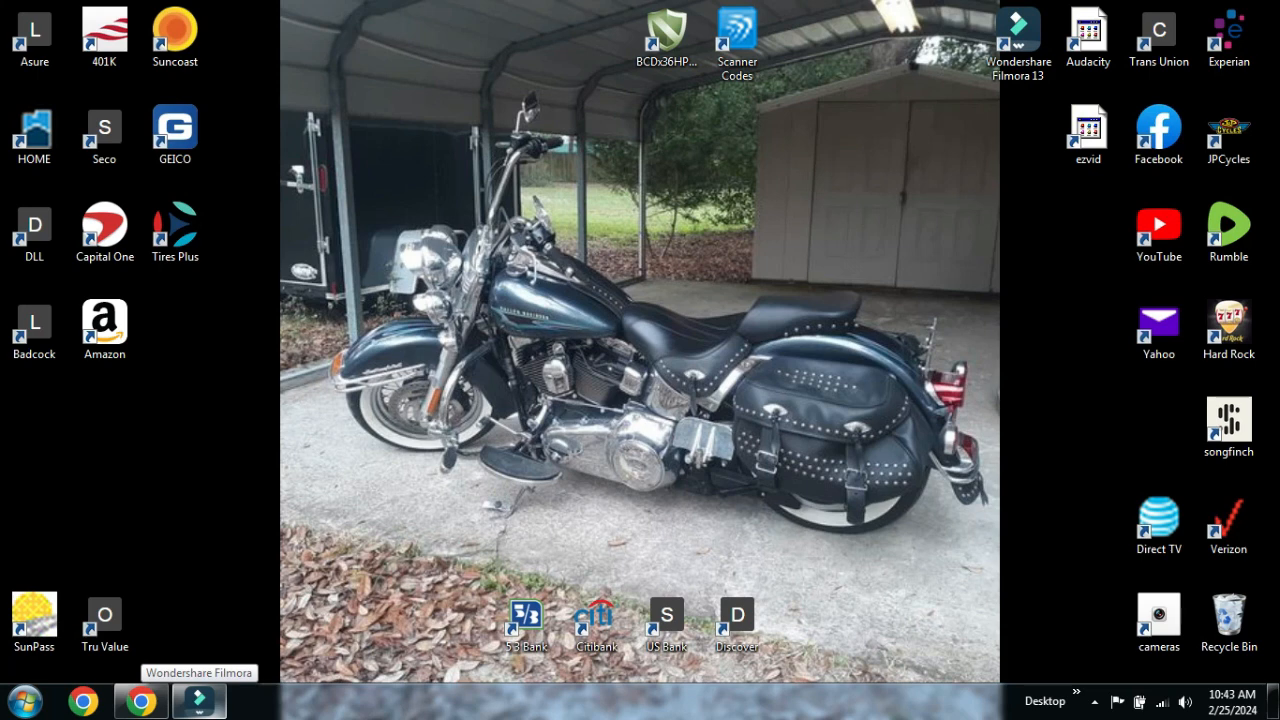
- Switch to Wondershare Filmora and import the Aint Talkin Bout Love audio file from the Audacity folder into the project media
{"action": "left_click", "coordinate": [199, 700]}
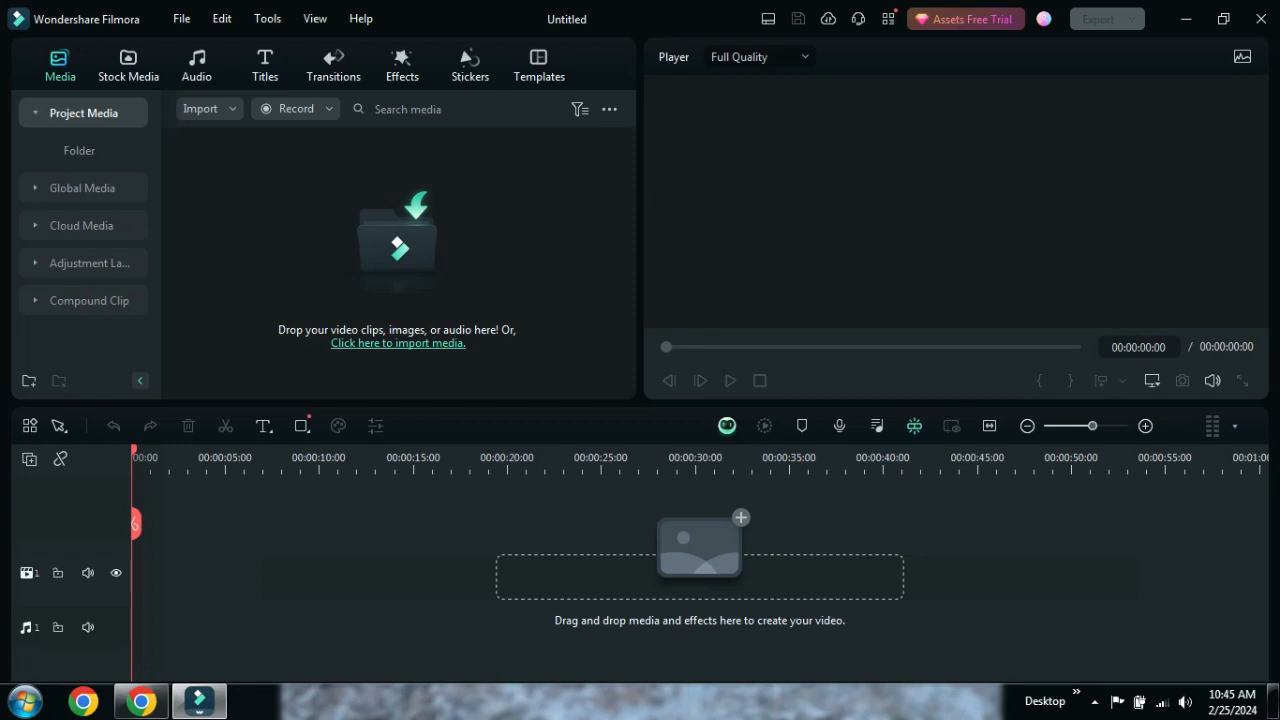
{"action": "left_click", "coordinate": [209, 109]}
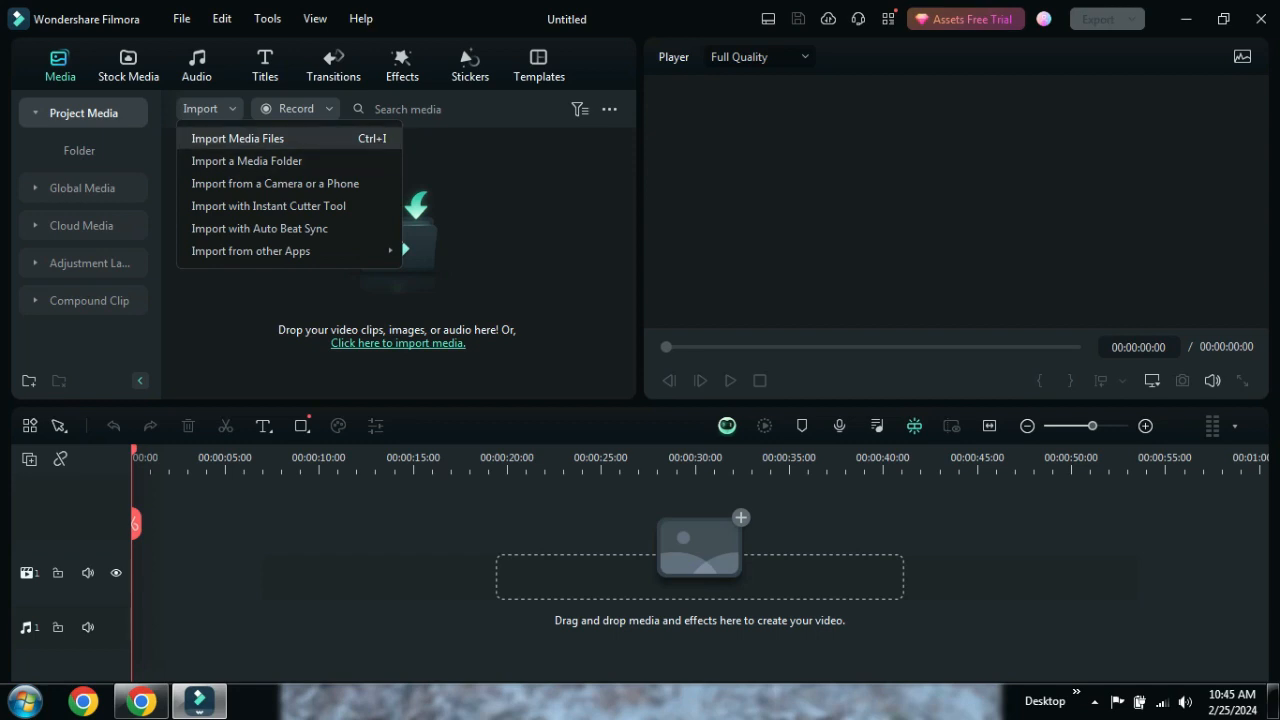
{"action": "left_click", "coordinate": [237, 138]}
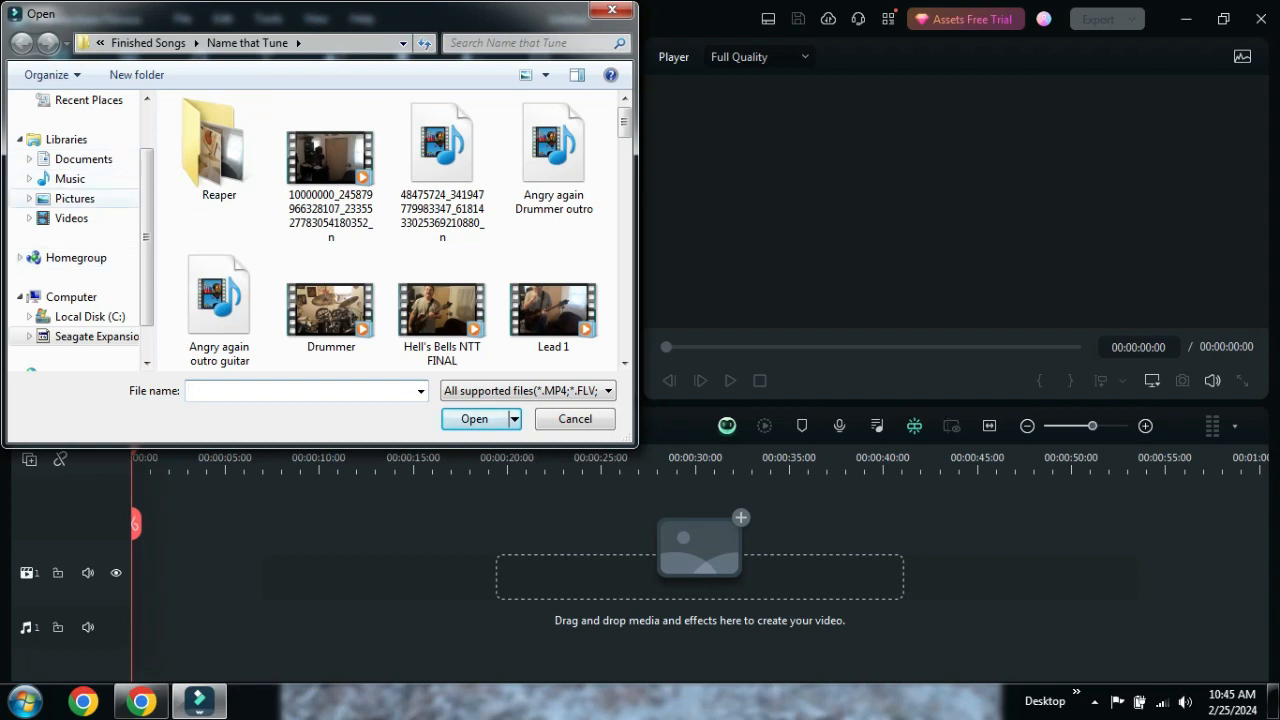
{"action": "left_click_drag", "start_coordinate": [147, 237], "coordinate": [147, 196]}
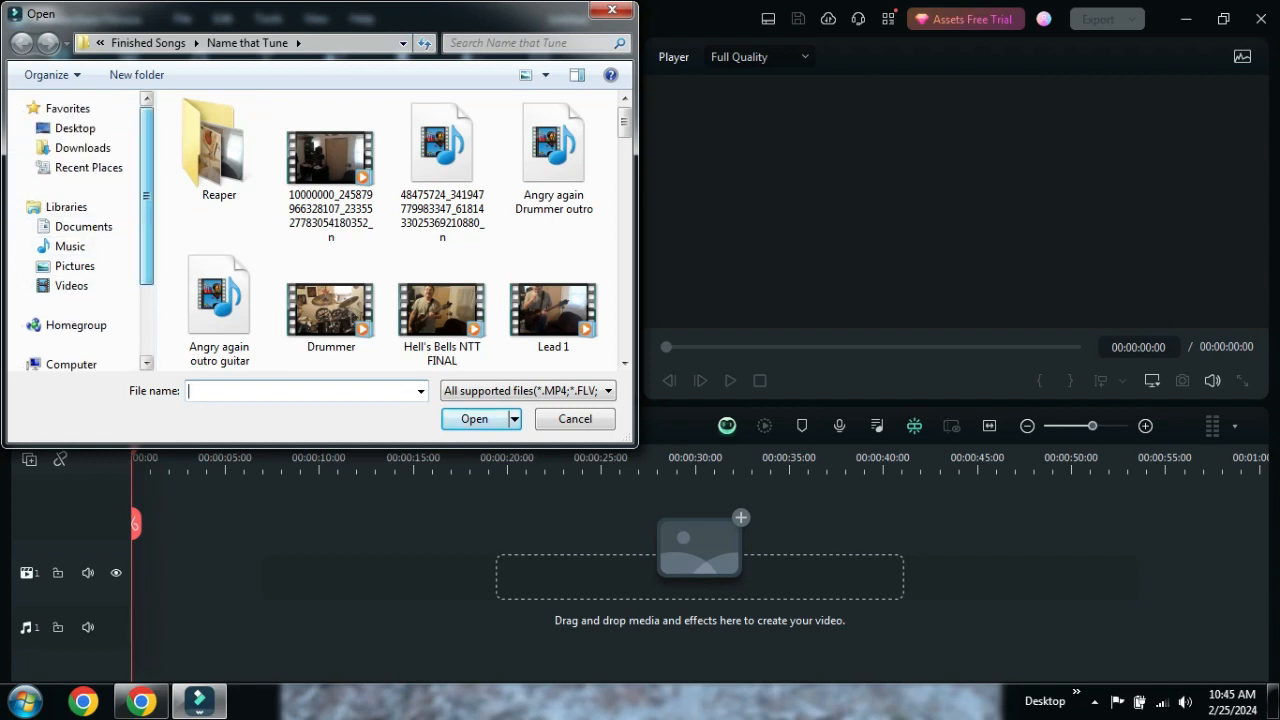
{"action": "left_click", "coordinate": [88, 168]}
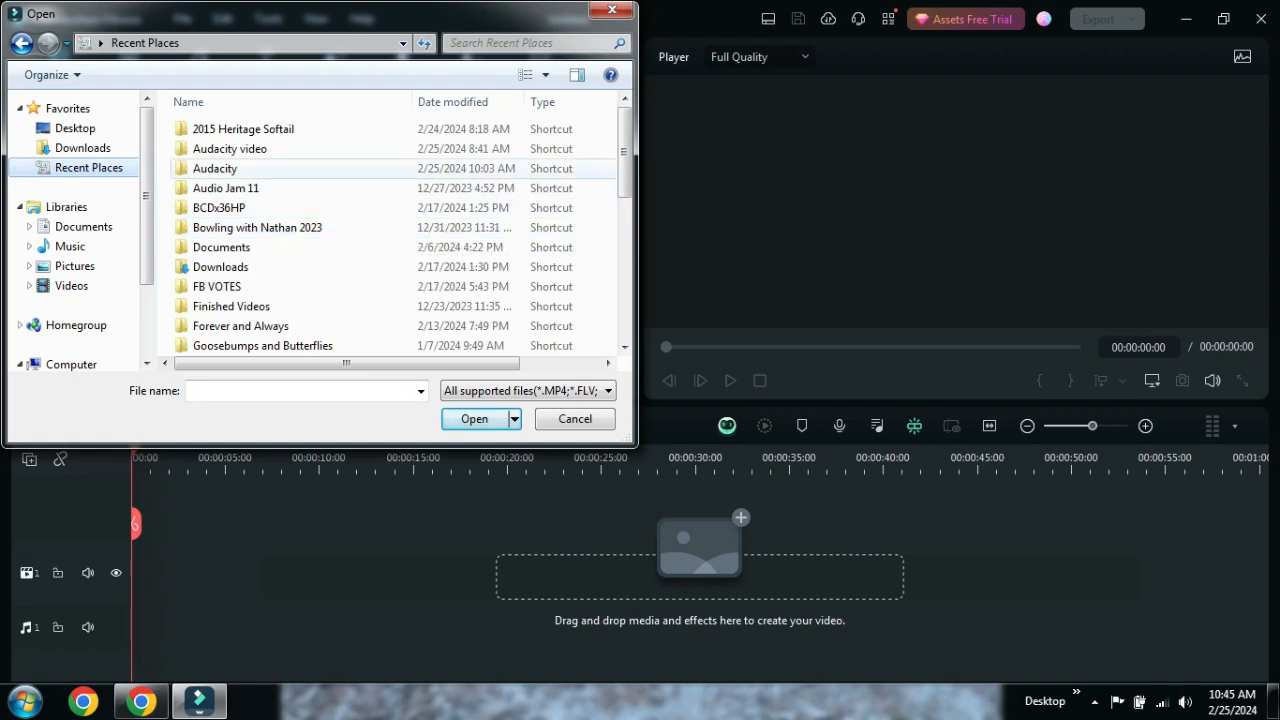
{"action": "double_click", "coordinate": [215, 168]}
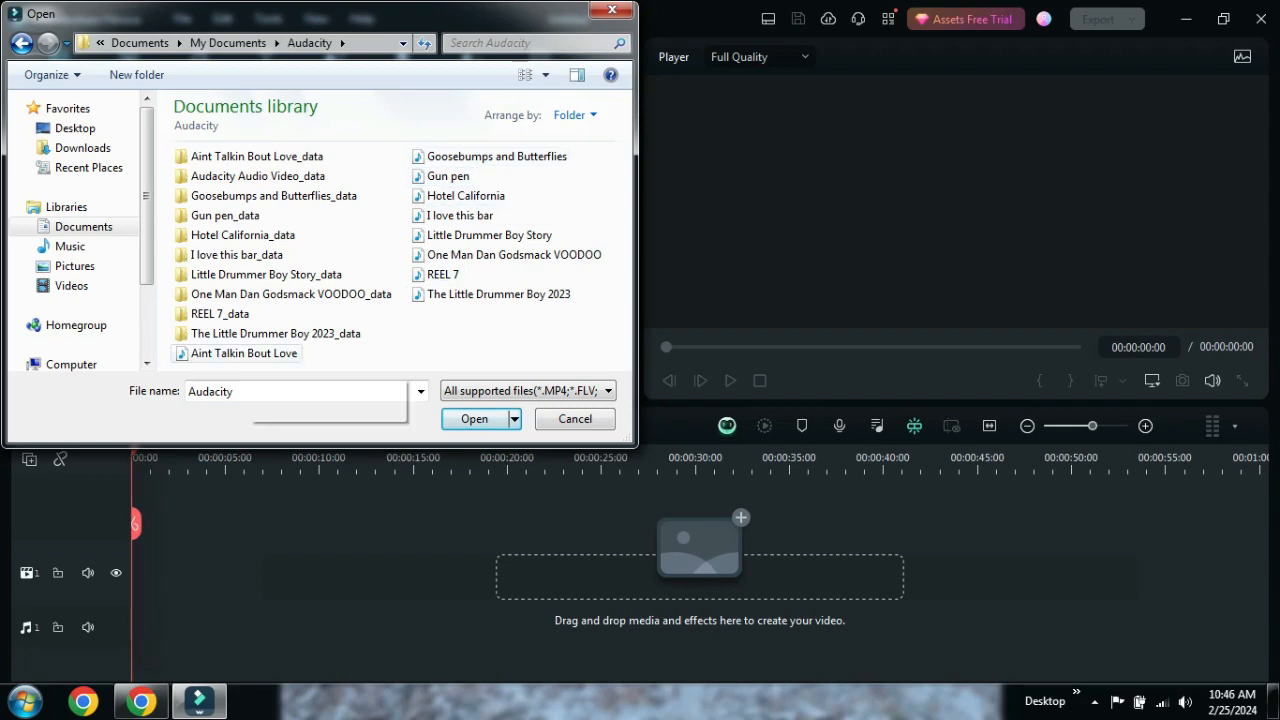
{"action": "double_click", "coordinate": [250, 355]}
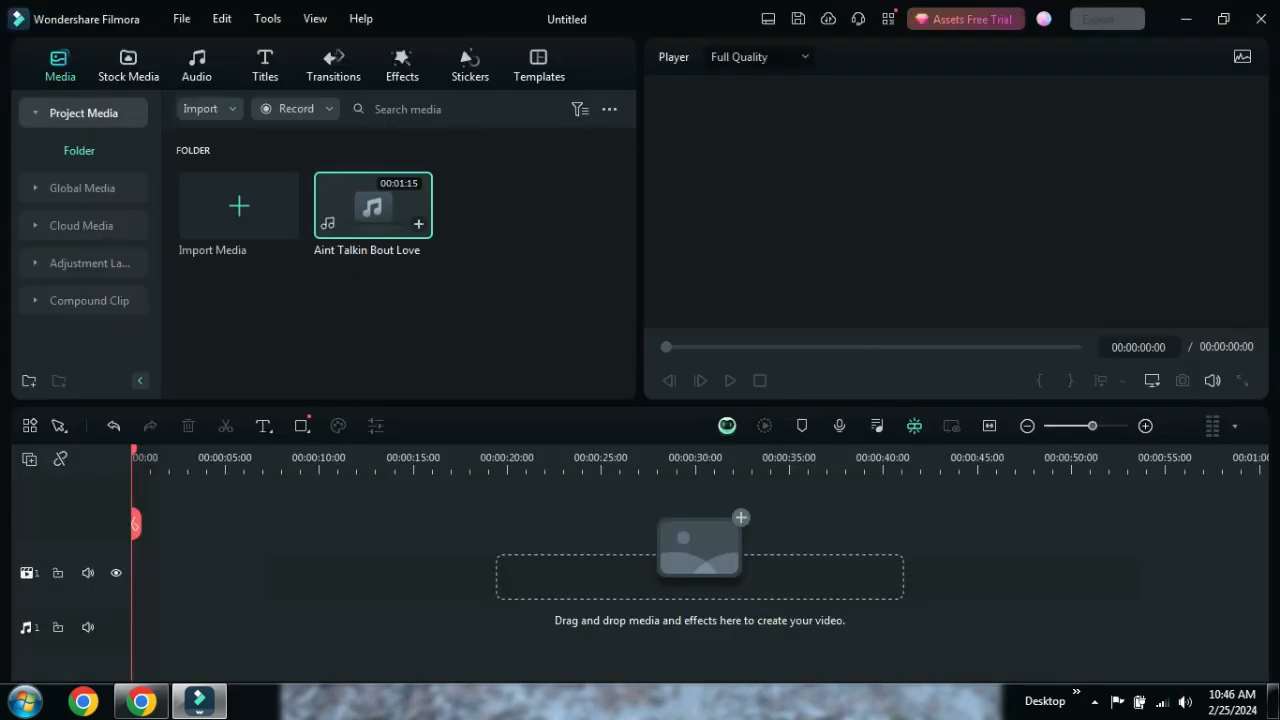
- Preview the Aint Talkin Bout Love audio and place it at the start of the first audio track
{"action": "double_click", "coordinate": [373, 206]}
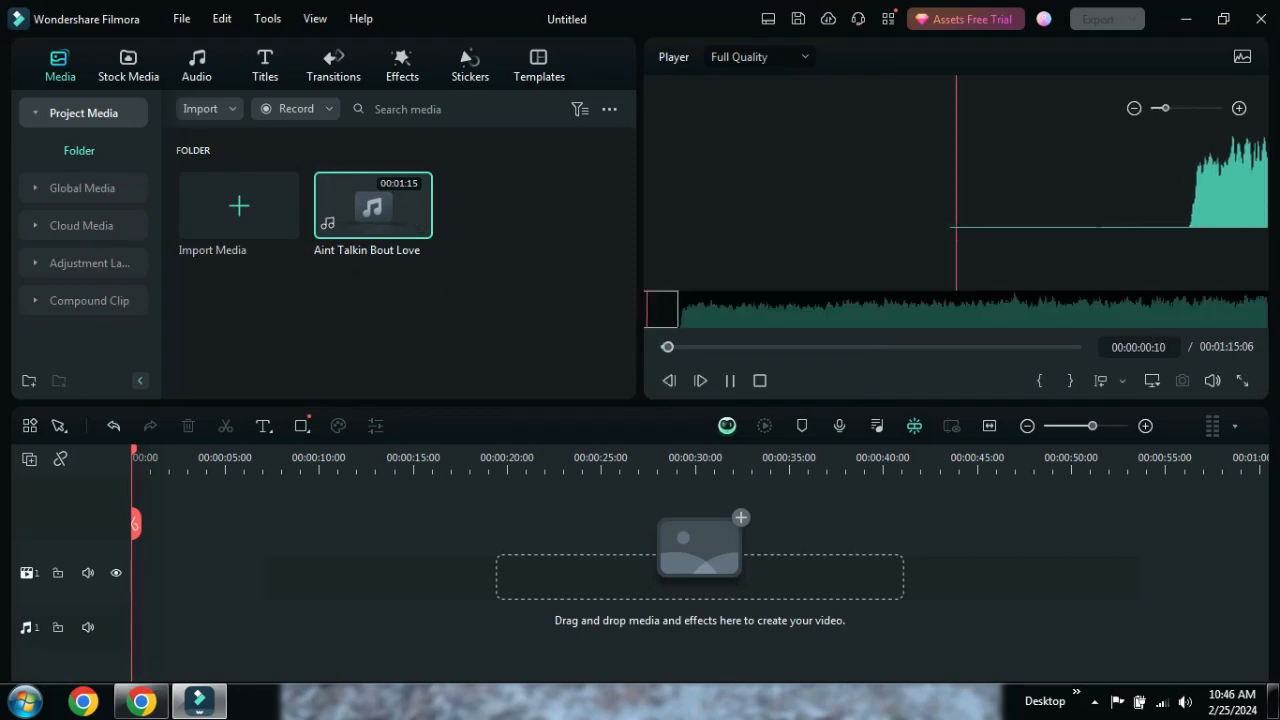
{"action": "left_click_drag", "start_coordinate": [373, 206], "coordinate": [138, 627]}
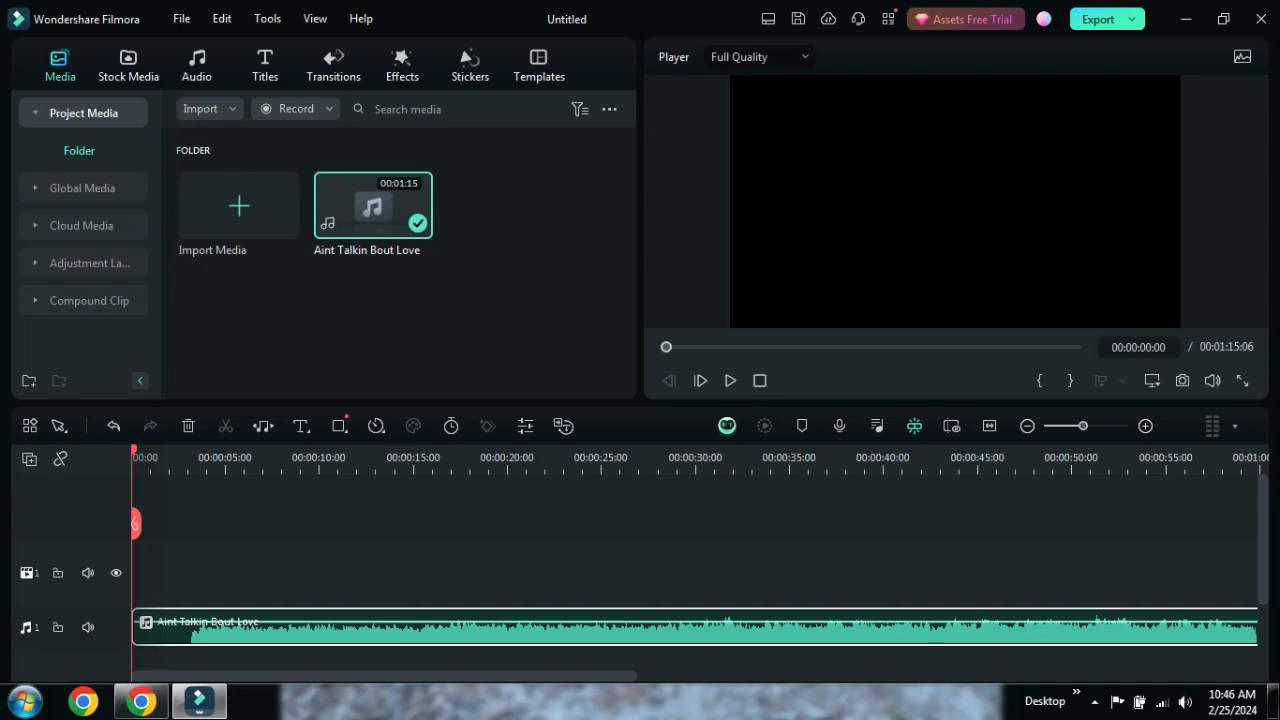
{"action": "left_click_drag", "start_coordinate": [1083, 426], "coordinate": [1061, 426]}
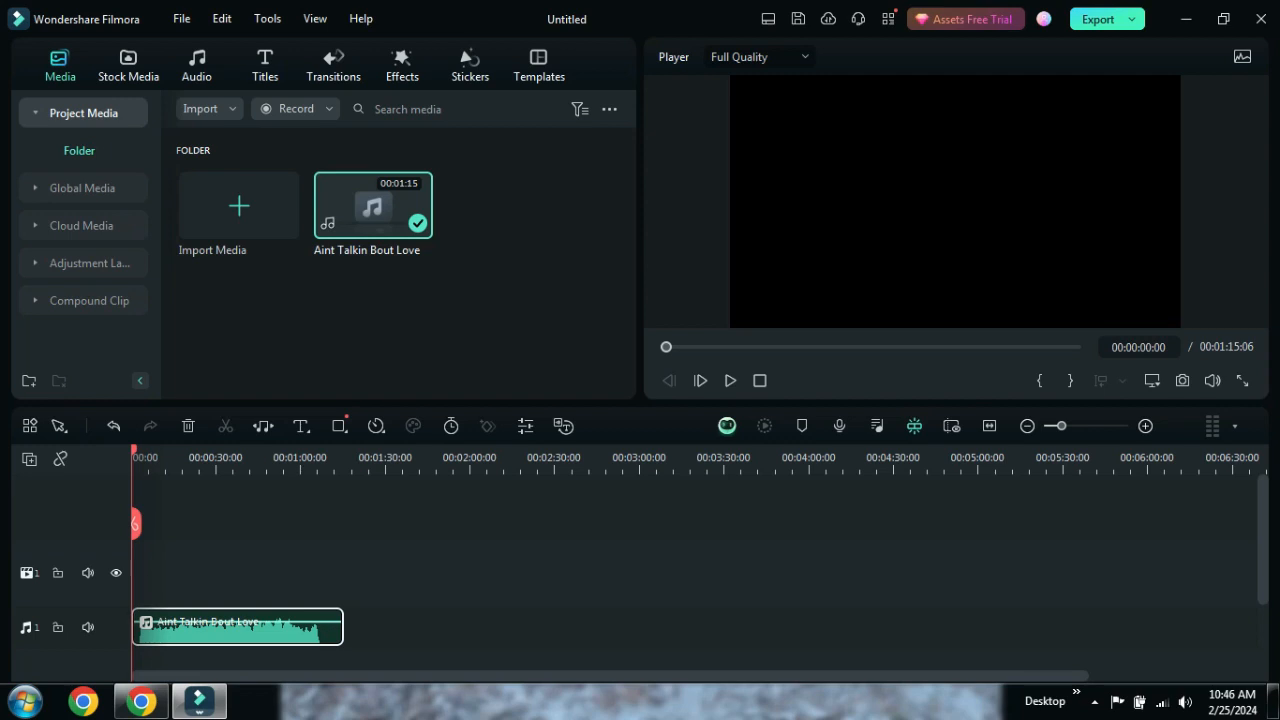
{"action": "left_click", "coordinate": [466, 460]}
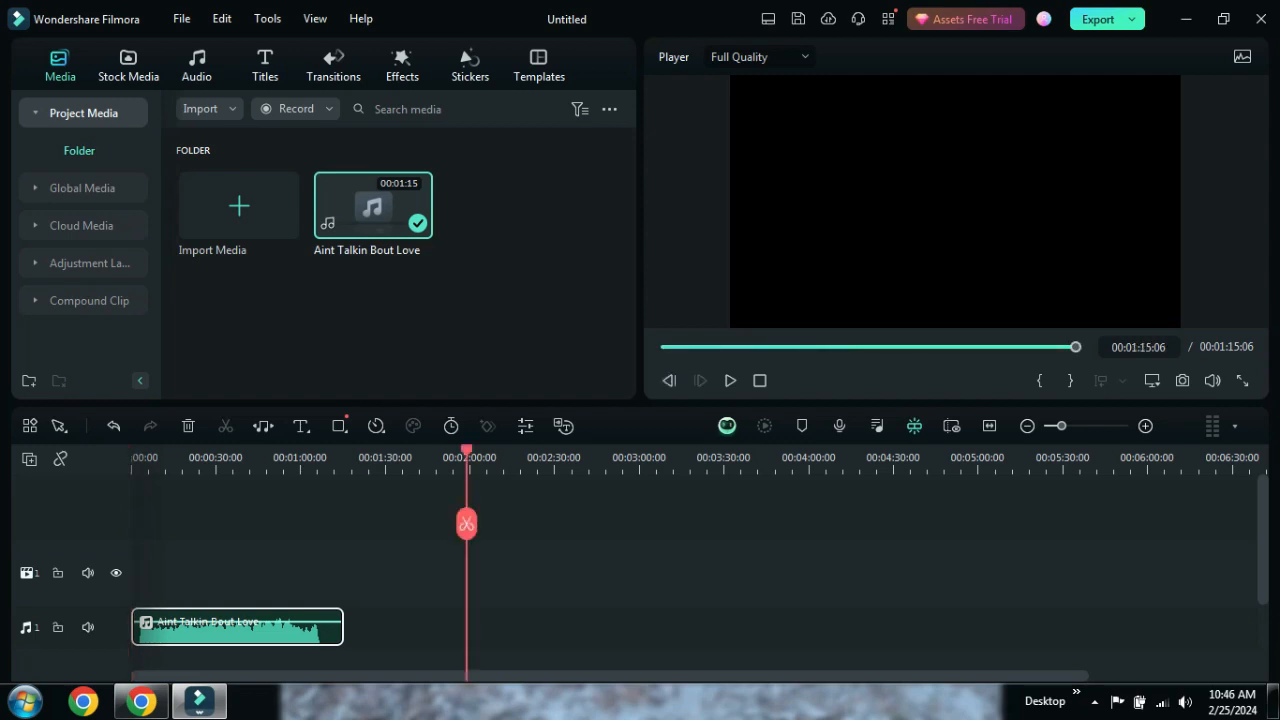
{"action": "left_click", "coordinate": [544, 460]}
{"action": "left_click", "coordinate": [689, 460]}
{"action": "left_click", "coordinate": [851, 460]}
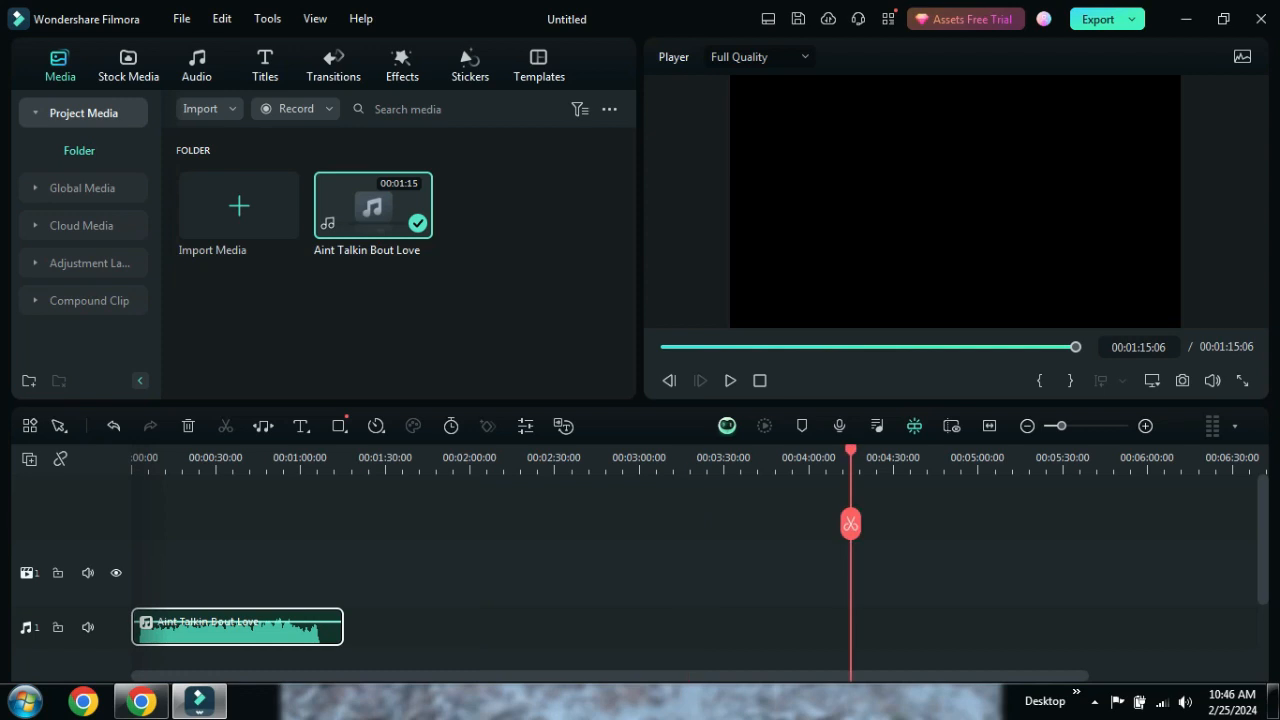
{"action": "left_click", "coordinate": [168, 460]}
{"action": "left_click_drag", "start_coordinate": [1061, 426], "coordinate": [1092, 426]}
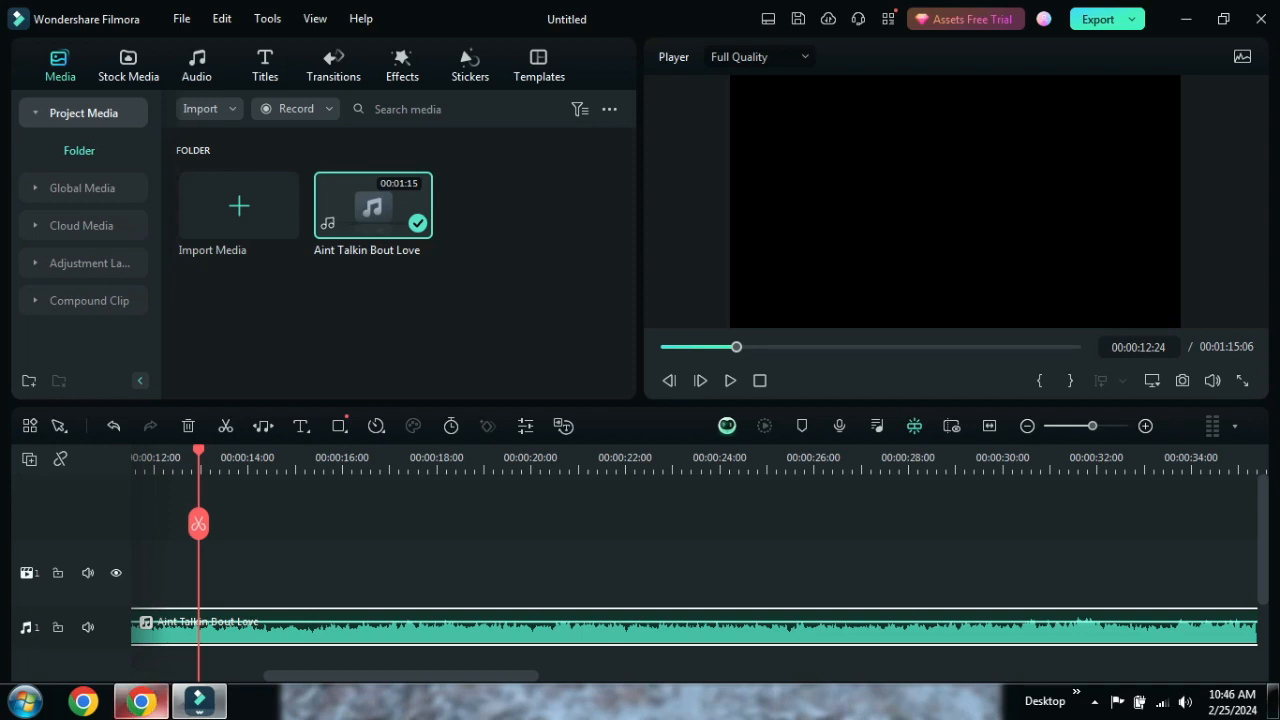
- Switch to the Facebook window in Chrome and open the account owner's profile page
{"action": "mouse_move", "coordinate": [141, 702]}
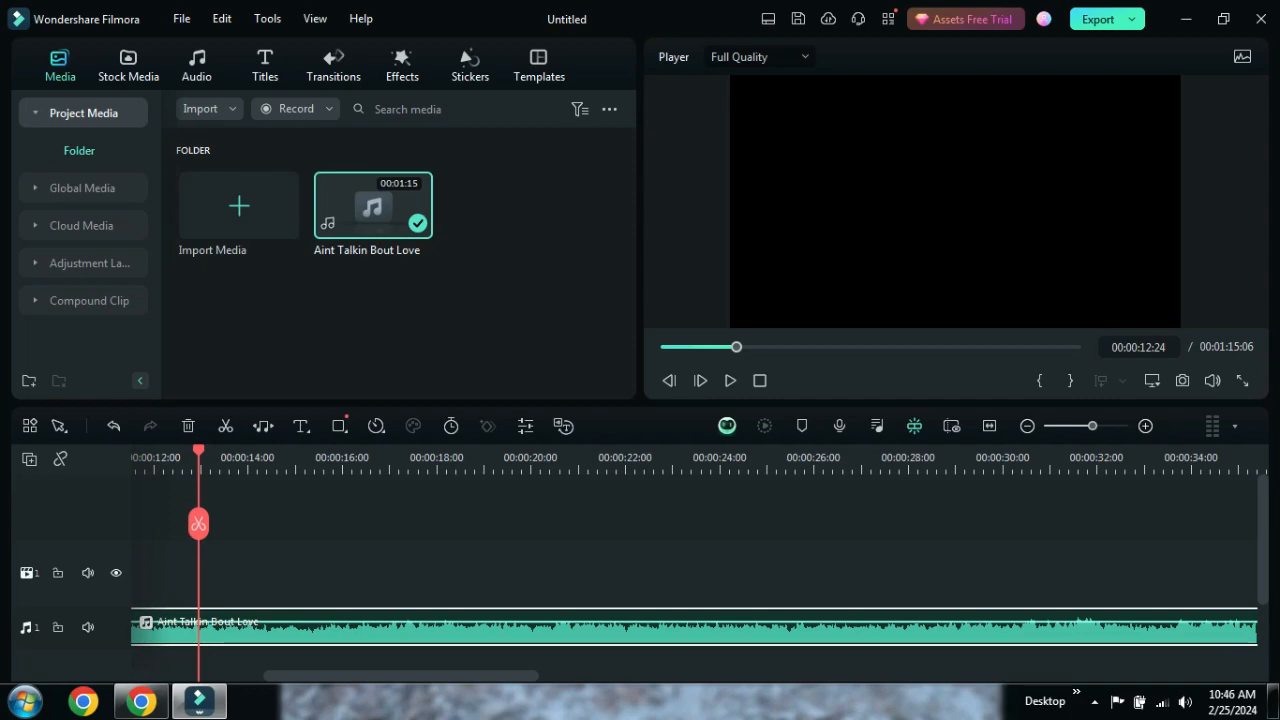
{"action": "left_click", "coordinate": [142, 701]}
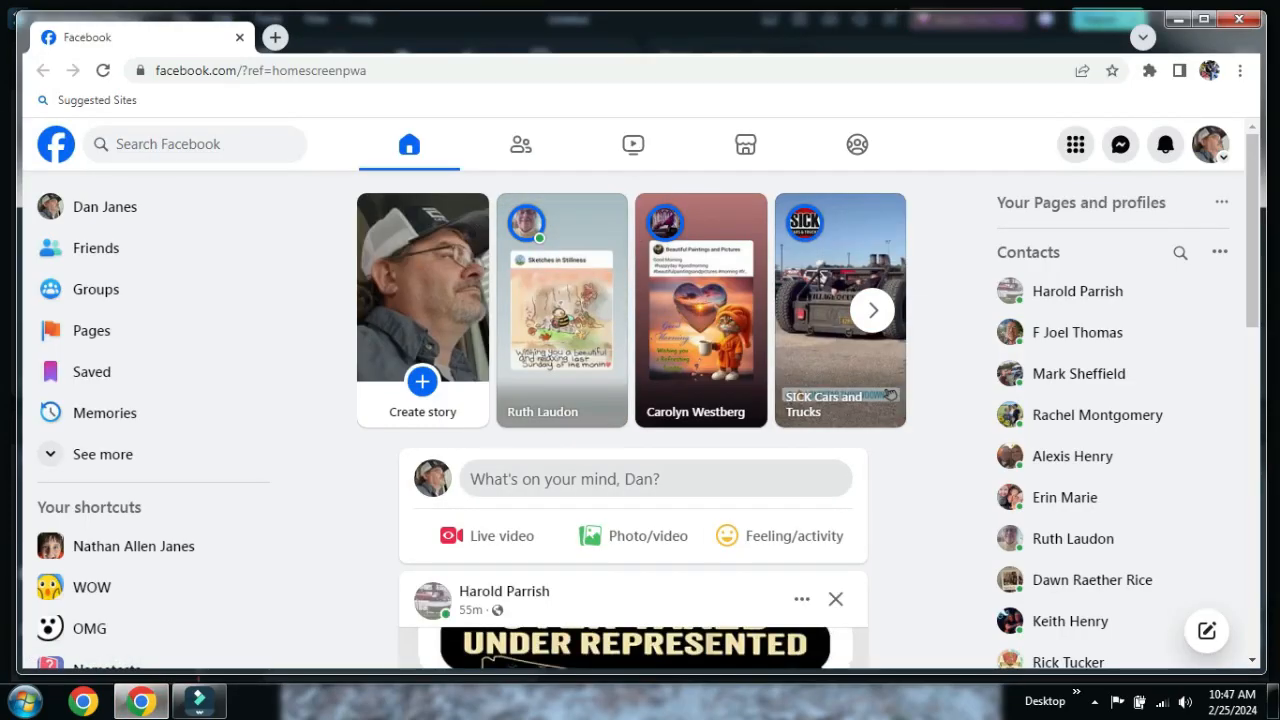
{"action": "scroll", "coordinate": [633, 500], "scroll_direction": "down", "scroll_amount": 4}
{"action": "scroll", "coordinate": [633, 500], "scroll_direction": "up", "scroll_amount": 4}
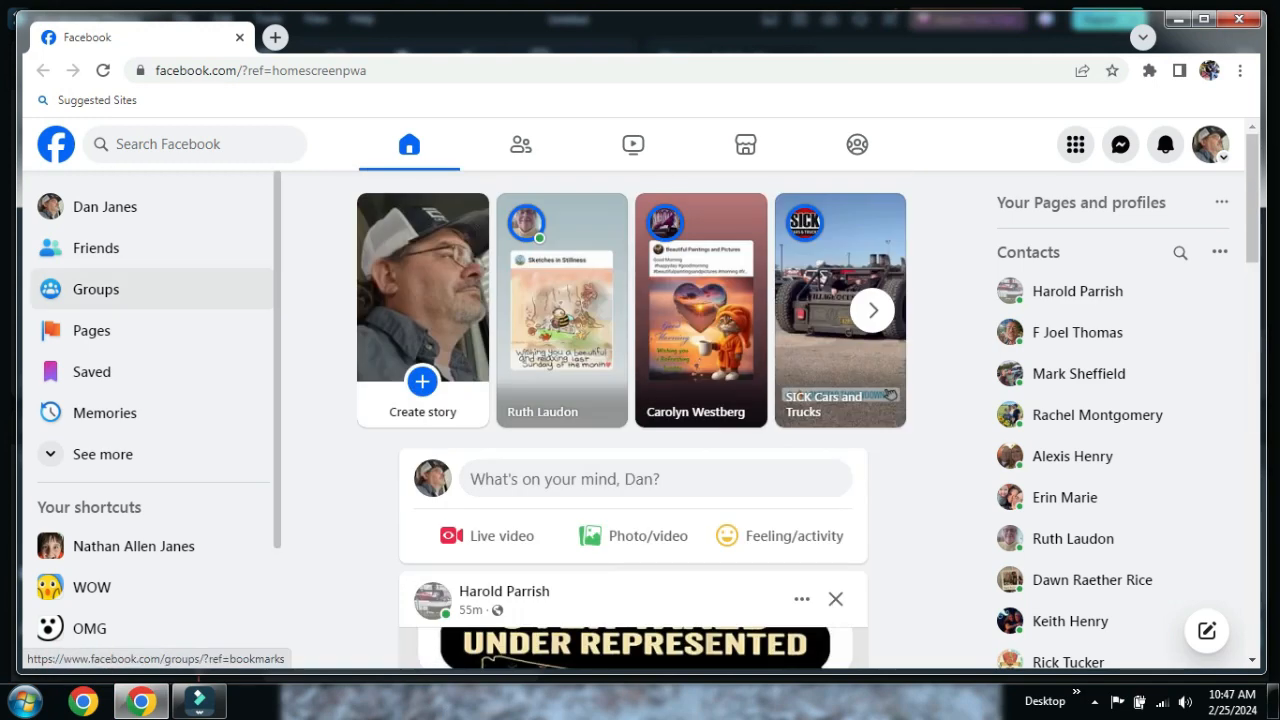
{"action": "left_click", "coordinate": [100, 206]}
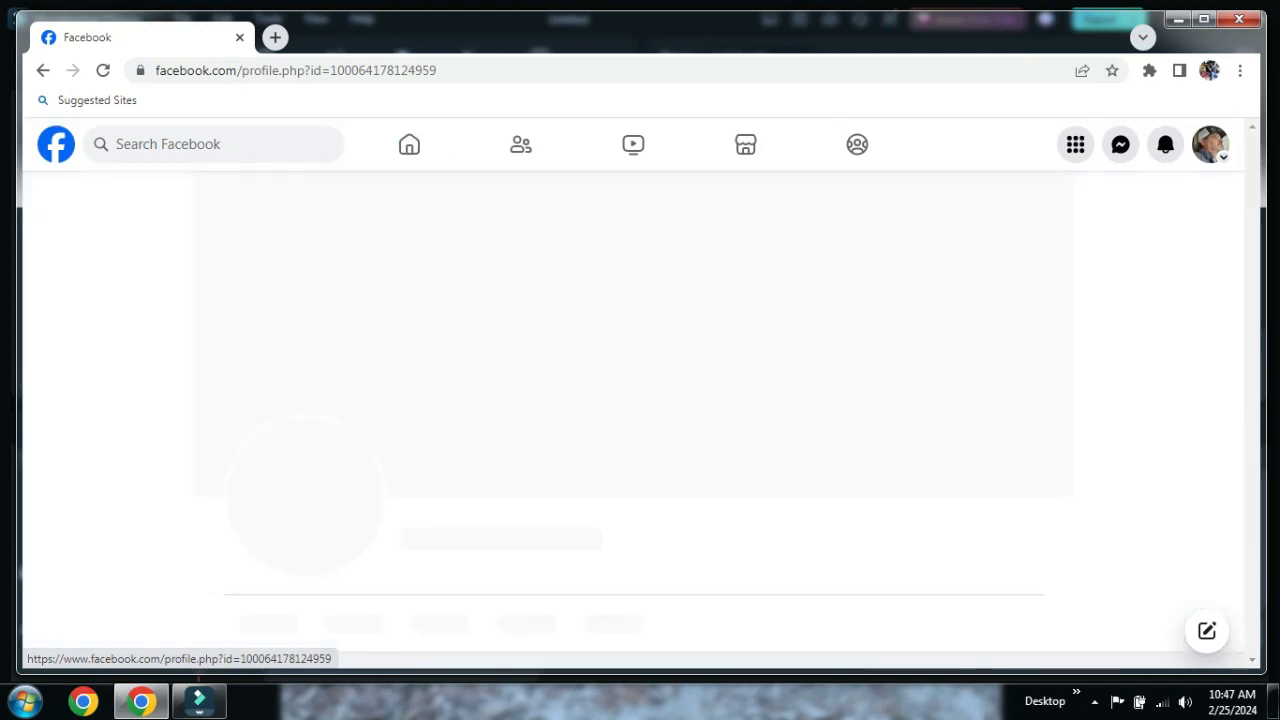
- Find the guitar video in the most recent post on the profile, open it in the video viewer and pause it
{"action": "scroll", "coordinate": [588, 440], "scroll_direction": "down", "scroll_amount": 10}
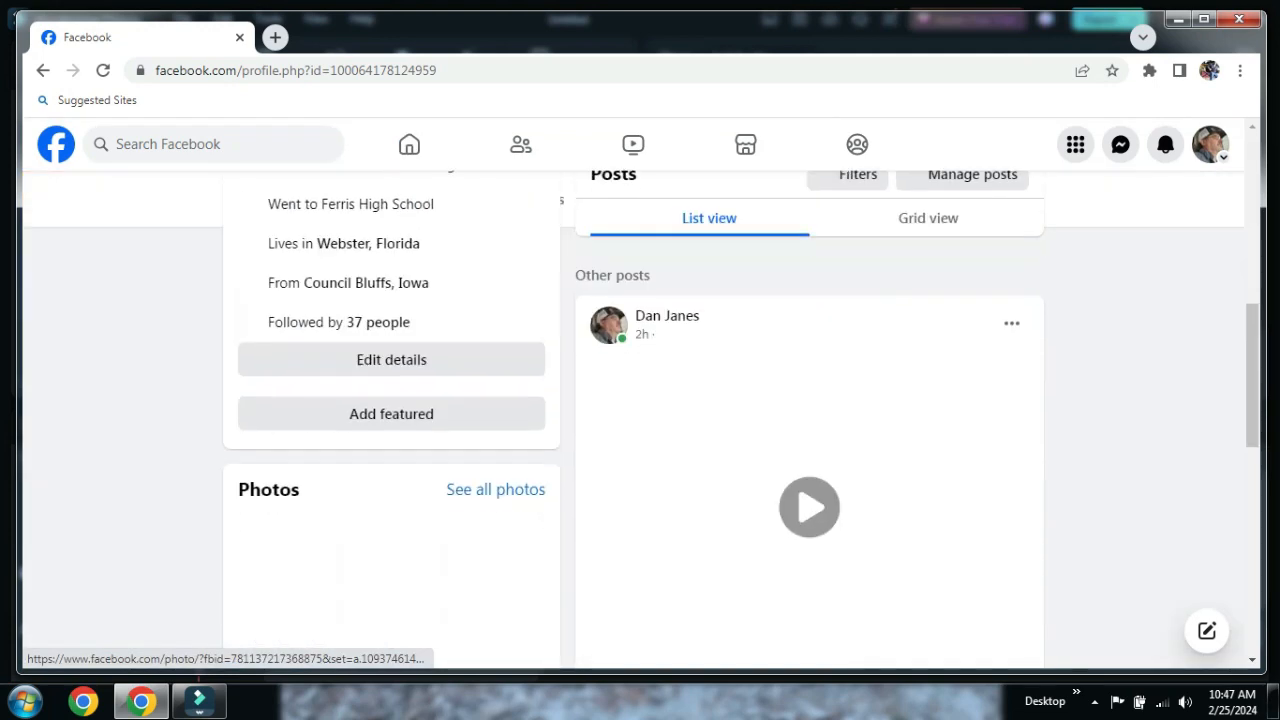
{"action": "scroll", "coordinate": [588, 440], "scroll_direction": "down", "scroll_amount": 2}
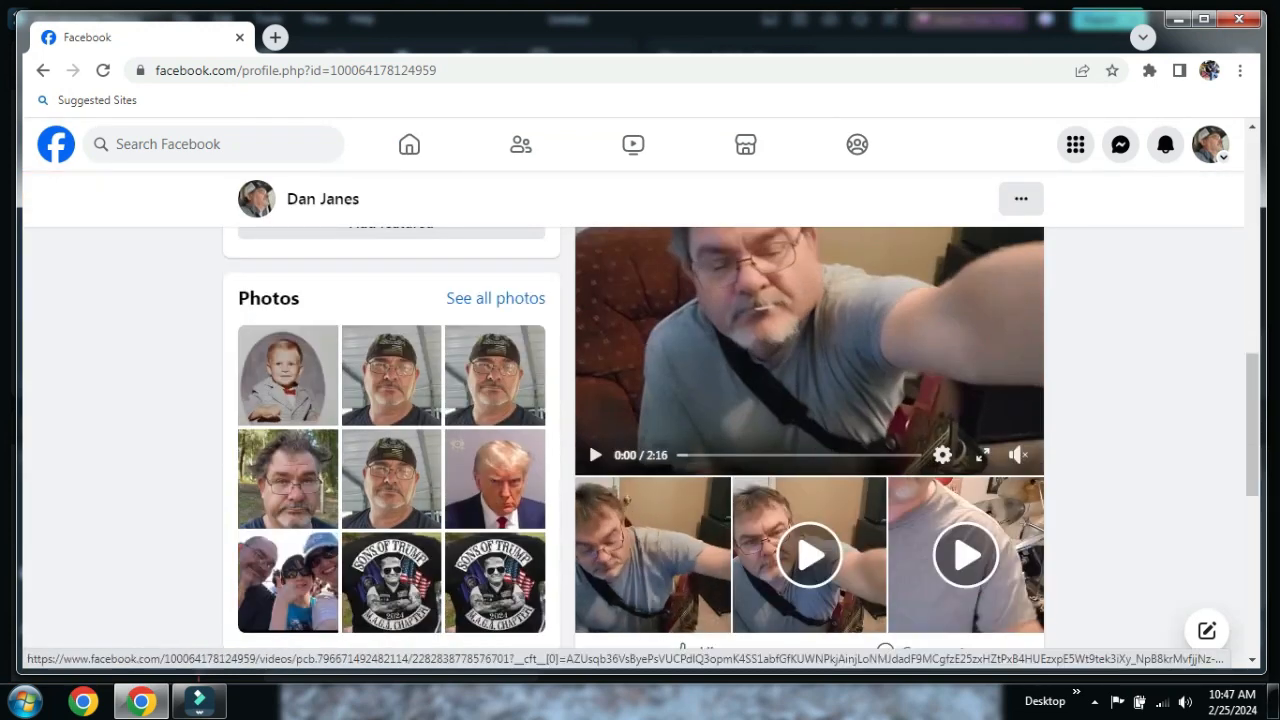
{"action": "scroll", "coordinate": [808, 440], "scroll_direction": "up", "scroll_amount": 2}
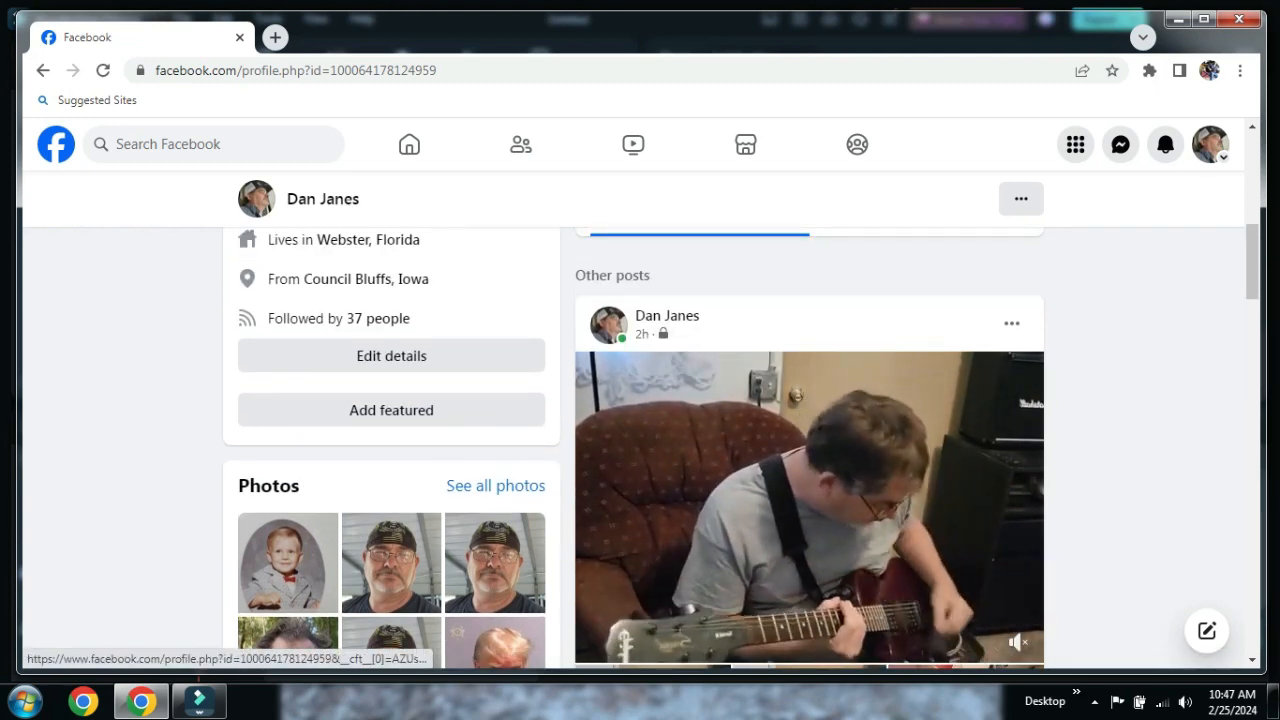
{"action": "scroll", "coordinate": [588, 440], "scroll_direction": "down", "scroll_amount": 1}
{"action": "scroll", "coordinate": [800, 420], "scroll_direction": "up", "scroll_amount": 1}
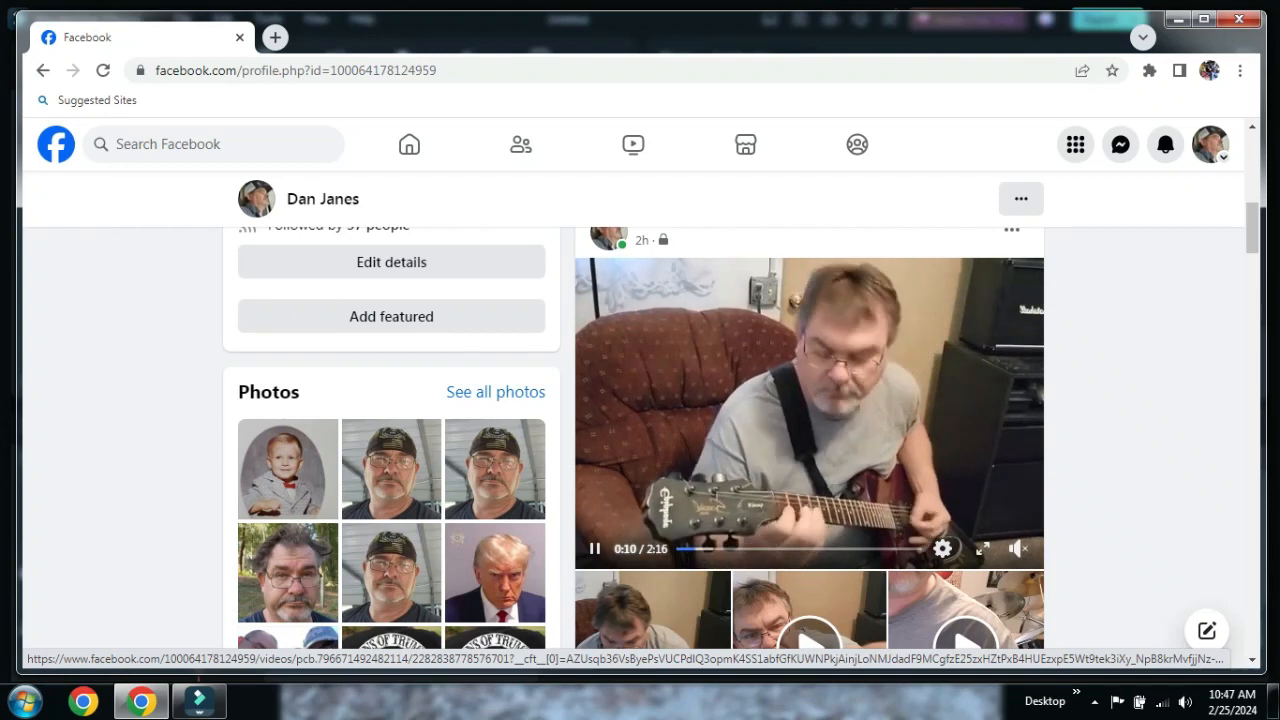
{"action": "left_click", "coordinate": [809, 413]}
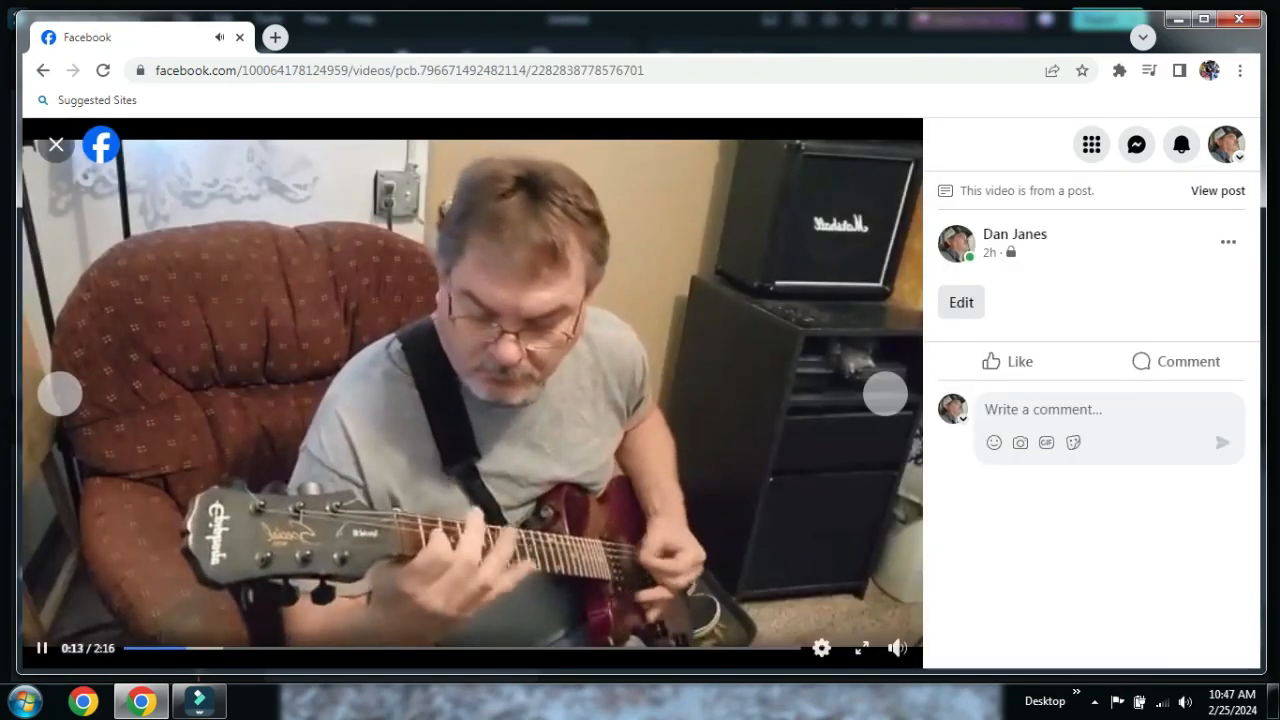
{"action": "left_click", "coordinate": [42, 648]}
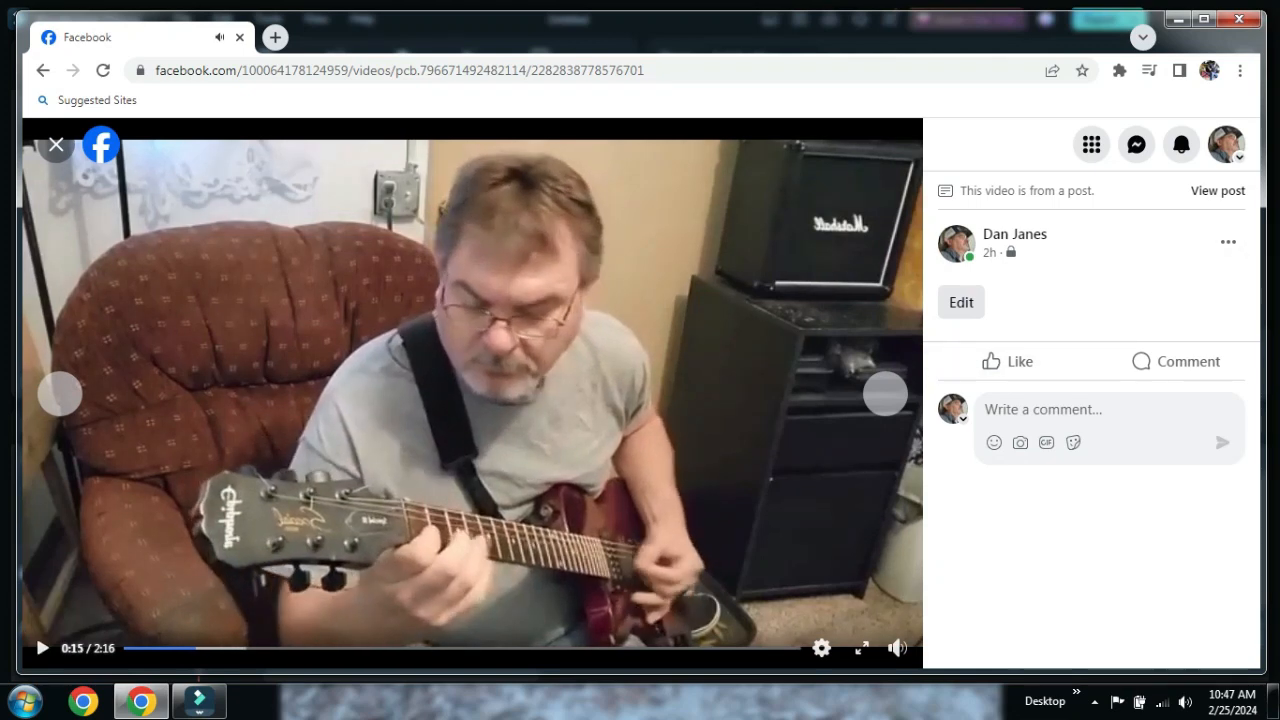
{"action": "left_click", "coordinate": [1228, 242]}
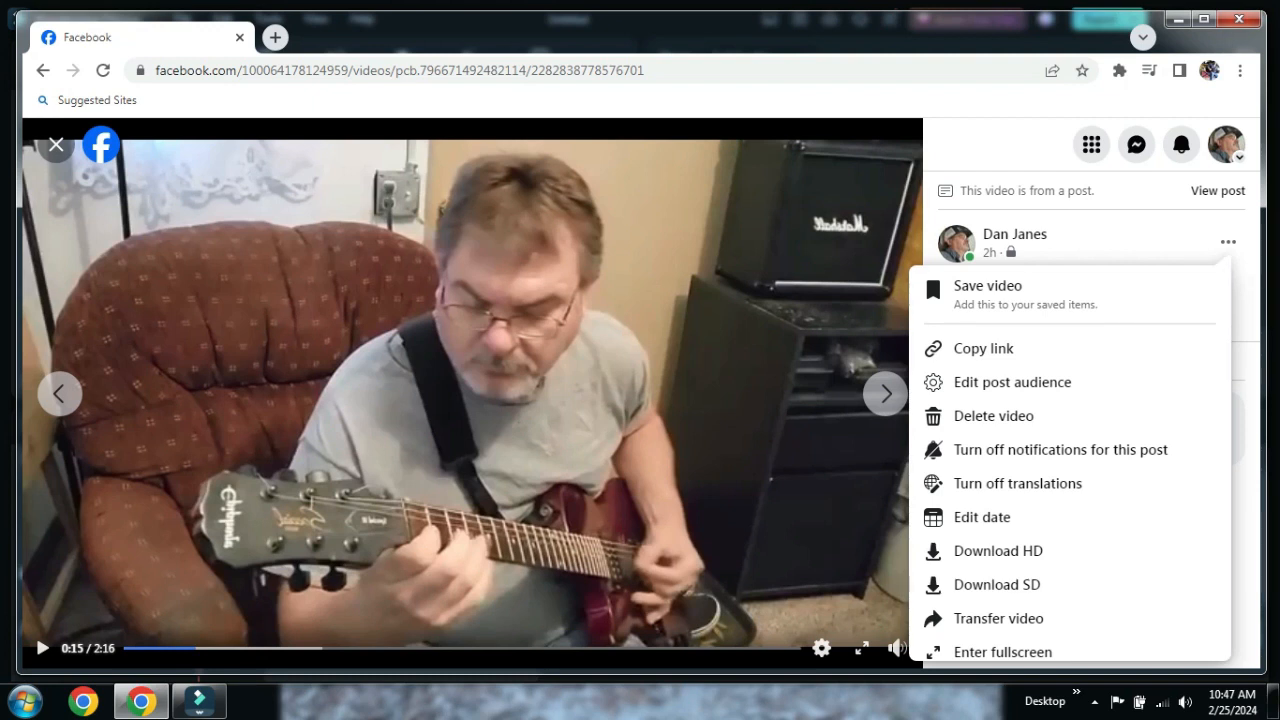
{"action": "key", "text": "Escape"}
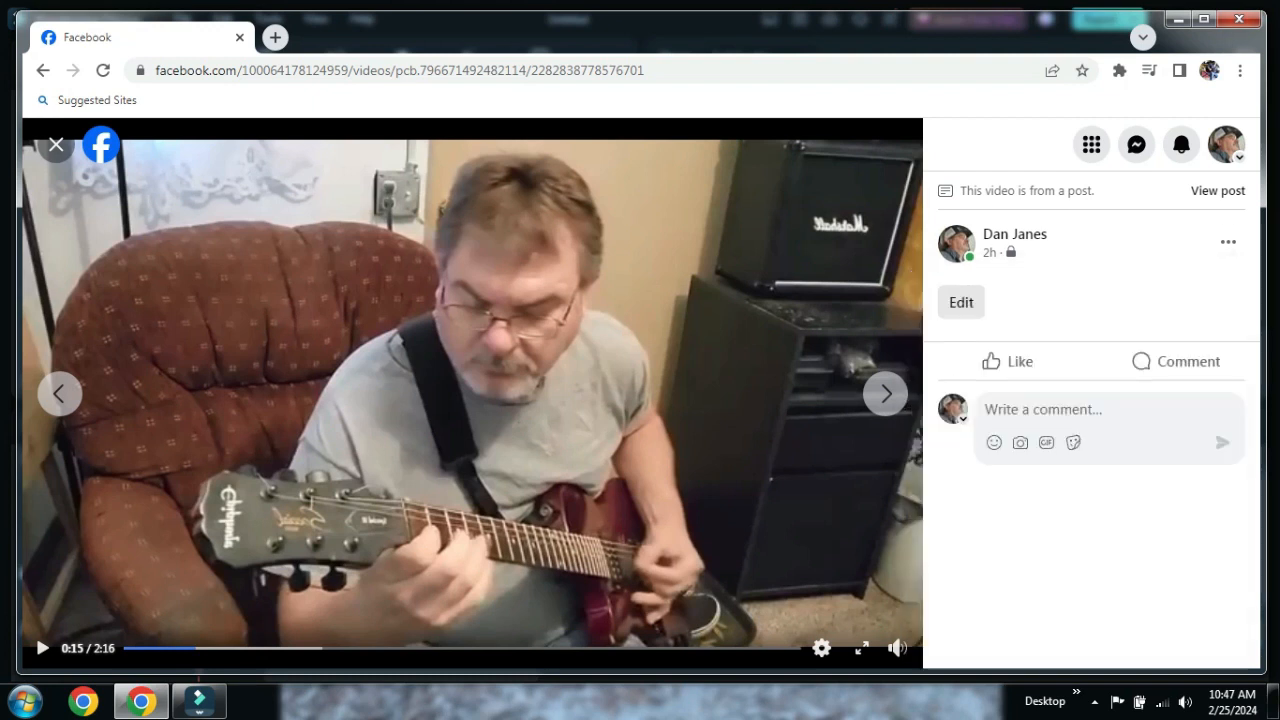
{"action": "key", "text": "Escape"}
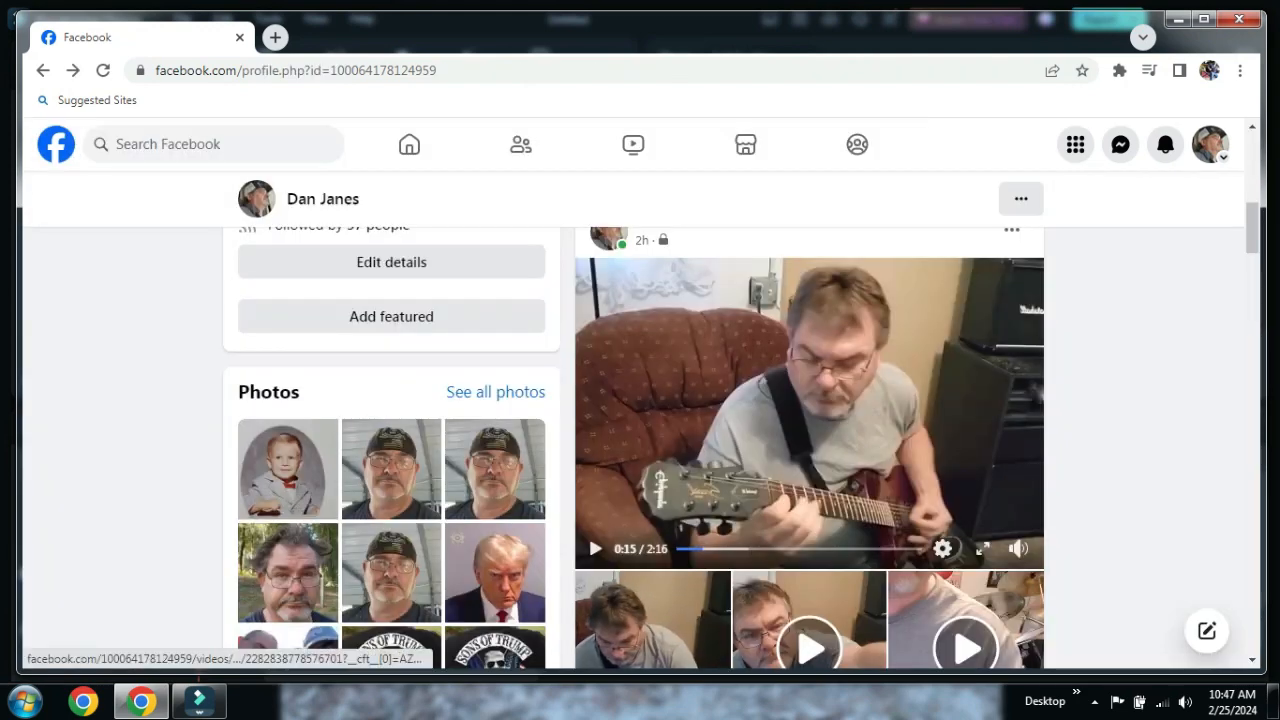
{"action": "scroll", "coordinate": [588, 533], "scroll_direction": "up", "scroll_amount": 2}
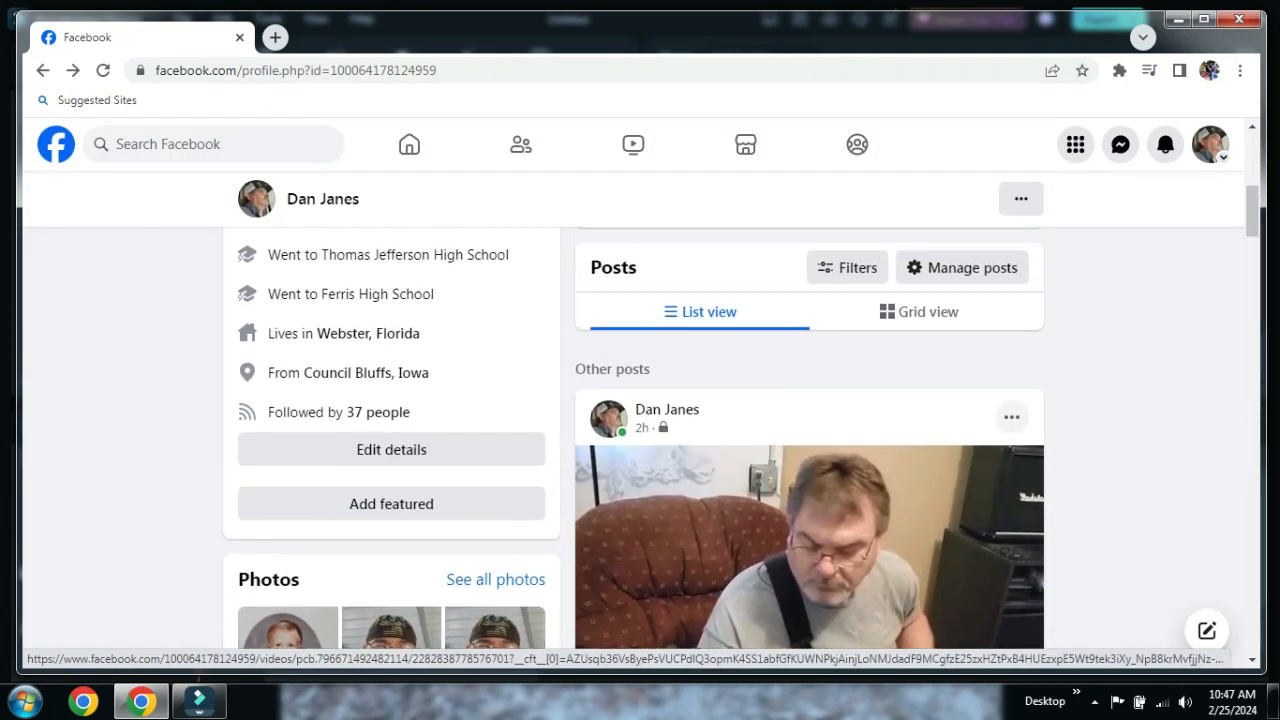
{"action": "left_click", "coordinate": [1012, 416]}
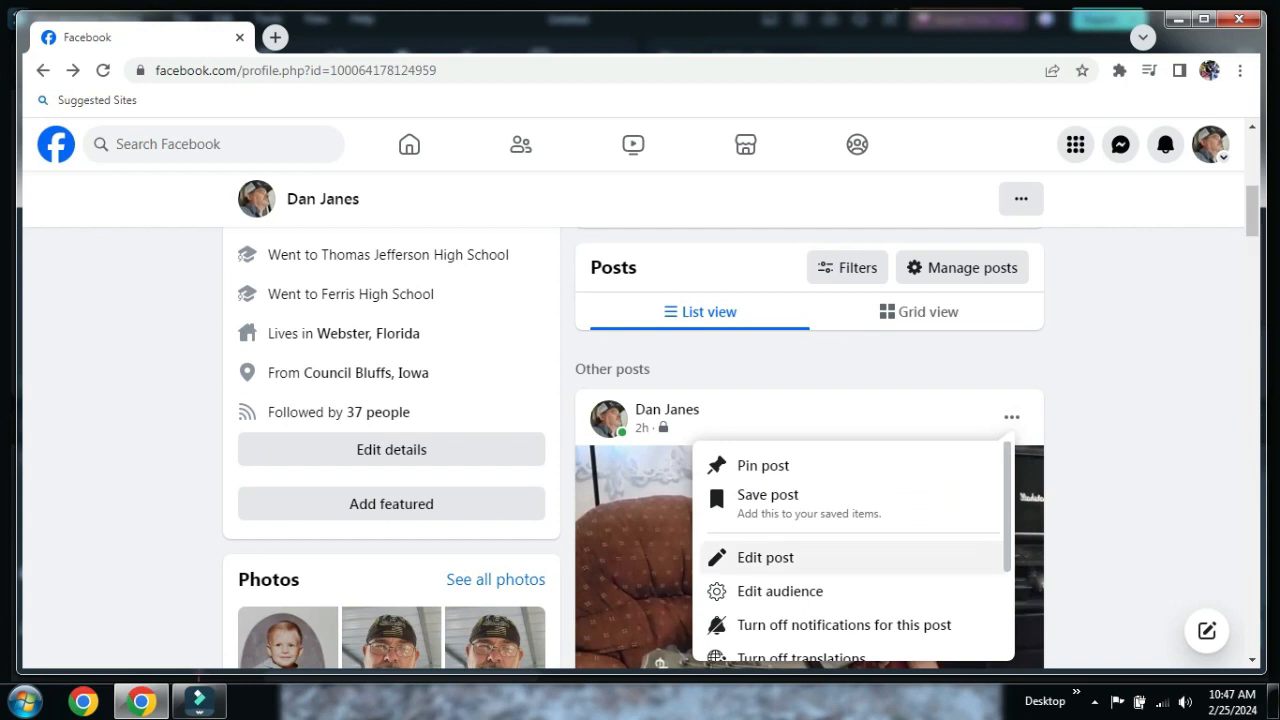
{"action": "scroll", "coordinate": [850, 554], "scroll_direction": "down", "scroll_amount": 2}
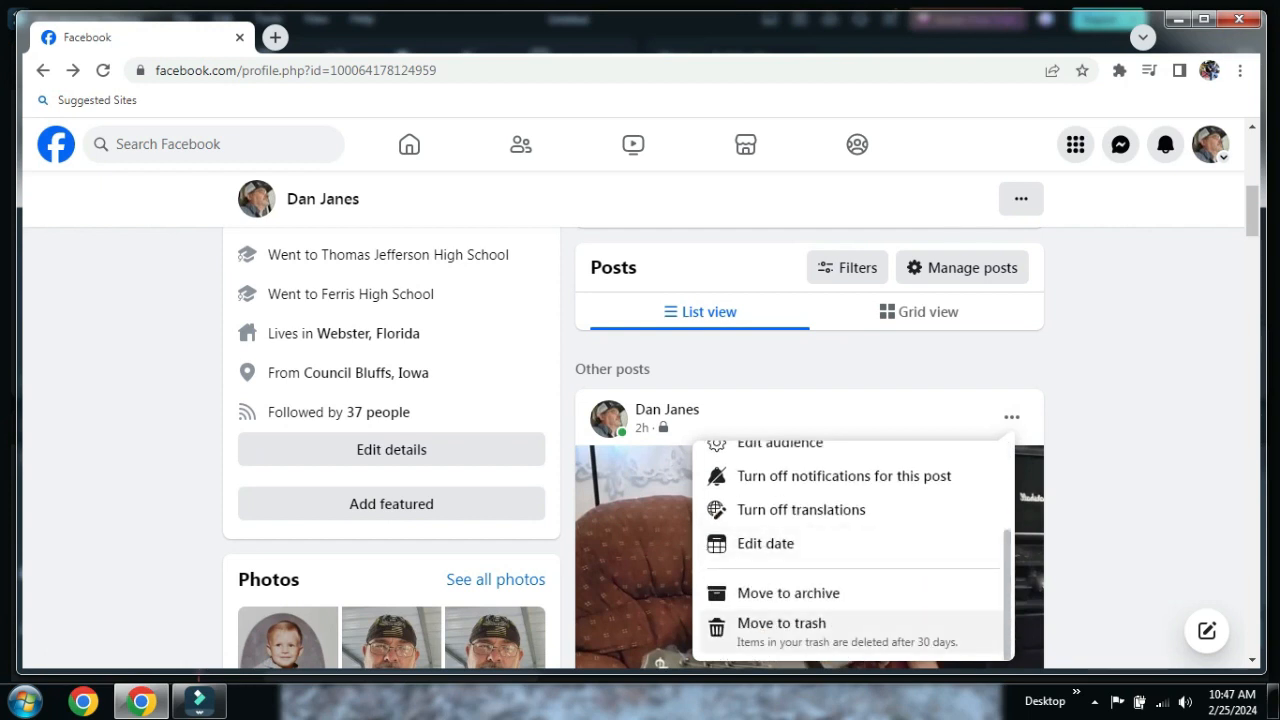
{"action": "left_click", "coordinate": [781, 625]}
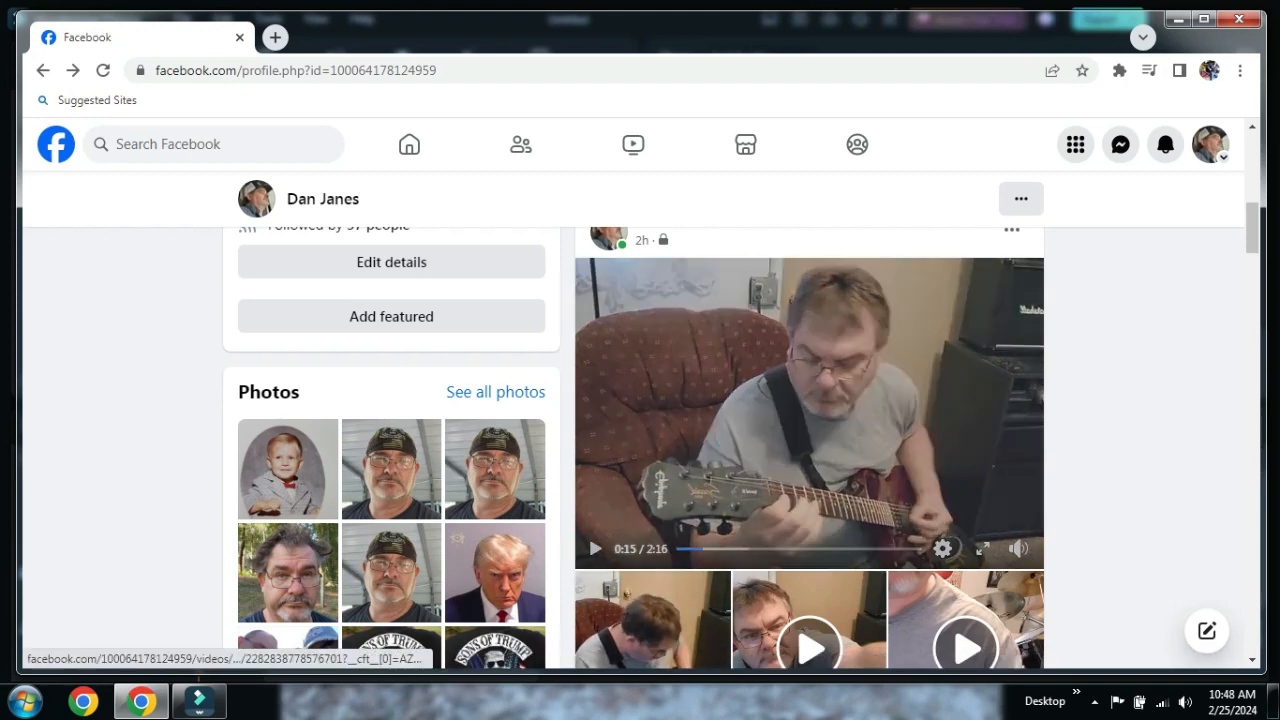
- Download the post's guitar video in SD quality and show the downloaded MP4 file in its folder
{"action": "left_click", "coordinate": [588, 533]}
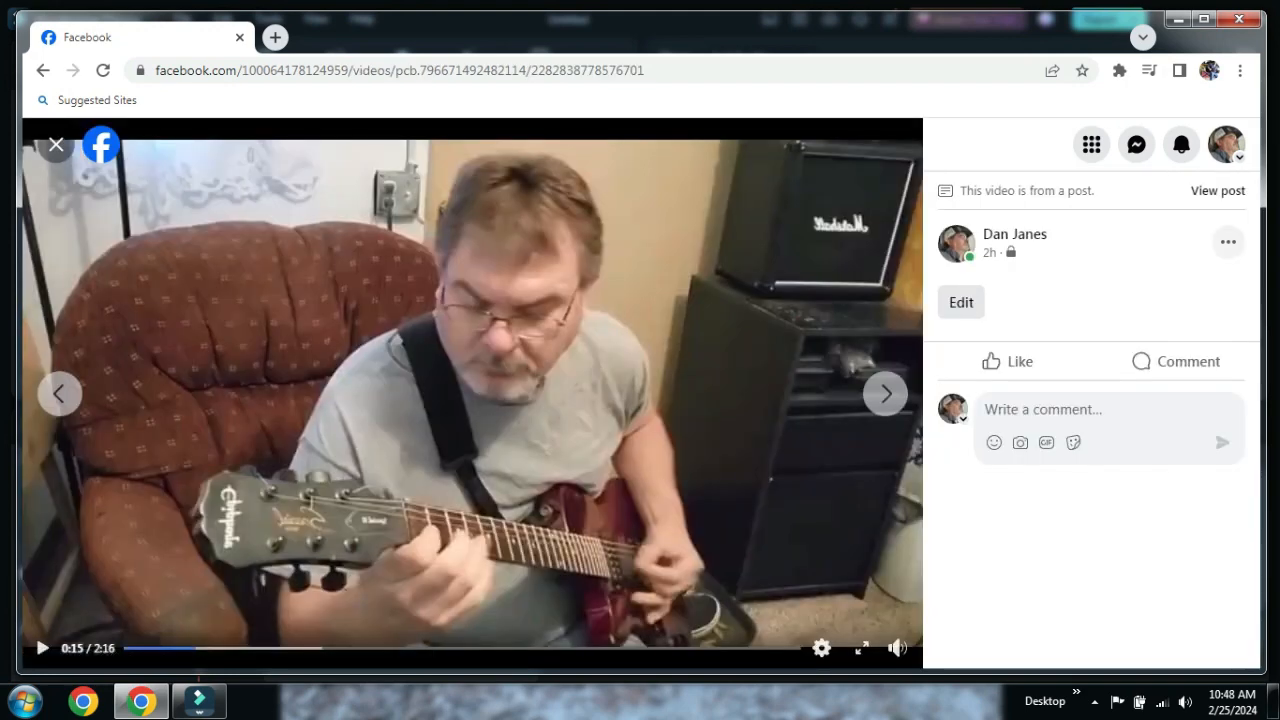
{"action": "left_click", "coordinate": [1228, 242]}
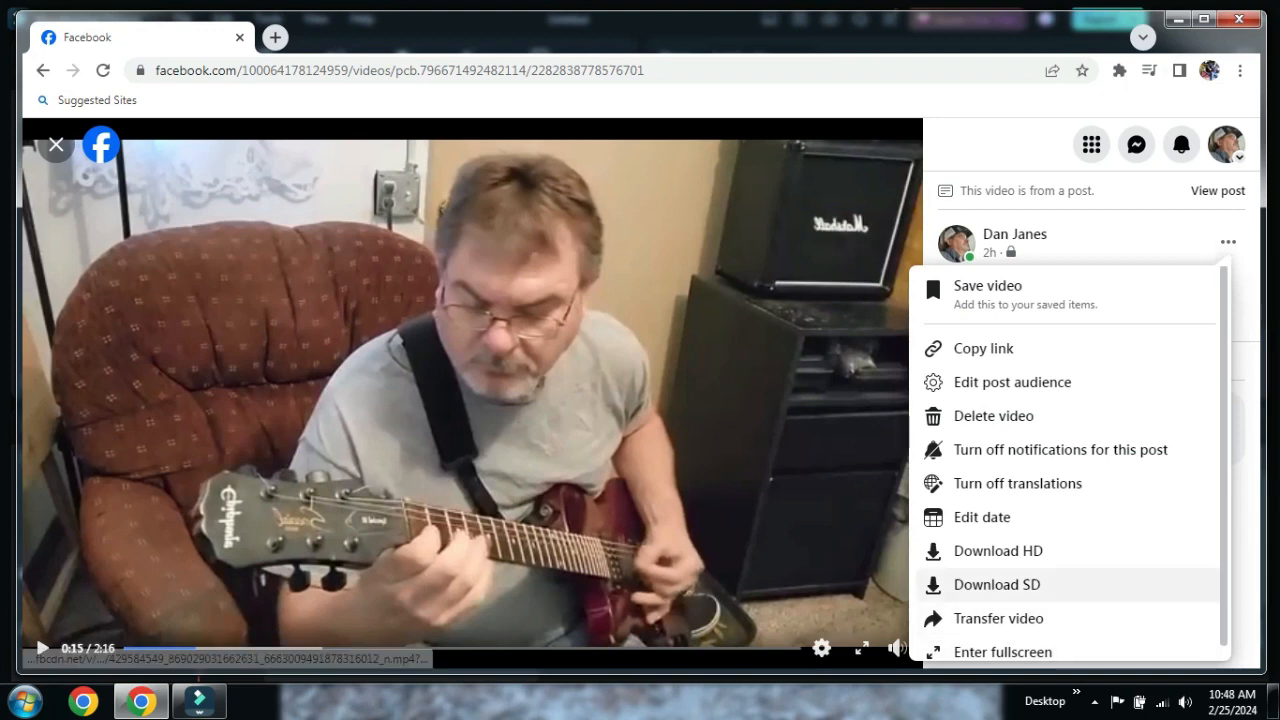
{"action": "left_click", "coordinate": [990, 585]}
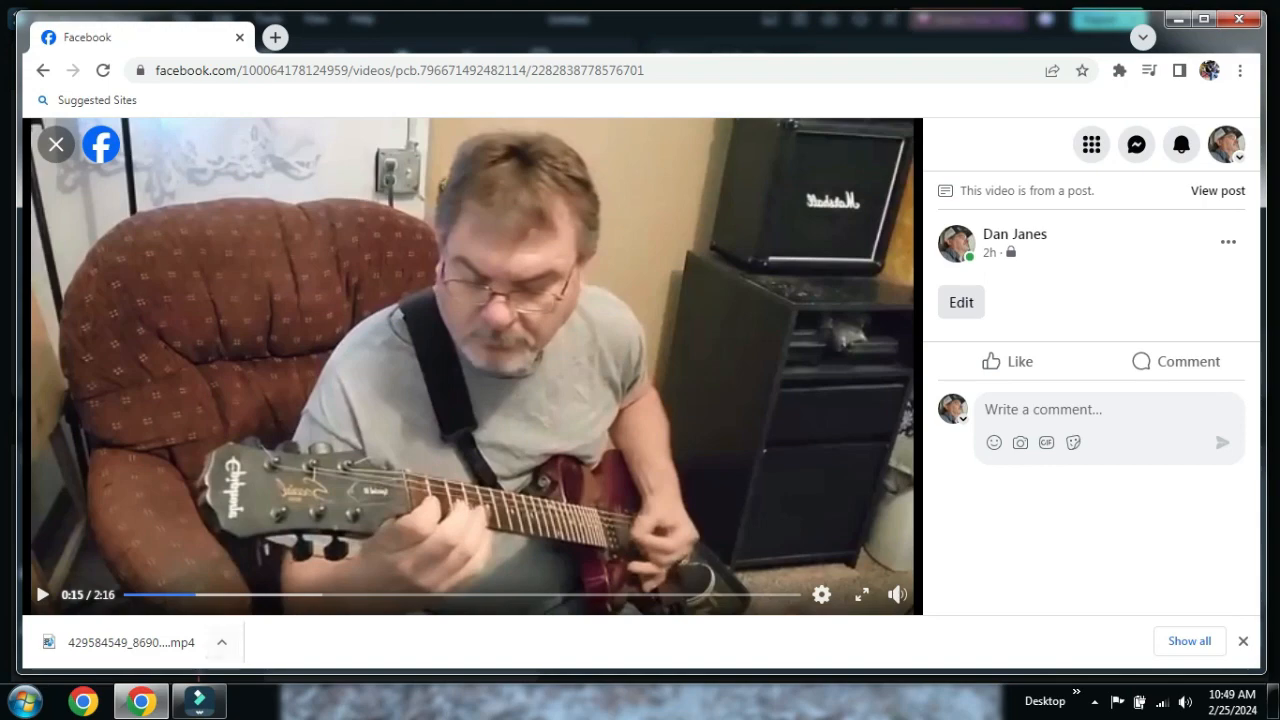
{"action": "left_click", "coordinate": [222, 642]}
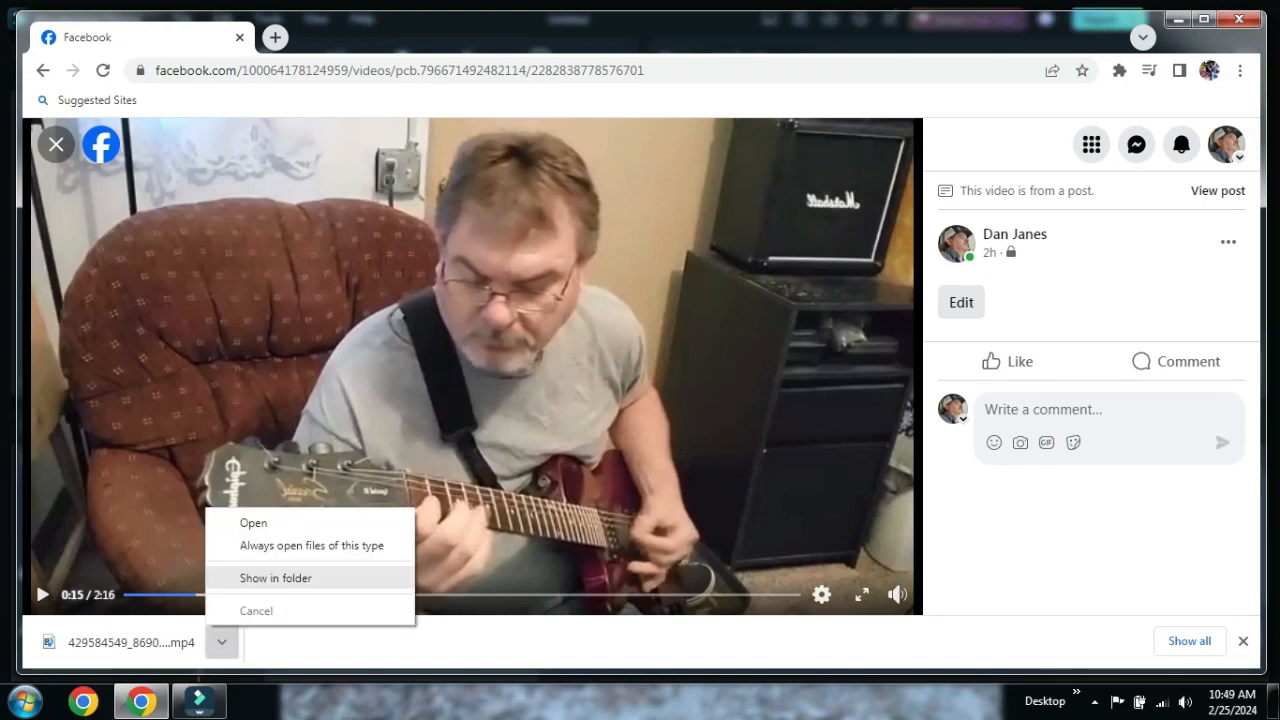
{"action": "left_click", "coordinate": [275, 578]}
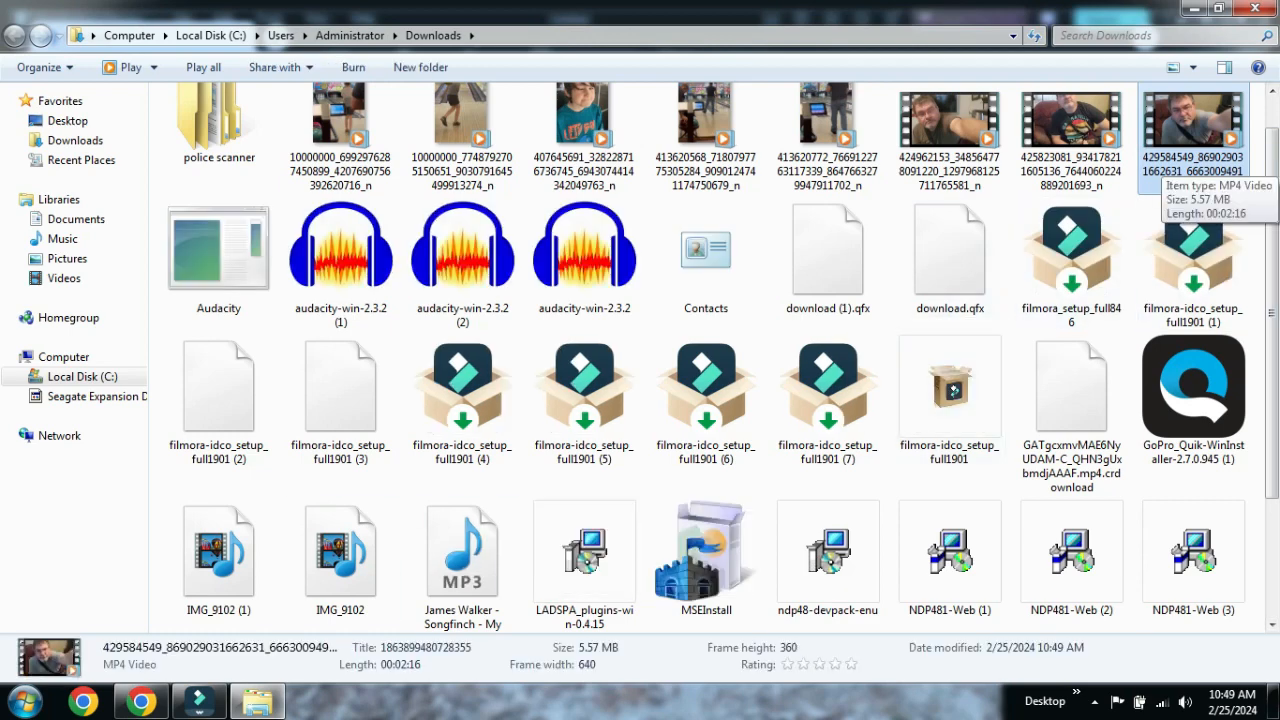
- Cut the downloaded guitar MP4 from Downloads and open the Finished Songs folder on the Seagate Expansion Drive (E:)
{"action": "right_click", "coordinate": [1170, 168]}
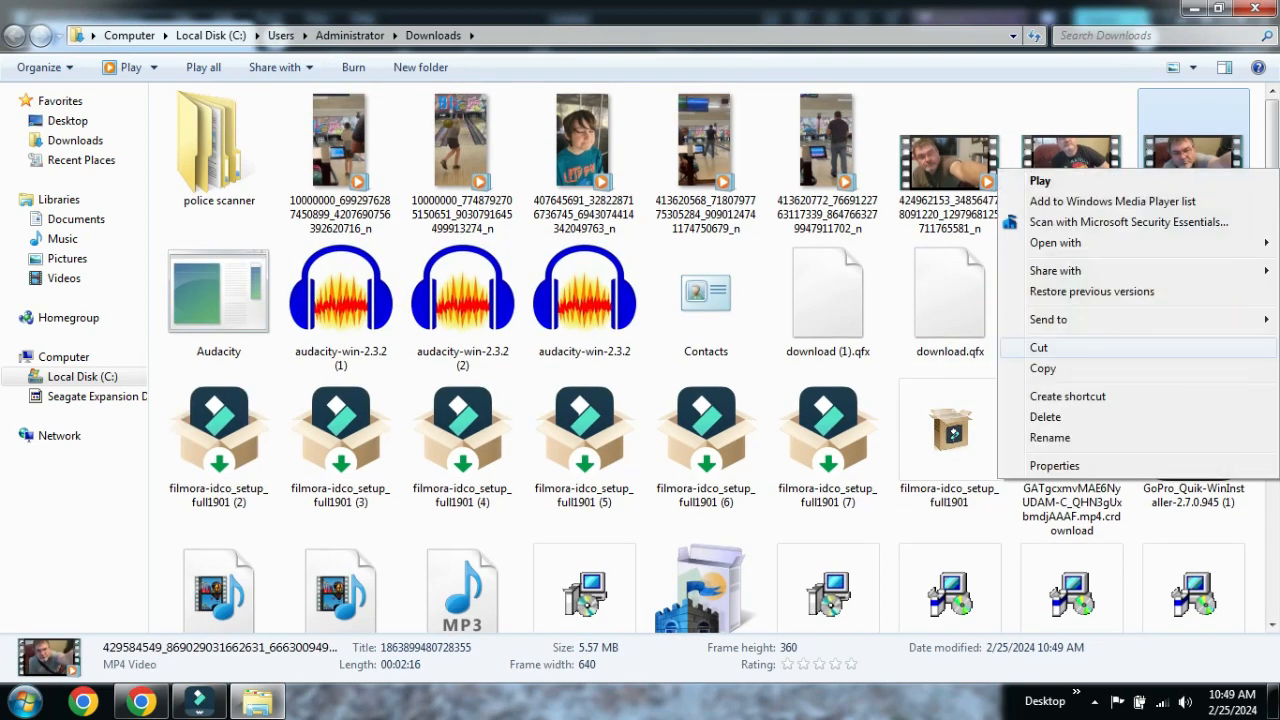
{"action": "left_click", "coordinate": [1040, 347]}
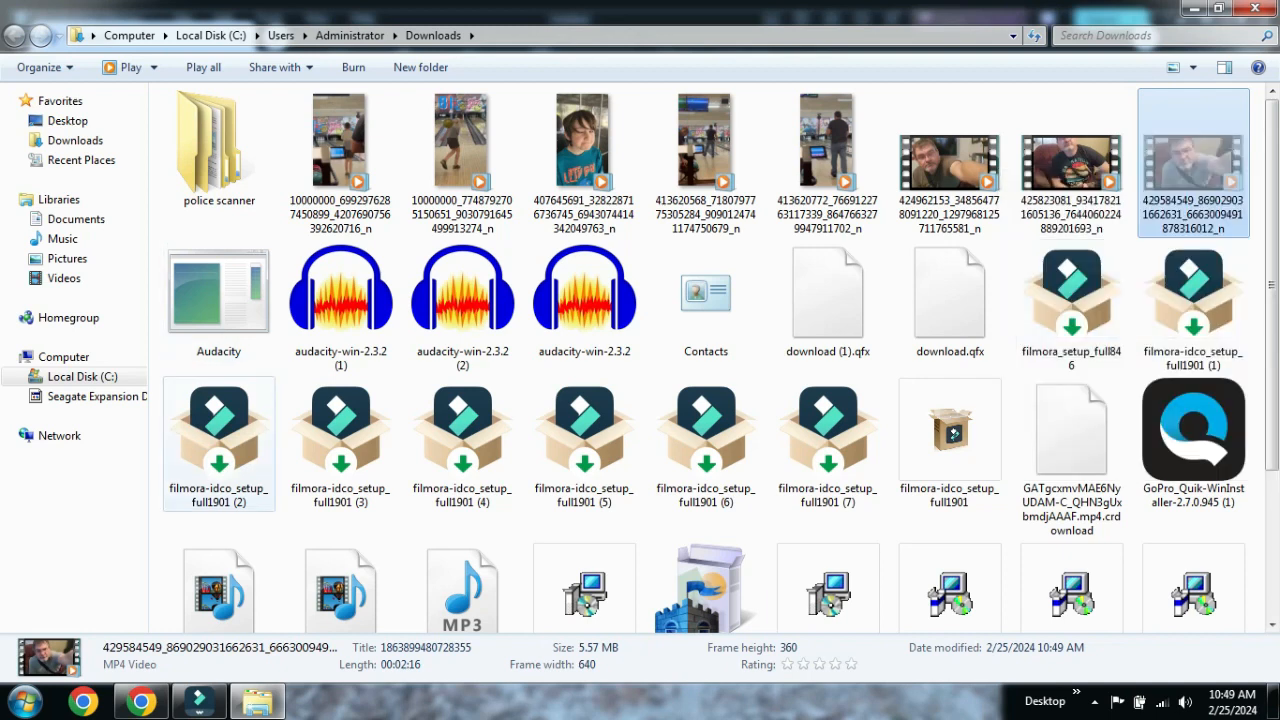
{"action": "left_click", "coordinate": [82, 376]}
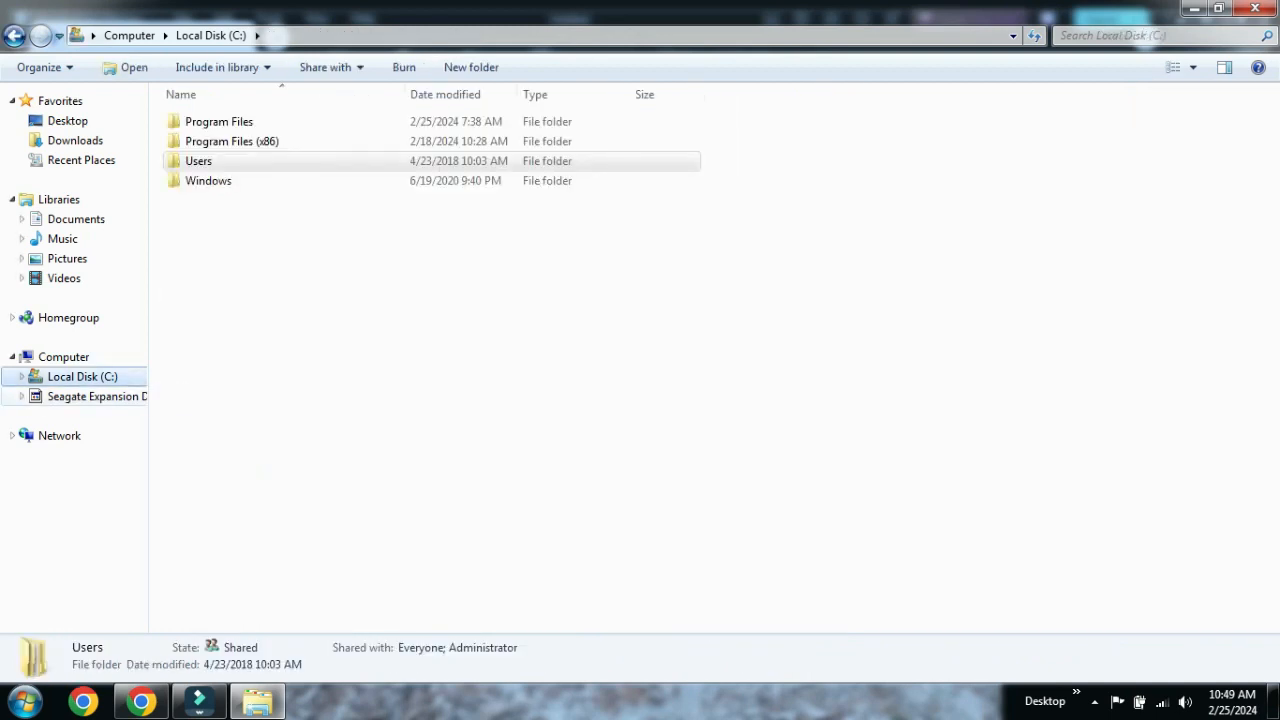
{"action": "left_click", "coordinate": [100, 396]}
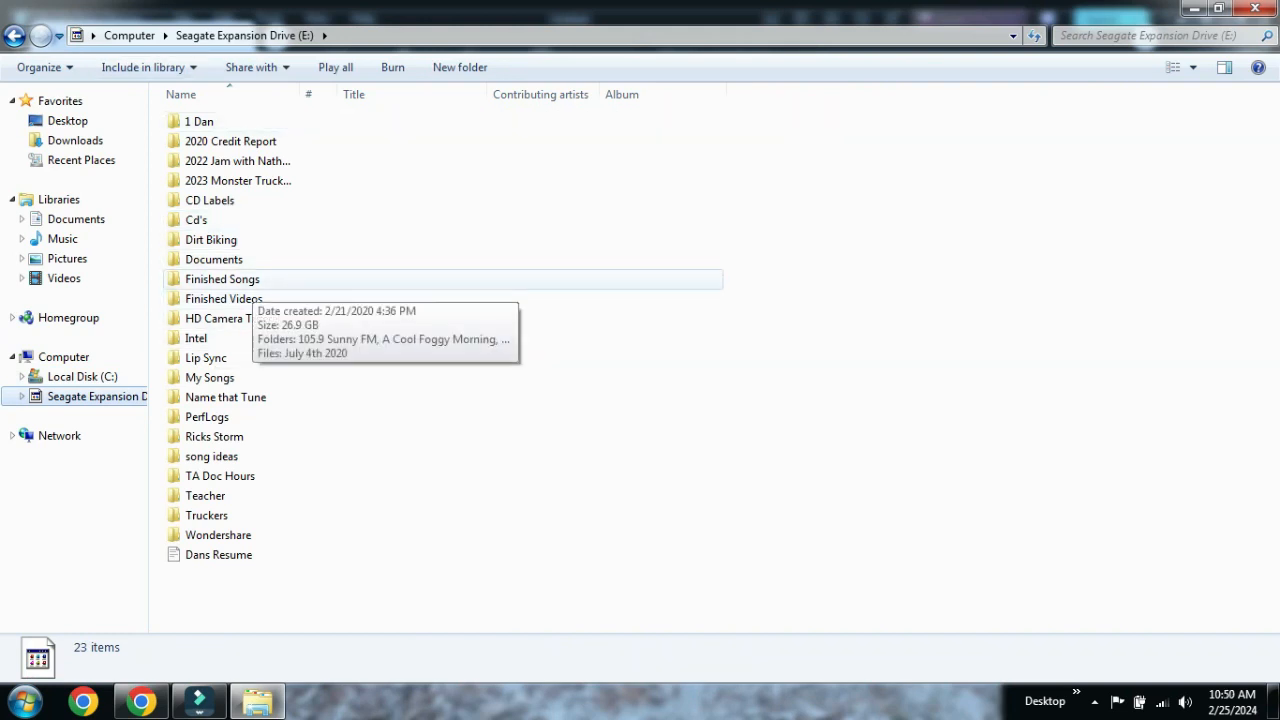
{"action": "double_click", "coordinate": [250, 279]}
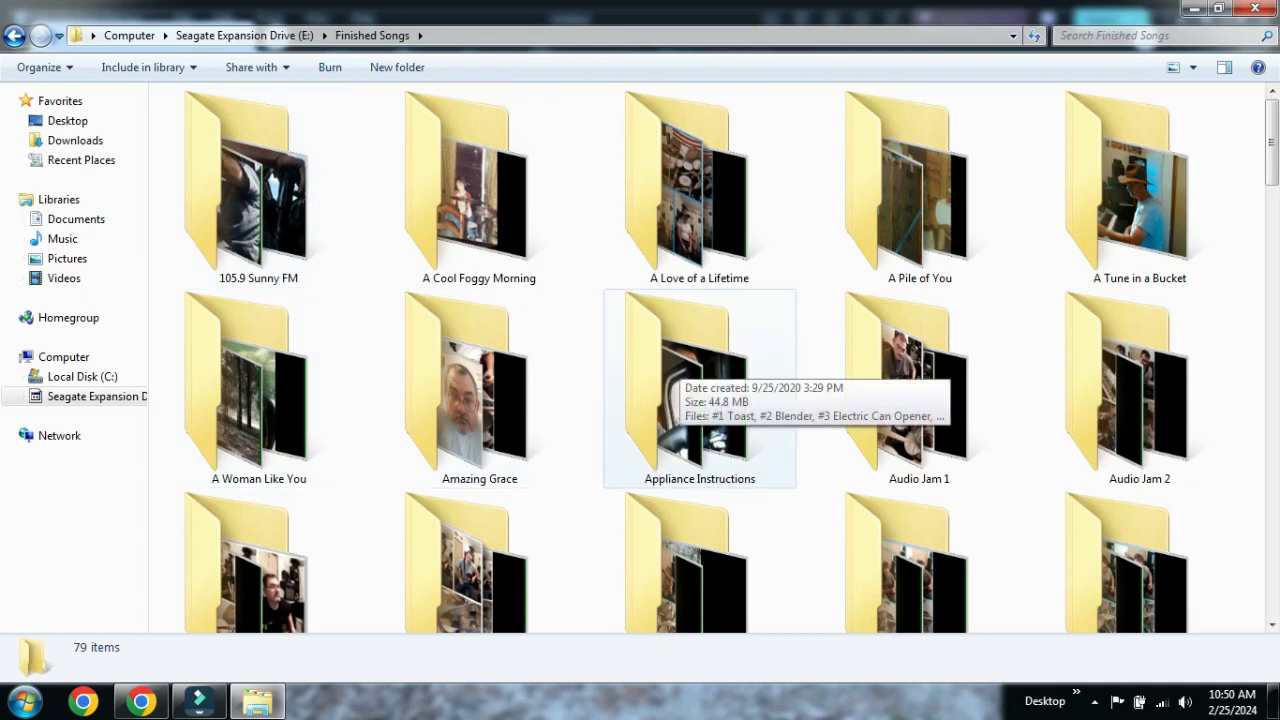
- Create a folder named Aint Talkin Bout Love inside Finished Songs
{"action": "left_click", "coordinate": [397, 67]}
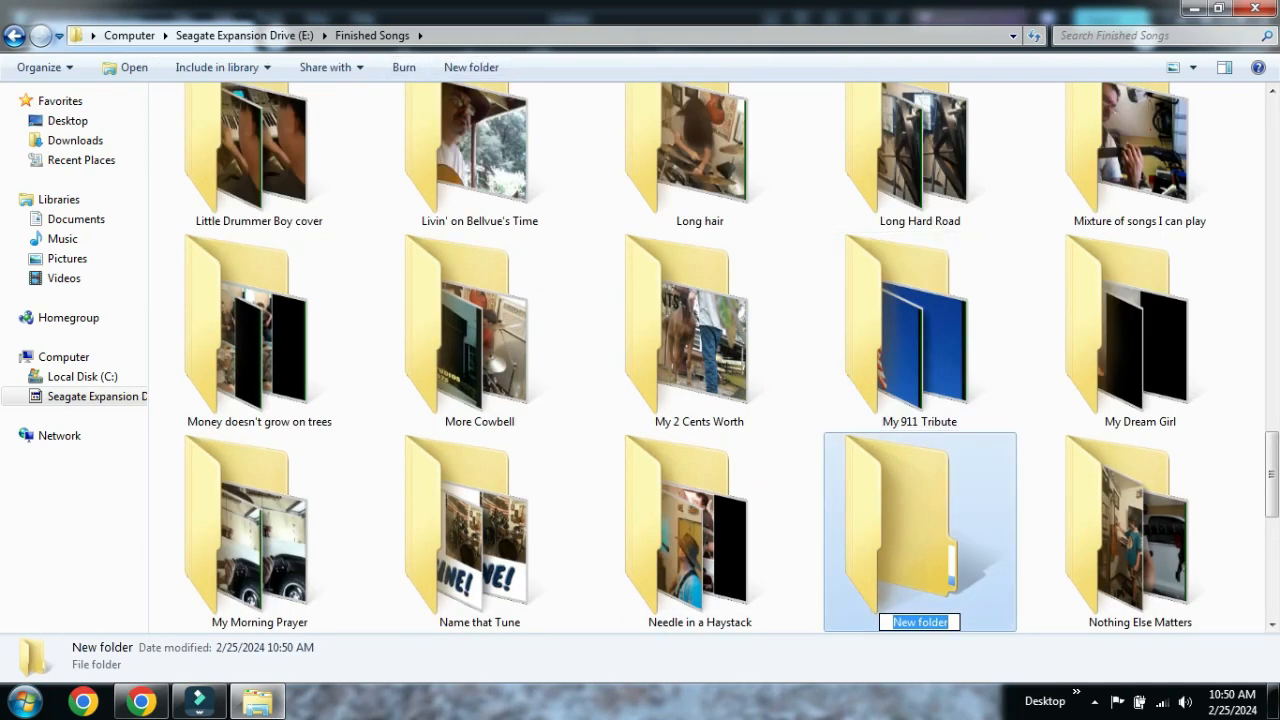
{"action": "type", "text": "Aint Talkin B"}
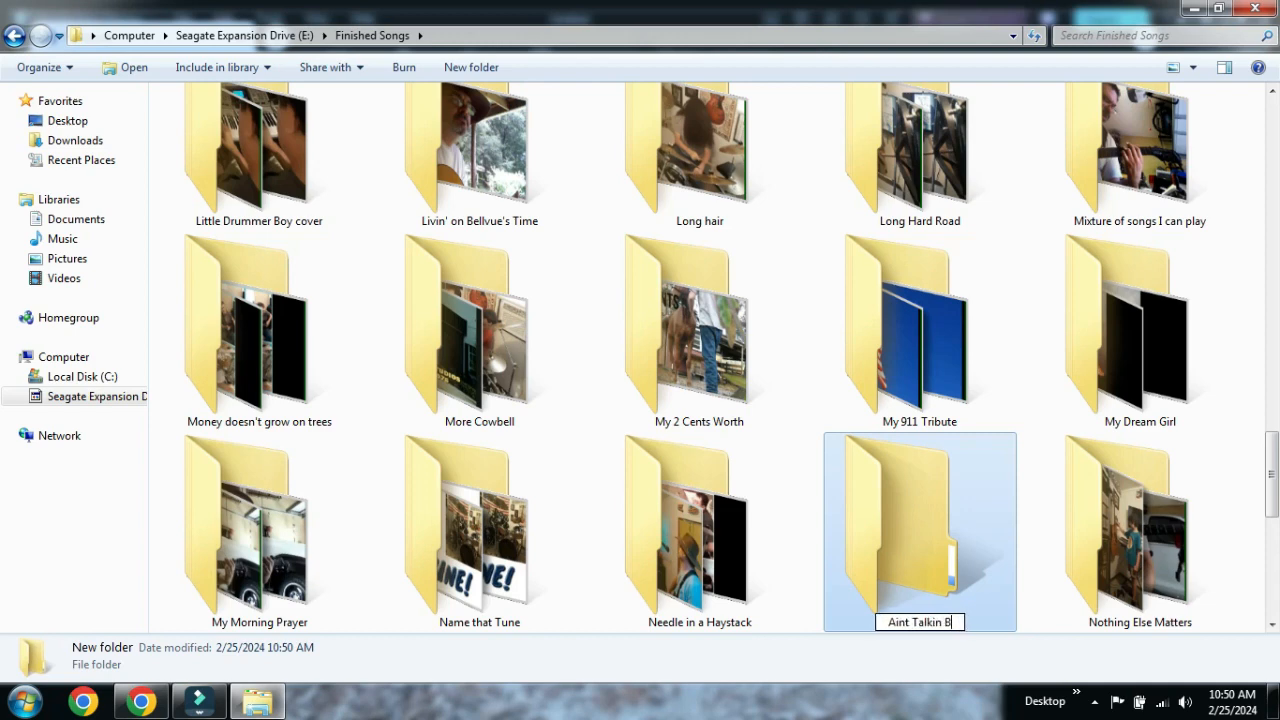
{"action": "type", "text": "out Love"}
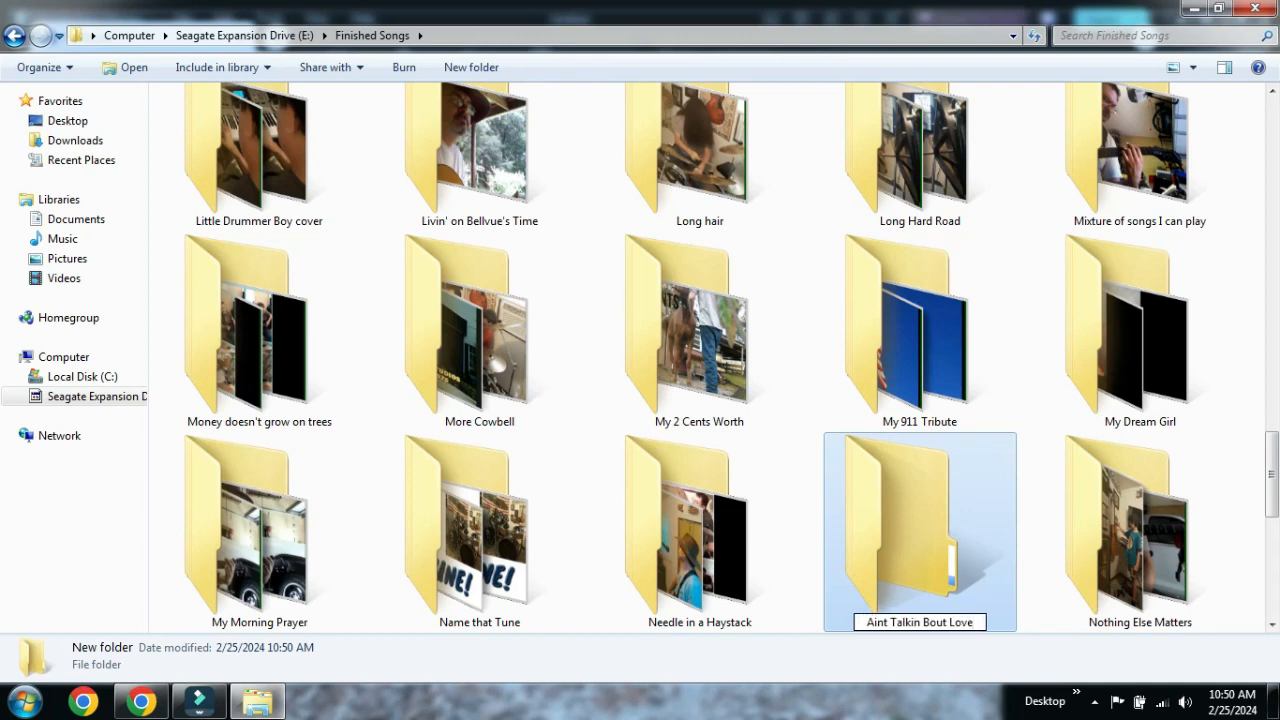
{"action": "key", "text": "Return"}
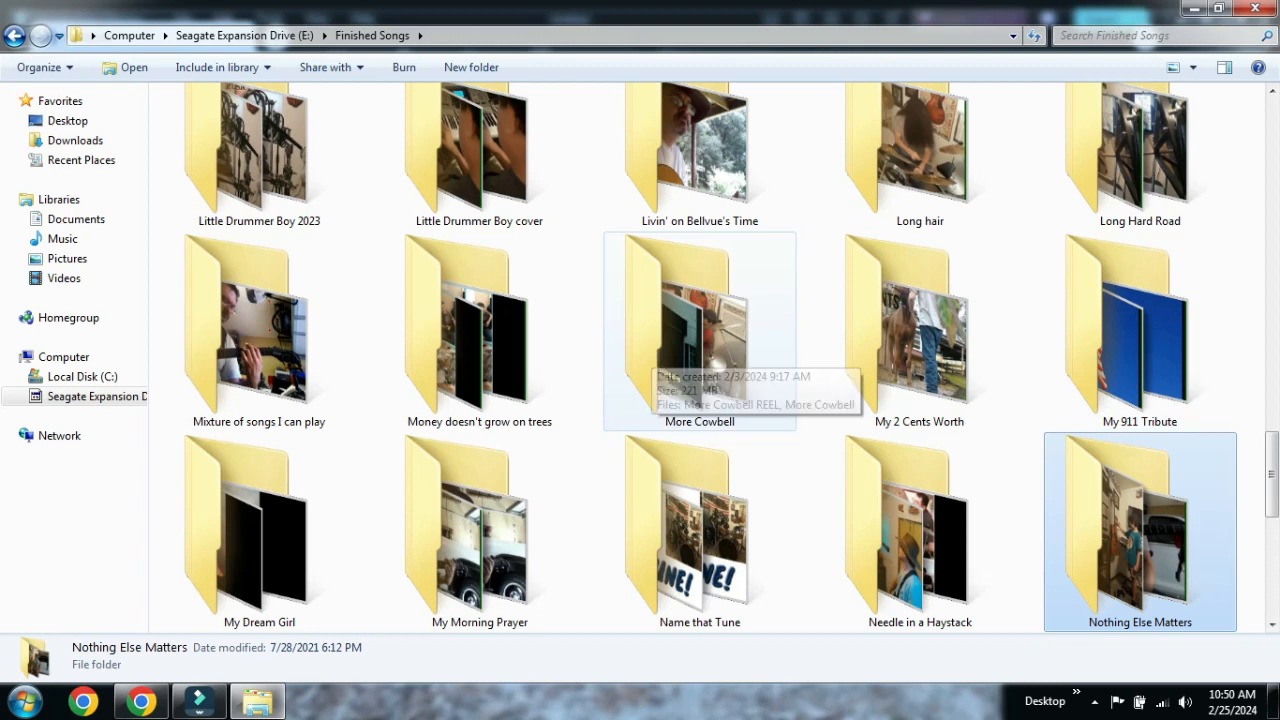
- Open the Aint Talkin Bout Love folder and paste the cut guitar video into it
{"action": "scroll", "coordinate": [775, 378], "scroll_direction": "up", "scroll_amount": 15}
{"action": "double_click", "coordinate": [500, 268]}
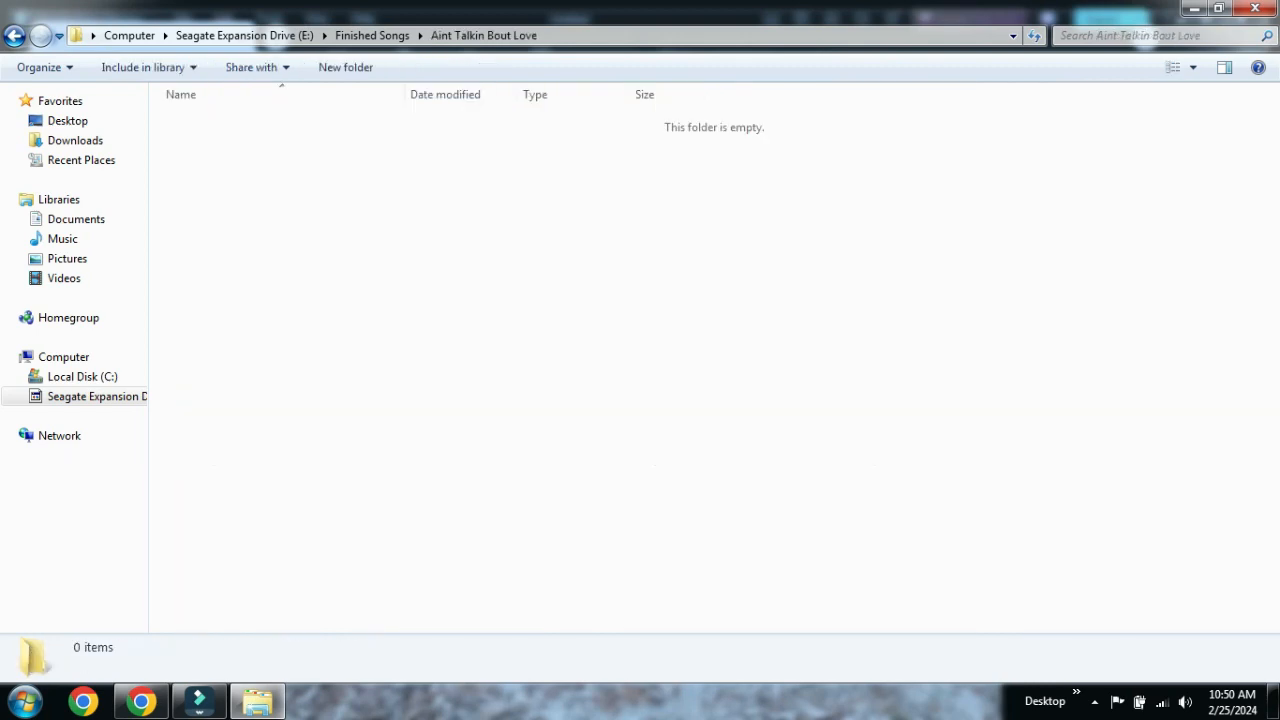
{"action": "right_click", "coordinate": [704, 404]}
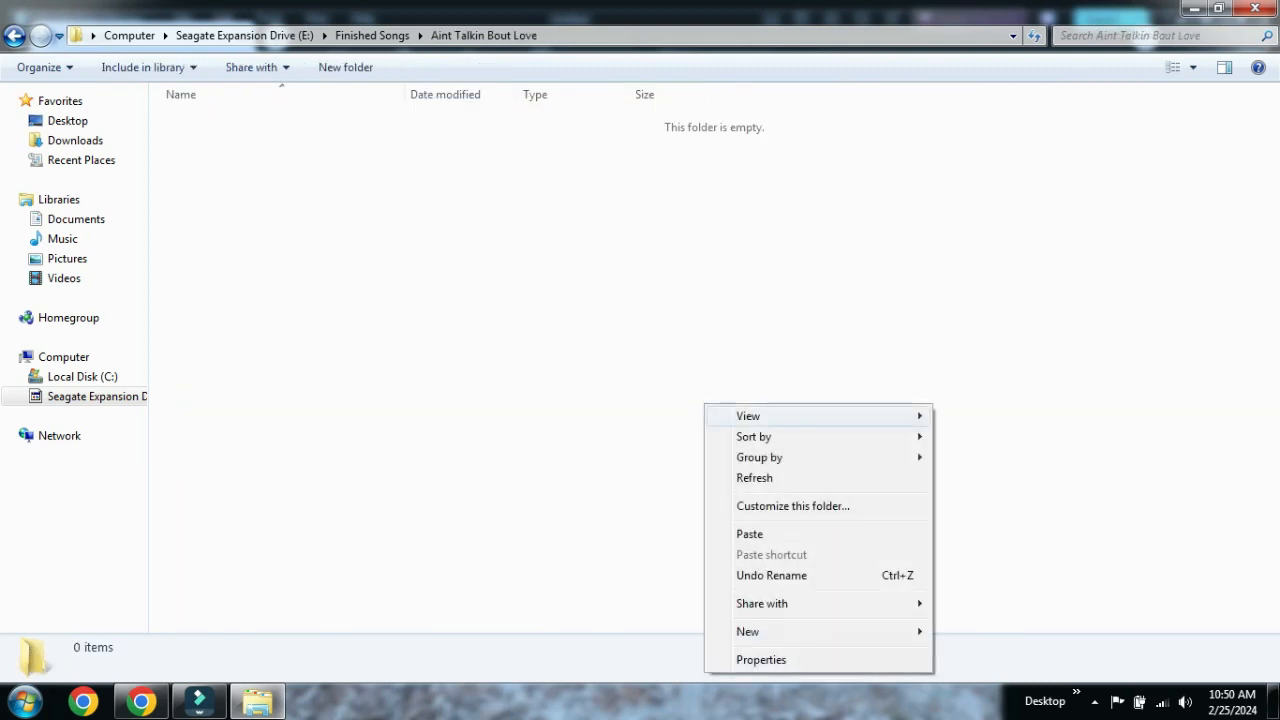
{"action": "left_click", "coordinate": [749, 534]}
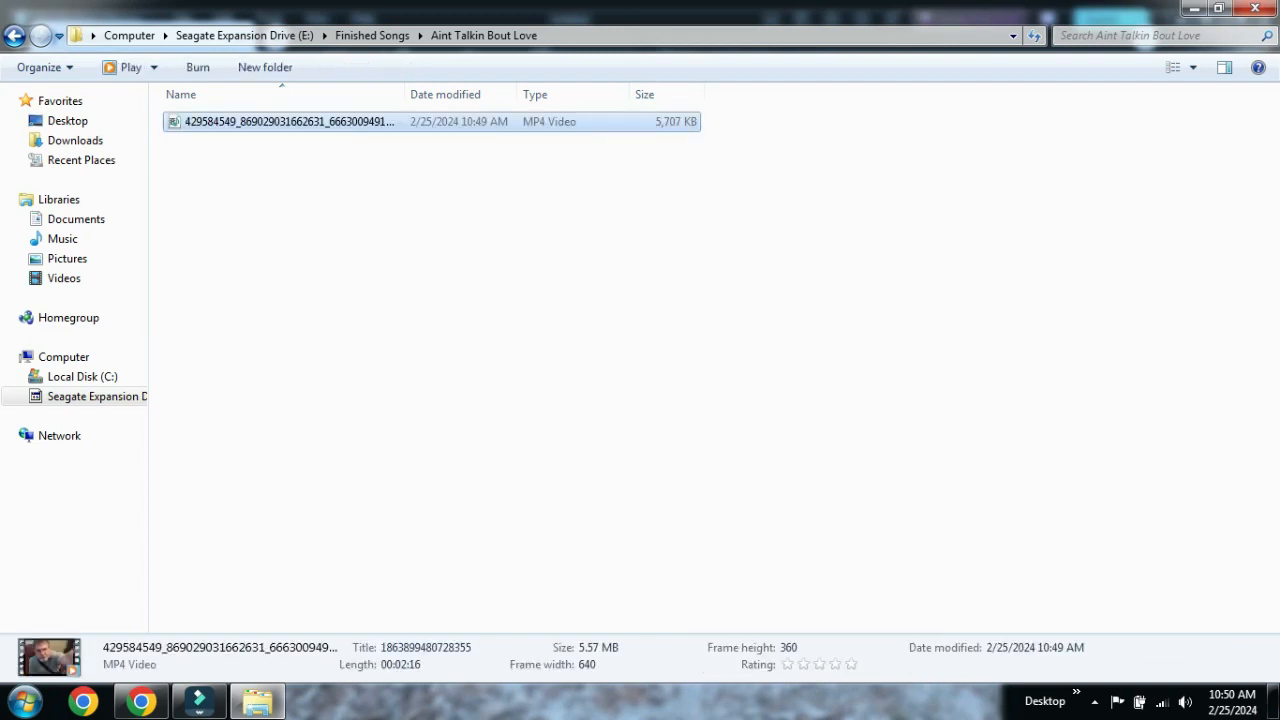
- Show the folder's contents as Large Icons and close the folder window
{"action": "left_click", "coordinate": [1192, 67]}
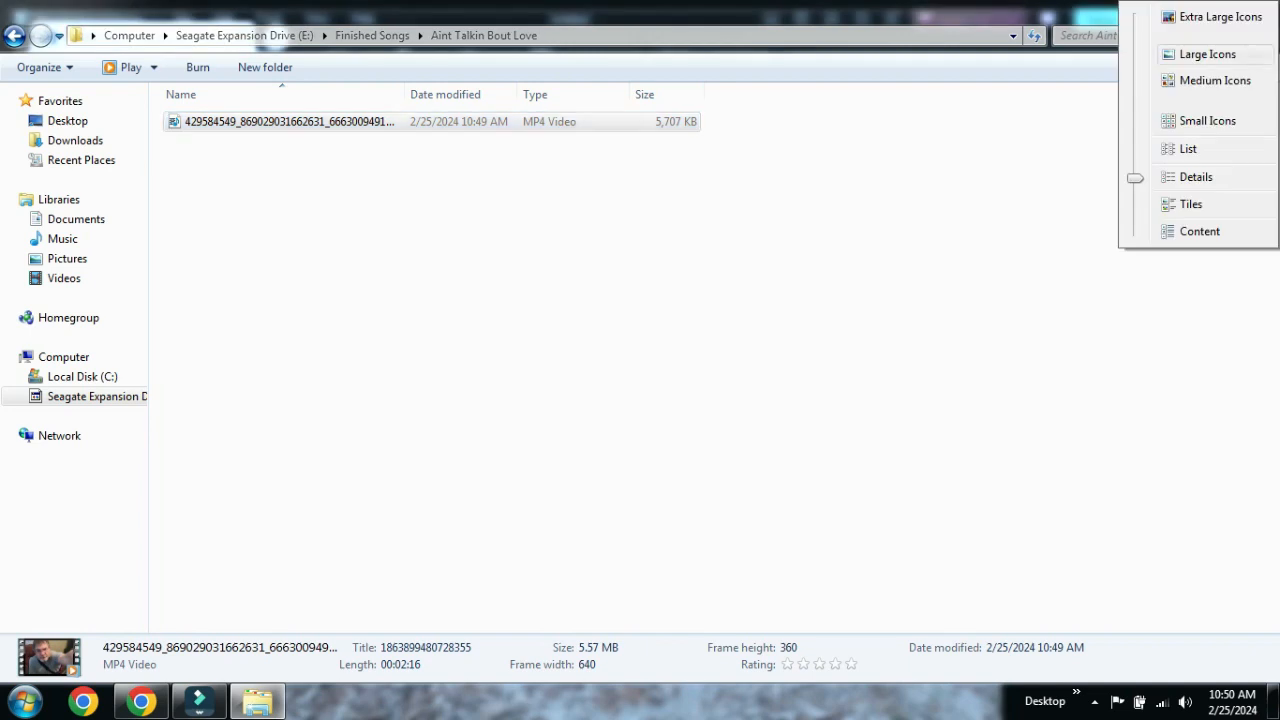
{"action": "left_click", "coordinate": [1207, 54]}
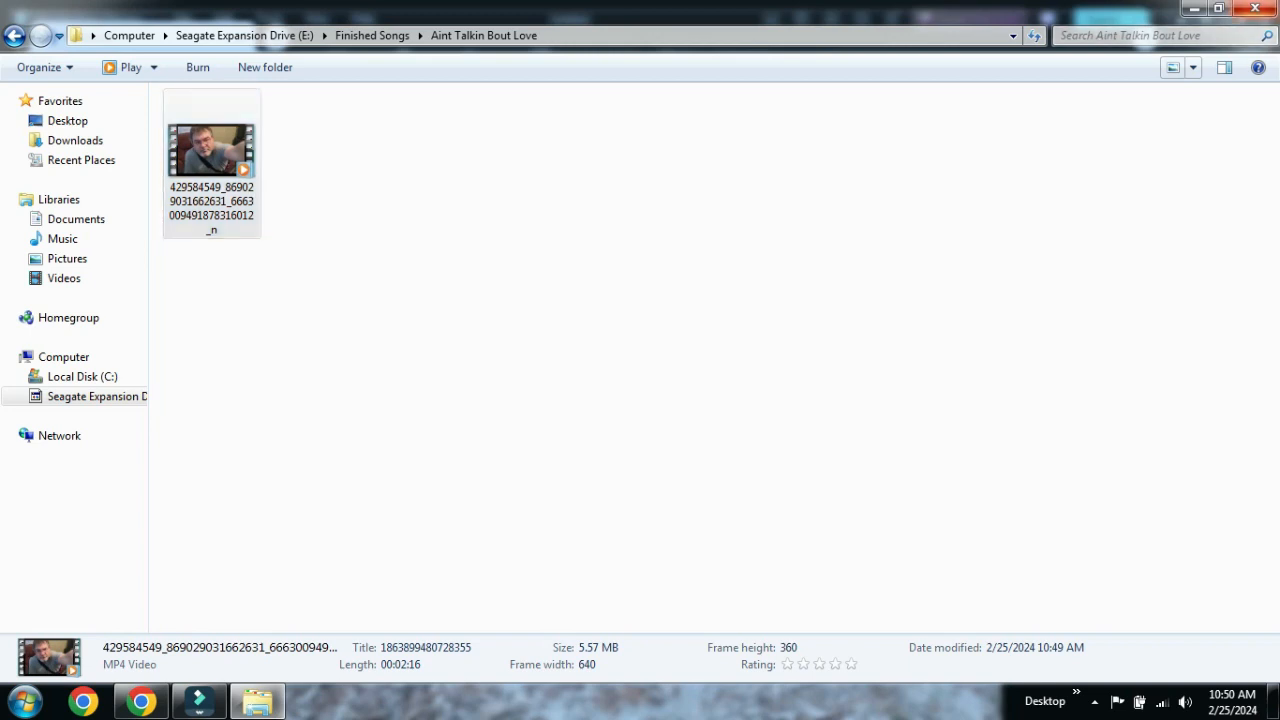
{"action": "left_click", "coordinate": [1255, 8]}
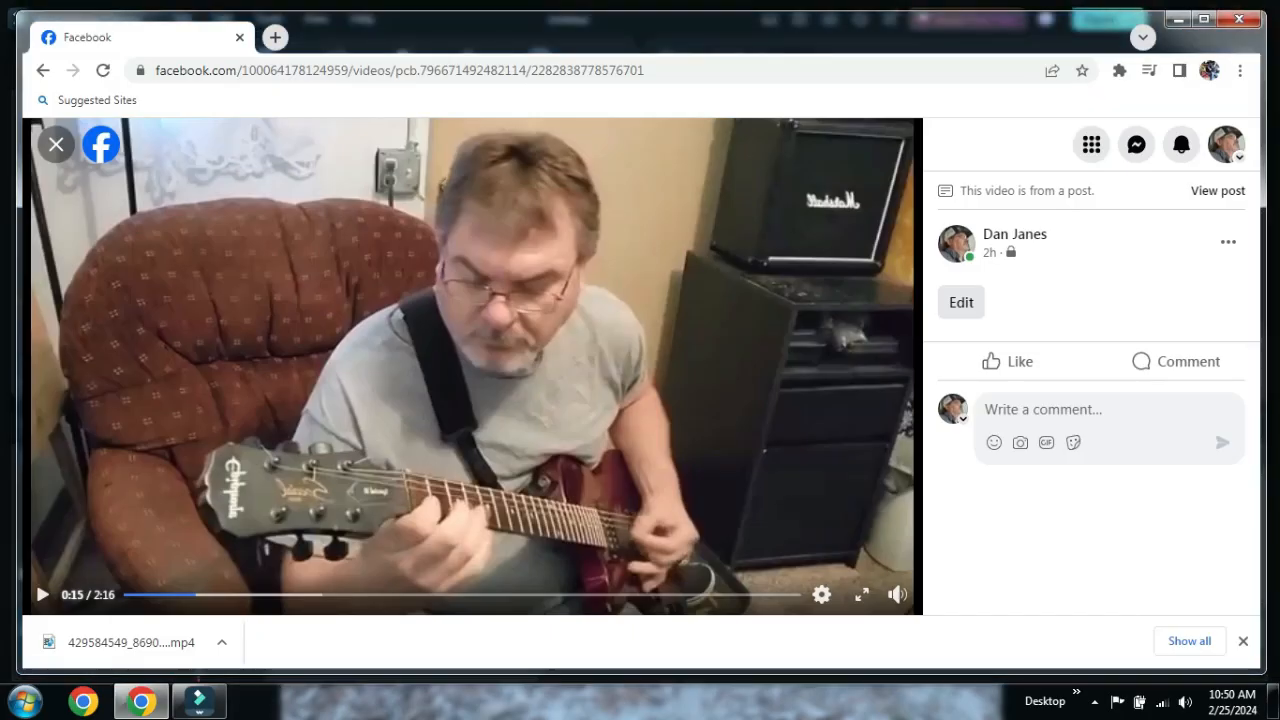
- Go to the next guitar video in the Facebook post, pause it and download it in SD quality
{"action": "left_click", "coordinate": [889, 366]}
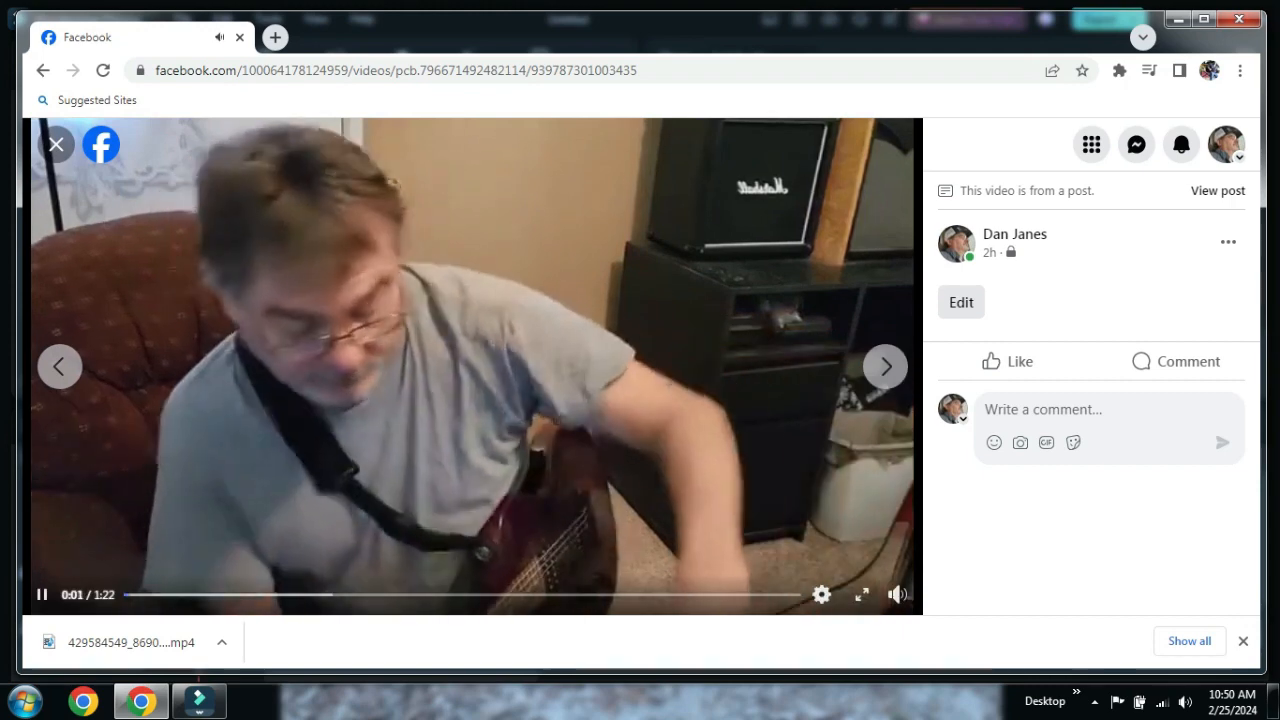
{"action": "left_click", "coordinate": [42, 594]}
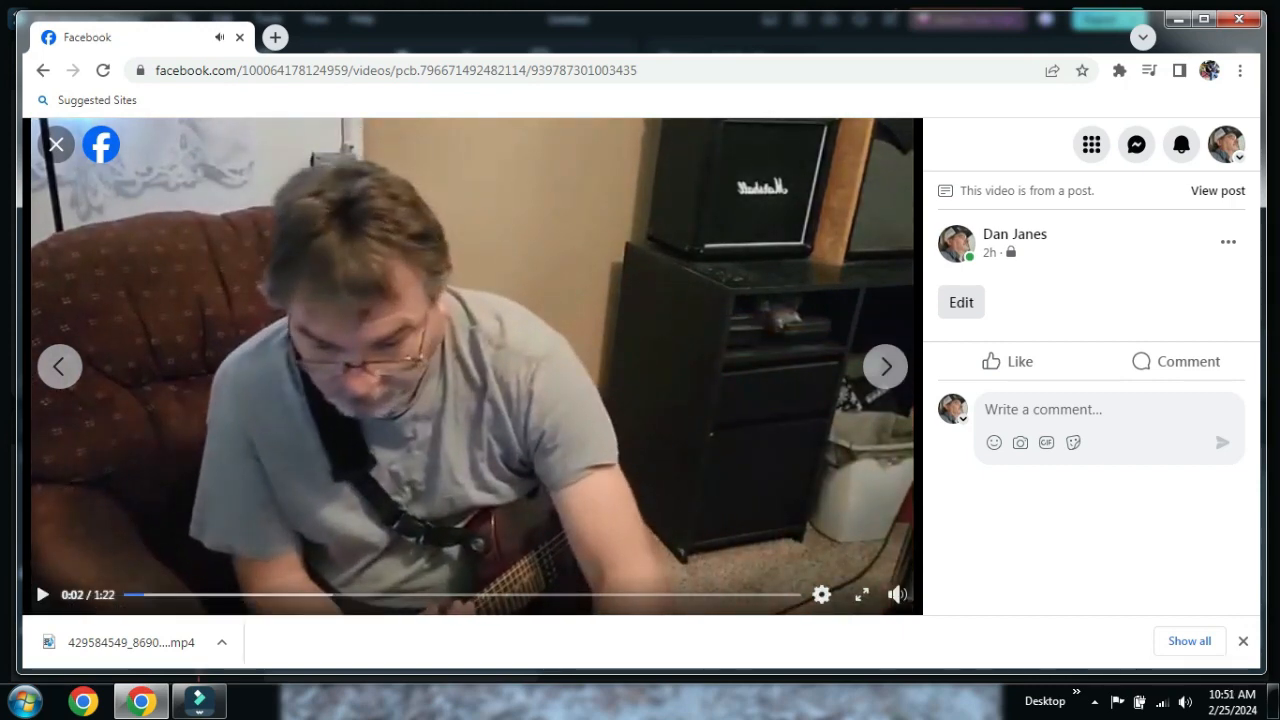
{"action": "left_click", "coordinate": [1228, 242]}
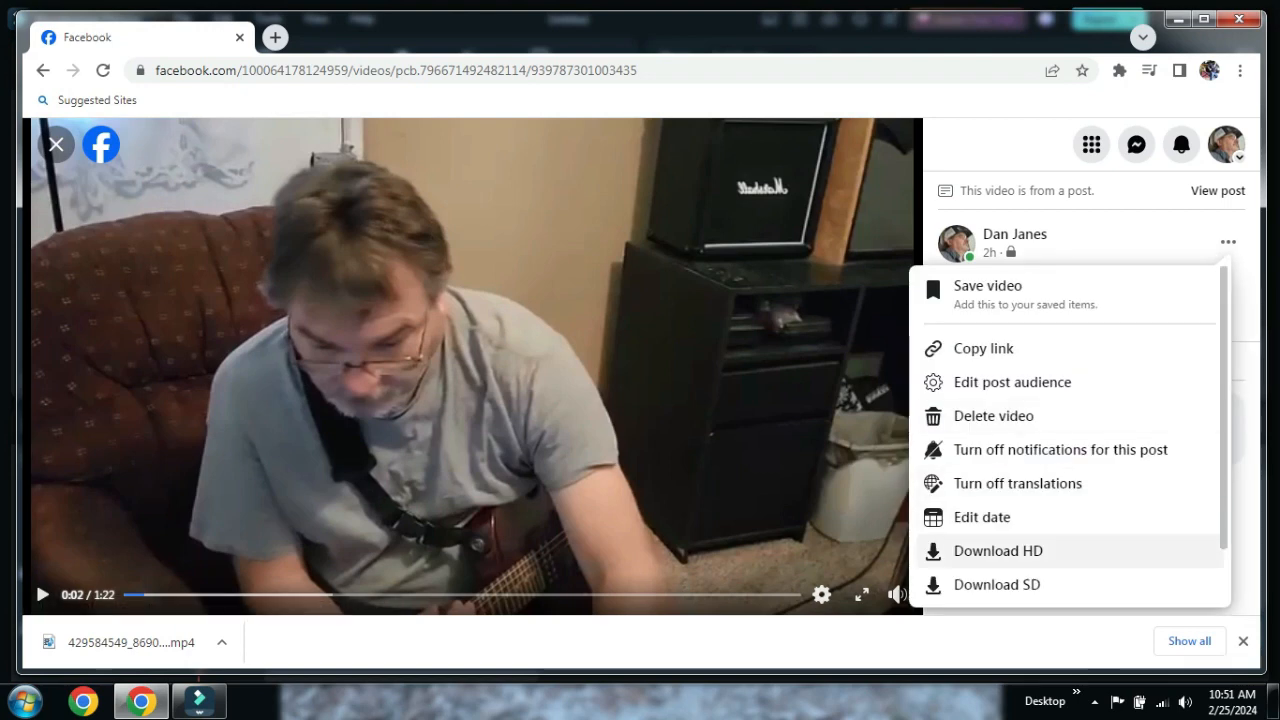
{"action": "left_click", "coordinate": [997, 584]}
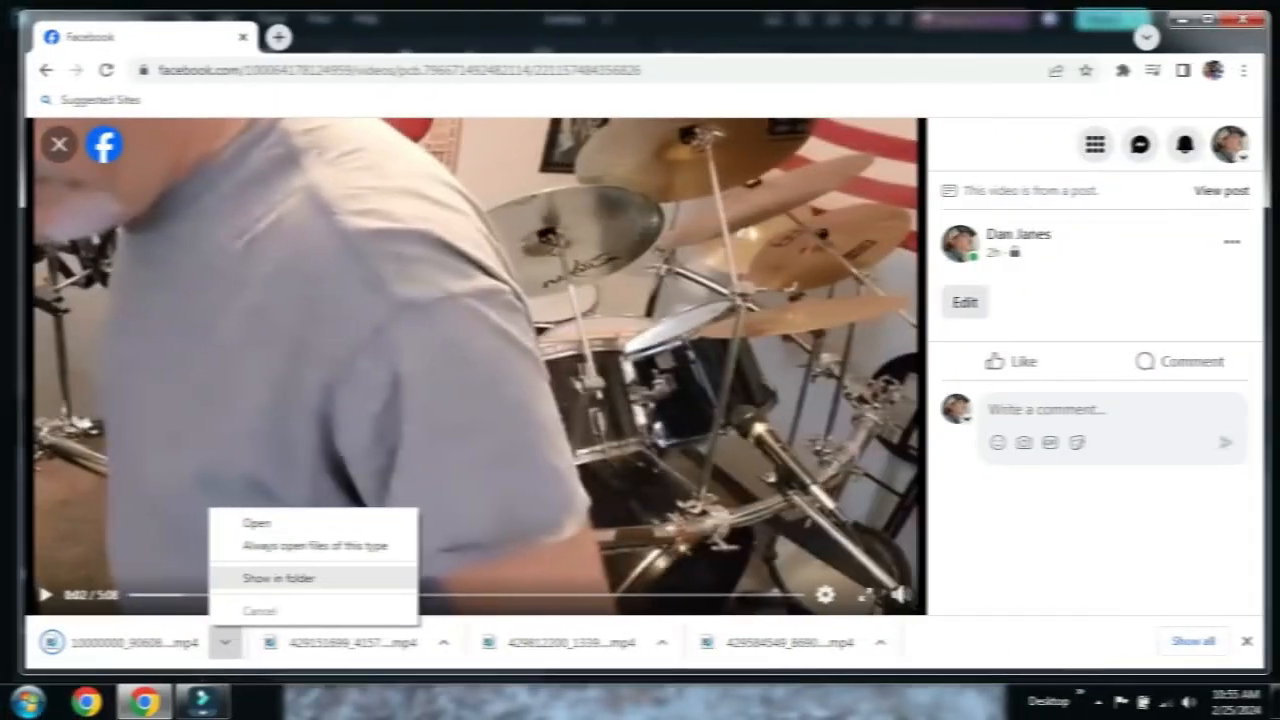
- Show the downloaded drum video in its folder and move it to Finished Songs > Aint Talkin Bout Love on the Seagate Expansion Drive (E:)
{"action": "left_click", "coordinate": [279, 579]}
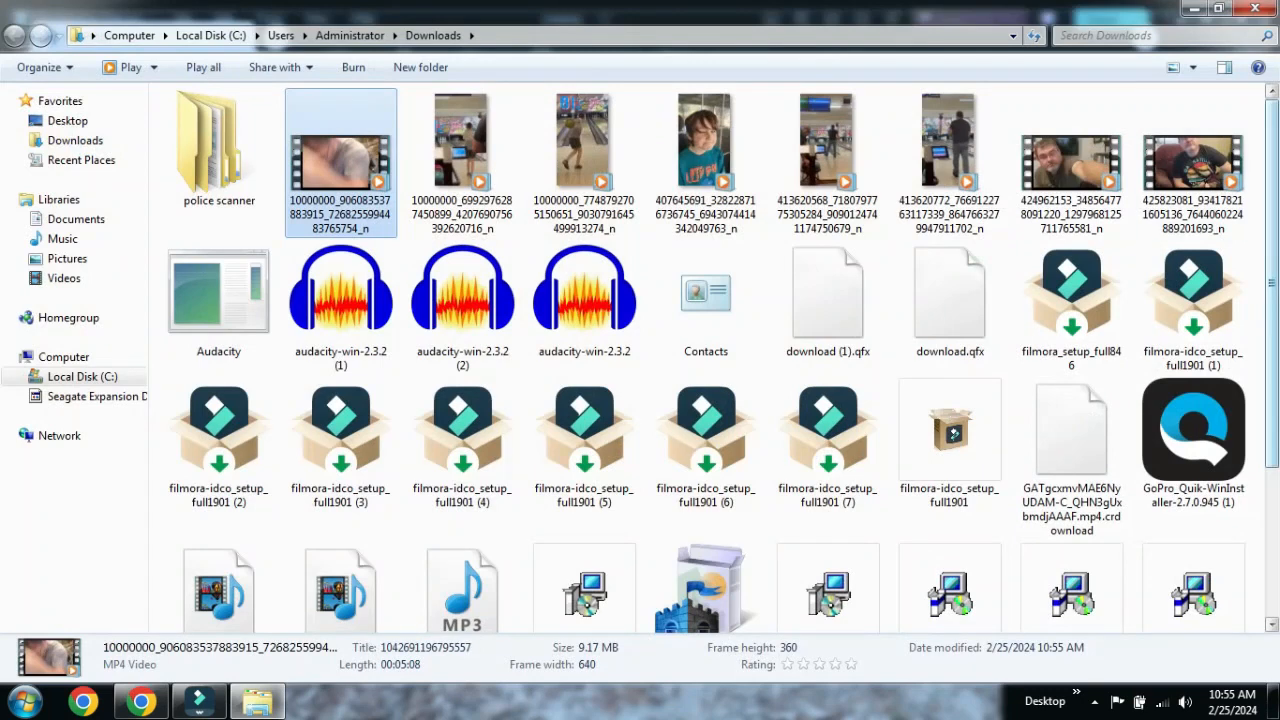
{"action": "right_click", "coordinate": [354, 209]}
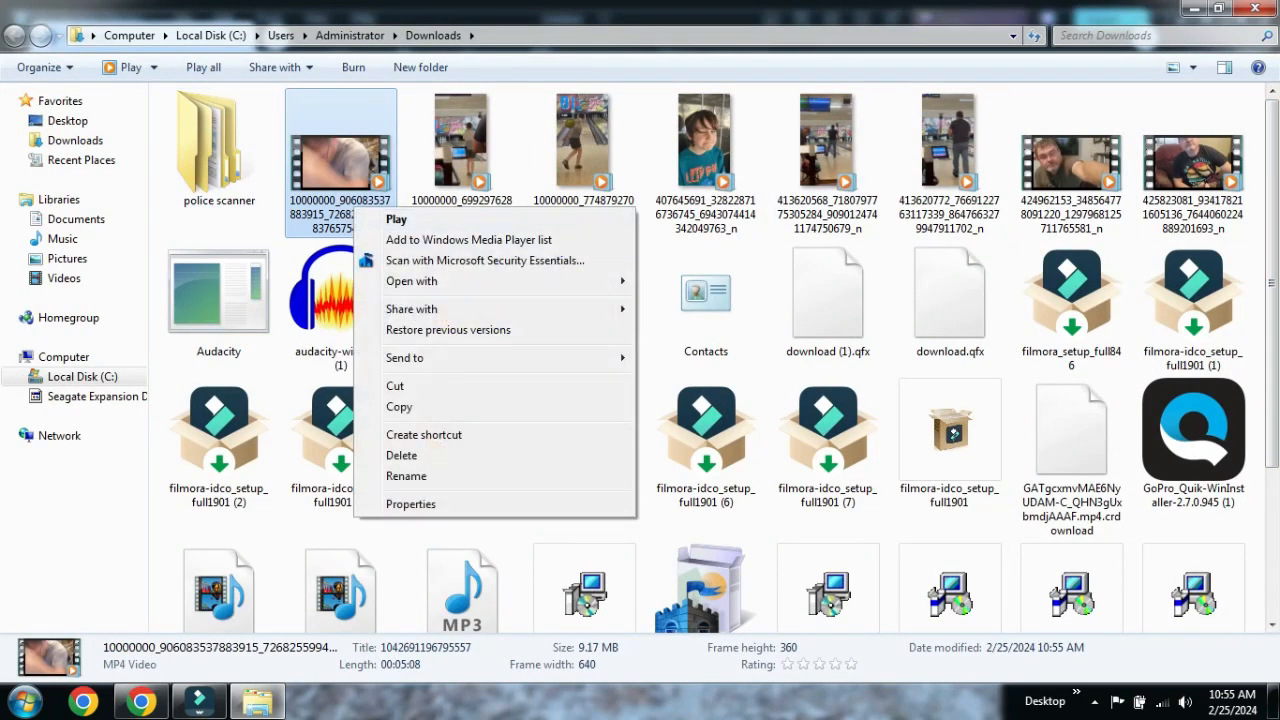
{"action": "left_click", "coordinate": [395, 386]}
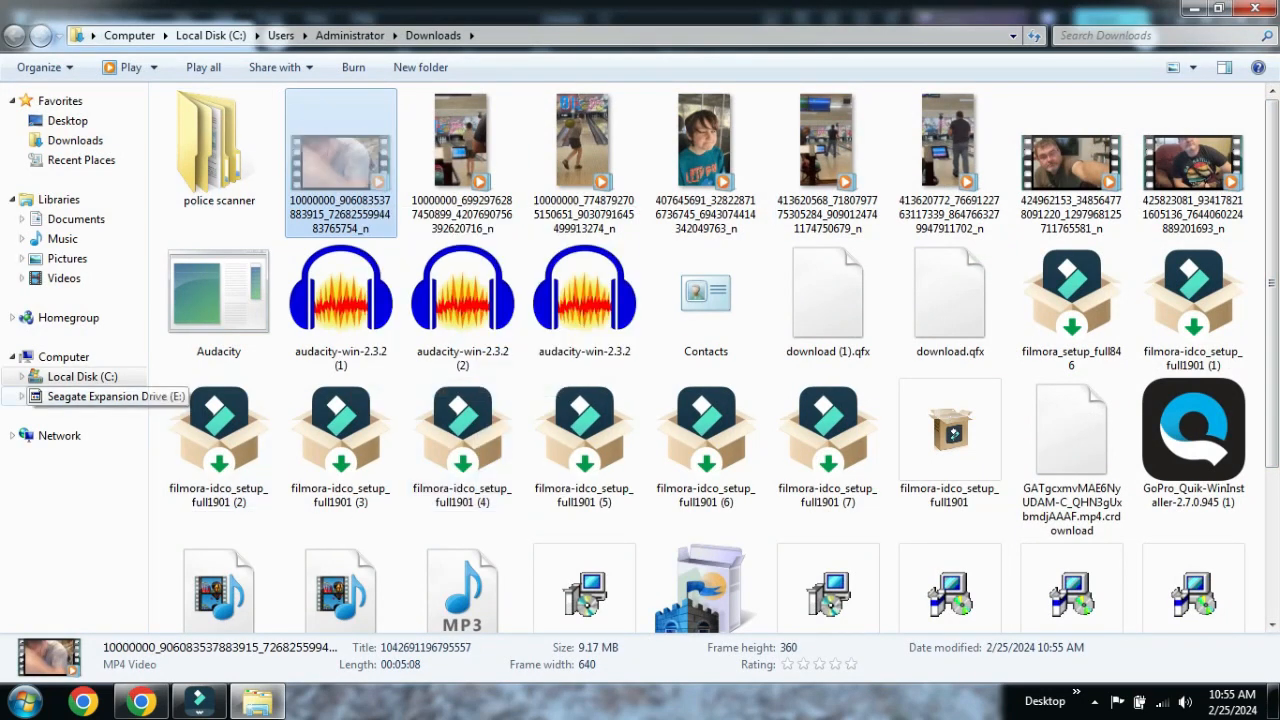
{"action": "left_click", "coordinate": [90, 396]}
{"action": "double_click", "coordinate": [223, 277]}
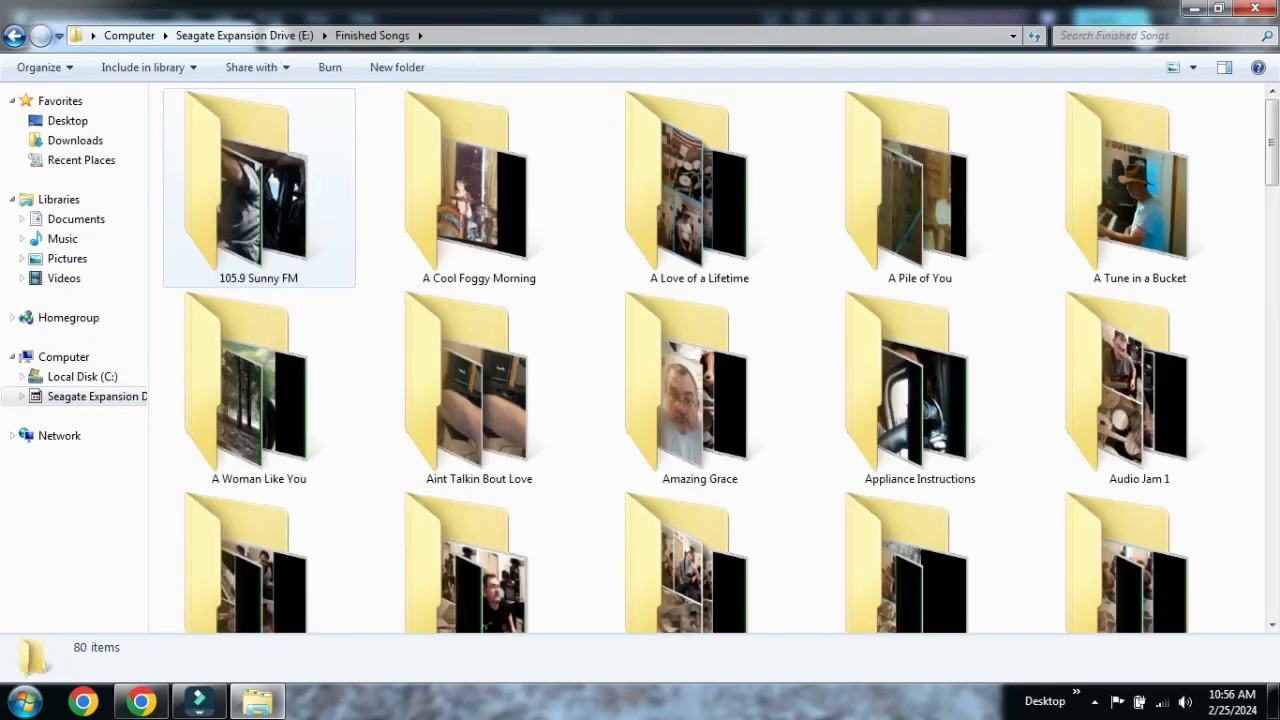
{"action": "double_click", "coordinate": [479, 388]}
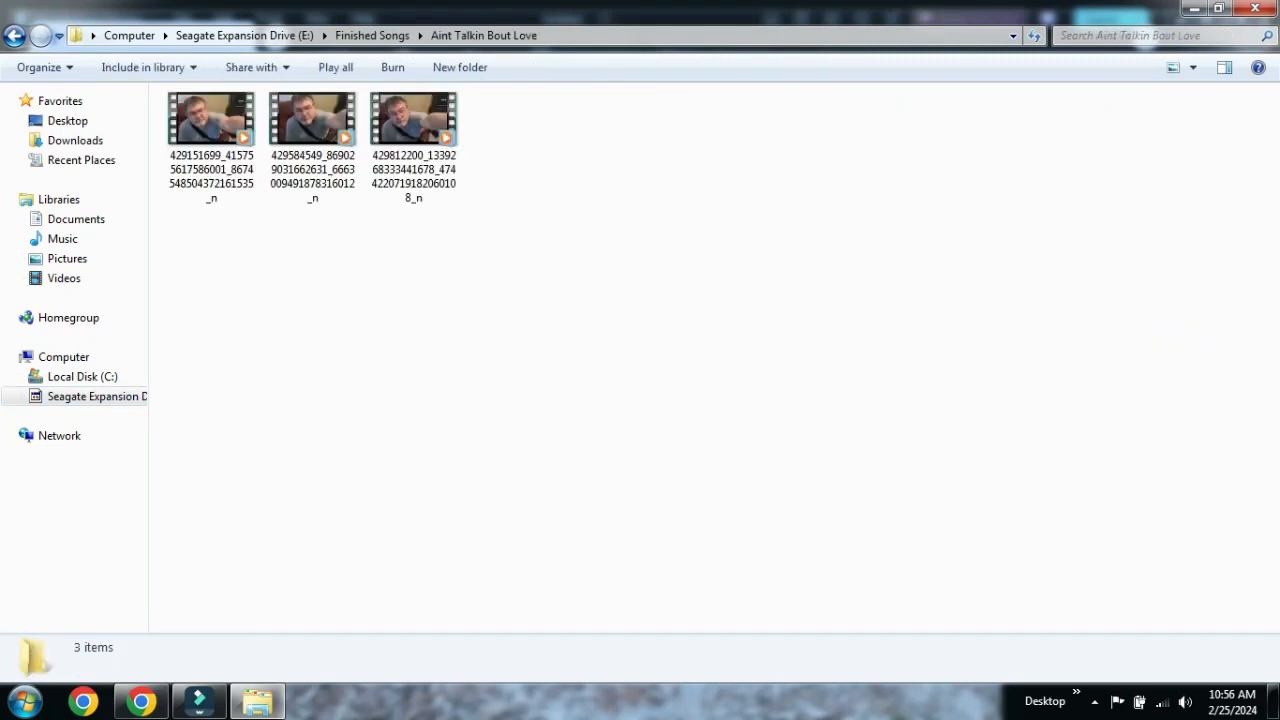
{"action": "right_click", "coordinate": [546, 275]}
{"action": "left_click", "coordinate": [591, 403]}
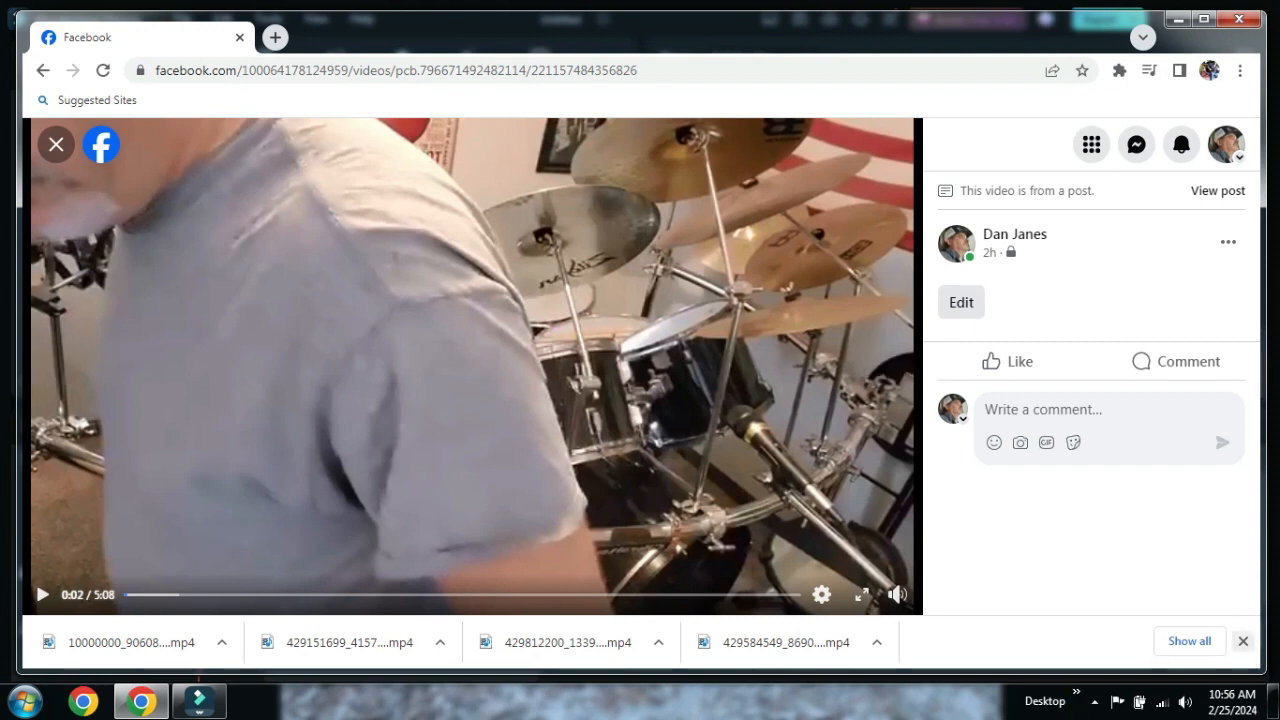
- Close the downloads bar and video viewer, and move the post with the guitar and drum videos to the trash
{"action": "left_click", "coordinate": [1243, 641]}
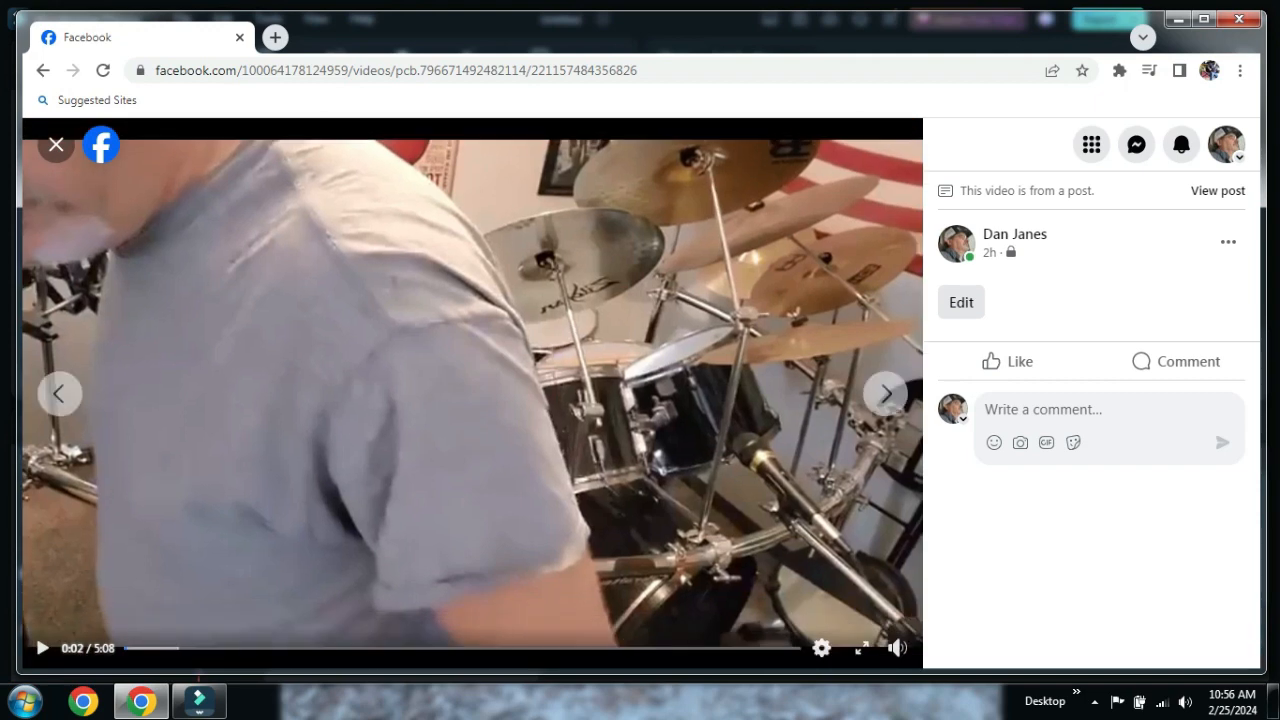
{"action": "left_click", "coordinate": [56, 145]}
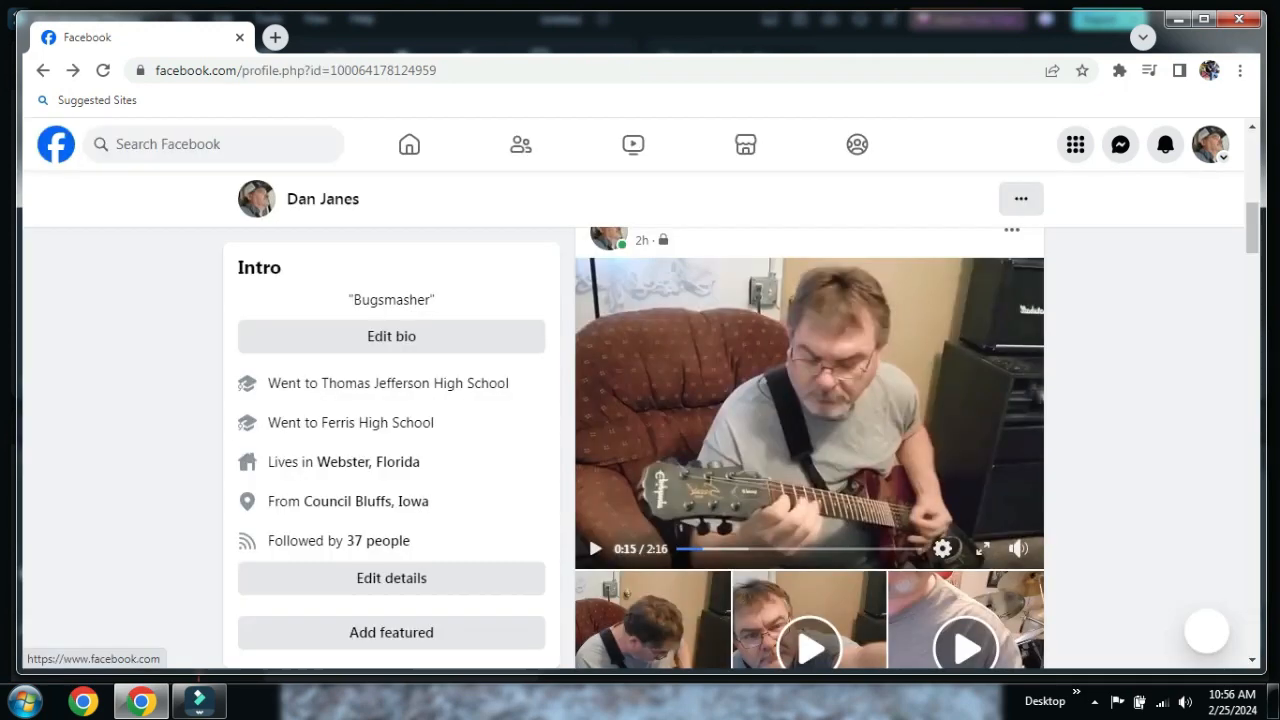
{"action": "scroll", "coordinate": [809, 435], "scroll_direction": "up", "scroll_amount": 1}
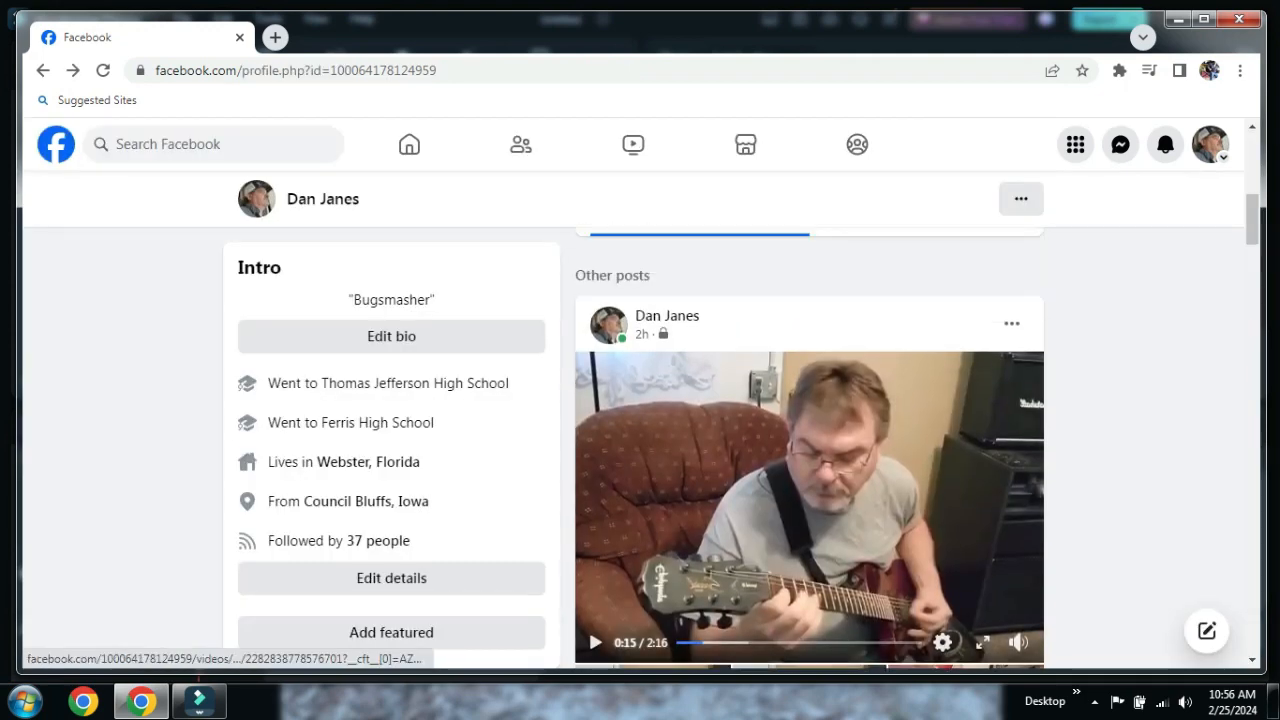
{"action": "left_click", "coordinate": [1012, 323]}
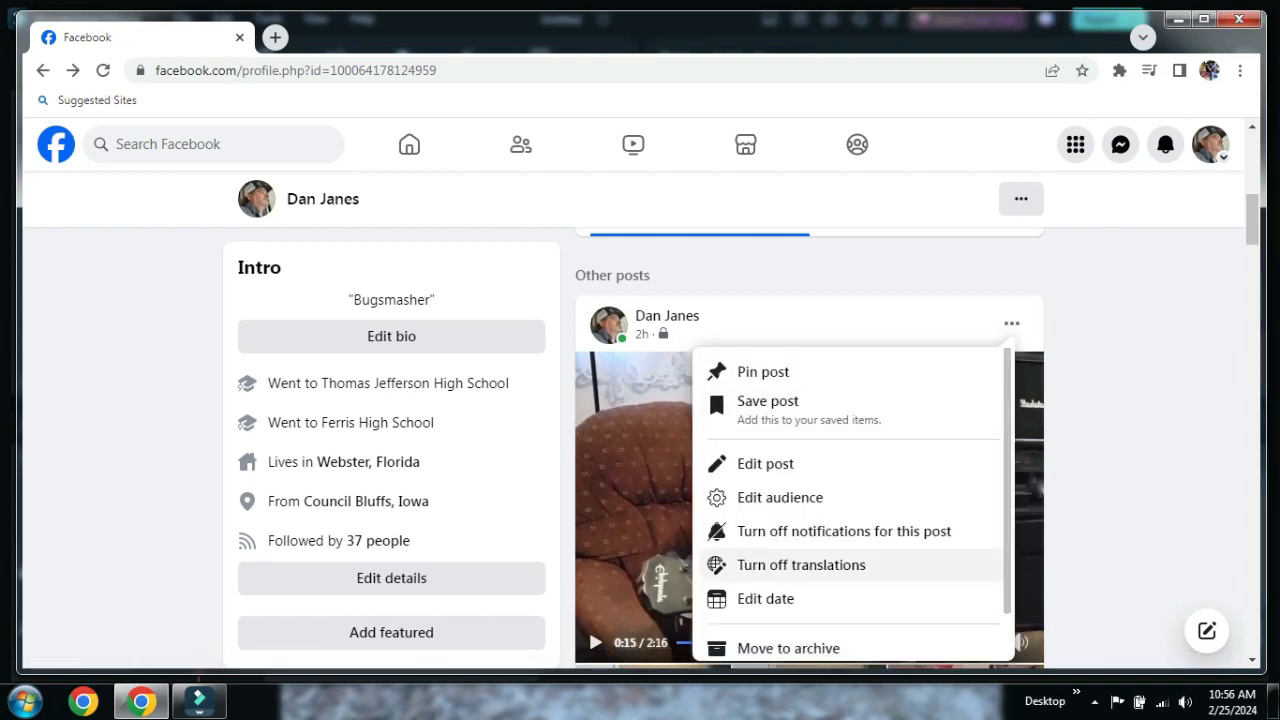
{"action": "scroll", "coordinate": [850, 540], "scroll_direction": "down", "scroll_amount": 1}
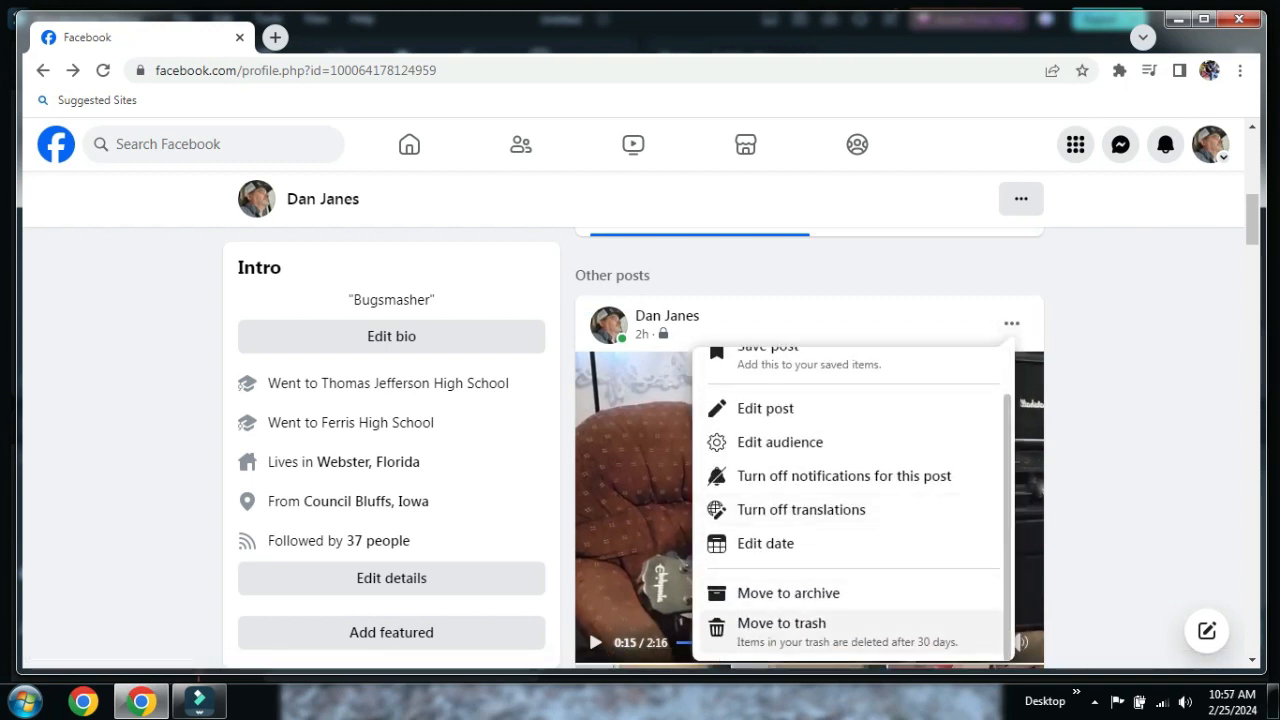
{"action": "left_click", "coordinate": [766, 620]}
{"action": "left_click", "coordinate": [819, 447]}
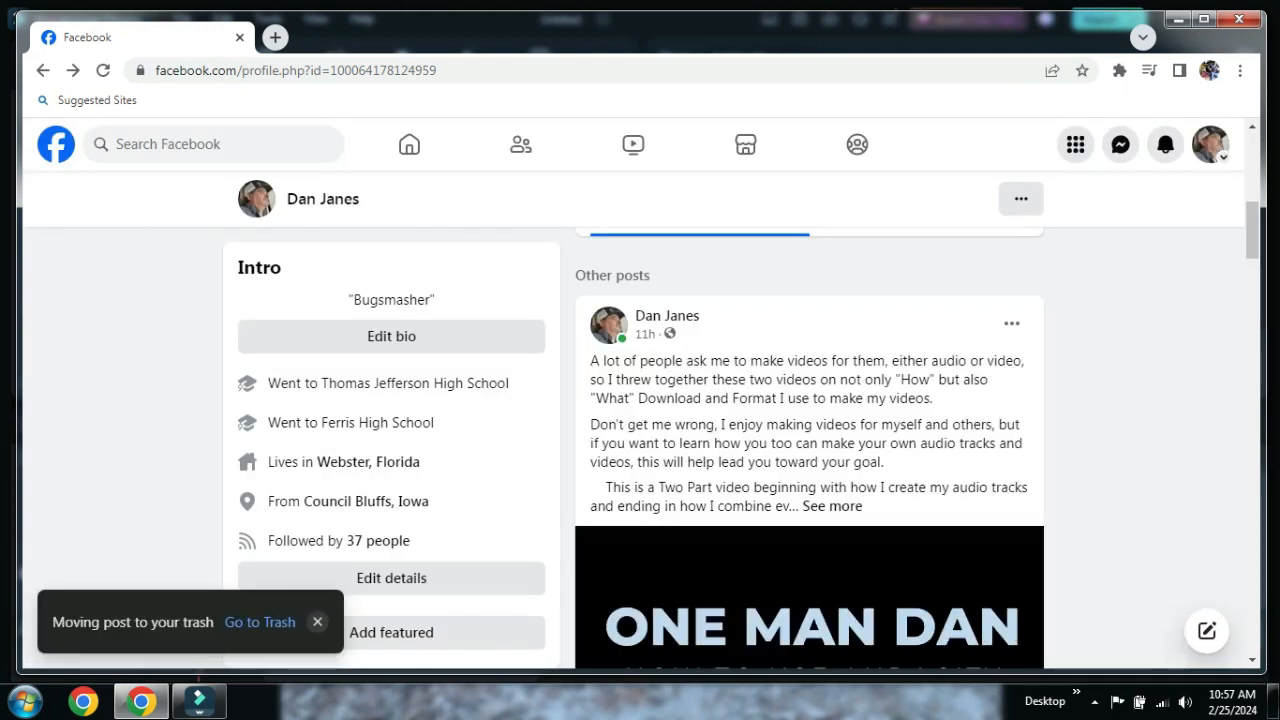
- Close the browser, start importing media files in Filmora and browse to Finished Songs > Aint Talkin Bout Love on the Seagate Expansion Drive (E:)
{"action": "left_click", "coordinate": [1239, 19]}
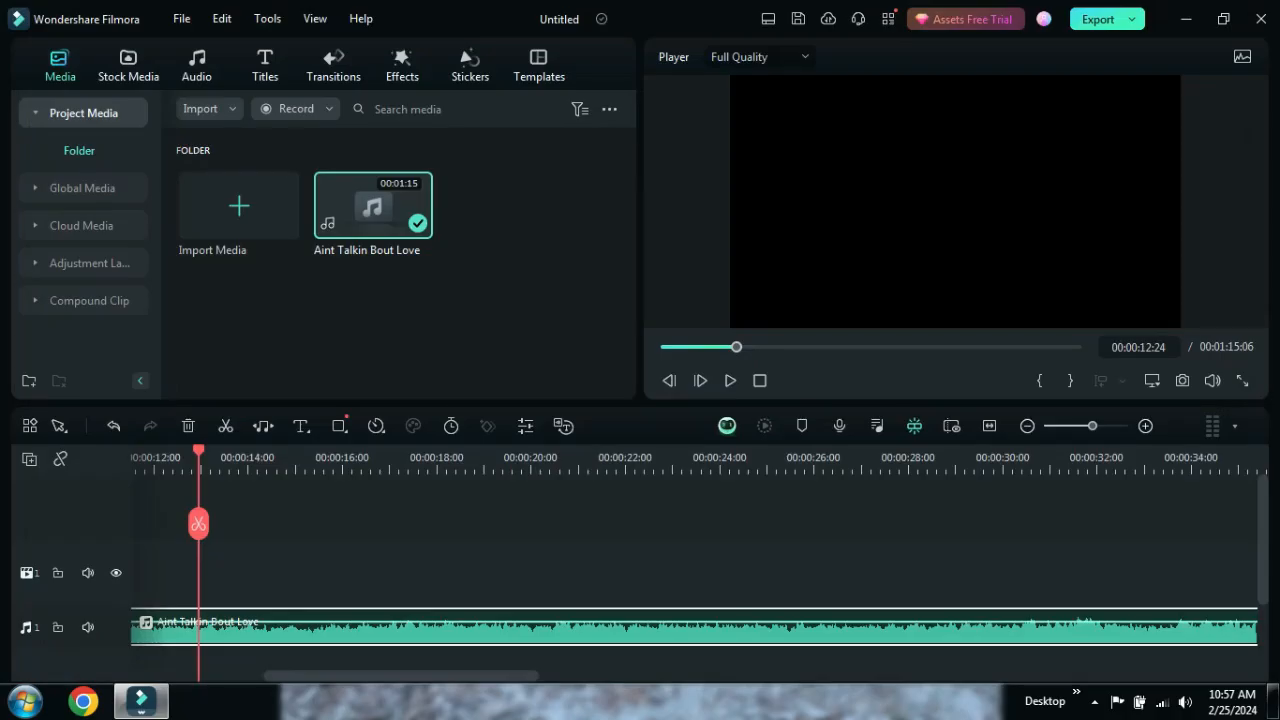
{"action": "left_click", "coordinate": [209, 108]}
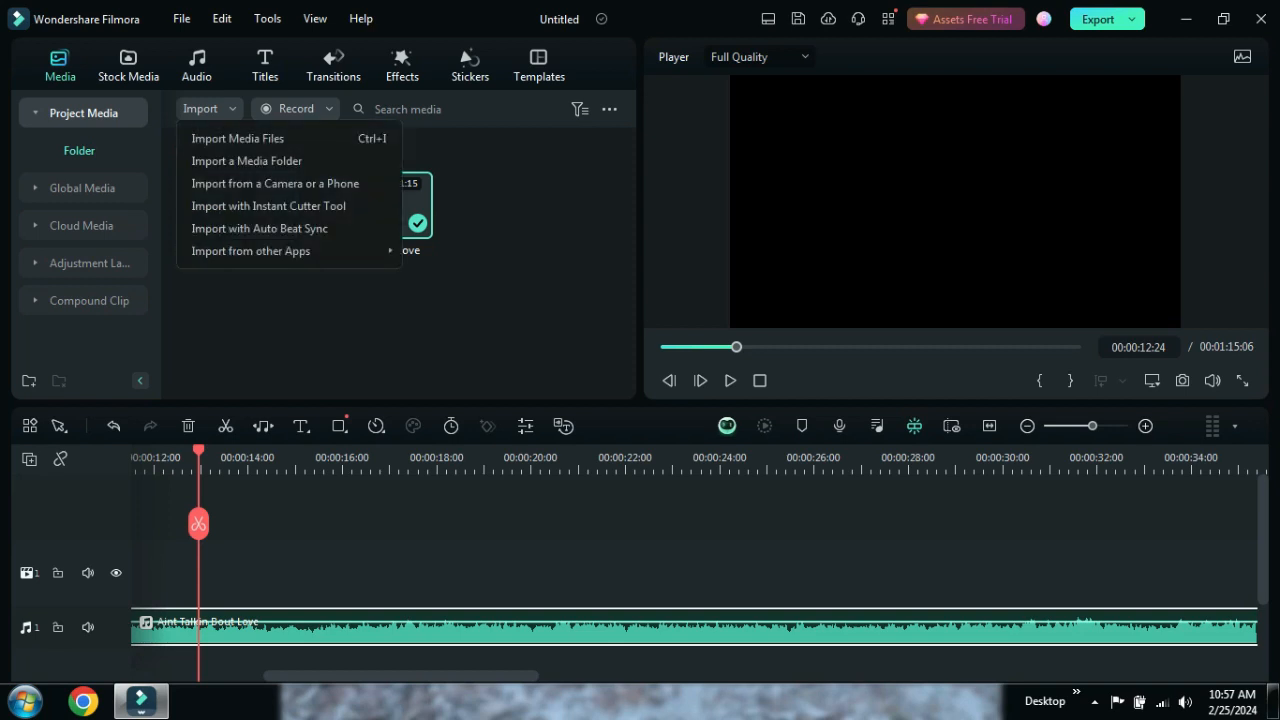
{"action": "left_click", "coordinate": [230, 134]}
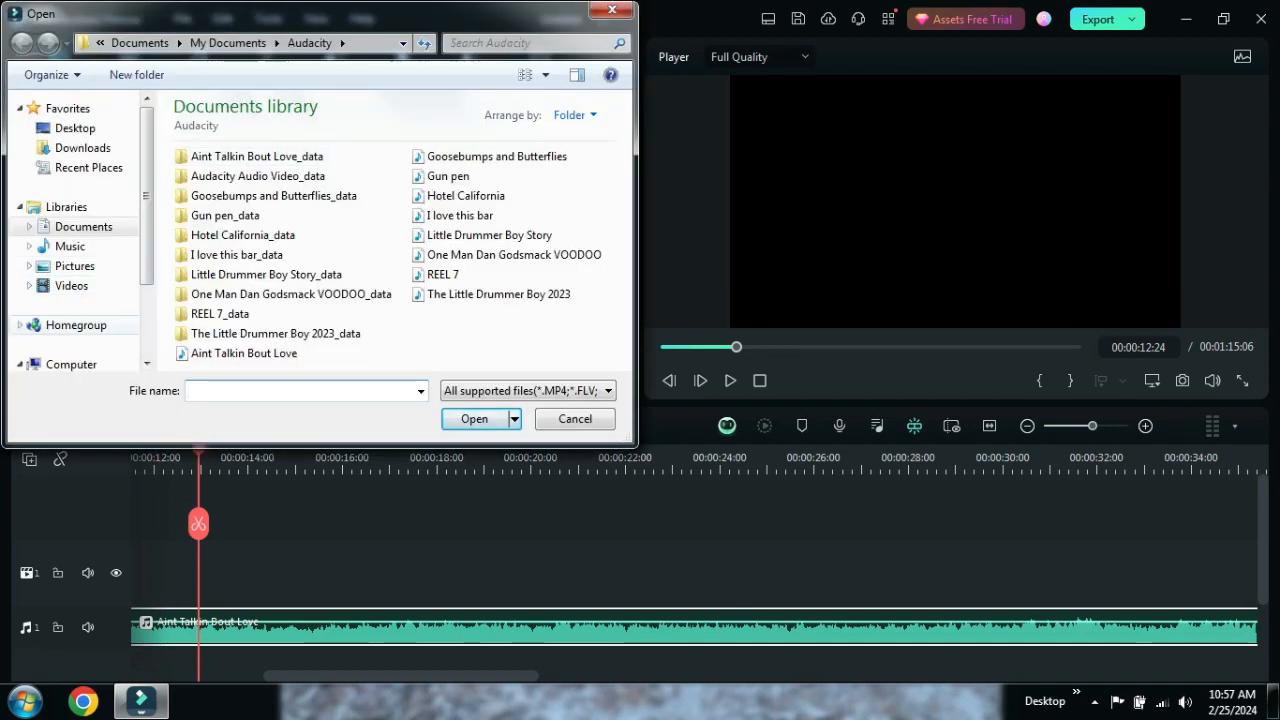
{"action": "scroll", "coordinate": [80, 230], "scroll_direction": "down", "scroll_amount": 2}
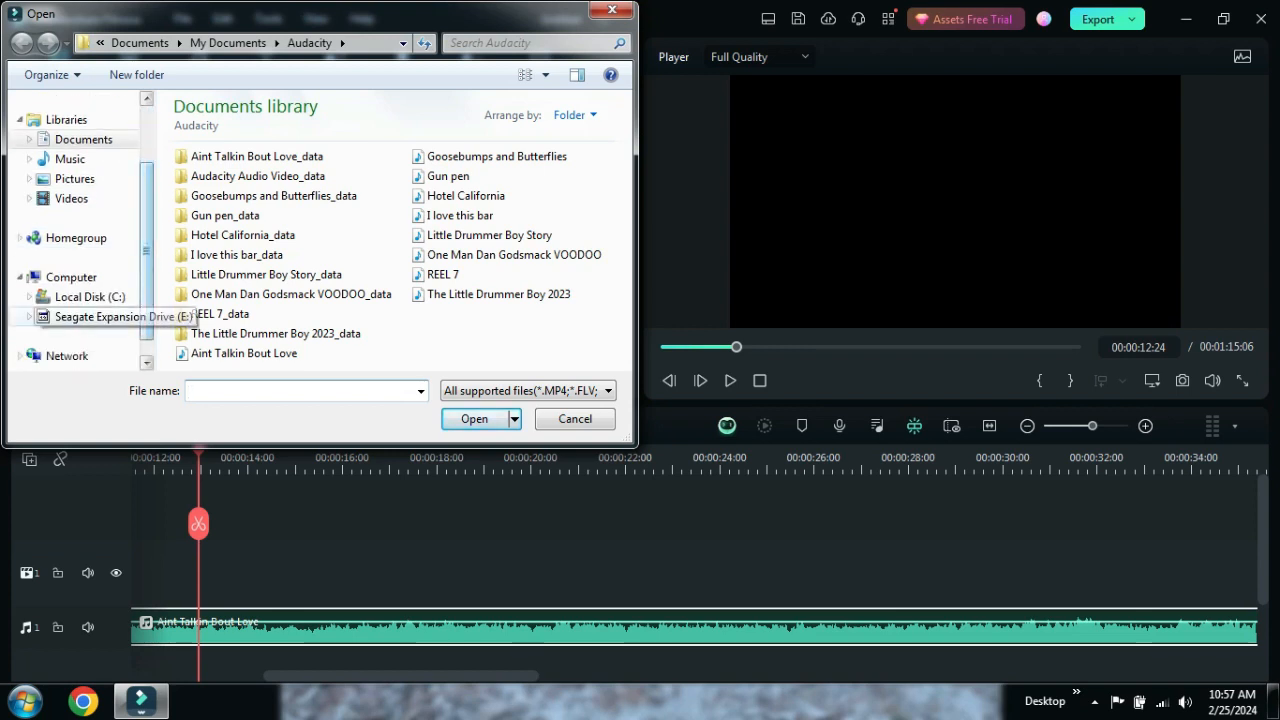
{"action": "left_click", "coordinate": [90, 316]}
{"action": "double_click", "coordinate": [230, 286]}
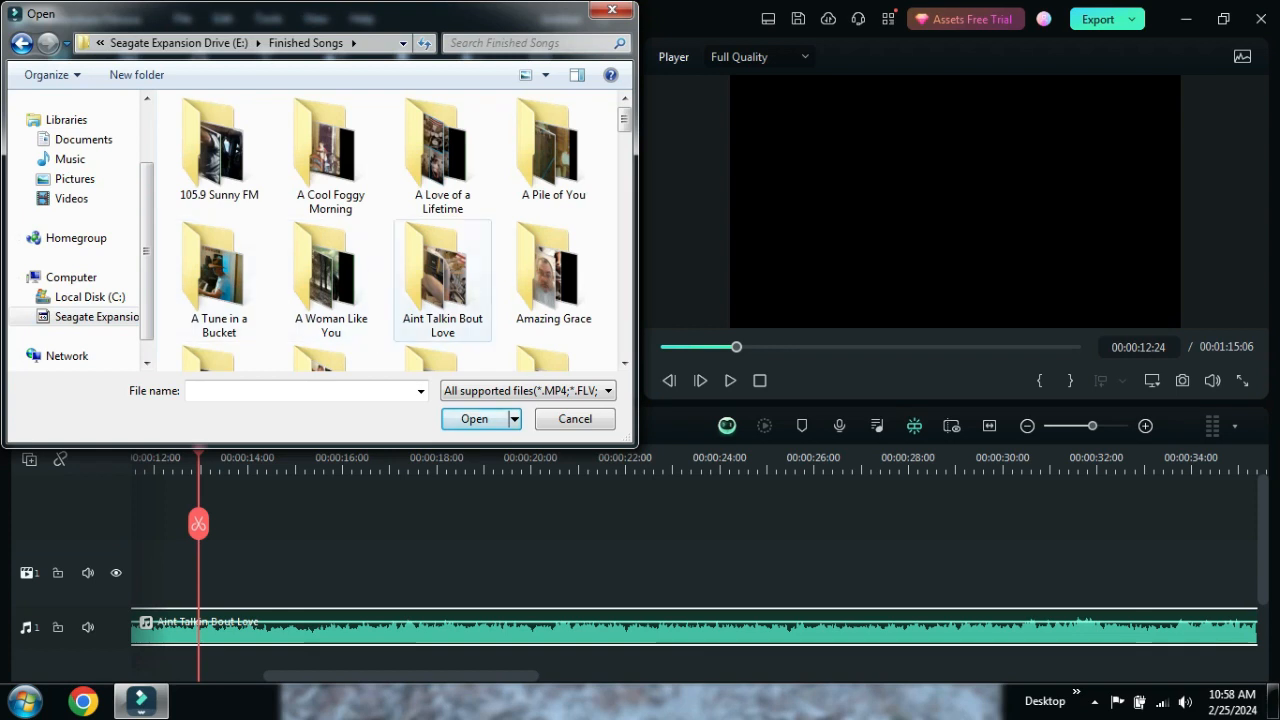
{"action": "double_click", "coordinate": [442, 275]}
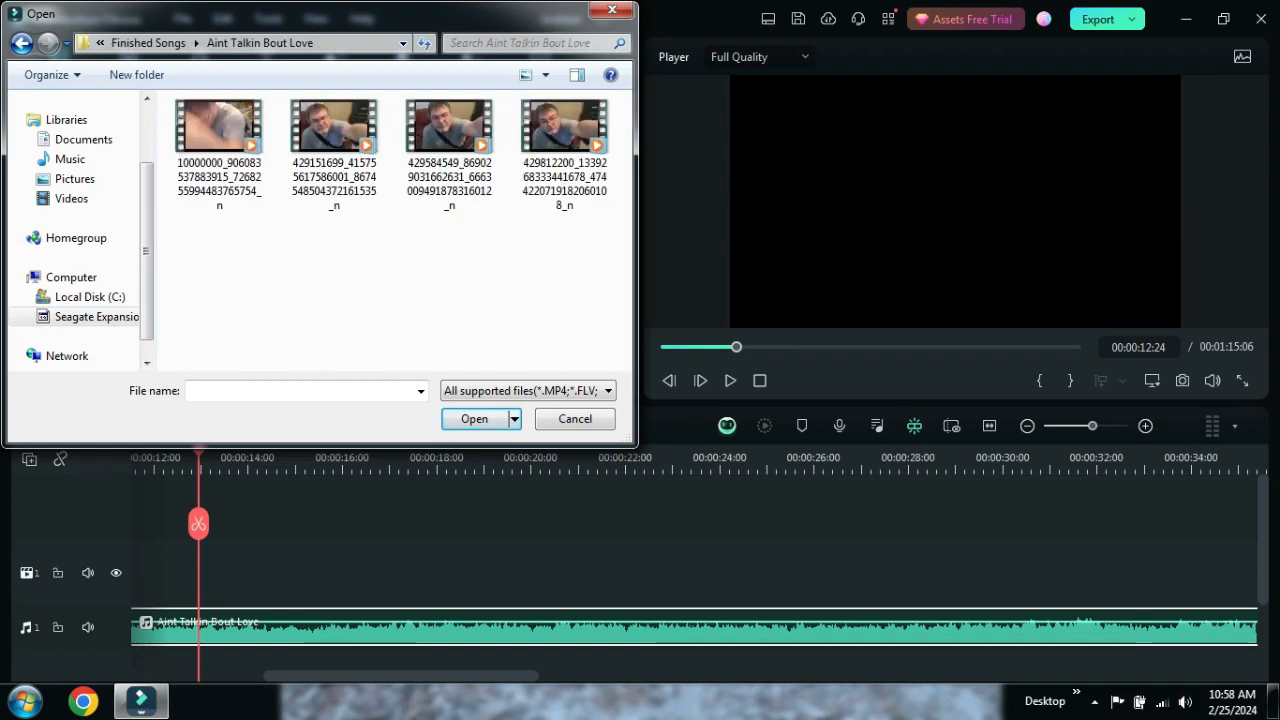
- Select all four videos in the Aint Talkin Bout Love folder and import them into the project media
{"action": "left_click", "coordinate": [219, 155]}
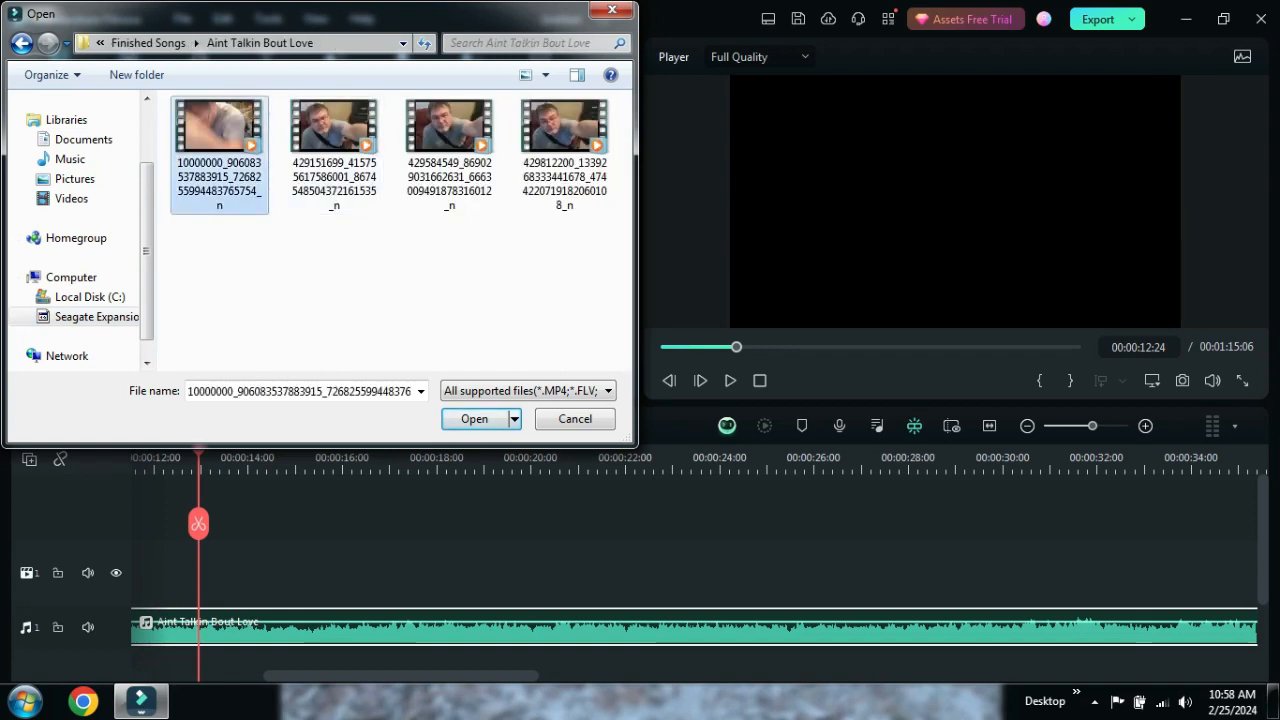
{"action": "left_click", "coordinate": [335, 155], "text": "ctrl"}
{"action": "left_click", "coordinate": [450, 155], "text": "ctrl"}
{"action": "left_click", "coordinate": [565, 155], "text": "ctrl"}
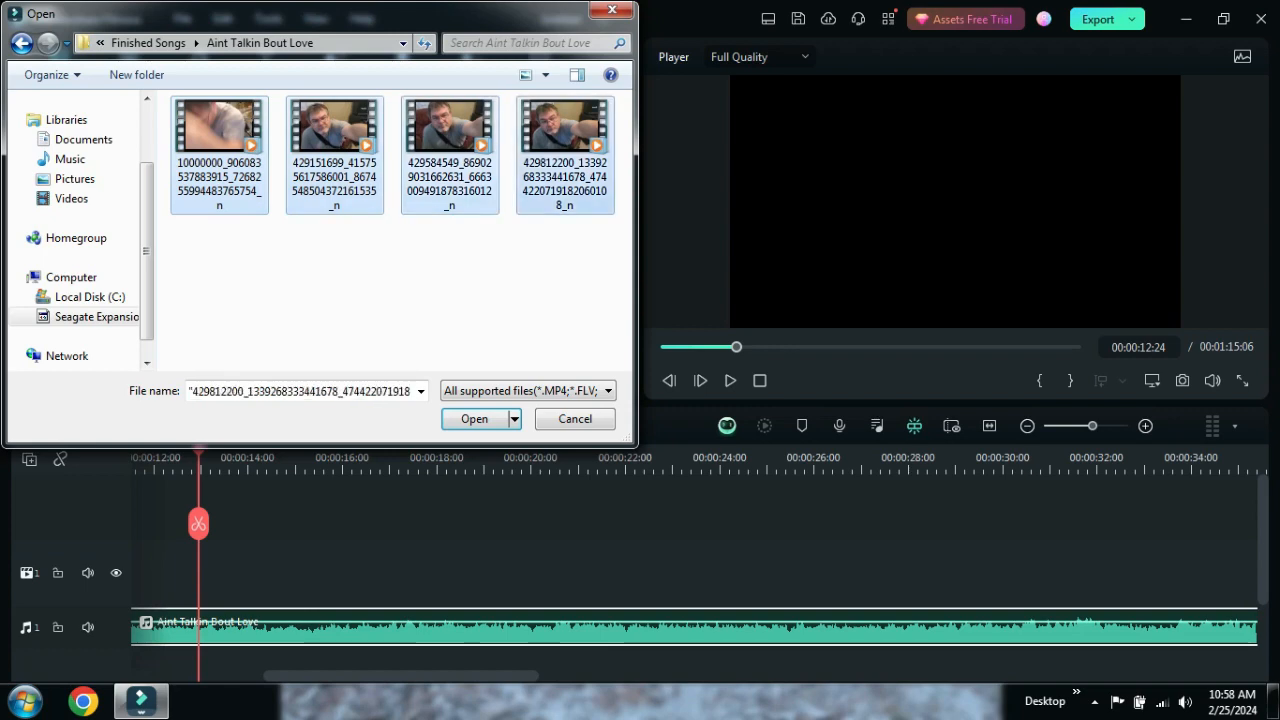
{"action": "left_click", "coordinate": [474, 419]}
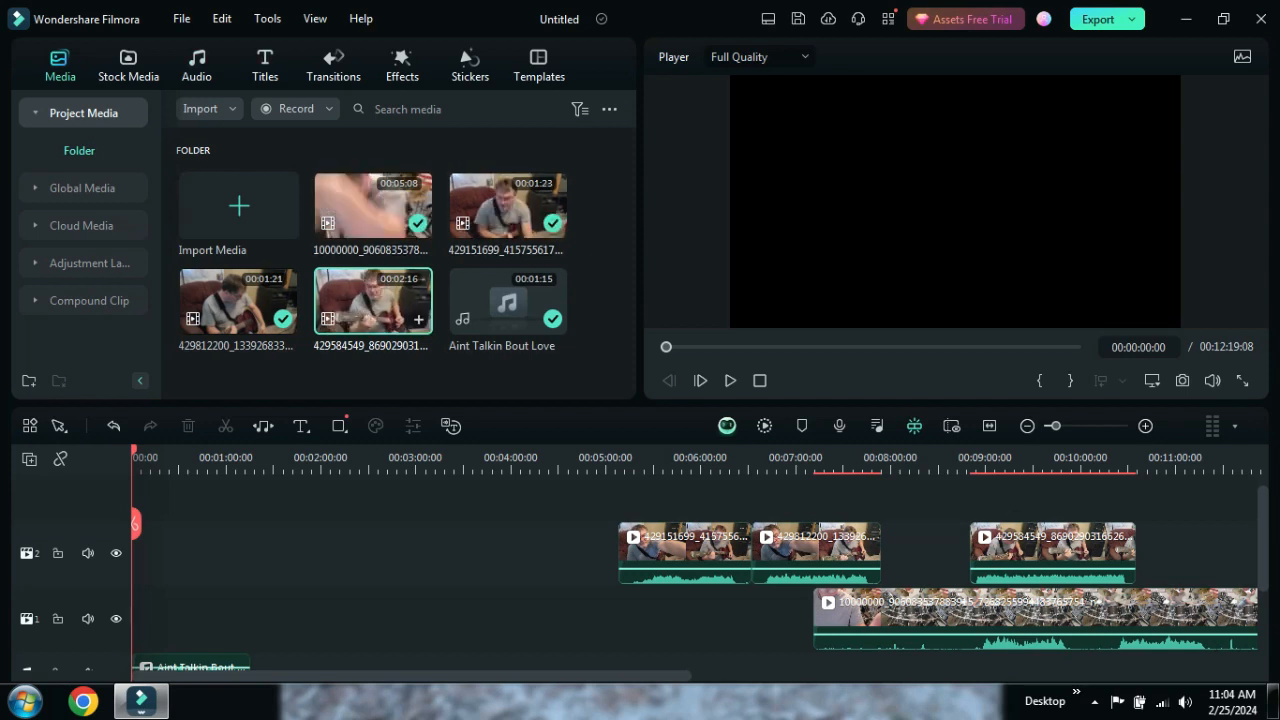
- Add the 429584549 video to video track 2 and move the 429812200 guitar clip to the start of video track 1
{"action": "left_click_drag", "start_coordinate": [373, 302], "coordinate": [740, 490]}
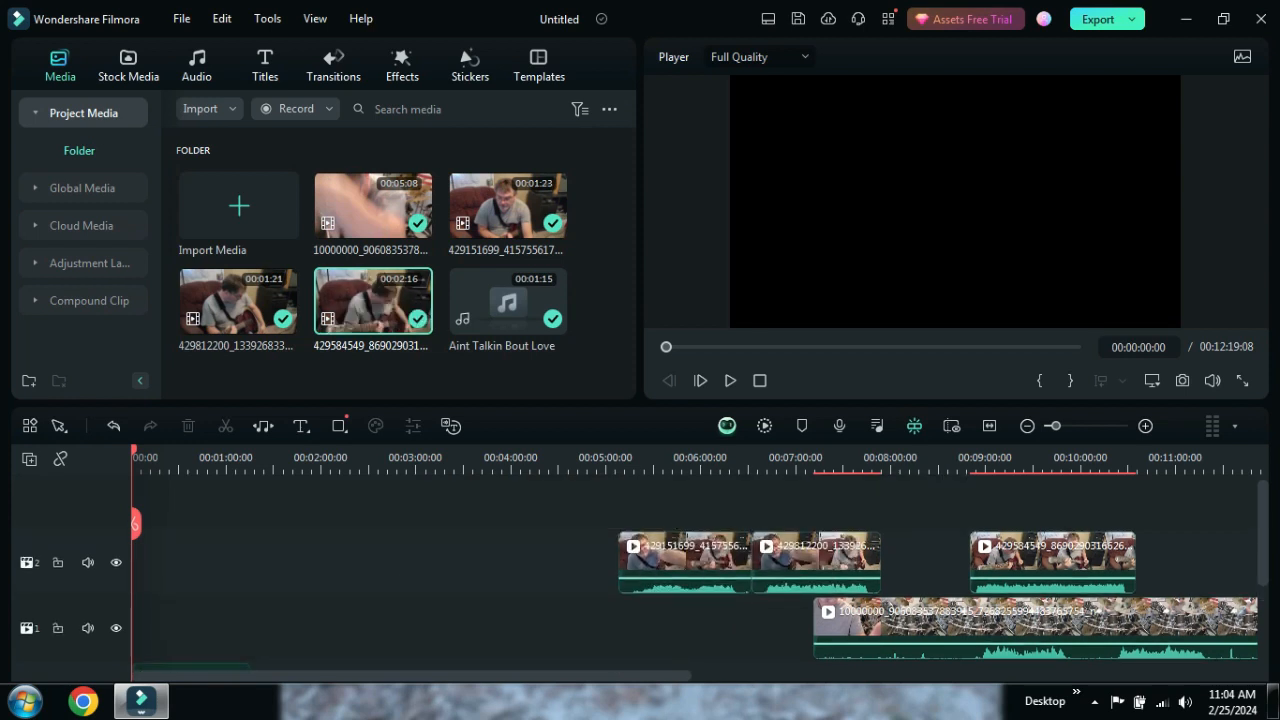
{"action": "scroll", "coordinate": [816, 515], "scroll_direction": "down", "scroll_amount": 1}
{"action": "left_click", "coordinate": [816, 508]}
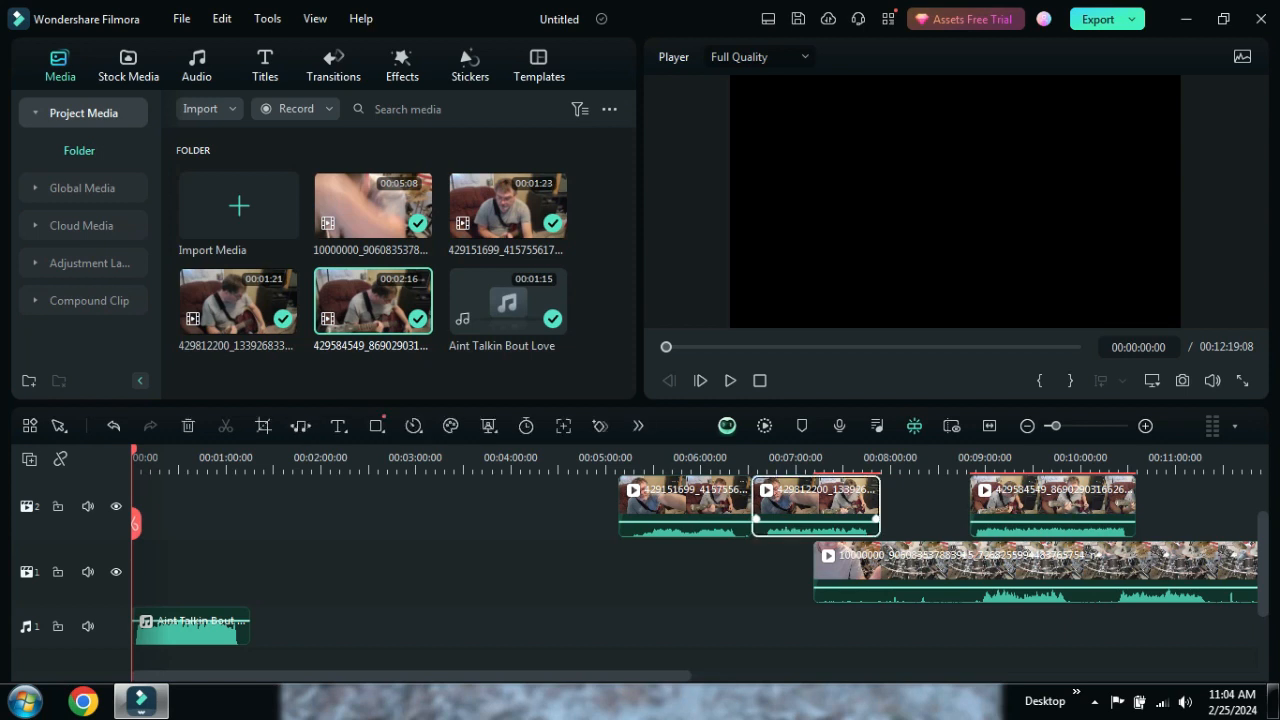
{"action": "left_click_drag", "start_coordinate": [816, 508], "coordinate": [197, 572]}
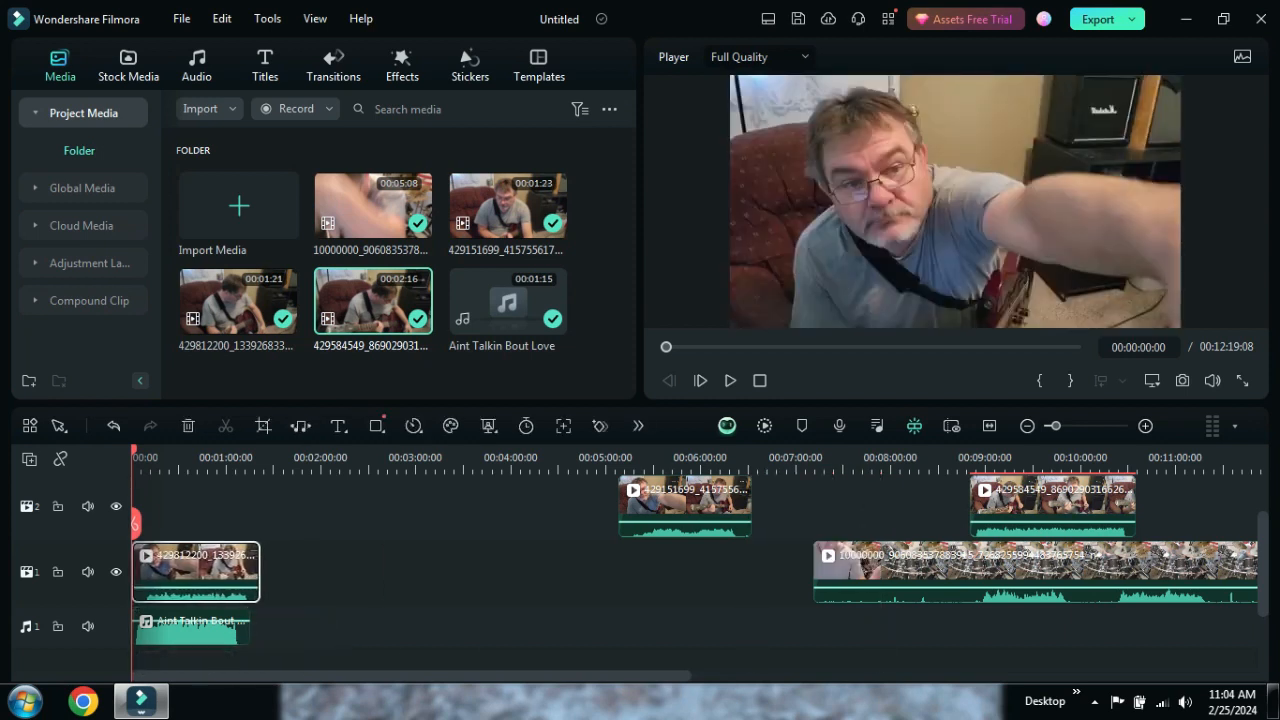
- Trim about 7 seconds off the start of the 429812200 clip and slide it back to the timeline start, aligning its waveform with the song
{"action": "left_click_drag", "start_coordinate": [1056, 426], "coordinate": [1089, 426]}
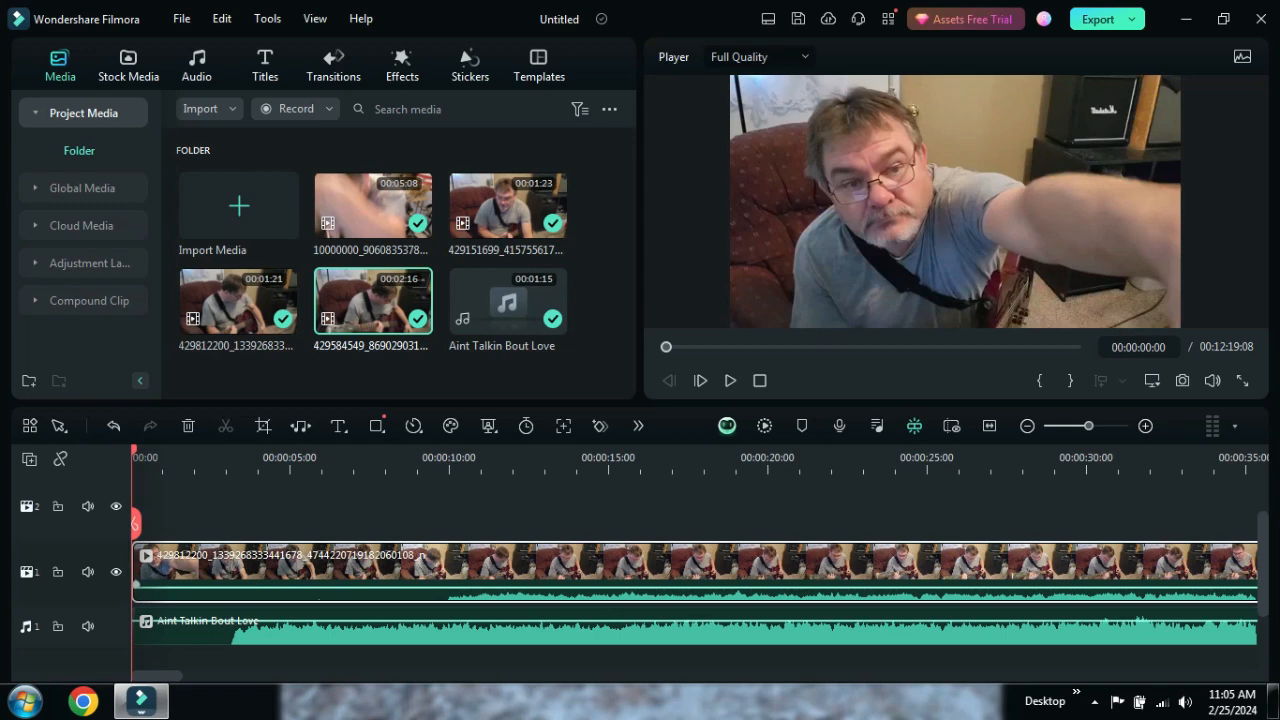
{"action": "left_click_drag", "start_coordinate": [134, 575], "coordinate": [326, 577]}
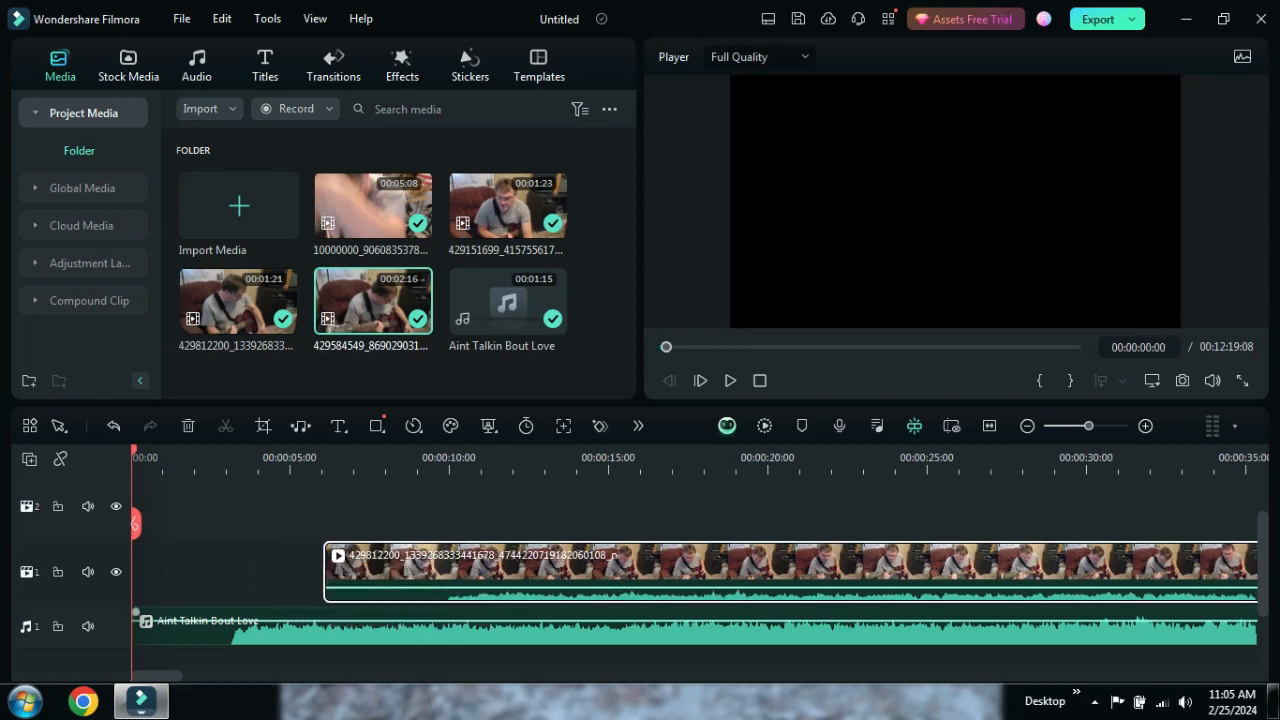
{"action": "left_click_drag", "start_coordinate": [685, 572], "coordinate": [453, 572]}
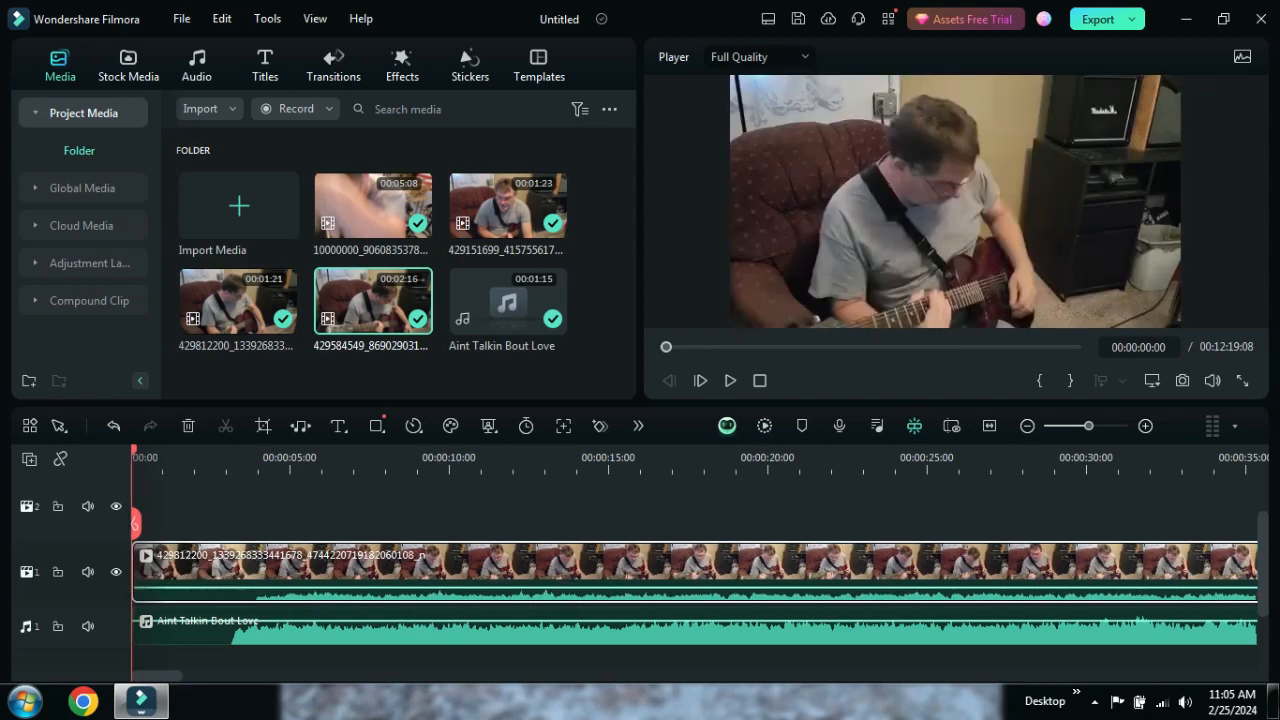
{"action": "left_click_drag", "start_coordinate": [134, 572], "coordinate": [158, 572]}
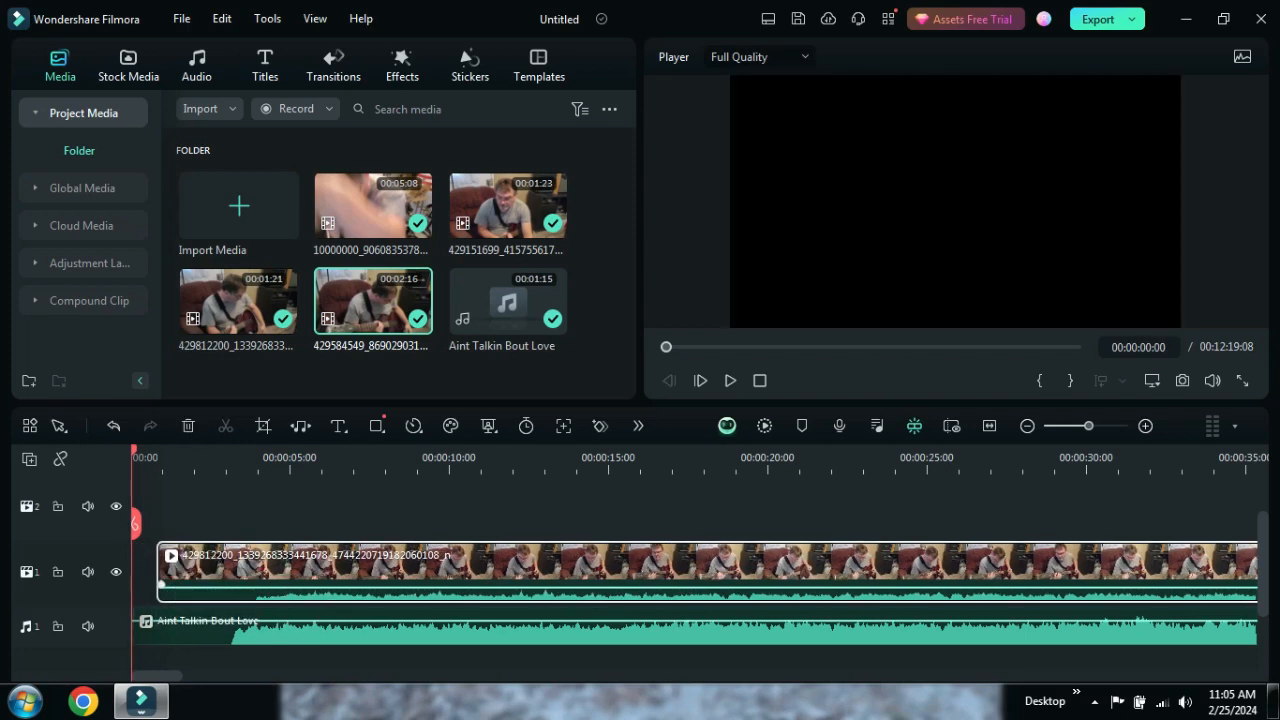
{"action": "left_click_drag", "start_coordinate": [462, 572], "coordinate": [432, 572]}
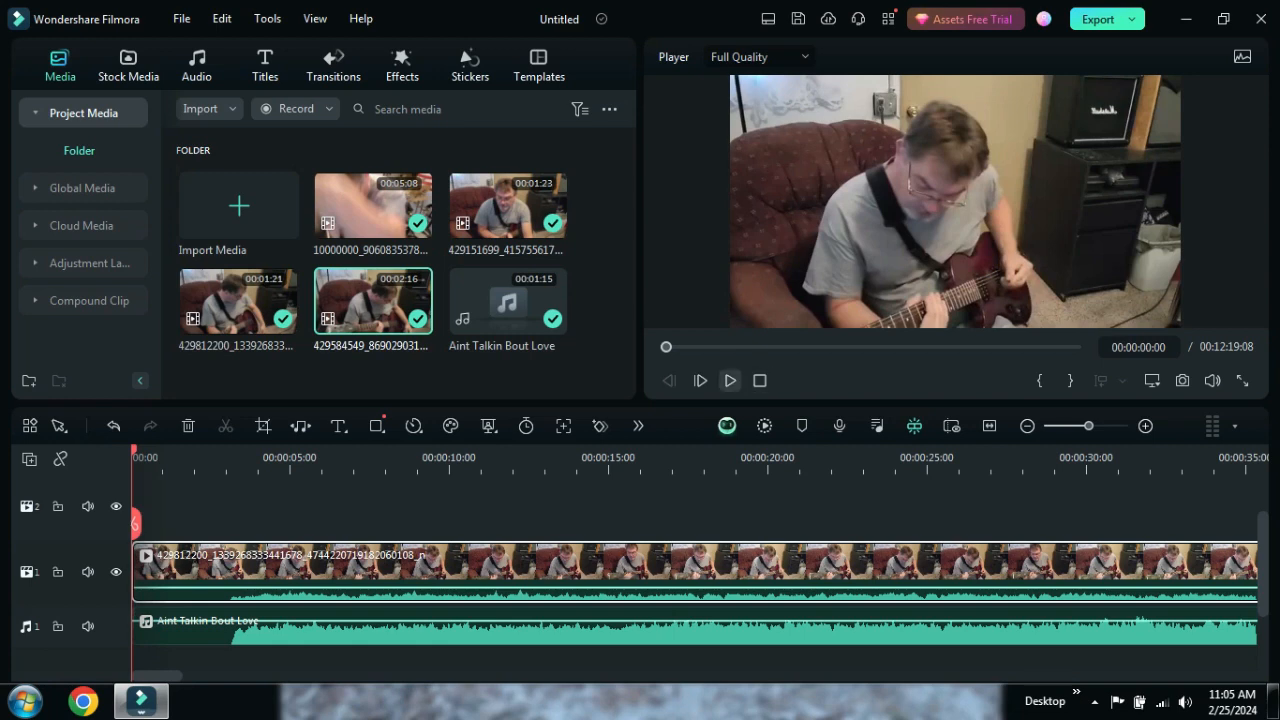
- Play the first seconds of the timeline and check several points to judge how the guitar clip syncs with the song
{"action": "left_click", "coordinate": [730, 380]}
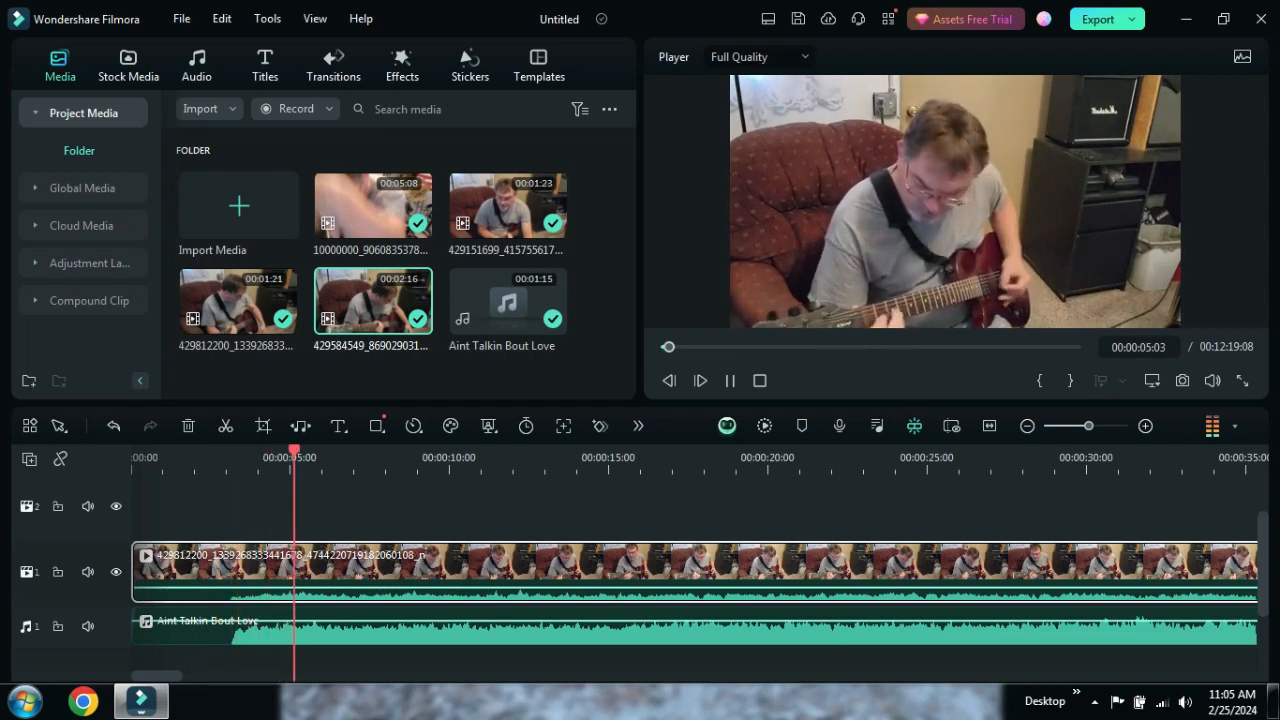
{"action": "key", "text": "space"}
{"action": "left_click", "coordinate": [249, 460]}
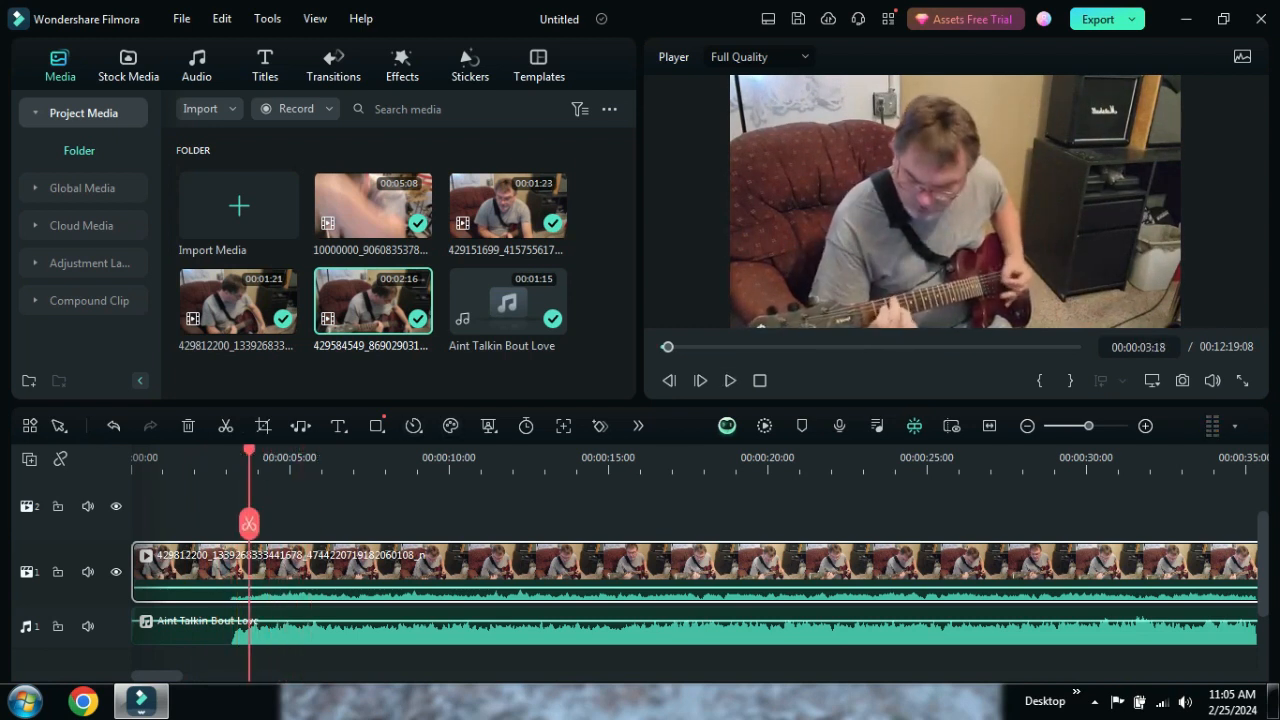
{"action": "left_click", "coordinate": [180, 460]}
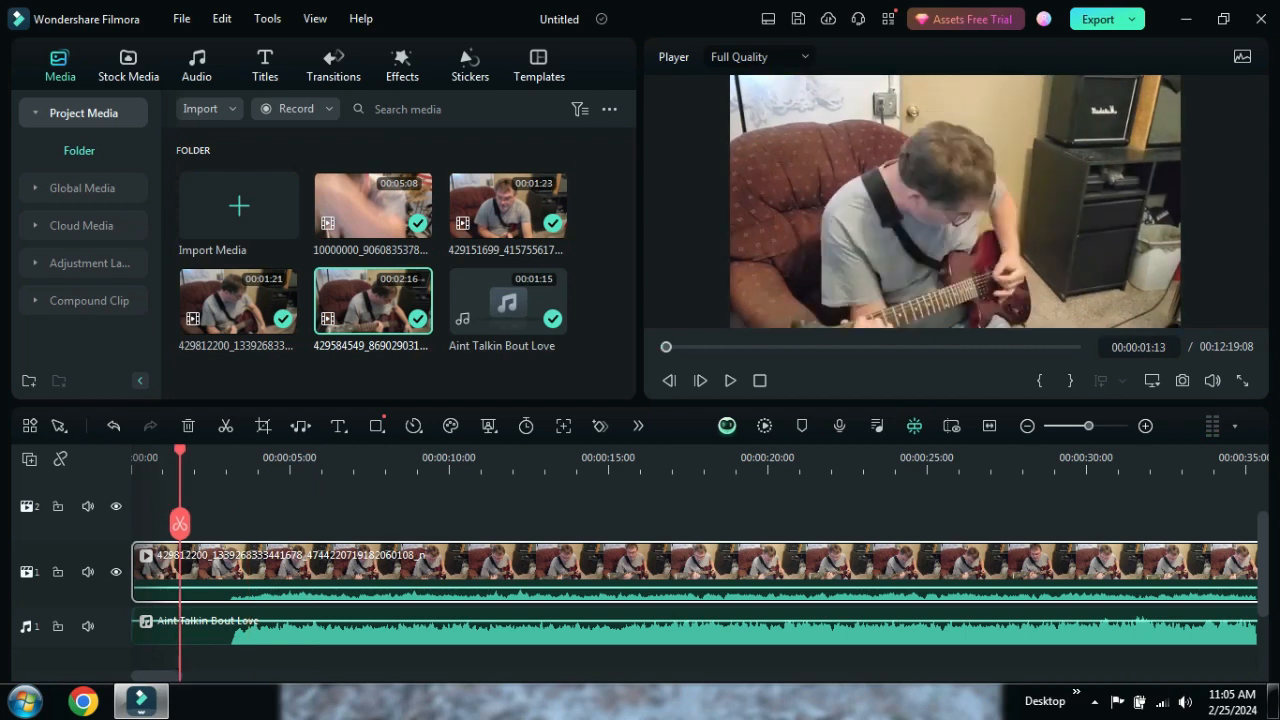
{"action": "left_click", "coordinate": [205, 460]}
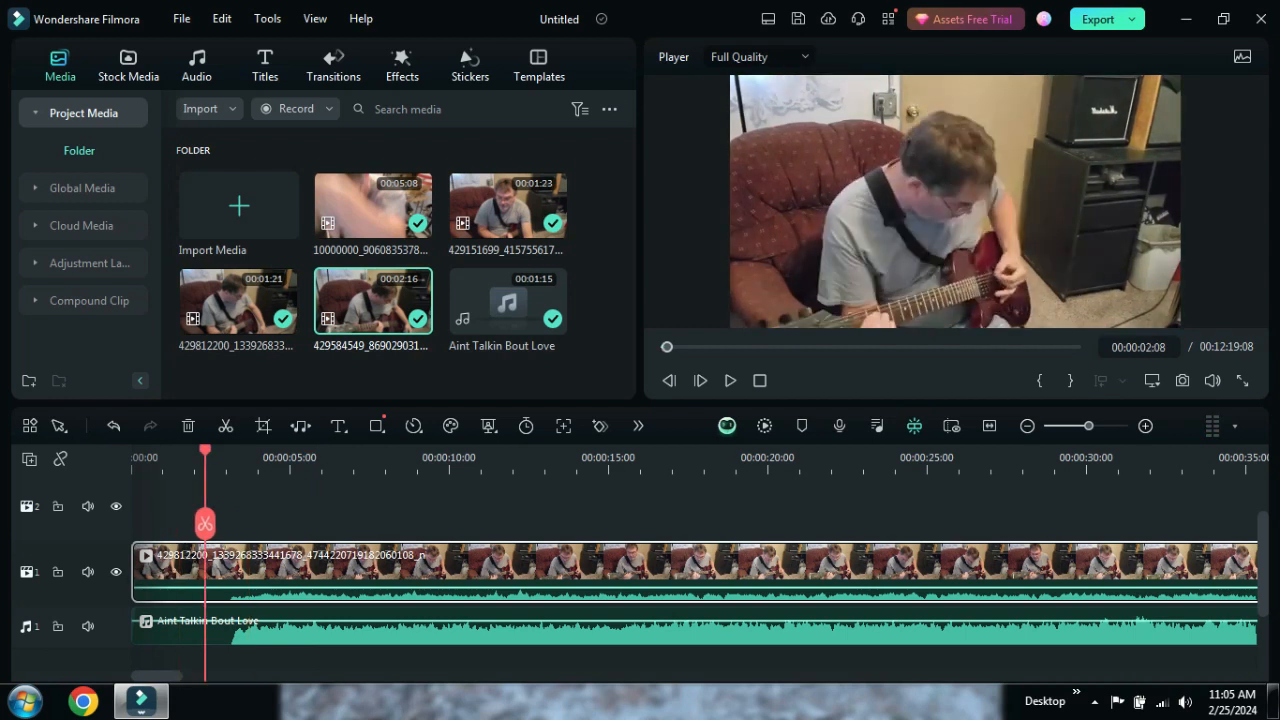
- Shift the 429812200 guitar clip one frame later to match the song's waveform and play it back to check the sync
{"action": "scroll", "coordinate": [205, 460], "scroll_direction": "up", "scroll_amount": 8}
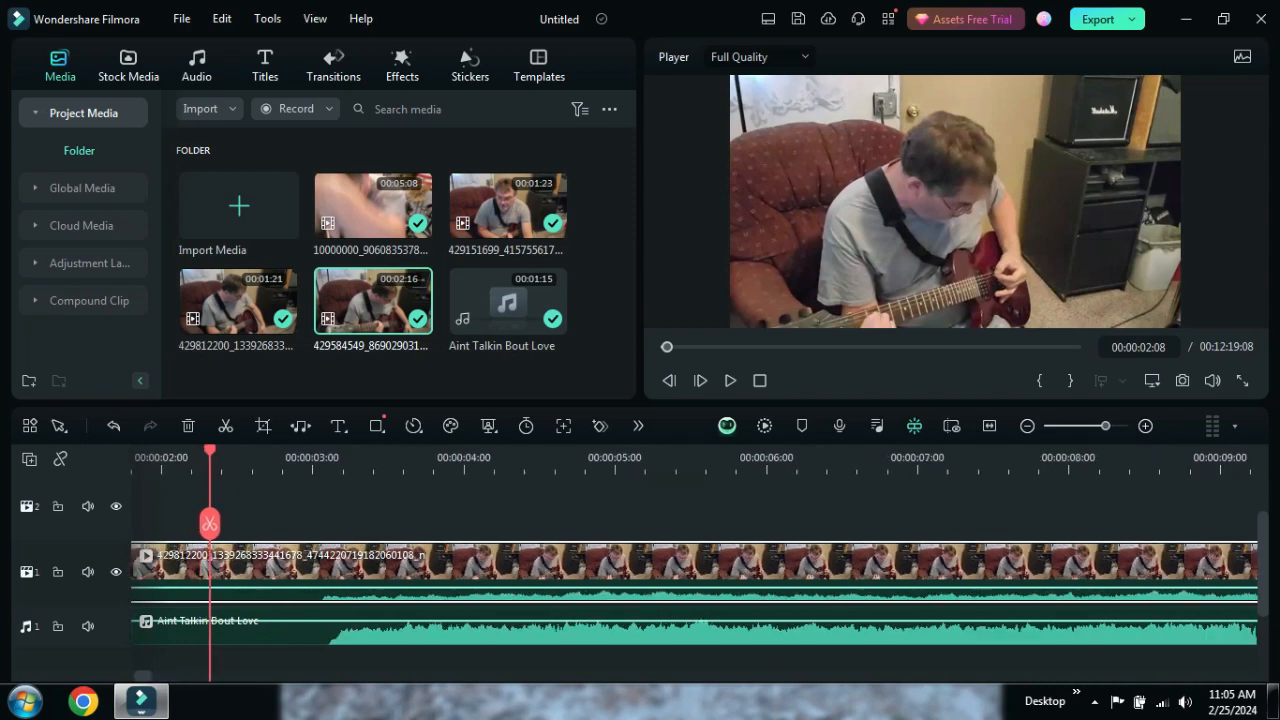
{"action": "scroll", "coordinate": [205, 460], "scroll_direction": "up", "scroll_amount": 3}
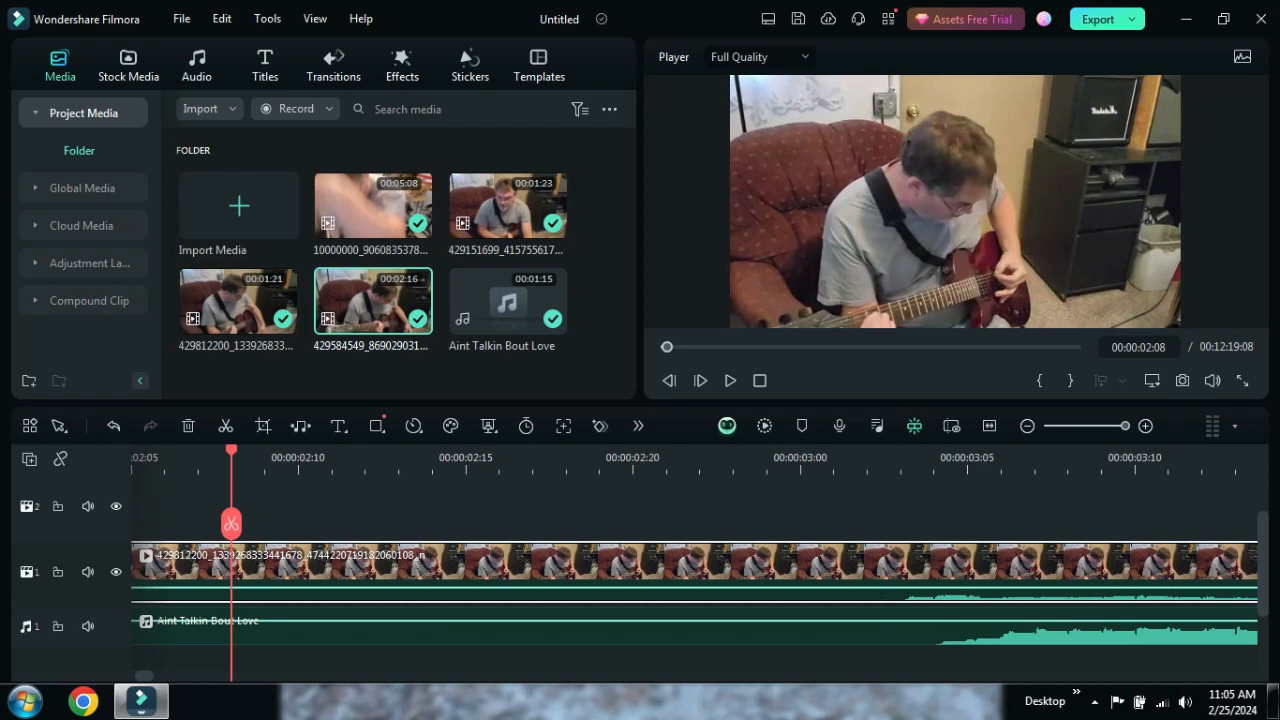
{"action": "left_click_drag", "start_coordinate": [862, 567], "coordinate": [970, 568]}
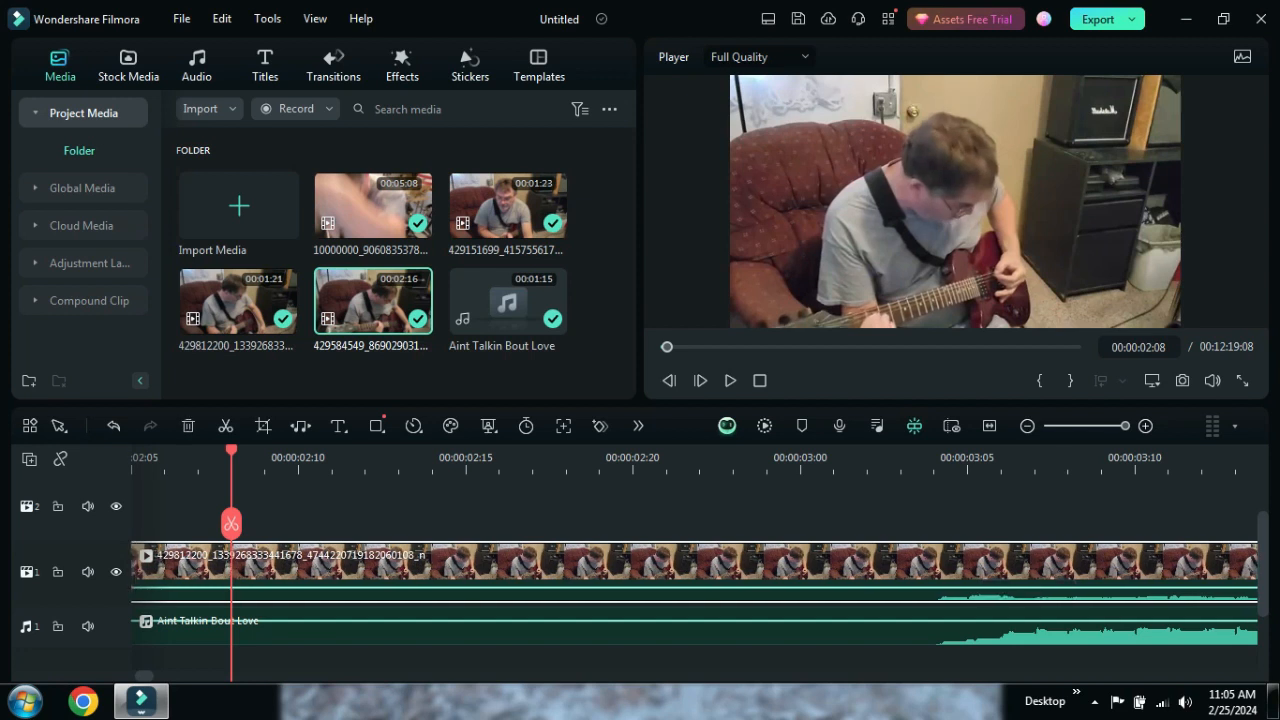
{"action": "left_click", "coordinate": [730, 380]}
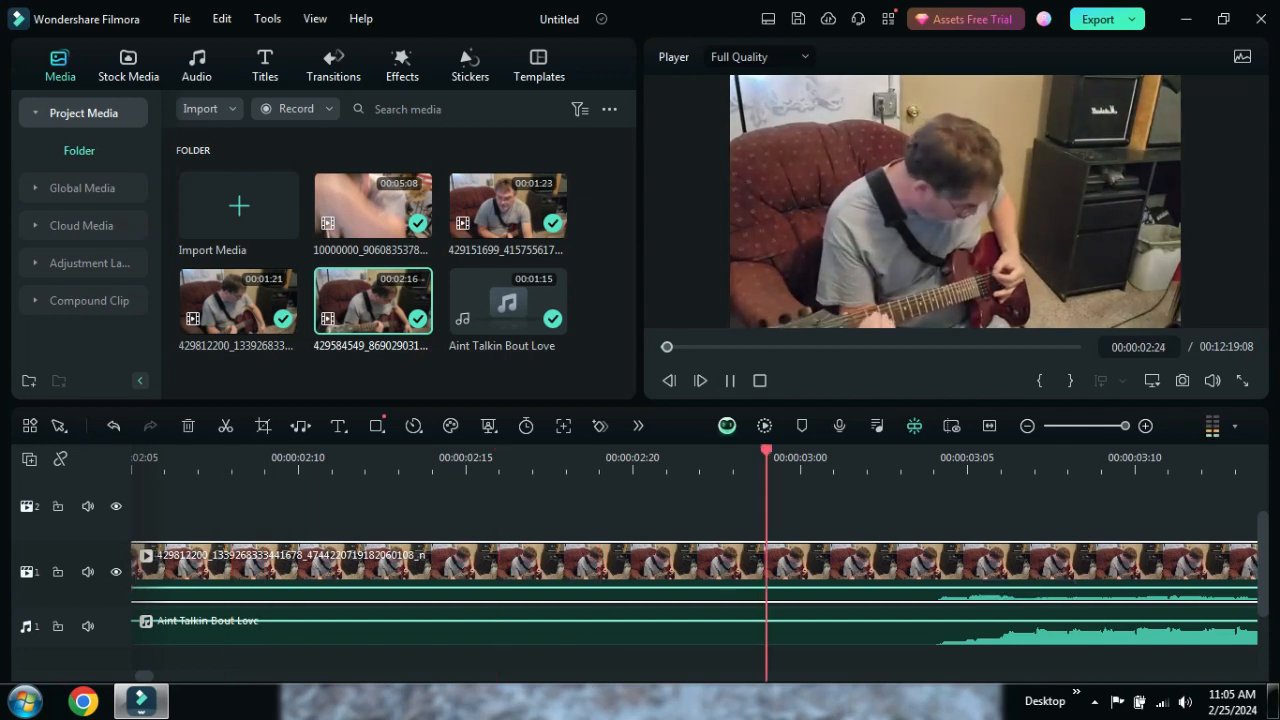
{"action": "left_click", "coordinate": [730, 380]}
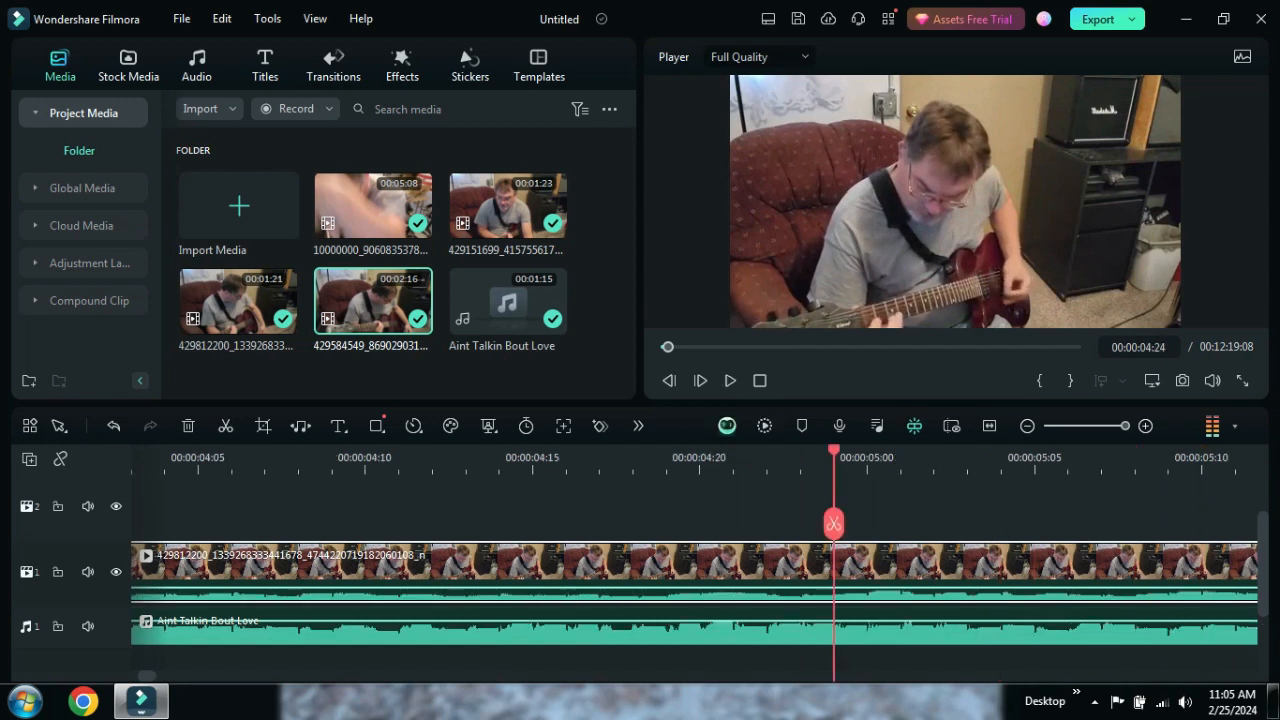
{"action": "left_click", "coordinate": [760, 380]}
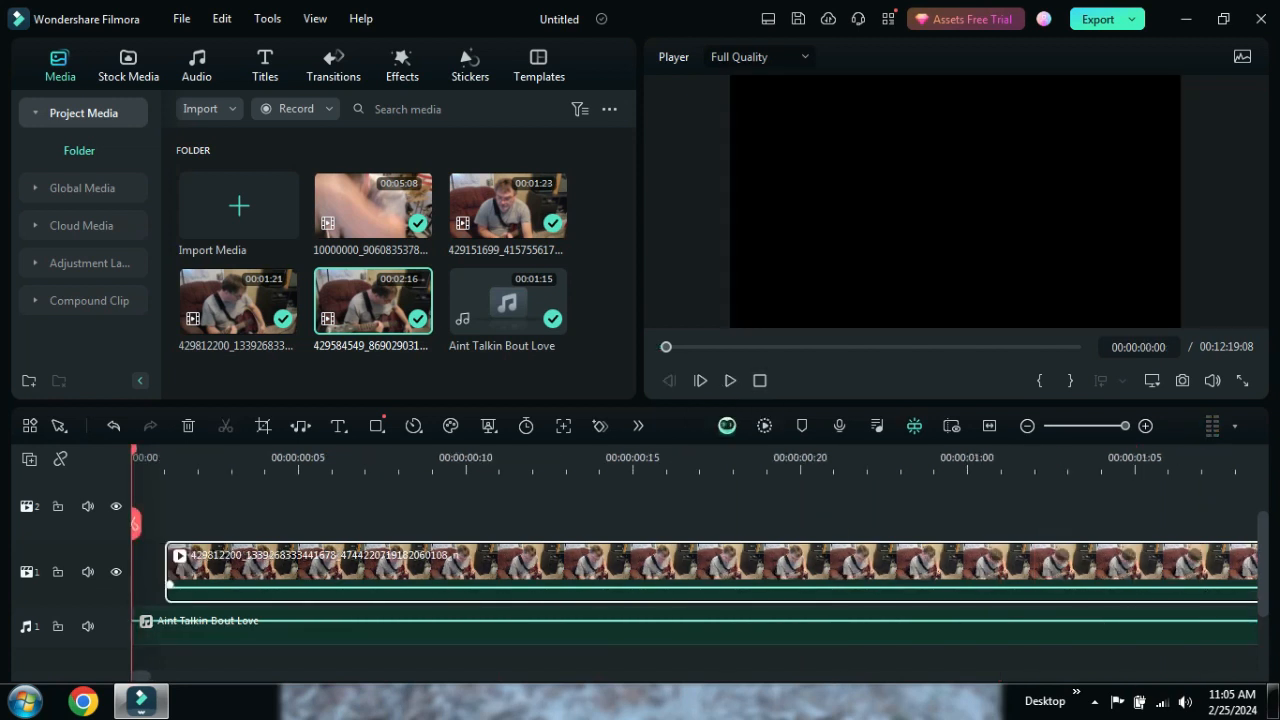
- Return the playhead to the beginning and move the Aint Talkin Bout Love audio down to audio track 2
{"action": "scroll", "coordinate": [1060, 560], "scroll_direction": "down", "scroll_amount": 1}
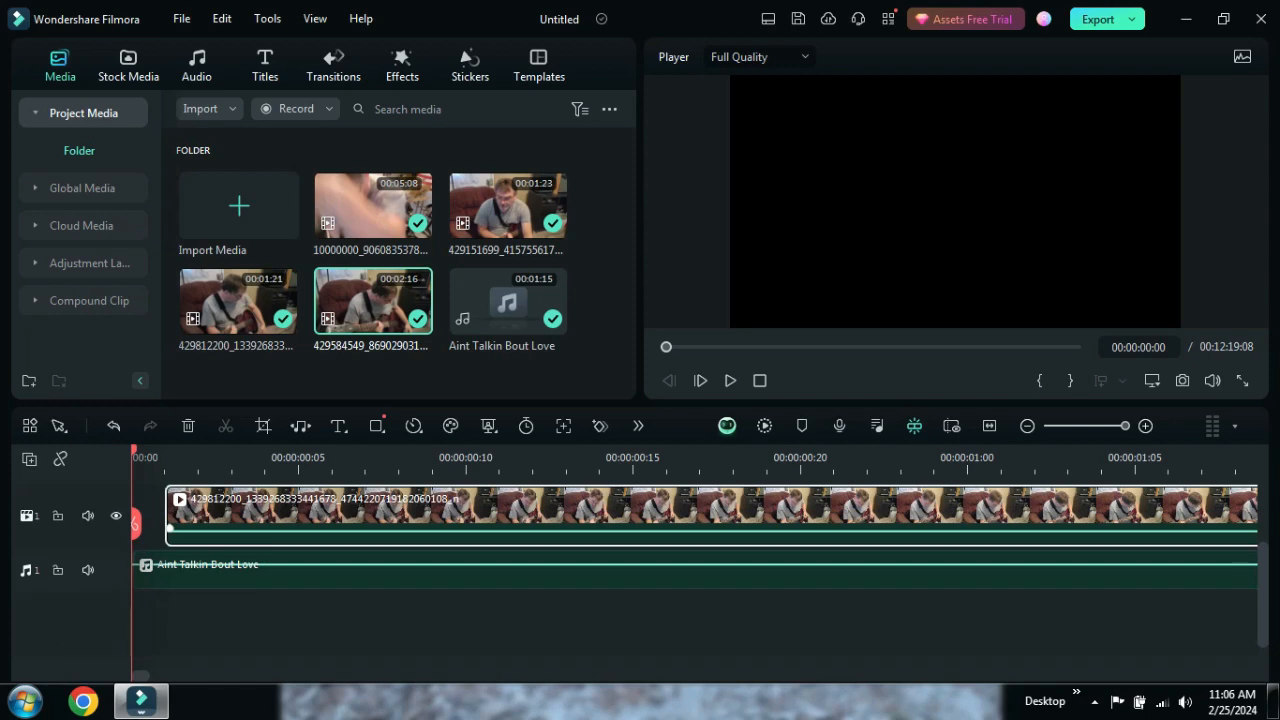
{"action": "left_click_drag", "start_coordinate": [1125, 426], "coordinate": [1099, 426]}
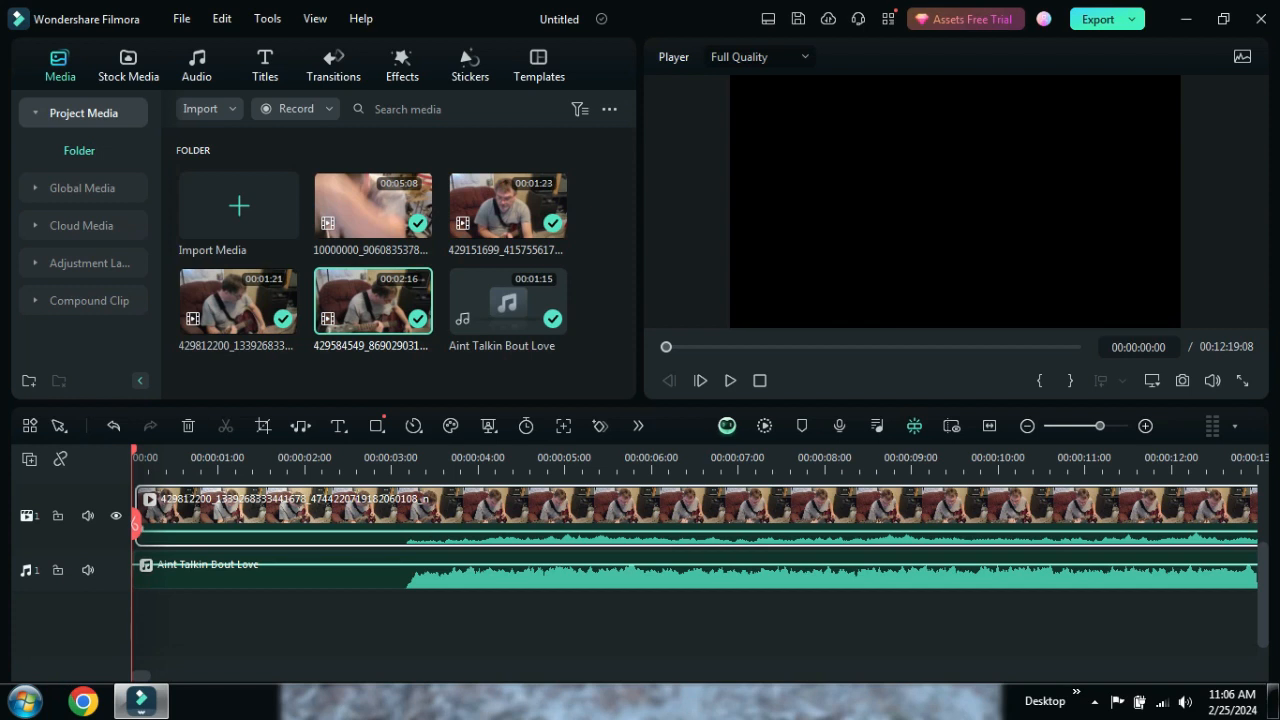
{"action": "left_click", "coordinate": [522, 458]}
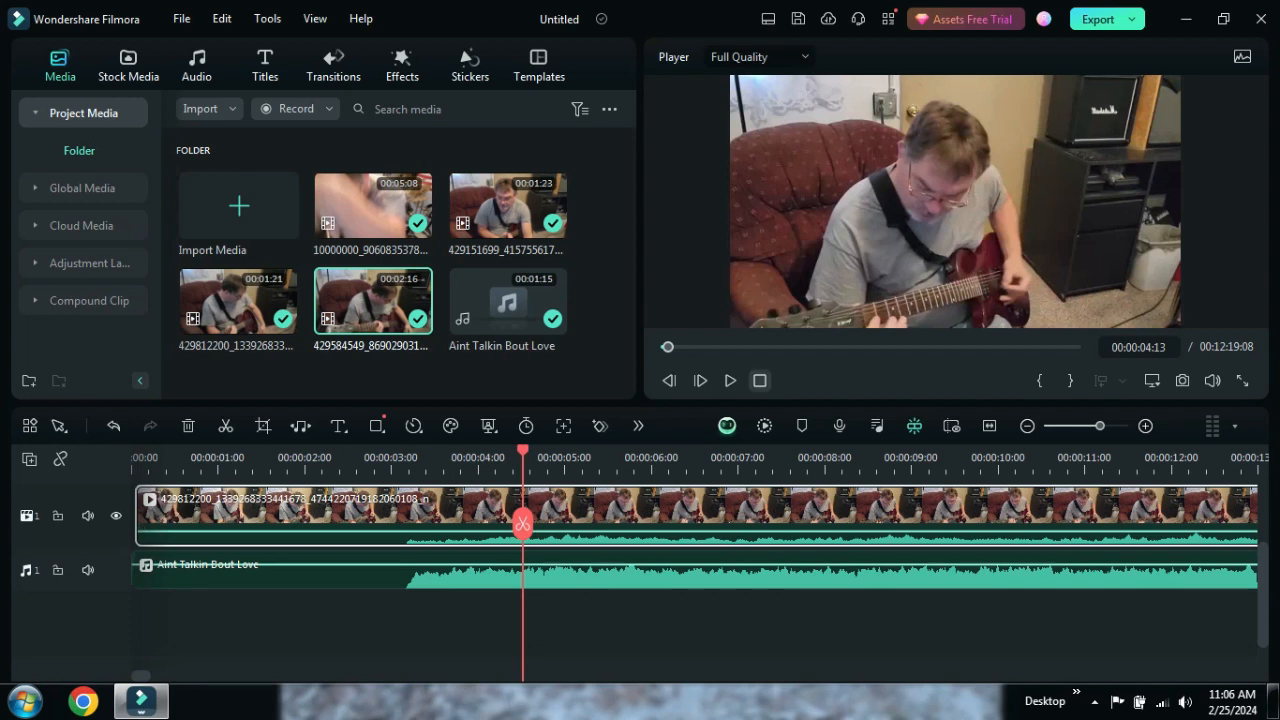
{"action": "left_click", "coordinate": [760, 381]}
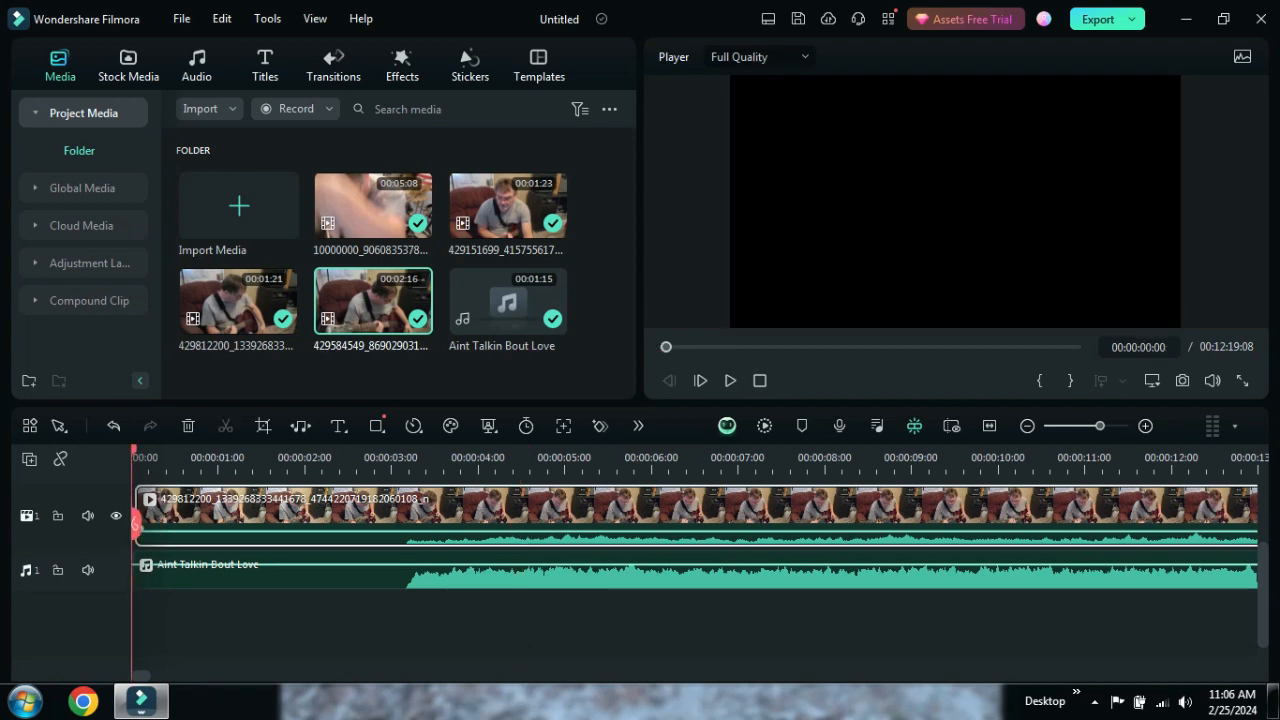
{"action": "left_click_drag", "start_coordinate": [466, 578], "coordinate": [466, 628]}
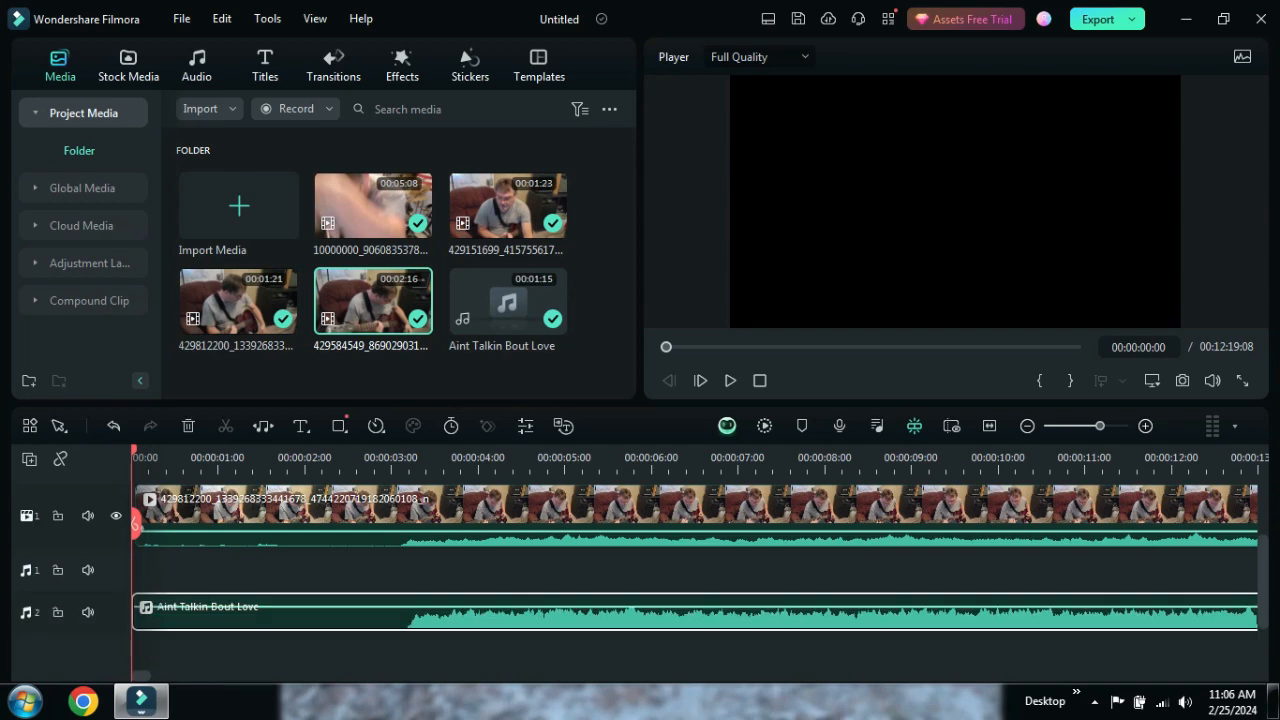
- Mute the sound of the 429812200 guitar clip on video track 1
{"action": "left_click", "coordinate": [466, 518]}
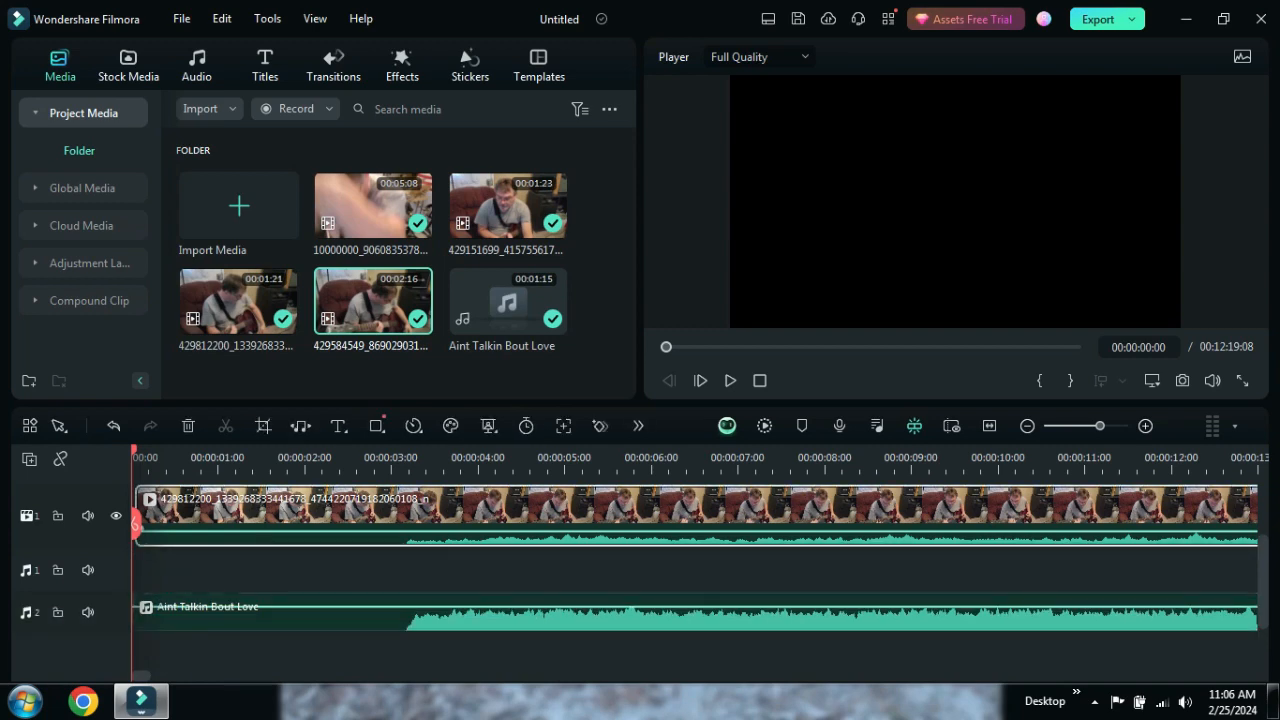
{"action": "right_click", "coordinate": [485, 510]}
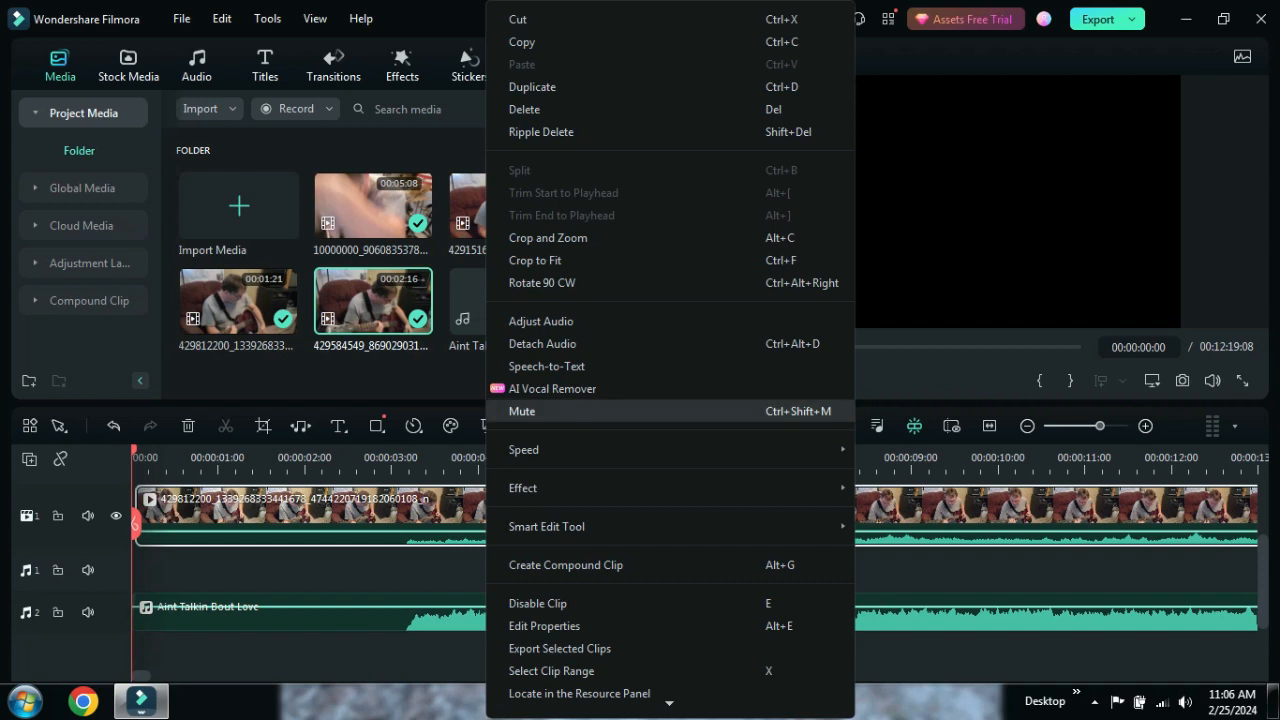
{"action": "left_click", "coordinate": [530, 411]}
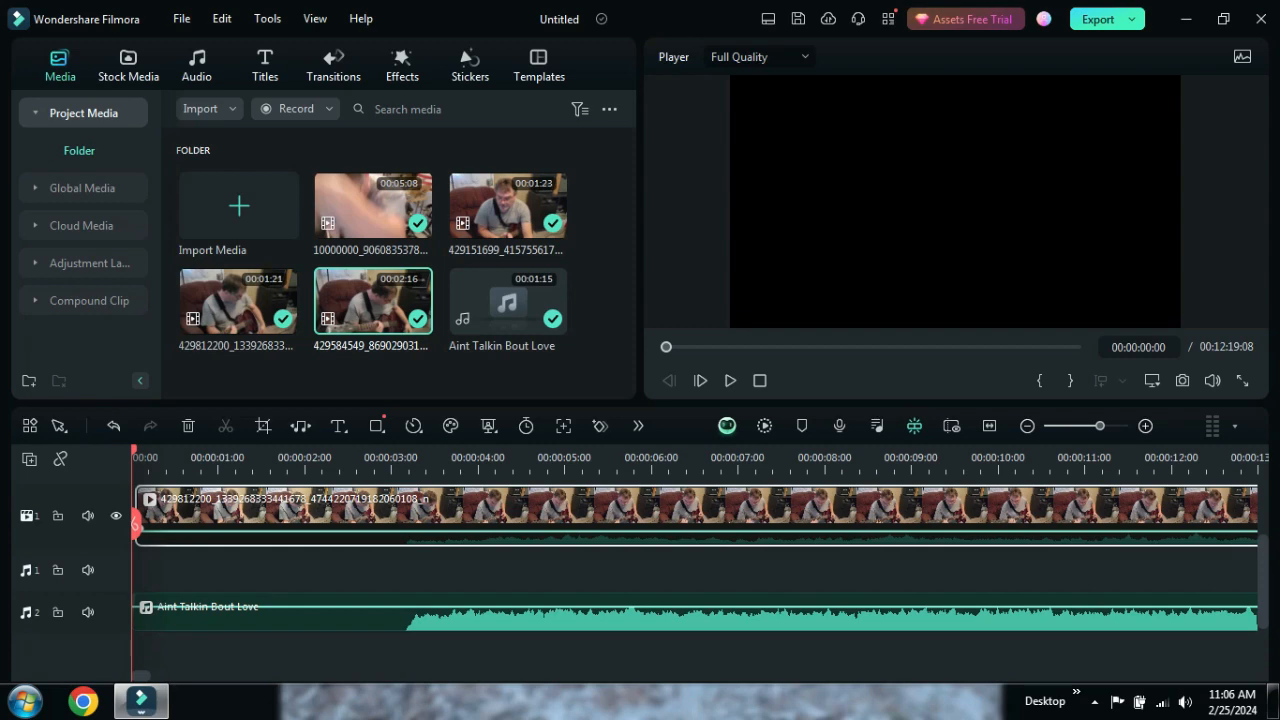
- Play the first seconds to check the sync and move the Aint Talkin Bout Love audio back to audio track 1
{"action": "left_click", "coordinate": [730, 380]}
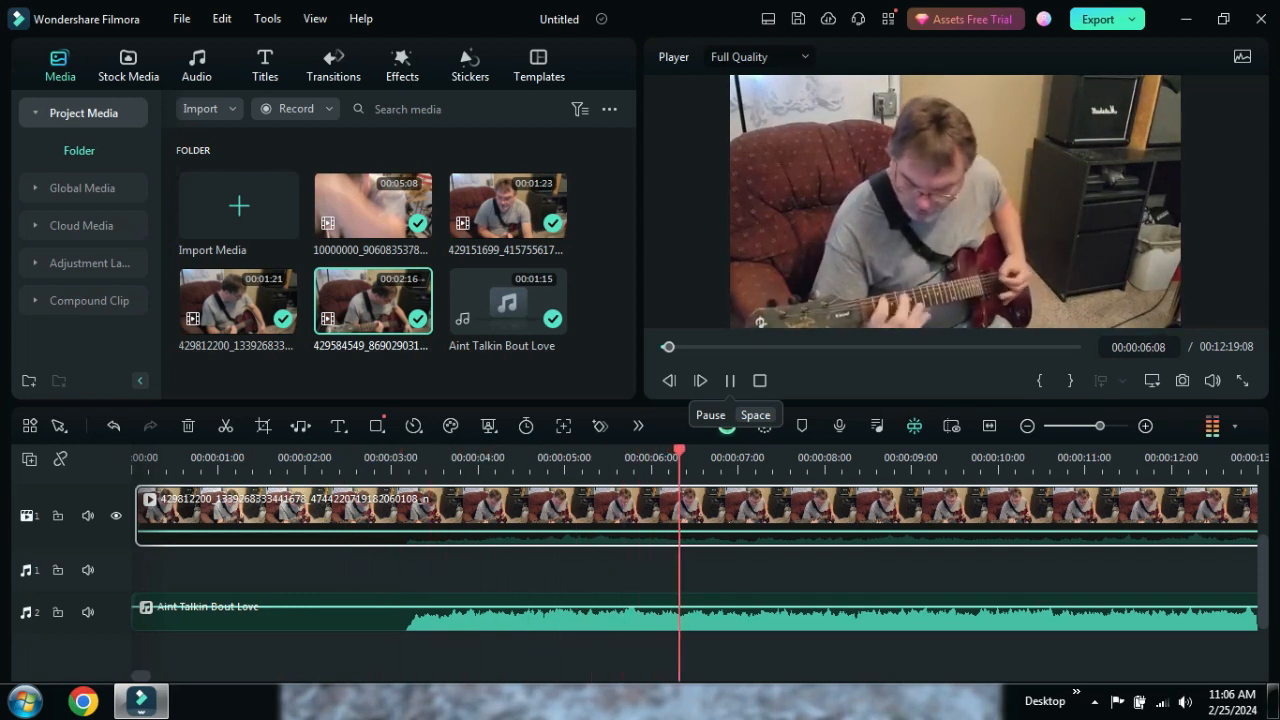
{"action": "key", "text": "space"}
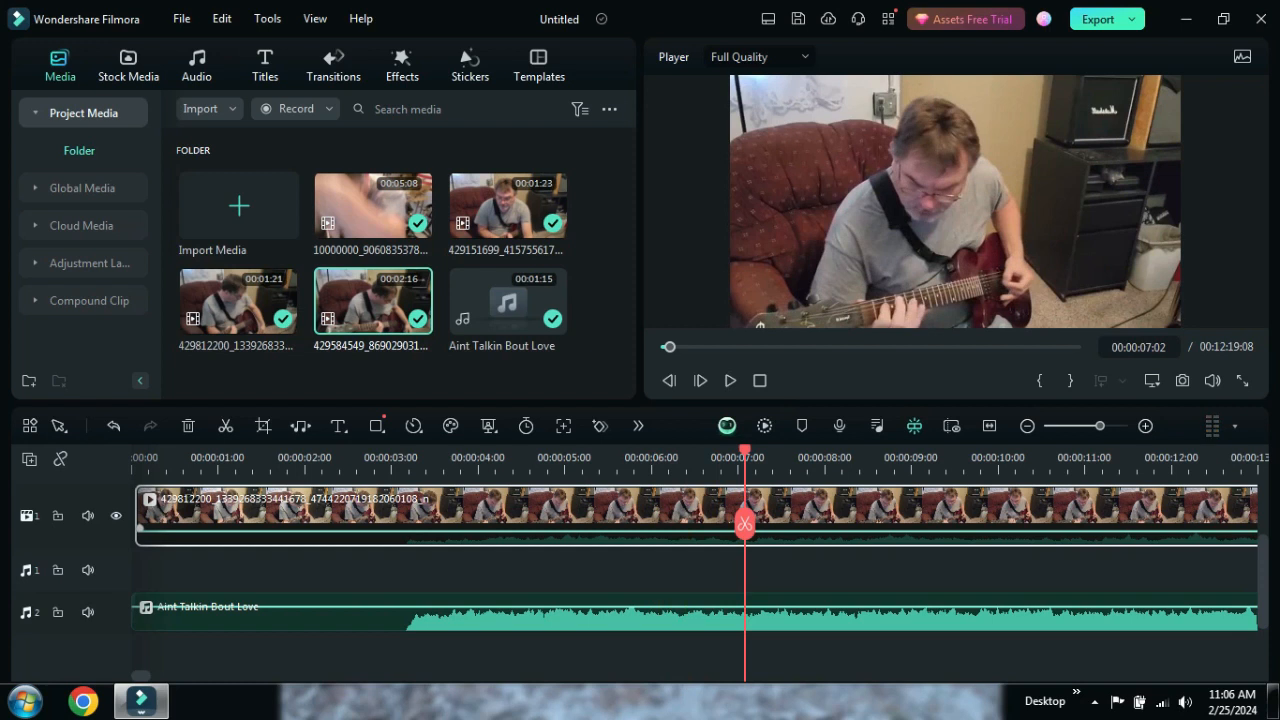
{"action": "left_click_drag", "start_coordinate": [757, 612], "coordinate": [714, 572]}
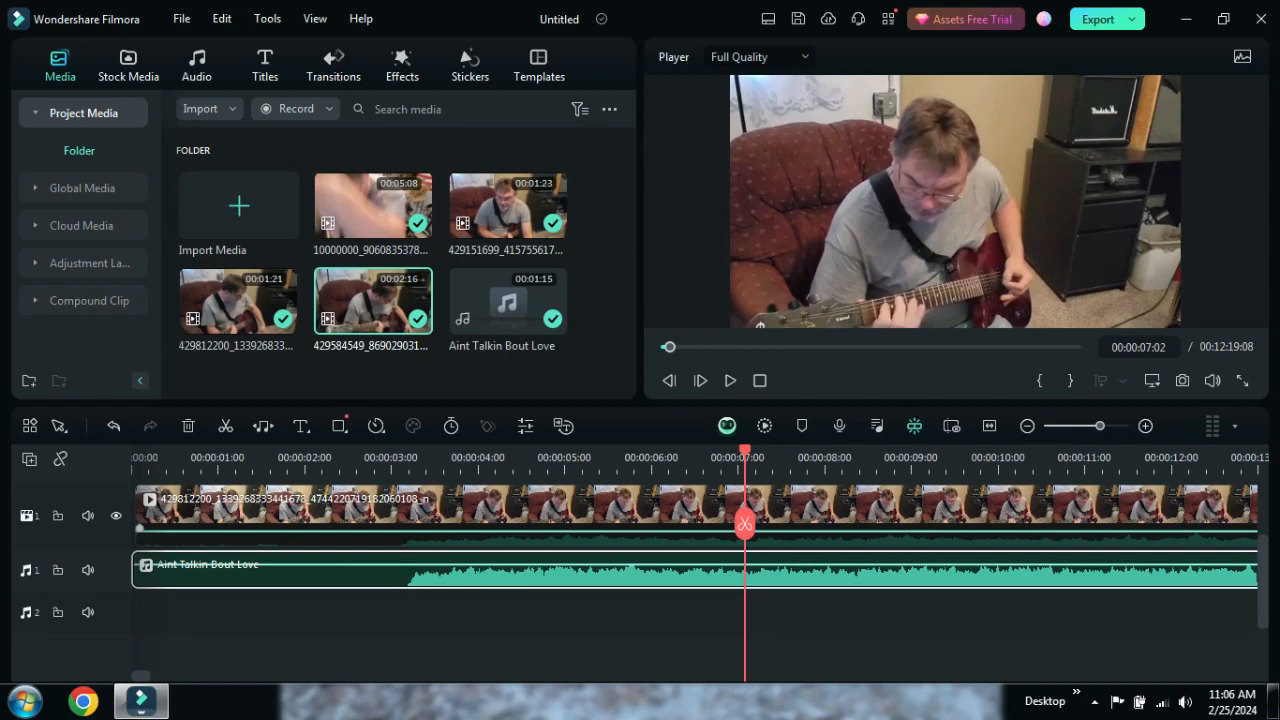
- Move the 429151699 guitar clip to the beginning of video track 2, above the 429812200 clip
{"action": "scroll", "coordinate": [700, 578], "scroll_direction": "up", "scroll_amount": 2}
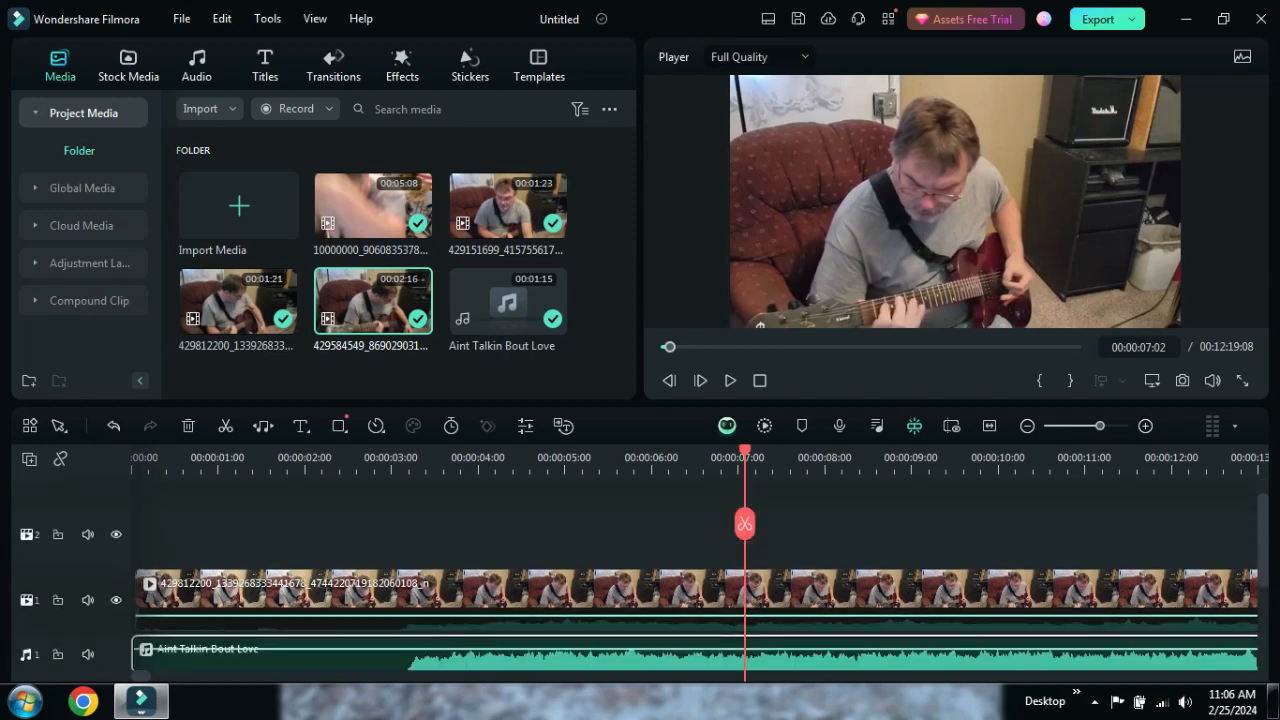
{"action": "left_click_drag", "start_coordinate": [1100, 426], "coordinate": [1052, 426]}
{"action": "left_click_drag", "start_coordinate": [570, 535], "coordinate": [140, 550]}
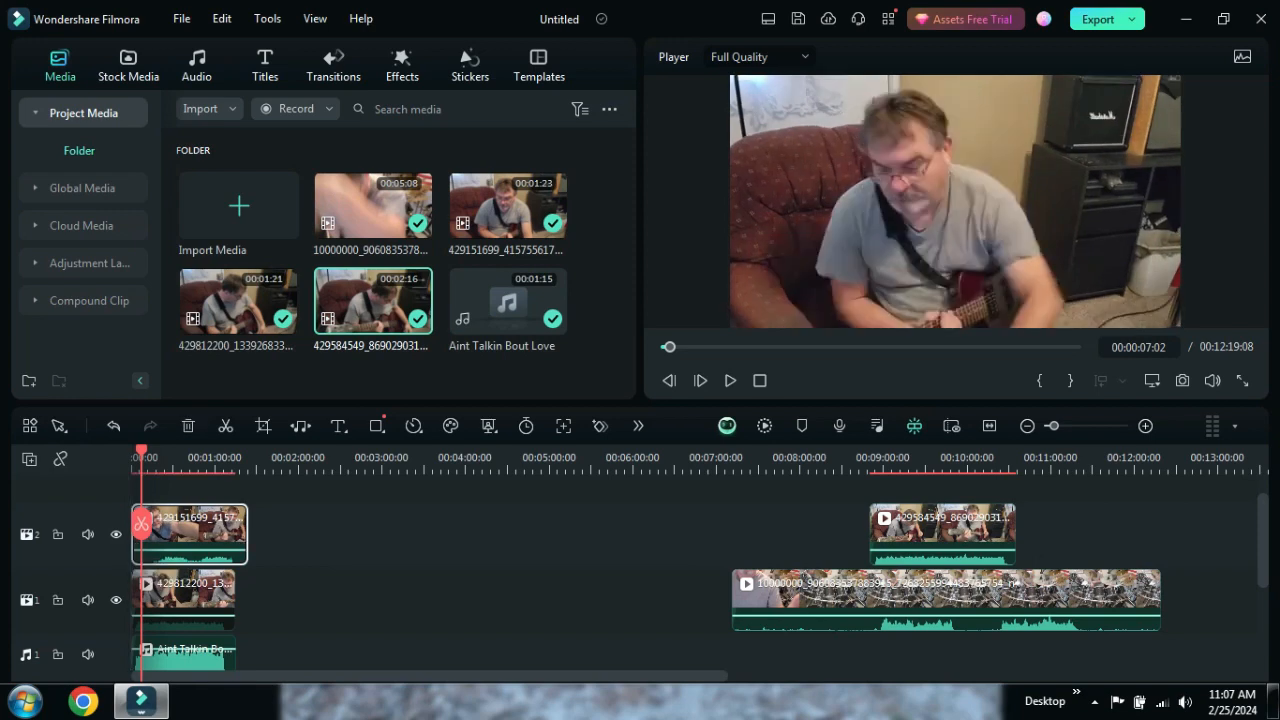
- Trim about 10 seconds off the start of the 429151699 clip and slide it earlier to match its waveform to the song
{"action": "left_click_drag", "start_coordinate": [1054, 426], "coordinate": [1093, 426]}
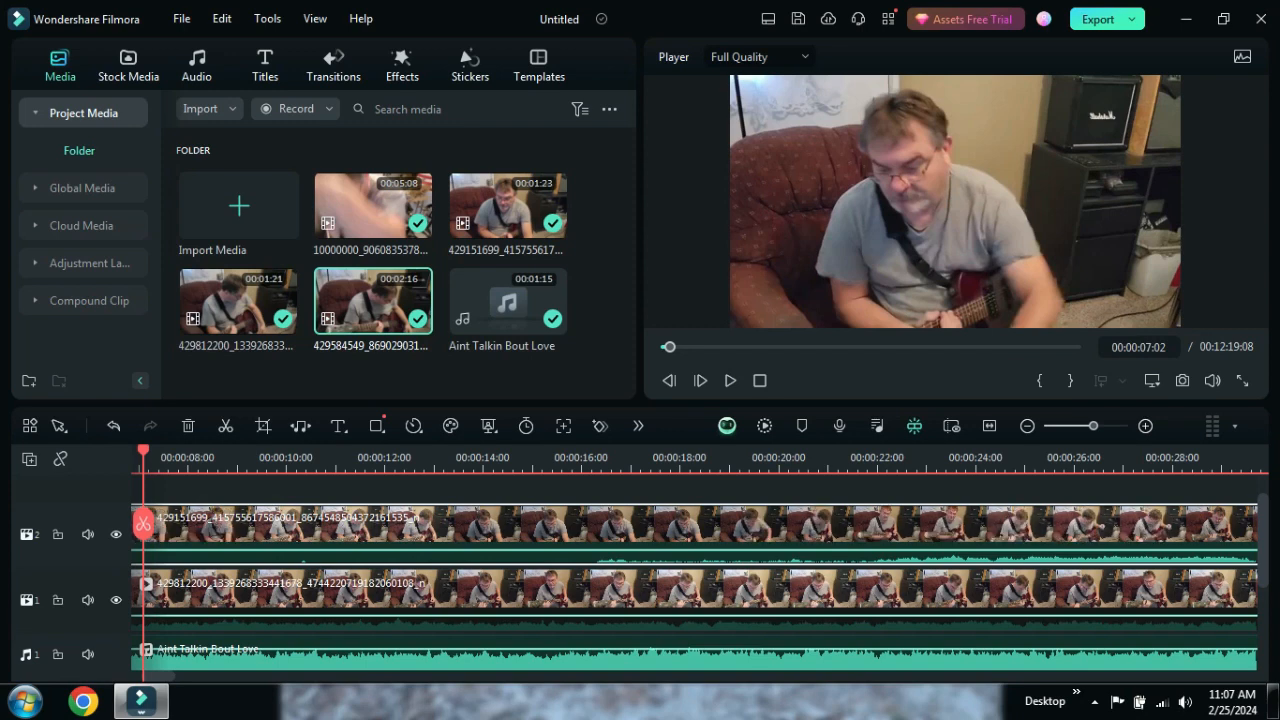
{"action": "left_click", "coordinate": [578, 458]}
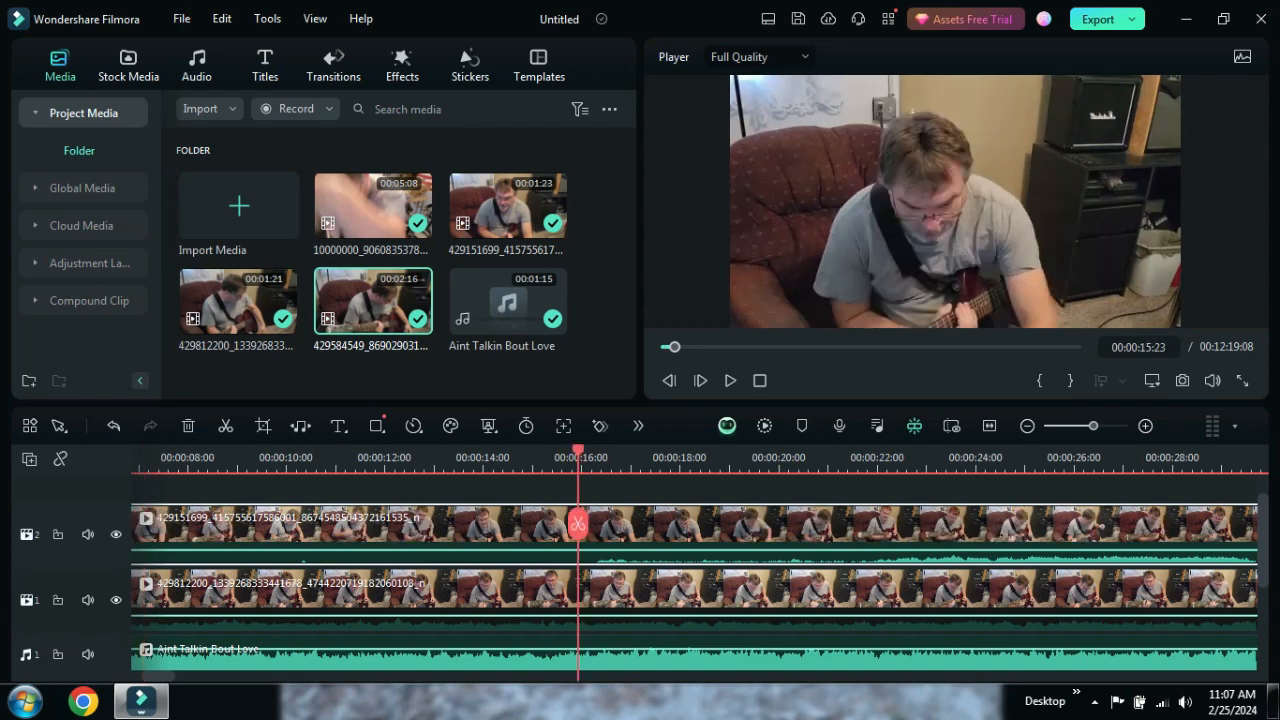
{"action": "left_click_drag", "start_coordinate": [1093, 426], "coordinate": [1075, 426]}
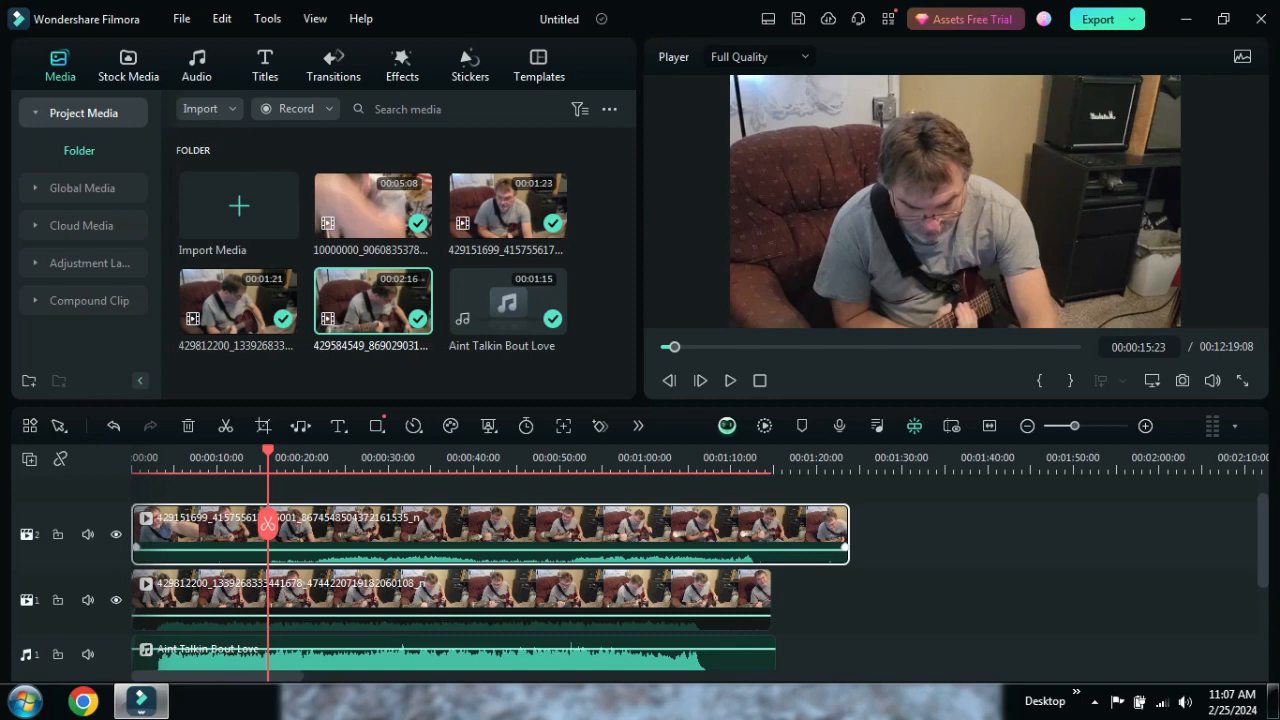
{"action": "left_click_drag", "start_coordinate": [135, 530], "coordinate": [221, 530]}
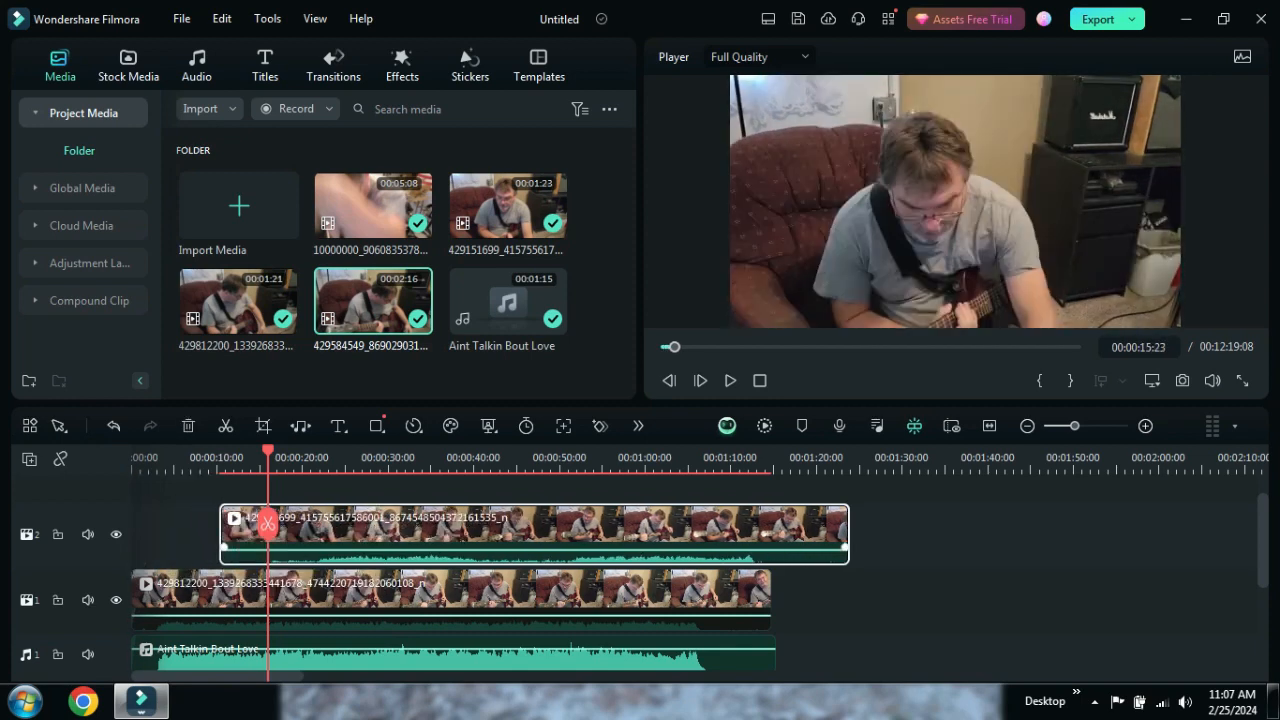
{"action": "left_click_drag", "start_coordinate": [516, 530], "coordinate": [456, 530]}
{"action": "left_click_drag", "start_coordinate": [428, 533], "coordinate": [438, 530]}
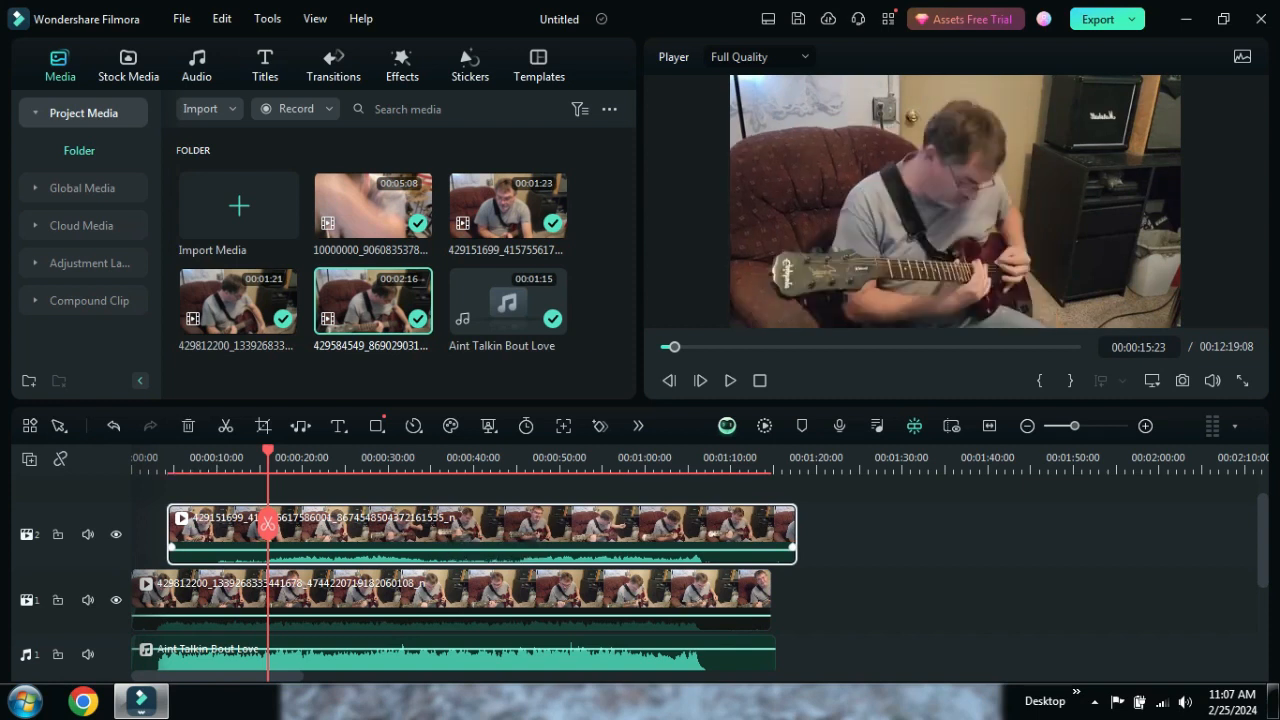
- Extend the 429151699 clip's start back to the timeline's beginning and play from 00:00:15:23 to check its sync
{"action": "left_click", "coordinate": [149, 535]}
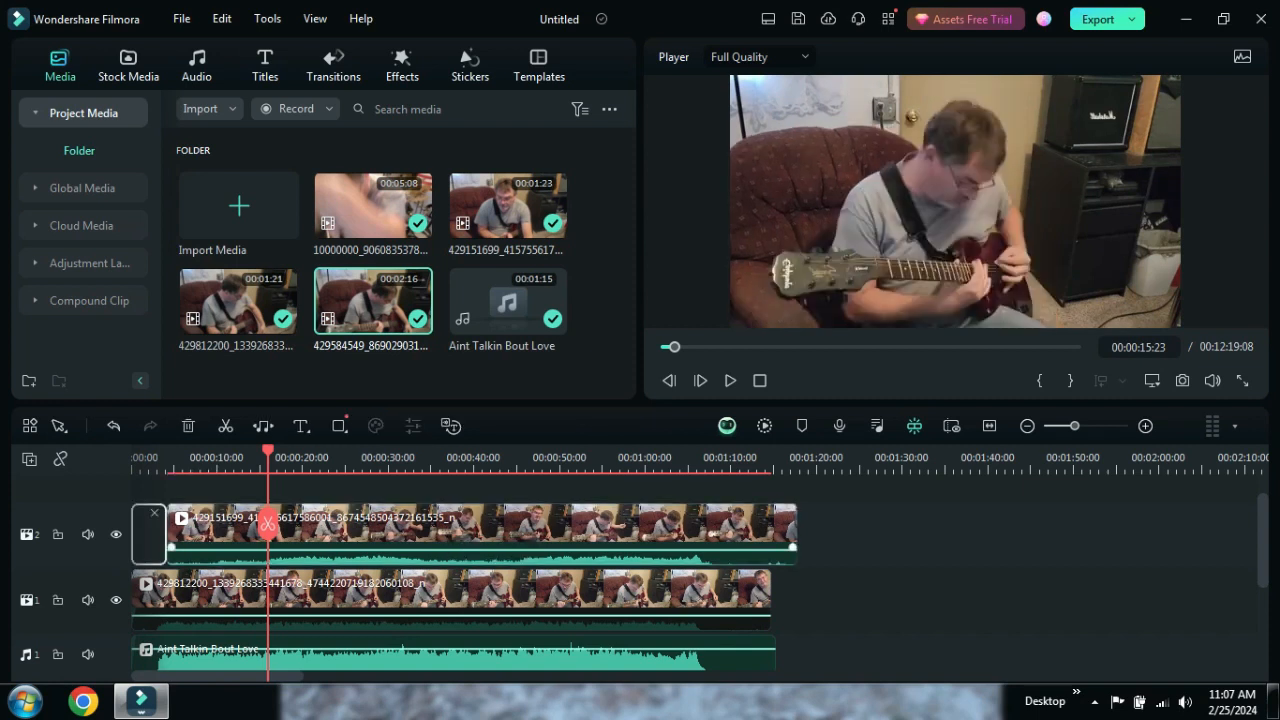
{"action": "key", "text": "Delete"}
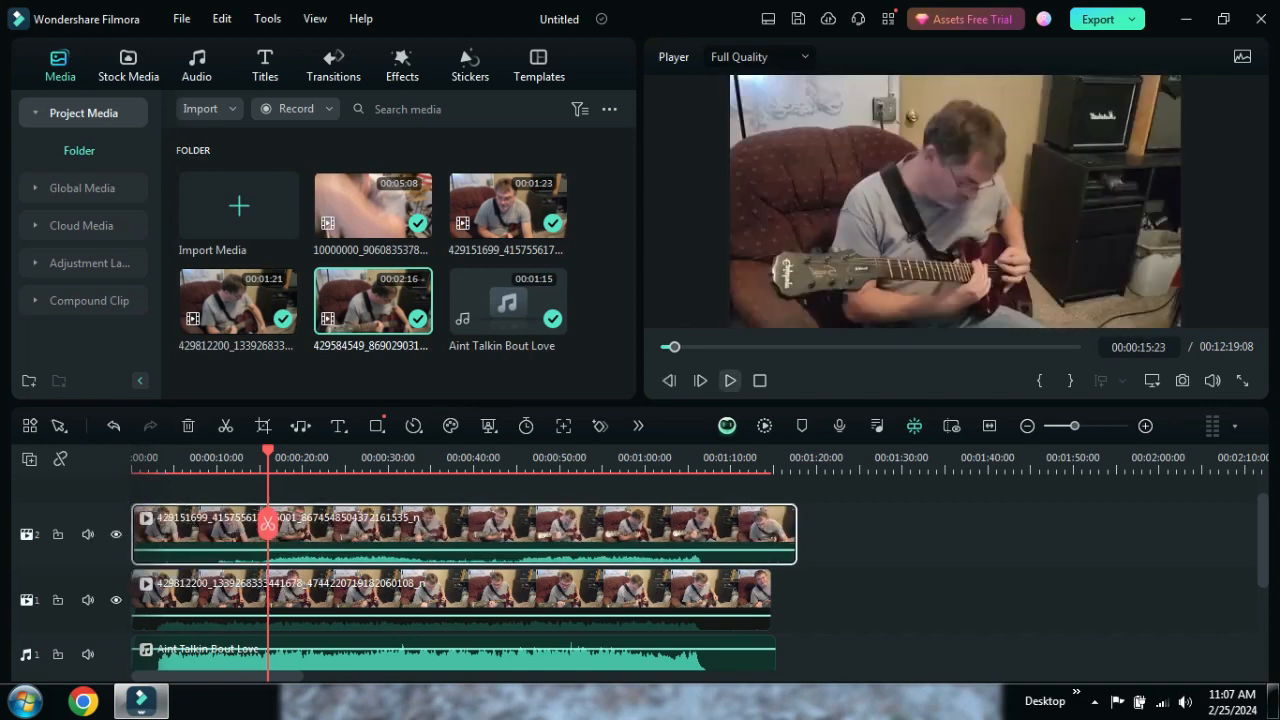
{"action": "key", "text": "space"}
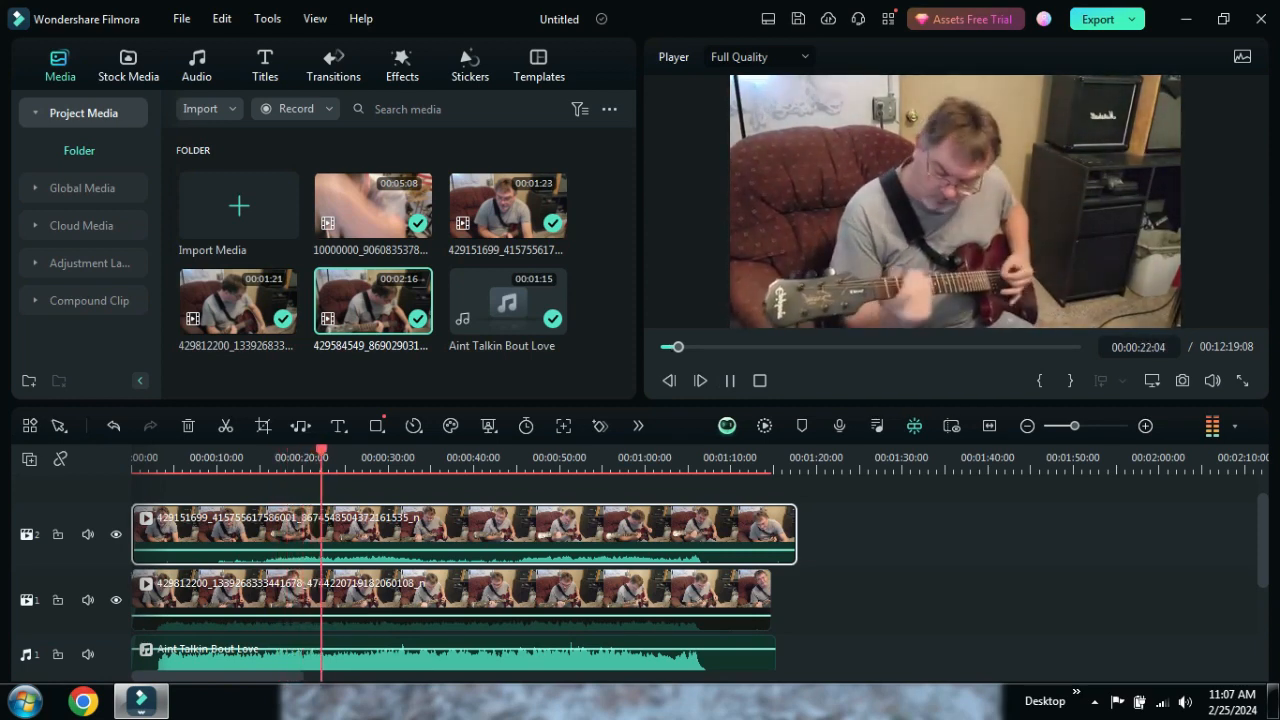
{"action": "key", "text": "space"}
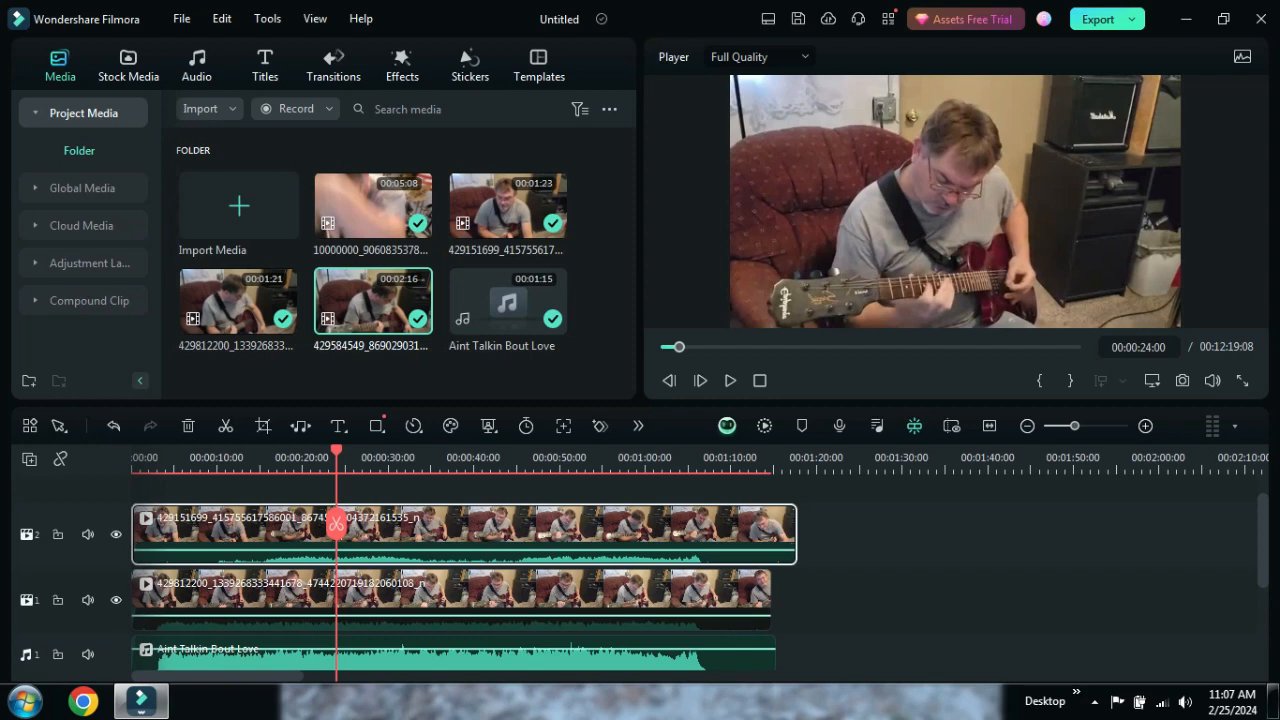
{"action": "left_click", "coordinate": [760, 381]}
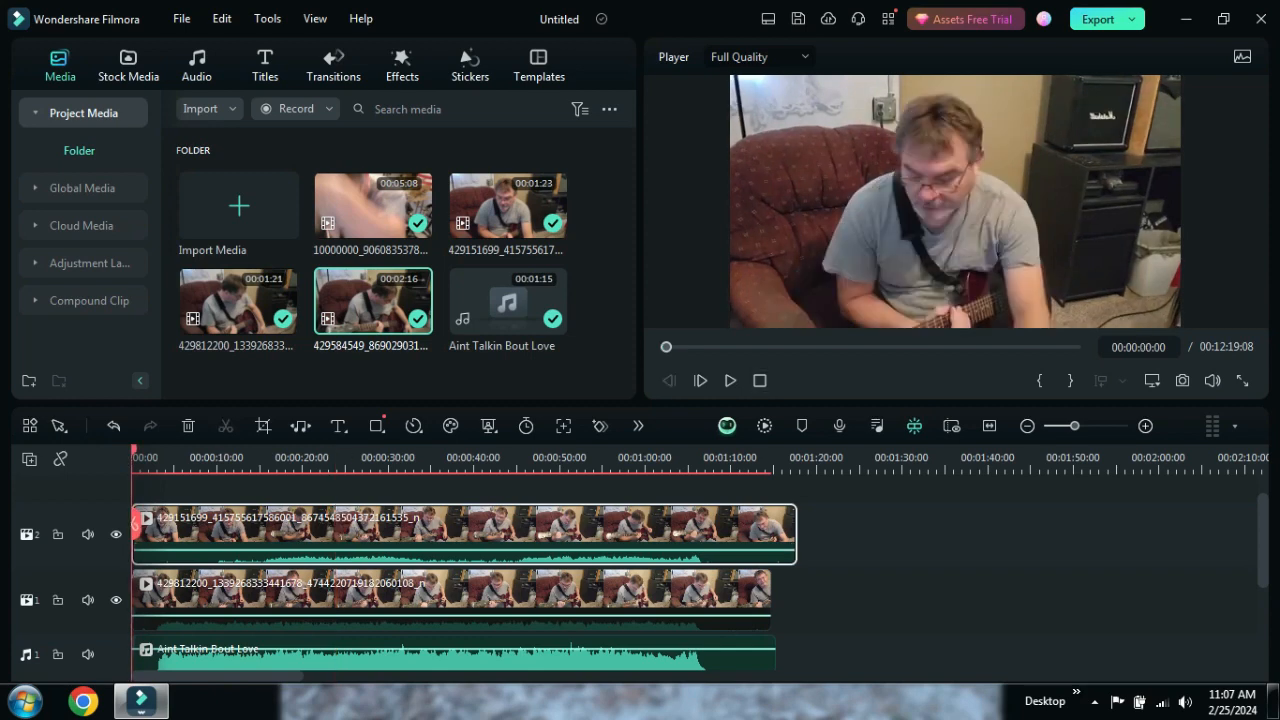
- Trim three frames off the start of the 429151699 clip and move it back to the timeline's beginning
{"action": "left_click_drag", "start_coordinate": [1075, 426], "coordinate": [1119, 426]}
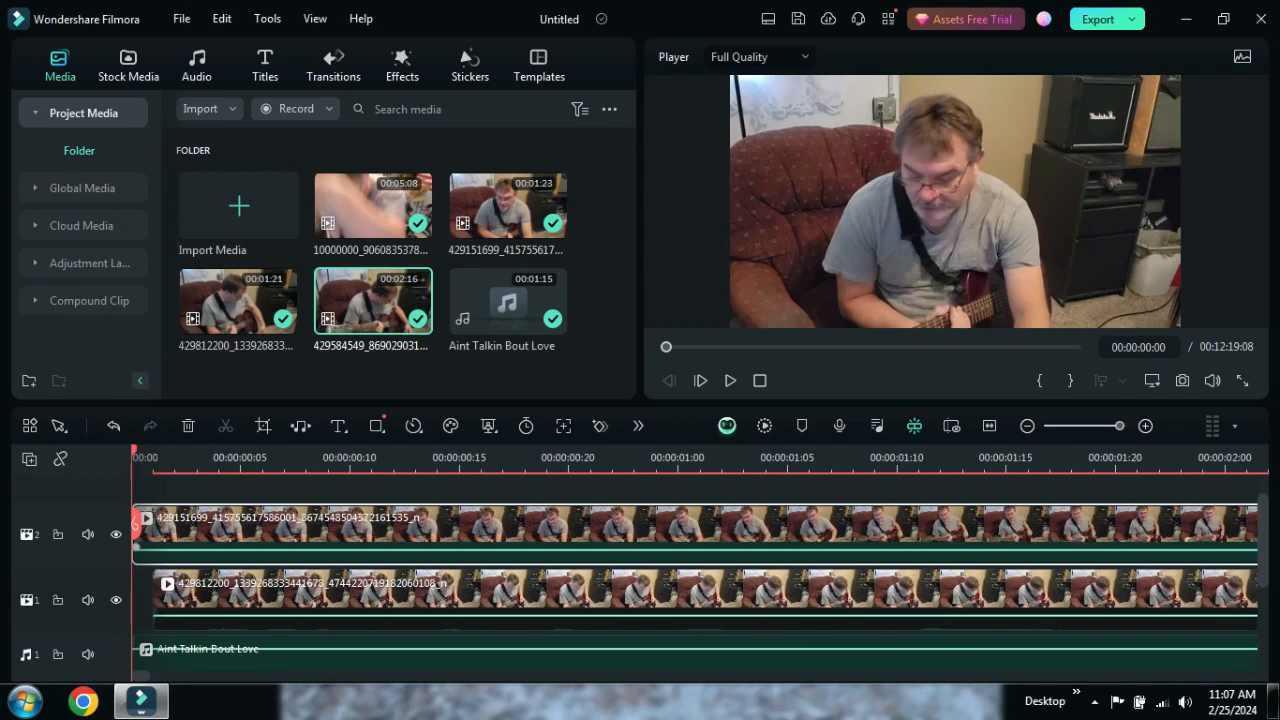
{"action": "left_click", "coordinate": [1145, 426]}
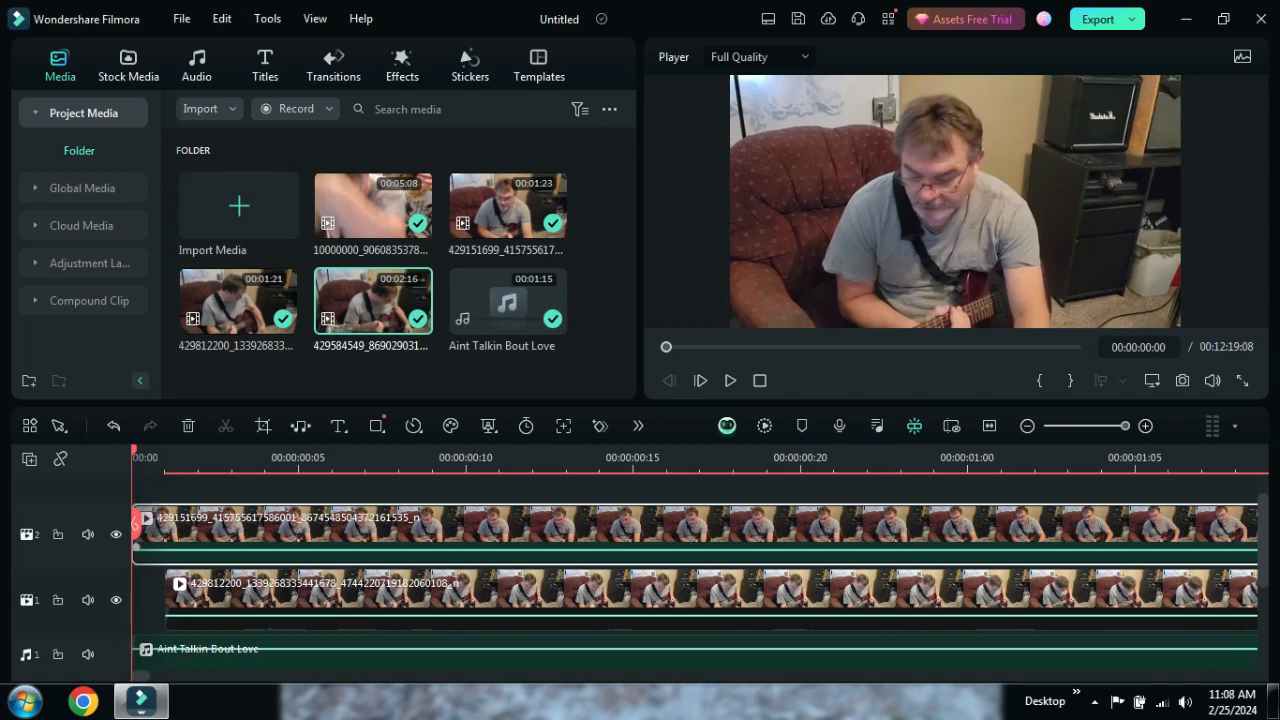
{"action": "left_click_drag", "start_coordinate": [150, 540], "coordinate": [250, 540]}
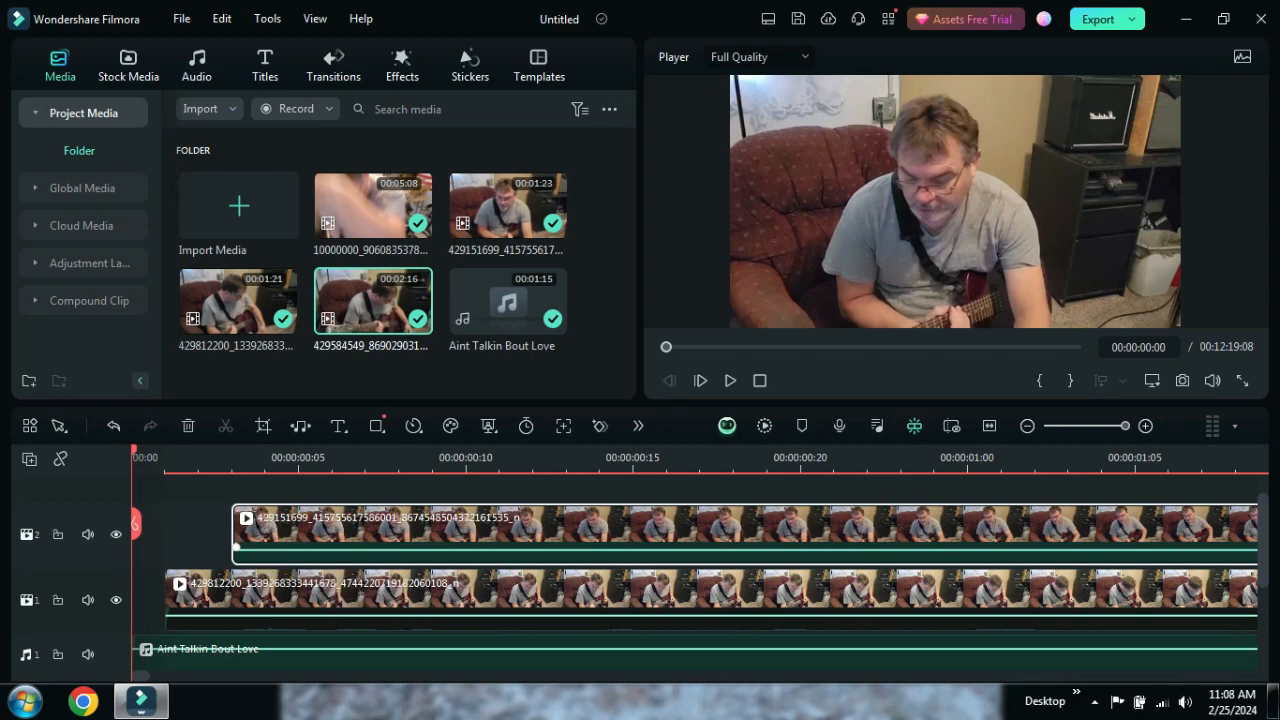
{"action": "left_click_drag", "start_coordinate": [405, 532], "coordinate": [306, 532]}
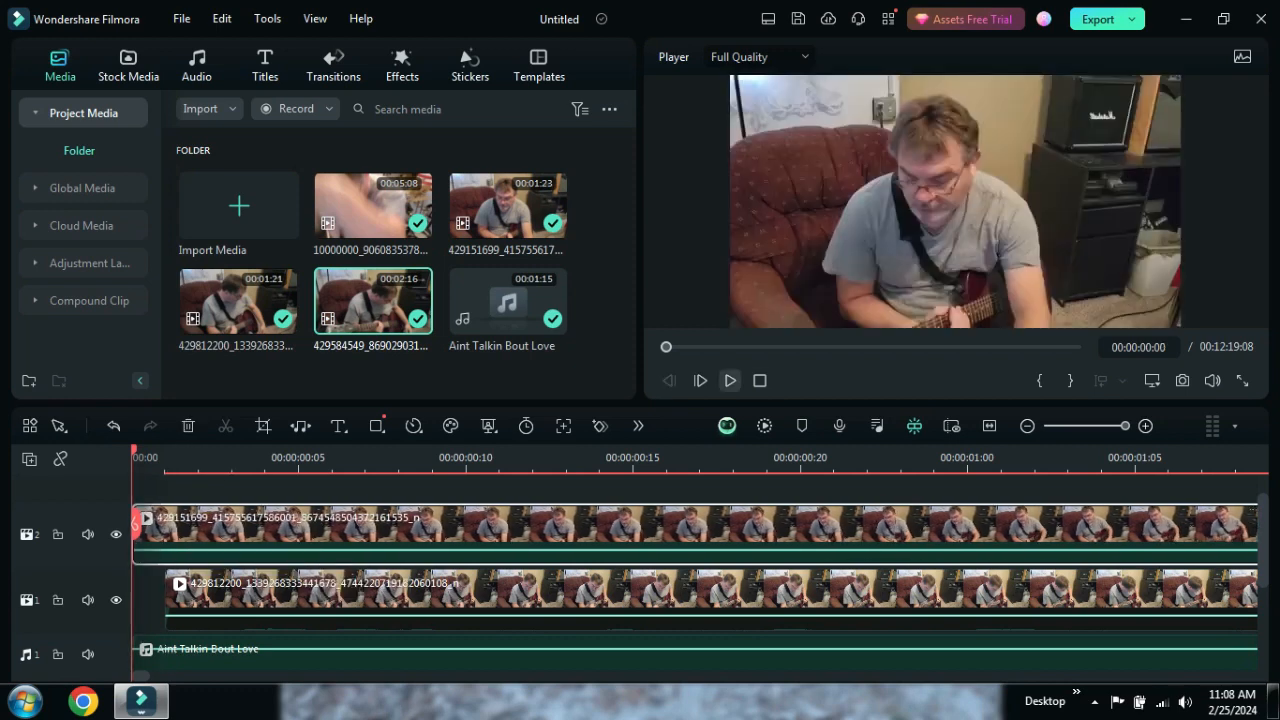
- Extend the 429812200 clip's start by one frame to the timeline's beginning and play the timeline to check the sync
{"action": "left_click", "coordinate": [169, 612]}
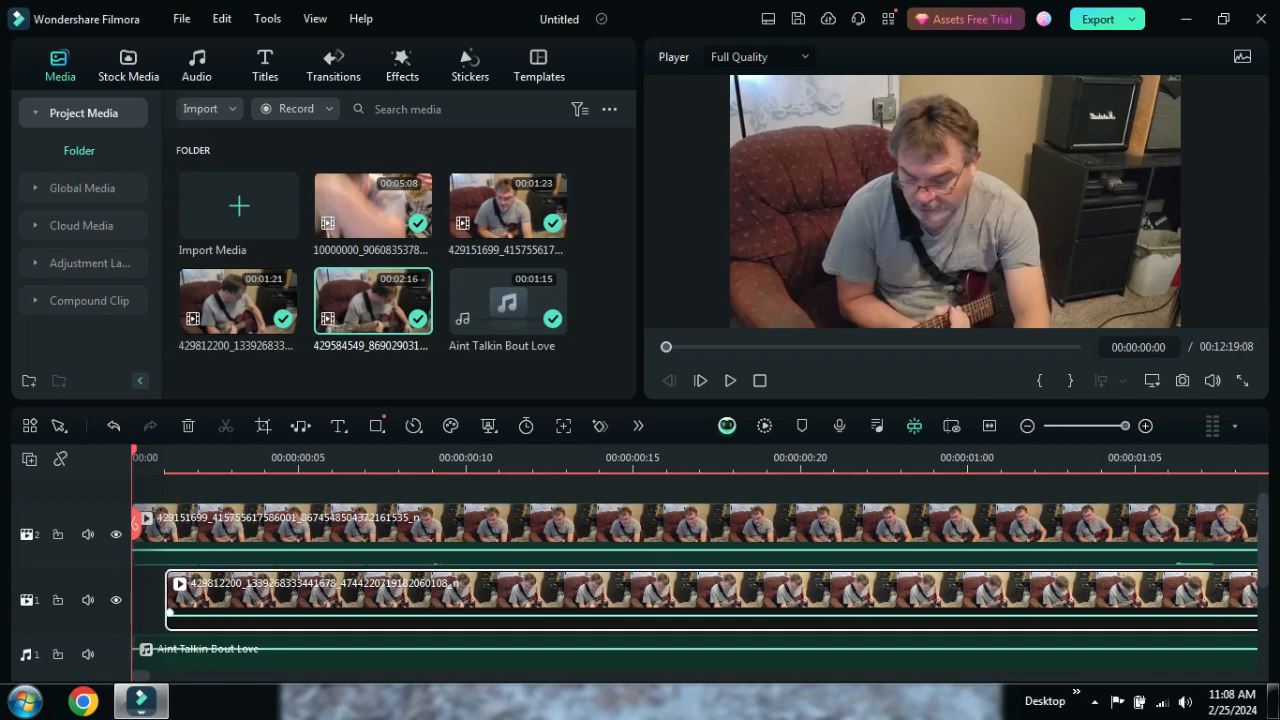
{"action": "left_click_drag", "start_coordinate": [169, 612], "coordinate": [136, 612]}
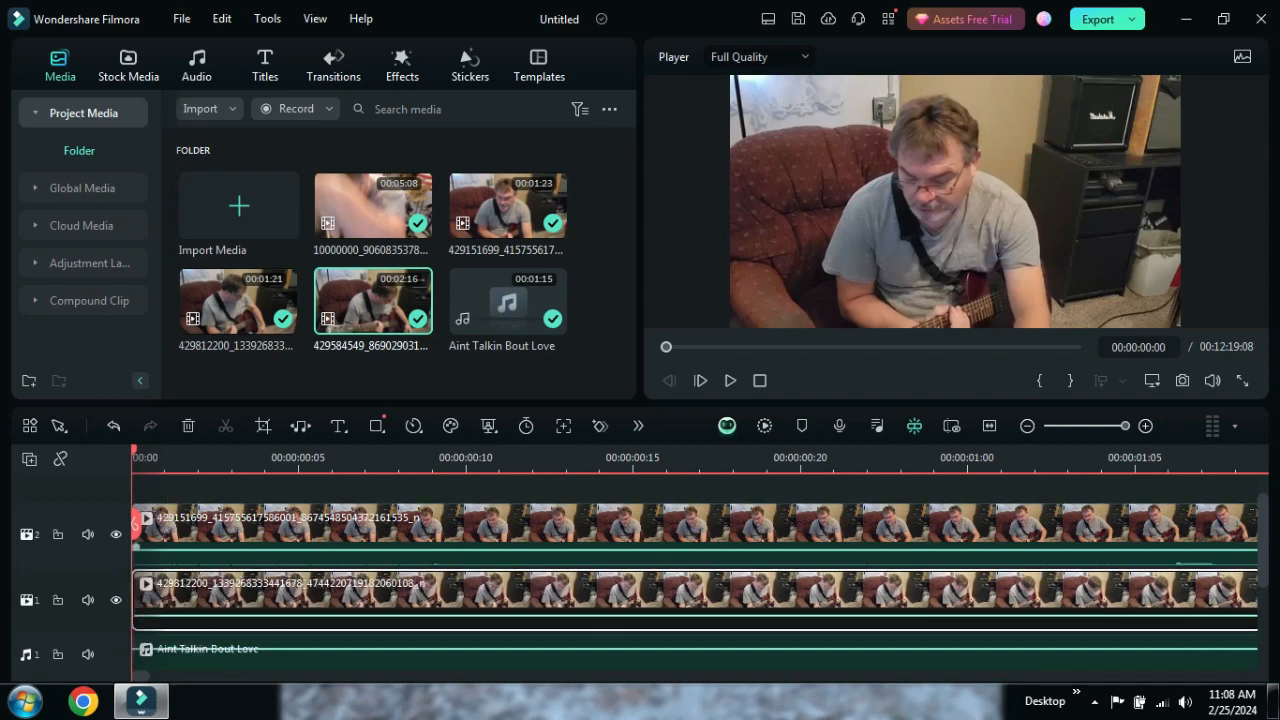
{"action": "left_click", "coordinate": [730, 380]}
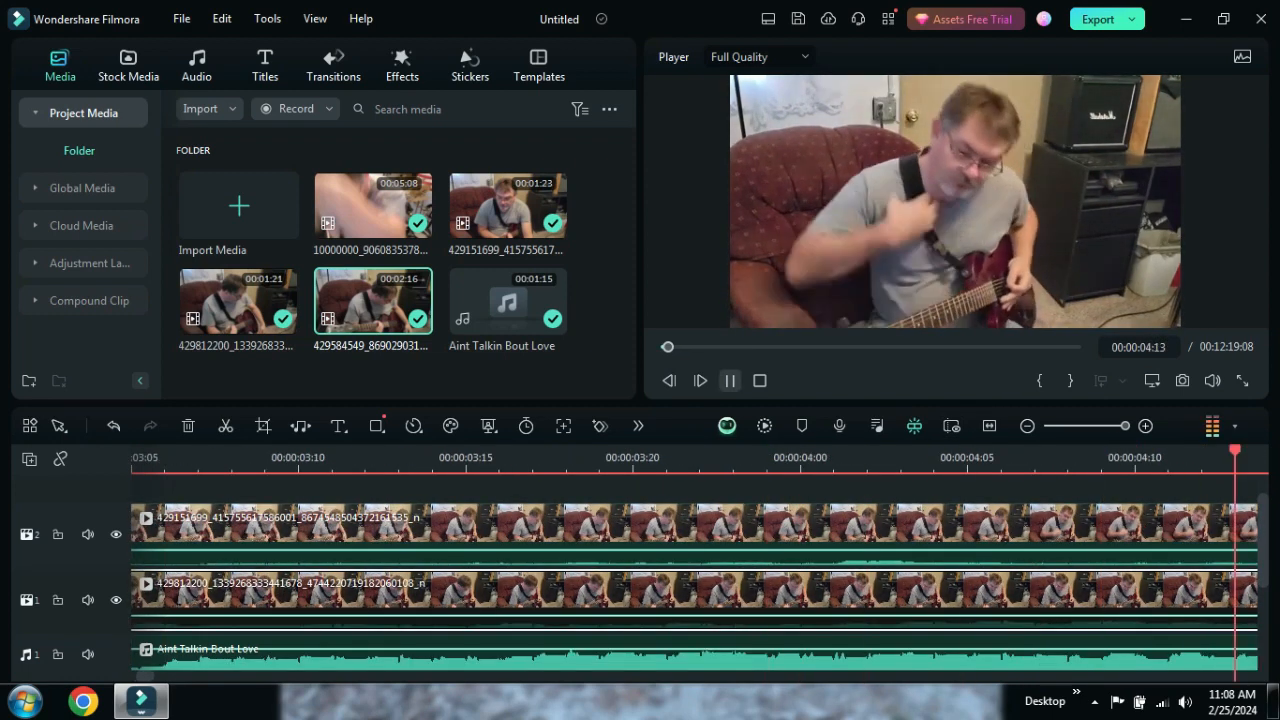
{"action": "key", "text": "space"}
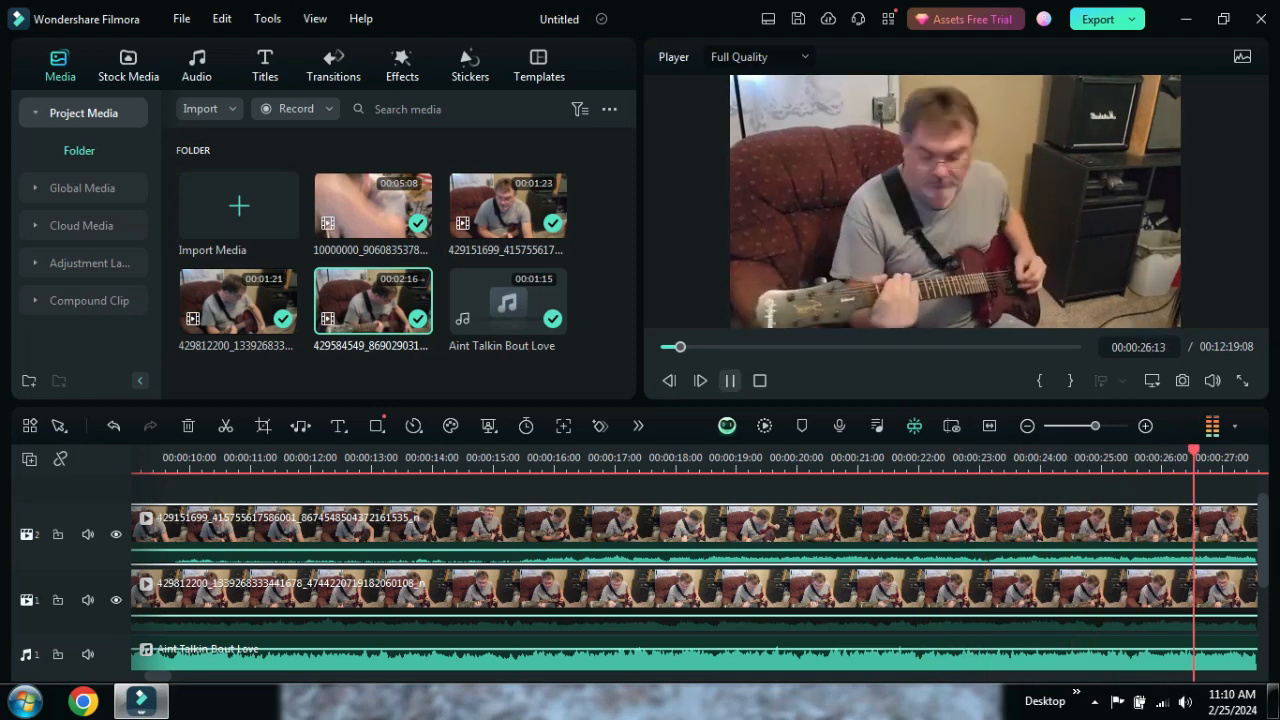
{"action": "key", "text": "space"}
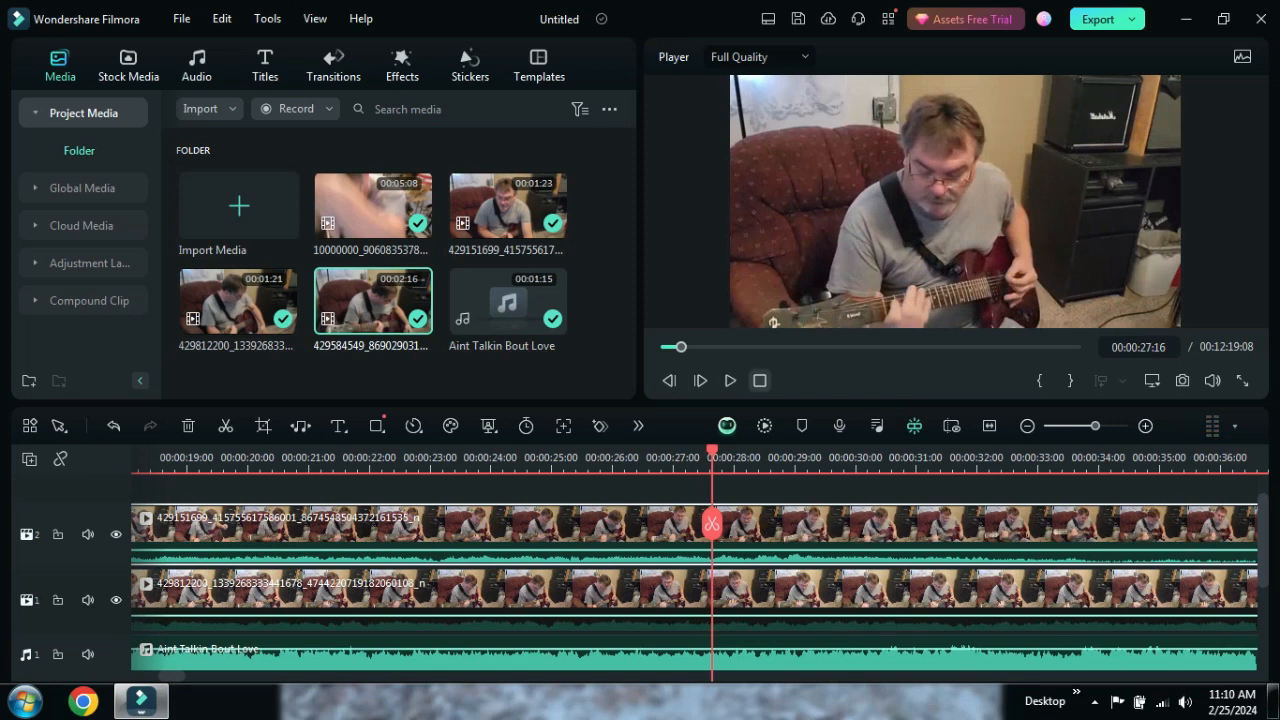
{"action": "left_click", "coordinate": [760, 380]}
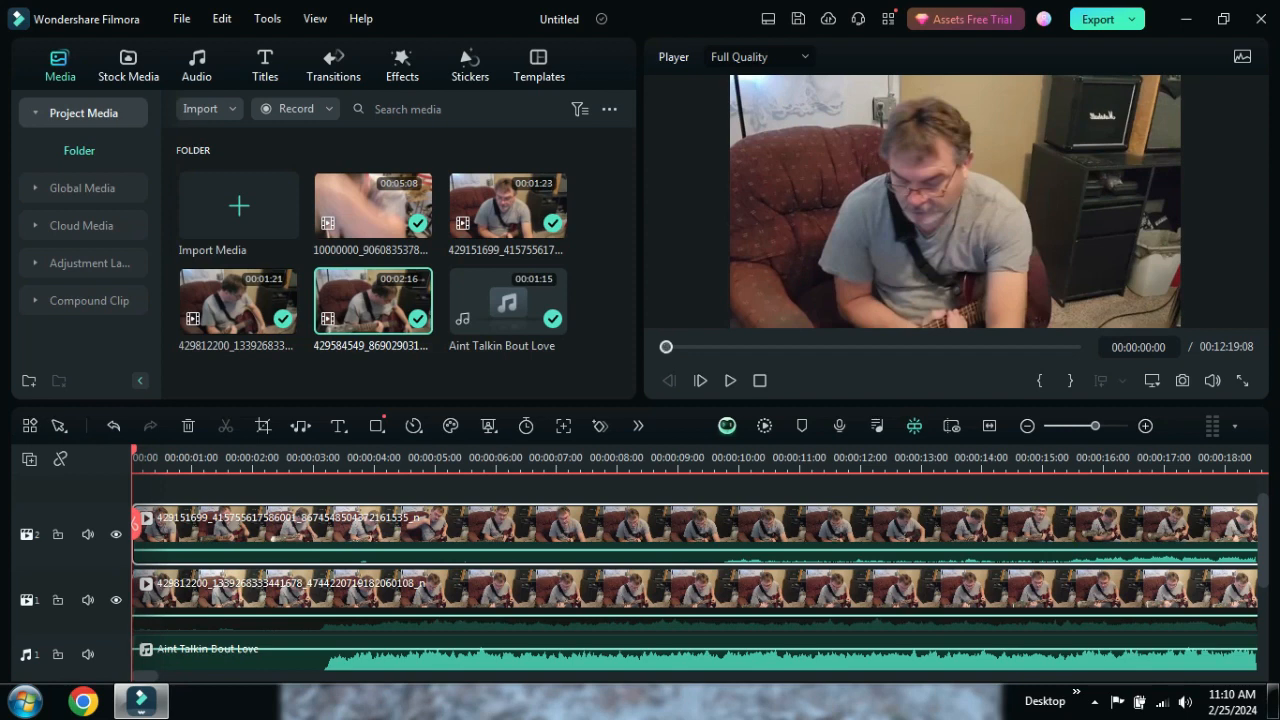
- Undo the removal of the drum clip and the placement of the 429584549 clip on video track 3
{"action": "left_click", "coordinate": [600, 598]}
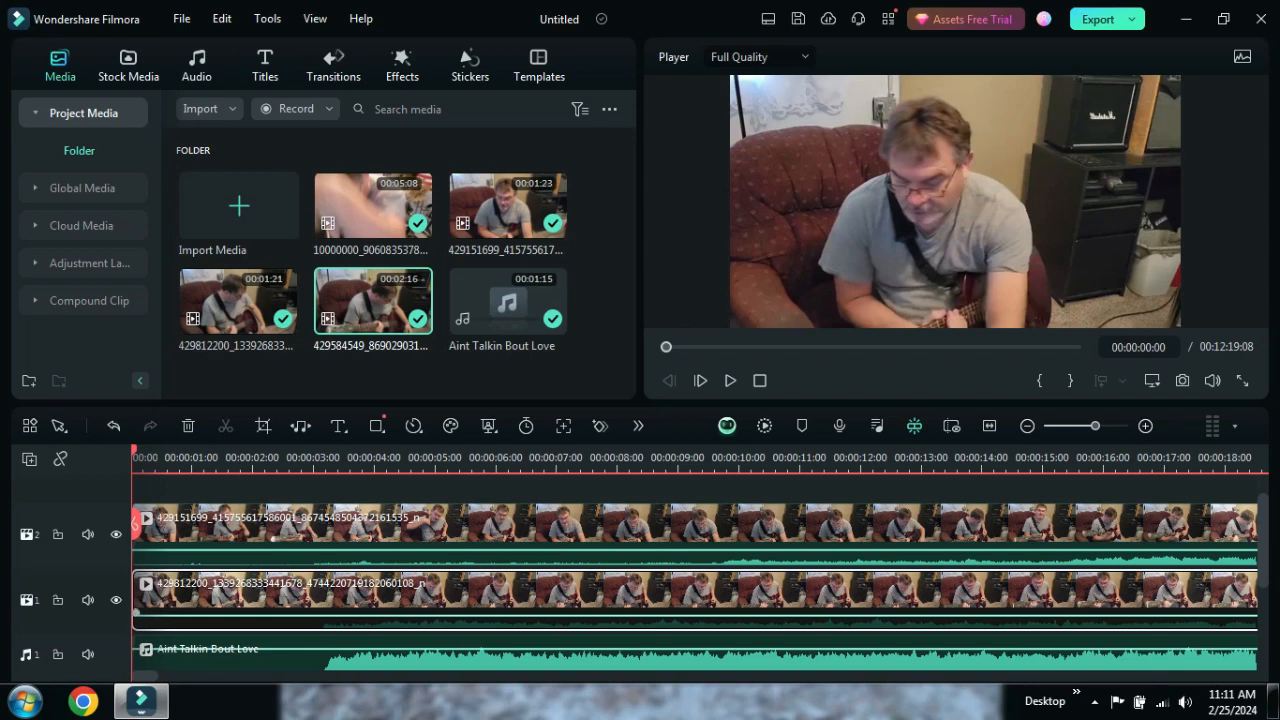
{"action": "scroll", "coordinate": [136, 522], "scroll_direction": "up", "scroll_amount": 1}
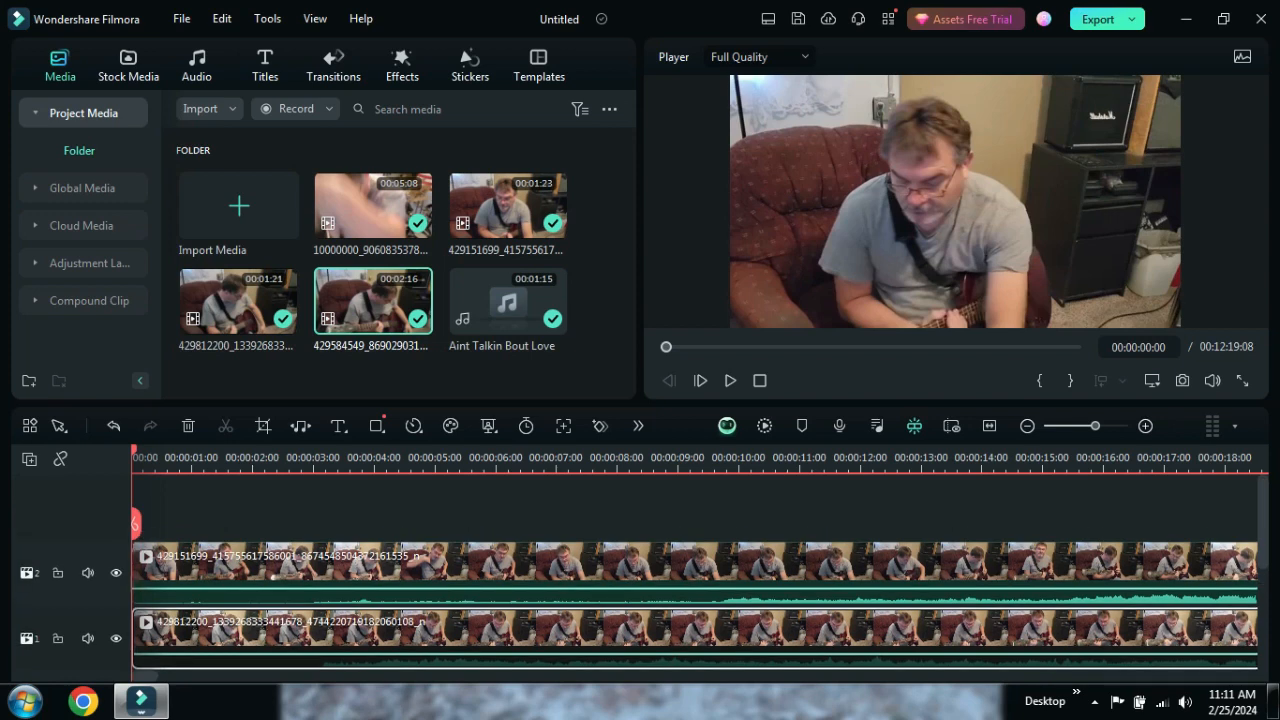
{"action": "left_click_drag", "start_coordinate": [1095, 426], "coordinate": [1056, 426]}
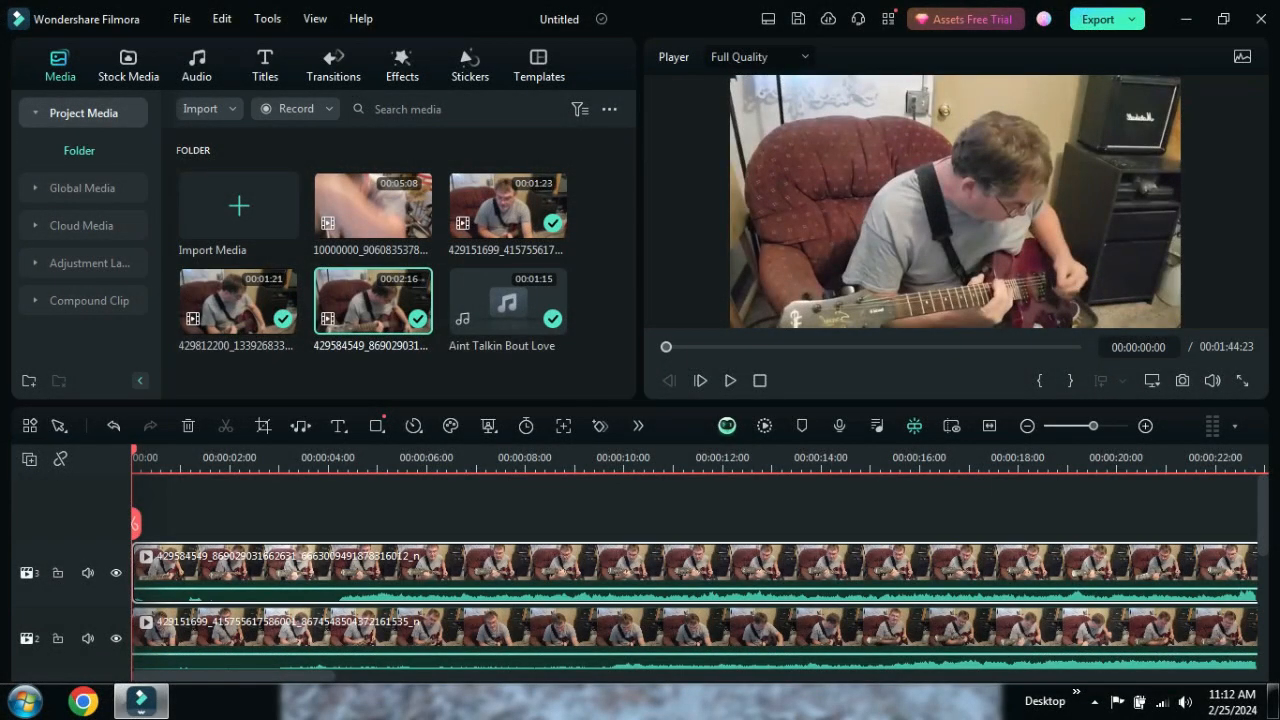
{"action": "left_click_drag", "start_coordinate": [1093, 426], "coordinate": [1060, 426]}
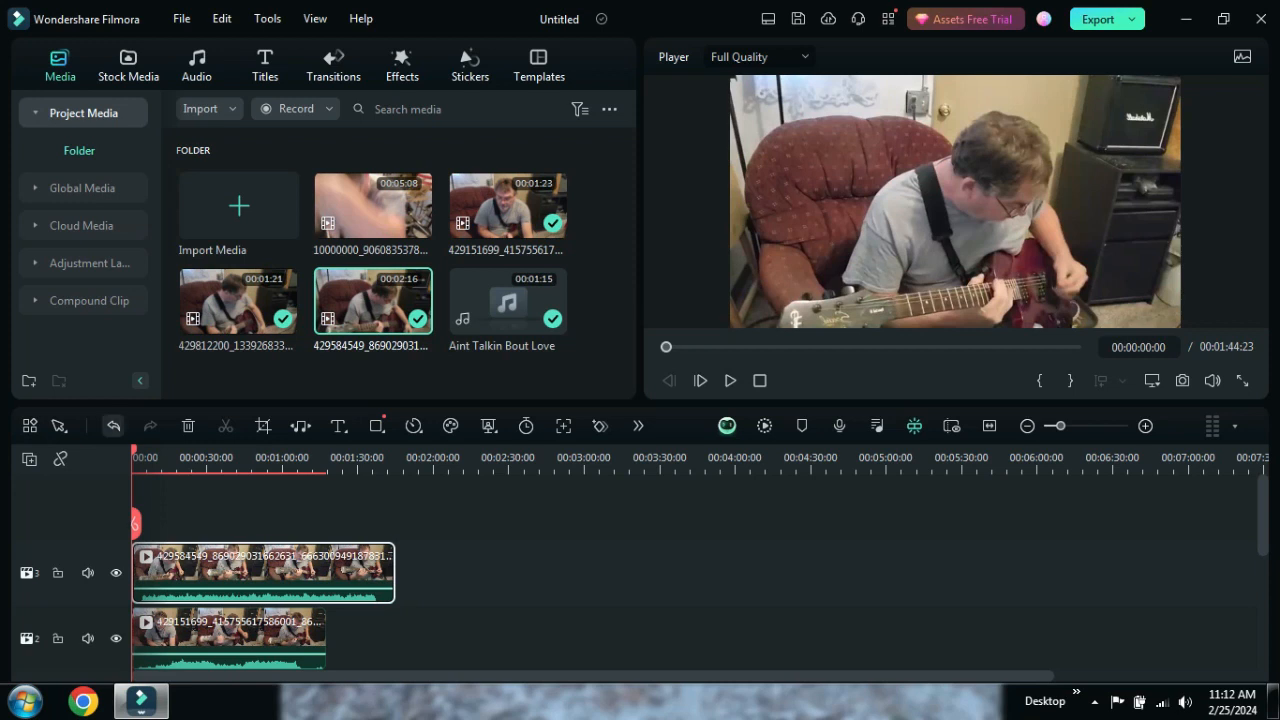
{"action": "left_click", "coordinate": [113, 425]}
{"action": "left_click", "coordinate": [113, 425]}
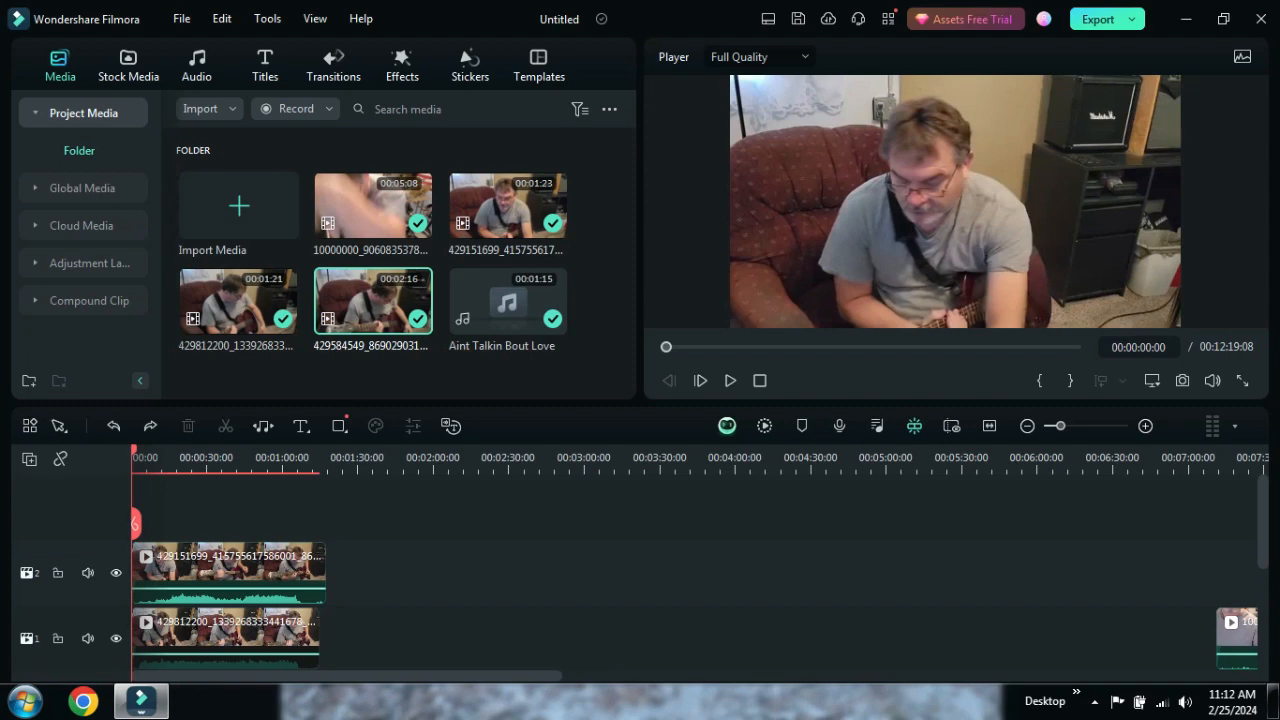
- Ripple delete the 429584549 guitar clip from video track 2
{"action": "left_click_drag", "start_coordinate": [1060, 426], "coordinate": [1054, 426]}
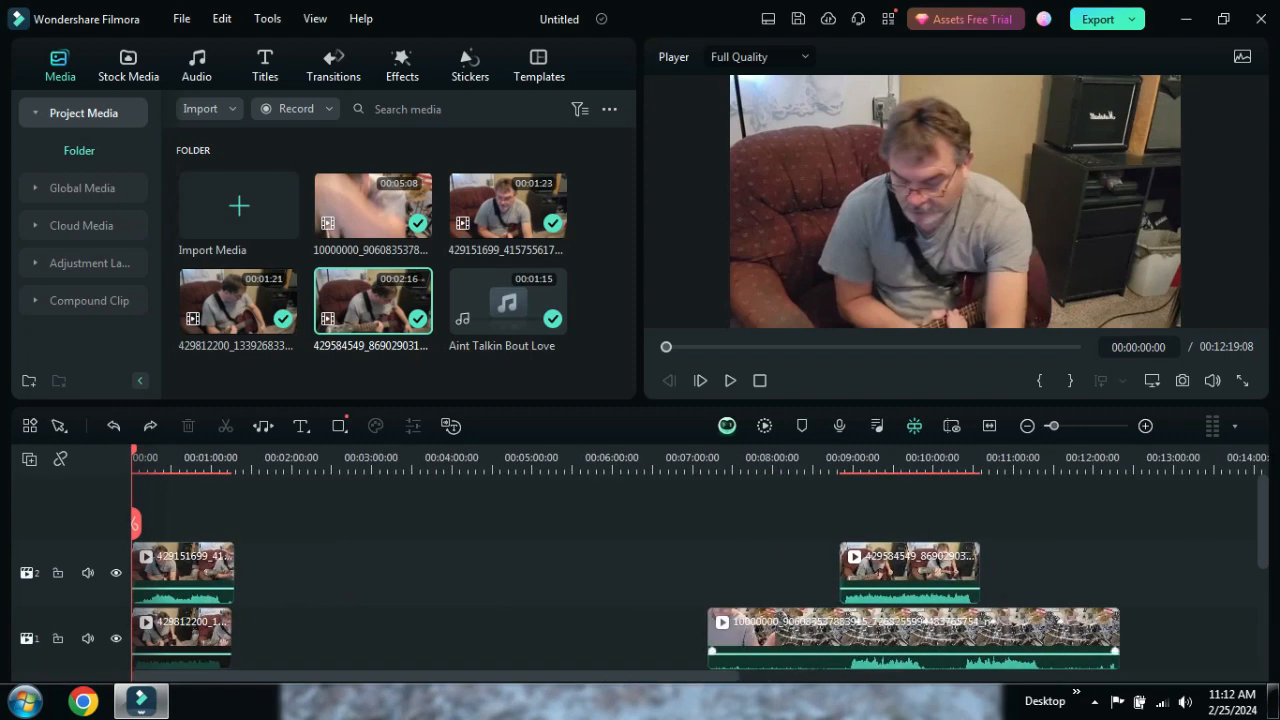
{"action": "right_click", "coordinate": [908, 570]}
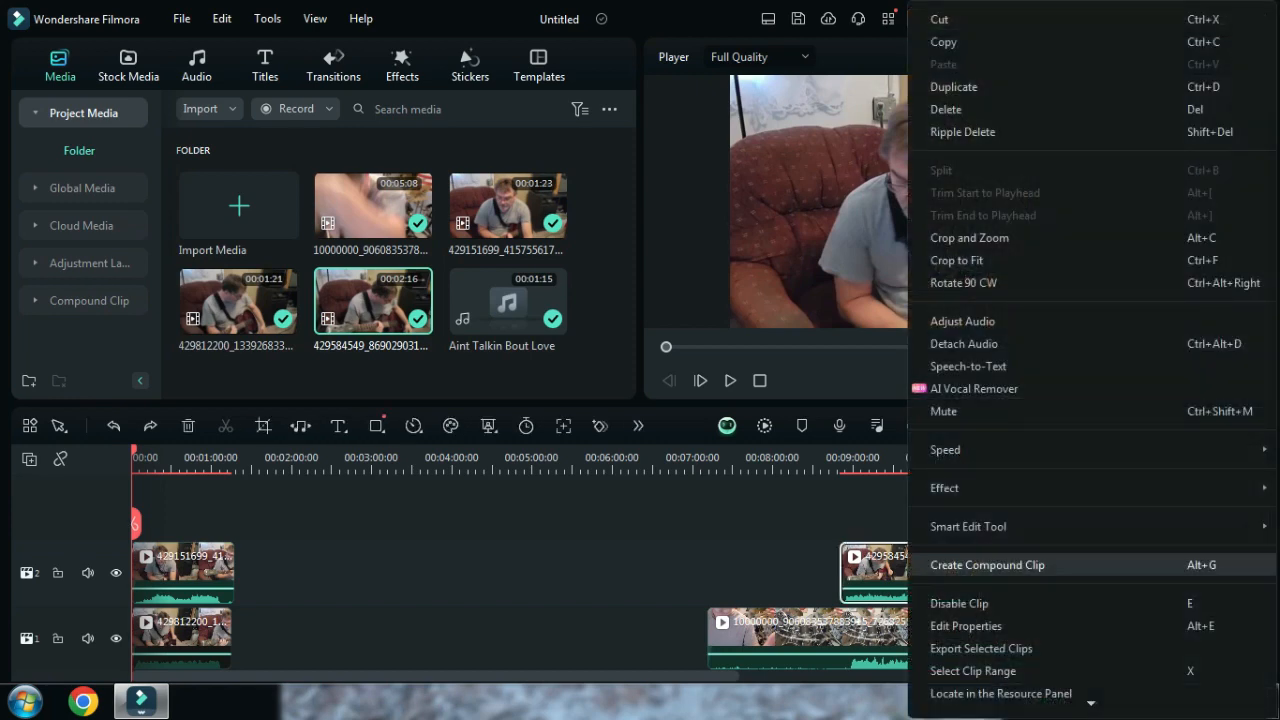
{"action": "left_click", "coordinate": [960, 132]}
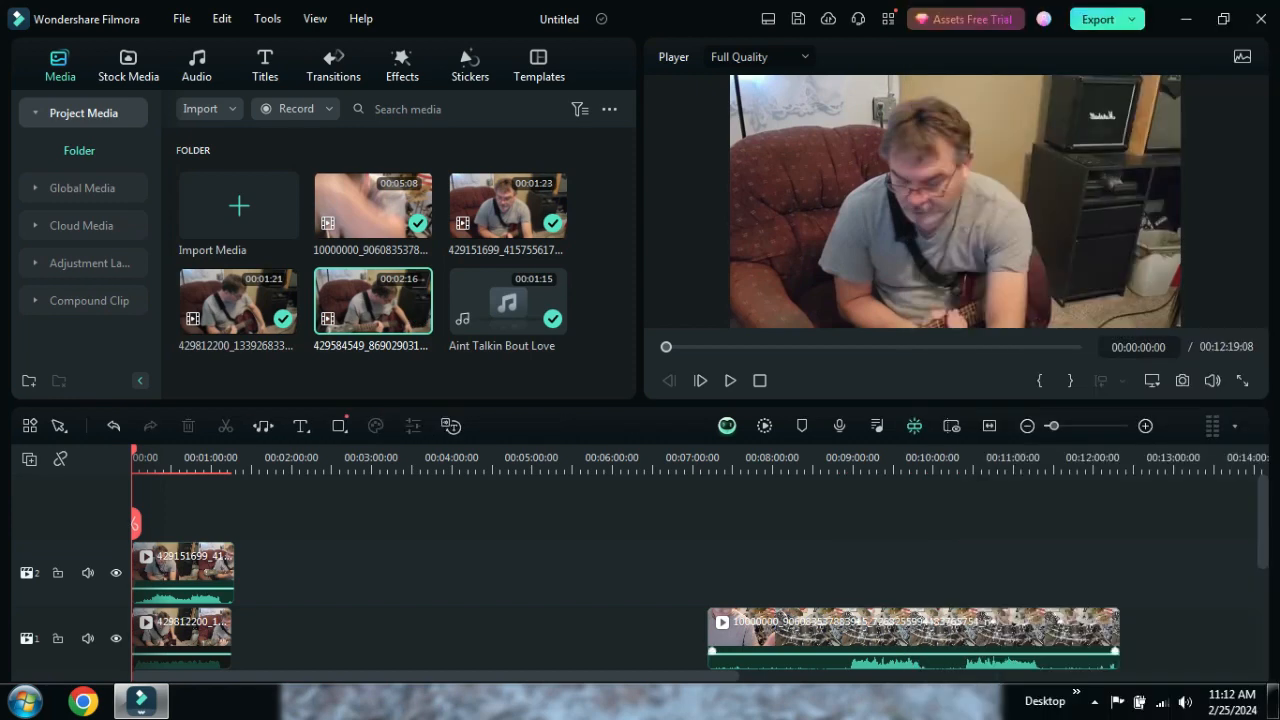
- Move the drum clip onto video track 2 starting at about 2:46 and set the playhead to 00:05:57:14 within it
{"action": "left_click_drag", "start_coordinate": [928, 637], "coordinate": [575, 573]}
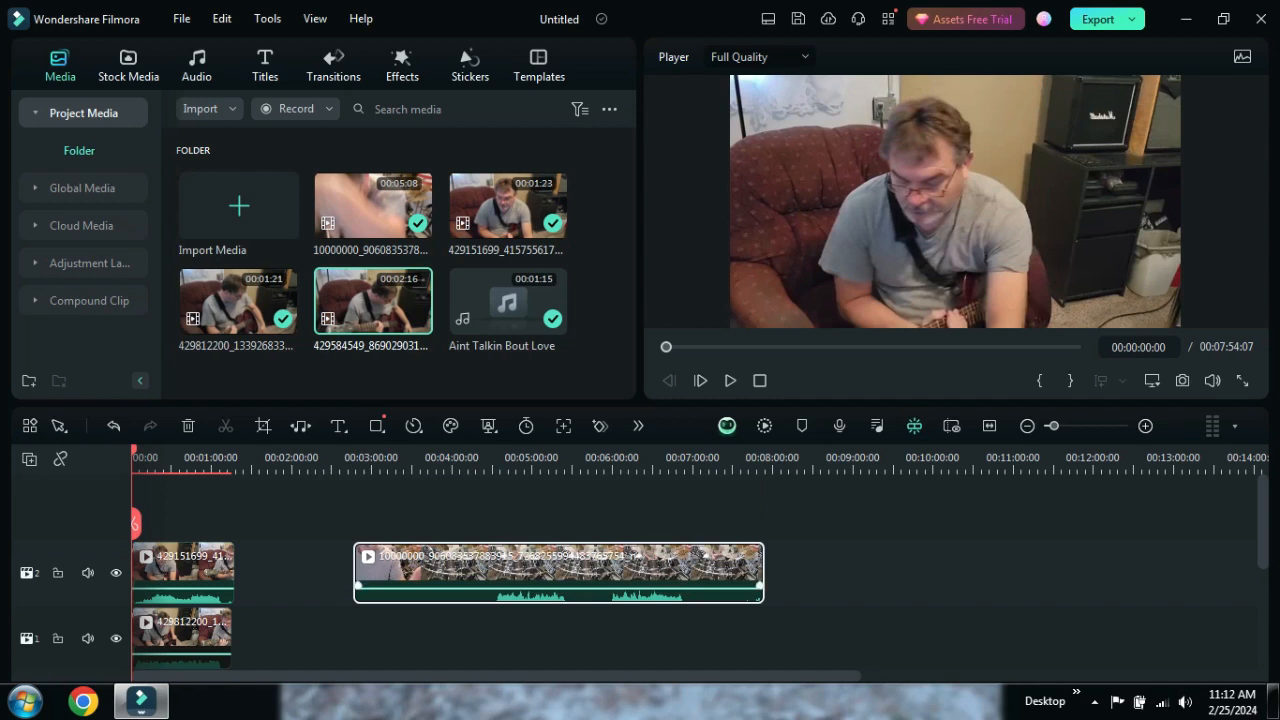
{"action": "left_click", "coordinate": [609, 458]}
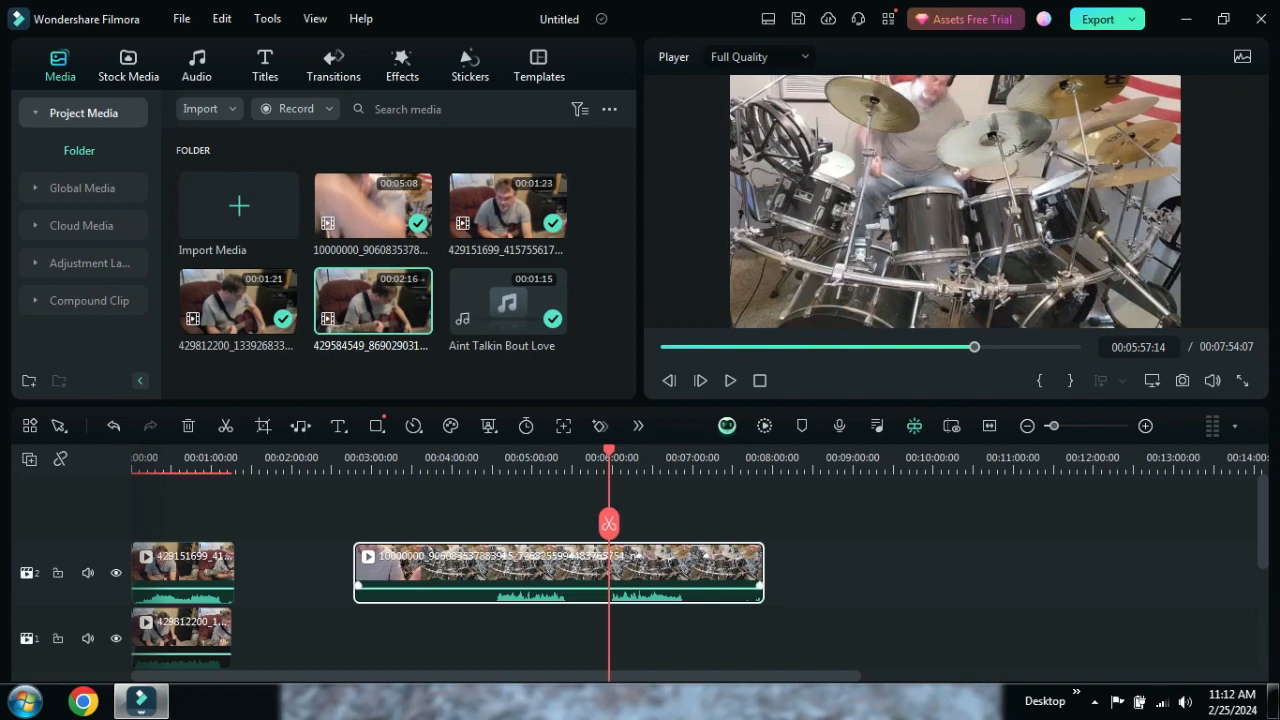
- Split the drum clip at 00:05:57:14 and delete the portion before the cut
{"action": "left_click", "coordinate": [609, 523]}
{"action": "right_click", "coordinate": [499, 565]}
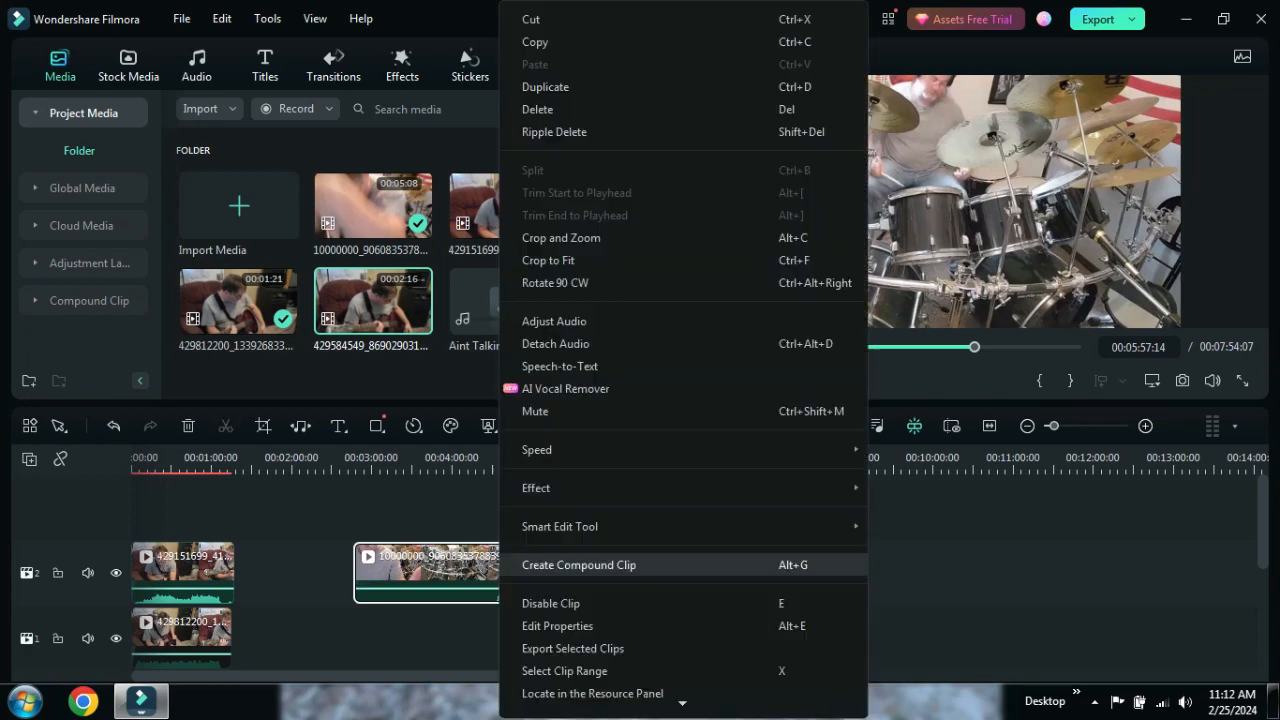
{"action": "left_click", "coordinate": [486, 520]}
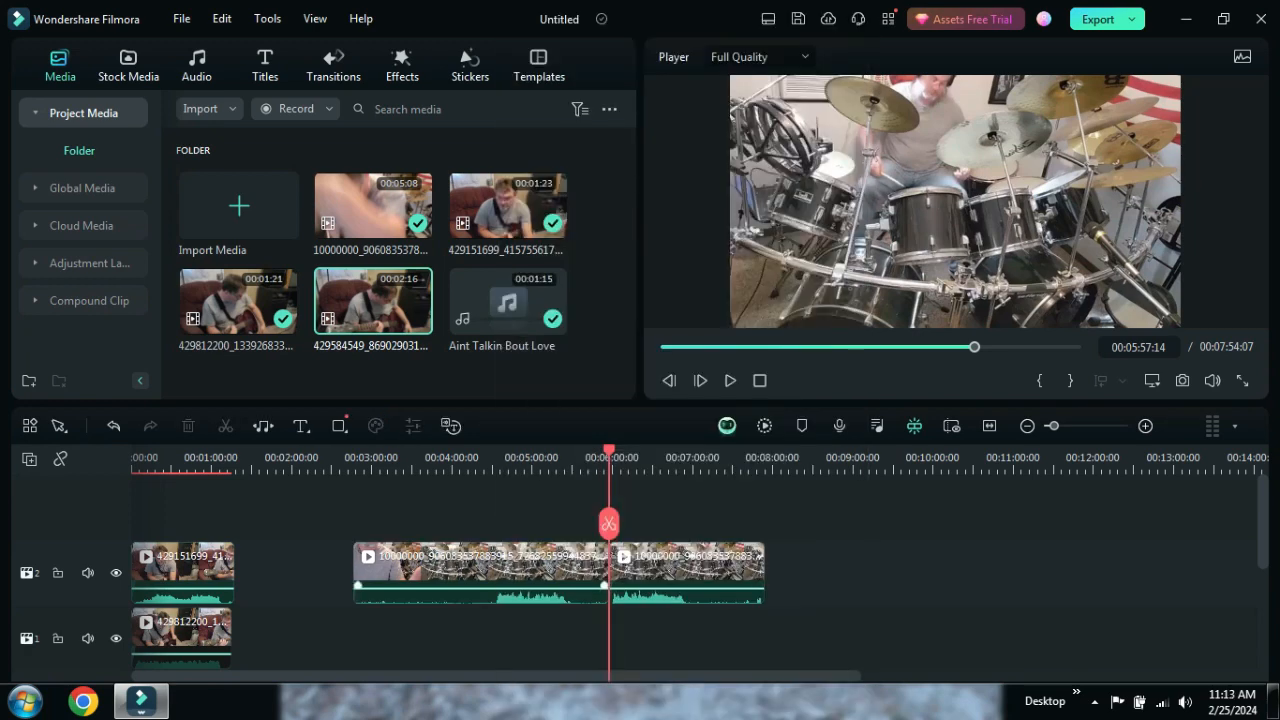
{"action": "left_click_drag", "start_coordinate": [549, 566], "coordinate": [516, 566]}
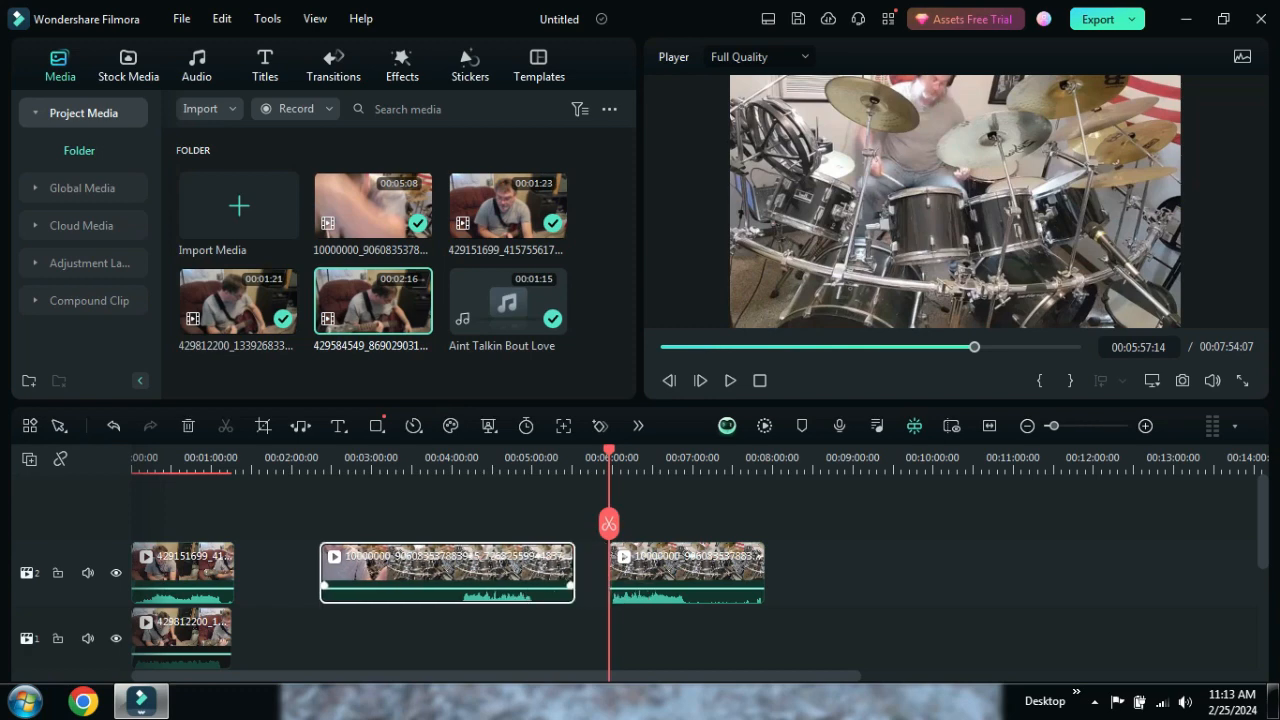
{"action": "right_click", "coordinate": [500, 566]}
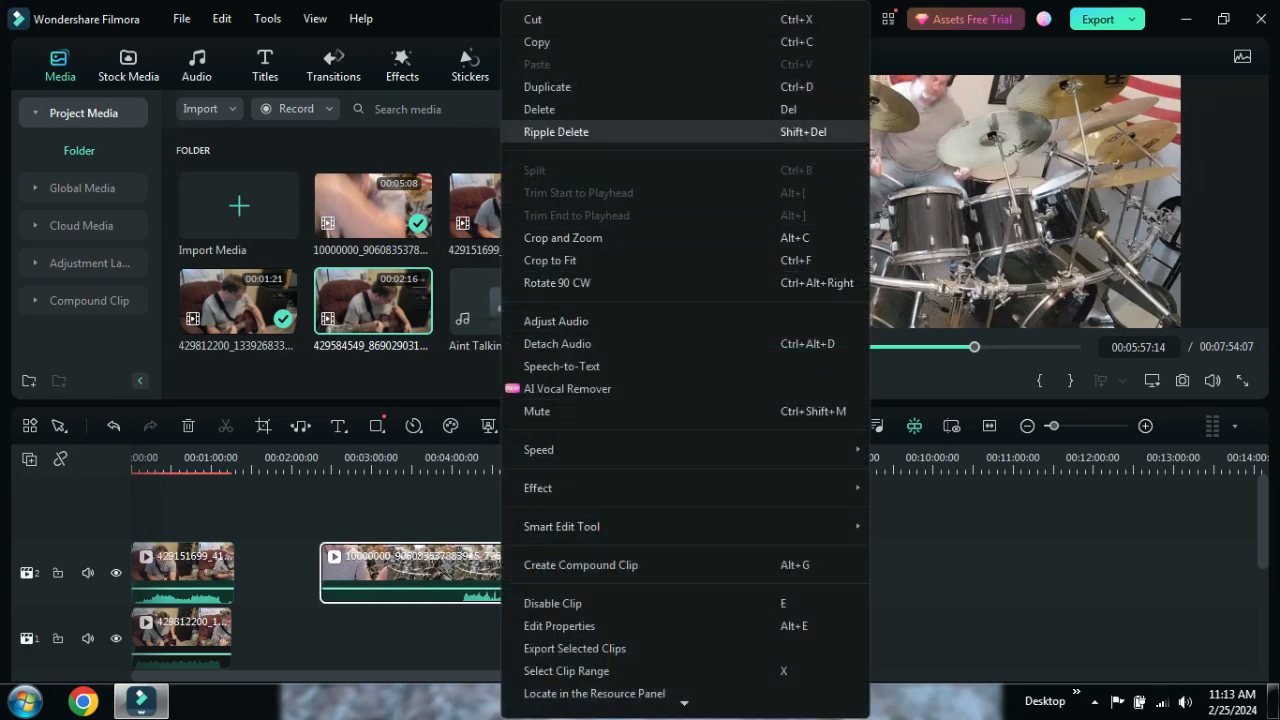
{"action": "left_click", "coordinate": [540, 109]}
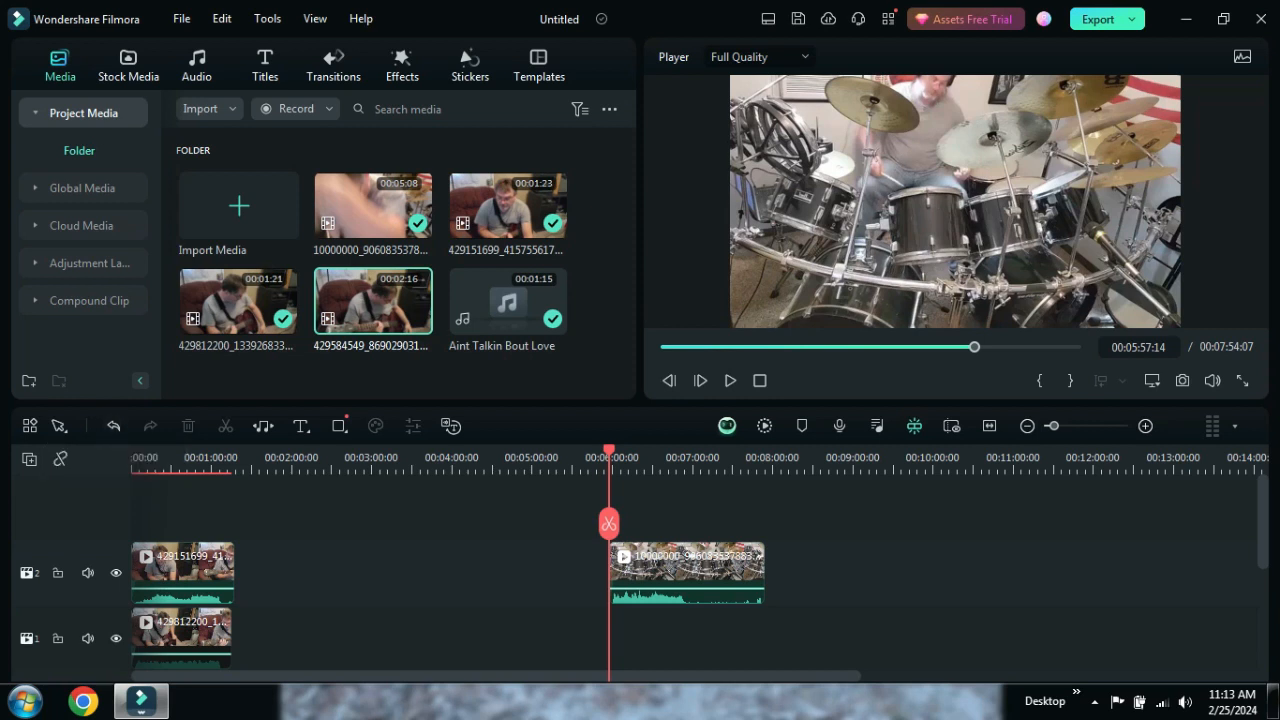
- Extend the remaining drum clip's start back to about 3:36 and trim it forward again to the playhead
{"action": "left_click", "coordinate": [687, 572]}
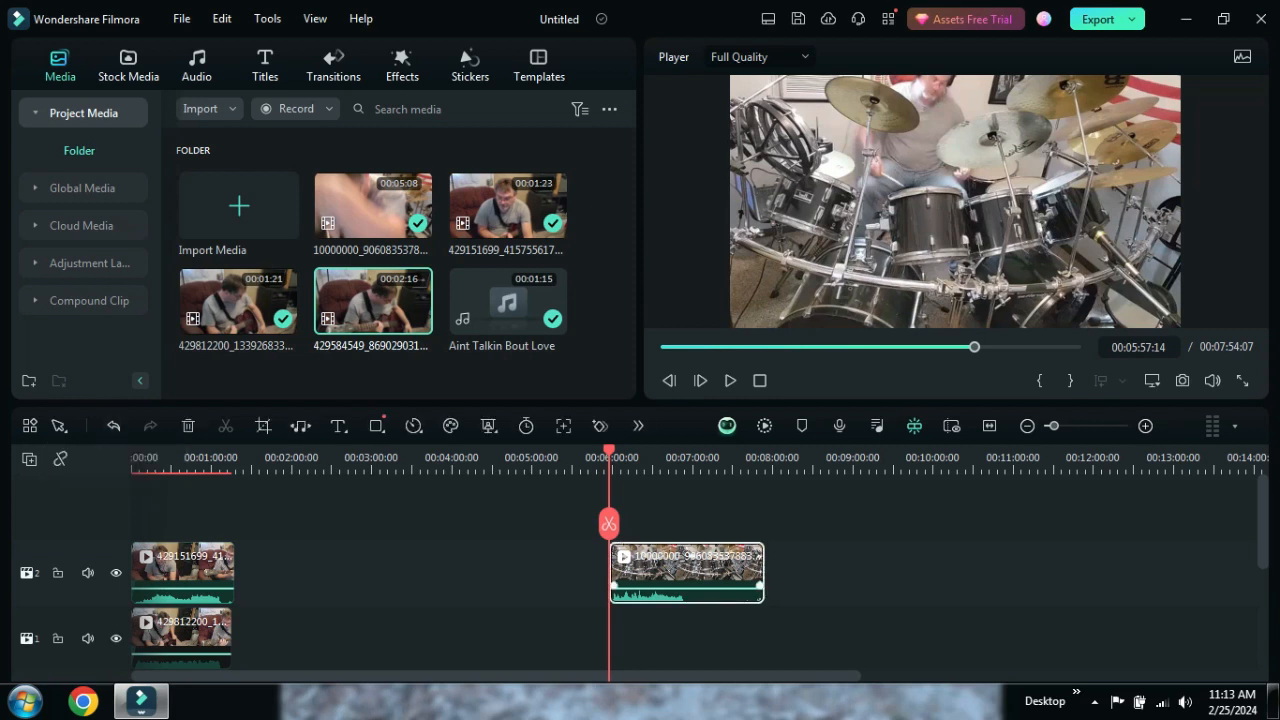
{"action": "left_click_drag", "start_coordinate": [612, 572], "coordinate": [420, 572]}
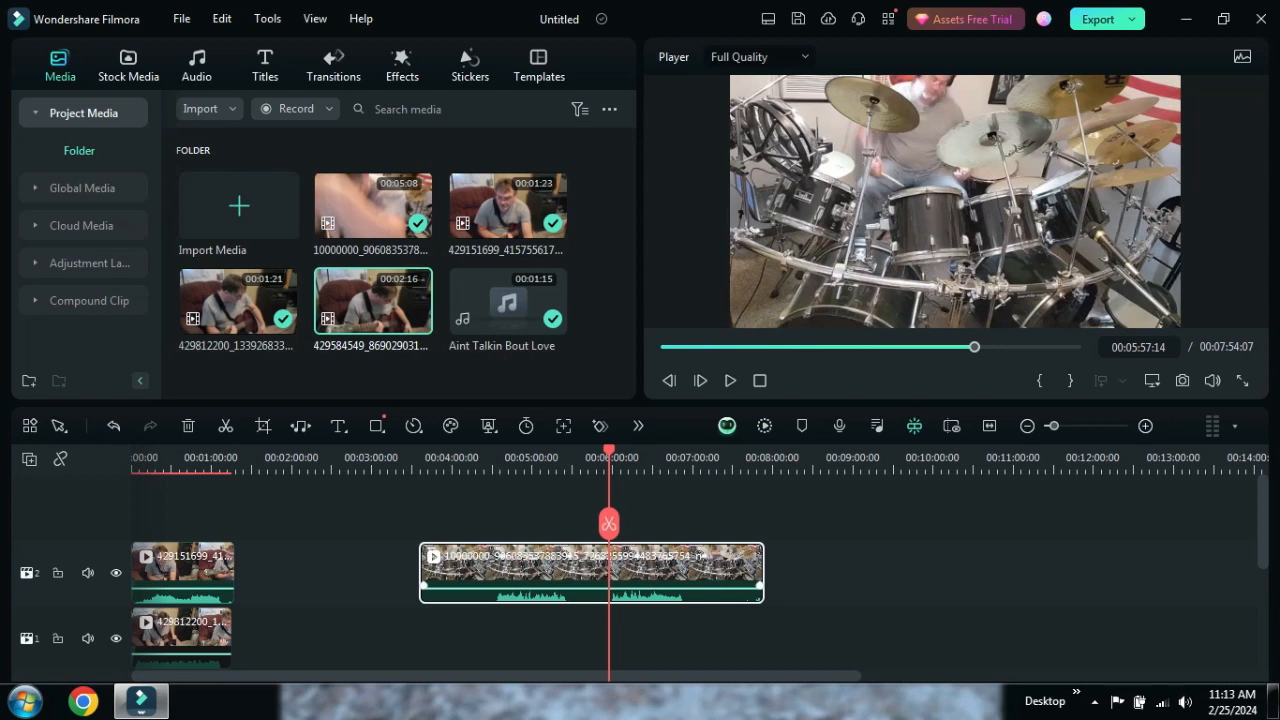
{"action": "left_click_drag", "start_coordinate": [421, 572], "coordinate": [608, 568]}
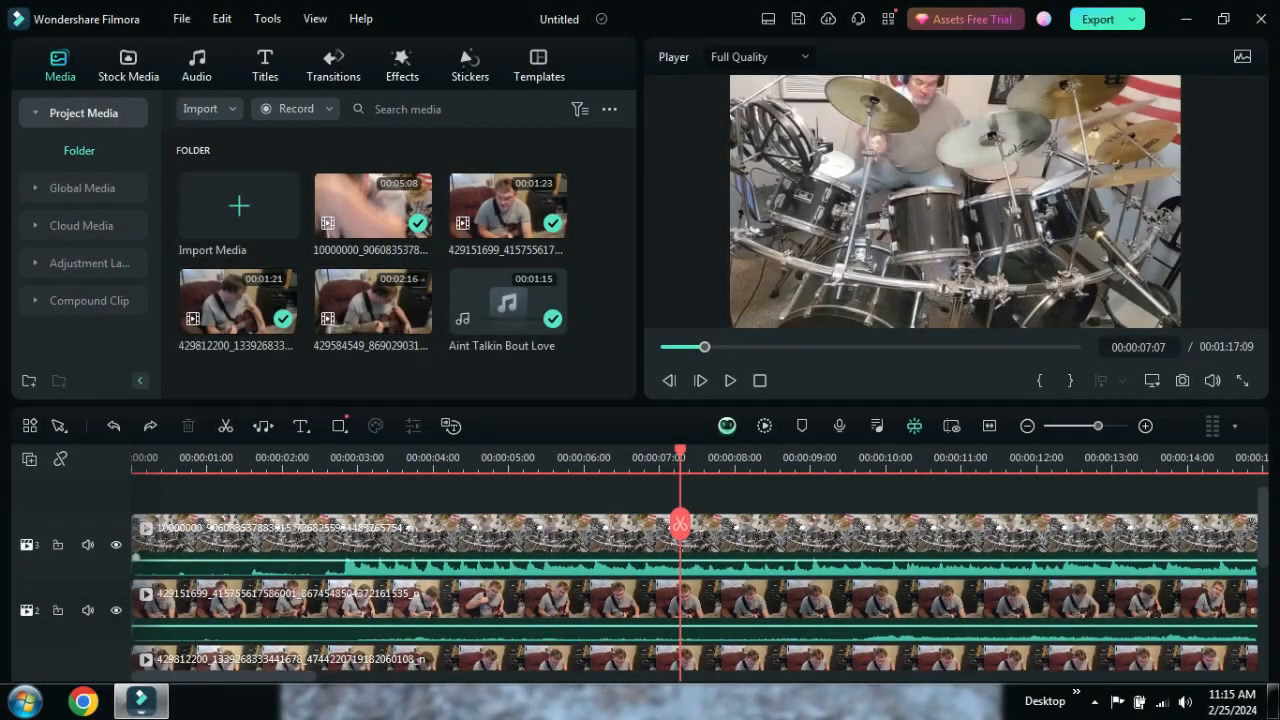
- Move the drum clip on video track 3 to start at about 5.3 seconds and play from 00:00:05:05 to check the sync
{"action": "left_click_drag", "start_coordinate": [564, 555], "coordinate": [966, 555]}
{"action": "scroll", "coordinate": [966, 555], "scroll_direction": "down", "scroll_amount": 3}
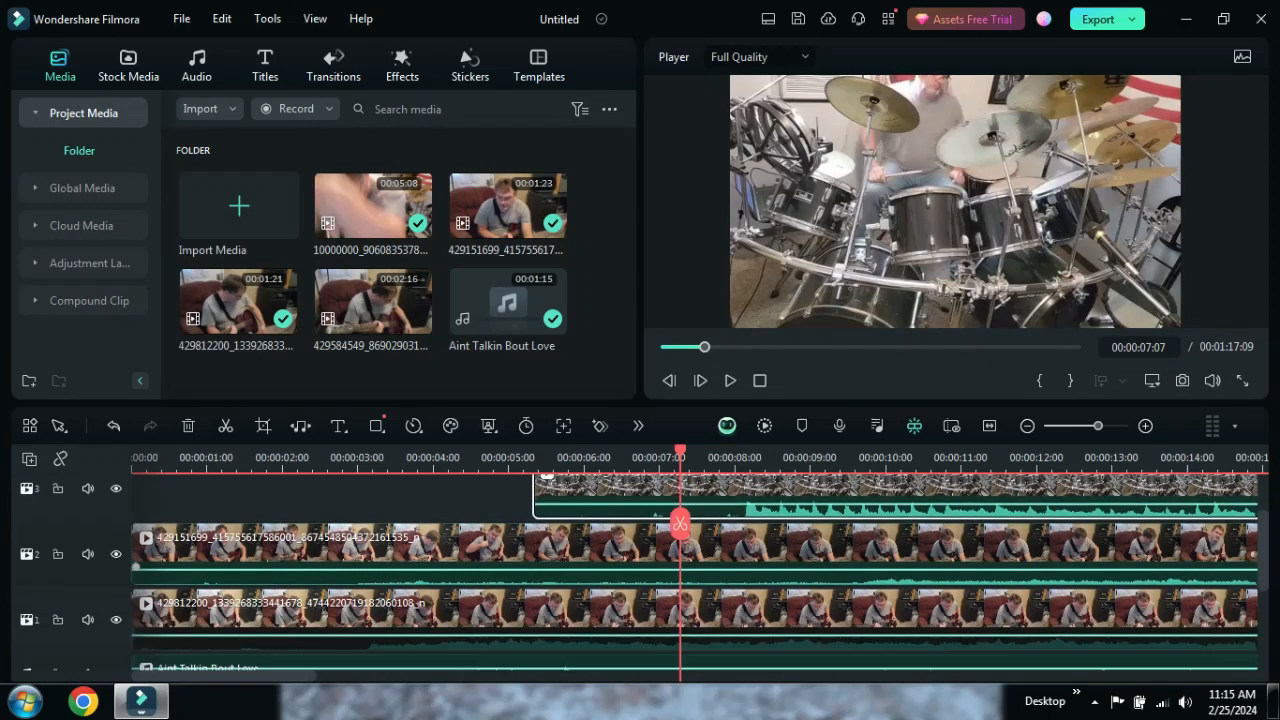
{"action": "scroll", "coordinate": [700, 573], "scroll_direction": "up", "scroll_amount": 3}
{"action": "left_click_drag", "start_coordinate": [680, 522], "coordinate": [523, 522]}
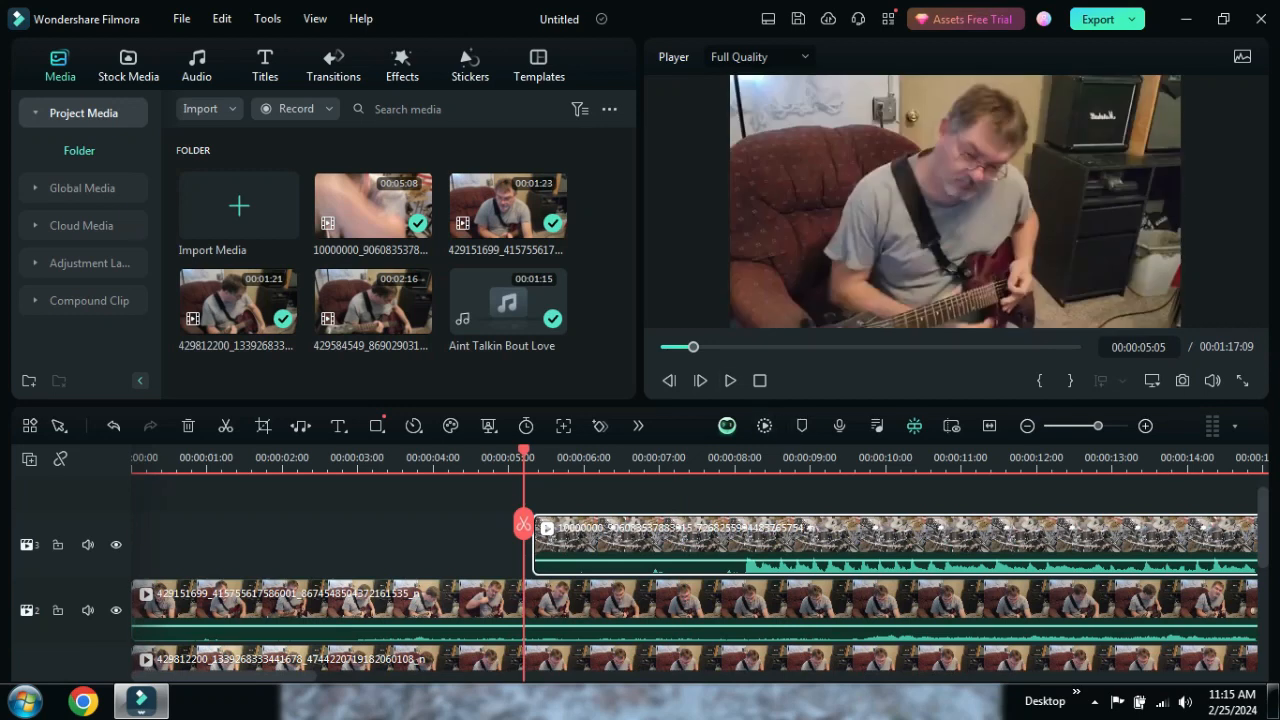
{"action": "left_click", "coordinate": [730, 380]}
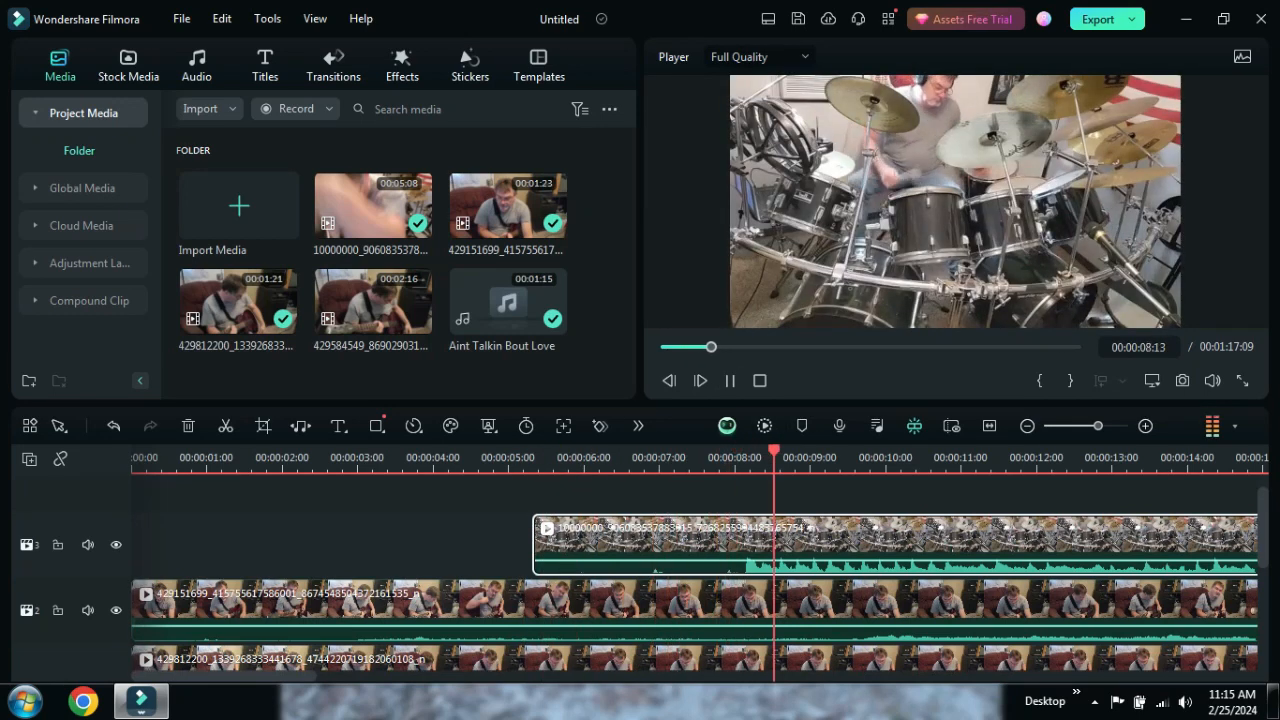
{"action": "key", "text": "space"}
- Shift the drum clip to start at about 7 seconds and play from about there to check the sync
{"action": "left_click_drag", "start_coordinate": [840, 543], "coordinate": [970, 543]}
{"action": "left_click", "coordinate": [689, 458]}
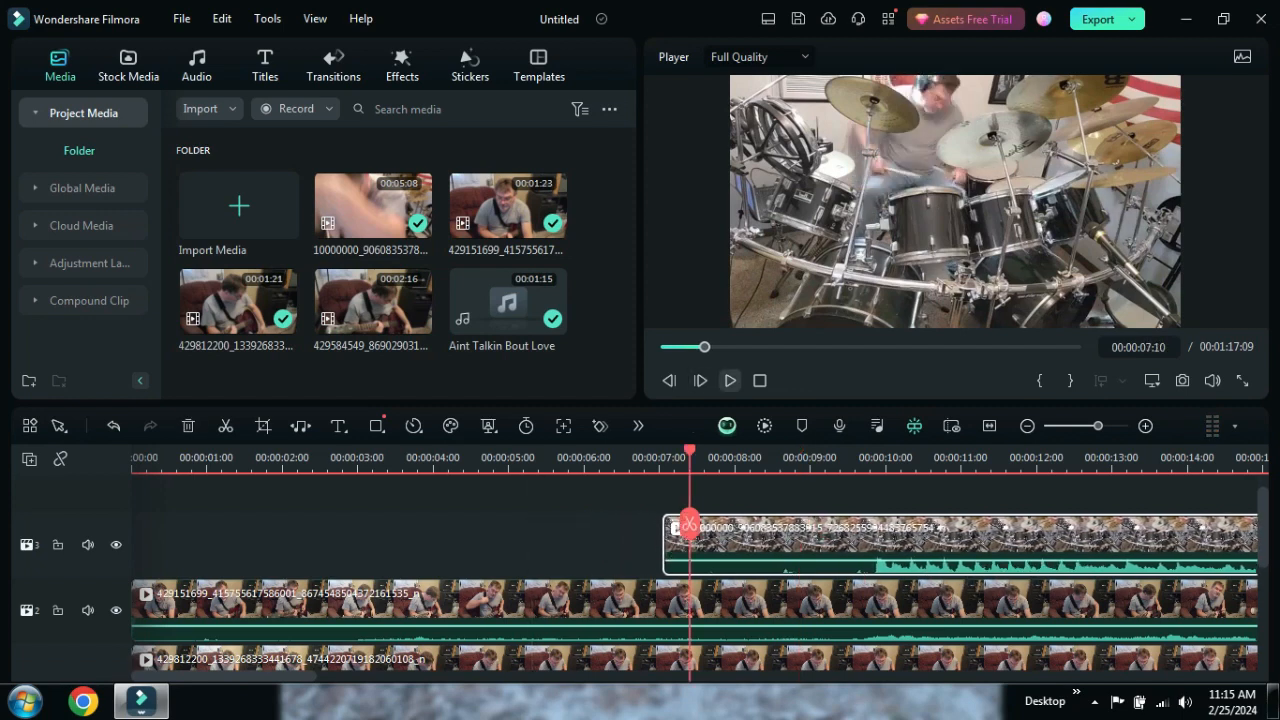
{"action": "key", "text": "space"}
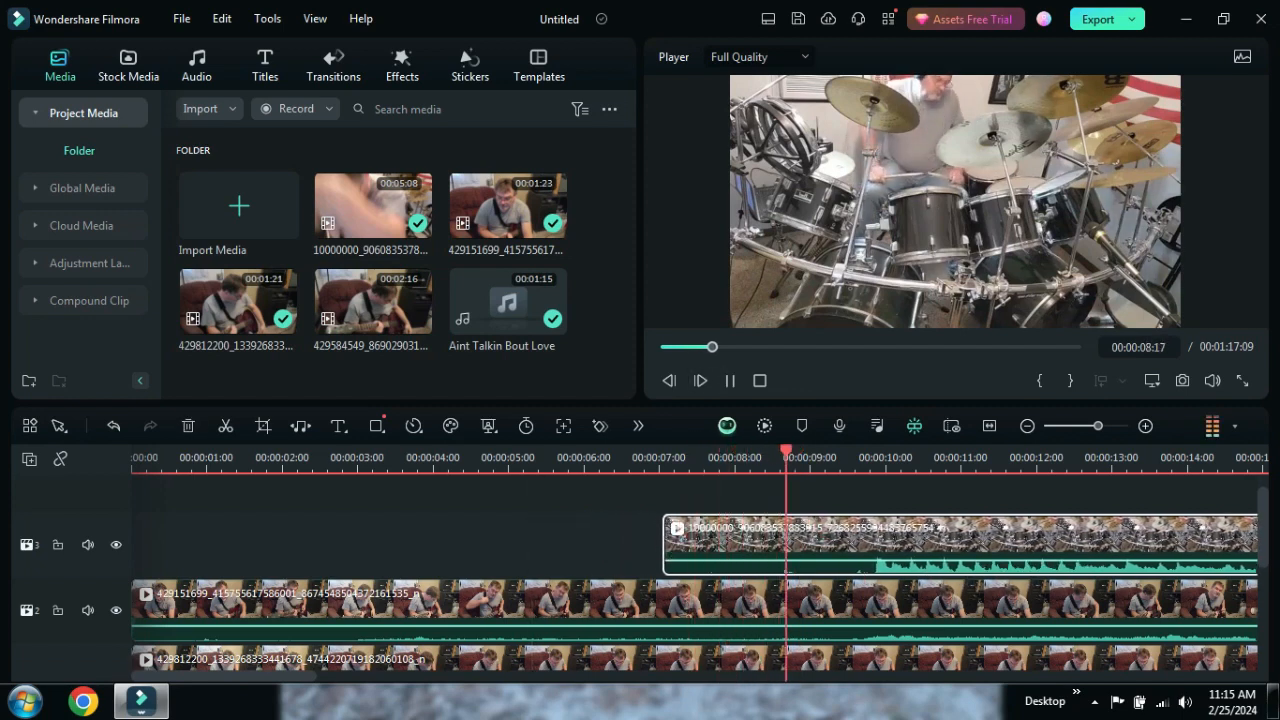
{"action": "key", "text": "space"}
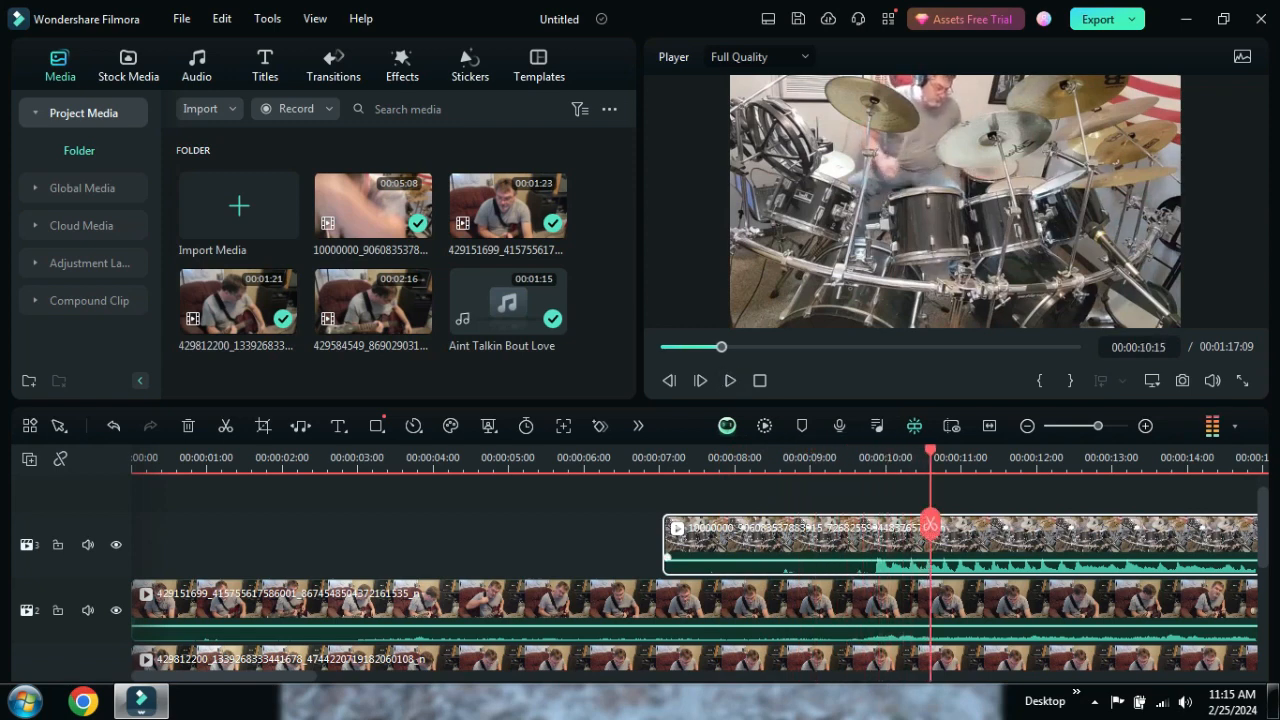
- Move the drum clip further along video track 3 so that it ends at about 00:01:10, using the guitar waveform's ending as reference
{"action": "left_click_drag", "start_coordinate": [858, 547], "coordinate": [1145, 545]}
{"action": "left_click_drag", "start_coordinate": [1098, 426], "coordinate": [1074, 426]}
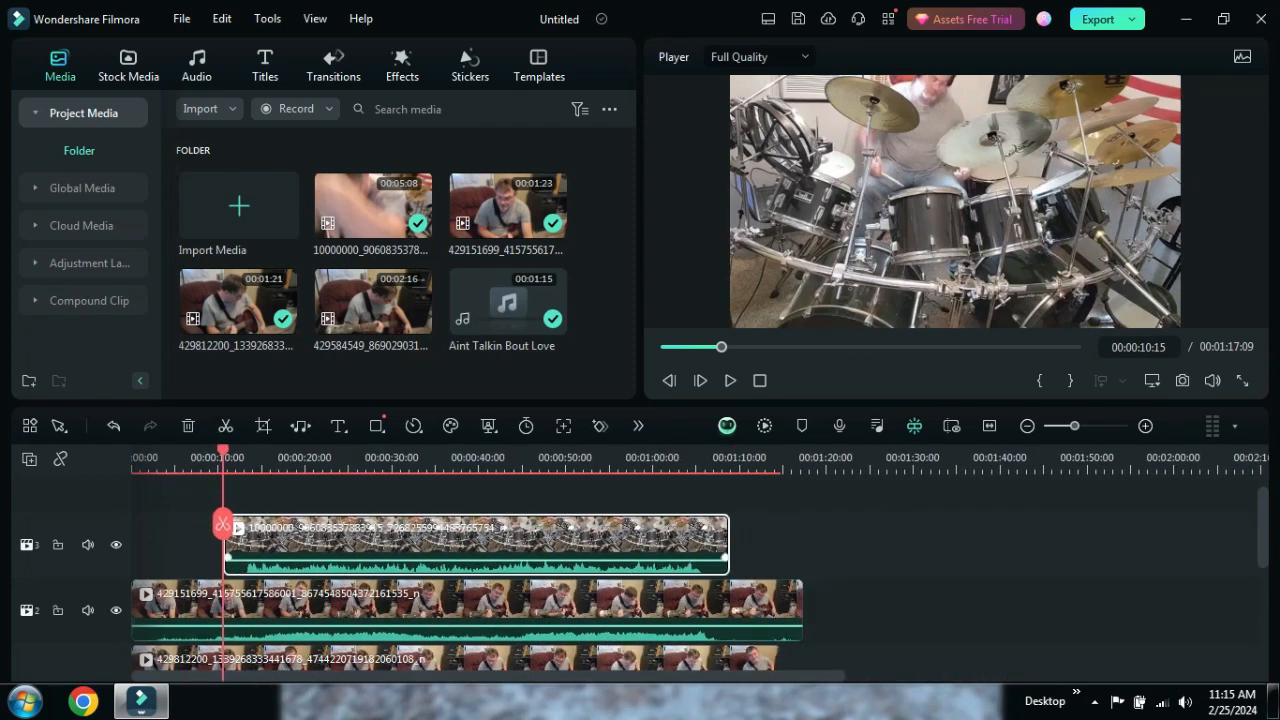
{"action": "left_click_drag", "start_coordinate": [622, 542], "coordinate": [622, 542]}
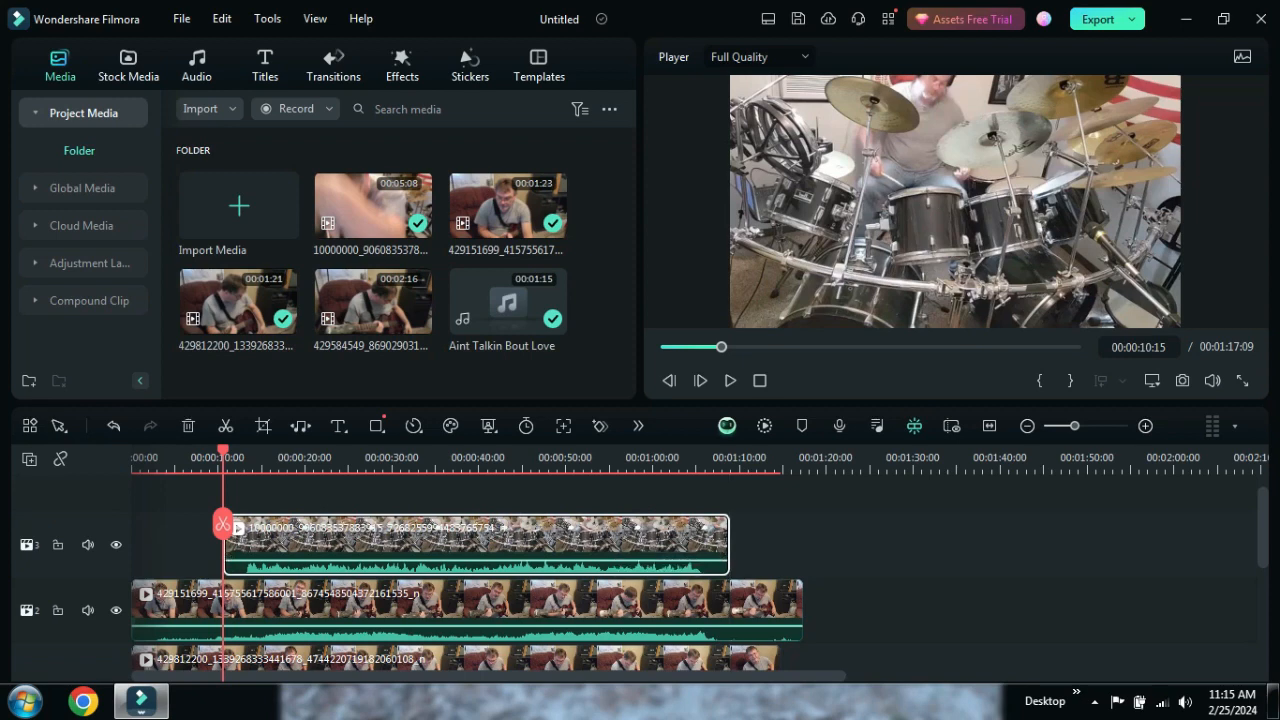
{"action": "left_click", "coordinate": [697, 458]}
{"action": "left_click_drag", "start_coordinate": [1074, 426], "coordinate": [1095, 426]}
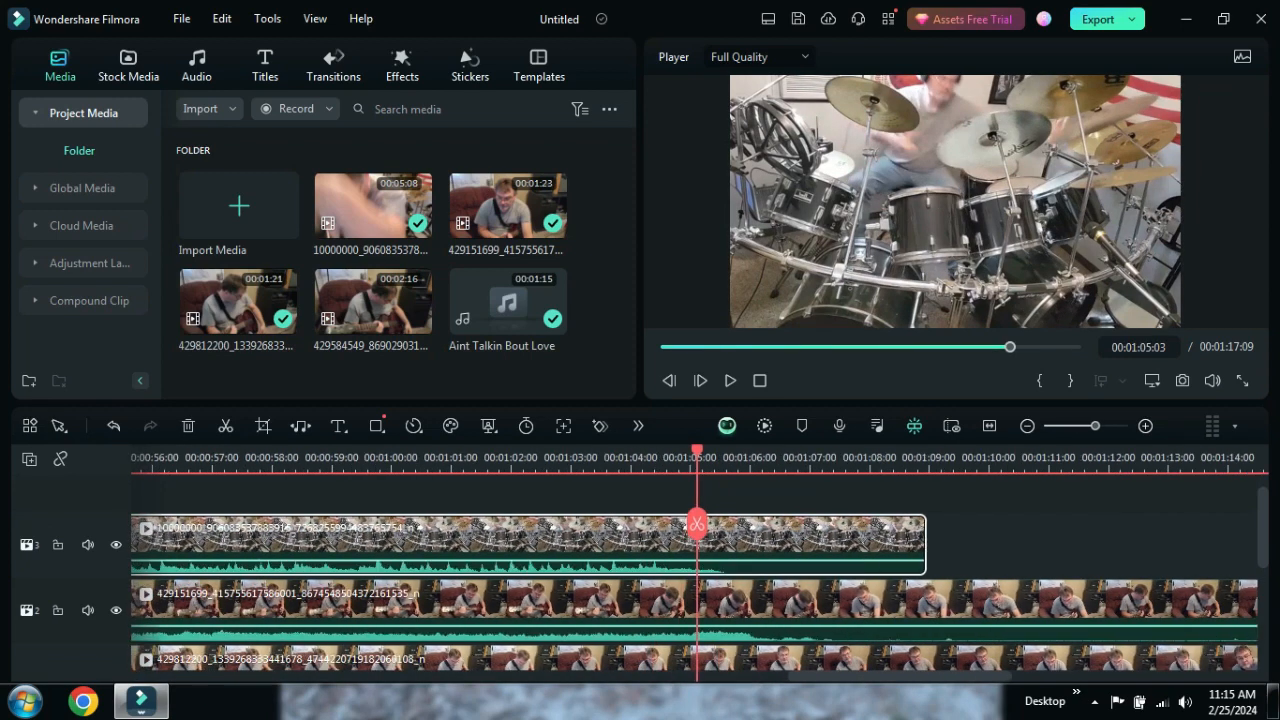
{"action": "left_click_drag", "start_coordinate": [926, 557], "coordinate": [1027, 557]}
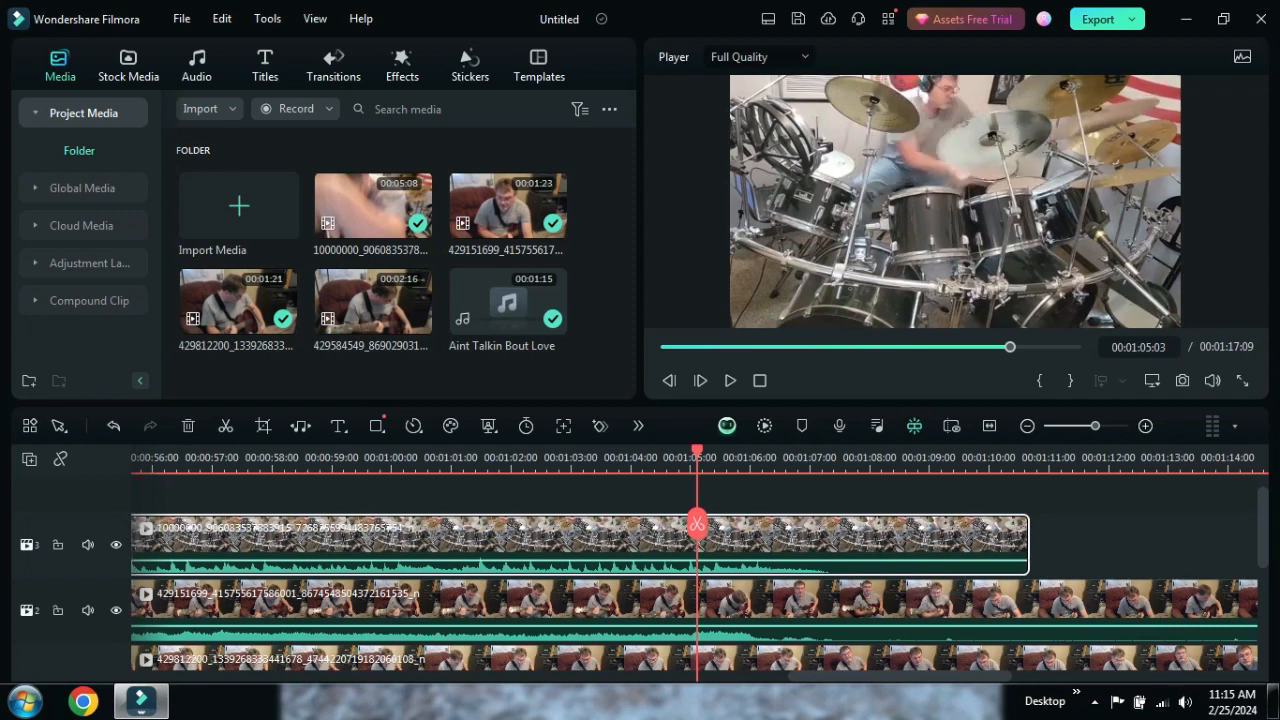
- Play the timeline from about 11 seconds to check the drum clip's sync with the song
{"action": "left_click_drag", "start_coordinate": [1095, 426], "coordinate": [1075, 426]}
{"action": "left_click", "coordinate": [603, 462]}
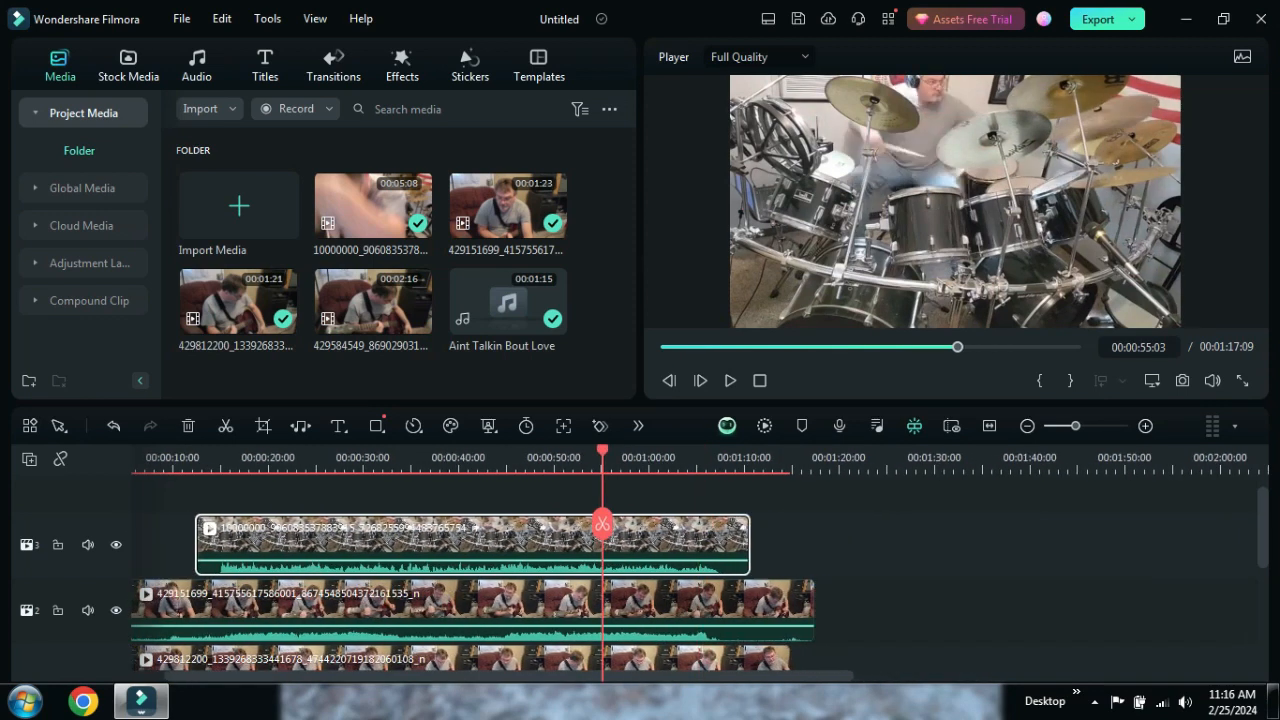
{"action": "left_click", "coordinate": [181, 462]}
{"action": "key", "text": "space"}
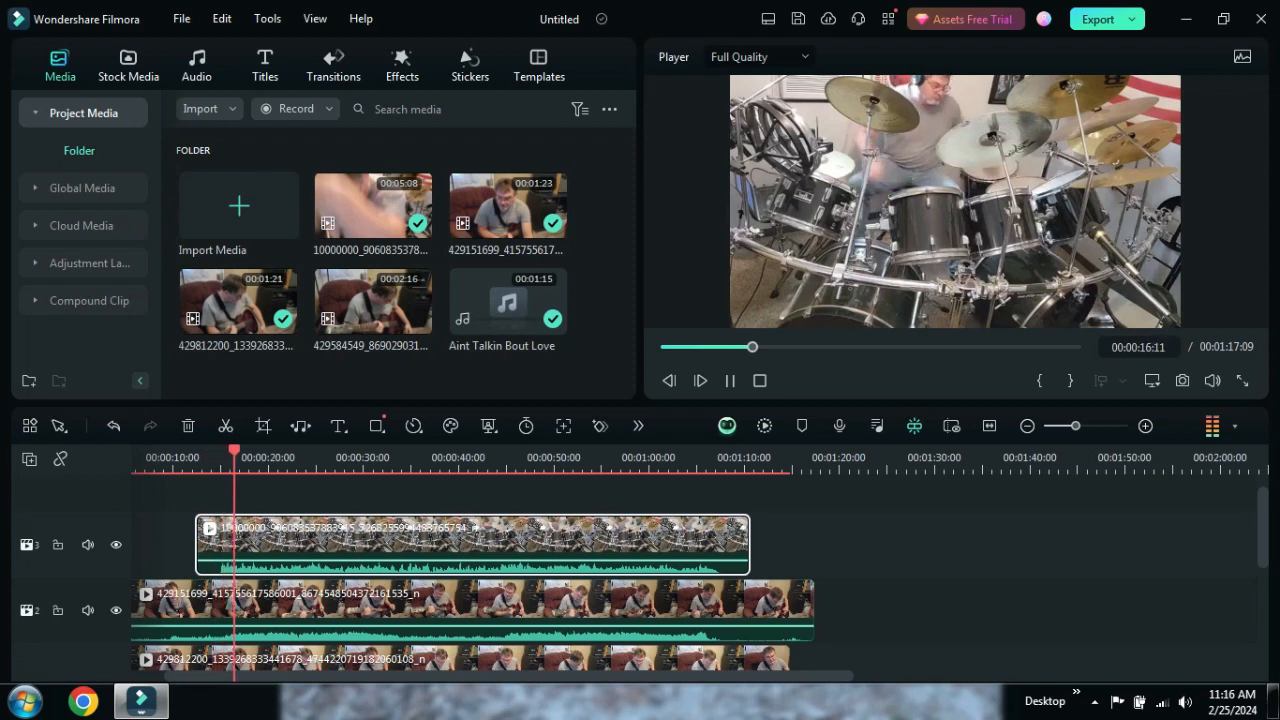
{"action": "key", "text": "space"}
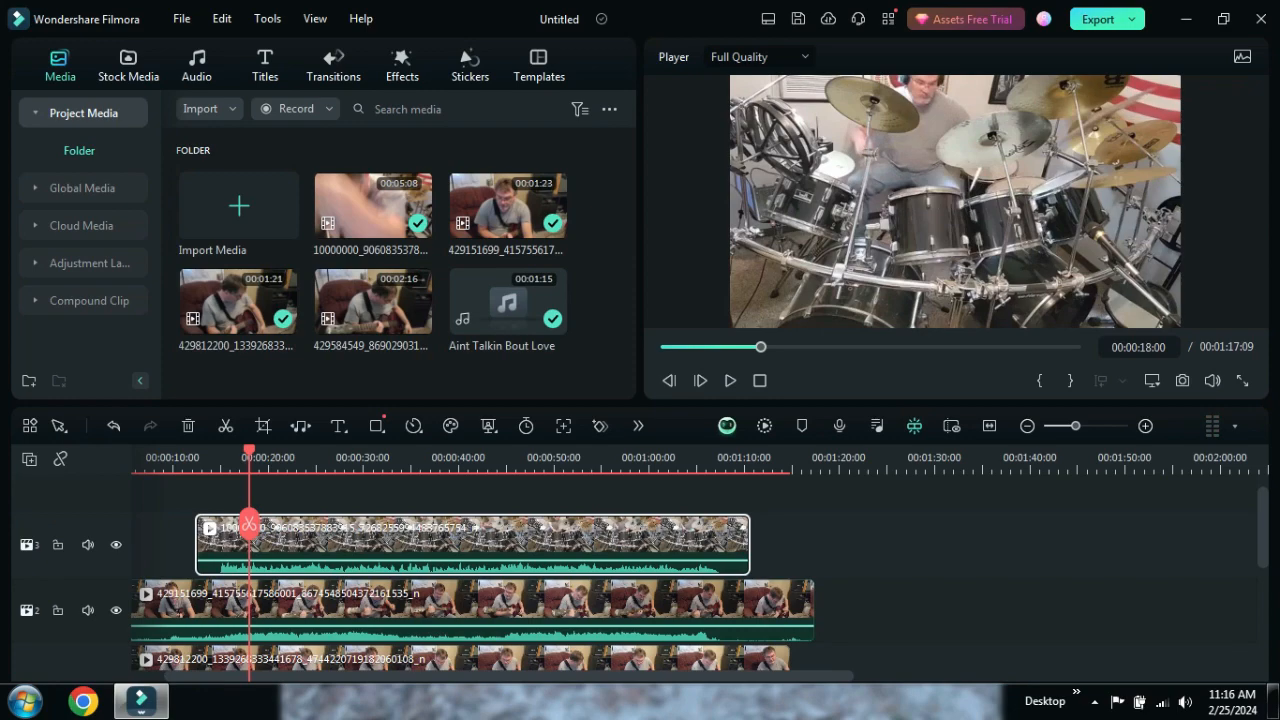
- Shift the drum clip about 0.2 seconds earlier and play from about 14.5 seconds to check the sync
{"action": "scroll", "coordinate": [250, 525], "scroll_direction": "up", "scroll_amount": 5}
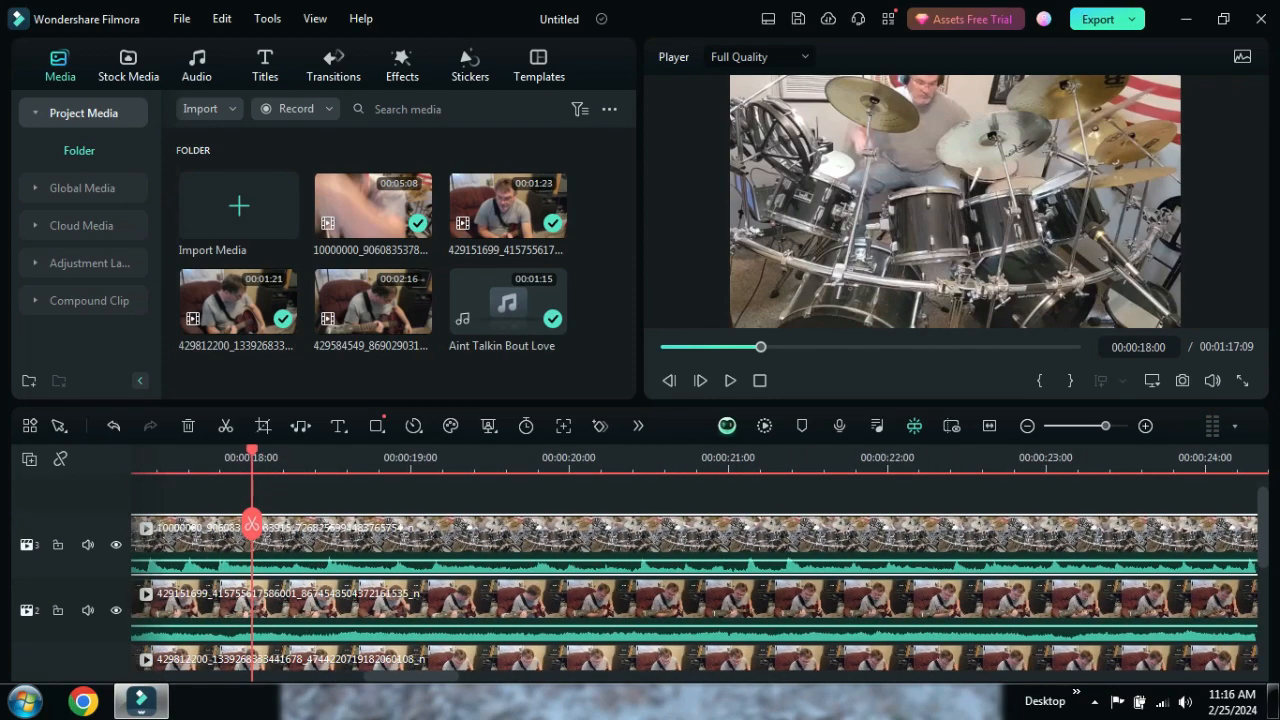
{"action": "left_click_drag", "start_coordinate": [411, 676], "coordinate": [359, 676]}
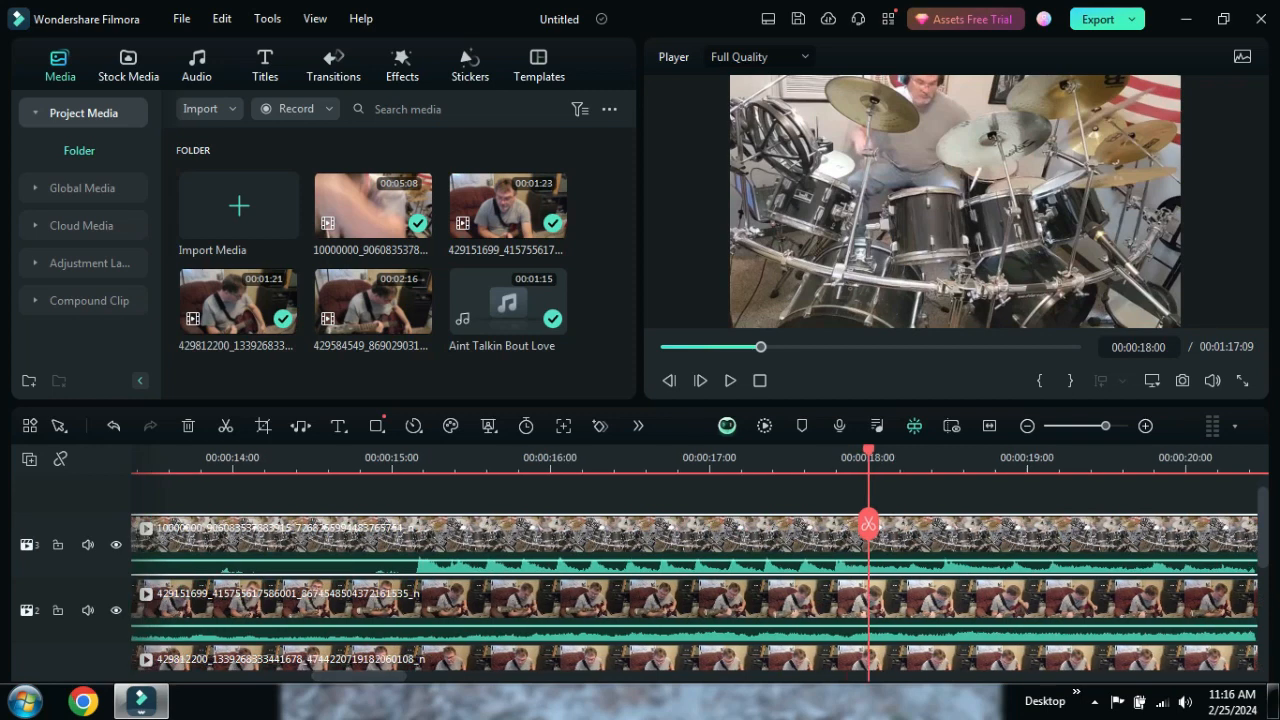
{"action": "left_click_drag", "start_coordinate": [776, 534], "coordinate": [748, 534]}
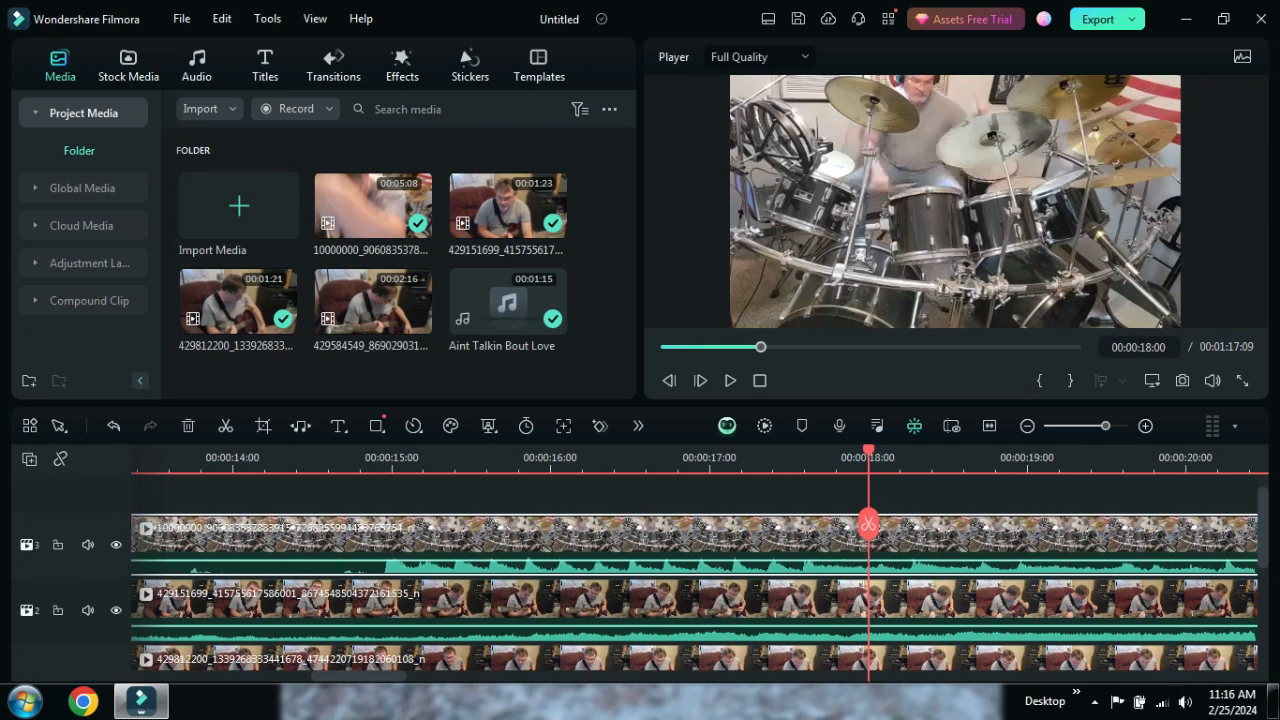
{"action": "left_click", "coordinate": [321, 459]}
{"action": "key", "text": "space"}
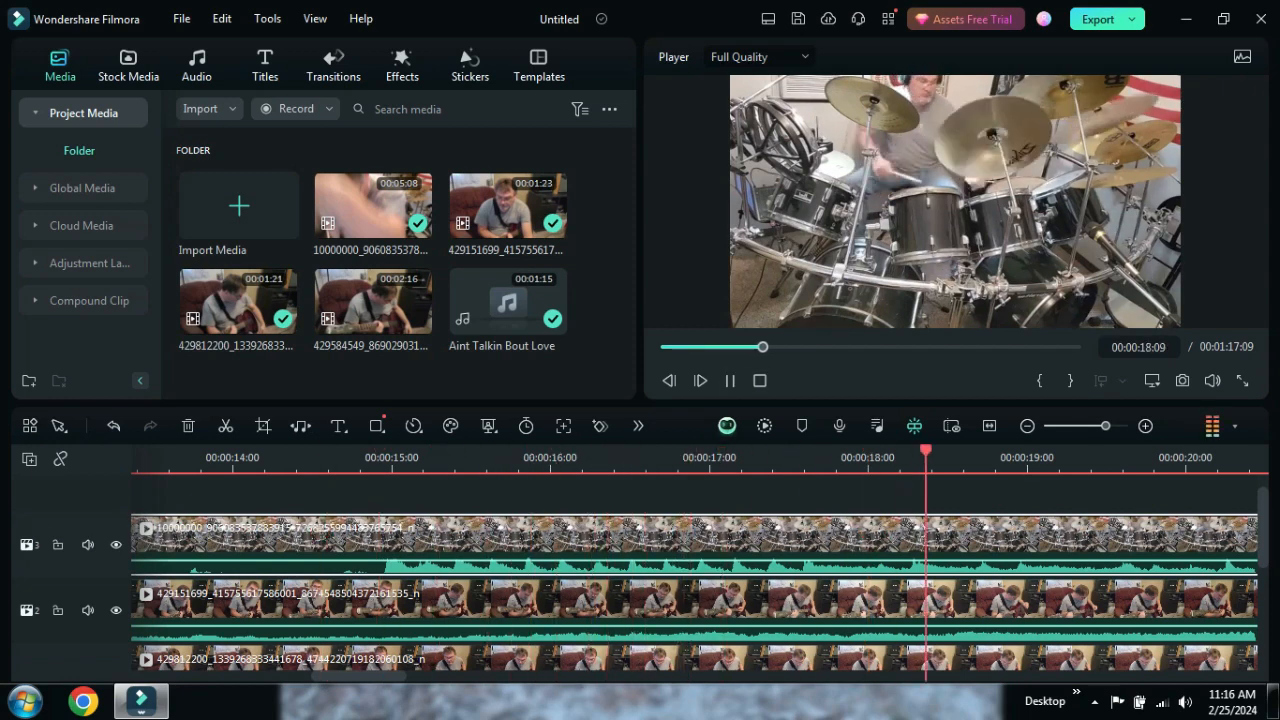
{"action": "key", "text": "space"}
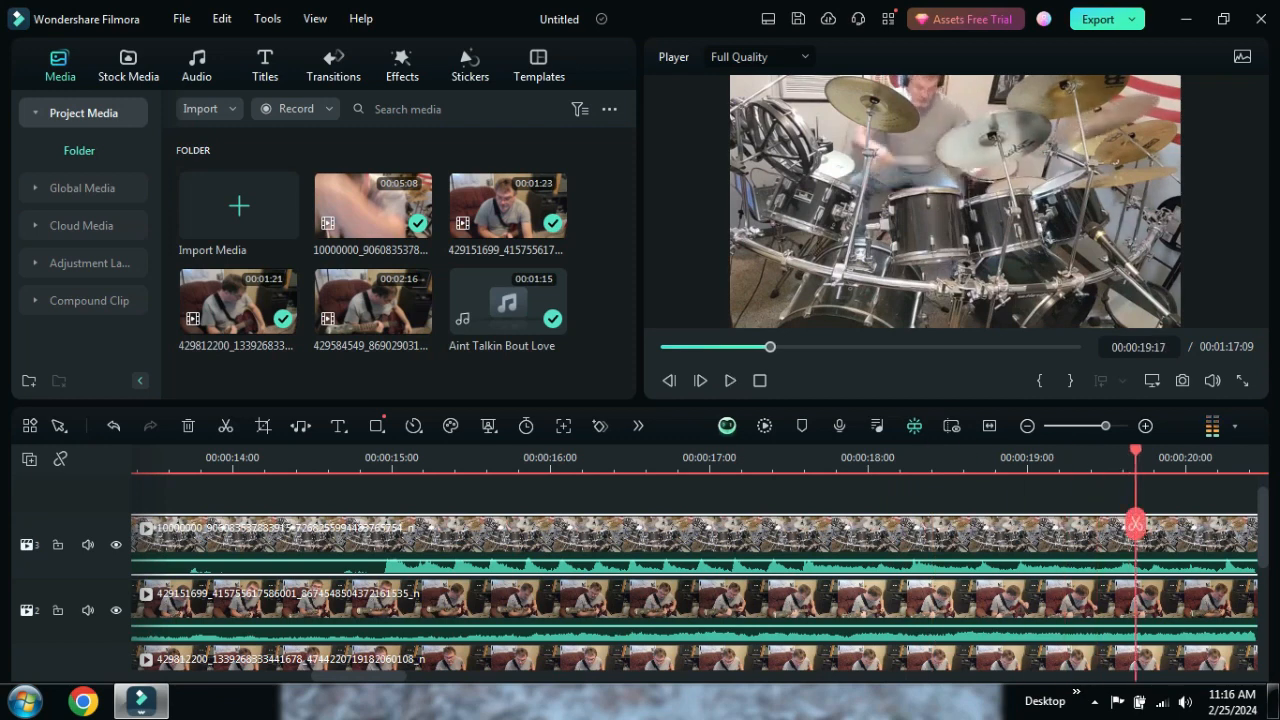
- Nudge the drum clip another 0.15 seconds or so earlier and replay the section from 00:00:14:13
{"action": "left_click_drag", "start_coordinate": [773, 541], "coordinate": [747, 541]}
{"action": "left_click_drag", "start_coordinate": [1135, 523], "coordinate": [314, 523]}
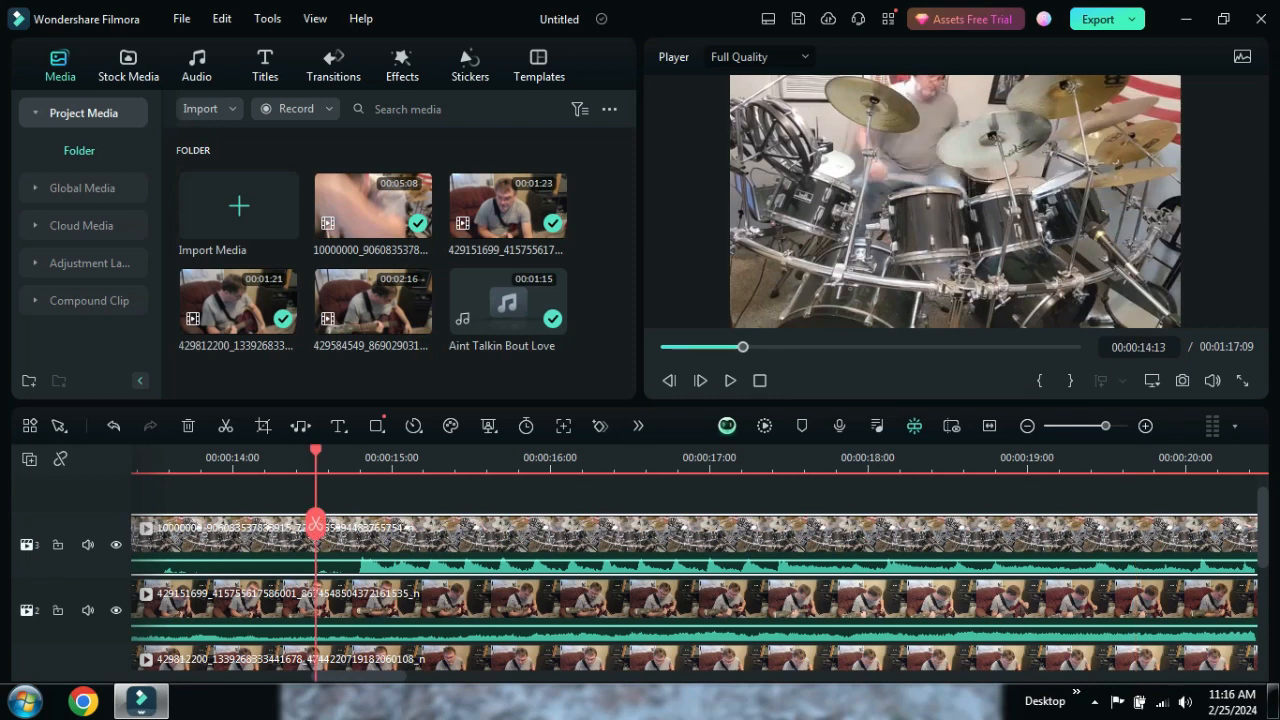
{"action": "left_click", "coordinate": [730, 380]}
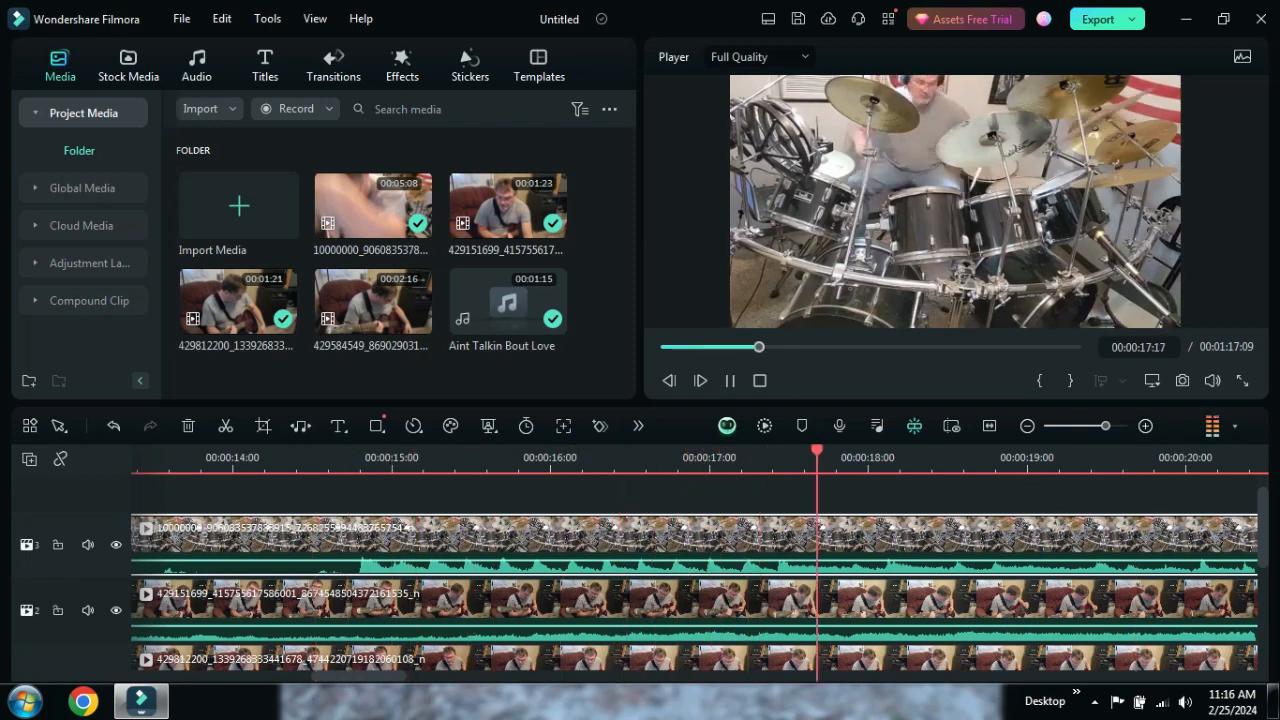
{"action": "key", "text": "space"}
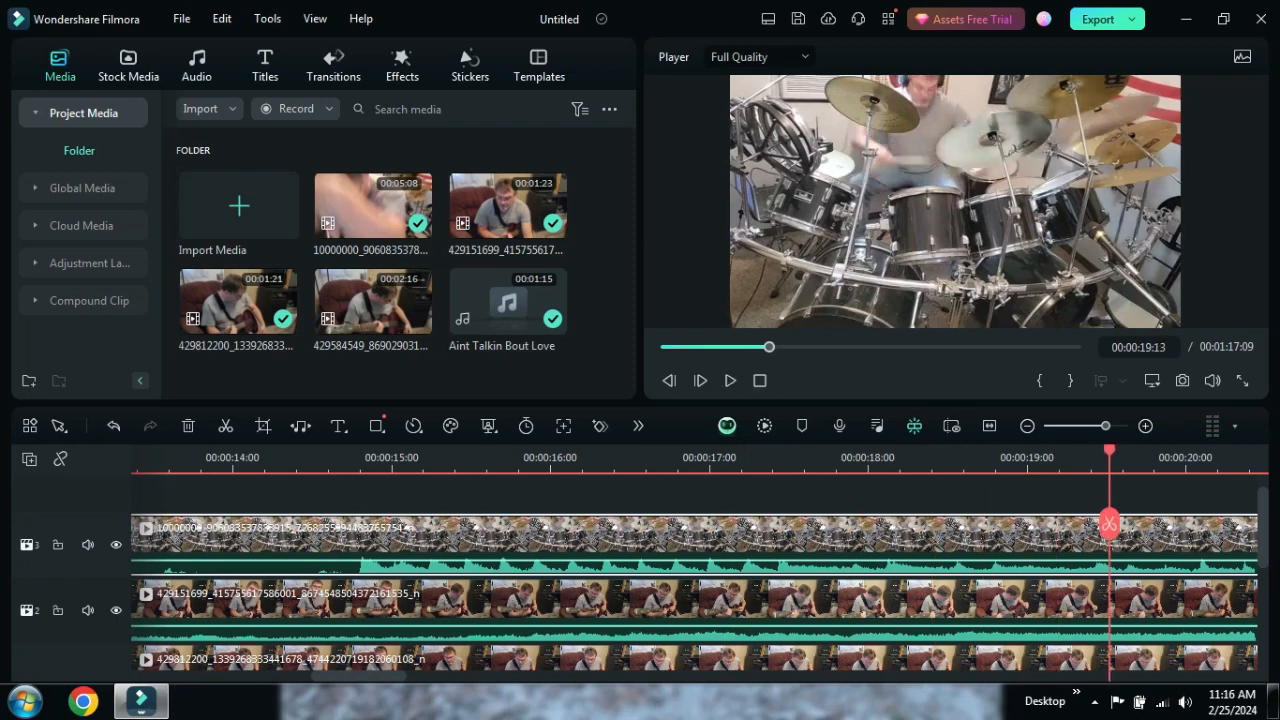
- Mute the drum clip on video track 3 and the 429151699 guitar clip on video track 2
{"action": "right_click", "coordinate": [621, 541]}
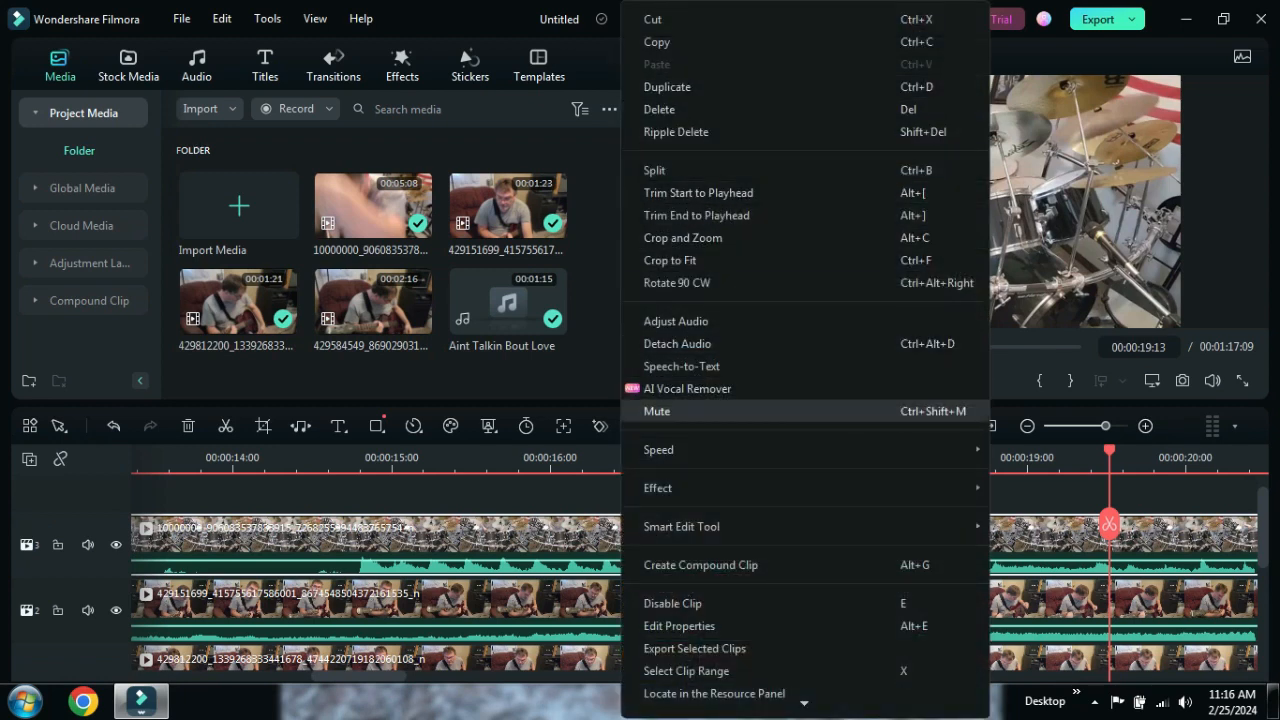
{"action": "left_click", "coordinate": [660, 411]}
{"action": "right_click", "coordinate": [599, 617]}
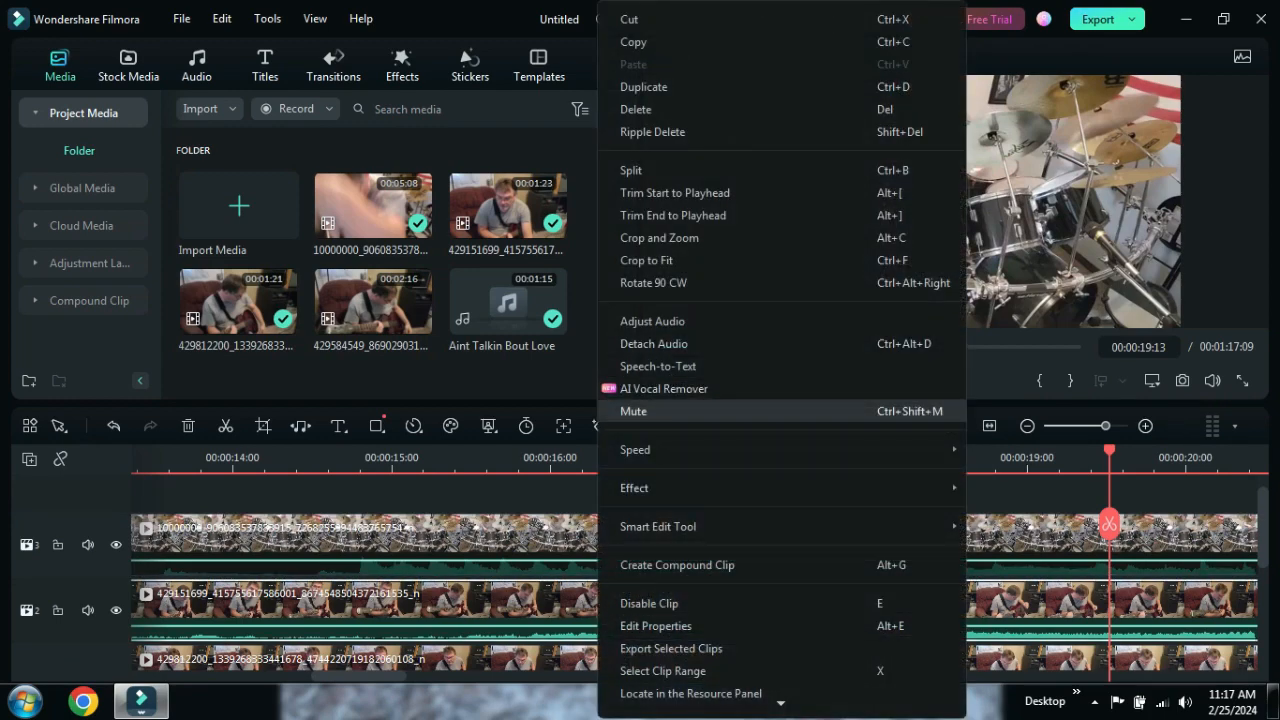
{"action": "left_click", "coordinate": [660, 411]}
{"action": "scroll", "coordinate": [700, 570], "scroll_direction": "down", "scroll_amount": 2}
{"action": "scroll", "coordinate": [700, 570], "scroll_direction": "down", "scroll_amount": 1}
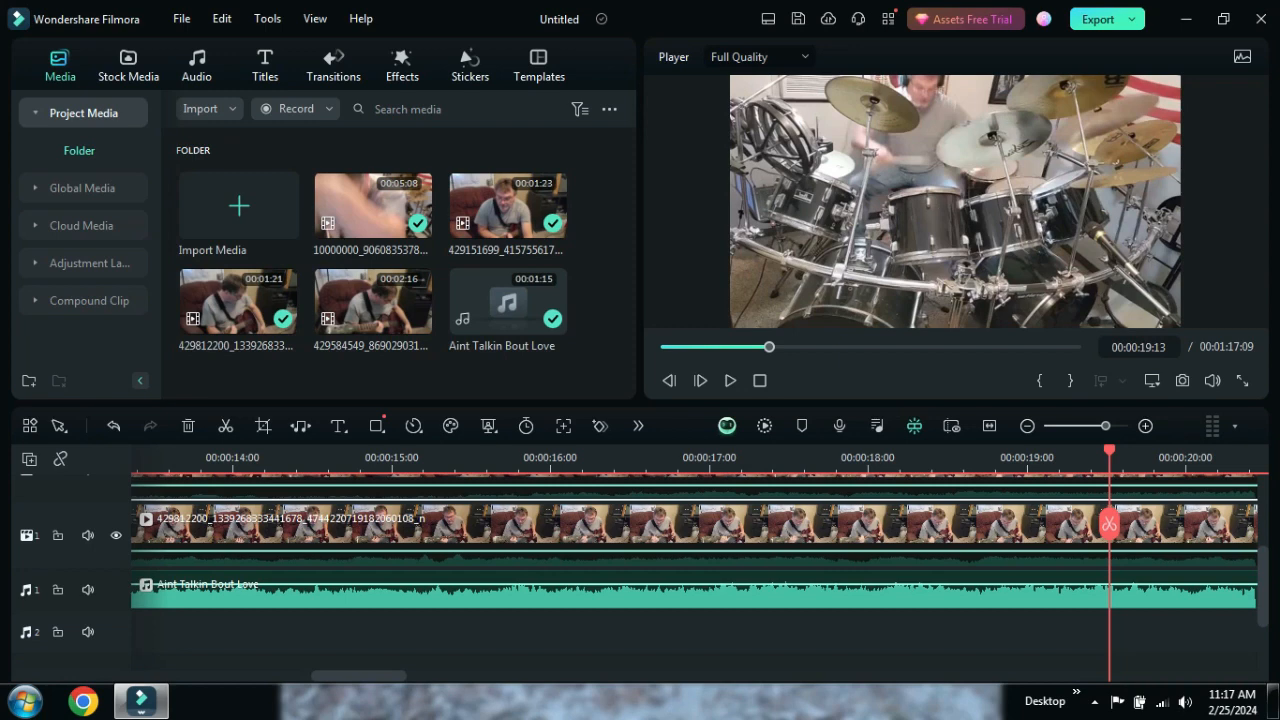
{"action": "scroll", "coordinate": [700, 570], "scroll_direction": "up", "scroll_amount": 3}
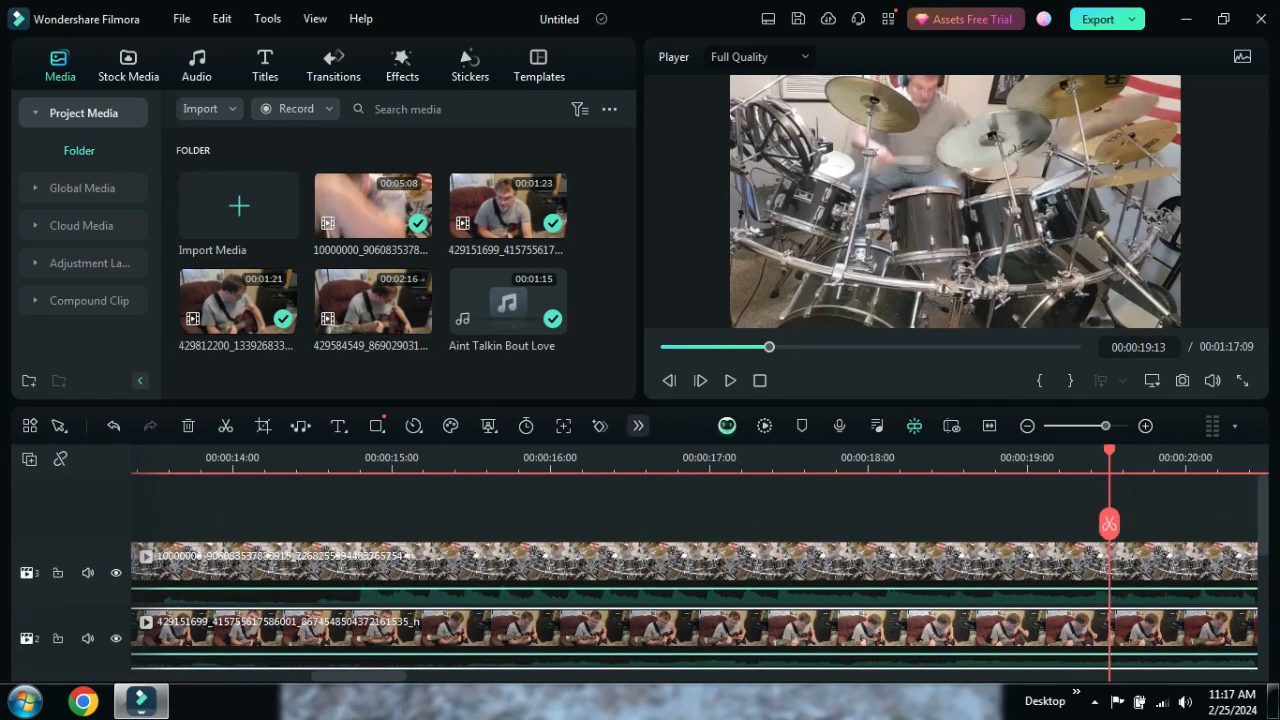
- Stop playback and extend the start of the drum clip on video track 3 back to the beginning of the timeline
{"action": "left_click", "coordinate": [760, 381]}
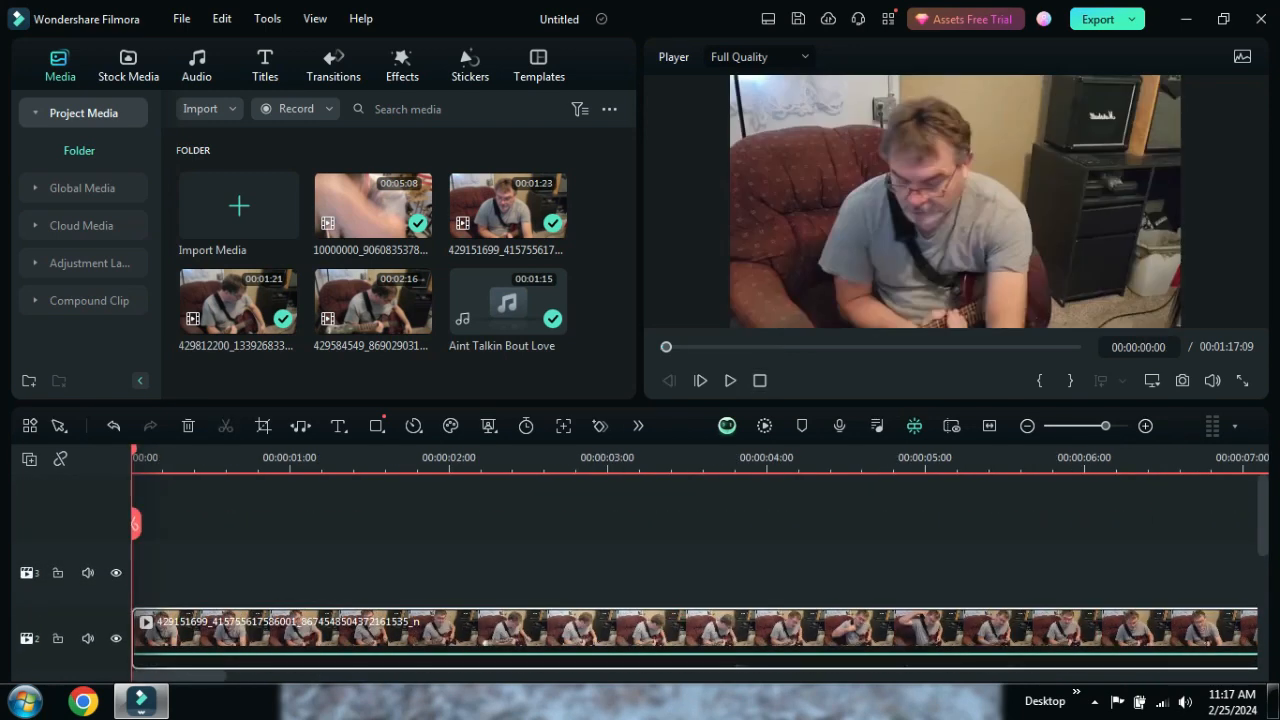
{"action": "left_click", "coordinate": [1027, 426]}
{"action": "left_click", "coordinate": [1027, 426]}
{"action": "left_click", "coordinate": [1027, 426]}
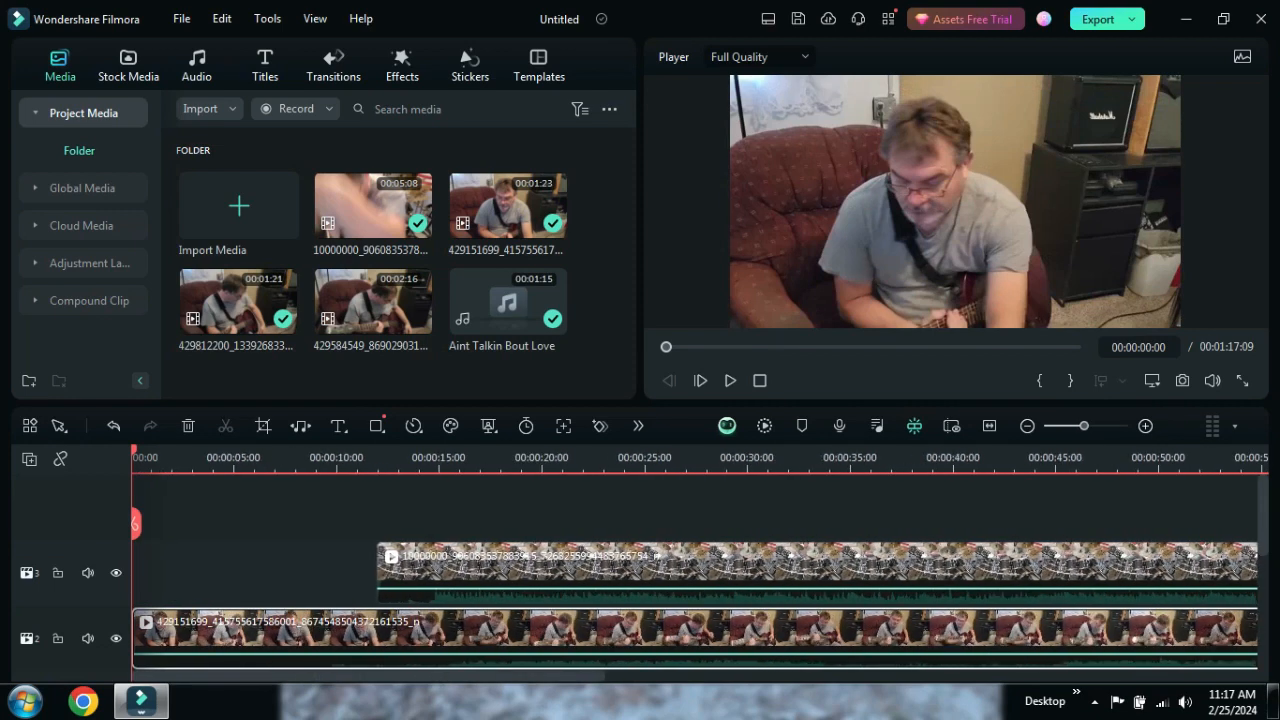
{"action": "left_click", "coordinate": [740, 570]}
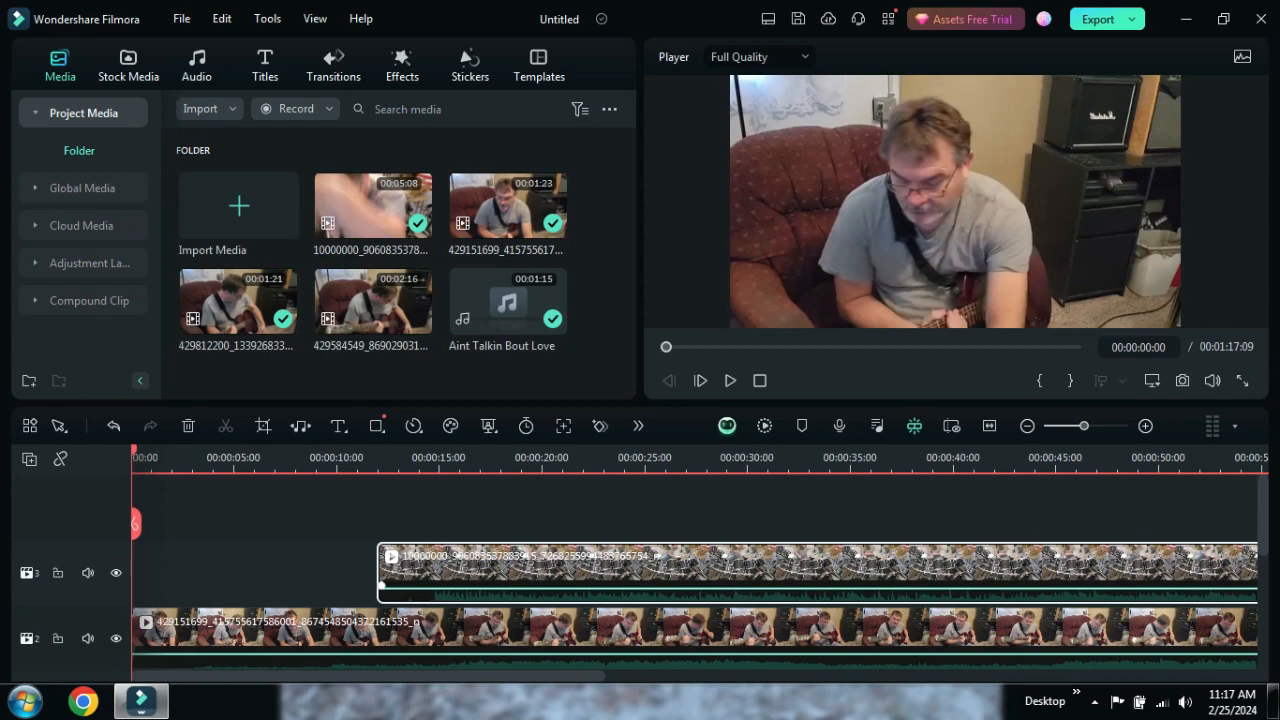
{"action": "left_click_drag", "start_coordinate": [380, 570], "coordinate": [133, 572]}
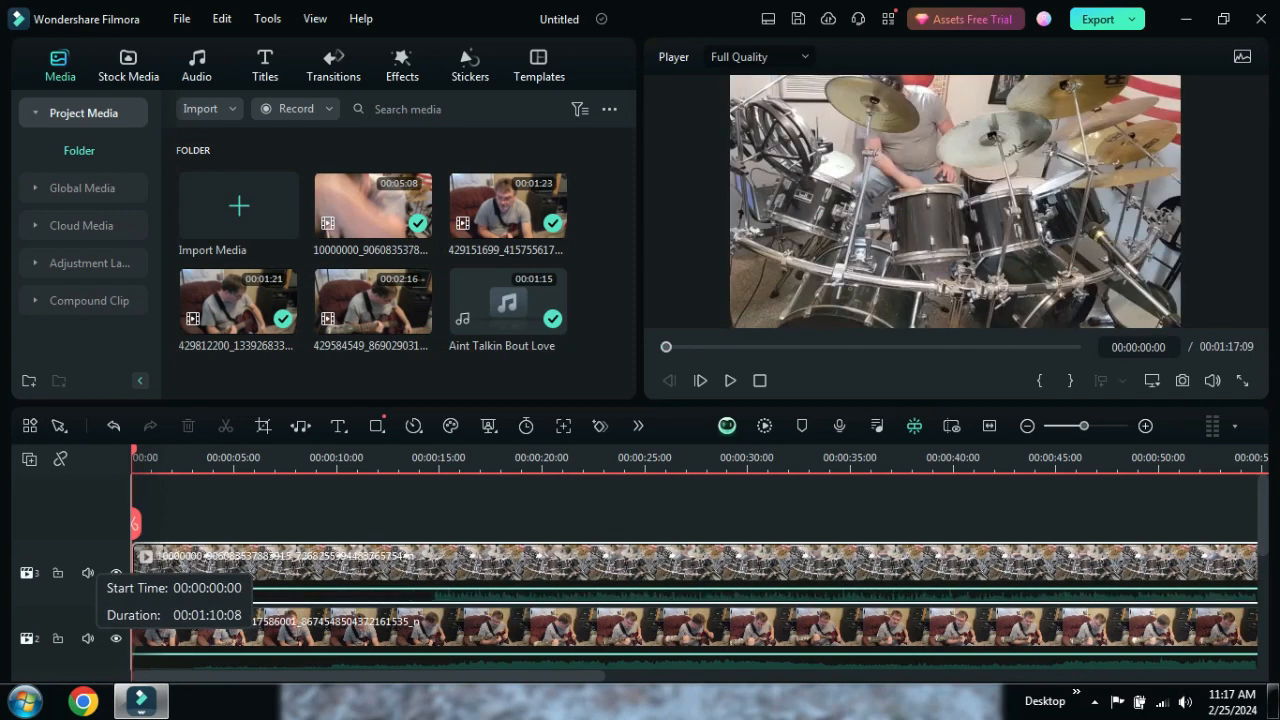
- Look over the drum and guitar clips on the video tracks and the Aint Talkin Bout Love audio track
{"action": "scroll", "coordinate": [140, 572], "scroll_direction": "down", "scroll_amount": 2}
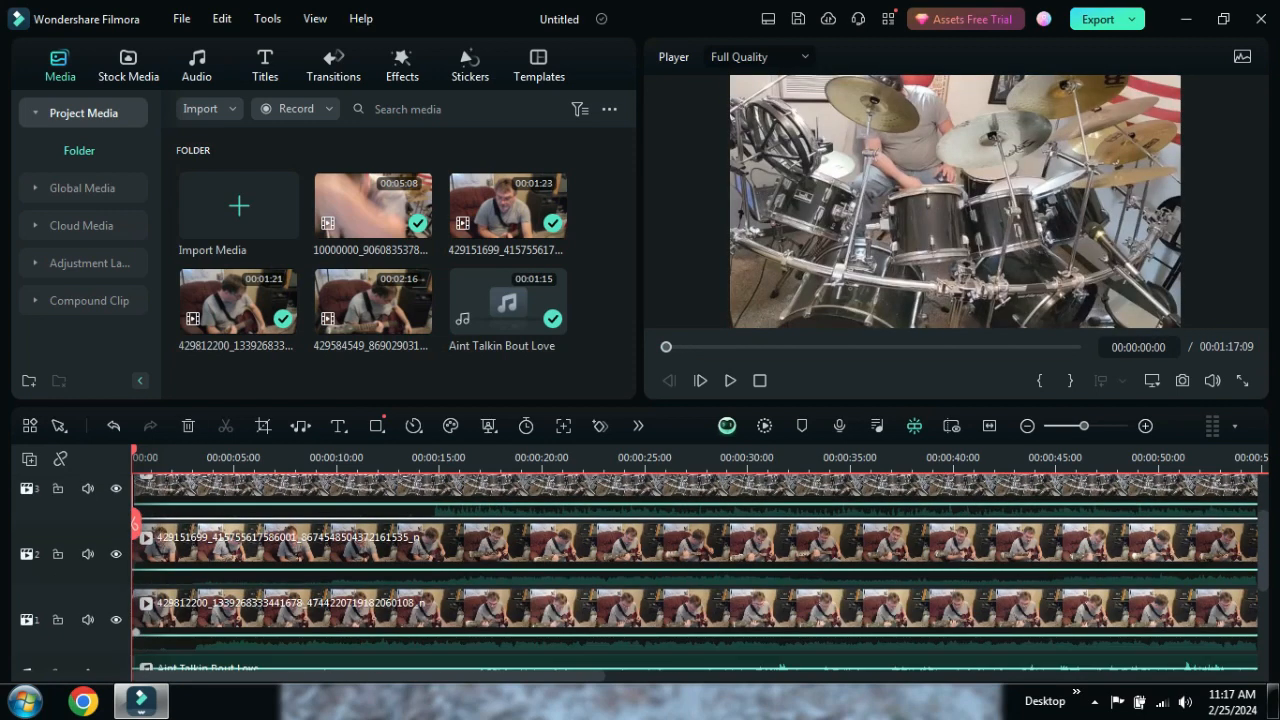
{"action": "scroll", "coordinate": [695, 572], "scroll_direction": "down", "scroll_amount": 1}
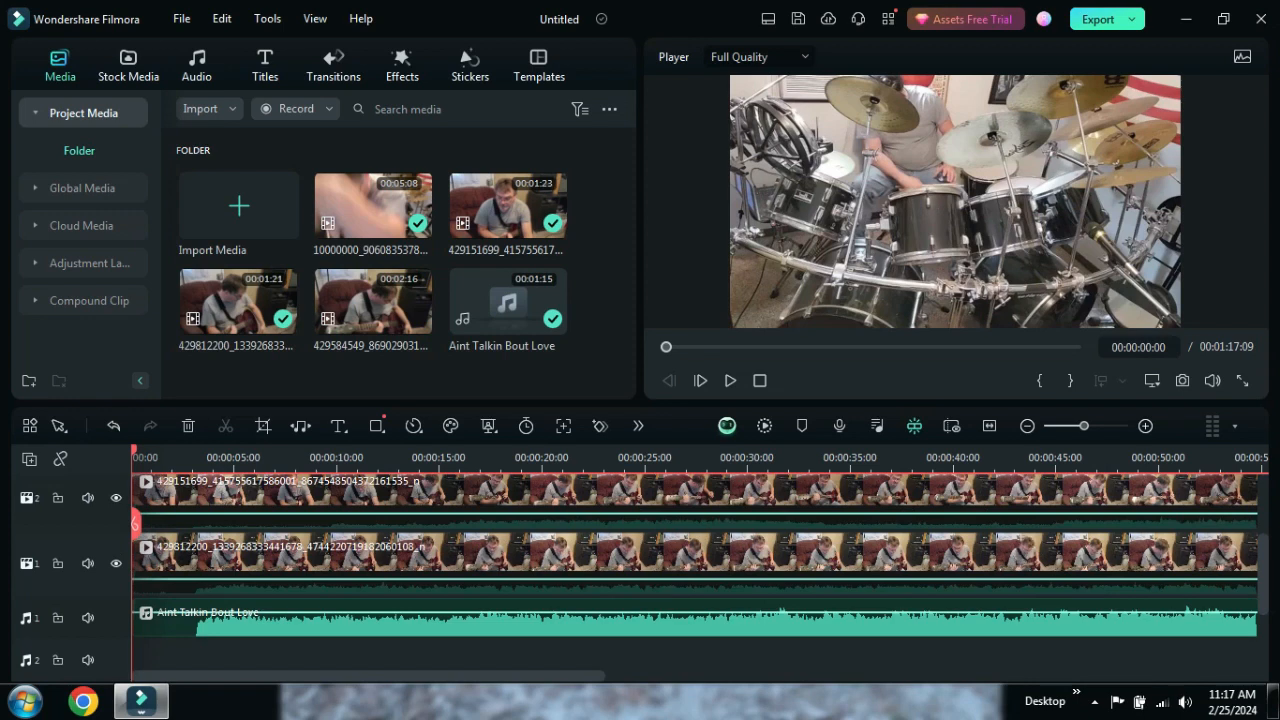
{"action": "scroll", "coordinate": [695, 570], "scroll_direction": "up", "scroll_amount": 3}
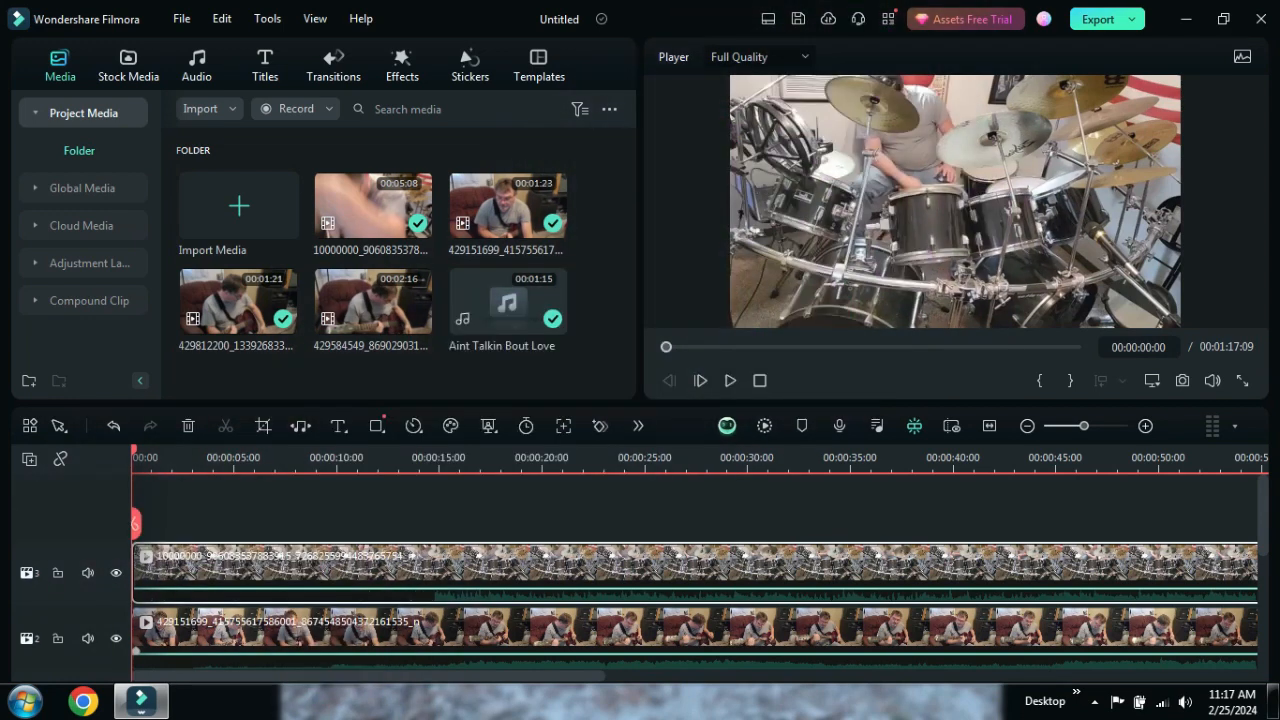
{"action": "scroll", "coordinate": [695, 573], "scroll_direction": "down", "scroll_amount": 1}
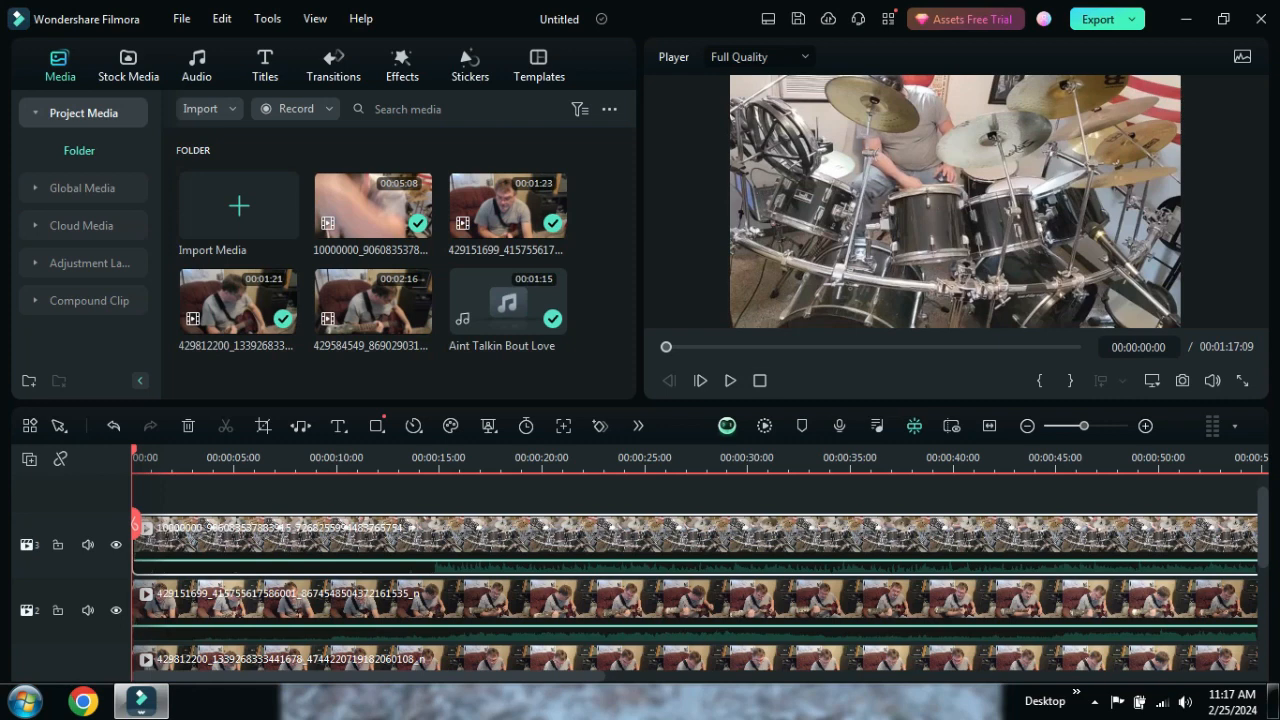
{"action": "scroll", "coordinate": [695, 575], "scroll_direction": "down", "scroll_amount": 2}
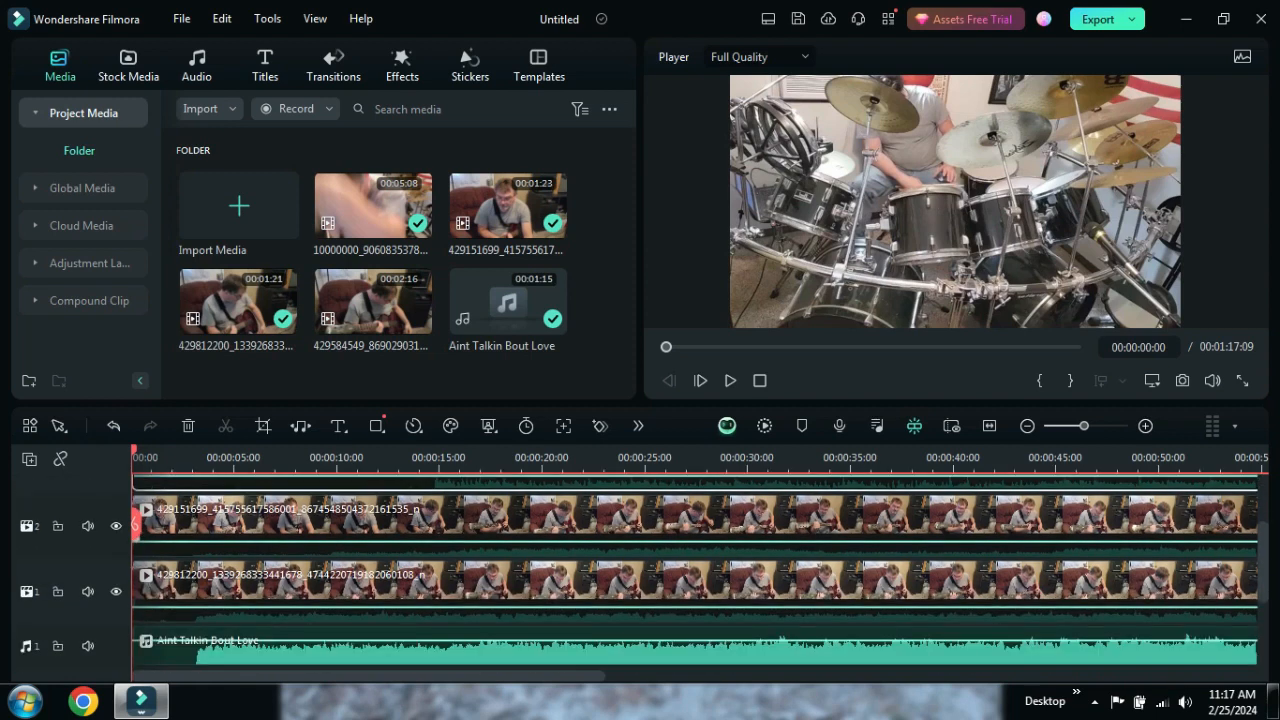
{"action": "scroll", "coordinate": [695, 575], "scroll_direction": "down", "scroll_amount": 2}
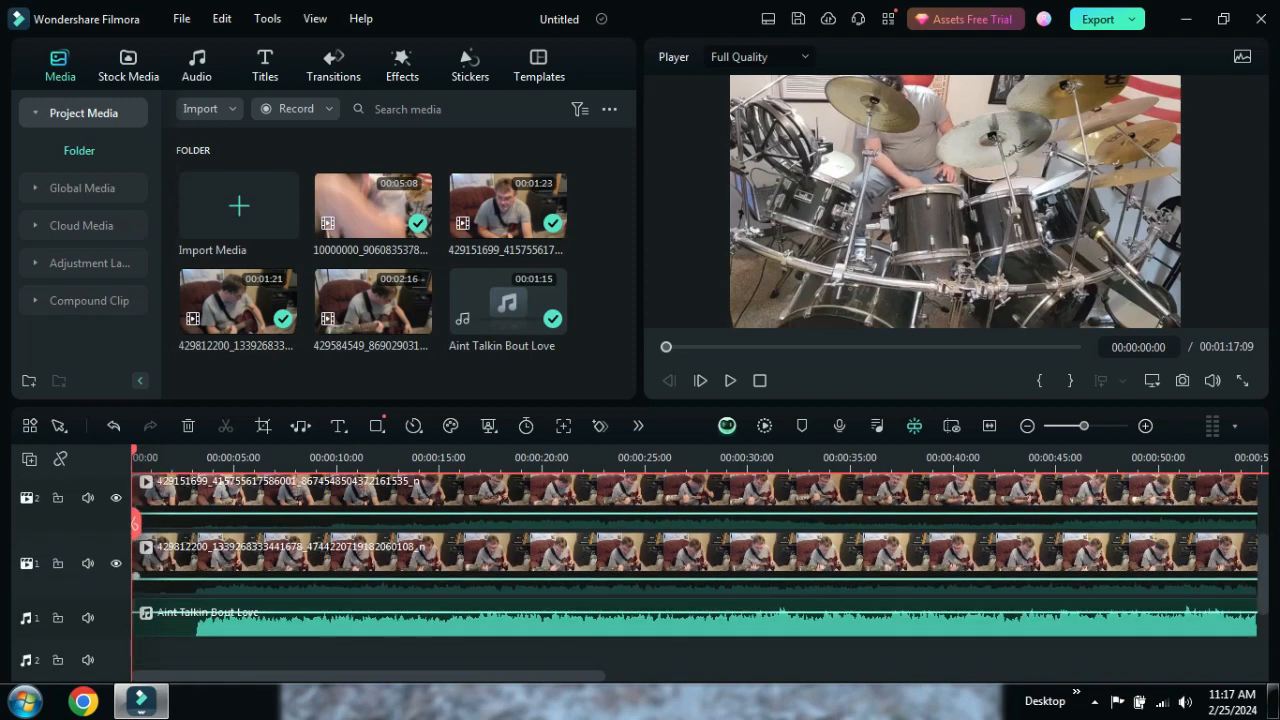
{"action": "scroll", "coordinate": [695, 570], "scroll_direction": "up", "scroll_amount": 4}
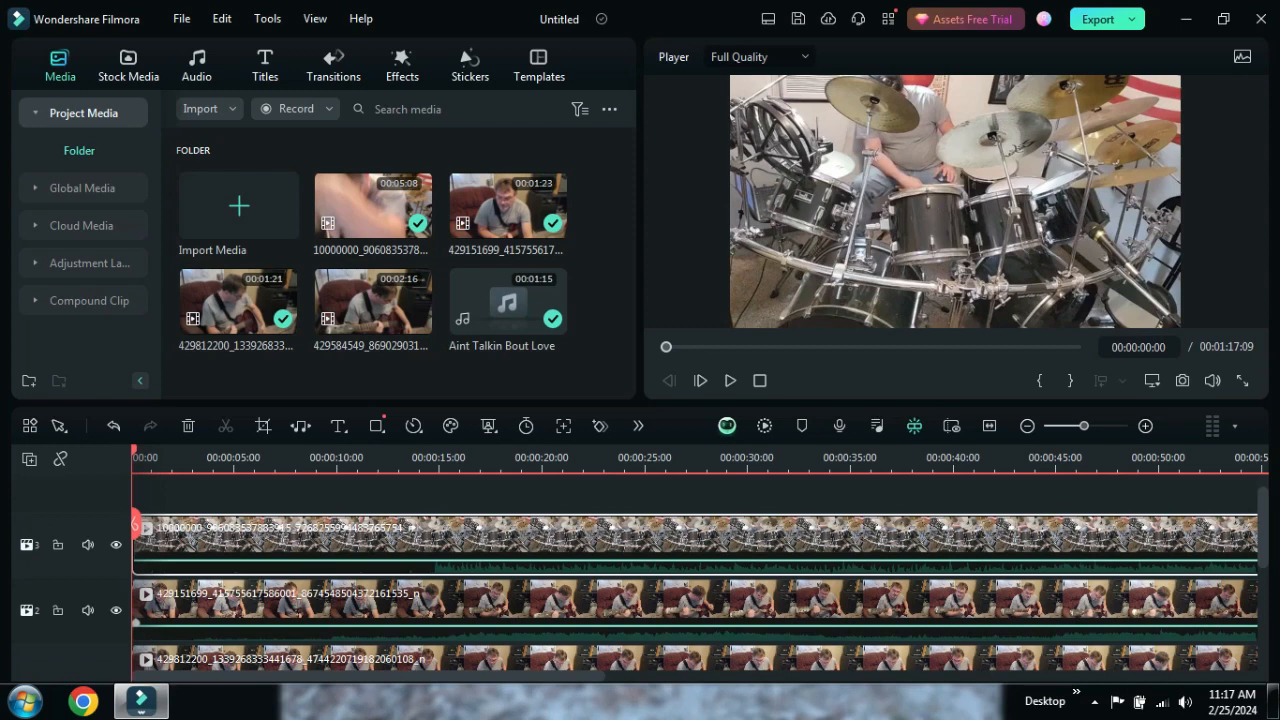
- Trim the start of the track 2 guitar clip to about 15 seconds and the track 3 drum clip's start to about 14 seconds
{"action": "left_click", "coordinate": [136, 602]}
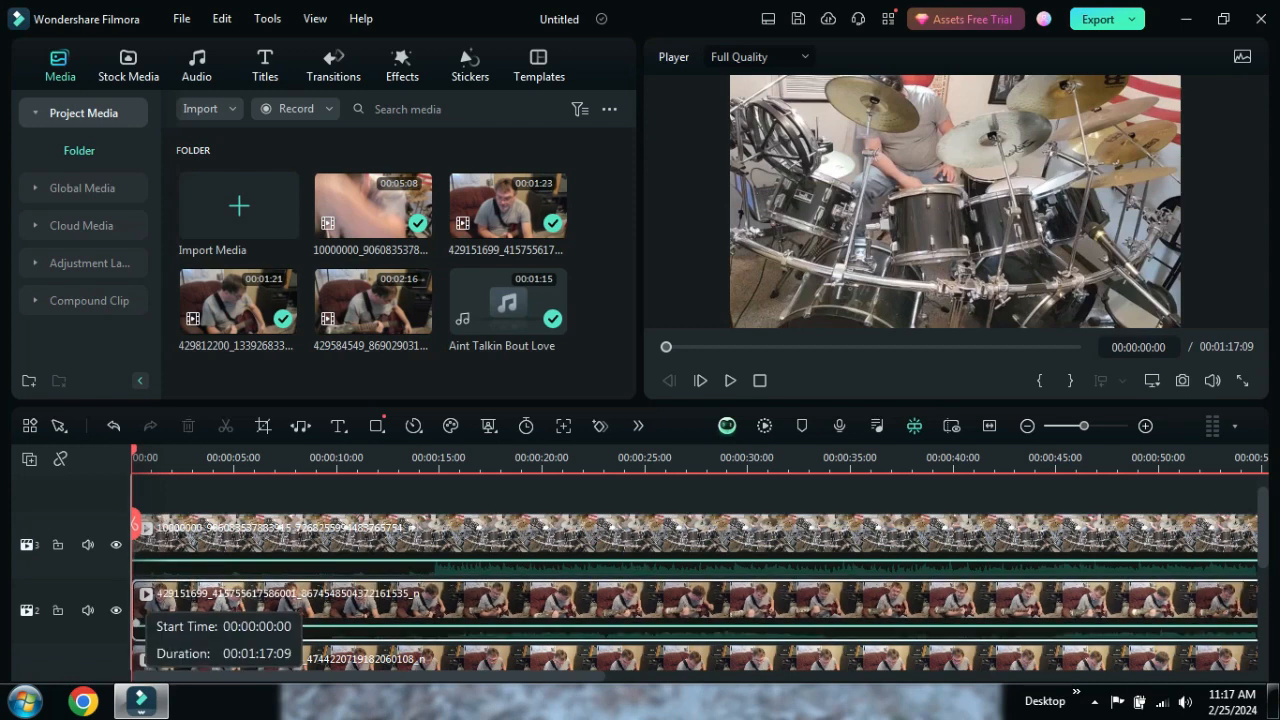
{"action": "left_click_drag", "start_coordinate": [136, 615], "coordinate": [437, 615]}
{"action": "left_click", "coordinate": [440, 546]}
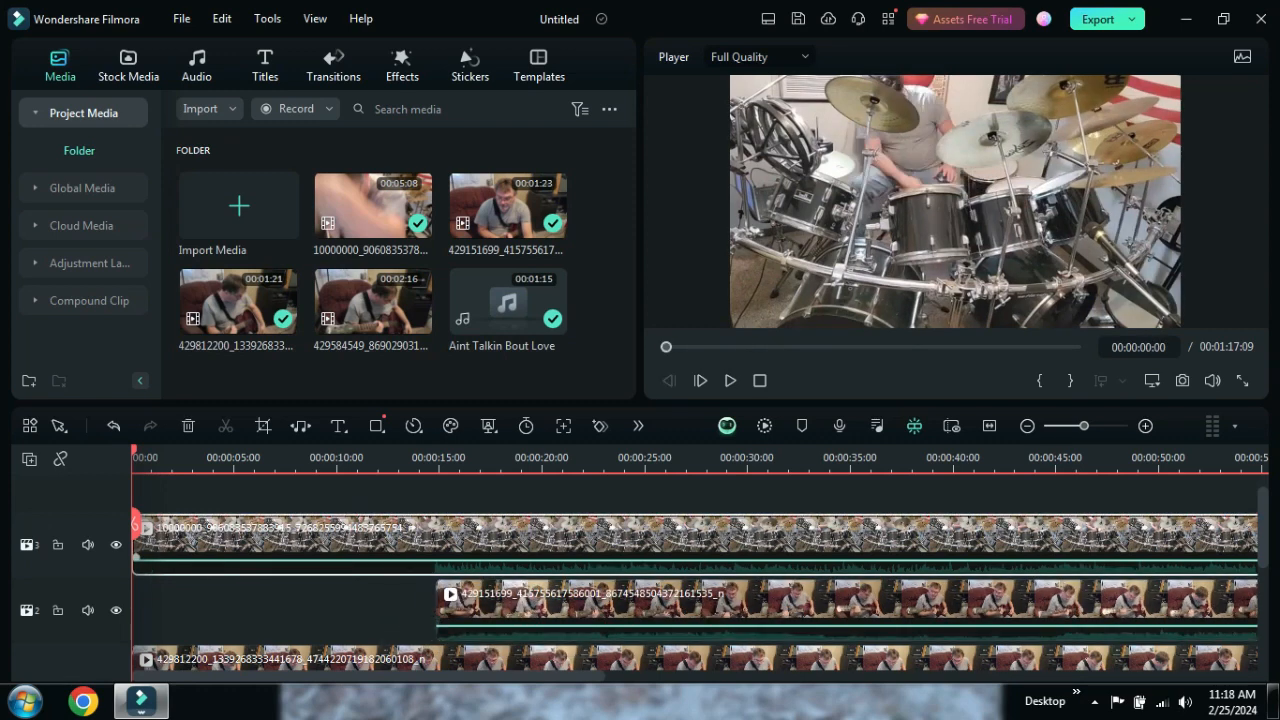
{"action": "left_click_drag", "start_coordinate": [135, 543], "coordinate": [420, 557]}
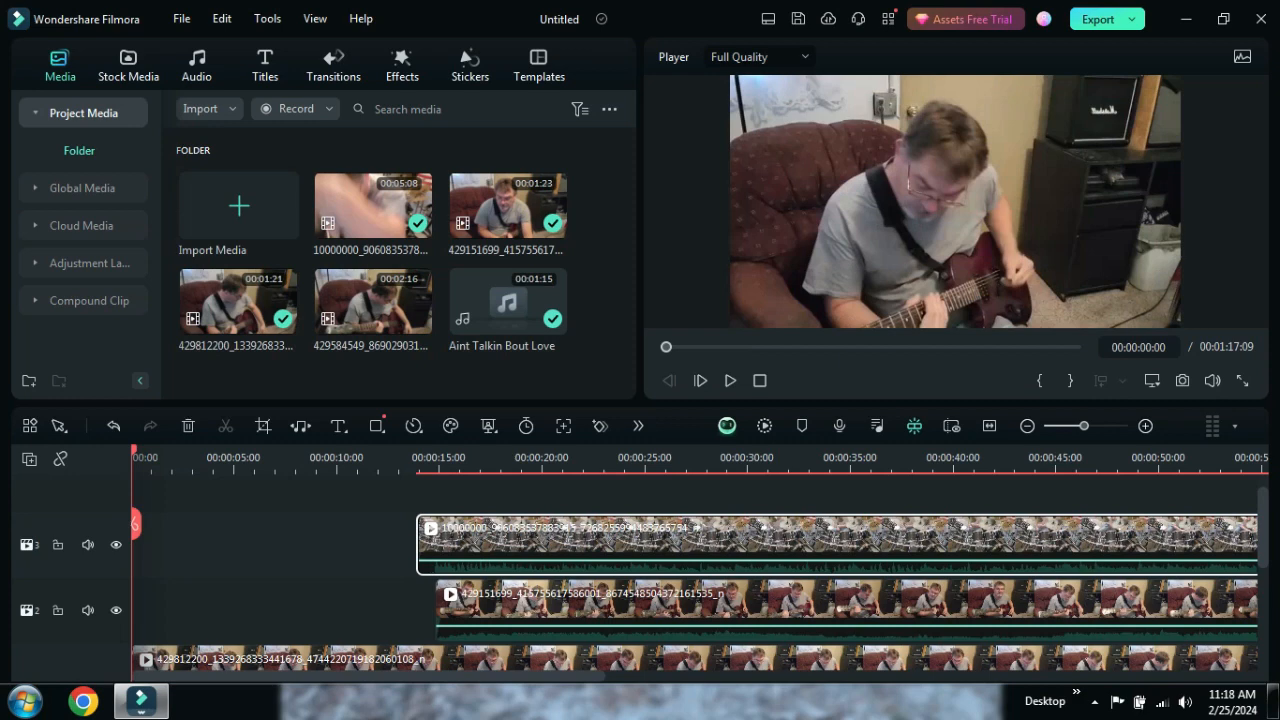
- Play from the beginning to 00:00:10:04 and extend the track 2 guitar clip's start back to that point
{"action": "left_click", "coordinate": [730, 380]}
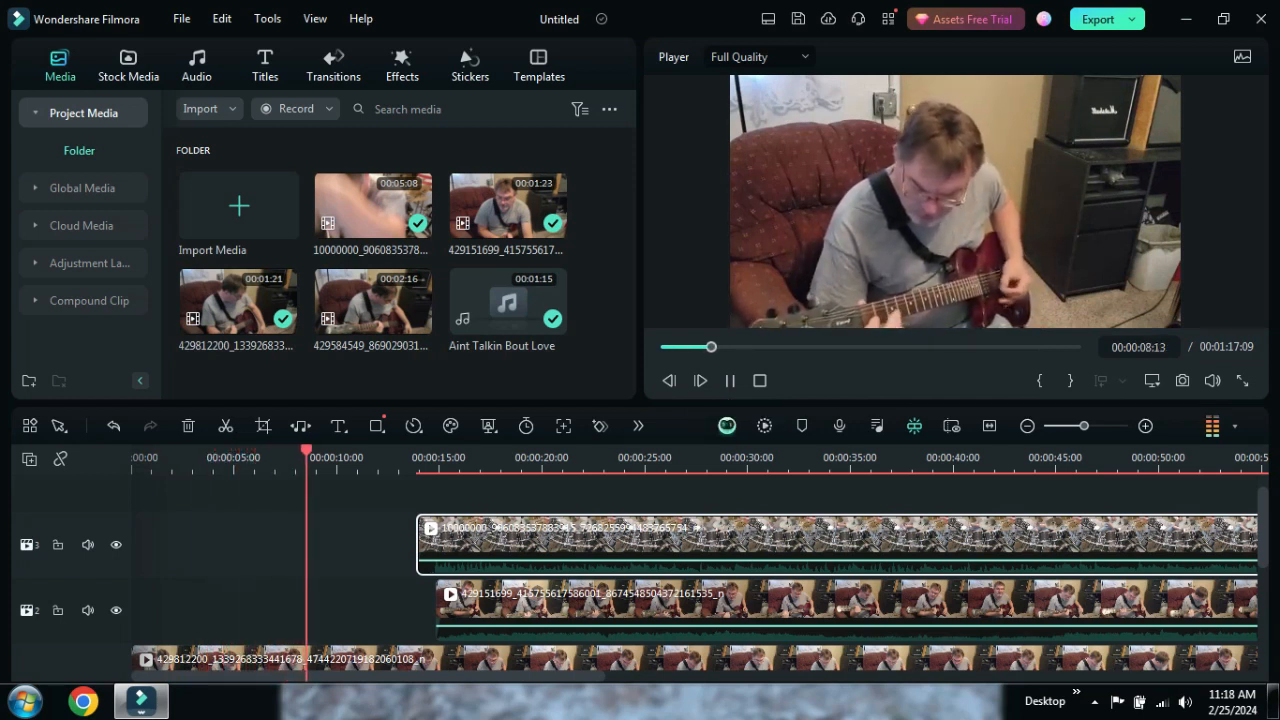
{"action": "key", "text": "space"}
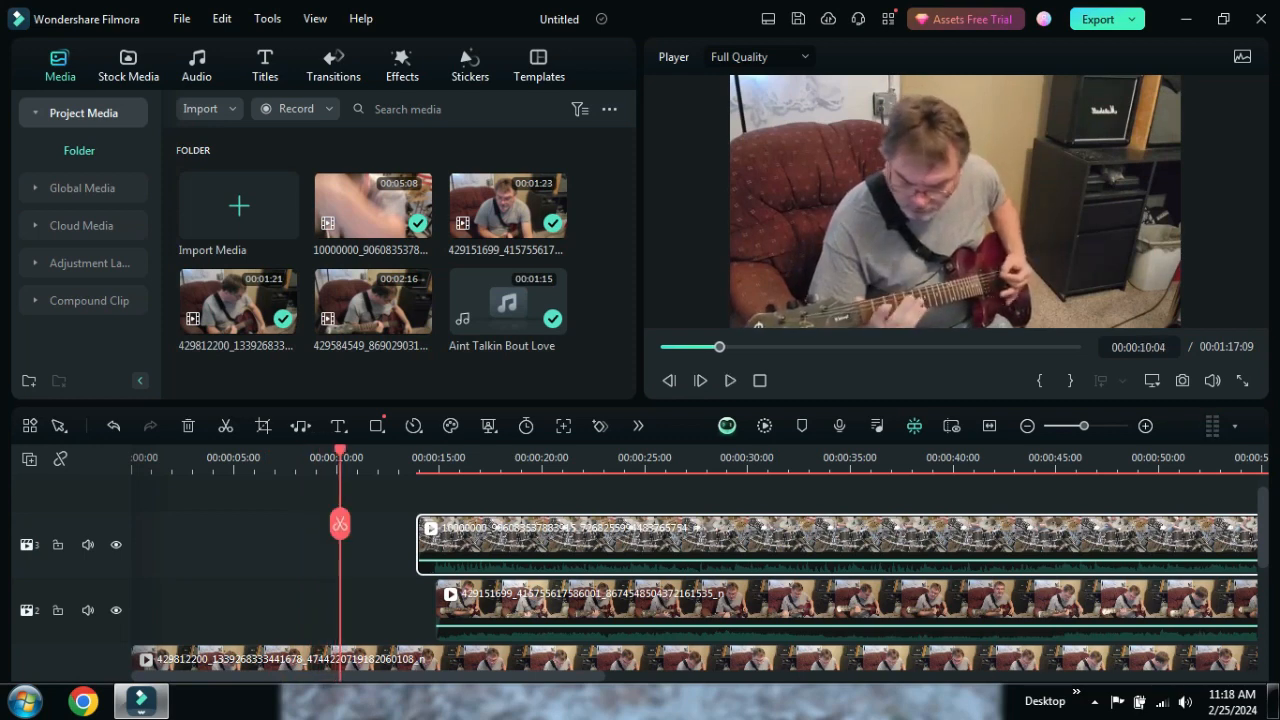
{"action": "left_click", "coordinate": [600, 608]}
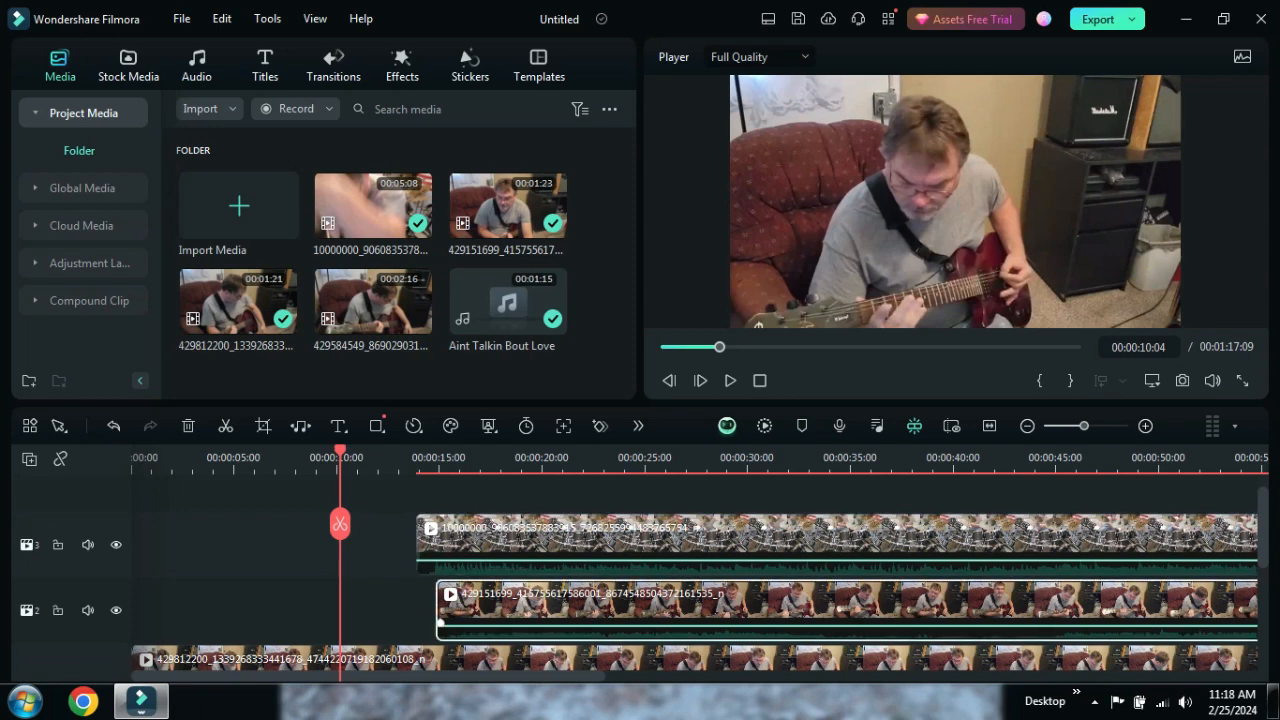
{"action": "left_click_drag", "start_coordinate": [440, 622], "coordinate": [345, 622]}
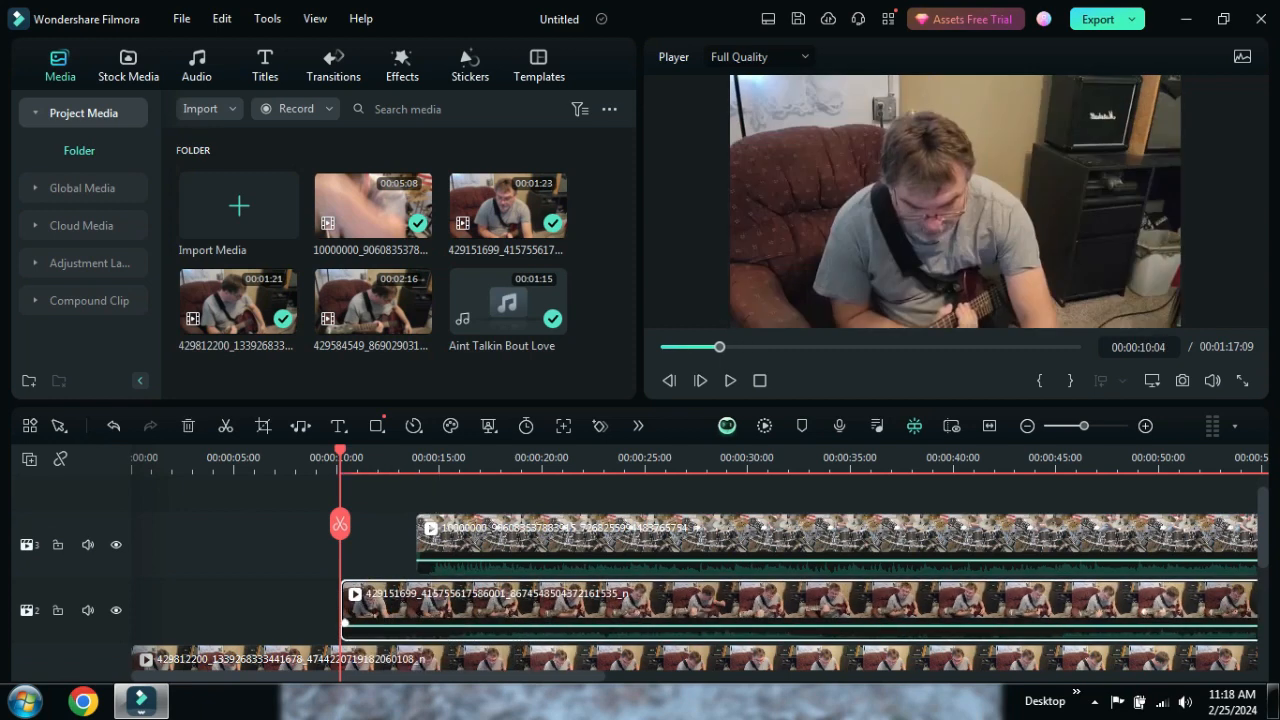
- Play from 00:00:09:04 to about 14.5 seconds to check the changes to the second guitar clip and the drum clip
{"action": "key", "text": "shift+Left"}
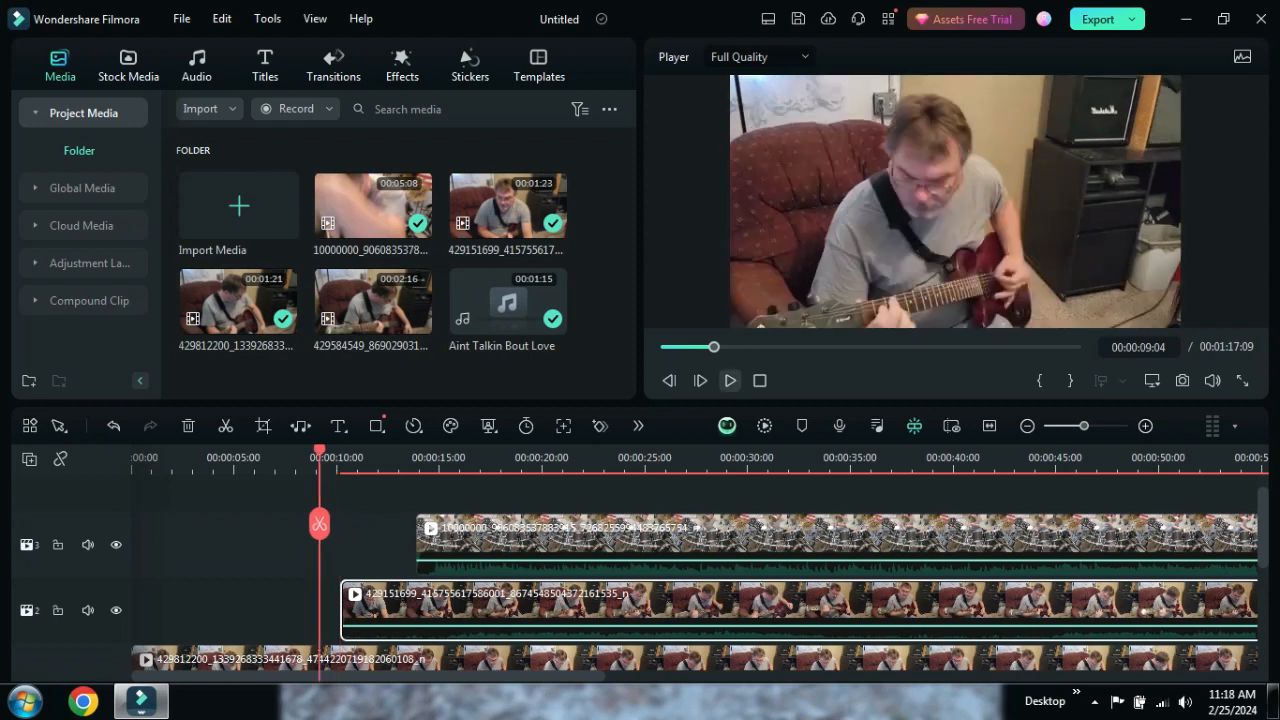
{"action": "key", "text": "space"}
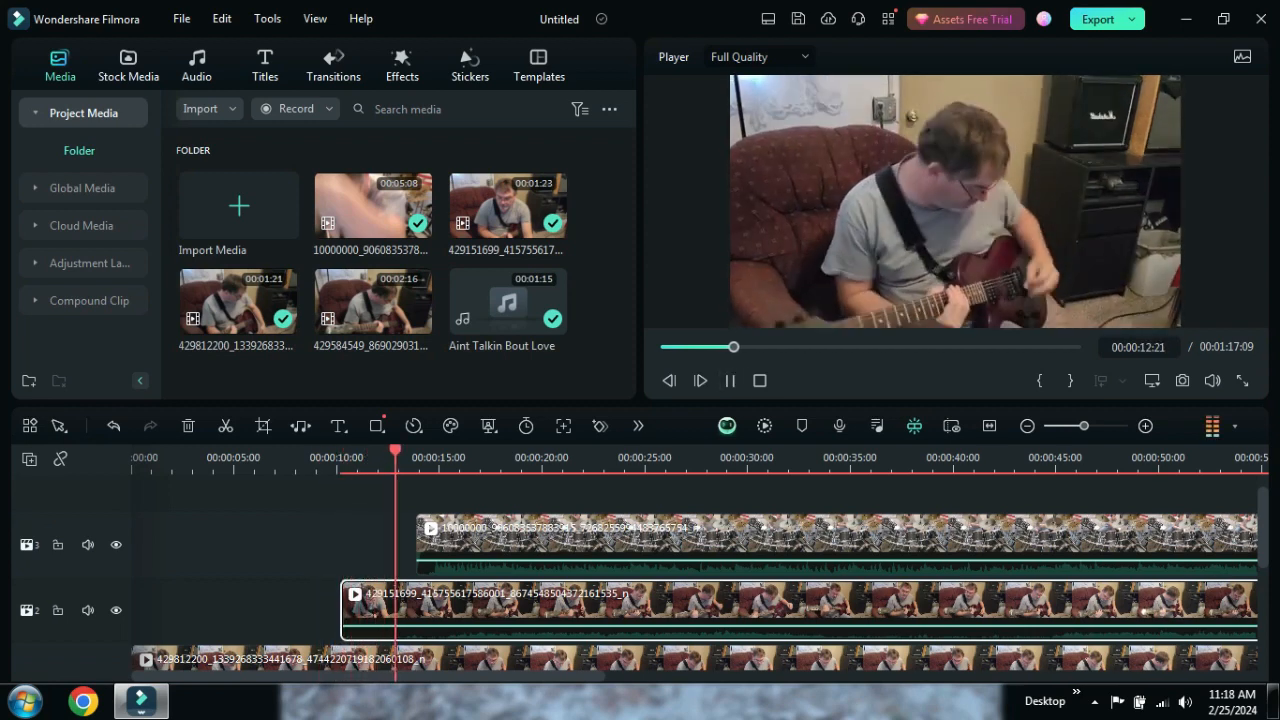
{"action": "key", "text": "space"}
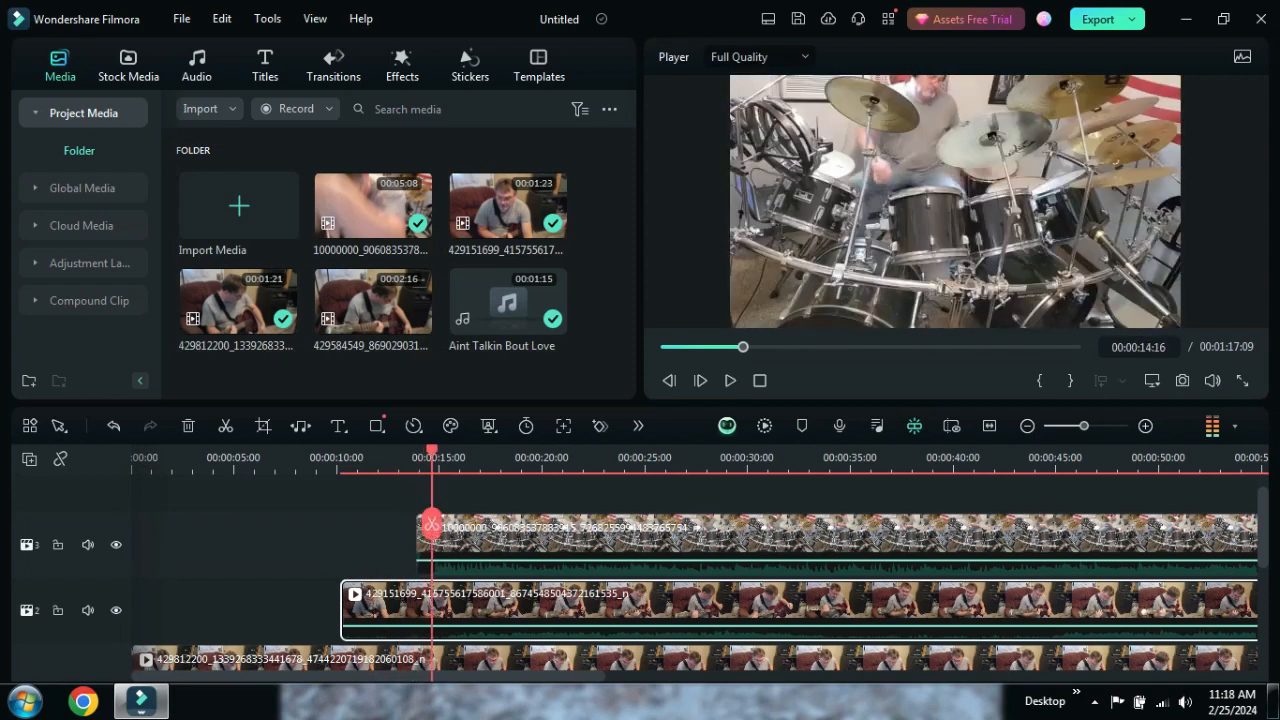
- Trim the track 2 guitar clip's start to about 23.7 seconds and play from 00:00:09:21 to find where the drum shot should end
{"action": "left_click_drag", "start_coordinate": [342, 606], "coordinate": [618, 606]}
{"action": "left_click", "coordinate": [333, 458]}
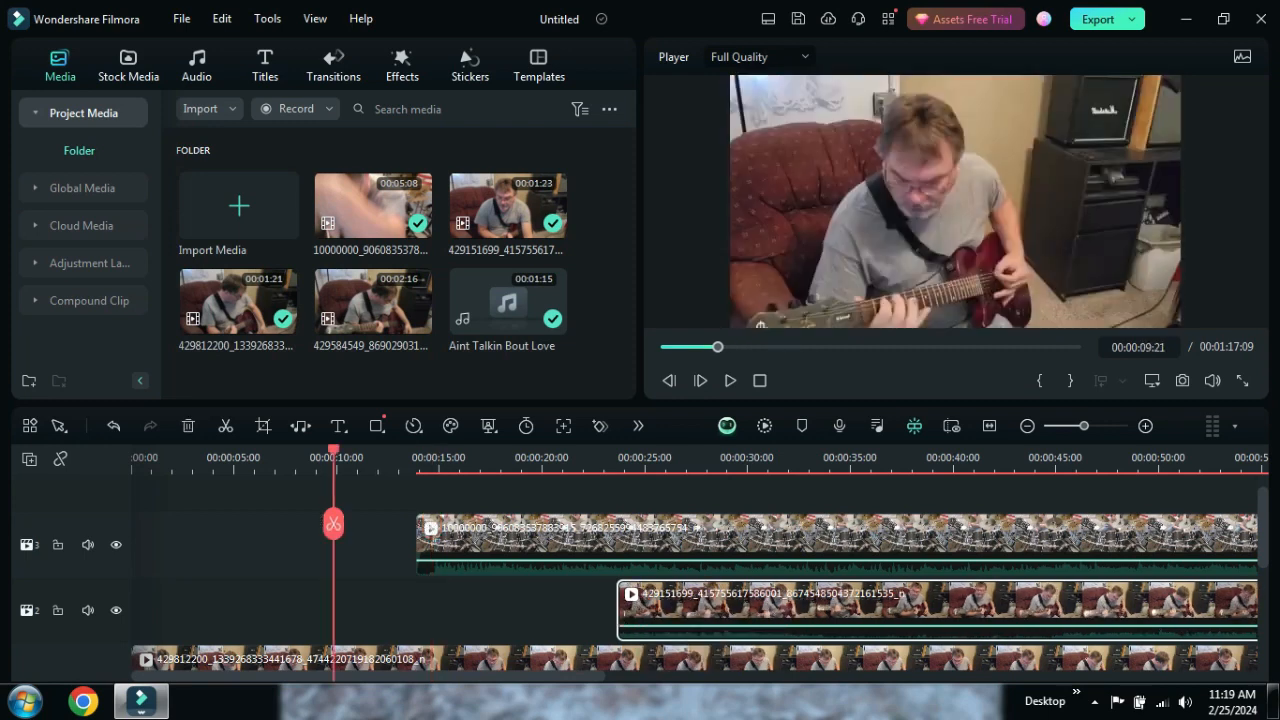
{"action": "key", "text": "space"}
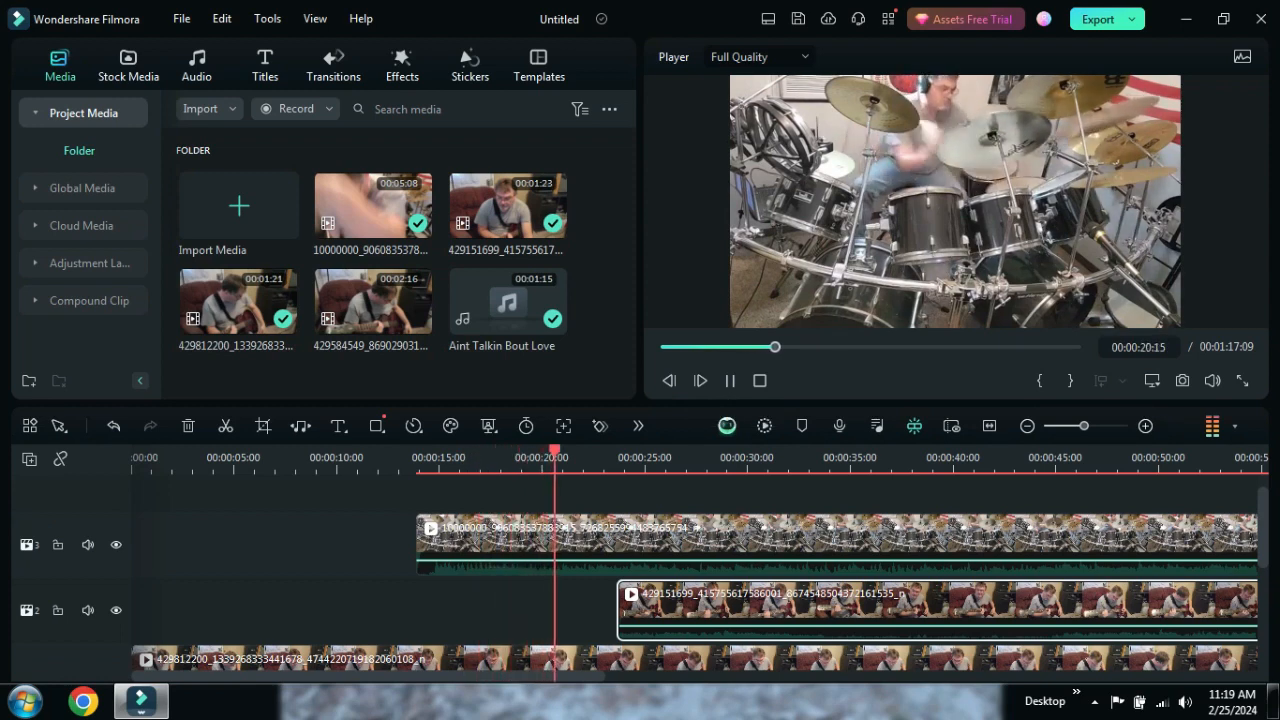
{"action": "key", "text": "space"}
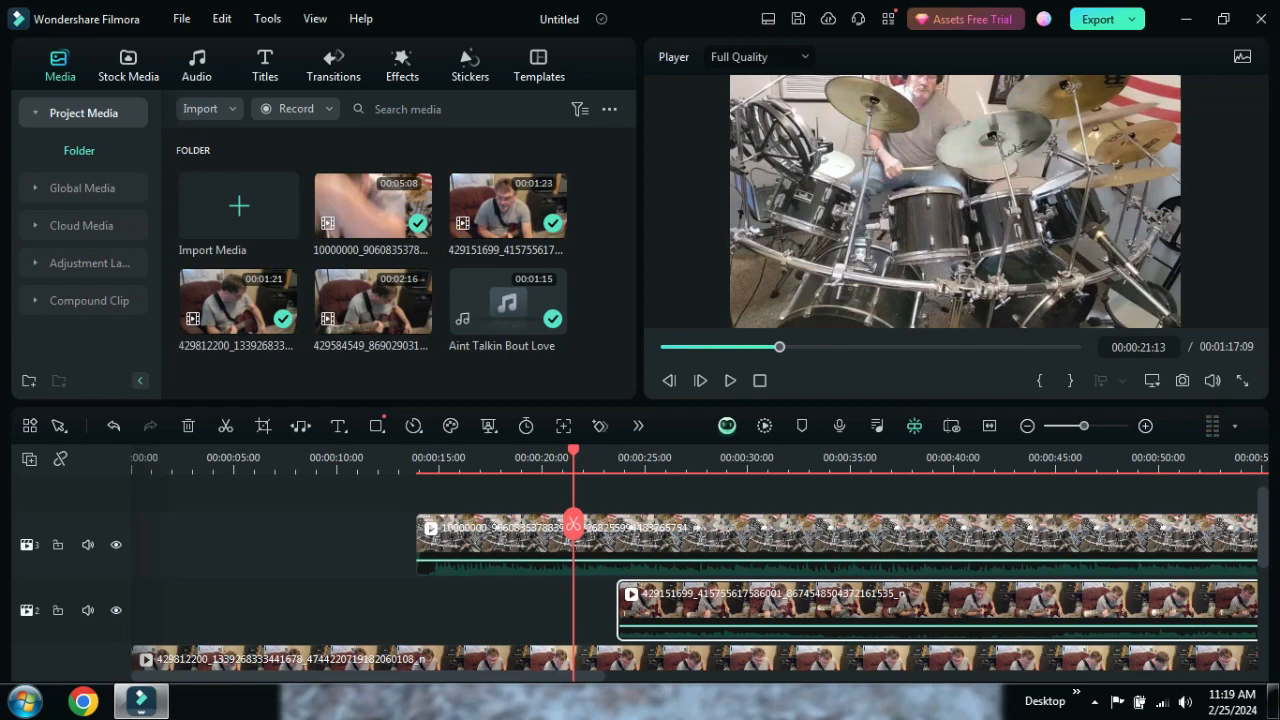
{"action": "key", "text": "space"}
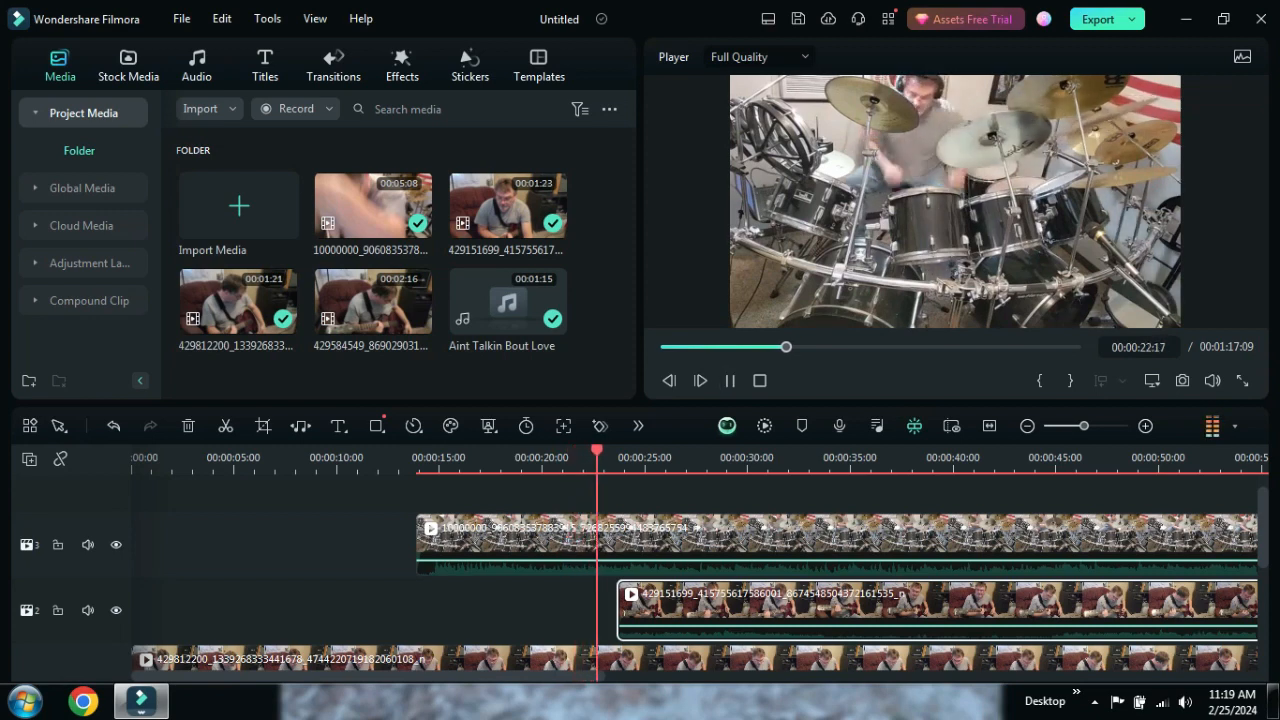
{"action": "key", "text": "space"}
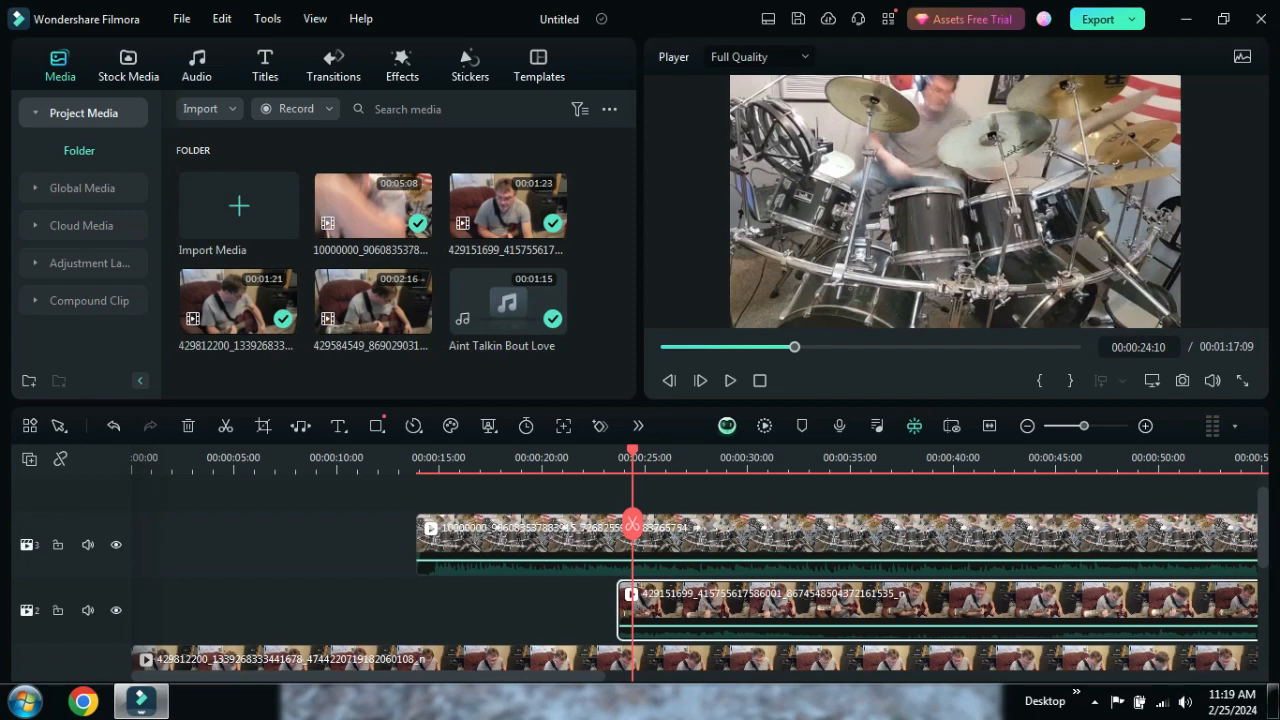
- Set the cut point at 00:00:24:07 and trim the start of the track 2 guitar clip to it
{"action": "scroll", "coordinate": [632, 523], "scroll_direction": "up", "scroll_amount": 4}
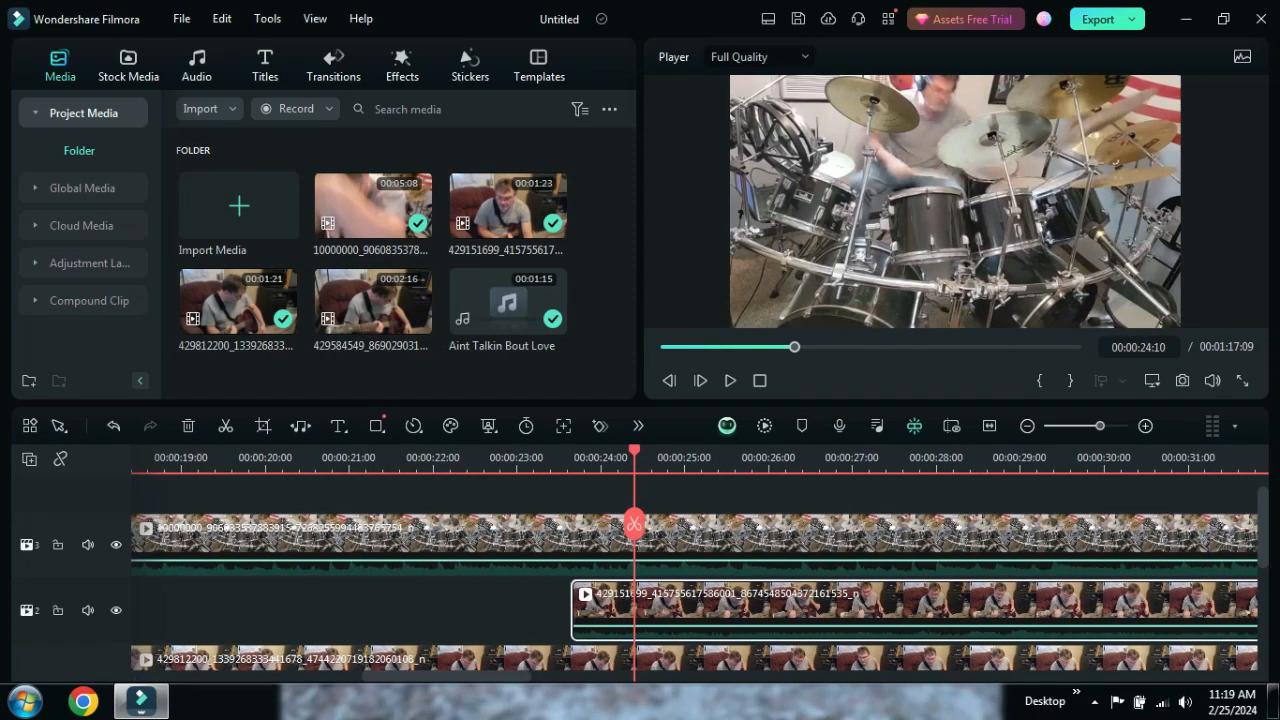
{"action": "mouse_move", "coordinate": [634, 523]}
{"action": "left_mouse_down"}
{"action": "mouse_move", "coordinate": [587, 523]}
{"action": "mouse_move", "coordinate": [600, 523]}
{"action": "left_mouse_up"}
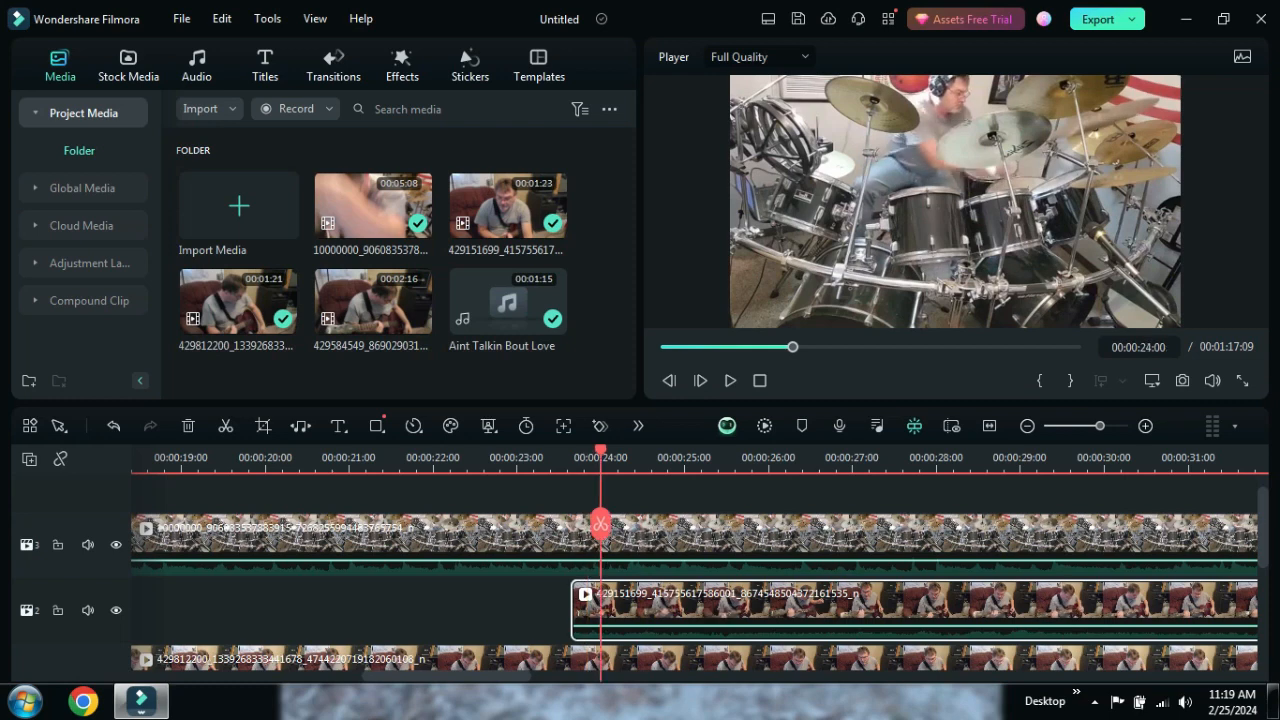
{"action": "mouse_move", "coordinate": [600, 523]}
{"action": "left_mouse_down"}
{"action": "mouse_move", "coordinate": [497, 523]}
{"action": "mouse_move", "coordinate": [624, 523]}
{"action": "left_mouse_up"}
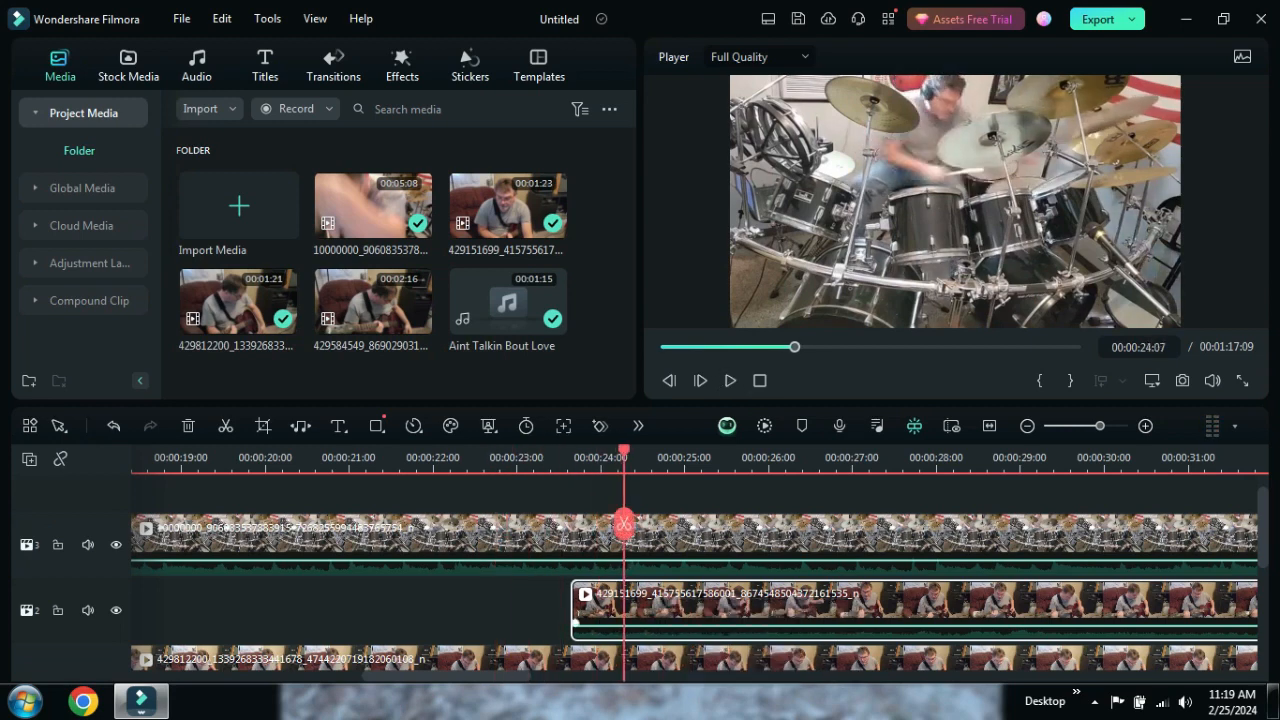
{"action": "left_click_drag", "start_coordinate": [575, 621], "coordinate": [630, 622]}
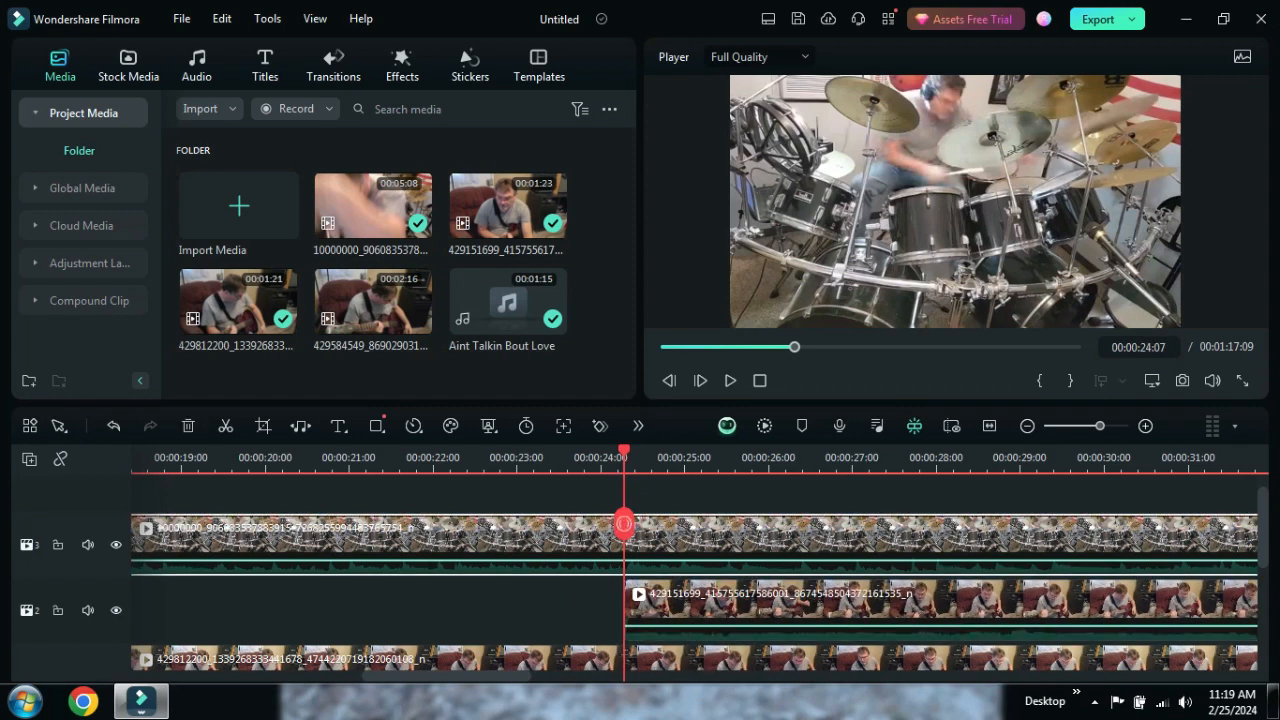
- Split the drum clip at 00:00:24:07 and trim the start of its second part to about 26.8 seconds, exposing the guitar clip
{"action": "left_click", "coordinate": [623, 523]}
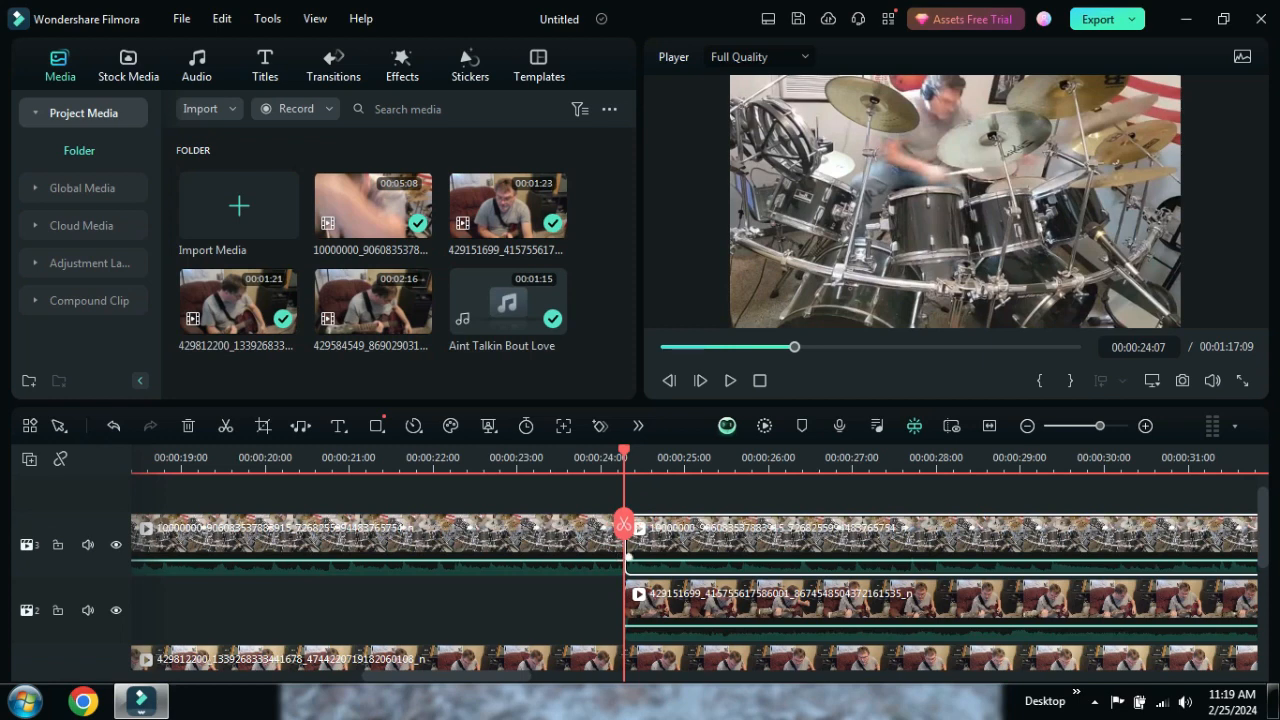
{"action": "left_click_drag", "start_coordinate": [628, 530], "coordinate": [841, 556]}
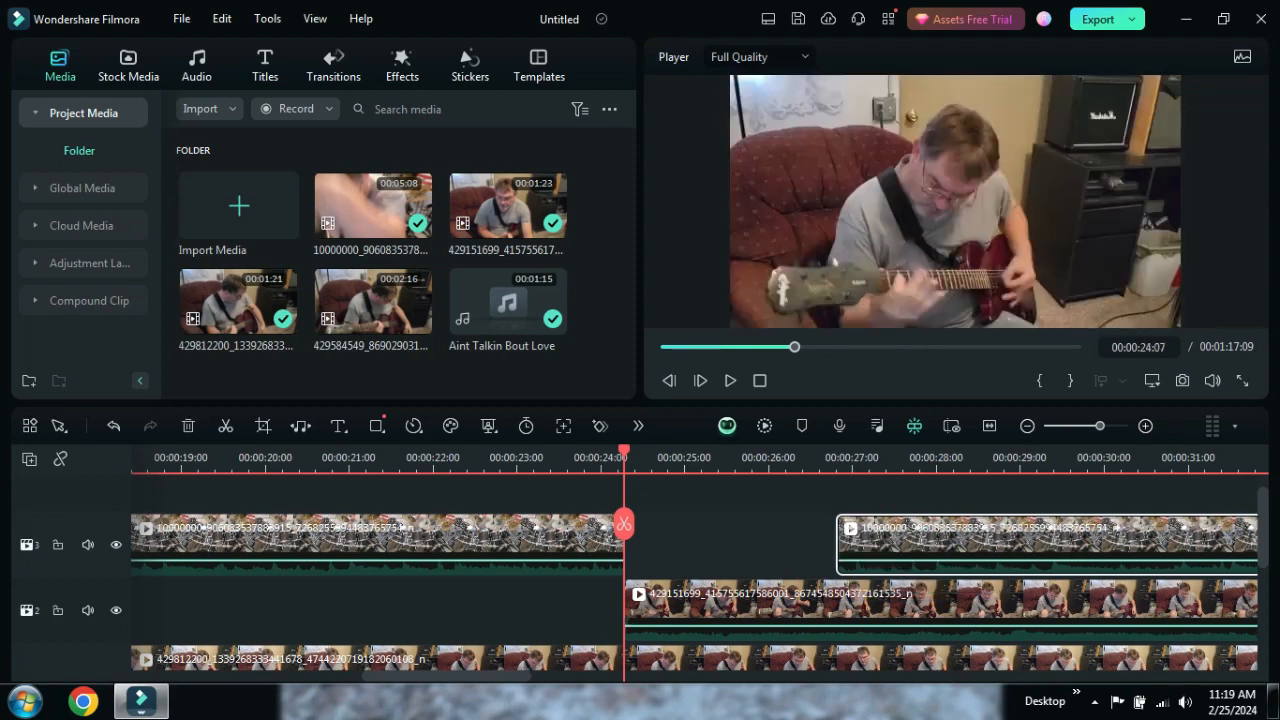
- Play from about 23.4 seconds to 00:00:30:01 to check the cuts between the drum and guitar clips
{"action": "left_click_drag", "start_coordinate": [624, 523], "coordinate": [553, 523]}
{"action": "key", "text": "space"}
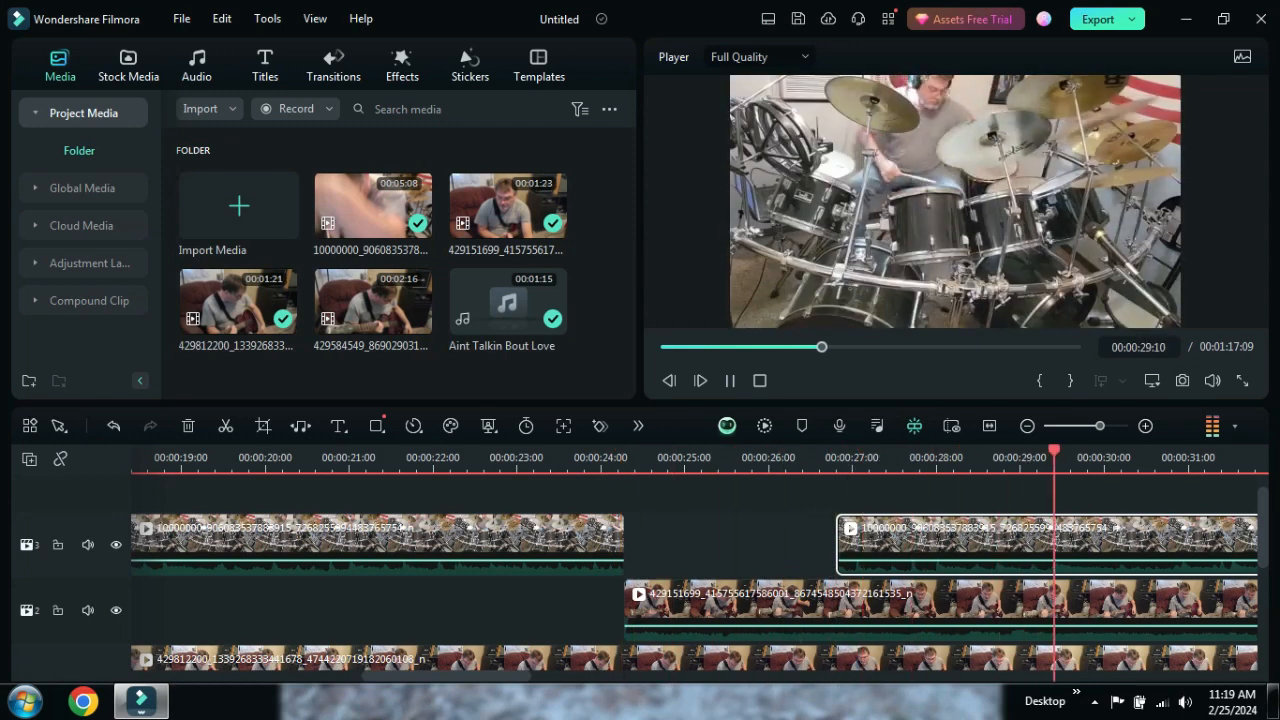
{"action": "key", "text": "space"}
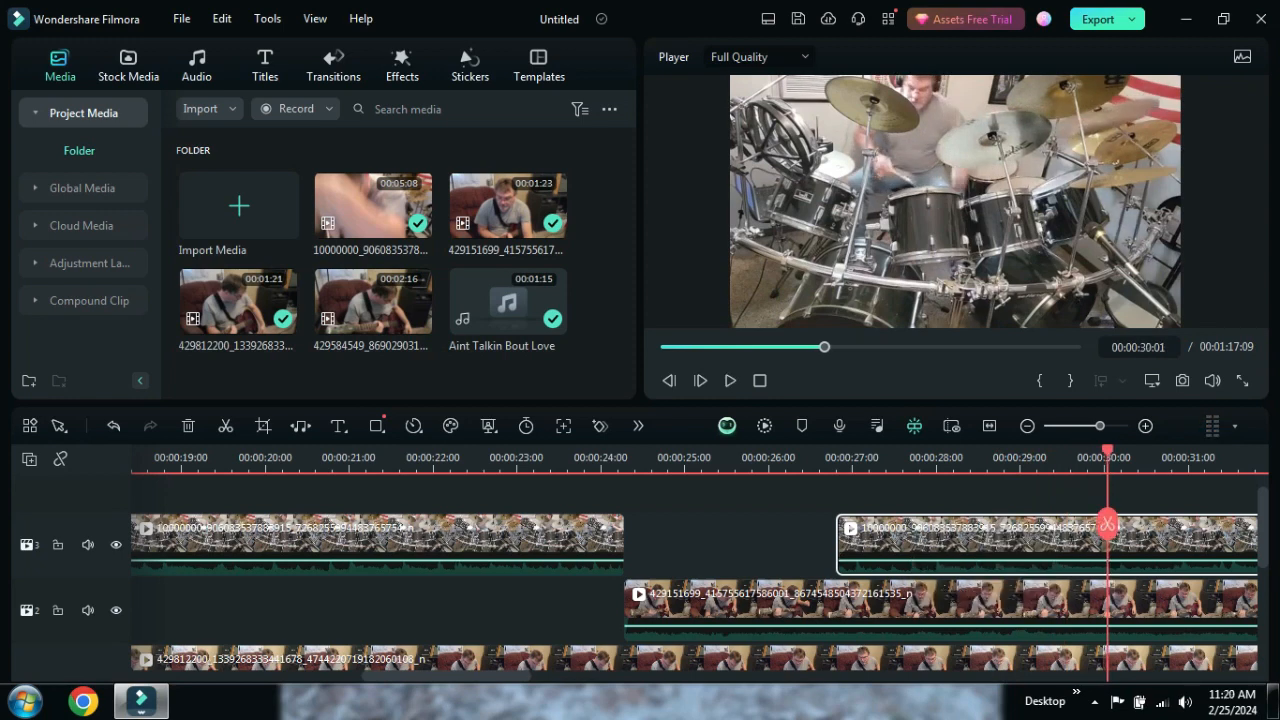
- Zoom the timeline out to view the full length of the drum and guitar clips
{"action": "key", "text": "ctrl+minus"}
{"action": "key", "text": "ctrl+minus"}
{"action": "key", "text": "ctrl+minus"}
{"action": "key", "text": "ctrl+minus"}
{"action": "key", "text": "ctrl+minus"}
{"action": "key", "text": "ctrl+minus"}
{"action": "key", "text": "ctrl+minus"}
{"action": "key", "text": "ctrl+minus"}
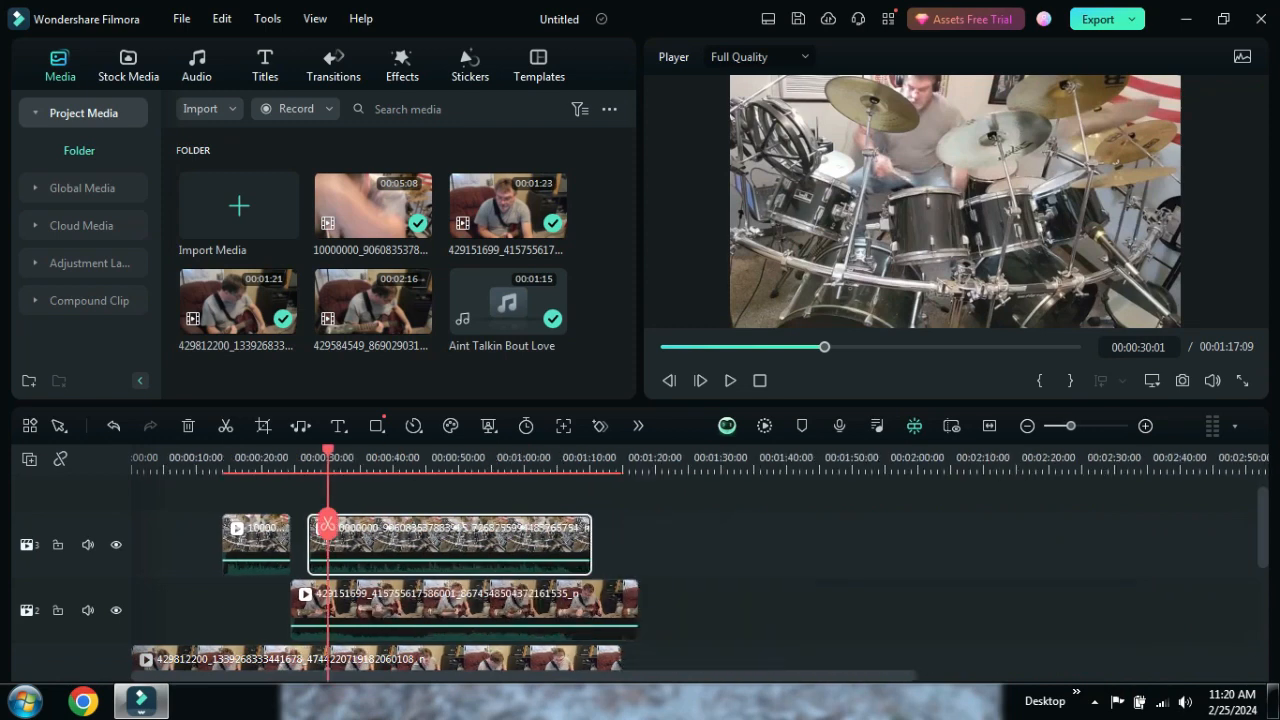
- Split the second drum clip at 00:00:30:01 and trim the start of its later part to about 41 seconds
{"action": "key", "text": "ctrl+equal"}
{"action": "key", "text": "ctrl+equal"}
{"action": "key", "text": "ctrl+equal"}
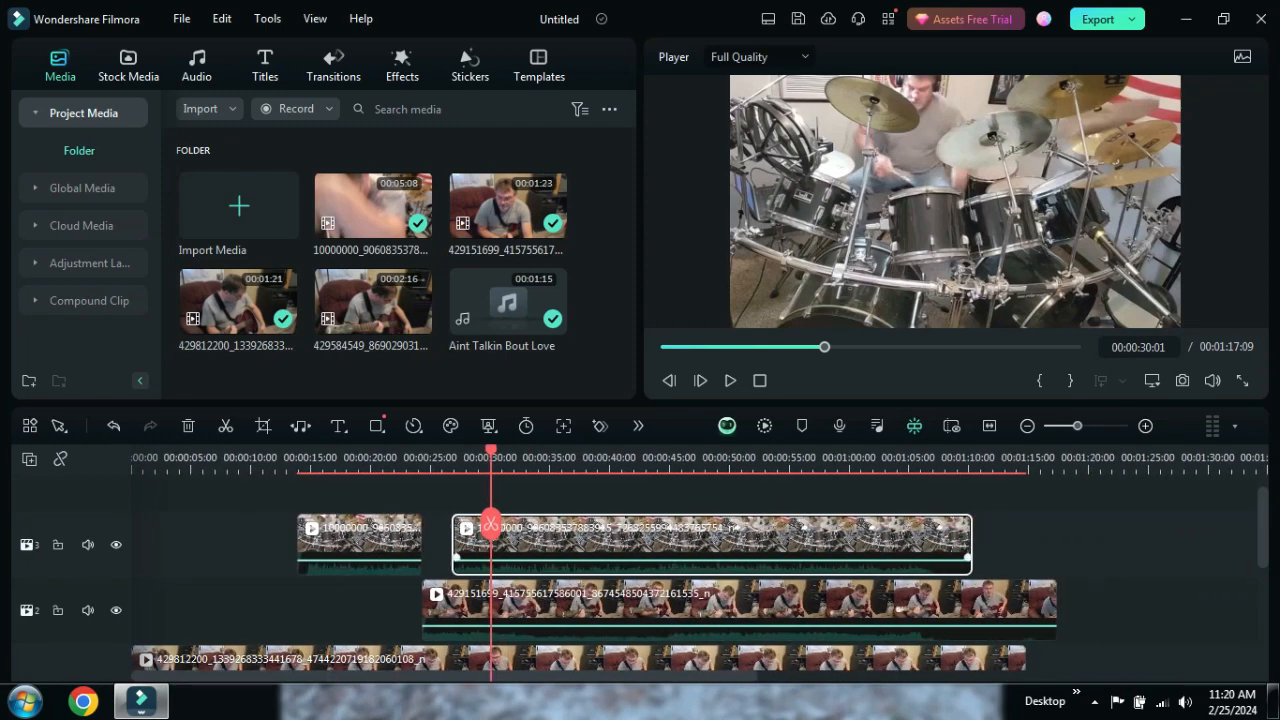
{"action": "left_click", "coordinate": [490, 524]}
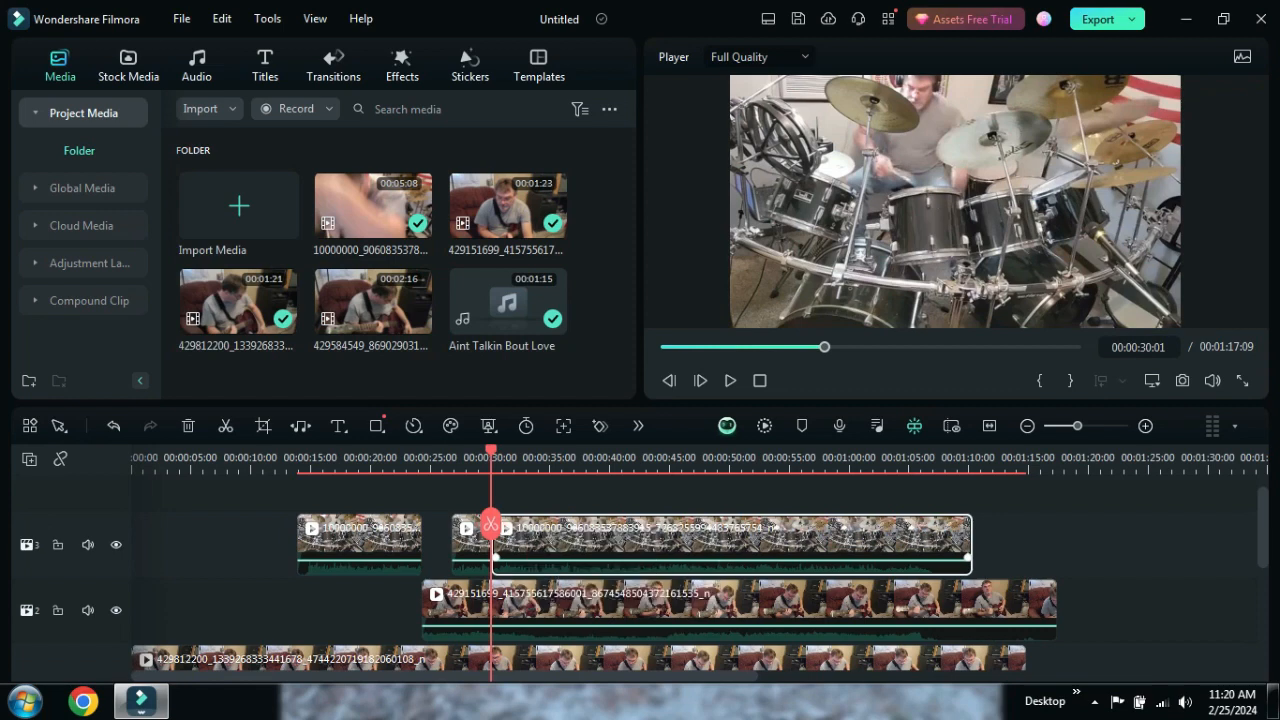
{"action": "left_click_drag", "start_coordinate": [497, 540], "coordinate": [628, 540]}
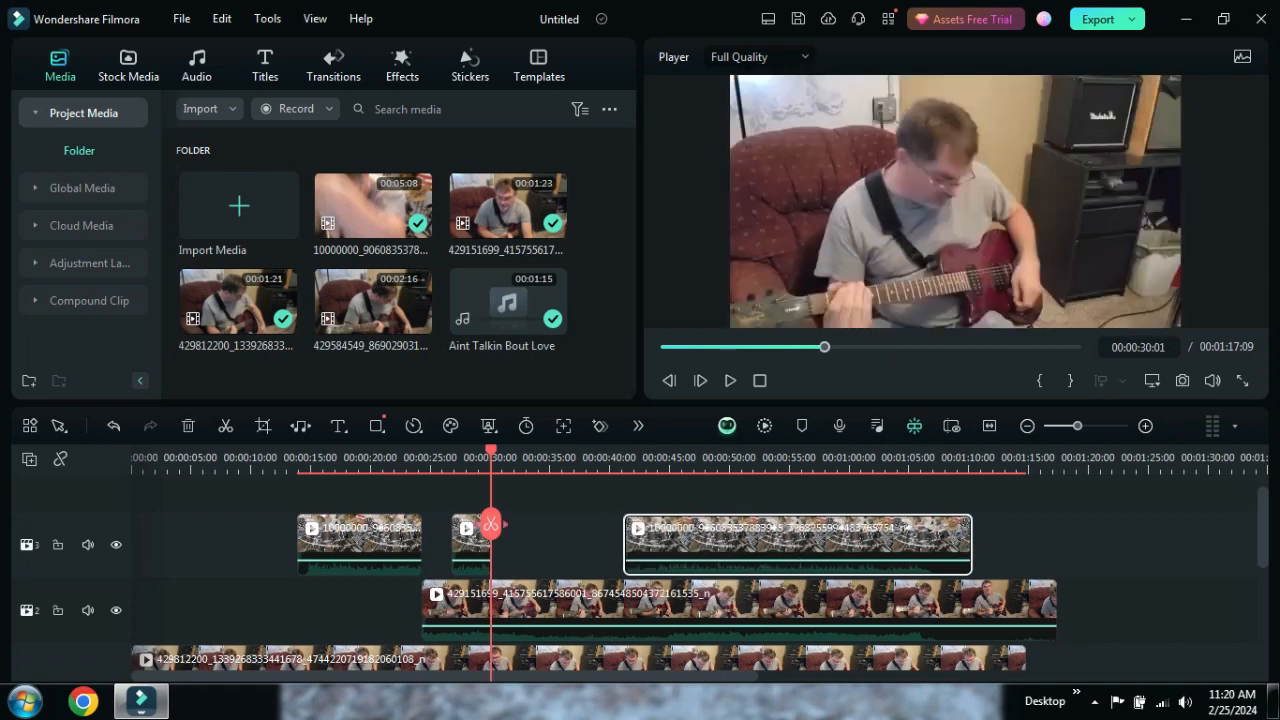
- Play from 00:00:27:12 past 30 seconds to check the cut from the short drum clip to the guitar clip
{"action": "left_click_drag", "start_coordinate": [490, 524], "coordinate": [459, 524]}
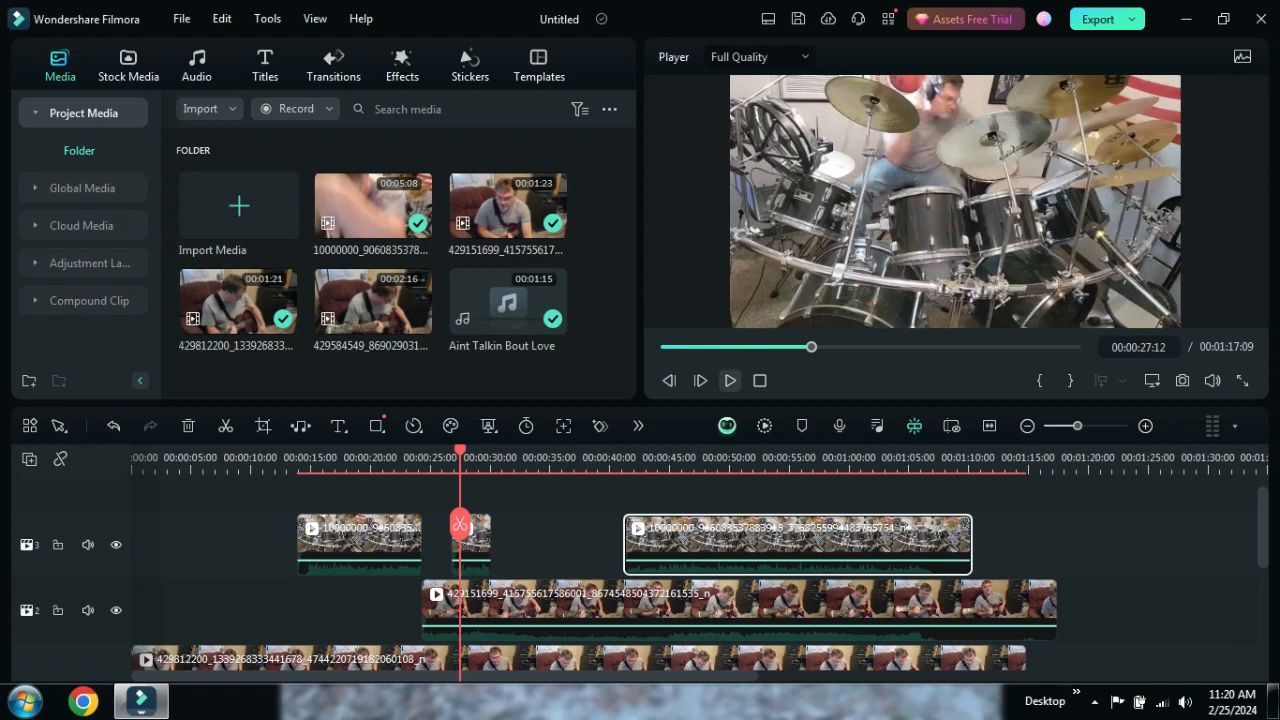
{"action": "key", "text": "space"}
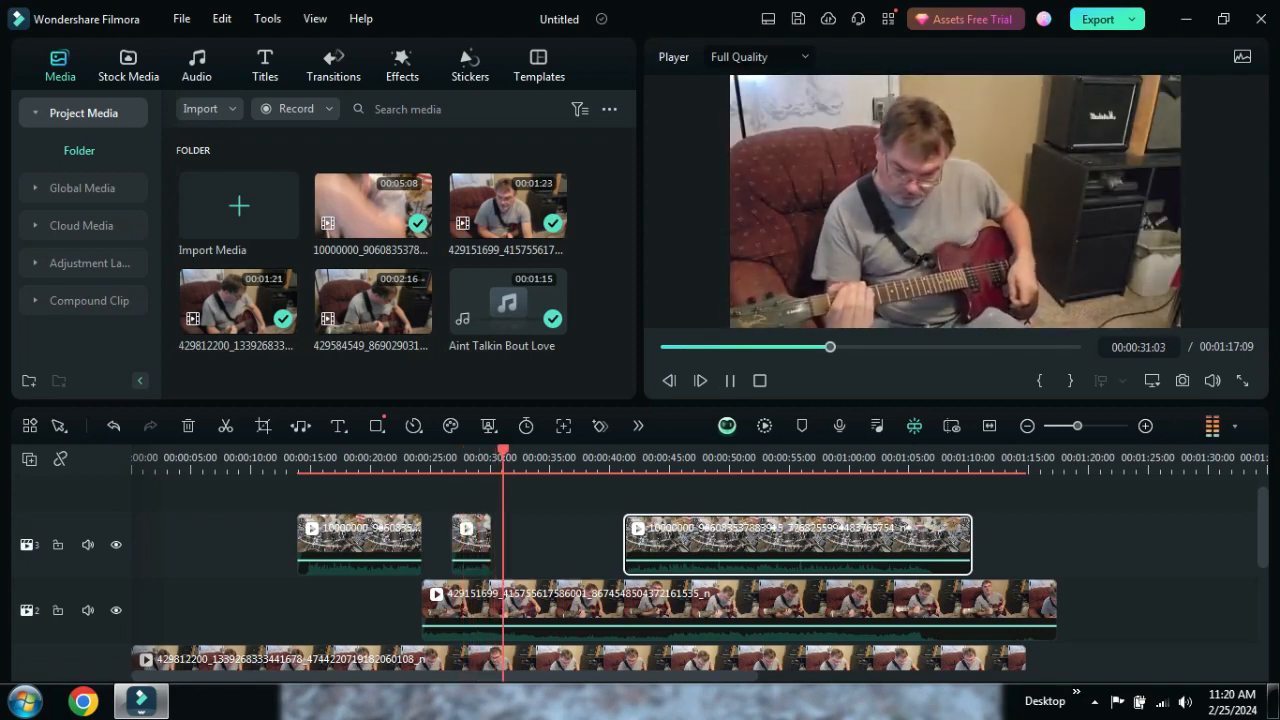
{"action": "key", "text": "space"}
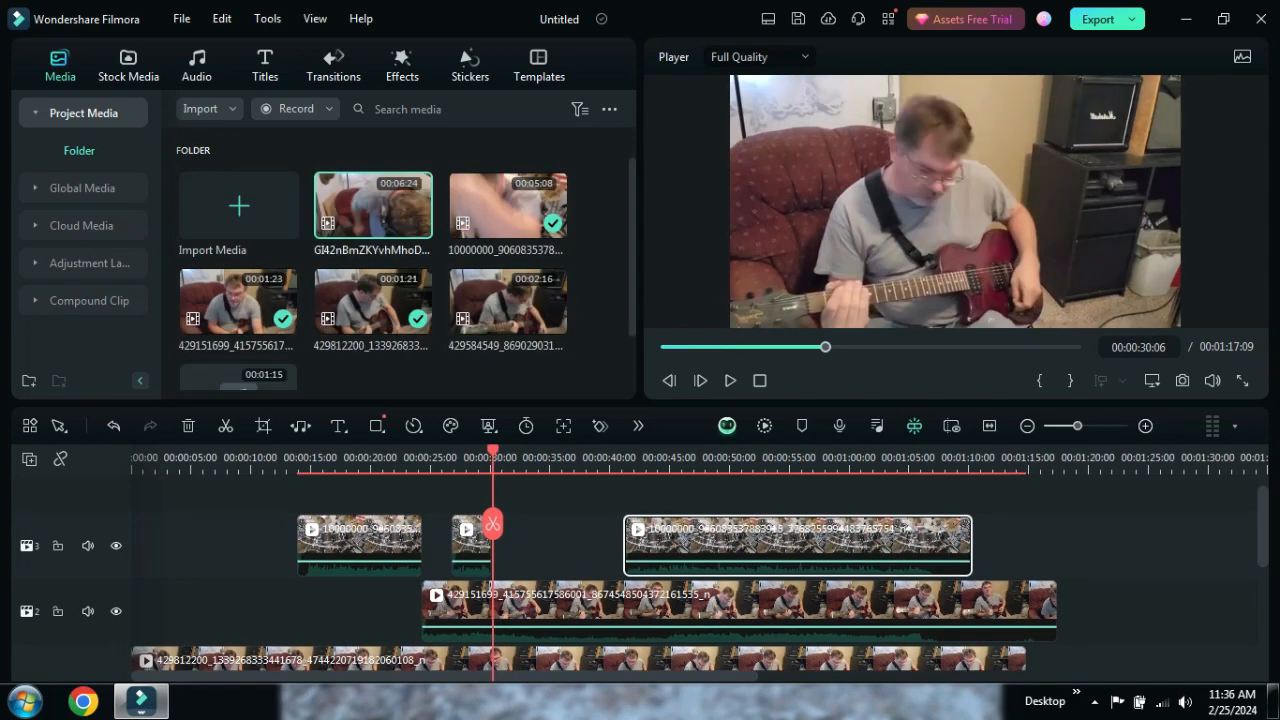
- Add the GI42nBmZKYvhMhoD vocal video on track 4 and align its start with the start of the track 2 guitar clip
{"action": "scroll", "coordinate": [492, 523], "scroll_direction": "up", "scroll_amount": 1}
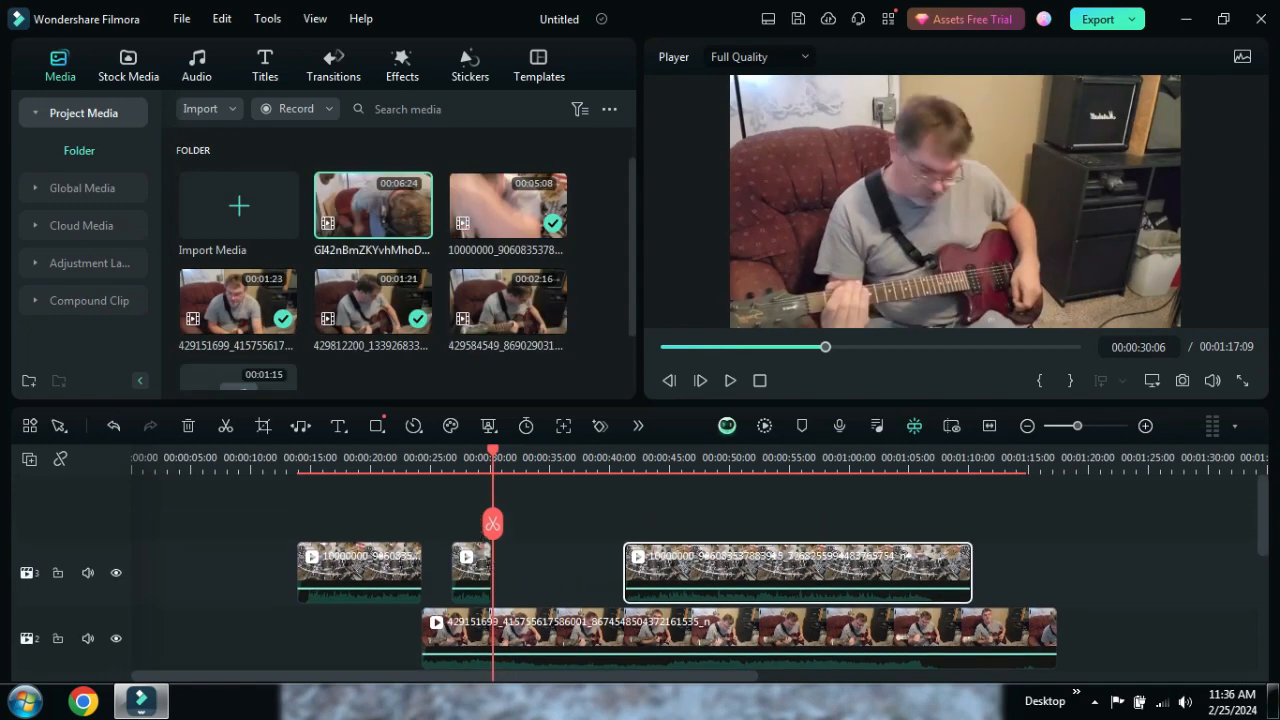
{"action": "left_click_drag", "start_coordinate": [373, 207], "coordinate": [132, 508]}
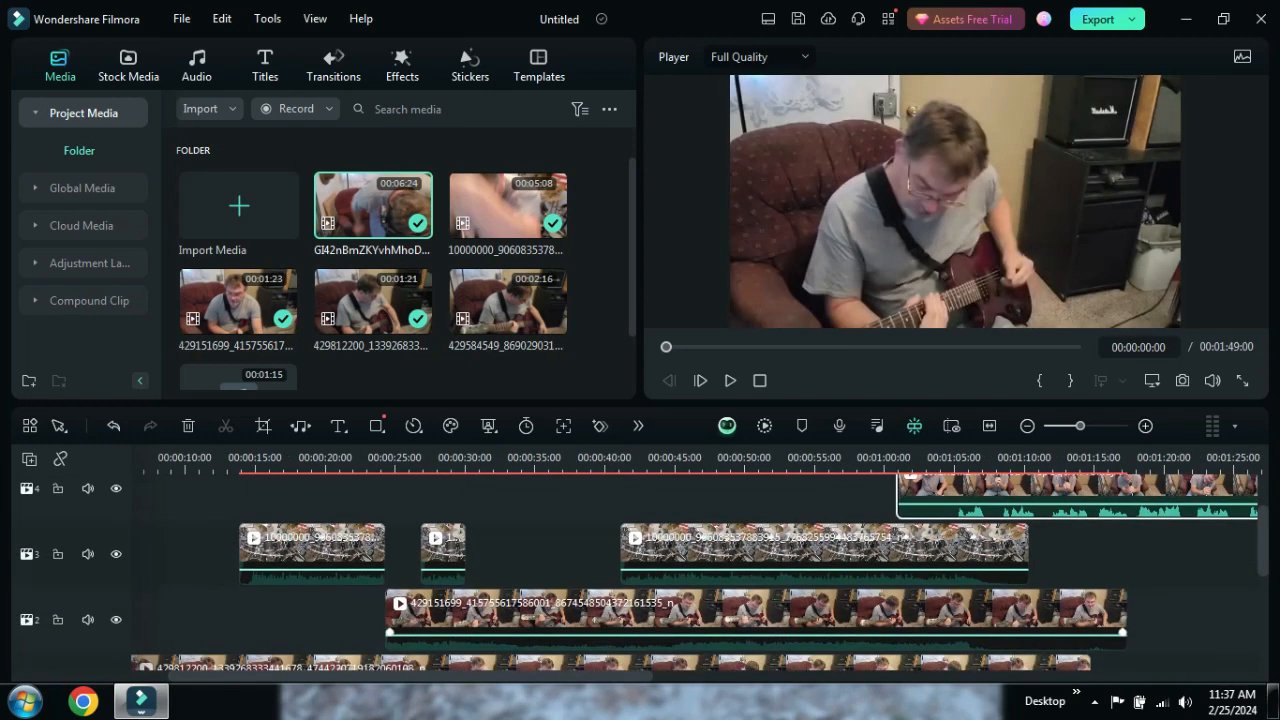
{"action": "left_click", "coordinate": [450, 522]}
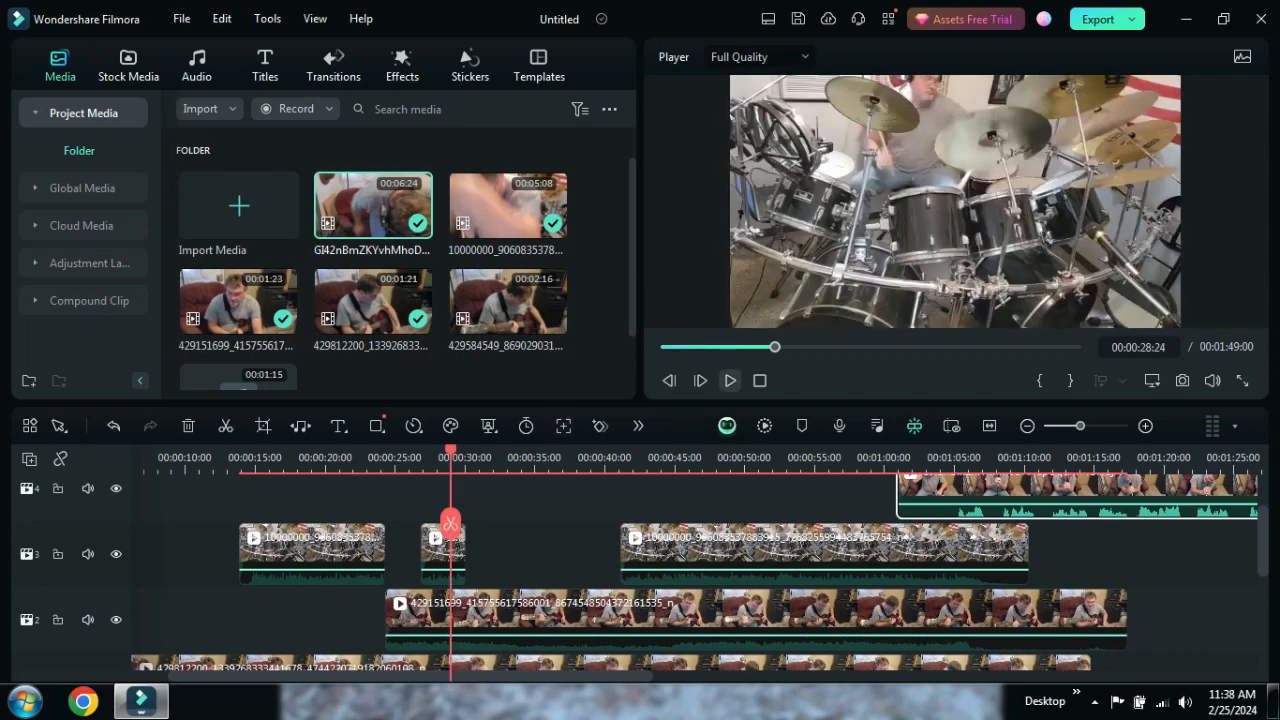
{"action": "left_click", "coordinate": [730, 381]}
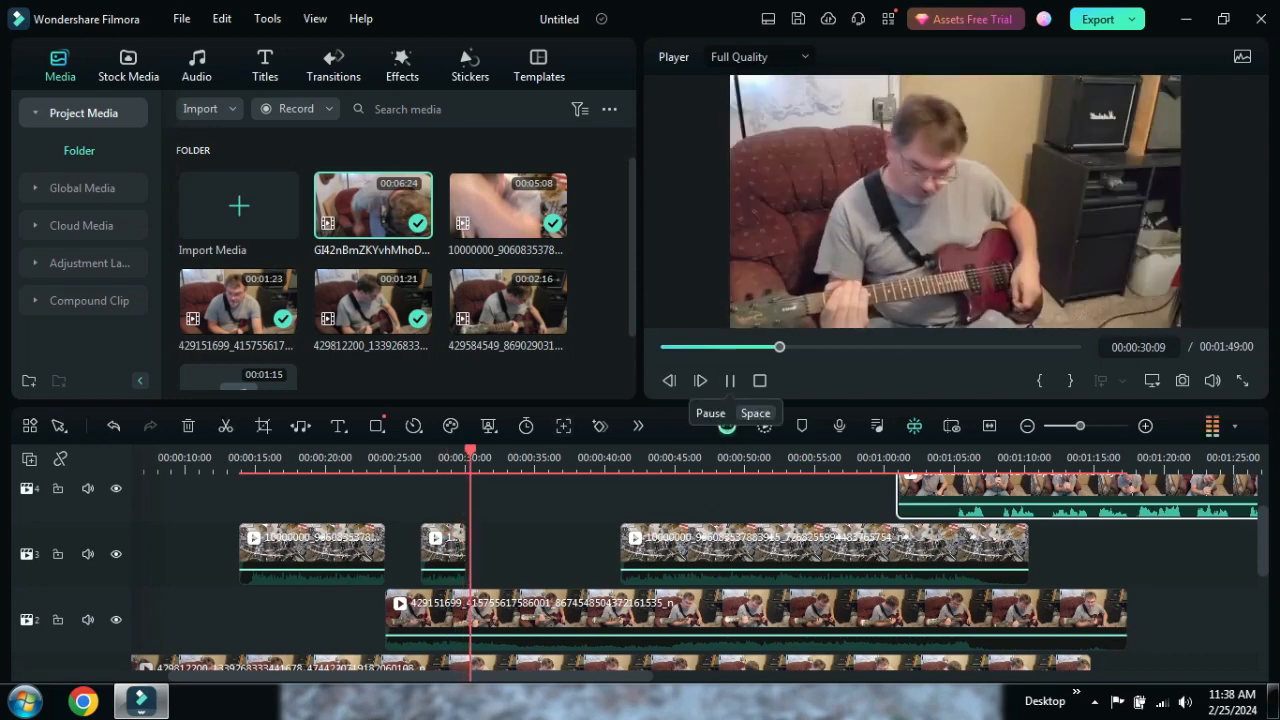
{"action": "left_click", "coordinate": [730, 381]}
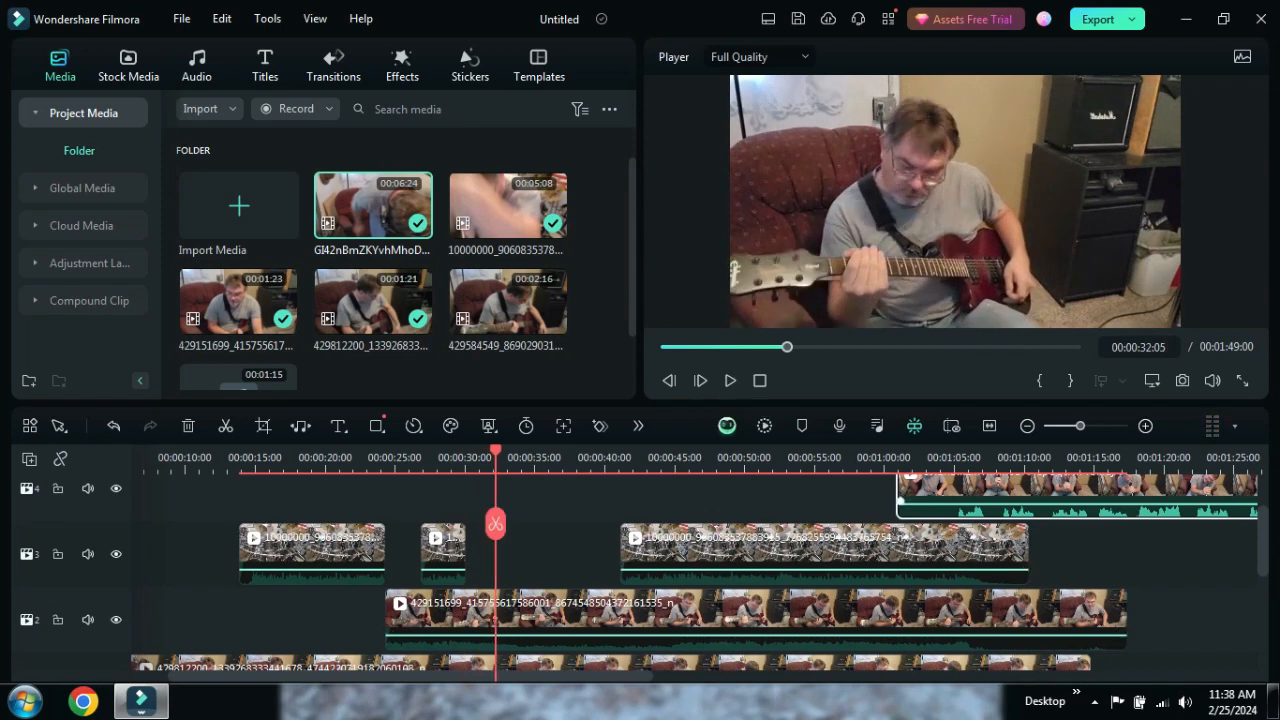
{"action": "left_click_drag", "start_coordinate": [1016, 492], "coordinate": [506, 492]}
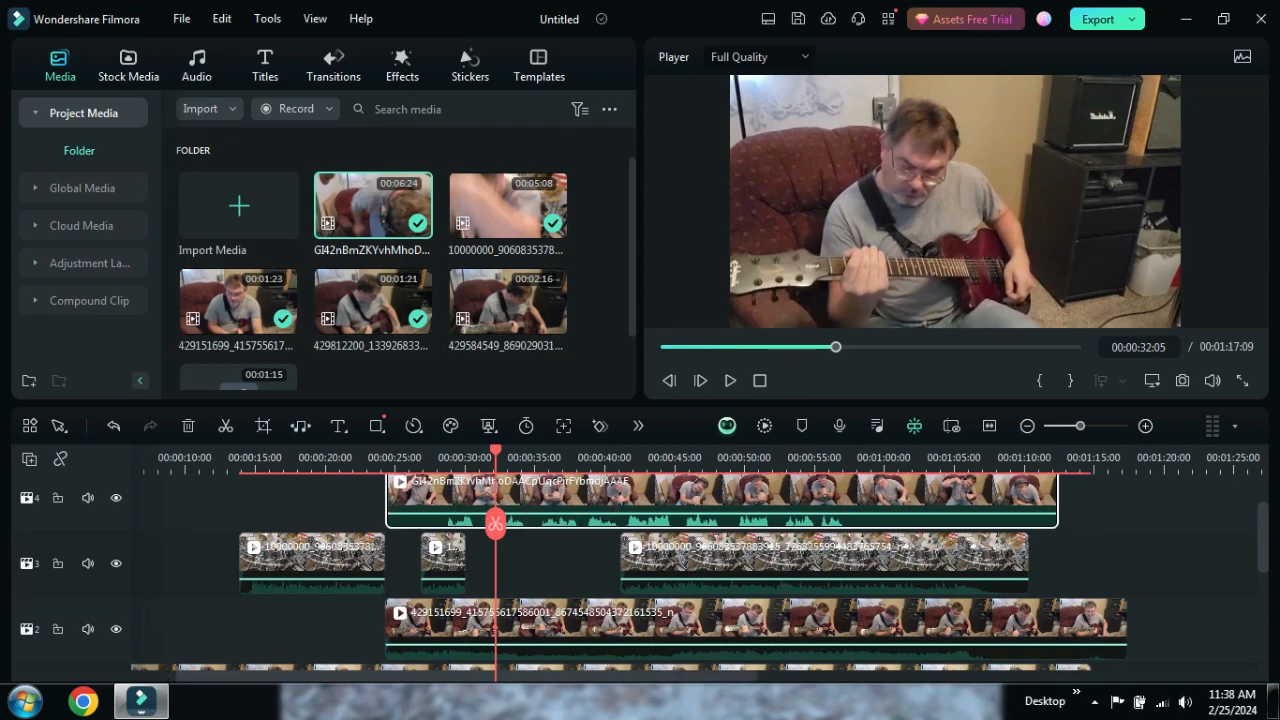
- Shift the vocal clip on track 4 about 1.3 seconds later to line up the singing with the song
{"action": "left_click", "coordinate": [401, 458]}
{"action": "key", "text": "ctrl+equal"}
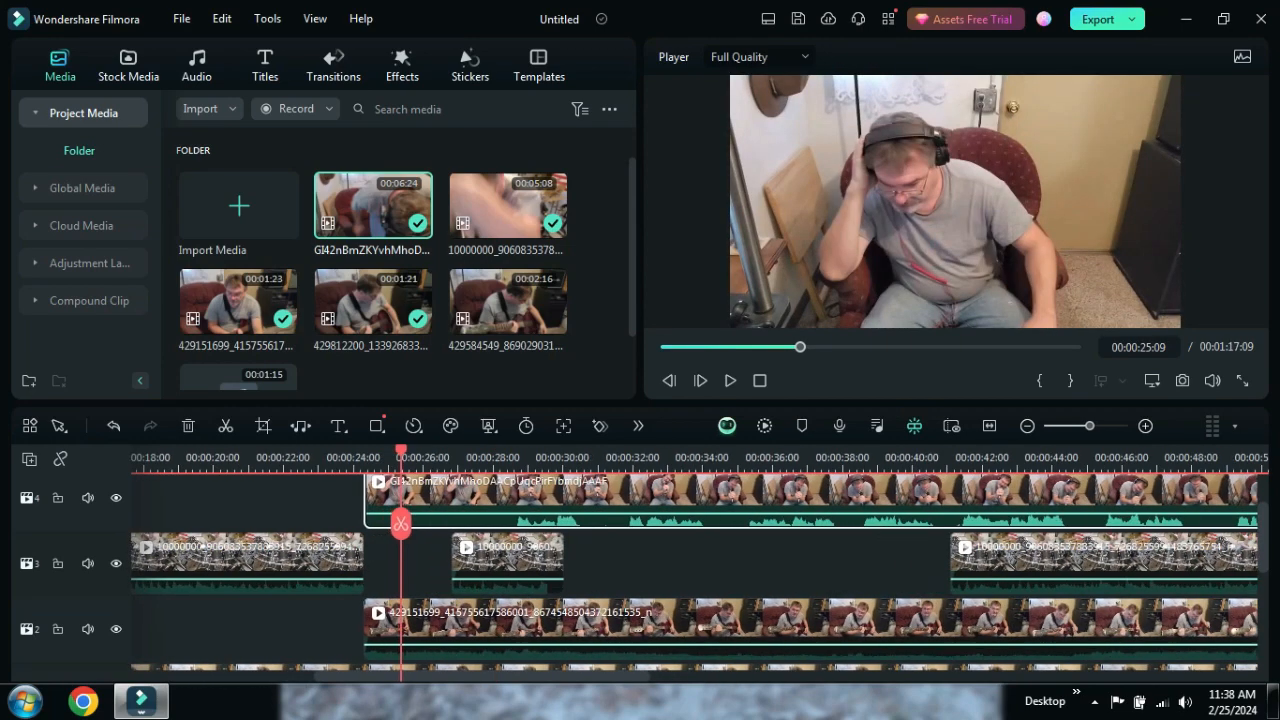
{"action": "key", "text": "ctrl+equal"}
{"action": "key", "text": "ctrl+equal"}
{"action": "key", "text": "ctrl+equal"}
{"action": "key", "text": "ctrl+equal"}
{"action": "key", "text": "ctrl+equal"}
{"action": "key", "text": "ctrl+equal"}
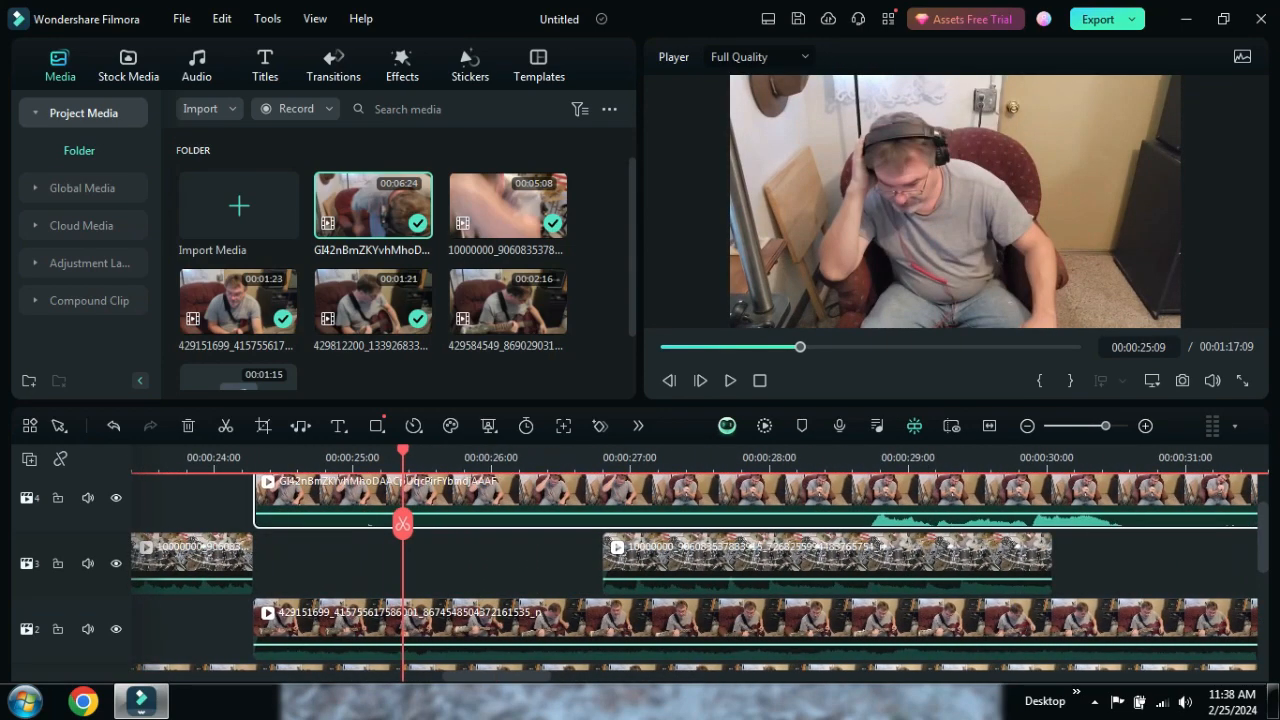
{"action": "left_click_drag", "start_coordinate": [1105, 426], "coordinate": [1102, 426]}
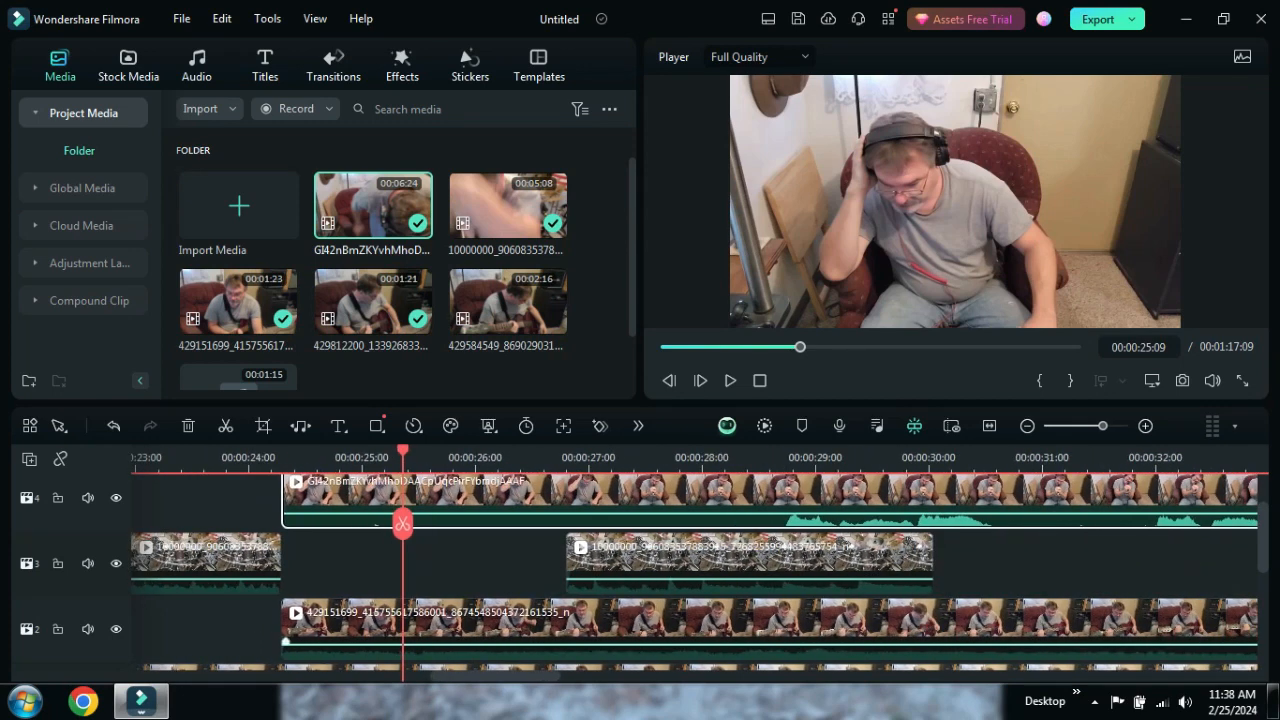
{"action": "left_click_drag", "start_coordinate": [495, 676], "coordinate": [540, 676]}
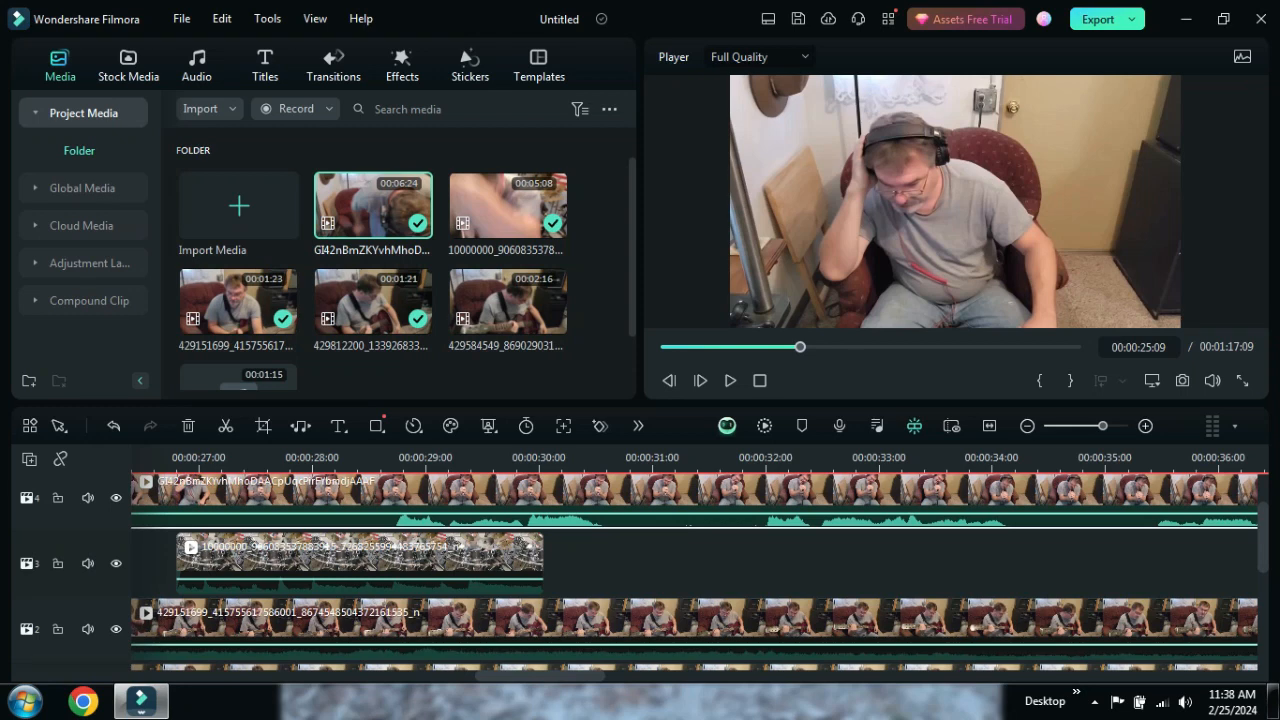
{"action": "left_click_drag", "start_coordinate": [498, 500], "coordinate": [639, 565]}
- Play from 00:00:28:17 to 00:00:31:21 to check the vocal sync, and shift the vocal clip about 0.3 seconds later
{"action": "left_click", "coordinate": [390, 458]}
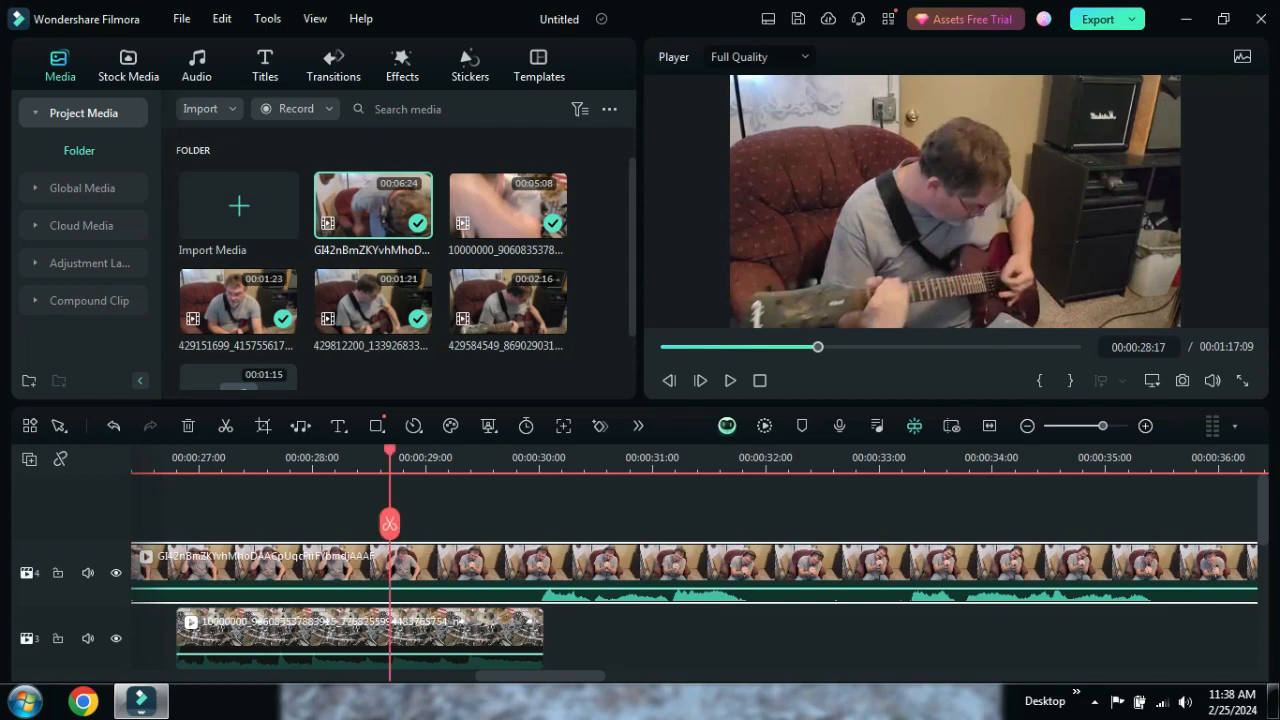
{"action": "key", "text": "space"}
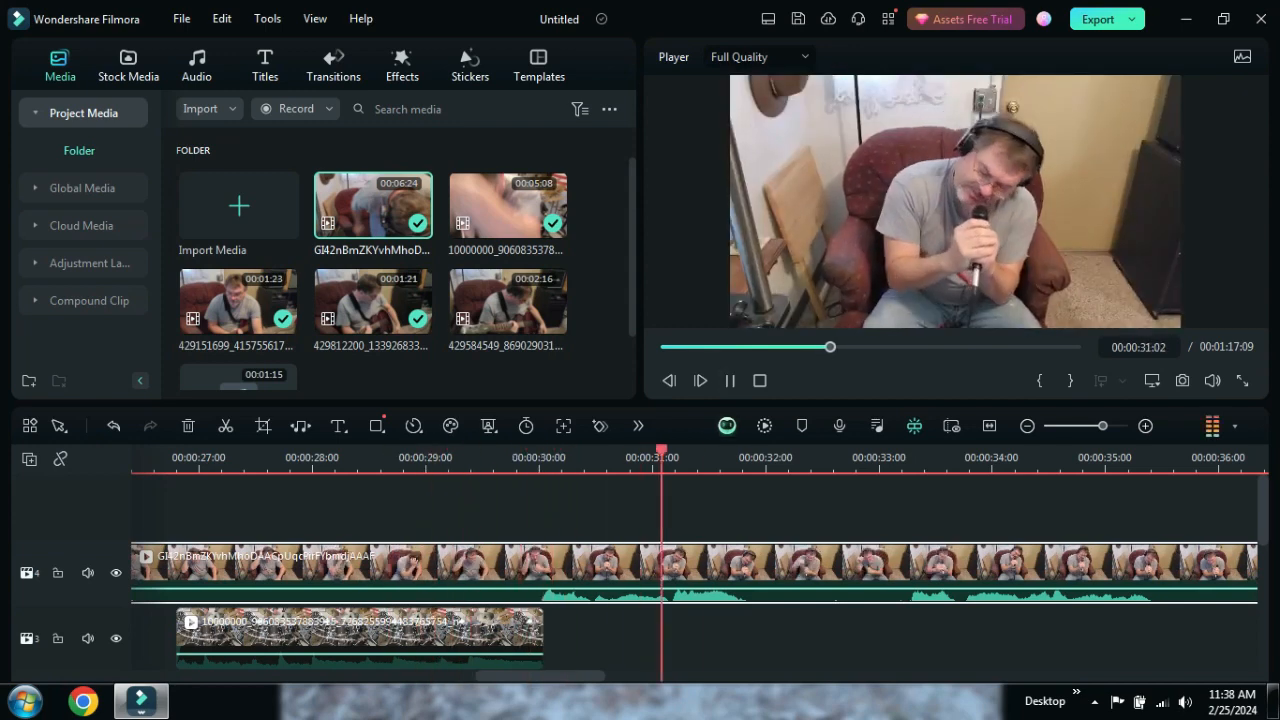
{"action": "key", "text": "space"}
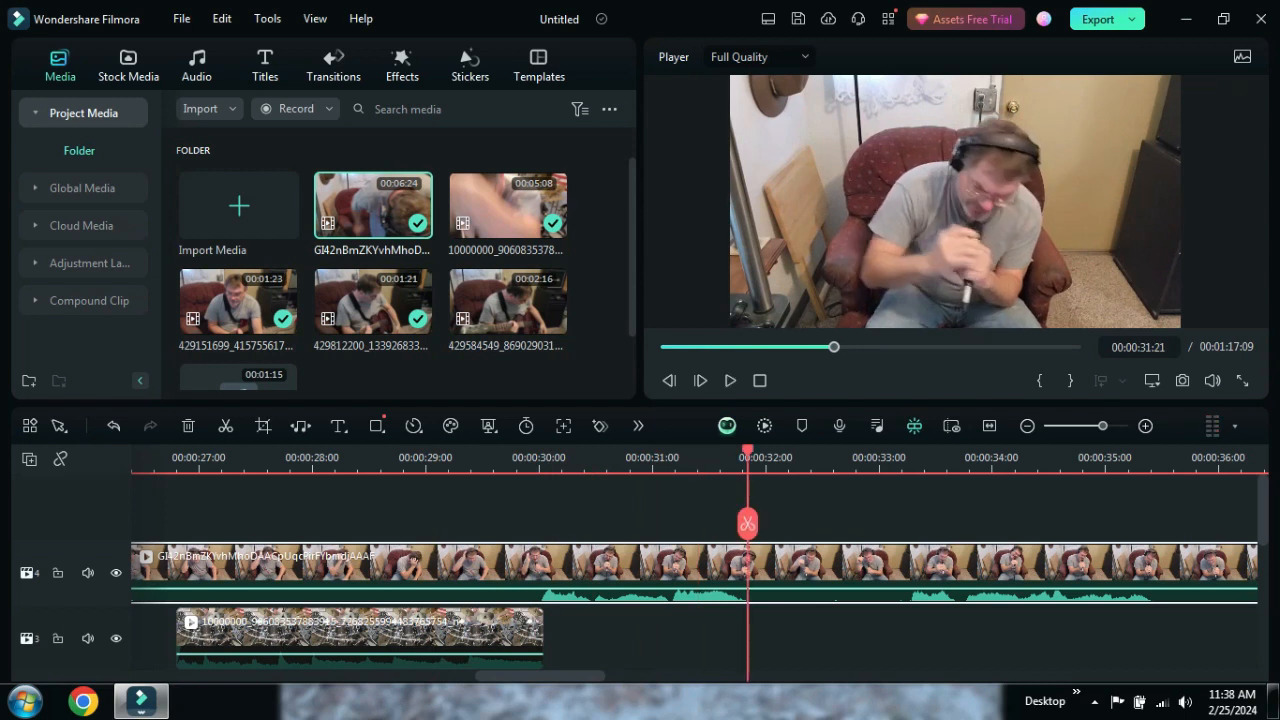
{"action": "left_click_drag", "start_coordinate": [700, 566], "coordinate": [737, 566]}
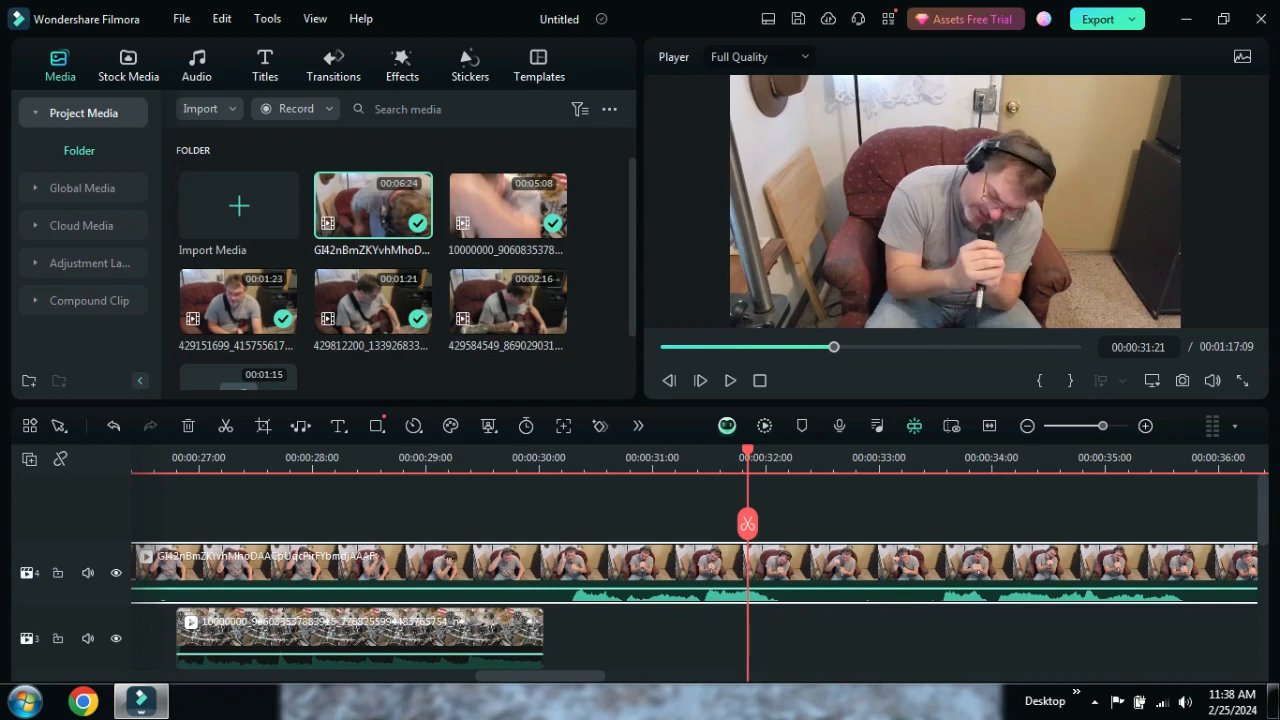
- Play twice from about 00:00:29:24 to 00:00:32:15 to check the first sung line against the song
{"action": "left_click", "coordinate": [534, 459]}
{"action": "left_click", "coordinate": [730, 380]}
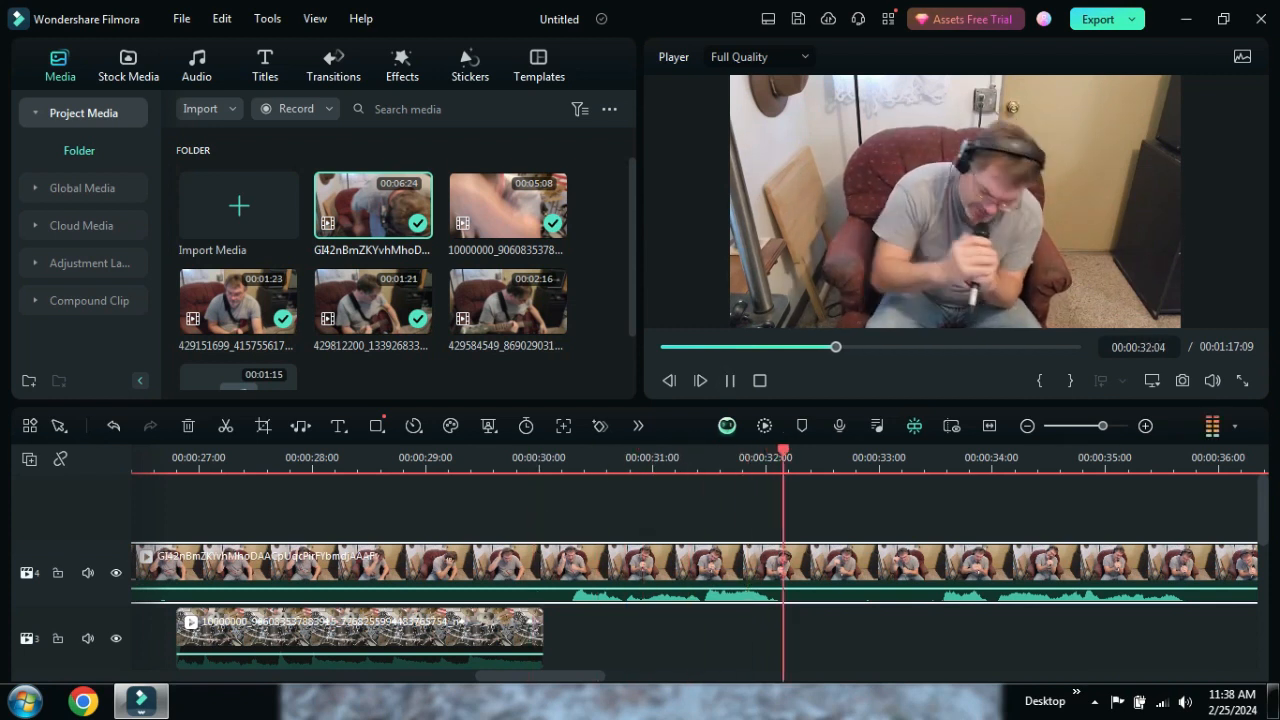
{"action": "key", "text": "space"}
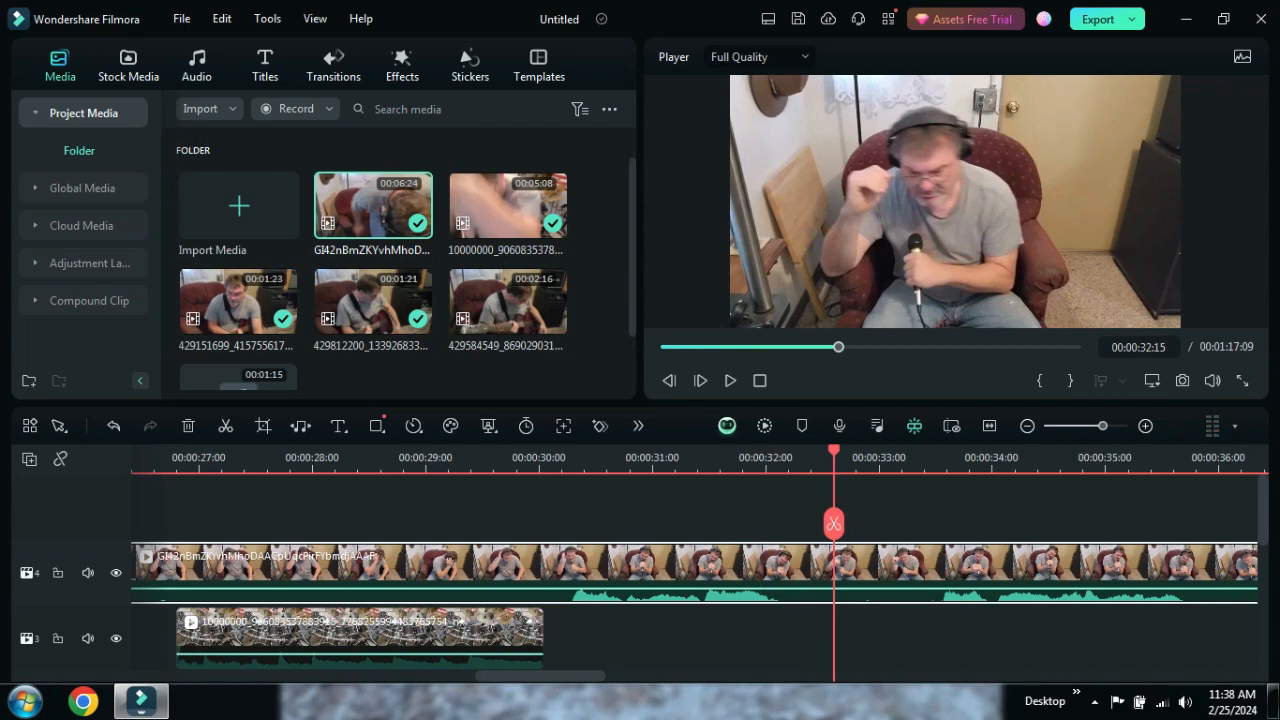
{"action": "left_click", "coordinate": [534, 459]}
{"action": "scroll", "coordinate": [534, 459], "scroll_direction": "up", "scroll_amount": 3}
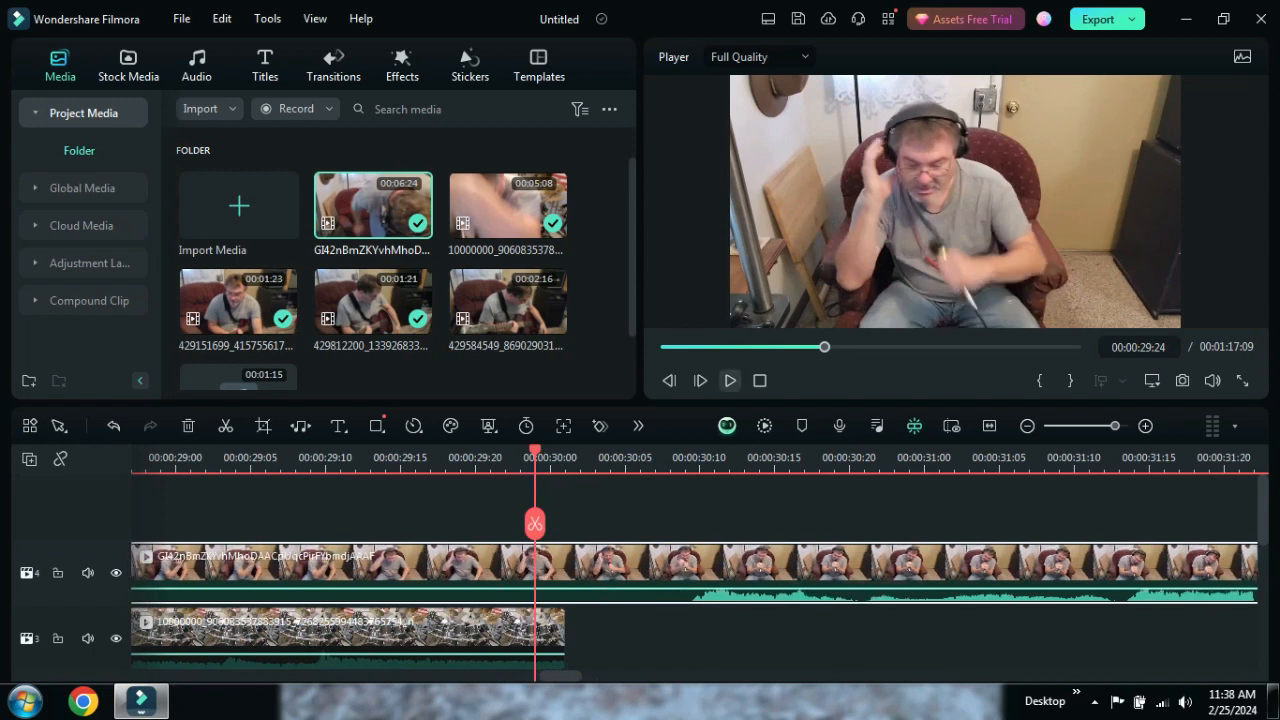
{"action": "left_click", "coordinate": [730, 380]}
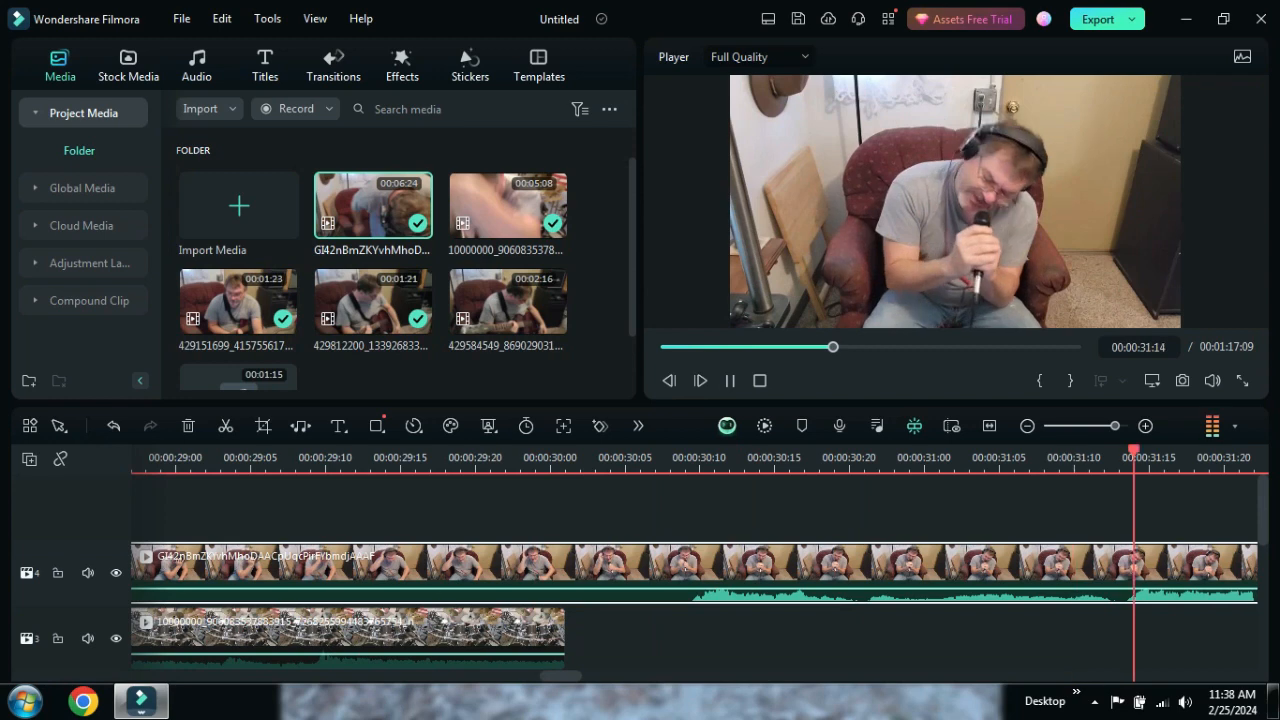
{"action": "key", "text": "space"}
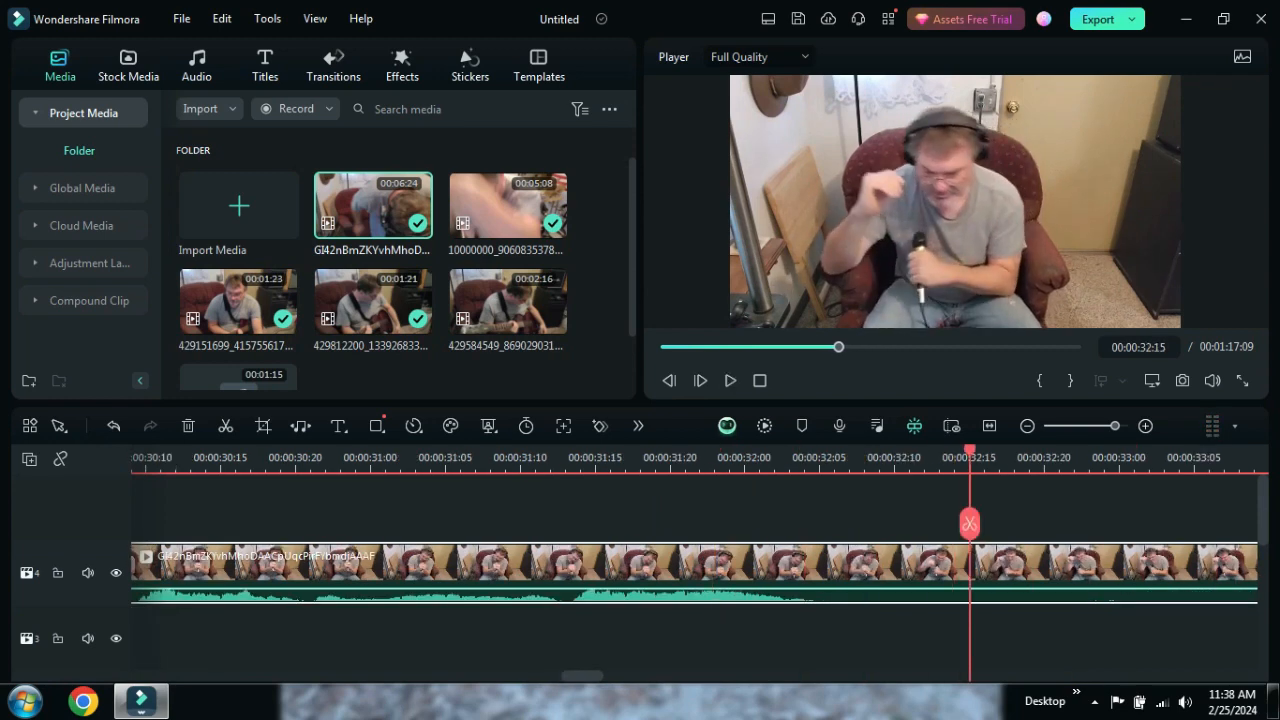
- Trim the start of the vocal clip to the end of the short drum clip at 00:00:30:01
{"action": "key", "text": "ctrl+minus"}
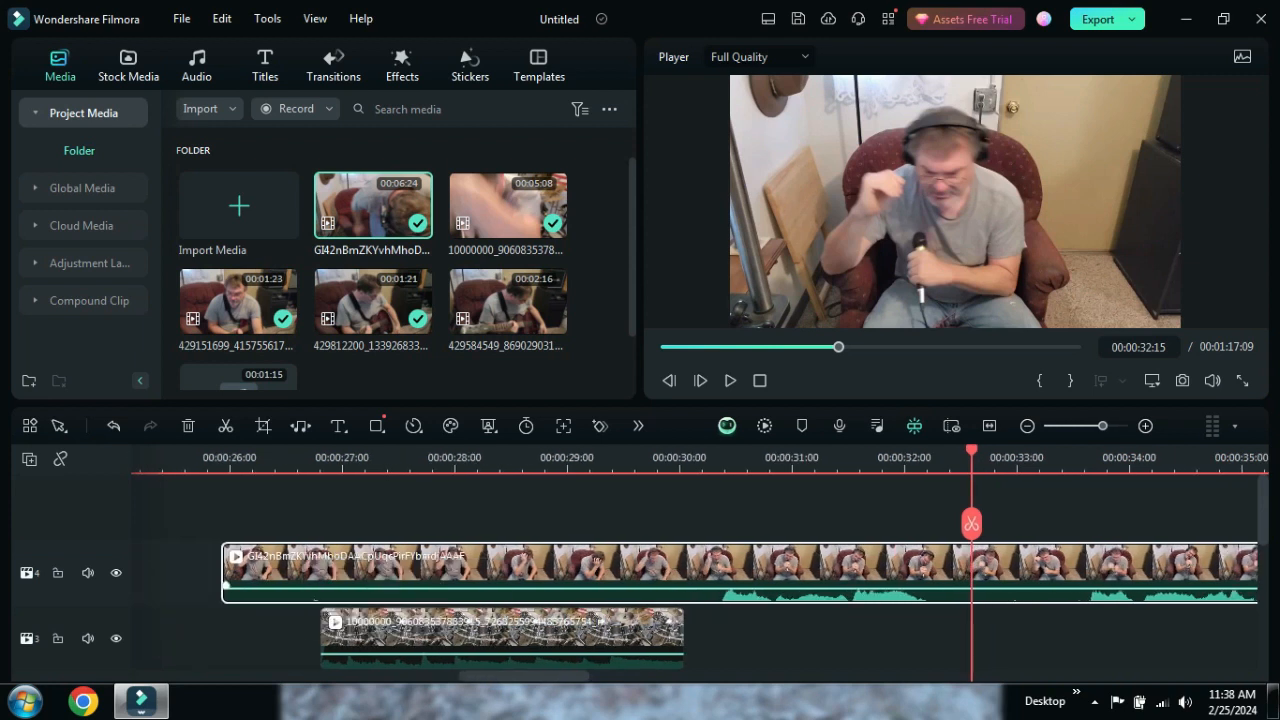
{"action": "left_click_drag", "start_coordinate": [225, 585], "coordinate": [689, 585]}
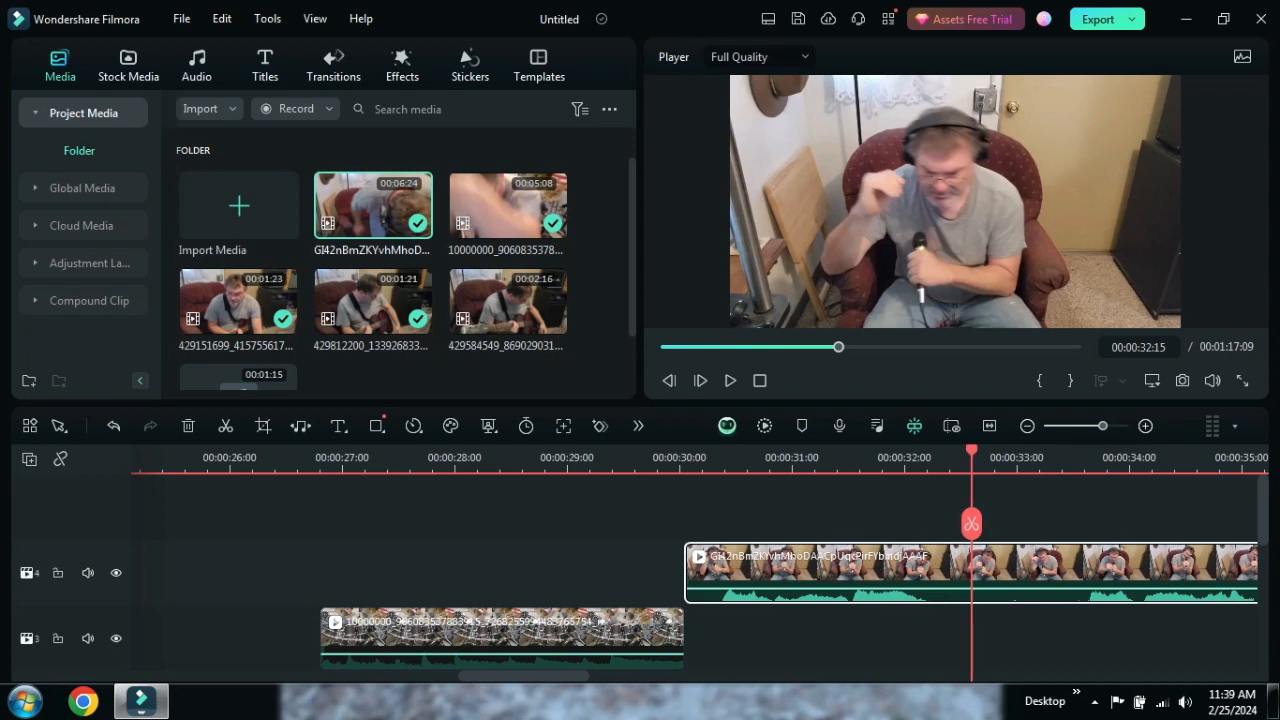
- Play from 00:00:22:03 to 00:00:32:15 to check the cuts between the drum, guitar and vocal clips
{"action": "mouse_move", "coordinate": [1103, 426]}
{"action": "left_mouse_down"}
{"action": "mouse_move", "coordinate": [1067, 426]}
{"action": "mouse_move", "coordinate": [1080, 426]}
{"action": "left_mouse_up"}
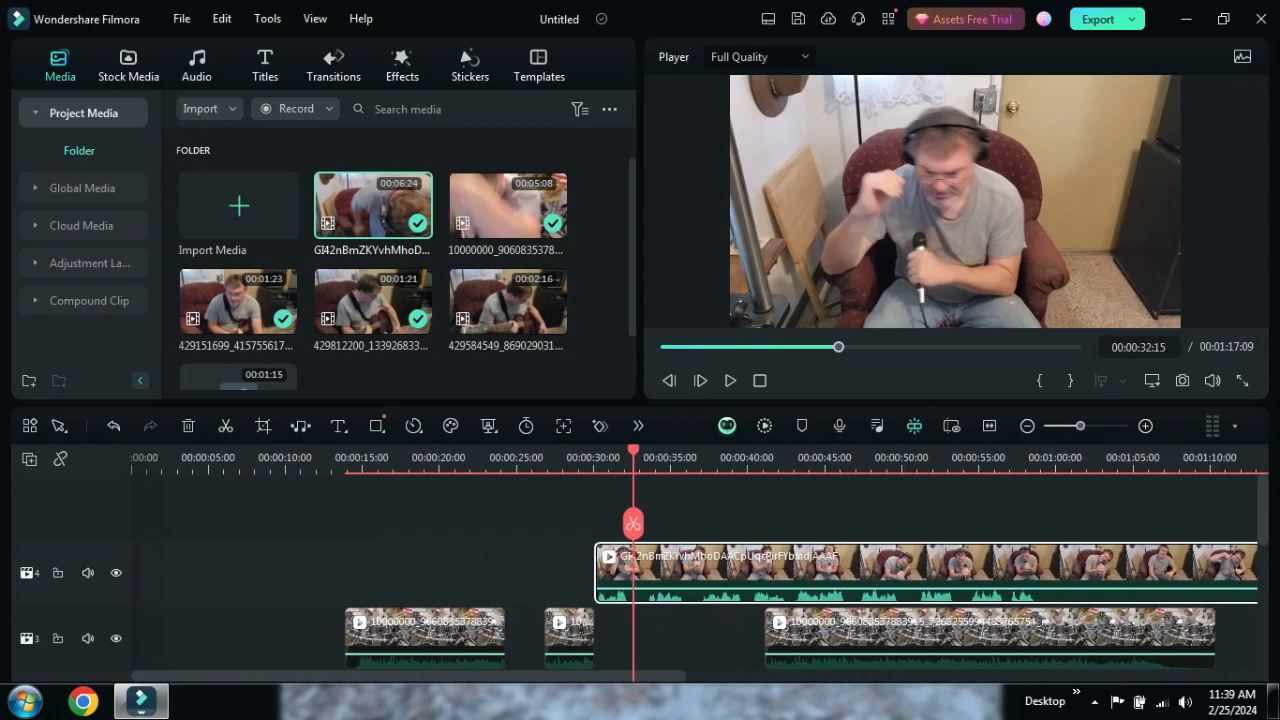
{"action": "scroll", "coordinate": [1160, 565], "scroll_direction": "down", "scroll_amount": 1}
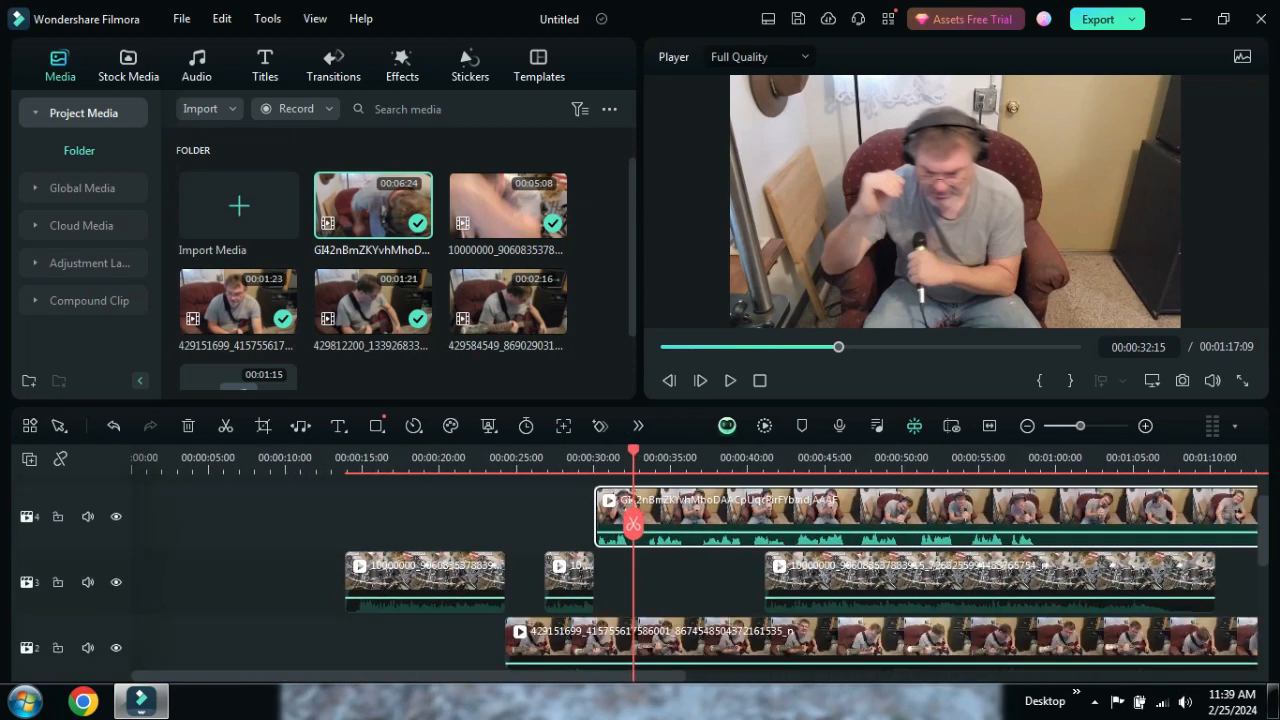
{"action": "left_click_drag", "start_coordinate": [633, 523], "coordinate": [472, 523]}
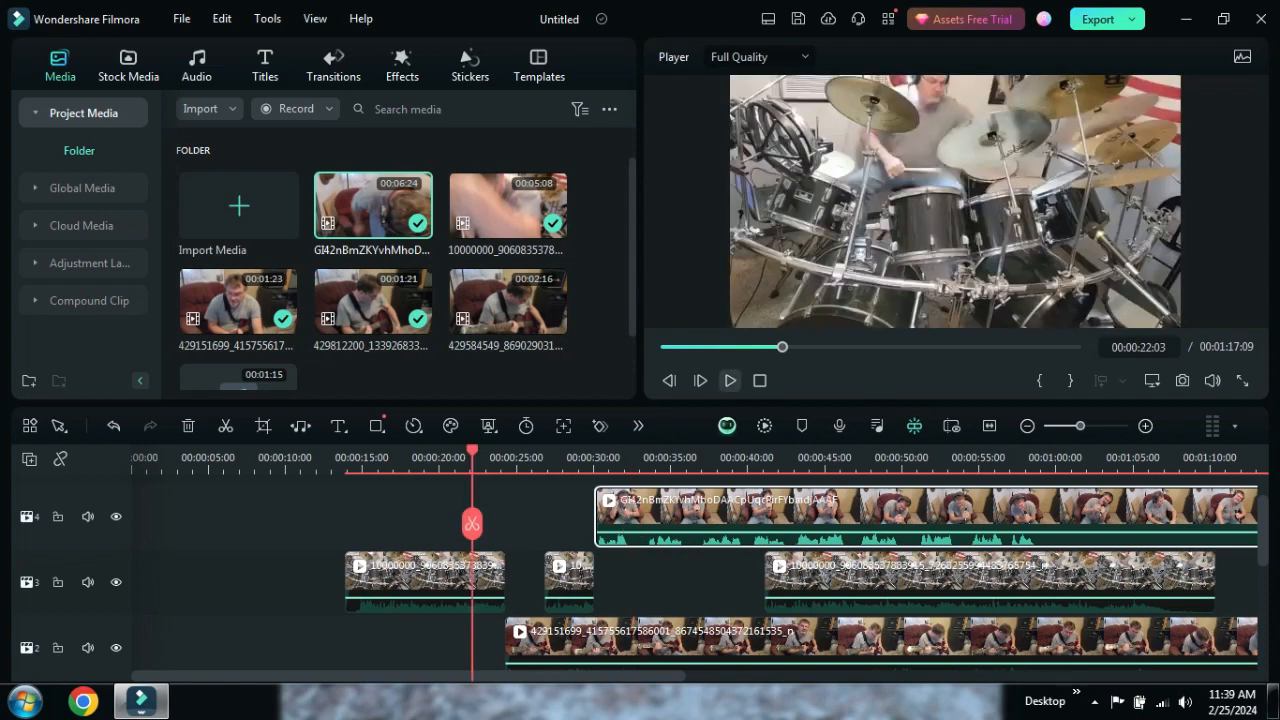
{"action": "scroll", "coordinate": [600, 530], "scroll_direction": "up", "scroll_amount": 1}
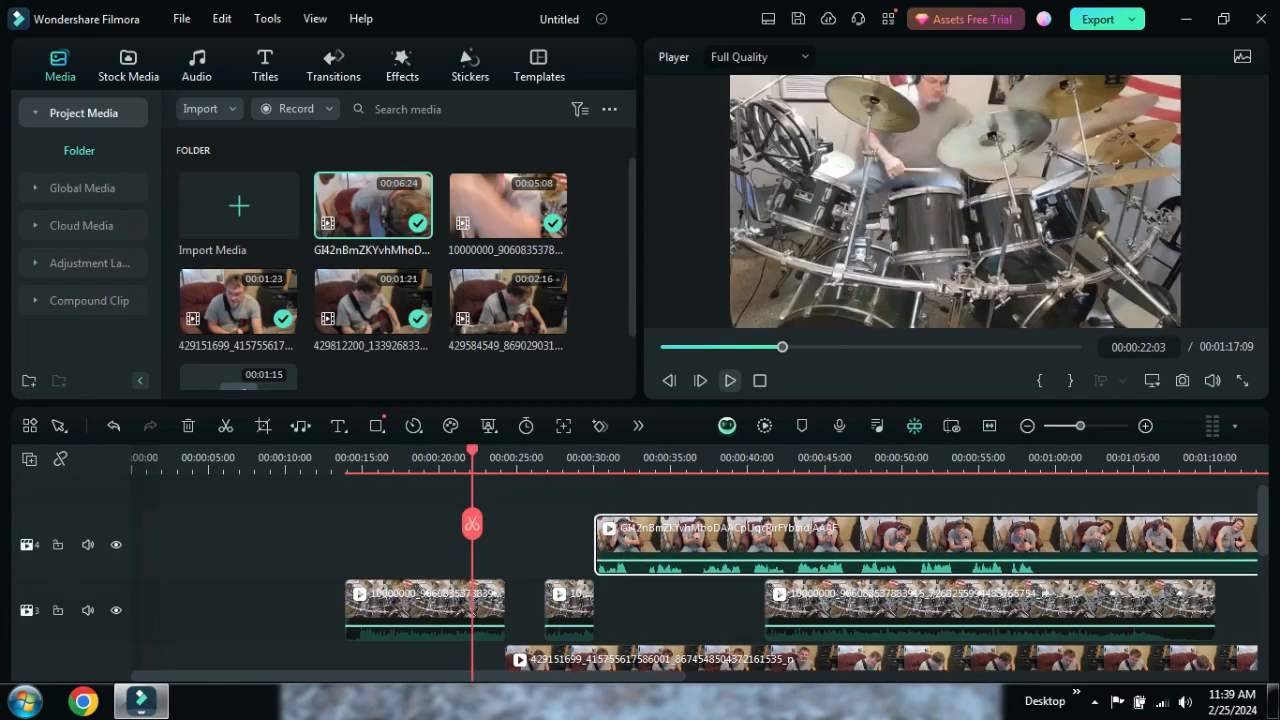
{"action": "left_click", "coordinate": [730, 380]}
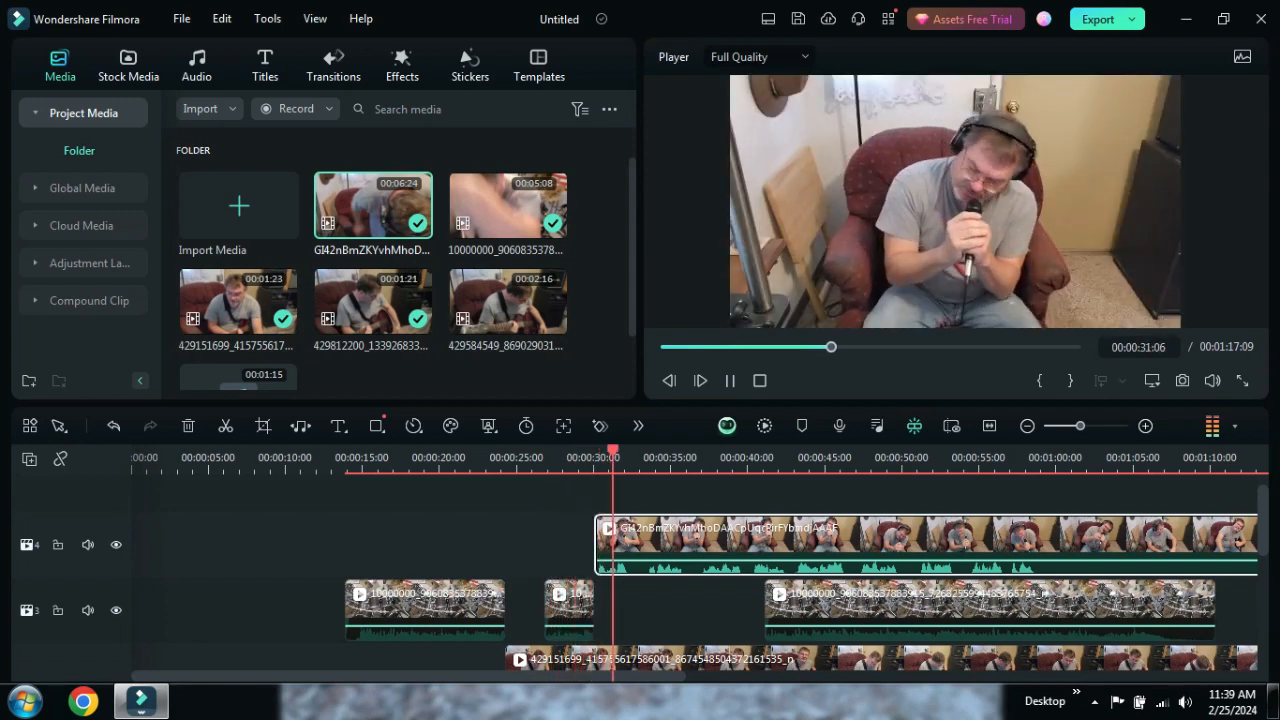
{"action": "key", "text": "space"}
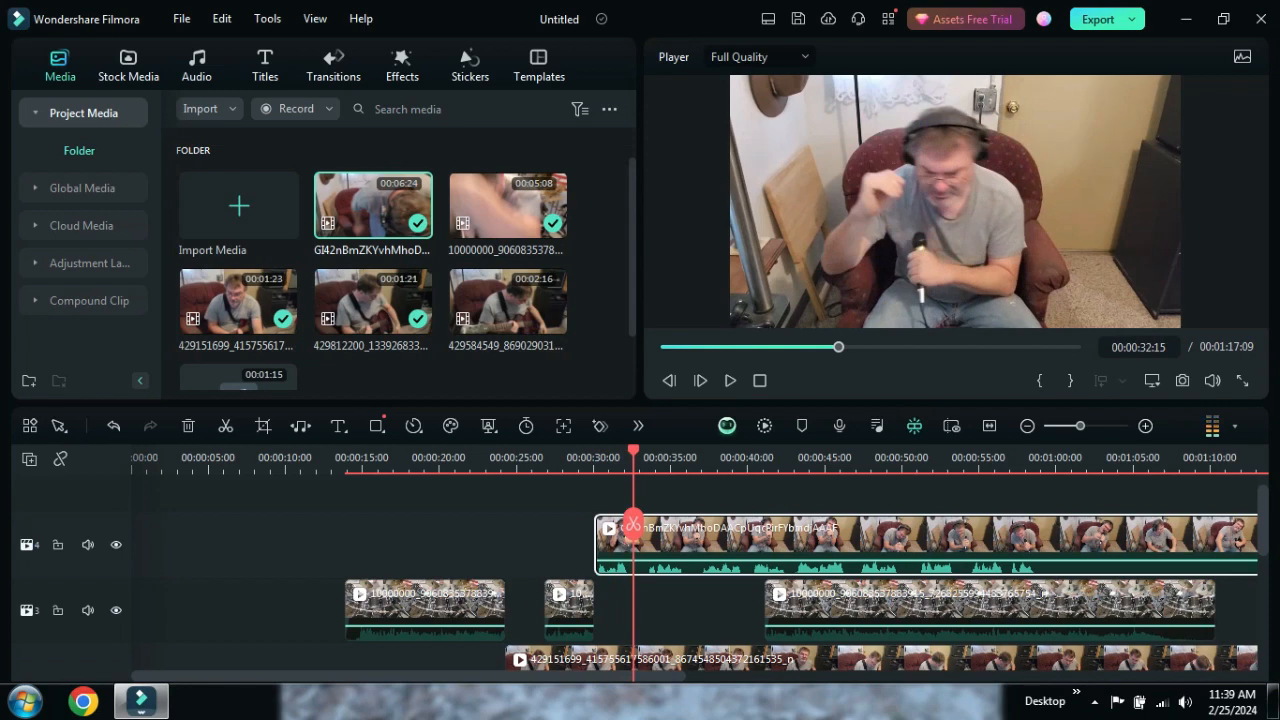
- Split the vocal clip on track 4 at 00:00:32:08, after the first sung line
{"action": "scroll", "coordinate": [633, 523], "scroll_direction": "up", "scroll_amount": 3}
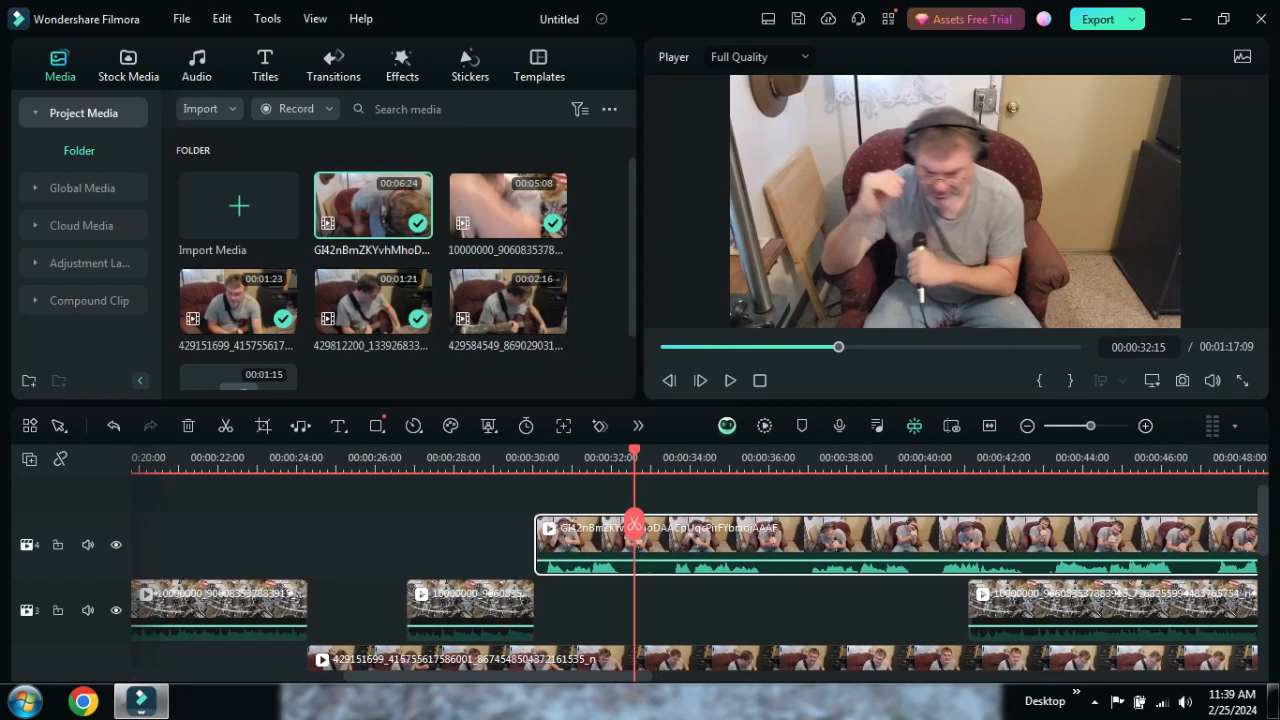
{"action": "left_click", "coordinate": [624, 459]}
{"action": "left_click", "coordinate": [624, 523]}
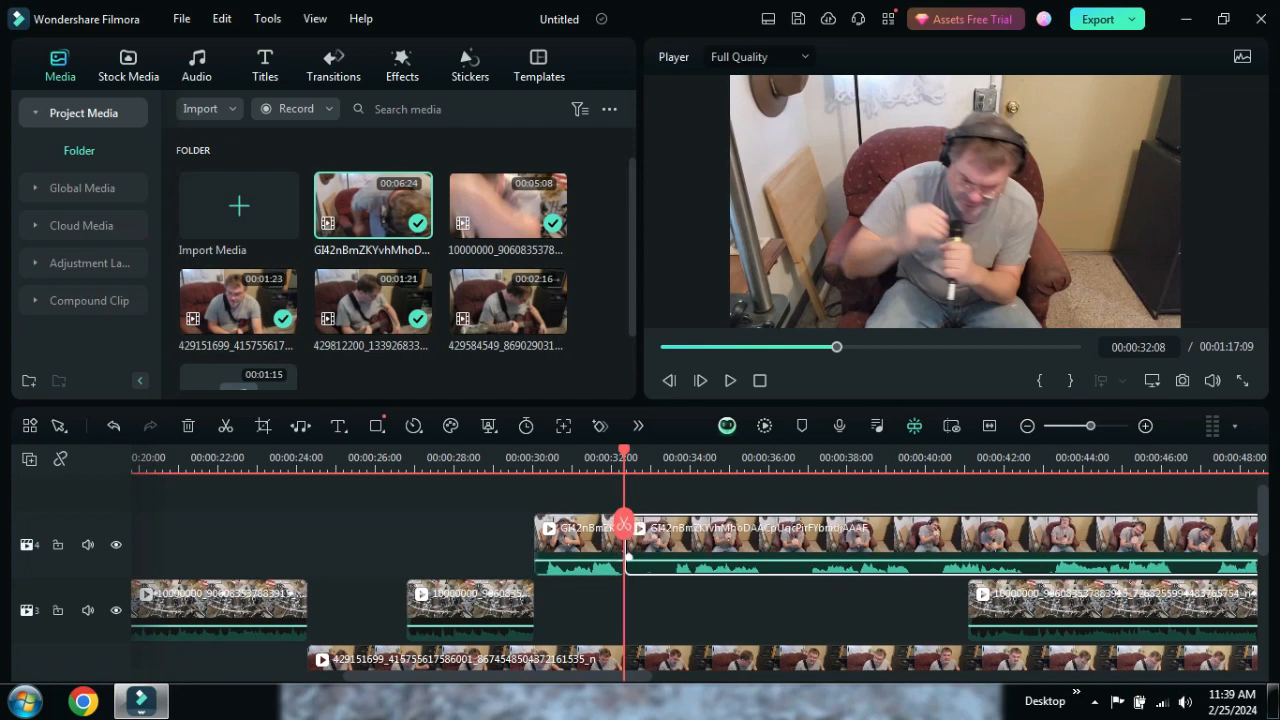
- Trim the start of the second vocal clip to 00:00:33:13 and split the guitar clip on track 2 at 00:00:32:08
{"action": "left_click_drag", "start_coordinate": [627, 548], "coordinate": [672, 550]}
{"action": "scroll", "coordinate": [624, 523], "scroll_direction": "down", "scroll_amount": 1}
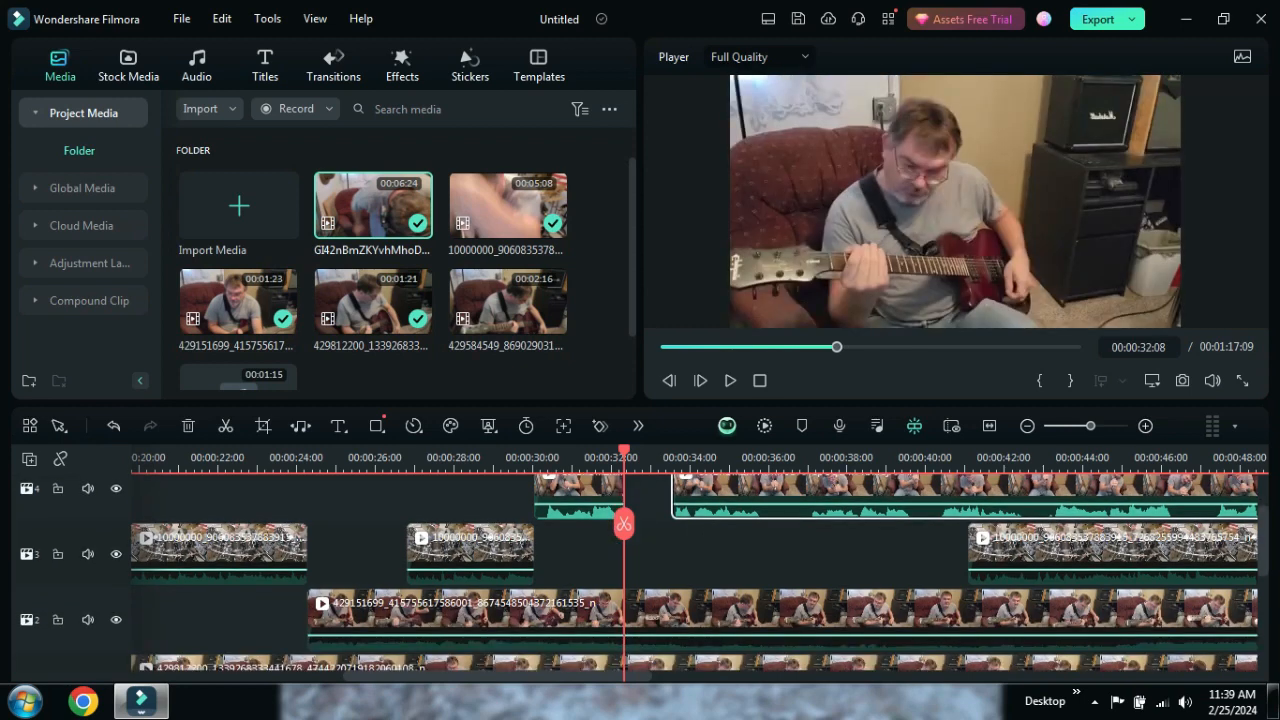
{"action": "scroll", "coordinate": [624, 523], "scroll_direction": "down", "scroll_amount": 2}
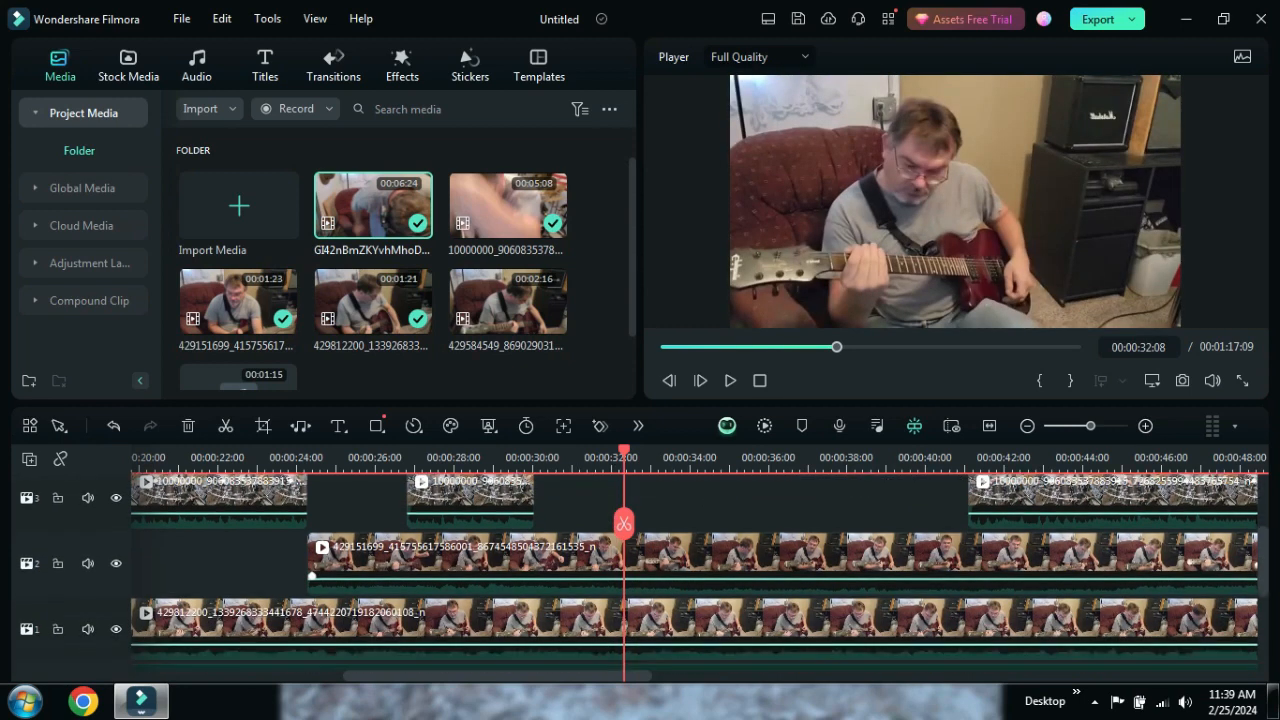
{"action": "scroll", "coordinate": [624, 523], "scroll_direction": "up", "scroll_amount": 1}
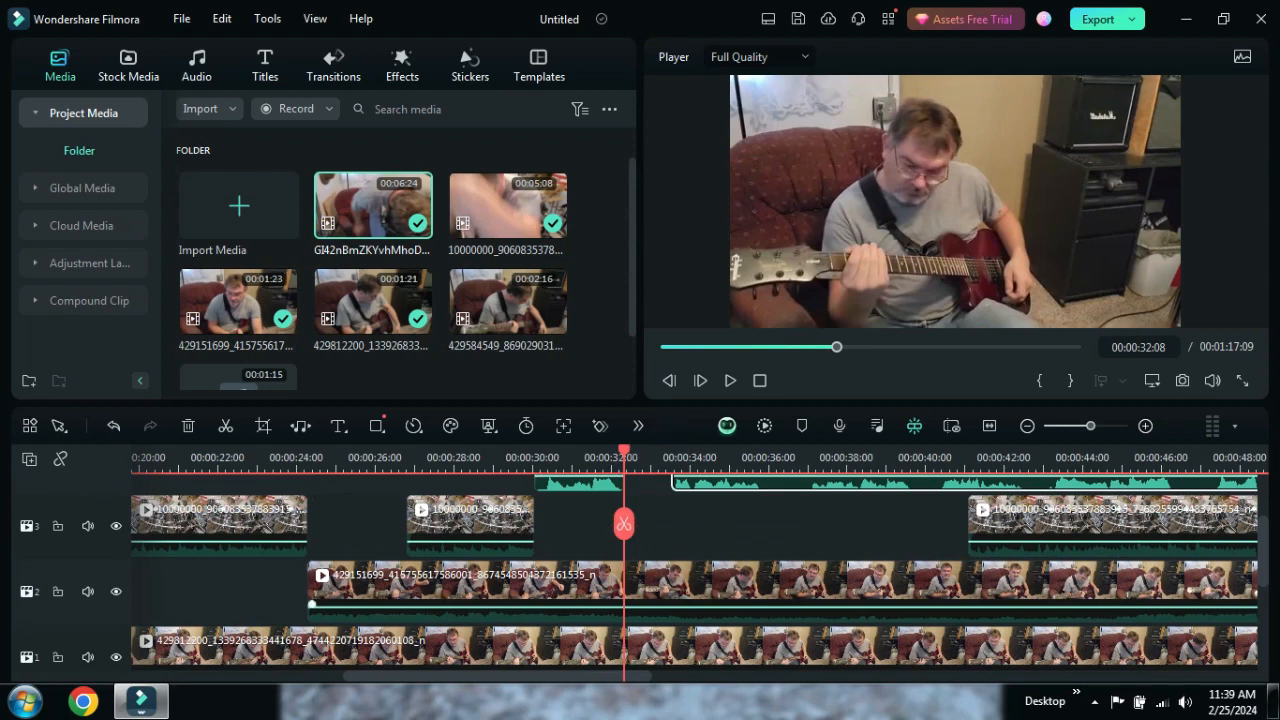
{"action": "left_click", "coordinate": [690, 586]}
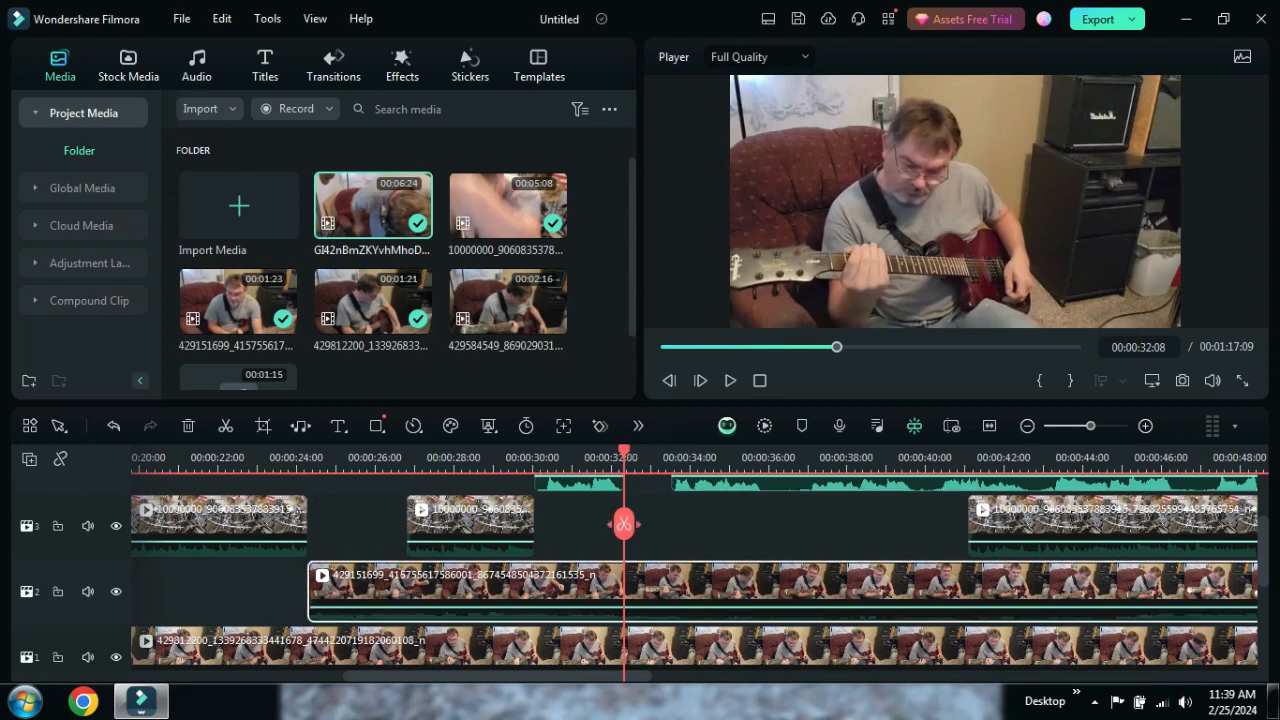
{"action": "left_click", "coordinate": [624, 523]}
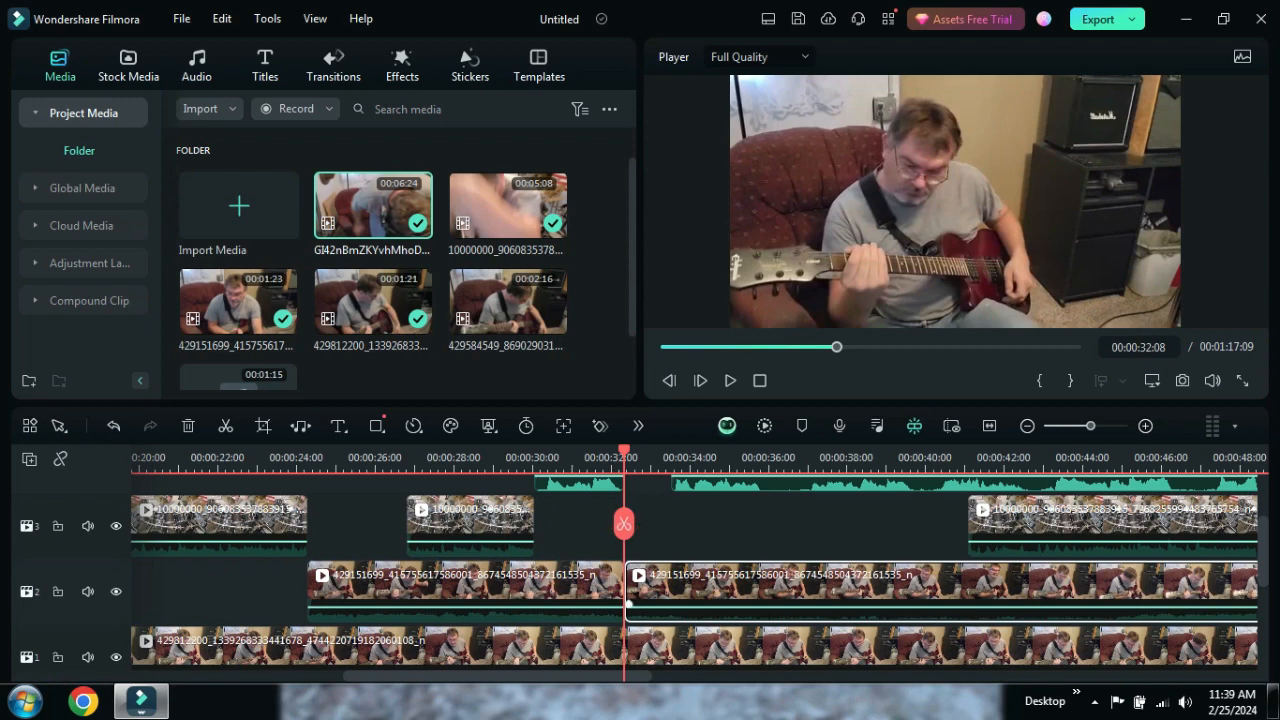
- Split the guitar clip on track 2 again at 00:00:33:13, exactly where the second vocal clip starts
{"action": "scroll", "coordinate": [700, 573], "scroll_direction": "up", "scroll_amount": 2}
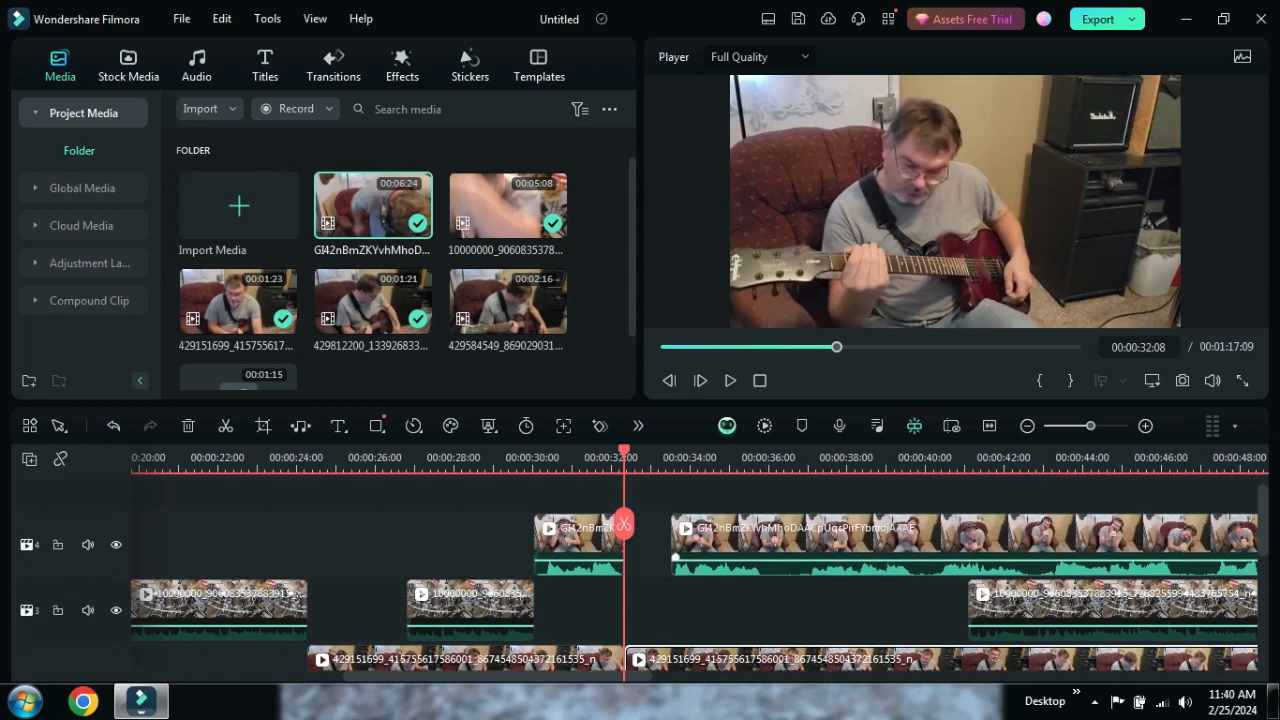
{"action": "left_click_drag", "start_coordinate": [624, 523], "coordinate": [669, 523]}
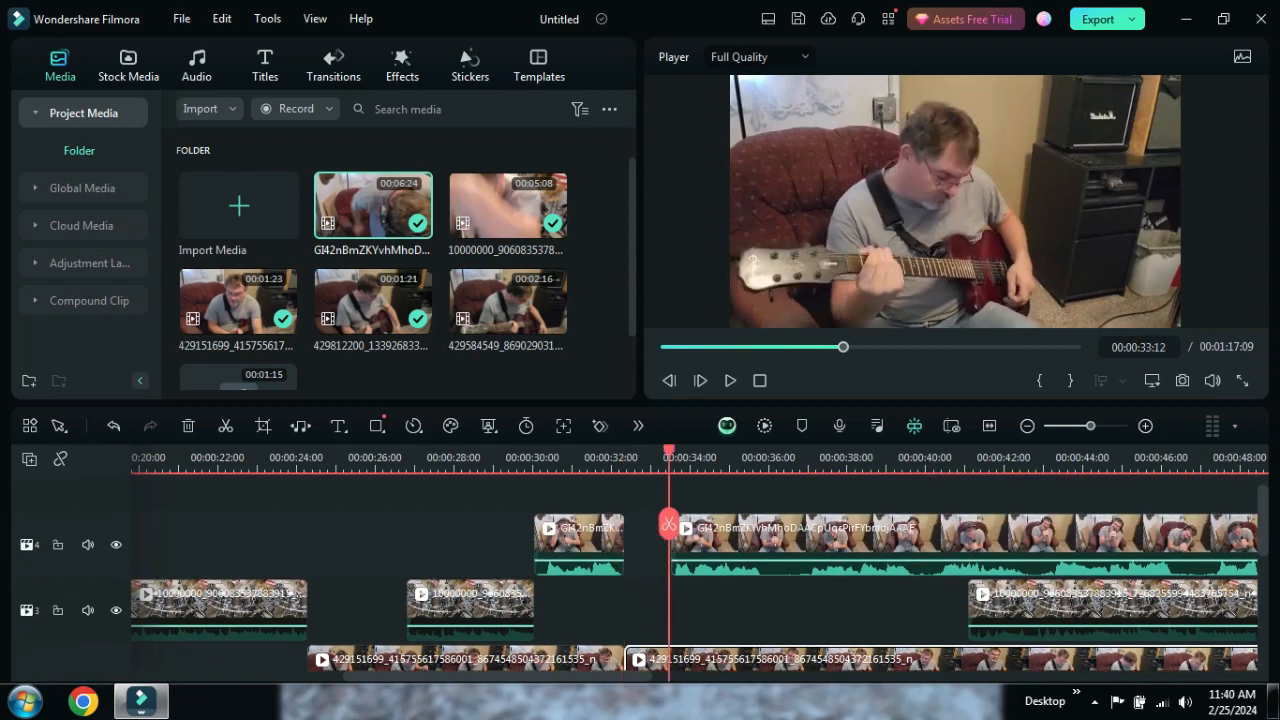
{"action": "scroll", "coordinate": [669, 523], "scroll_direction": "up", "scroll_amount": 8}
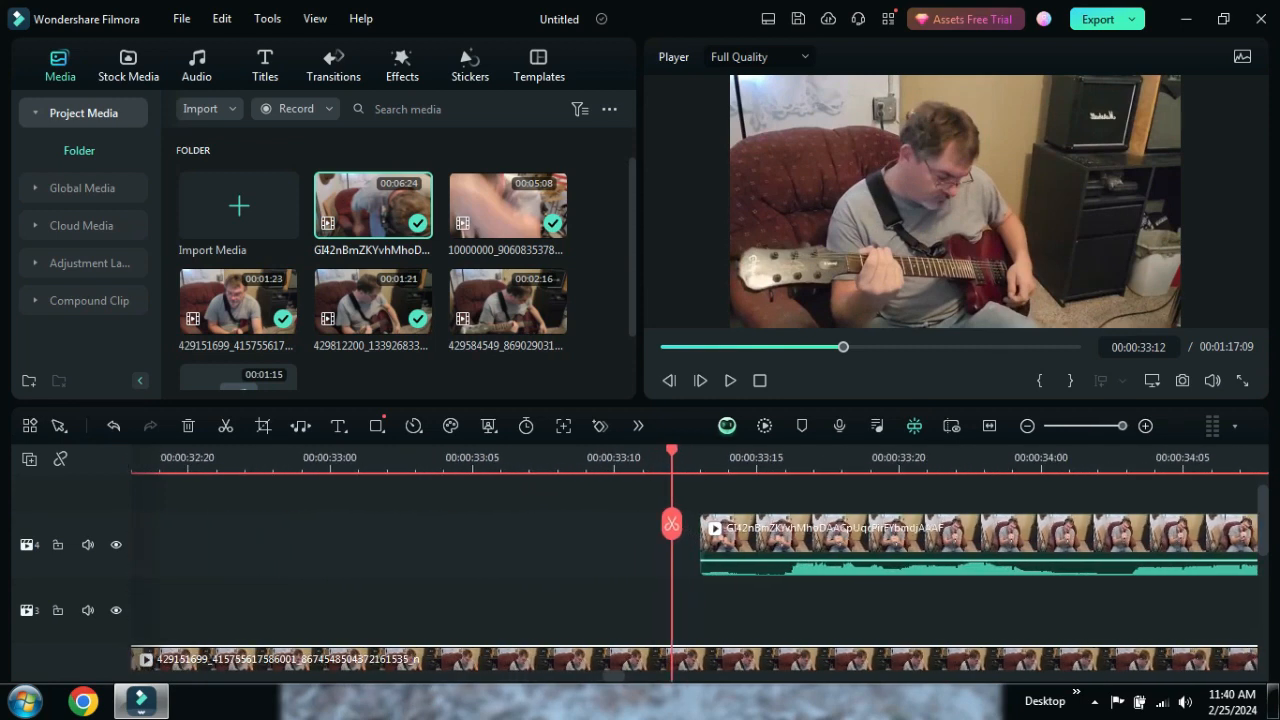
{"action": "scroll", "coordinate": [671, 523], "scroll_direction": "up", "scroll_amount": 1}
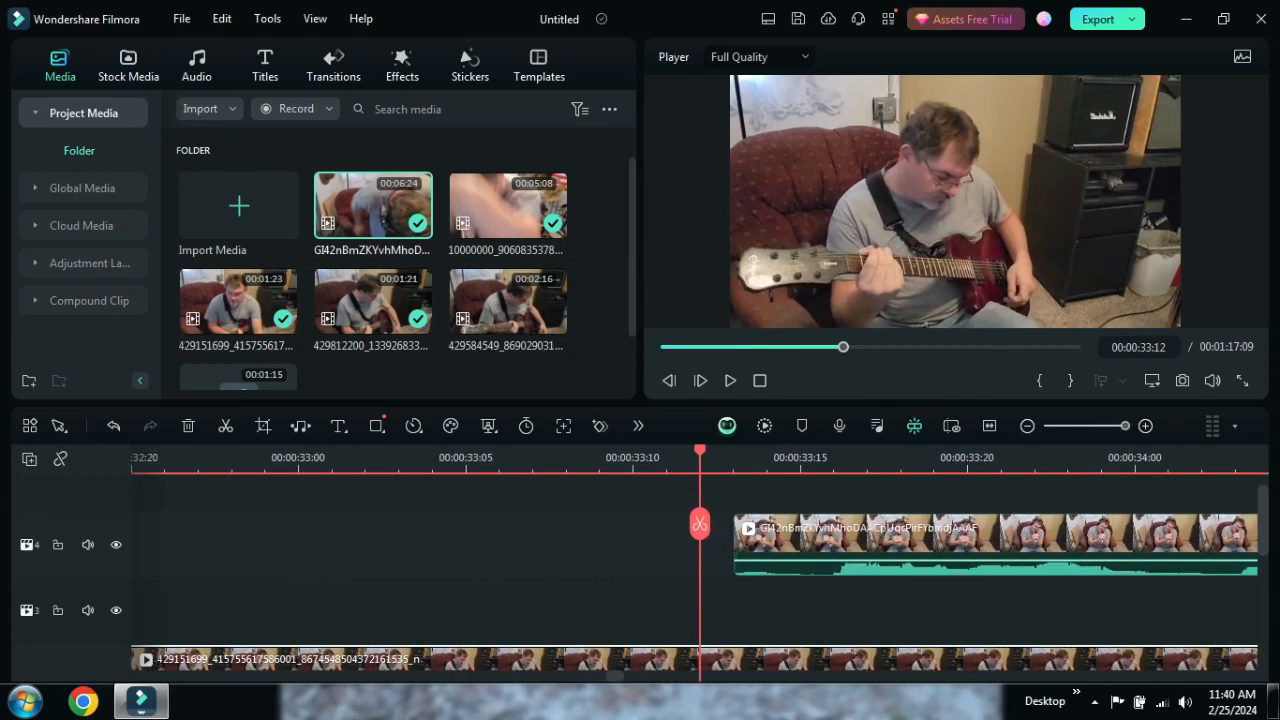
{"action": "left_click_drag", "start_coordinate": [700, 523], "coordinate": [733, 523]}
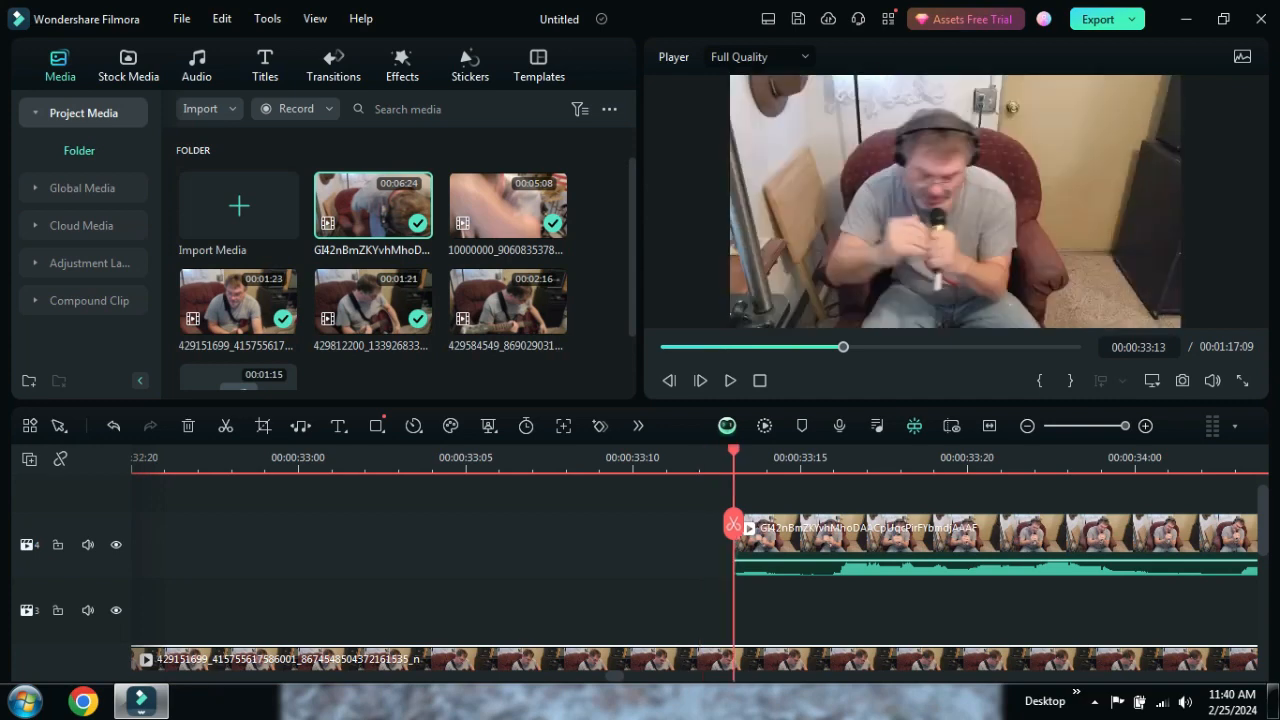
{"action": "scroll", "coordinate": [733, 523], "scroll_direction": "down", "scroll_amount": 3}
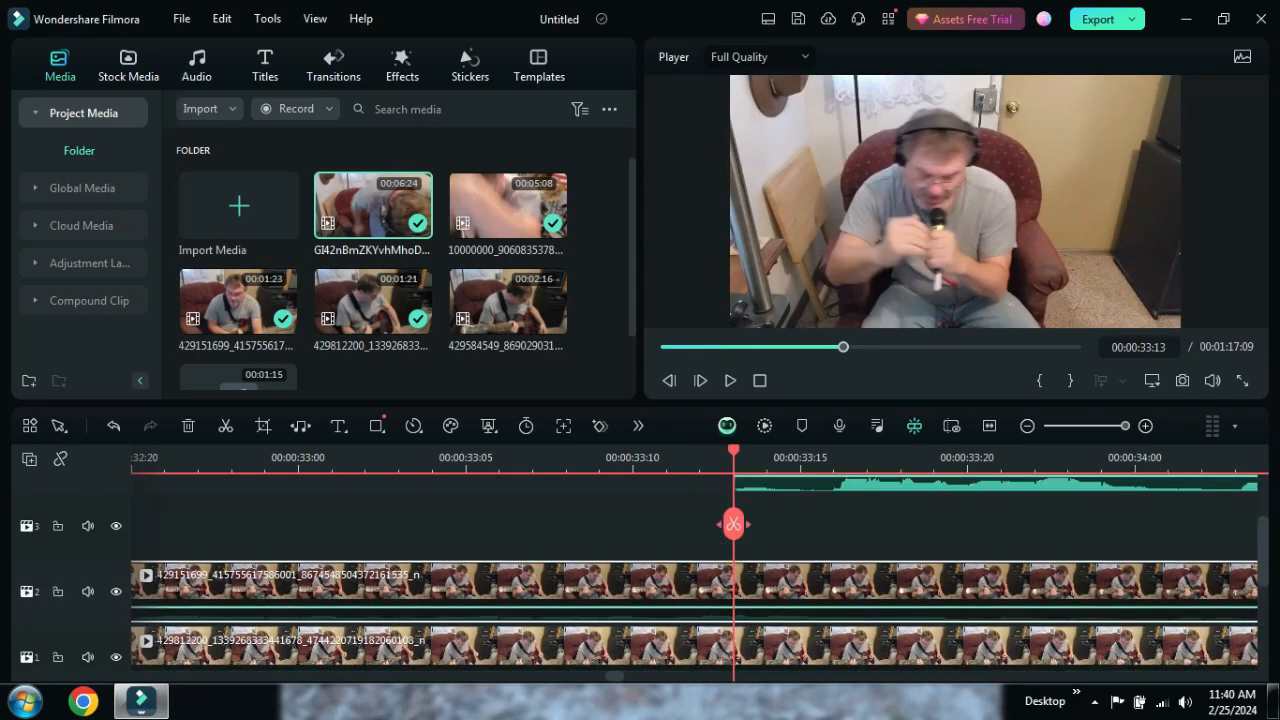
{"action": "left_click", "coordinate": [733, 523]}
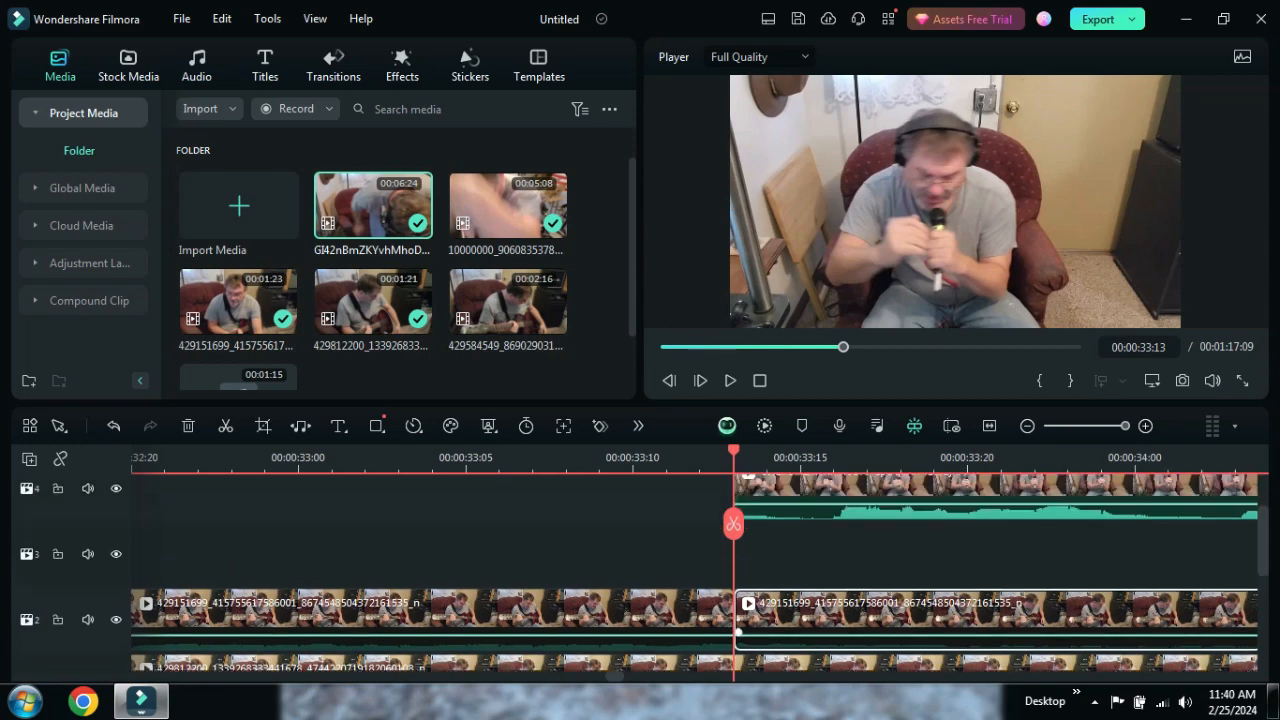
- Delete the short guitar section on track 2 between 00:00:32:08 and 00:00:33:13
{"action": "scroll", "coordinate": [733, 523], "scroll_direction": "down", "scroll_amount": 1}
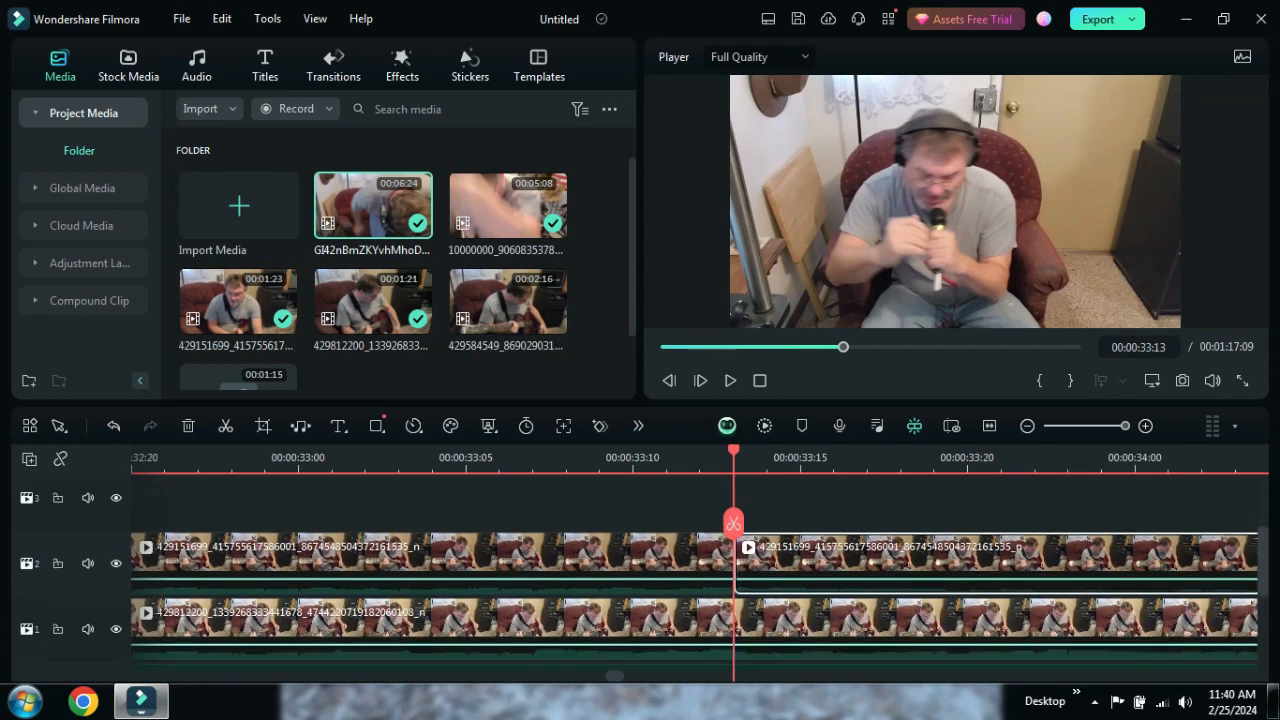
{"action": "scroll", "coordinate": [733, 523], "scroll_direction": "down", "scroll_amount": 6}
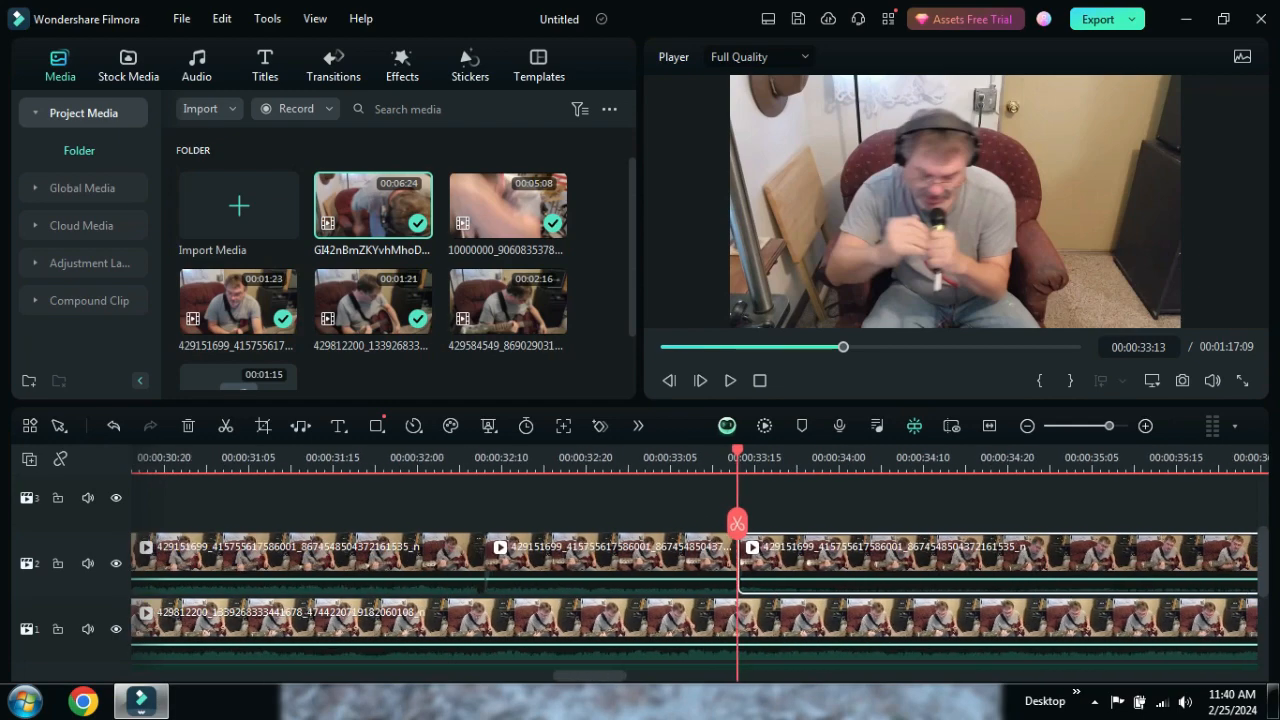
{"action": "scroll", "coordinate": [733, 523], "scroll_direction": "down", "scroll_amount": 2}
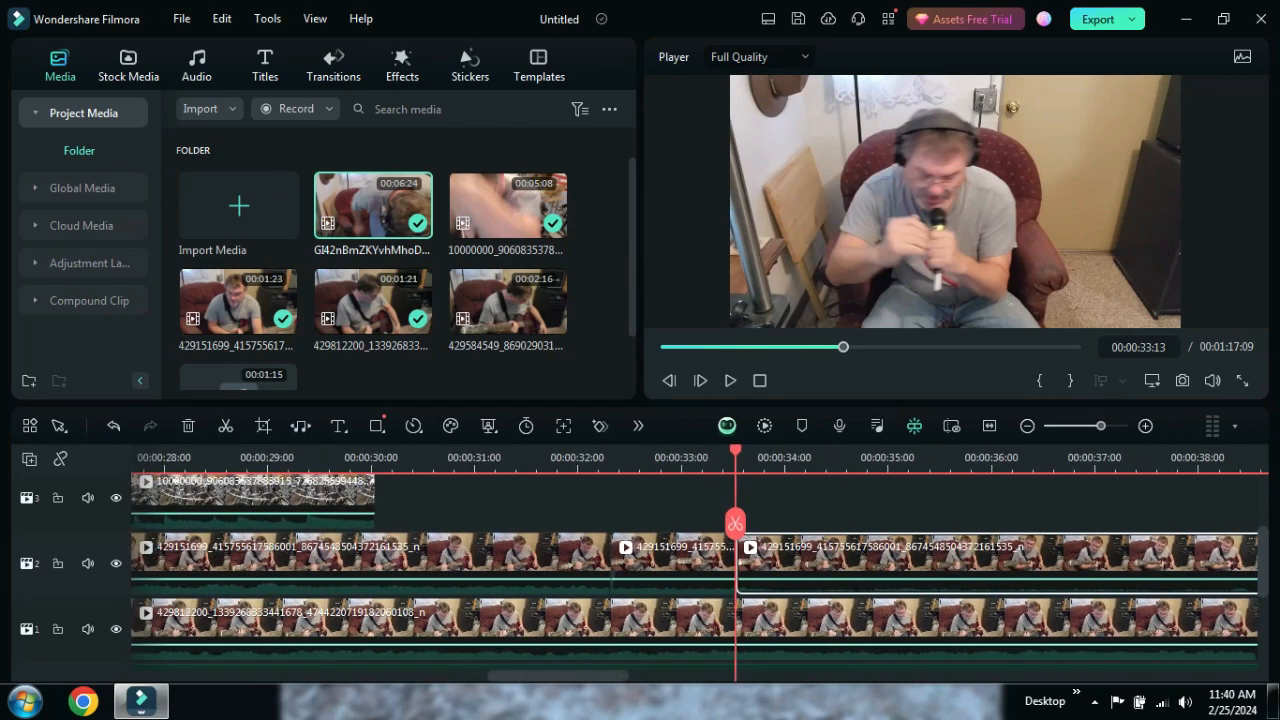
{"action": "left_click", "coordinate": [676, 560]}
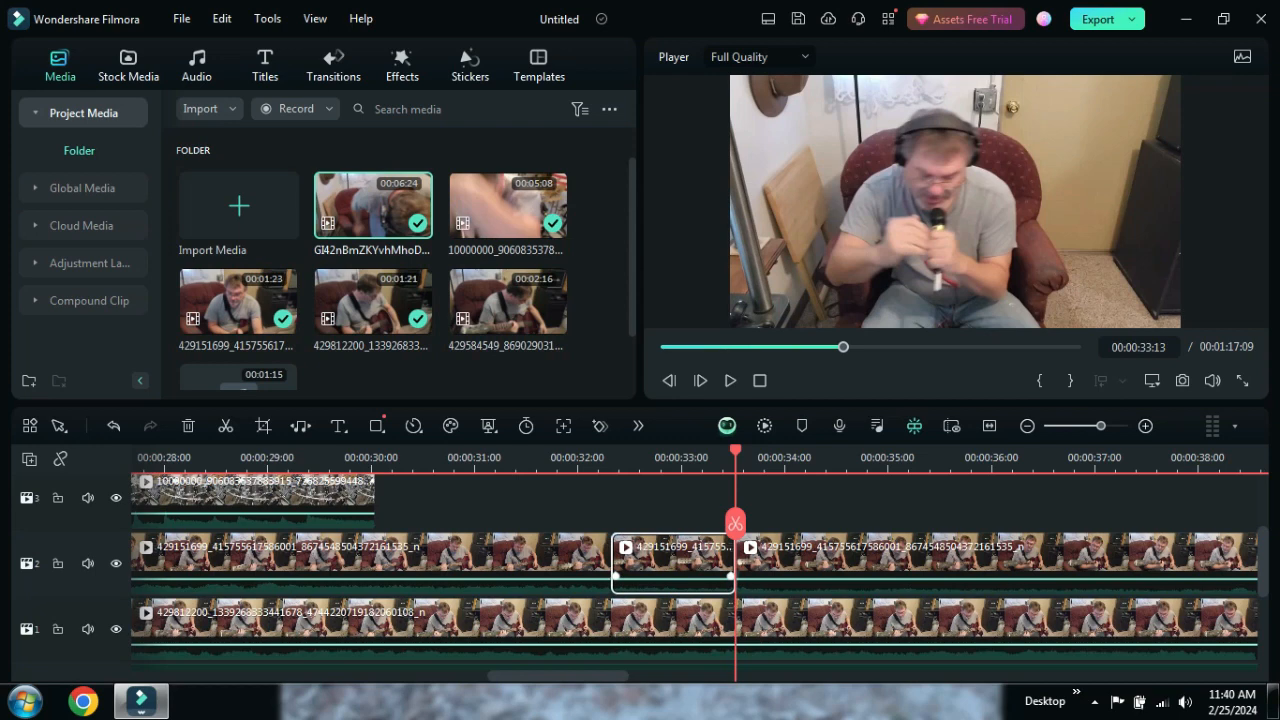
{"action": "right_click", "coordinate": [676, 560]}
{"action": "left_click", "coordinate": [714, 109]}
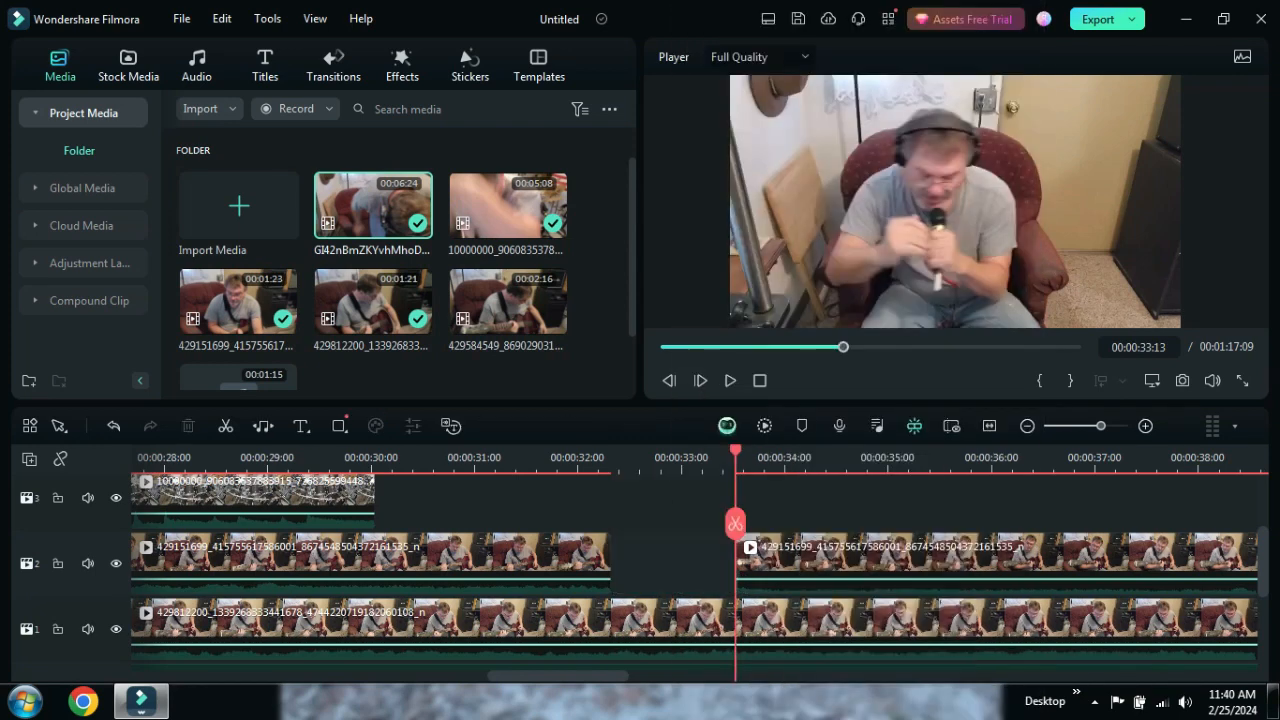
- Play from 00:00:31:20 to 00:00:34:03 to check the guitar cutaway between the two vocal clips
{"action": "scroll", "coordinate": [694, 560], "scroll_direction": "up", "scroll_amount": 2}
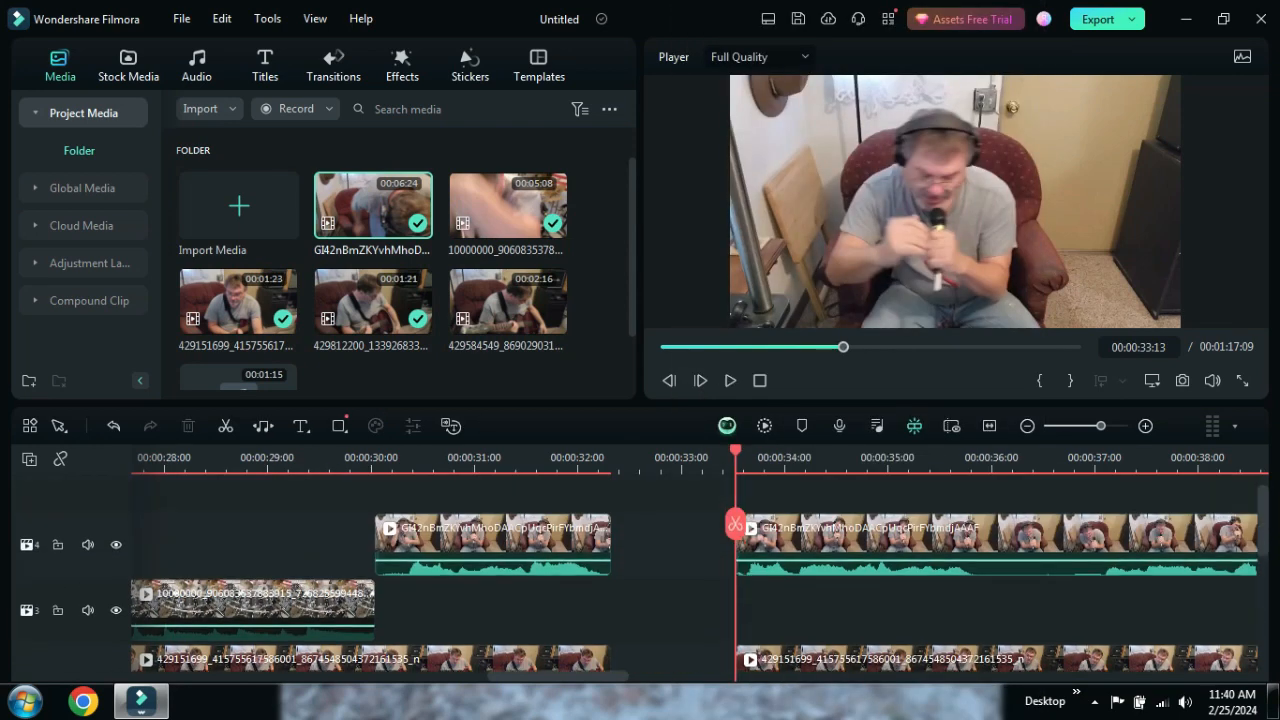
{"action": "left_click", "coordinate": [557, 459]}
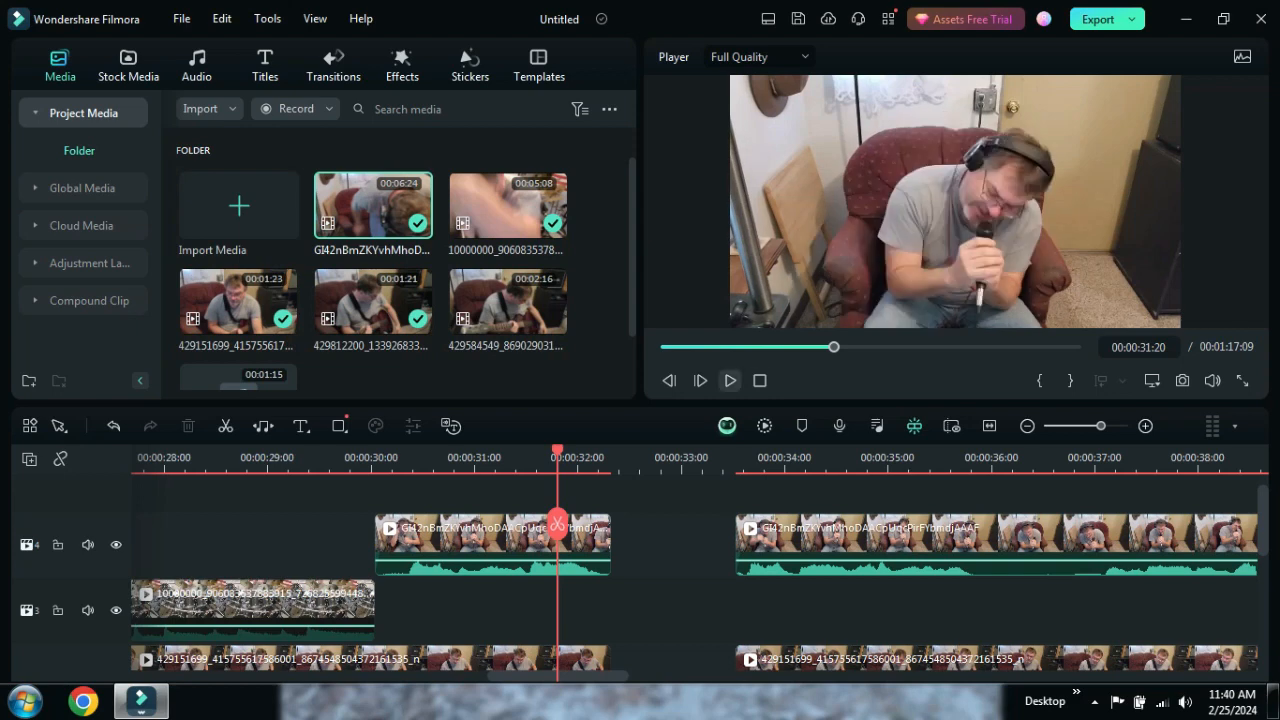
{"action": "left_click", "coordinate": [730, 381]}
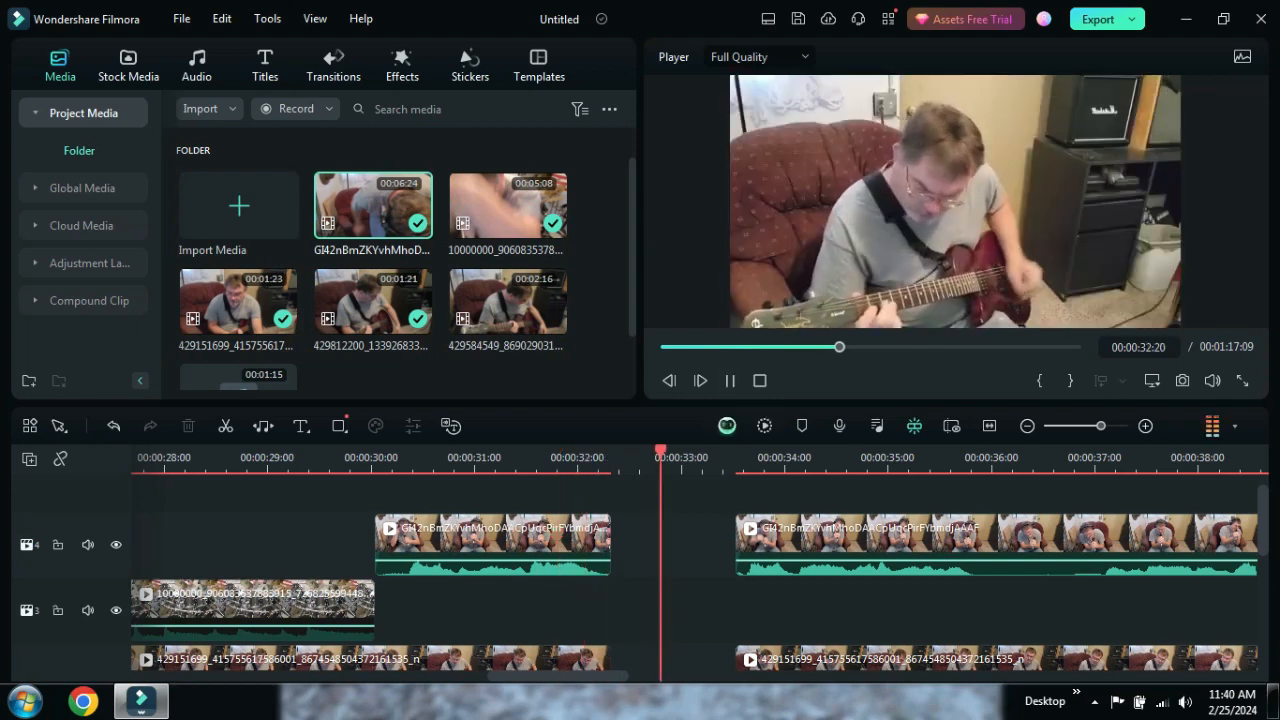
{"action": "left_click", "coordinate": [730, 381]}
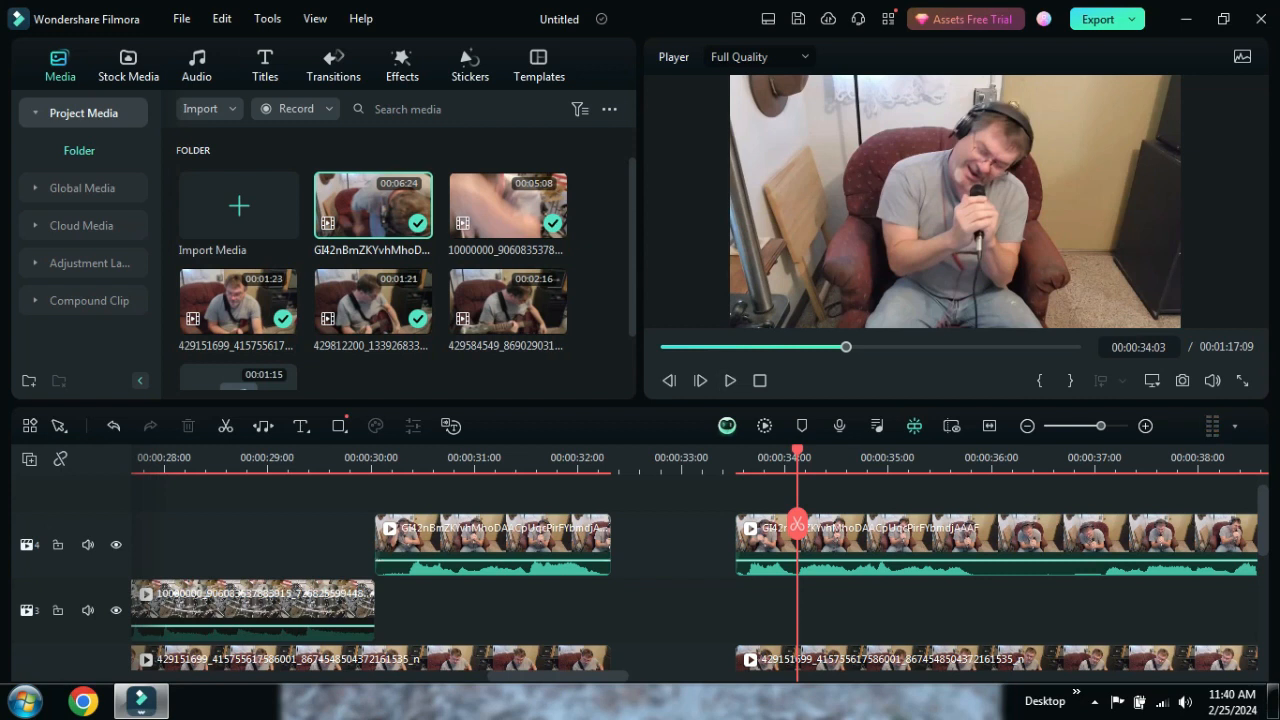
- Play from 00:00:31:04 through the second sung line and split the clips on all tracks at 00:00:35:20
{"action": "left_click", "coordinate": [491, 459]}
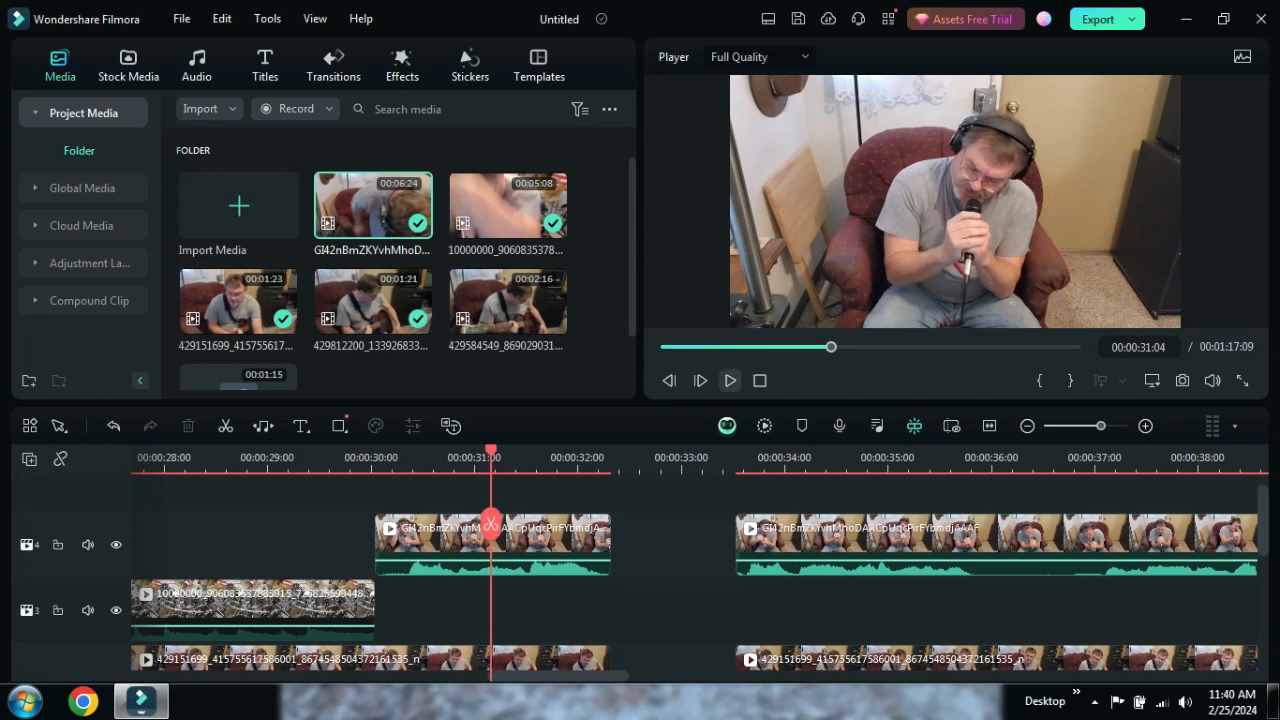
{"action": "left_click", "coordinate": [730, 381]}
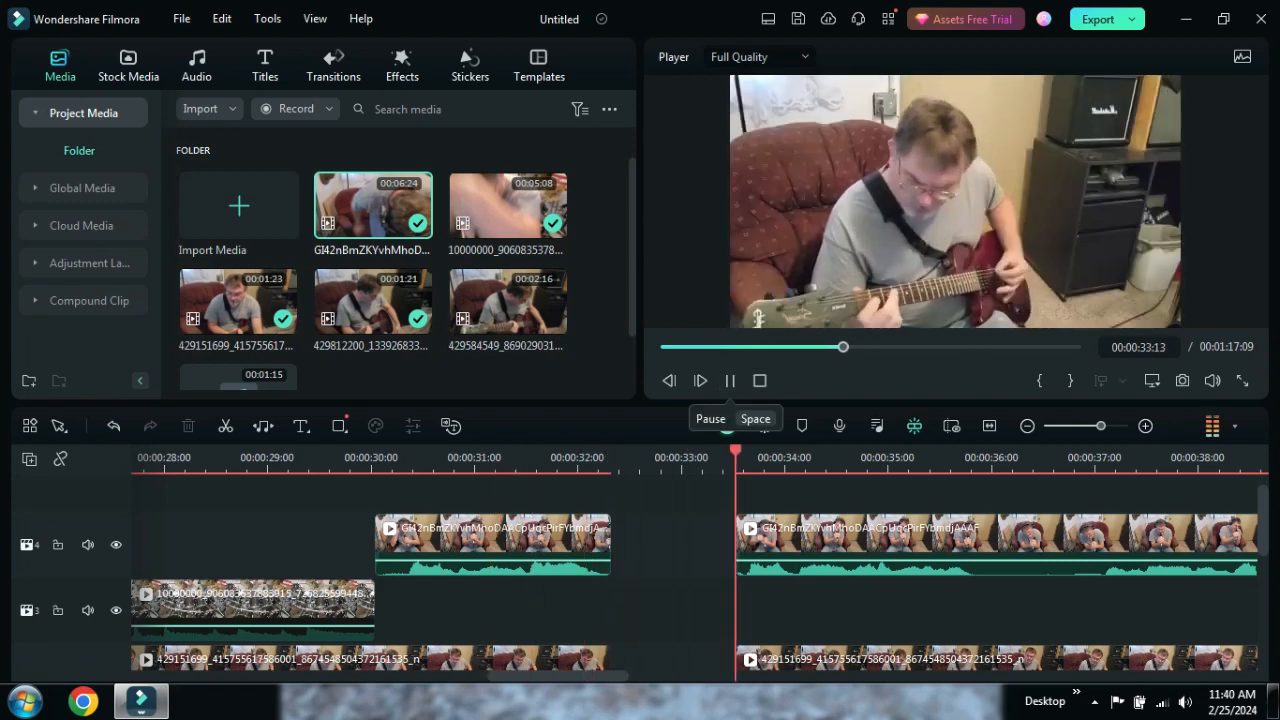
{"action": "key", "text": "space"}
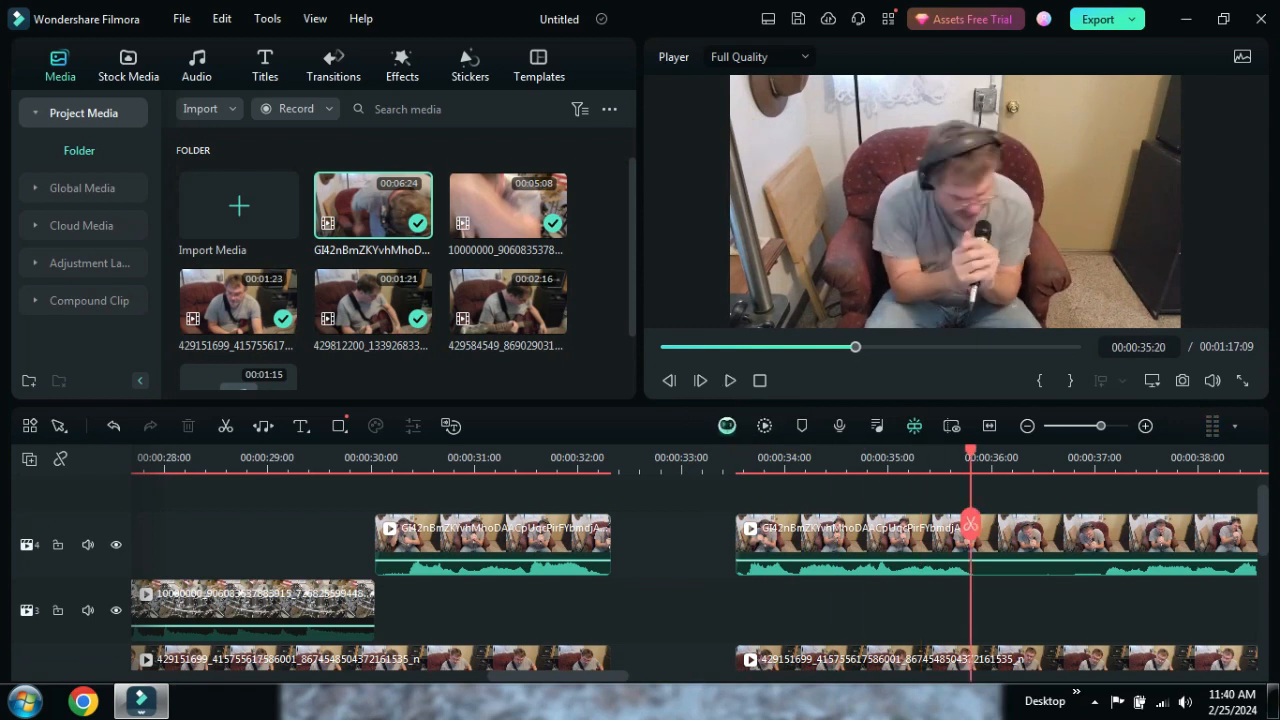
{"action": "left_click", "coordinate": [970, 523]}
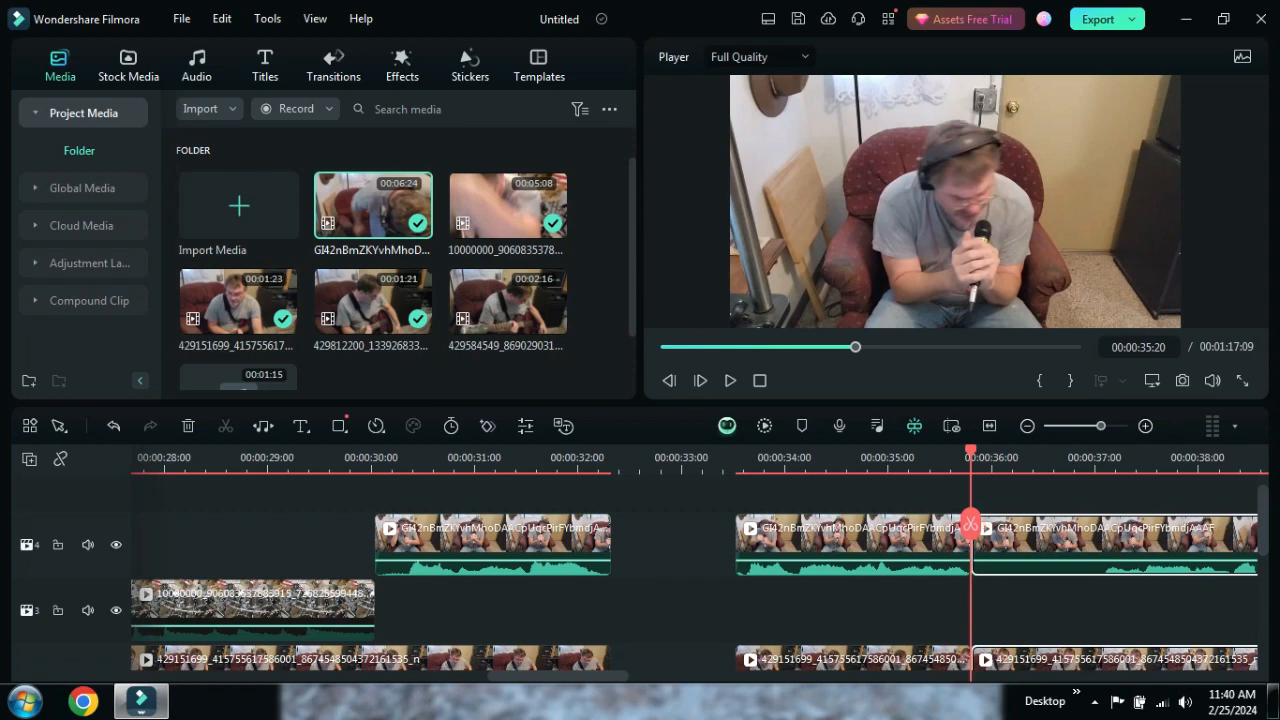
- Examine the vocal, drum and guitar tracks around the 00:00:35:20 split and the audio waveform that follows it
{"action": "scroll", "coordinate": [898, 536], "scroll_direction": "down", "scroll_amount": 8}
{"action": "scroll", "coordinate": [898, 536], "scroll_direction": "down", "scroll_amount": 3}
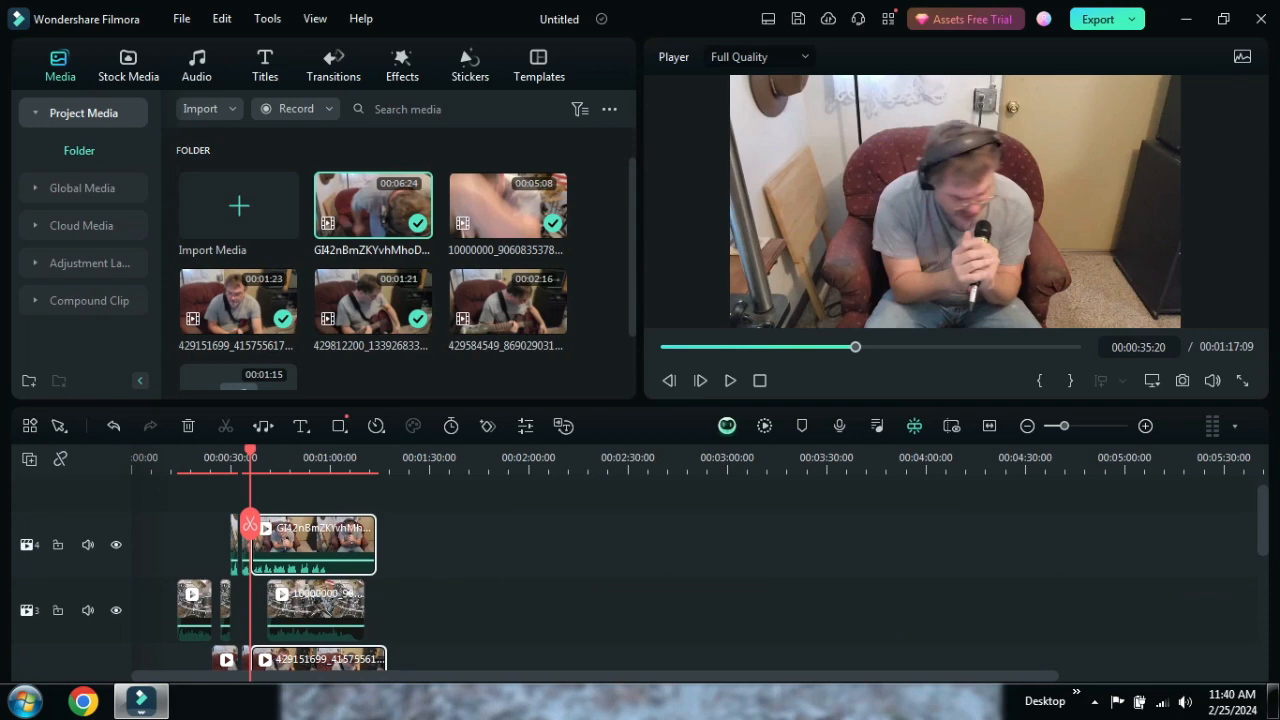
{"action": "scroll", "coordinate": [898, 536], "scroll_direction": "up", "scroll_amount": 11}
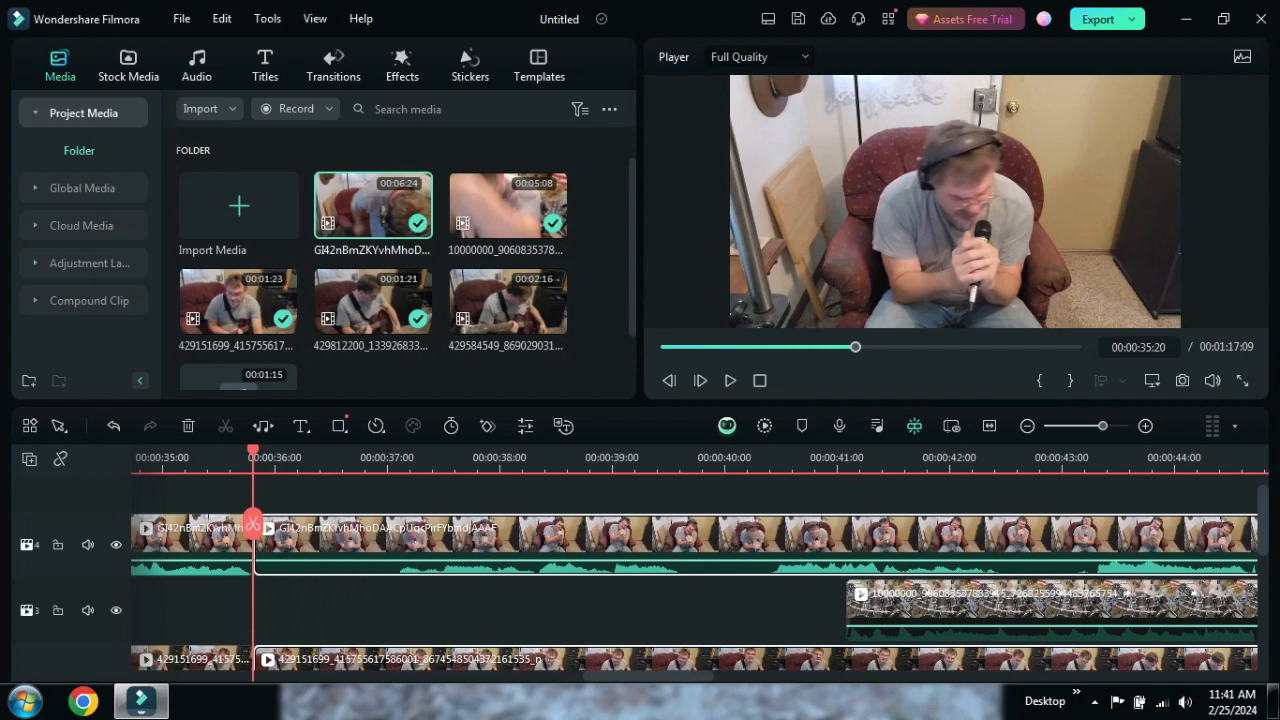
{"action": "scroll", "coordinate": [694, 560], "scroll_direction": "up", "scroll_amount": 3}
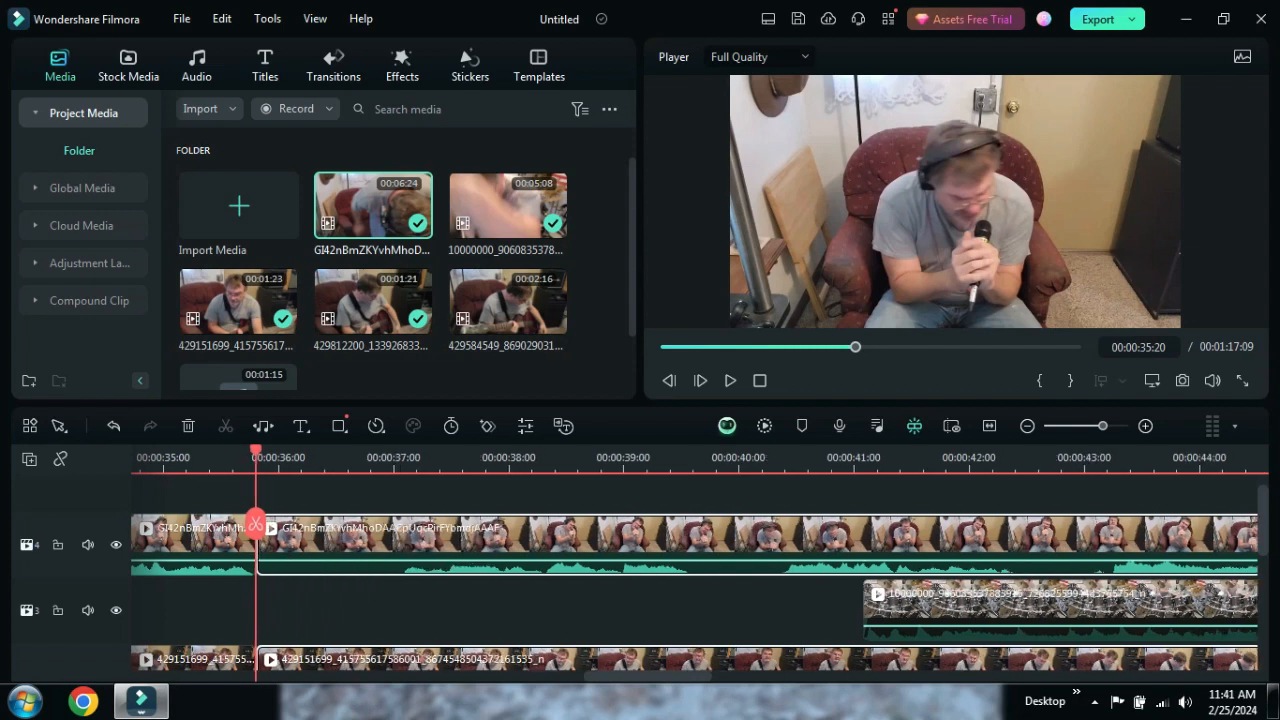
{"action": "scroll", "coordinate": [694, 560], "scroll_direction": "up", "scroll_amount": 6}
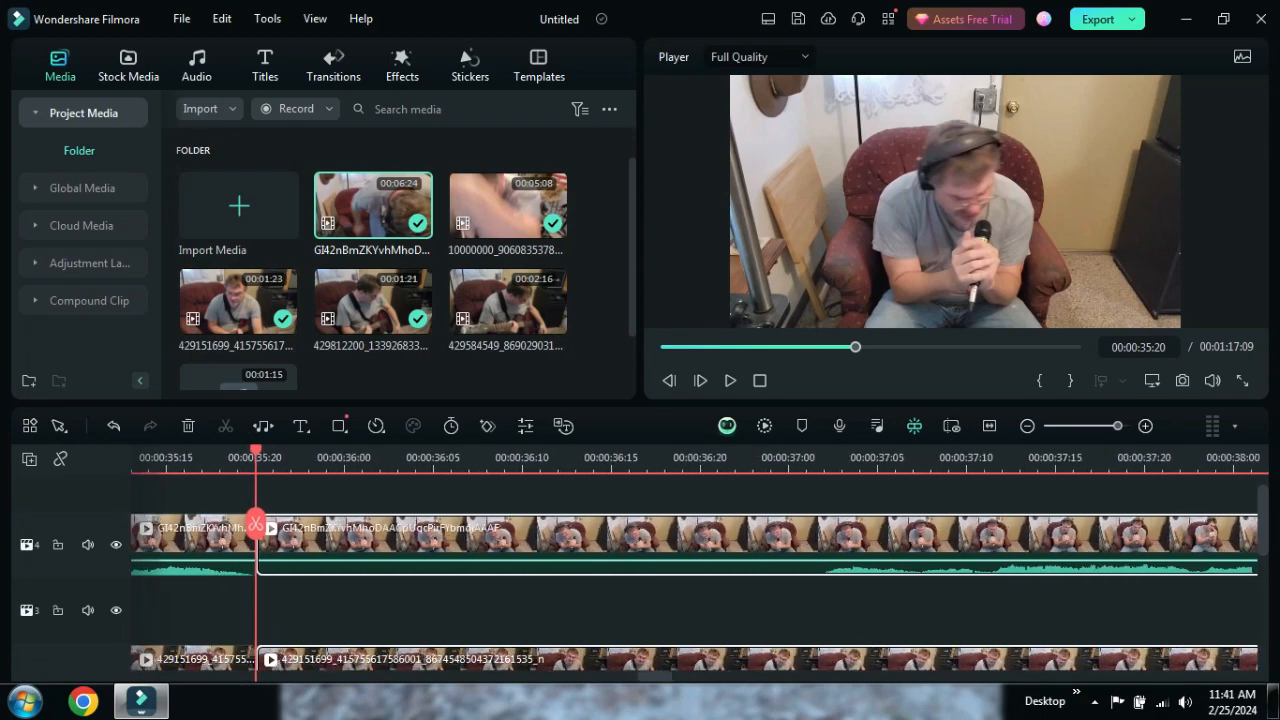
{"action": "scroll", "coordinate": [694, 560], "scroll_direction": "down", "scroll_amount": 5}
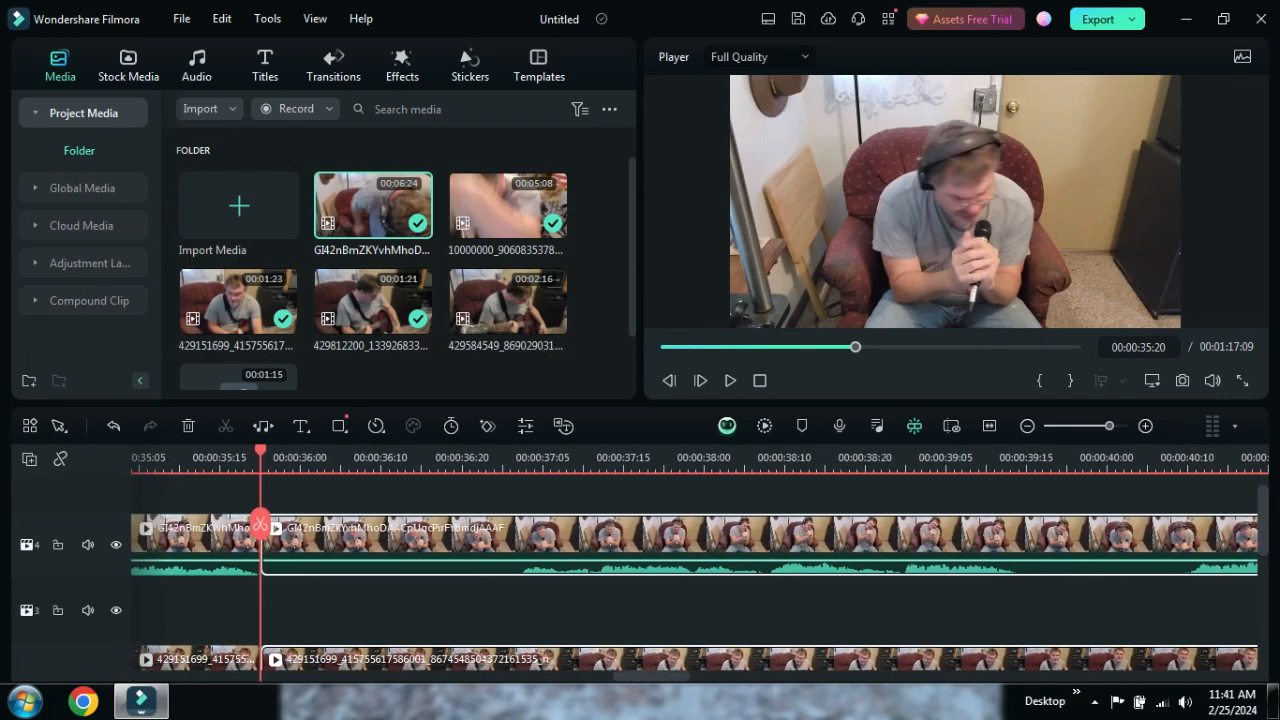
{"action": "scroll", "coordinate": [694, 560], "scroll_direction": "down", "scroll_amount": 1}
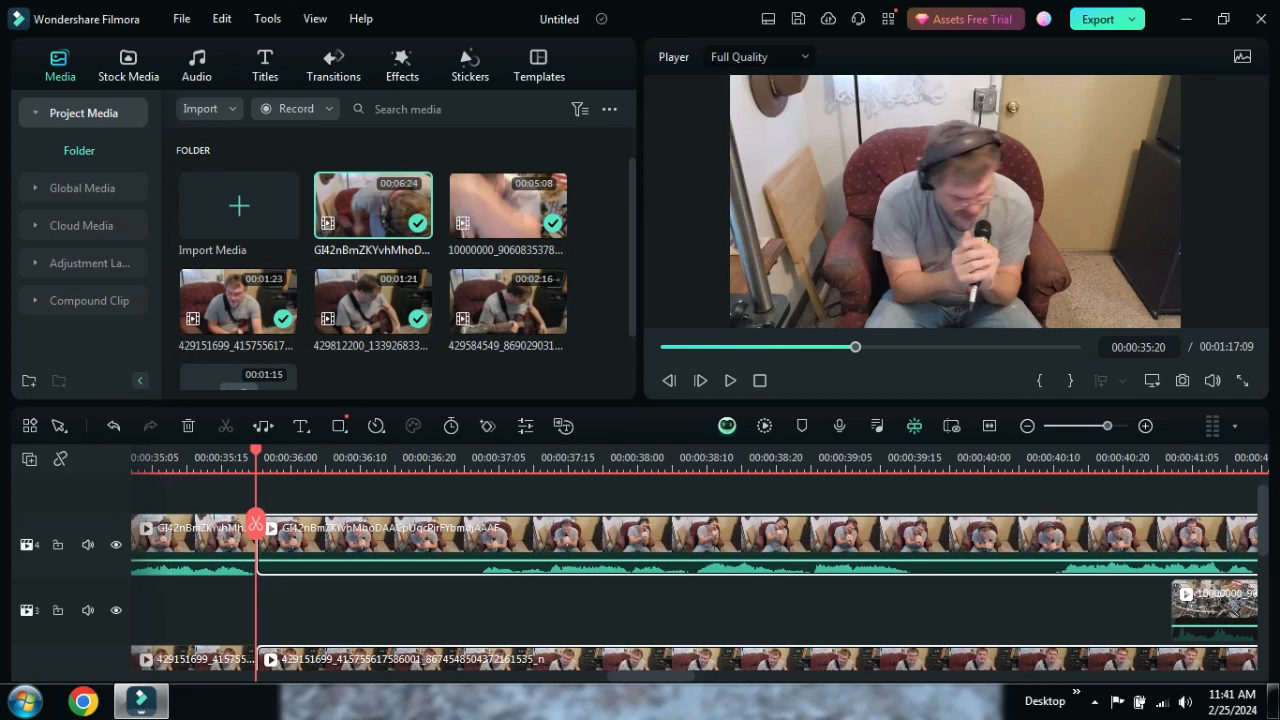
{"action": "scroll", "coordinate": [256, 523], "scroll_direction": "down", "scroll_amount": 1}
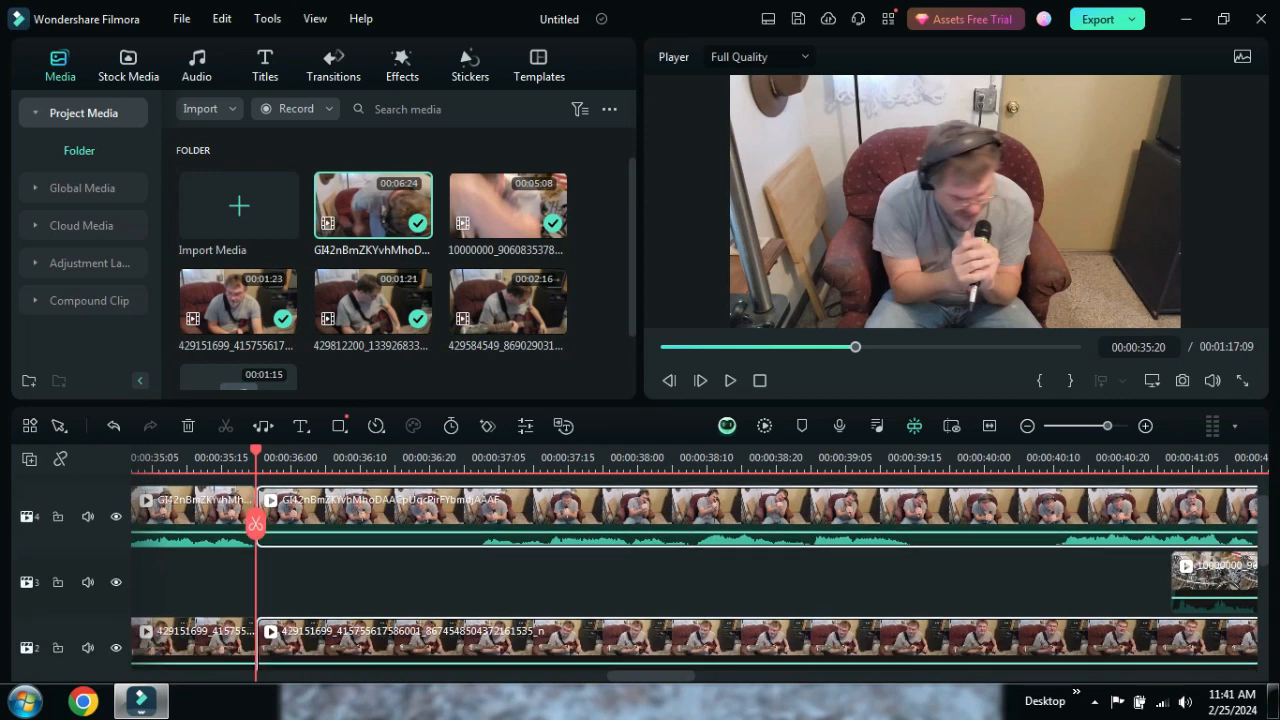
{"action": "scroll", "coordinate": [256, 523], "scroll_direction": "up", "scroll_amount": 2}
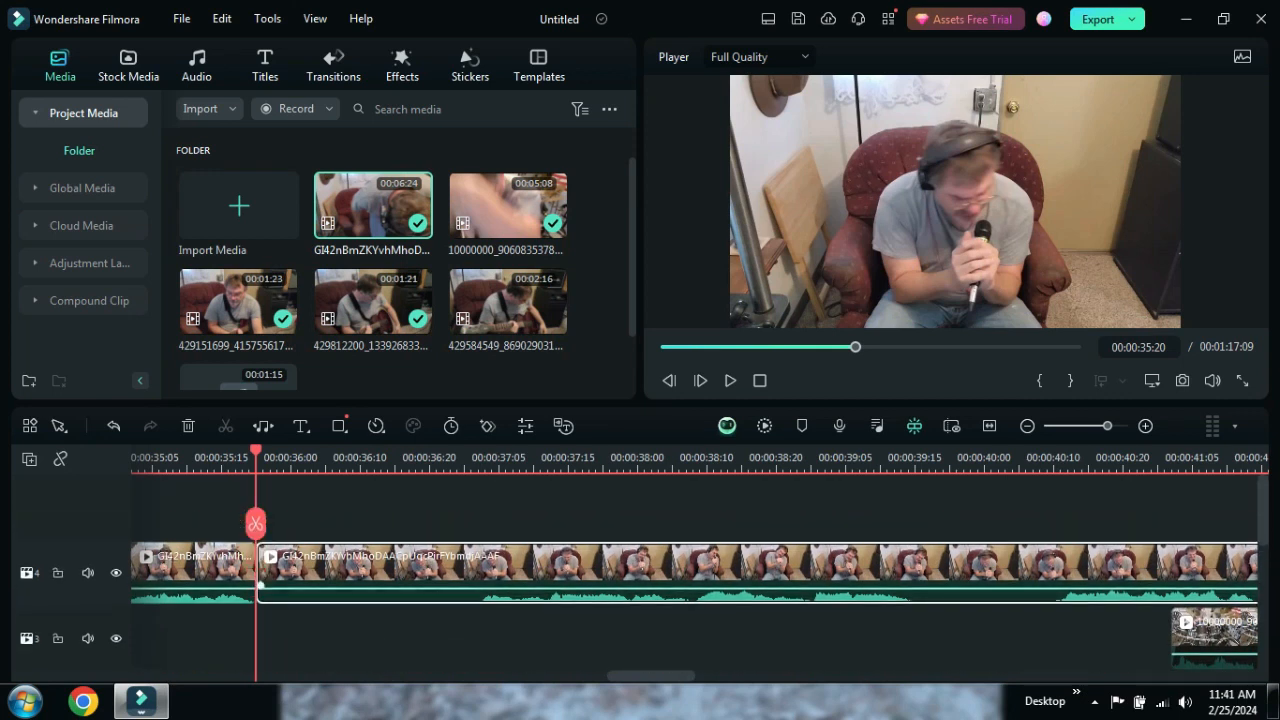
{"action": "scroll", "coordinate": [256, 523], "scroll_direction": "down", "scroll_amount": 2}
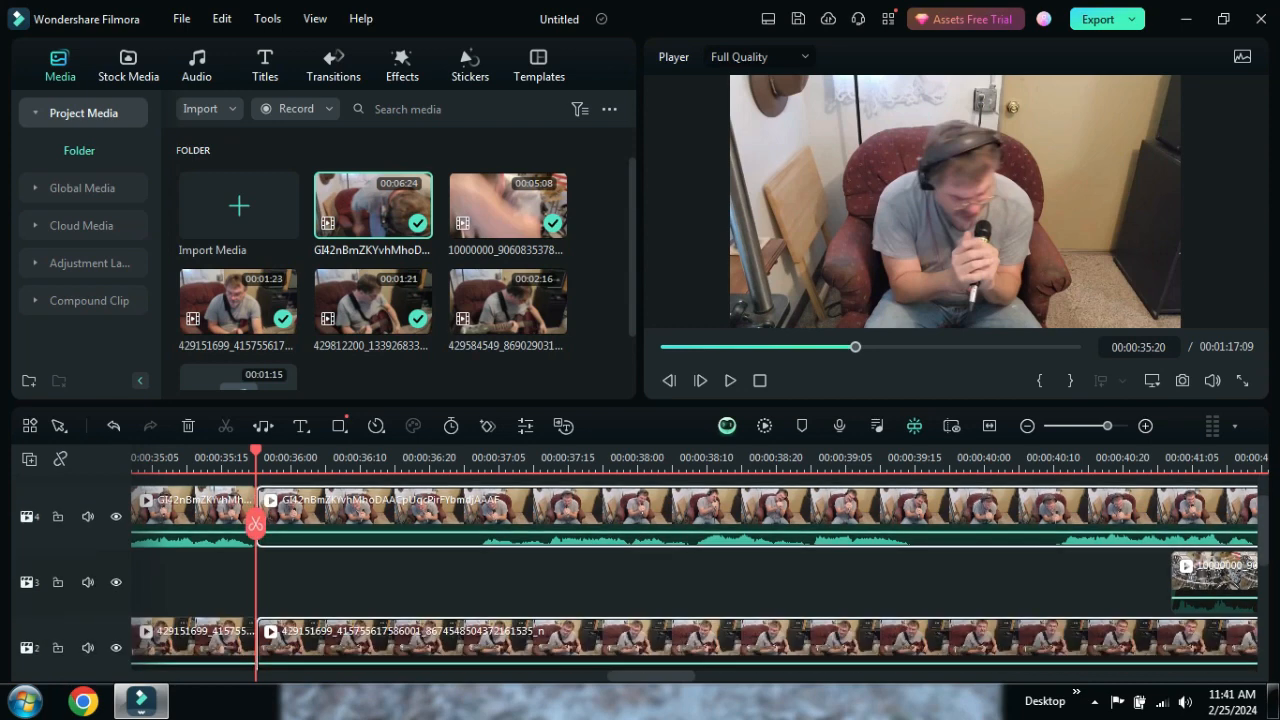
{"action": "scroll", "coordinate": [256, 523], "scroll_direction": "down", "scroll_amount": 3}
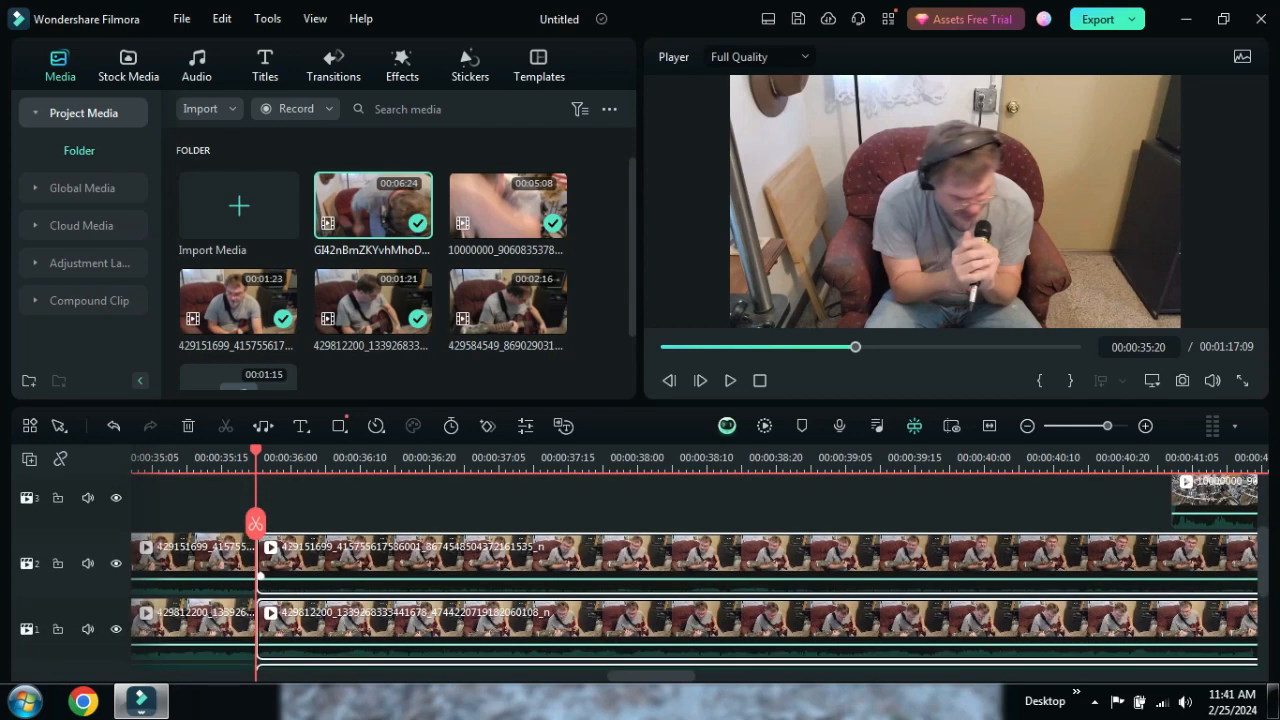
- Extend the start of the drum clip on track 3 back to the split at 00:00:35:20
{"action": "scroll", "coordinate": [256, 523], "scroll_direction": "down", "scroll_amount": 2}
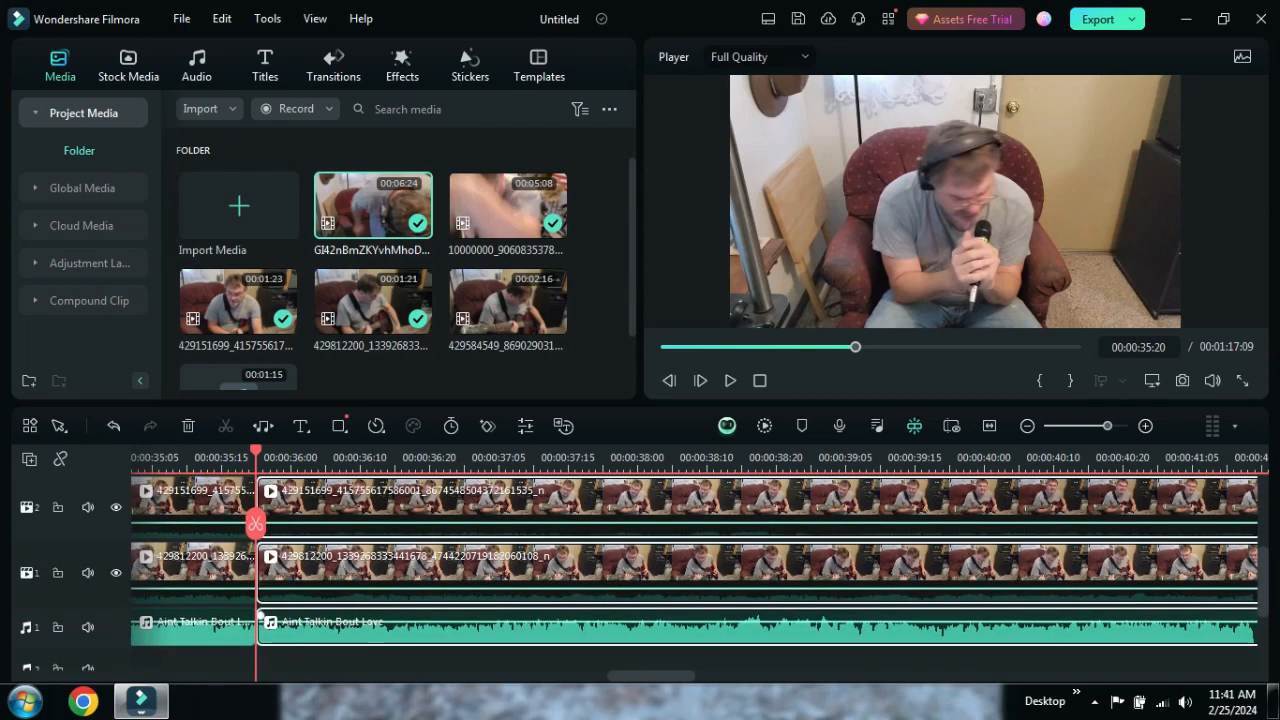
{"action": "scroll", "coordinate": [256, 523], "scroll_direction": "up", "scroll_amount": 7}
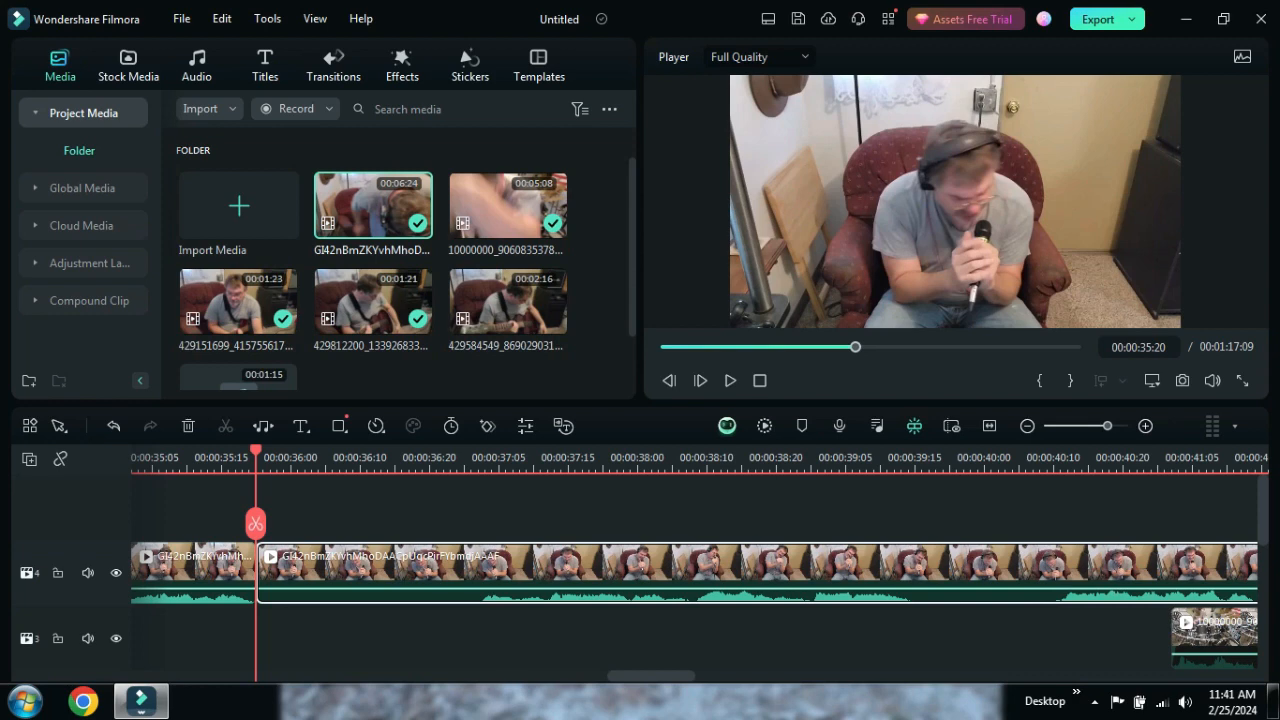
{"action": "left_click_drag", "start_coordinate": [1107, 426], "coordinate": [1076, 426]}
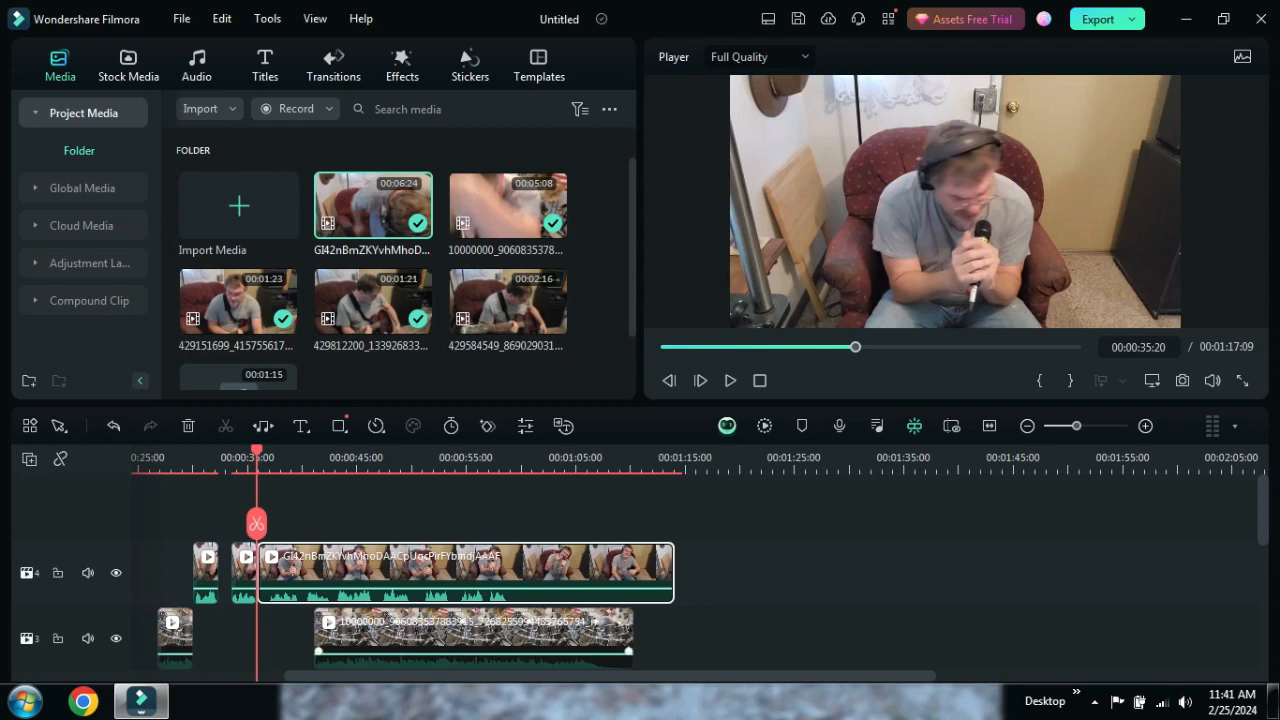
{"action": "left_click_drag", "start_coordinate": [316, 632], "coordinate": [258, 632]}
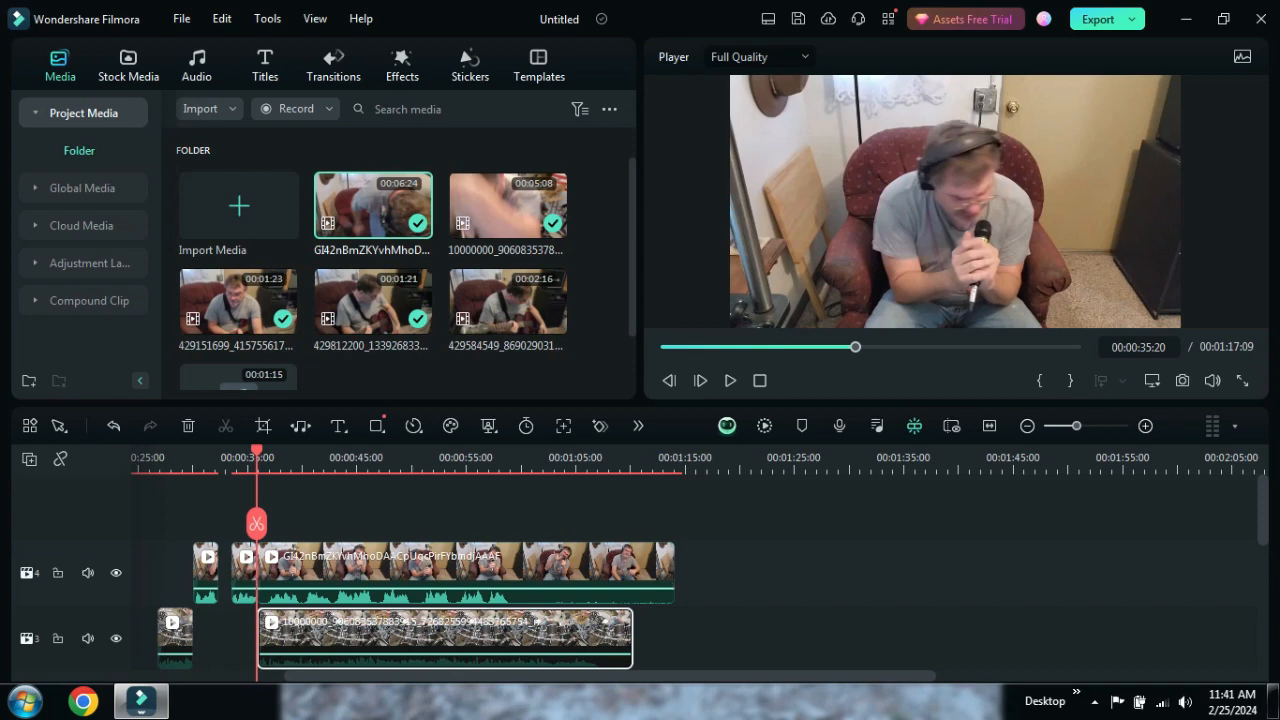
- Trim the start of the vocal clip after the 00:00:35:20 split on track 4 to about 00:00:38:00, leaving a gap for the drums
{"action": "left_click_drag", "start_coordinate": [1076, 426], "coordinate": [1105, 426]}
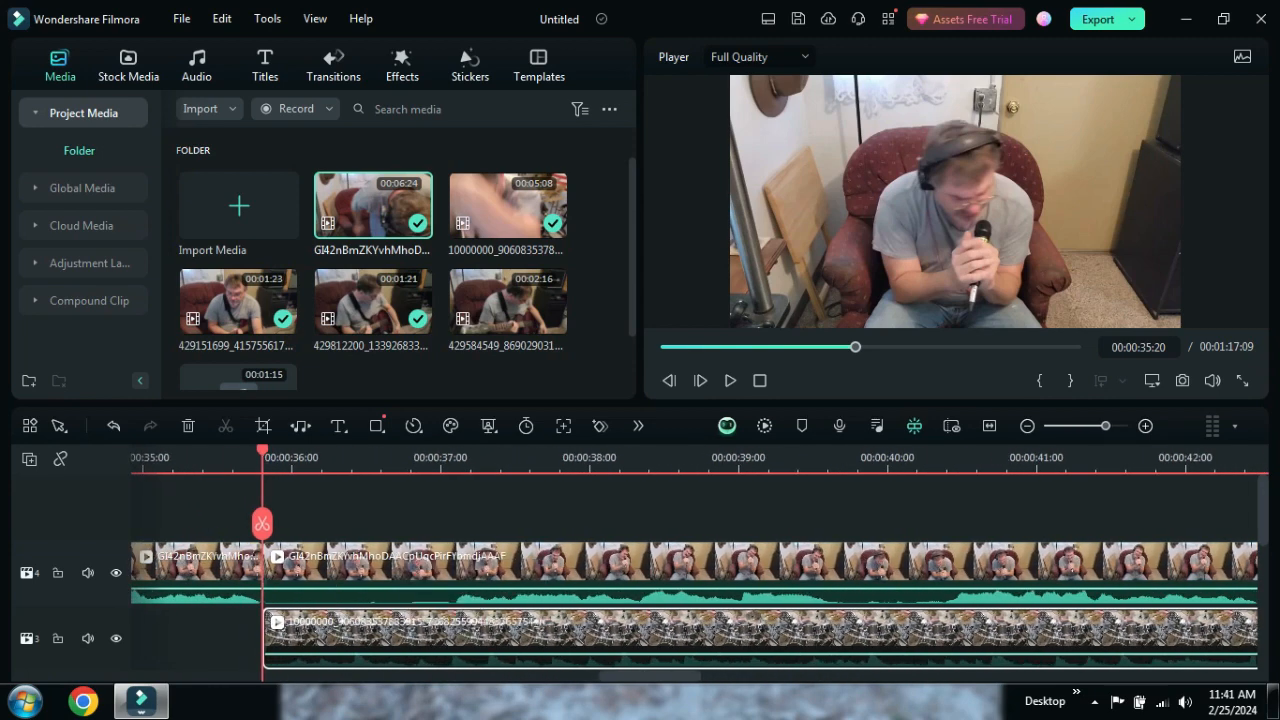
{"action": "left_click", "coordinate": [447, 458]}
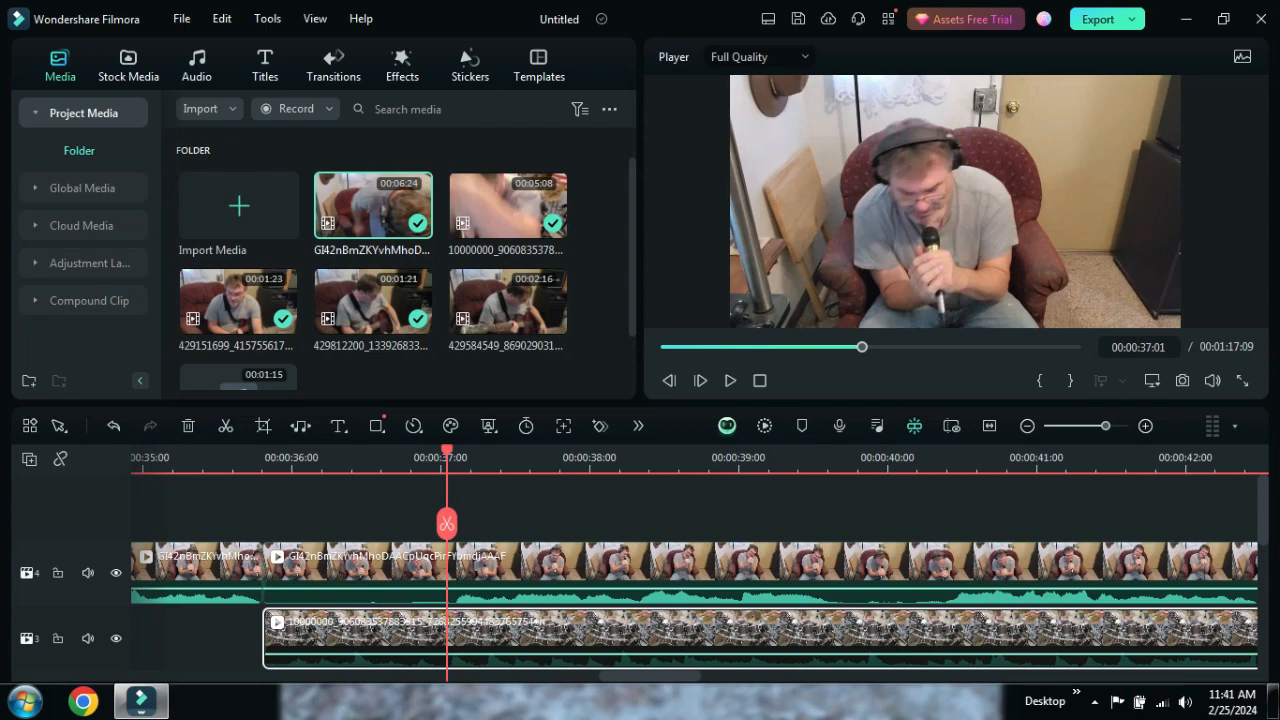
{"action": "left_click", "coordinate": [215, 458]}
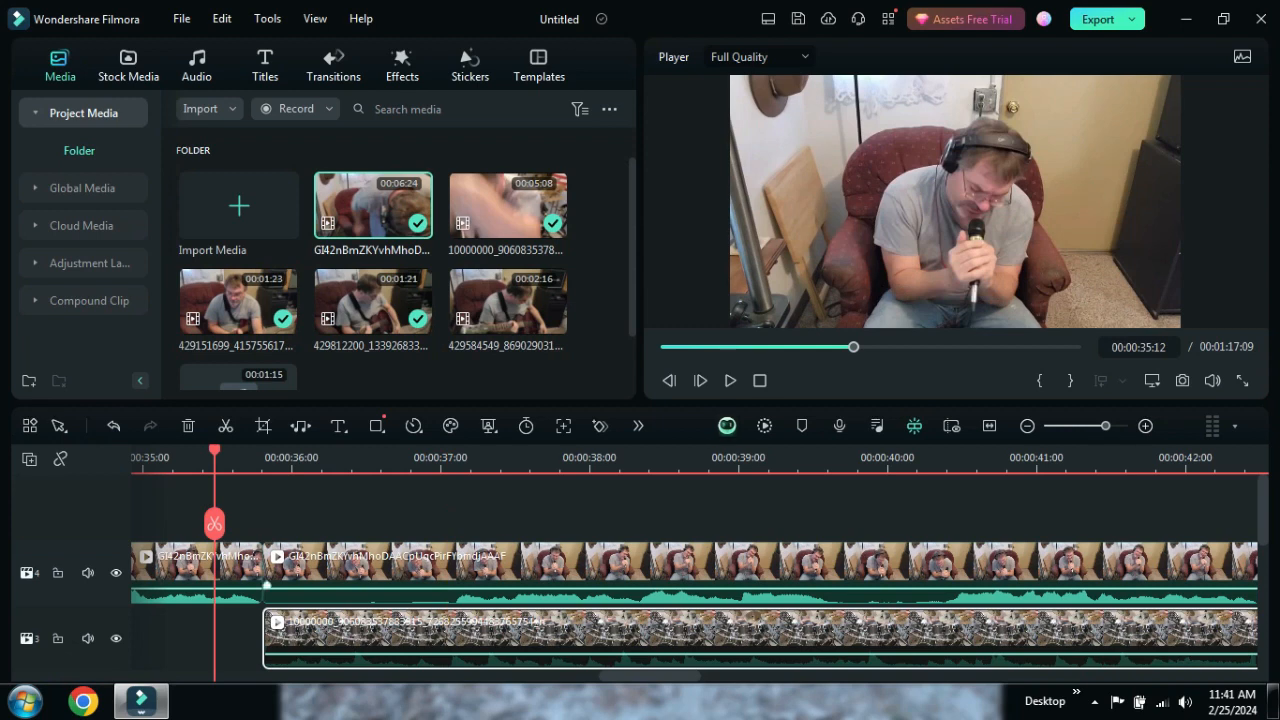
{"action": "left_click", "coordinate": [267, 585]}
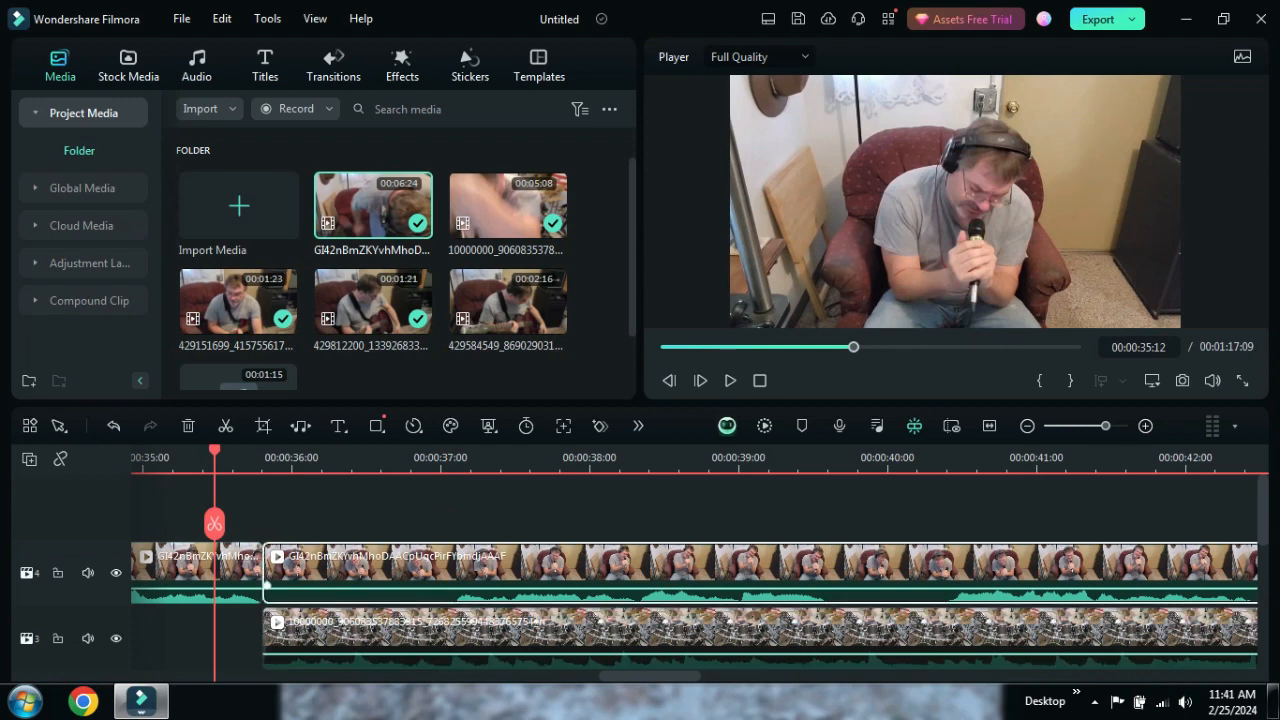
{"action": "left_click_drag", "start_coordinate": [267, 585], "coordinate": [587, 587]}
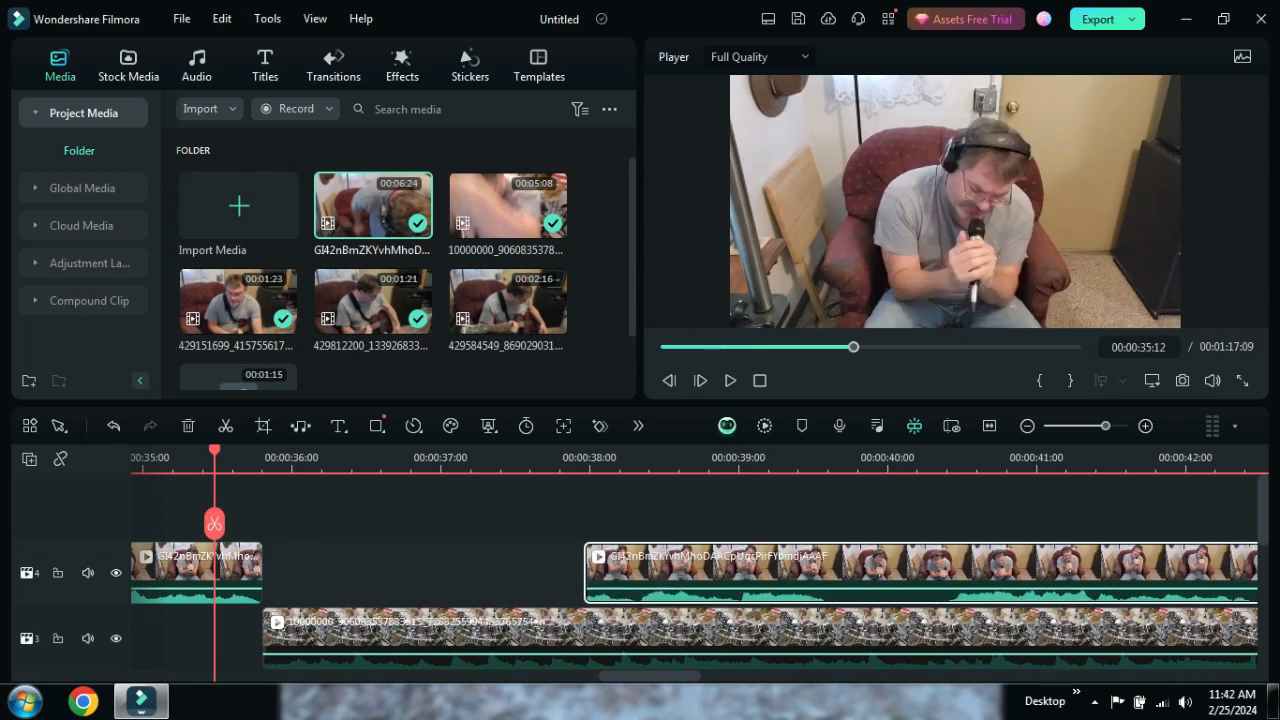
- Play from 00:00:35:12 through the drum cutaway and split the vocal clip on track 4 and the drum clip on track 3 at 00:00:39:16
{"action": "left_click", "coordinate": [730, 380]}
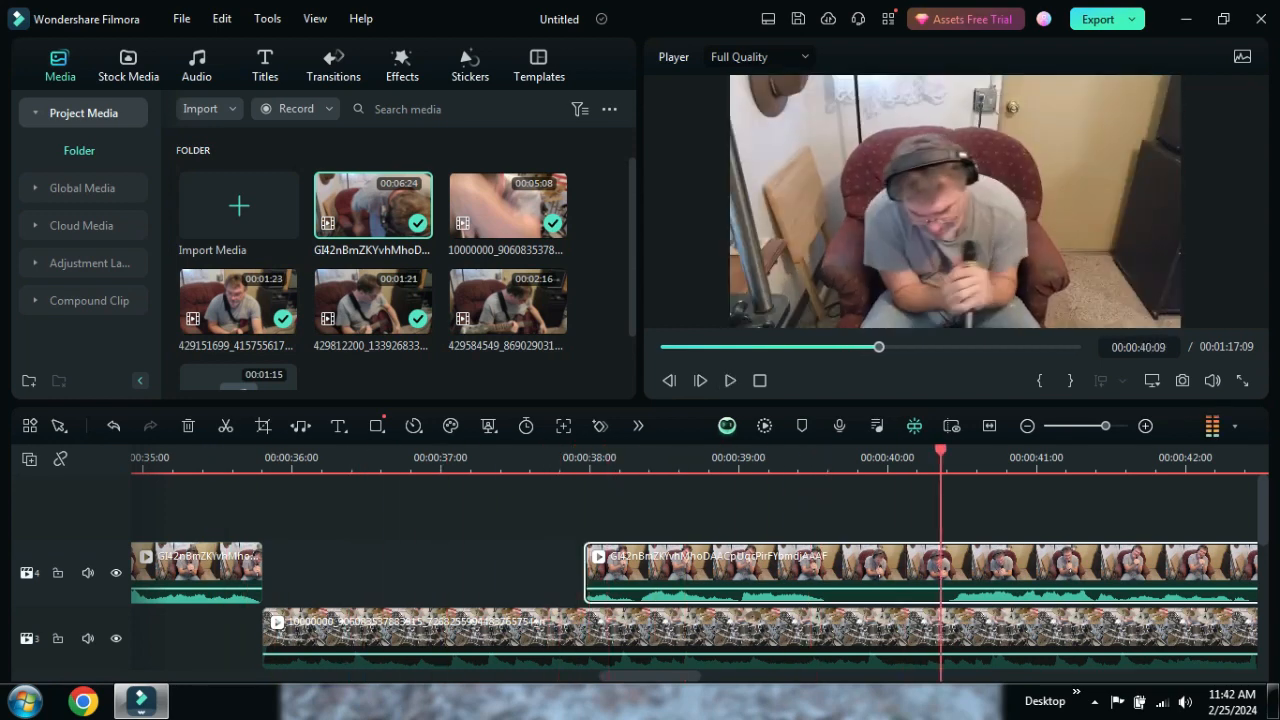
{"action": "left_click", "coordinate": [730, 380]}
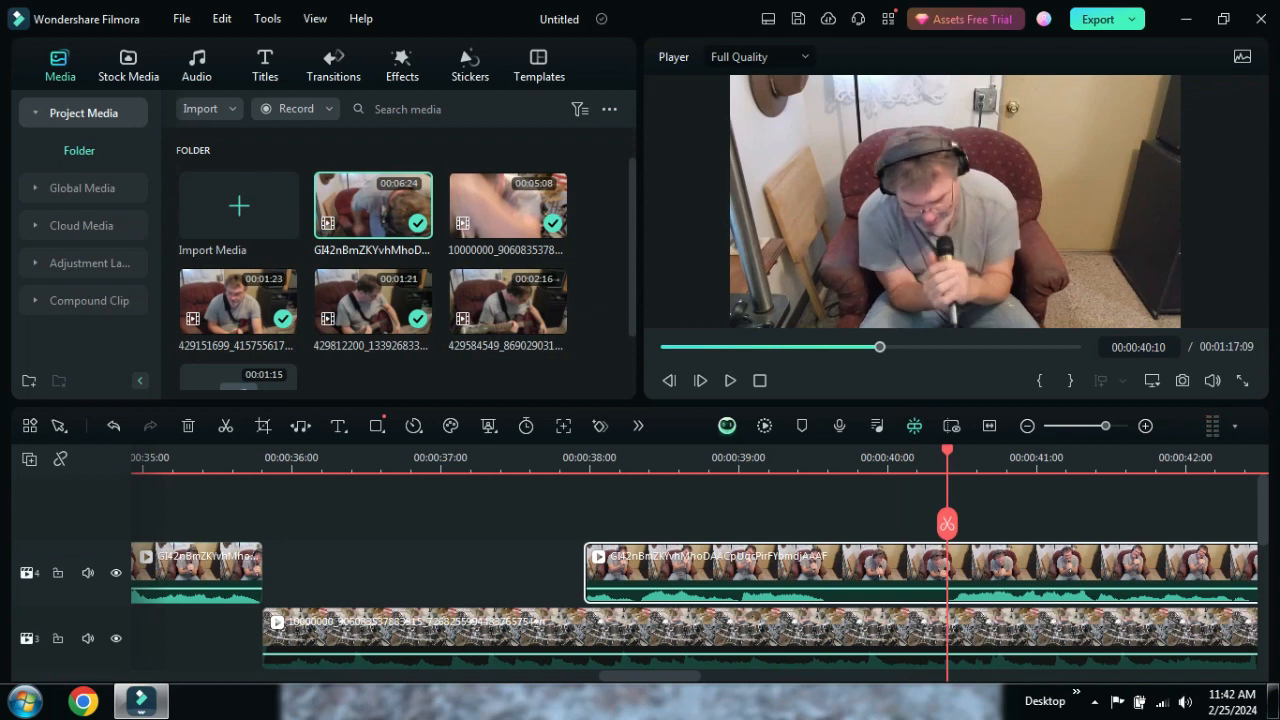
{"action": "left_click", "coordinate": [846, 458]}
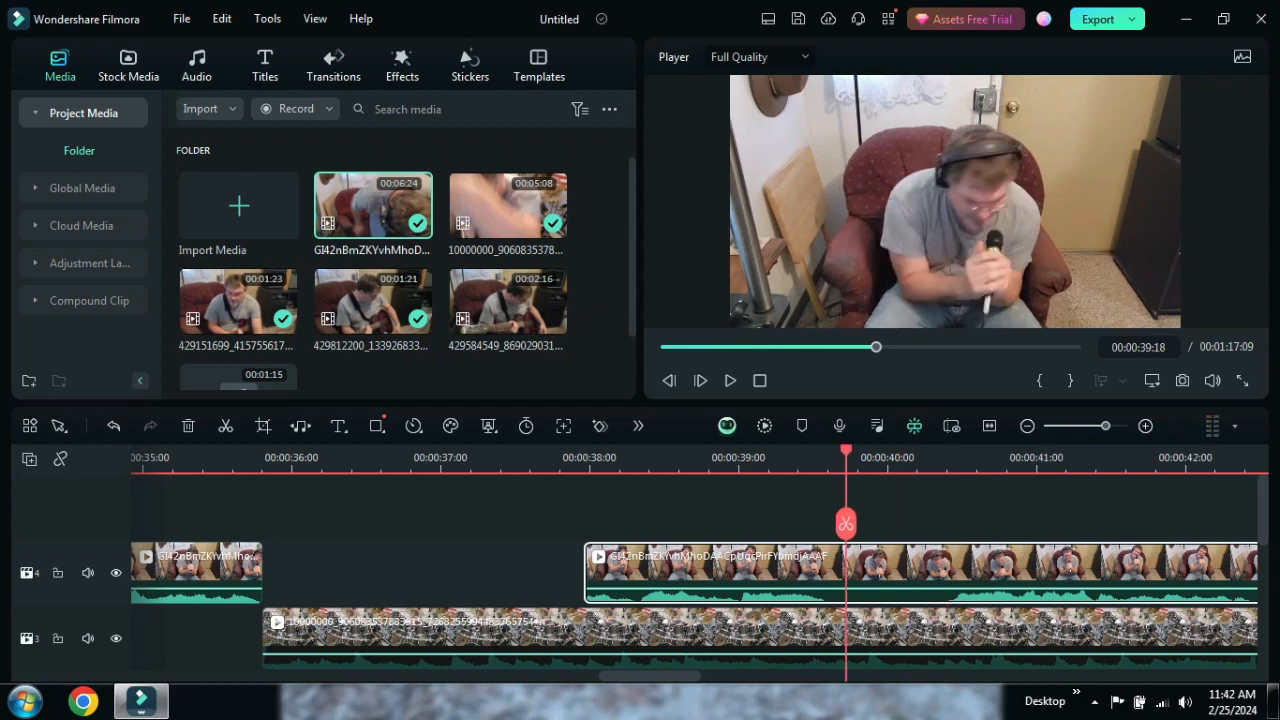
{"action": "key", "text": "Left"}
{"action": "key", "text": "Left"}
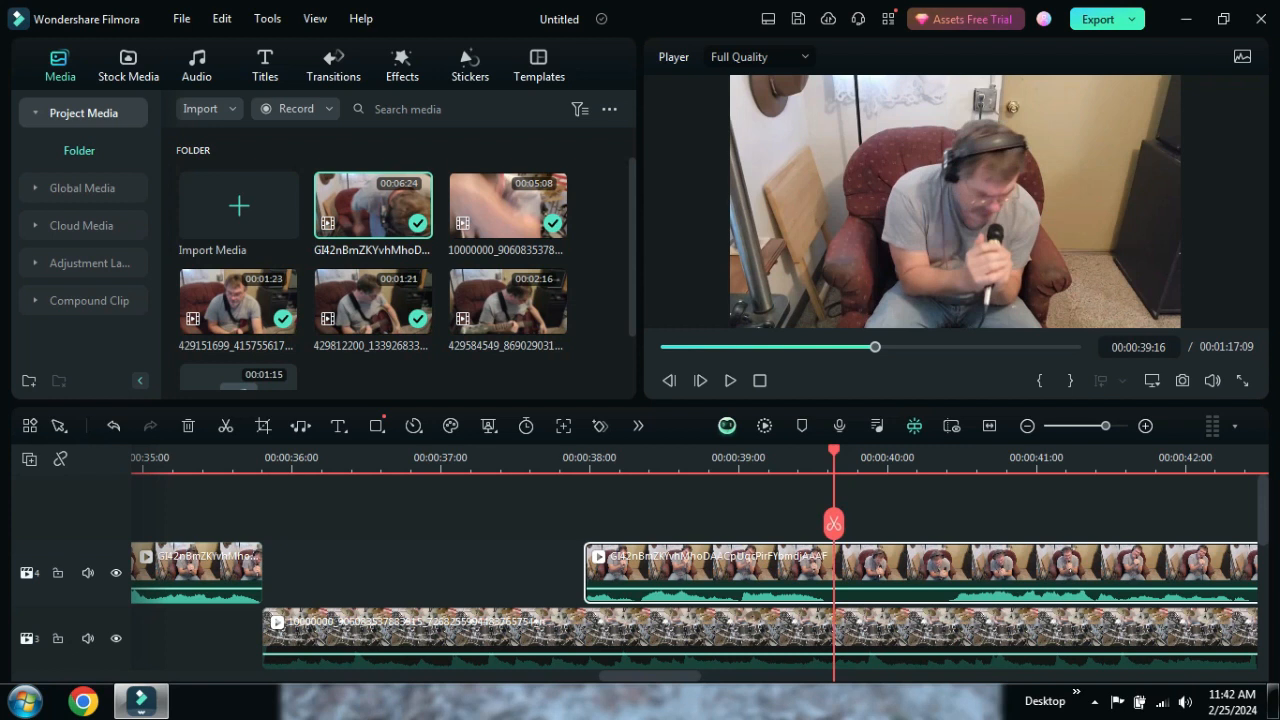
{"action": "left_click", "coordinate": [833, 523]}
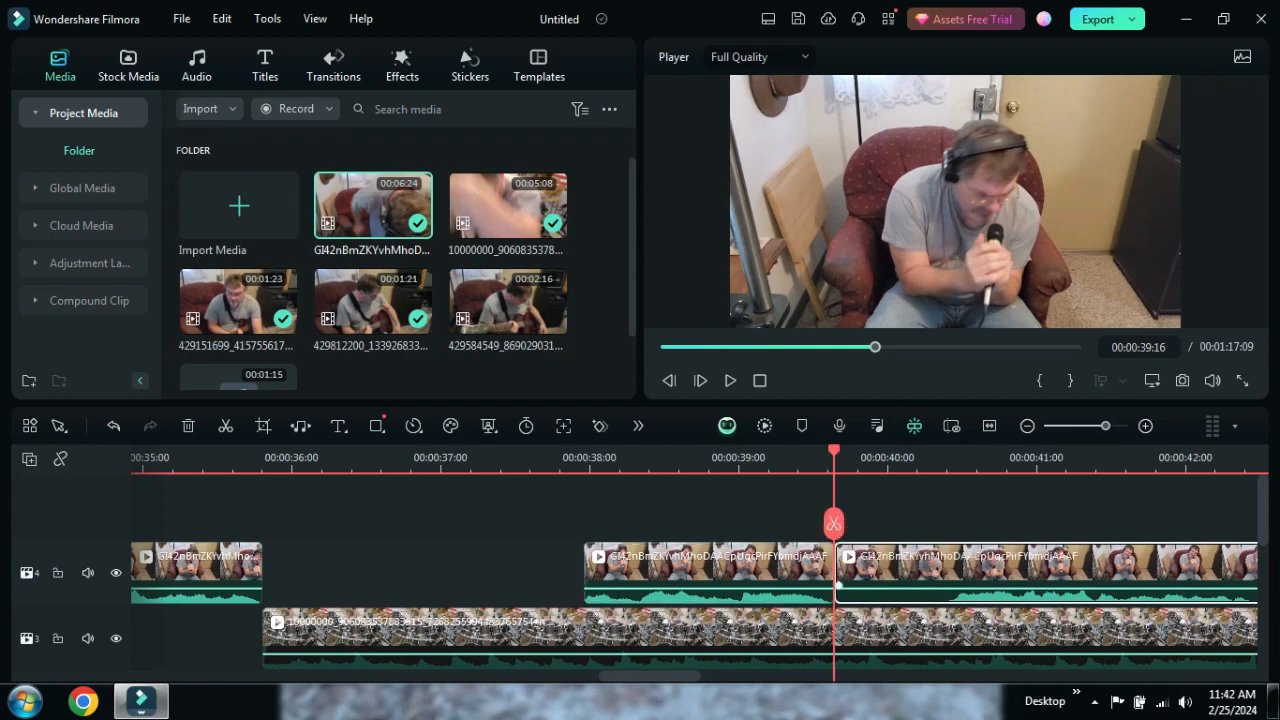
{"action": "left_click", "coordinate": [850, 635]}
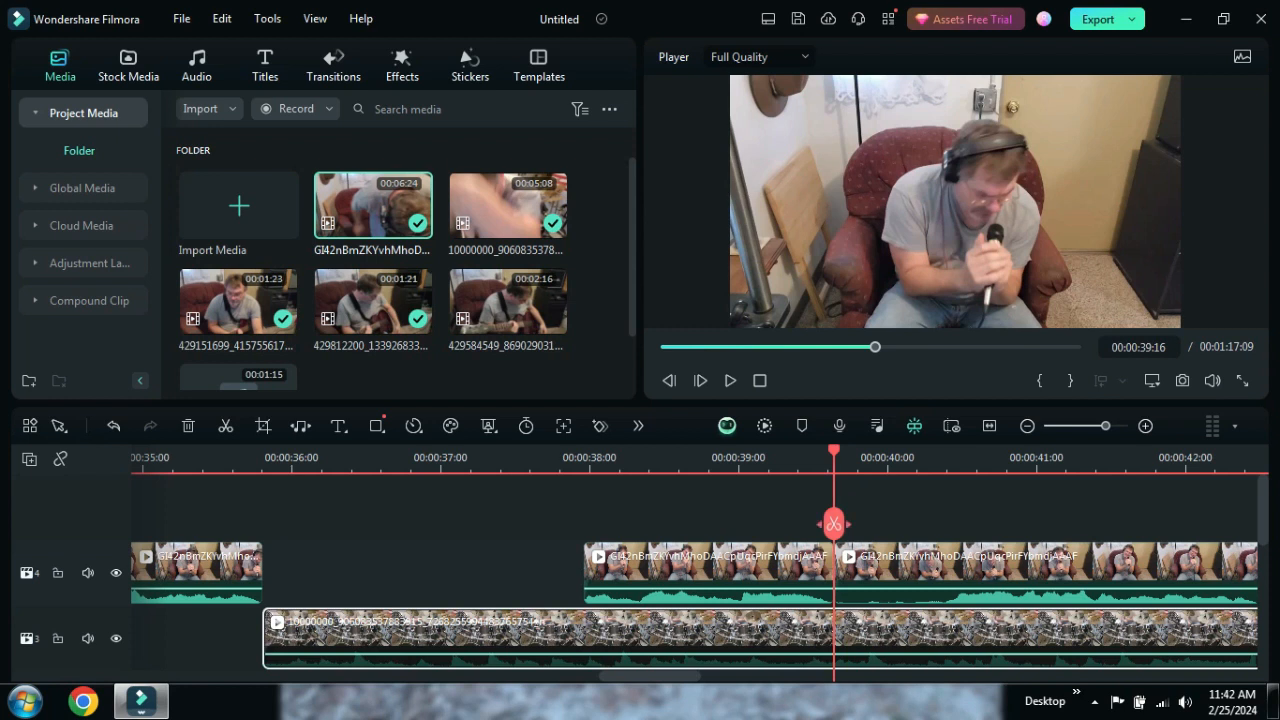
{"action": "left_click", "coordinate": [833, 523]}
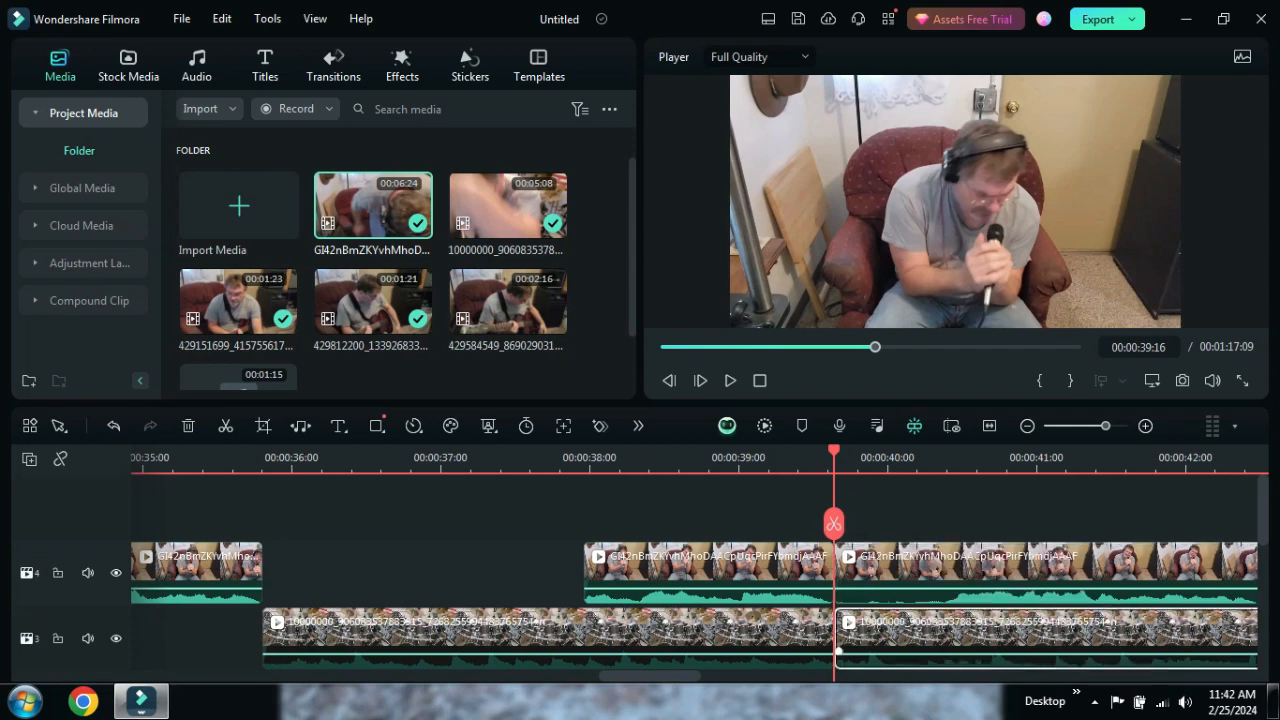
- Trim the starts of the track 4 singer clip and track 3 drum clip that follow the 00:00:39:16 cut to 00:00:40:09
{"action": "scroll", "coordinate": [700, 573], "scroll_direction": "down", "scroll_amount": 2}
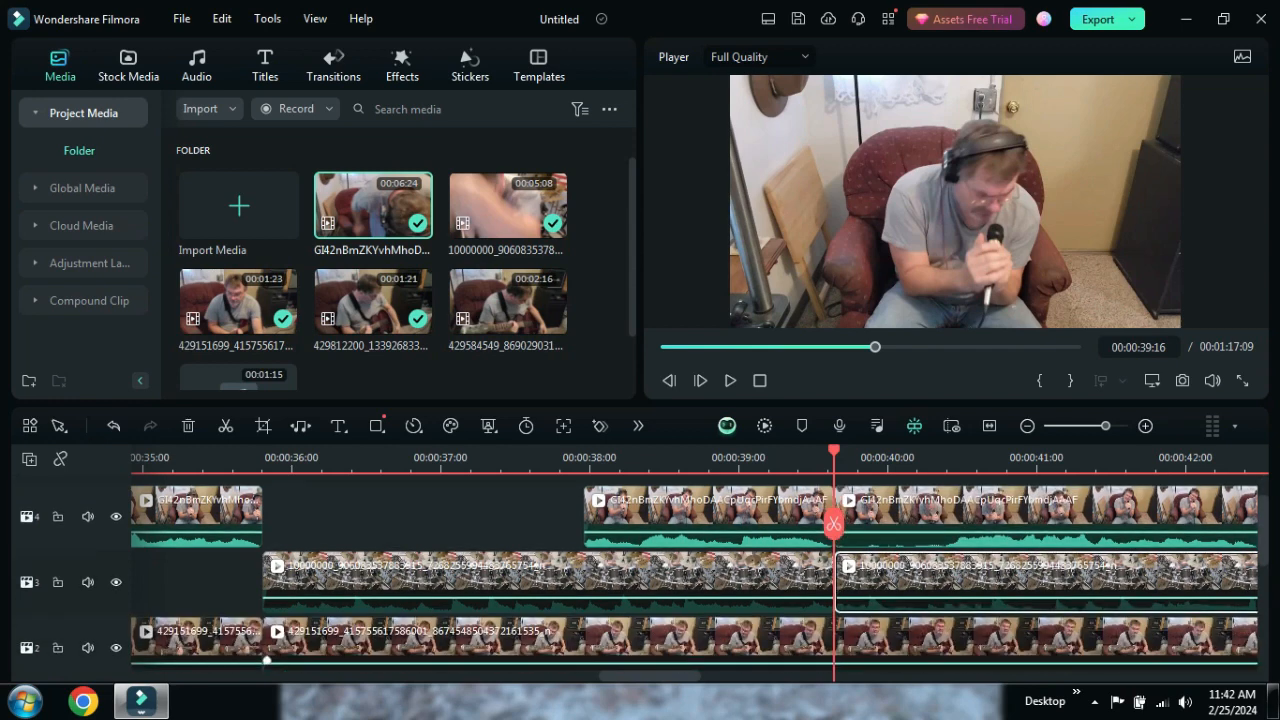
{"action": "scroll", "coordinate": [833, 522], "scroll_direction": "down", "scroll_amount": 2}
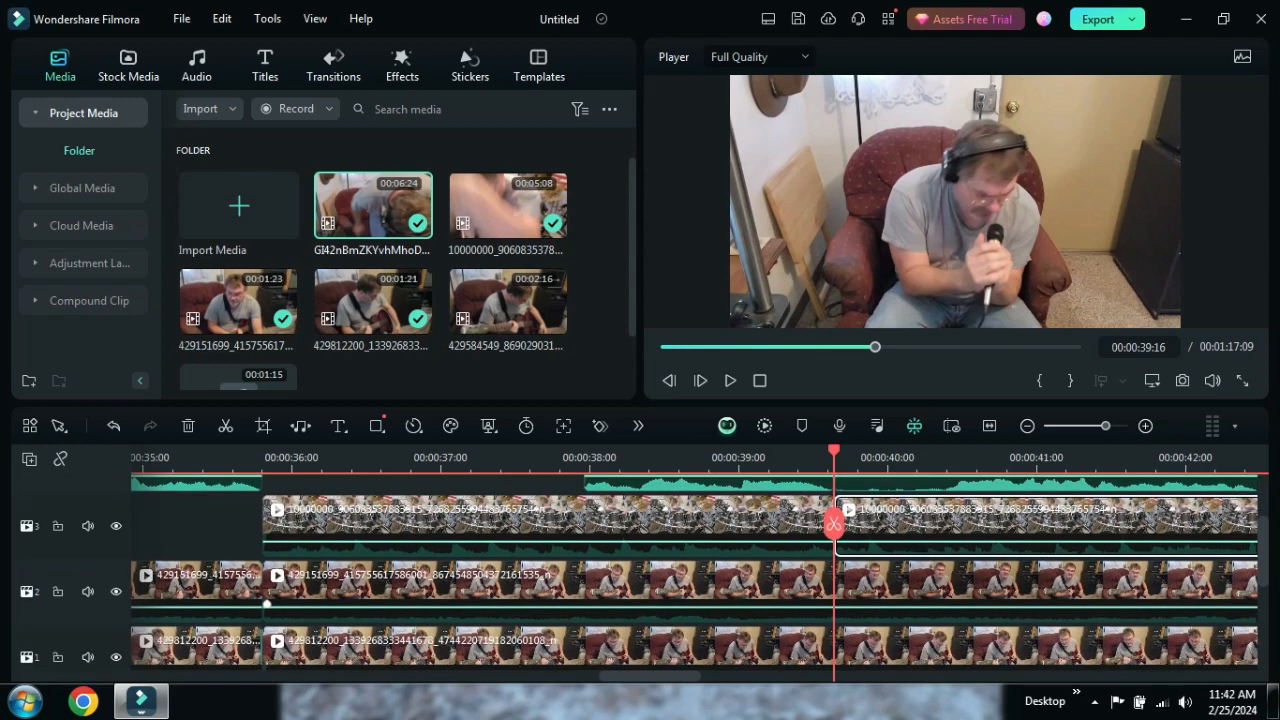
{"action": "scroll", "coordinate": [838, 560], "scroll_direction": "up", "scroll_amount": 3}
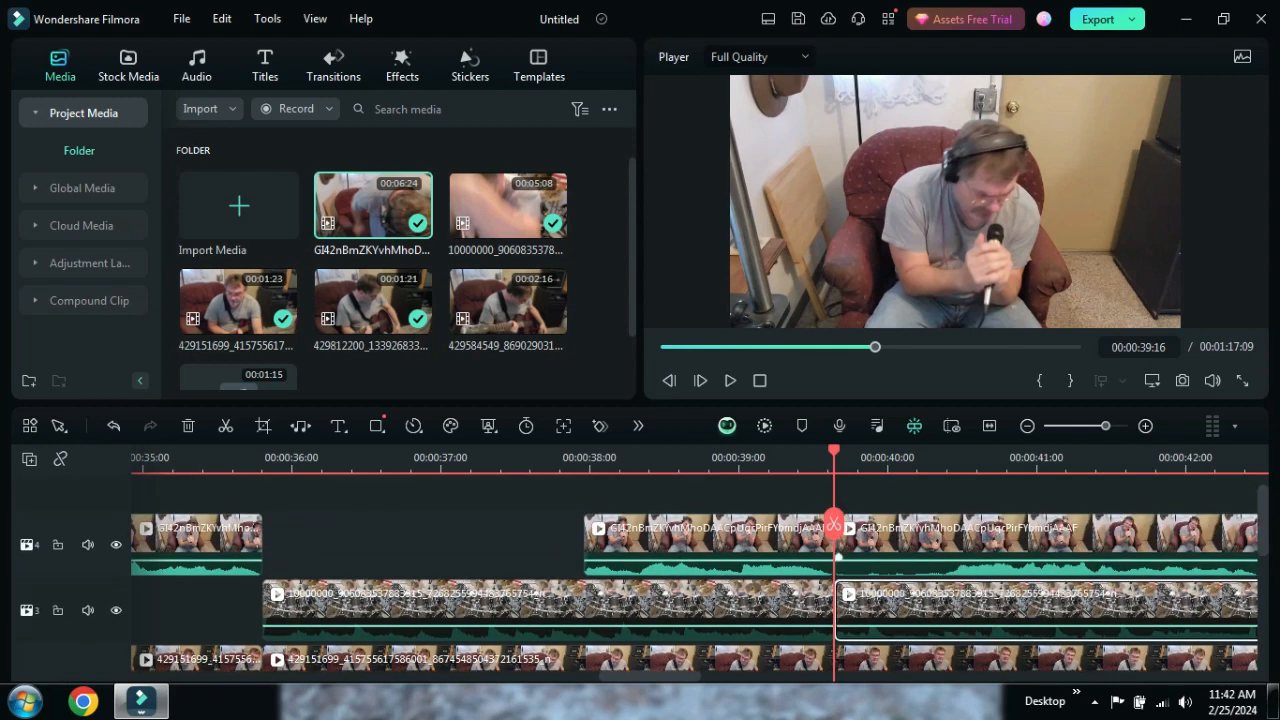
{"action": "left_click", "coordinate": [833, 522]}
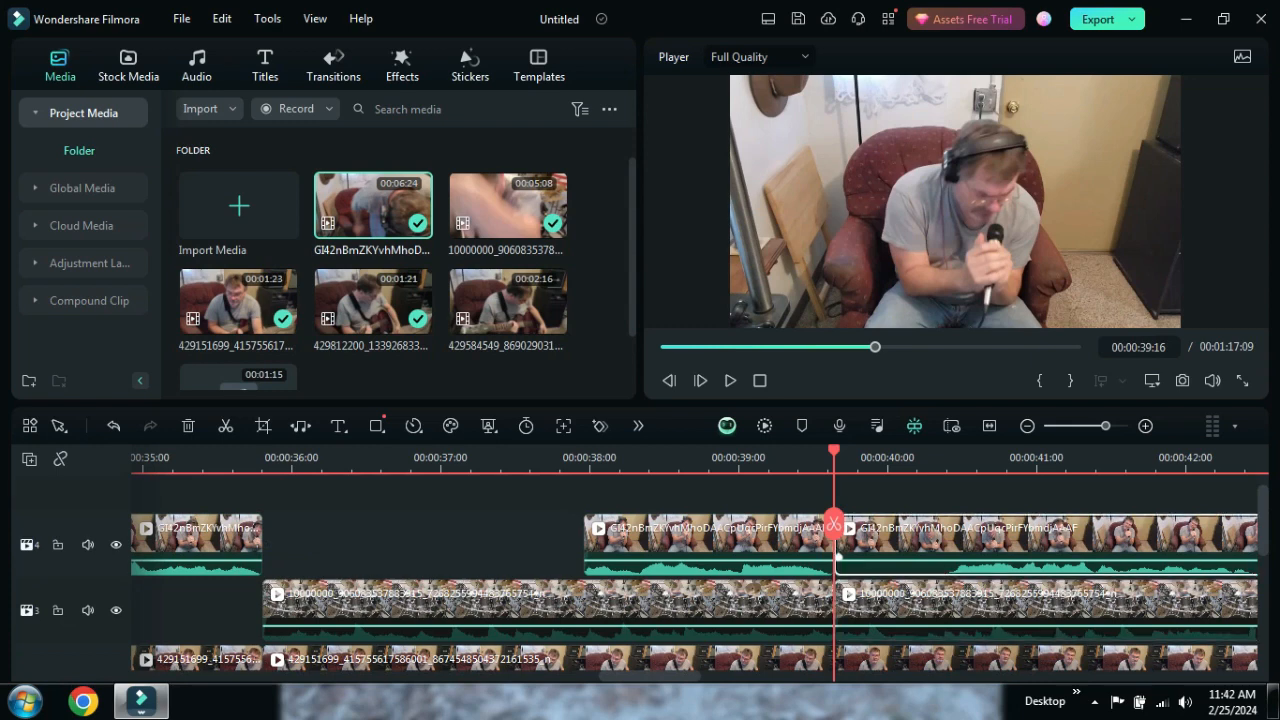
{"action": "left_click_drag", "start_coordinate": [838, 556], "coordinate": [946, 557]}
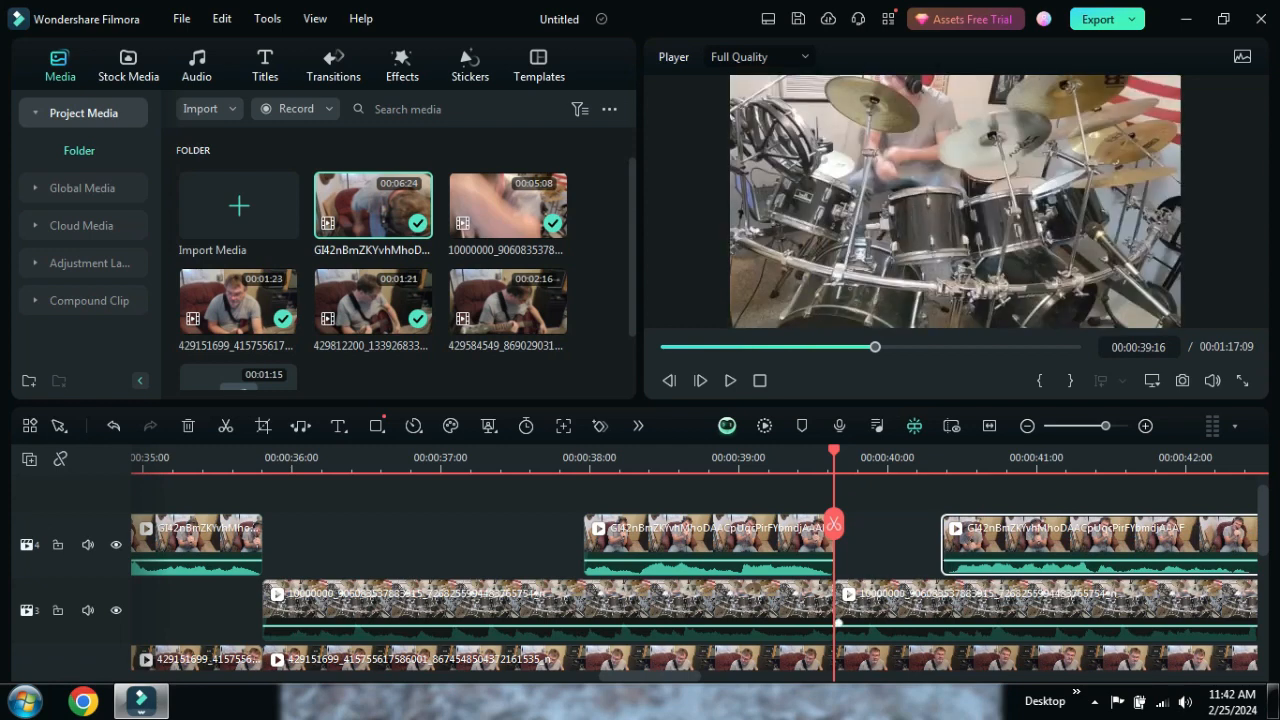
{"action": "left_click", "coordinate": [838, 622]}
{"action": "left_click_drag", "start_coordinate": [838, 622], "coordinate": [945, 622]}
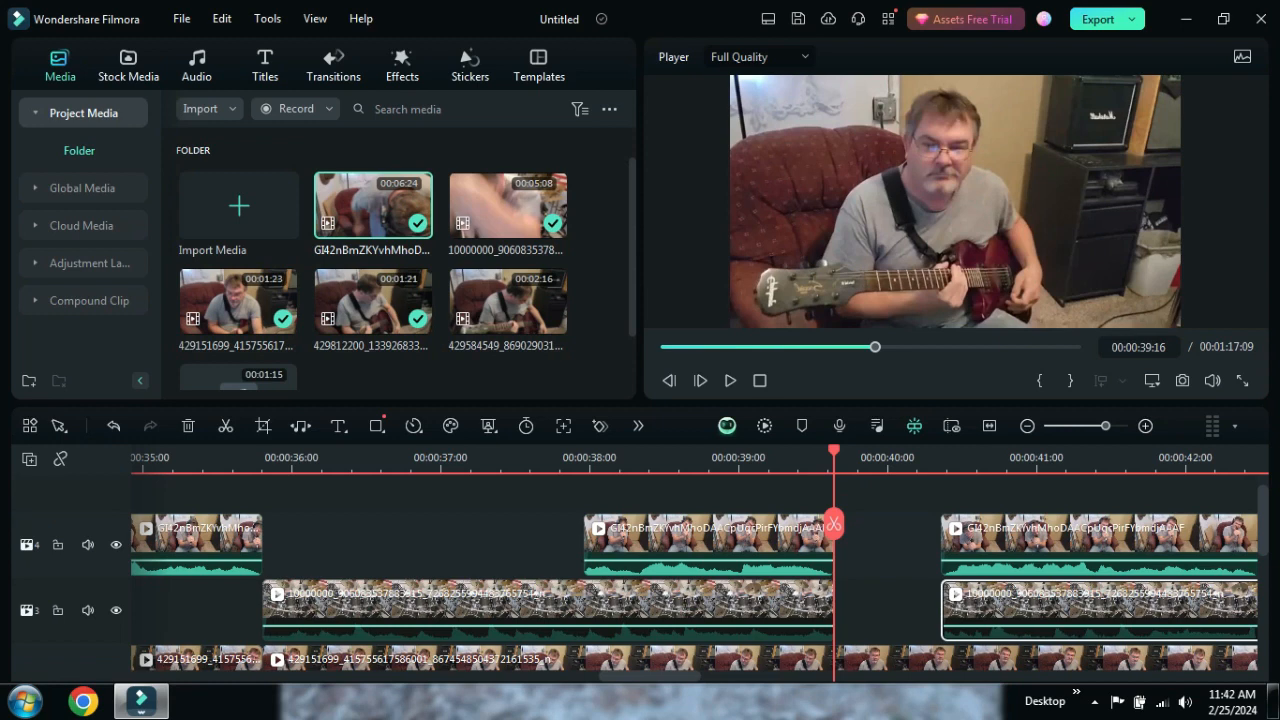
- Play the timeline from 00:00:37:20 across the gap in the singer and drum tracks to check the cut
{"action": "left_click", "coordinate": [560, 458]}
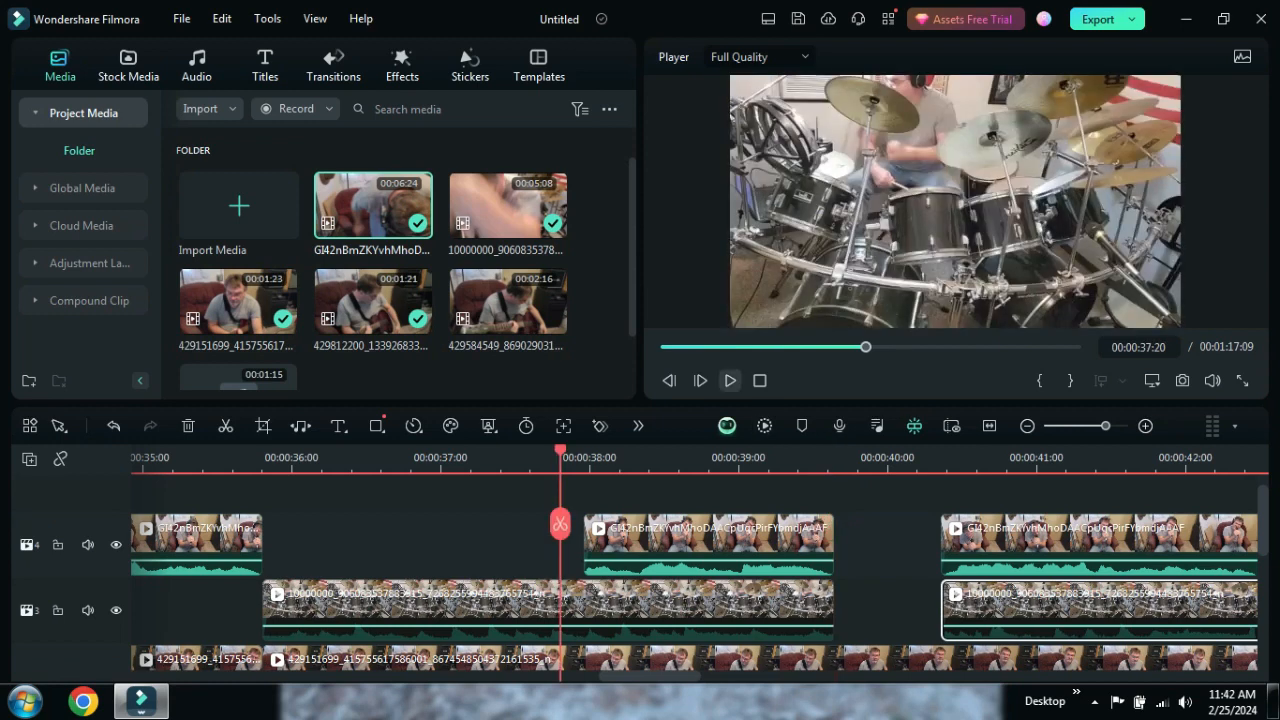
{"action": "left_click", "coordinate": [730, 381]}
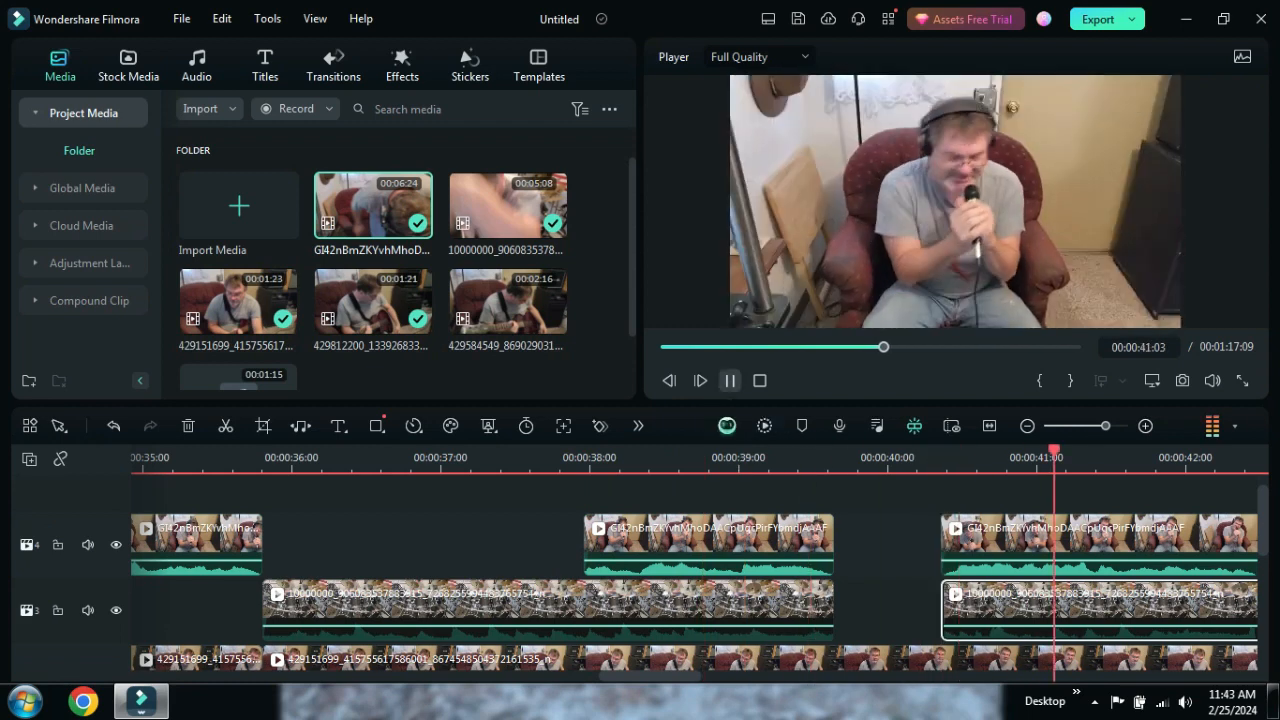
{"action": "left_click", "coordinate": [730, 381]}
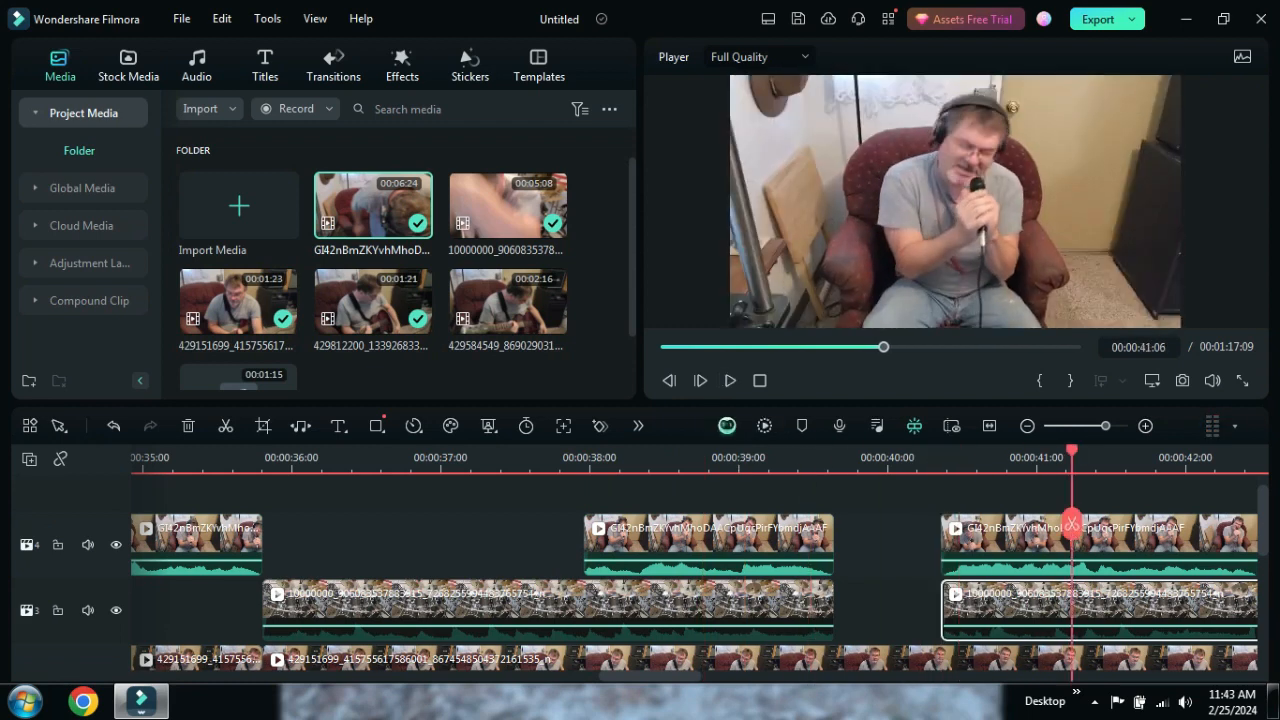
{"action": "scroll", "coordinate": [1071, 522], "scroll_direction": "down", "scroll_amount": 2}
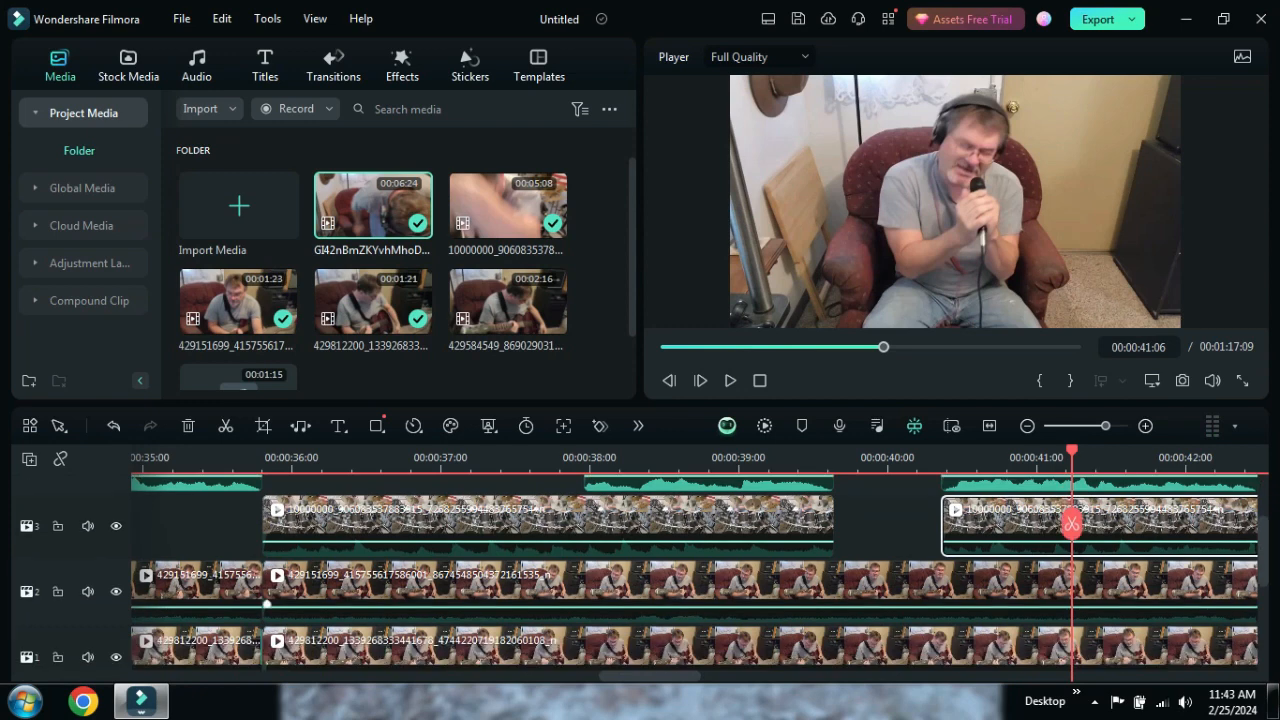
{"action": "scroll", "coordinate": [1071, 522], "scroll_direction": "up", "scroll_amount": 1}
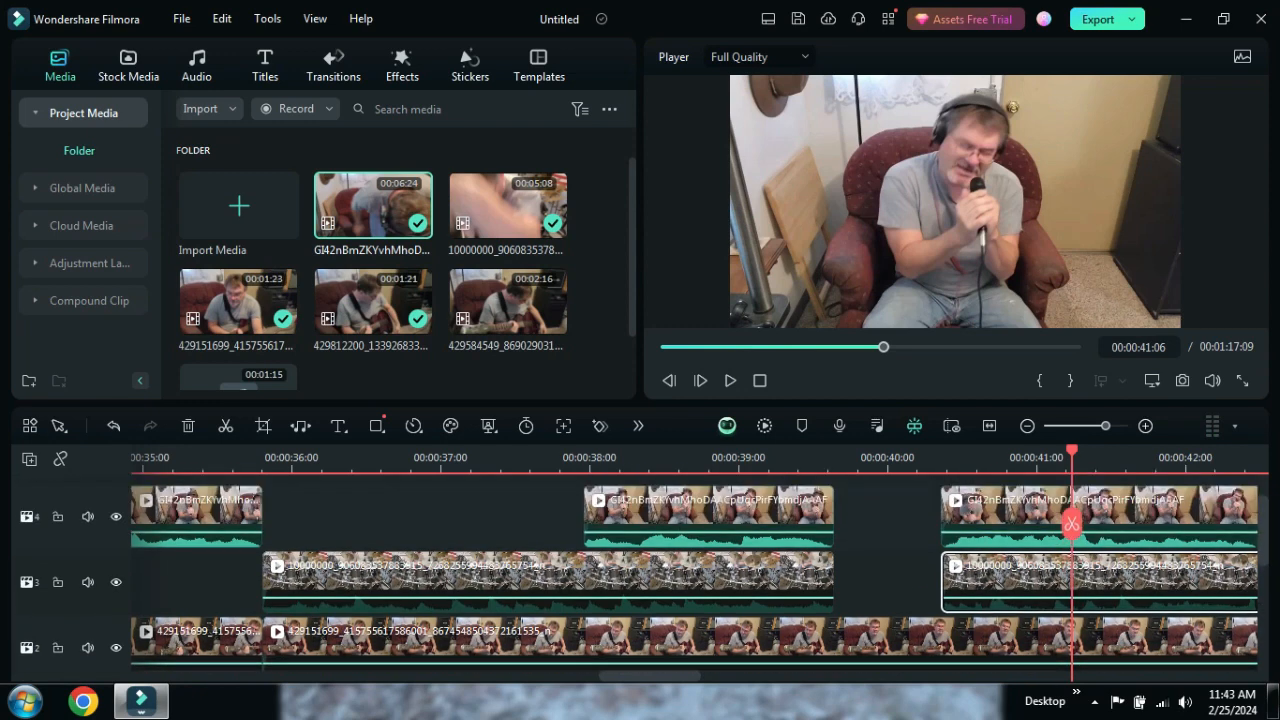
{"action": "left_click", "coordinate": [113, 425]}
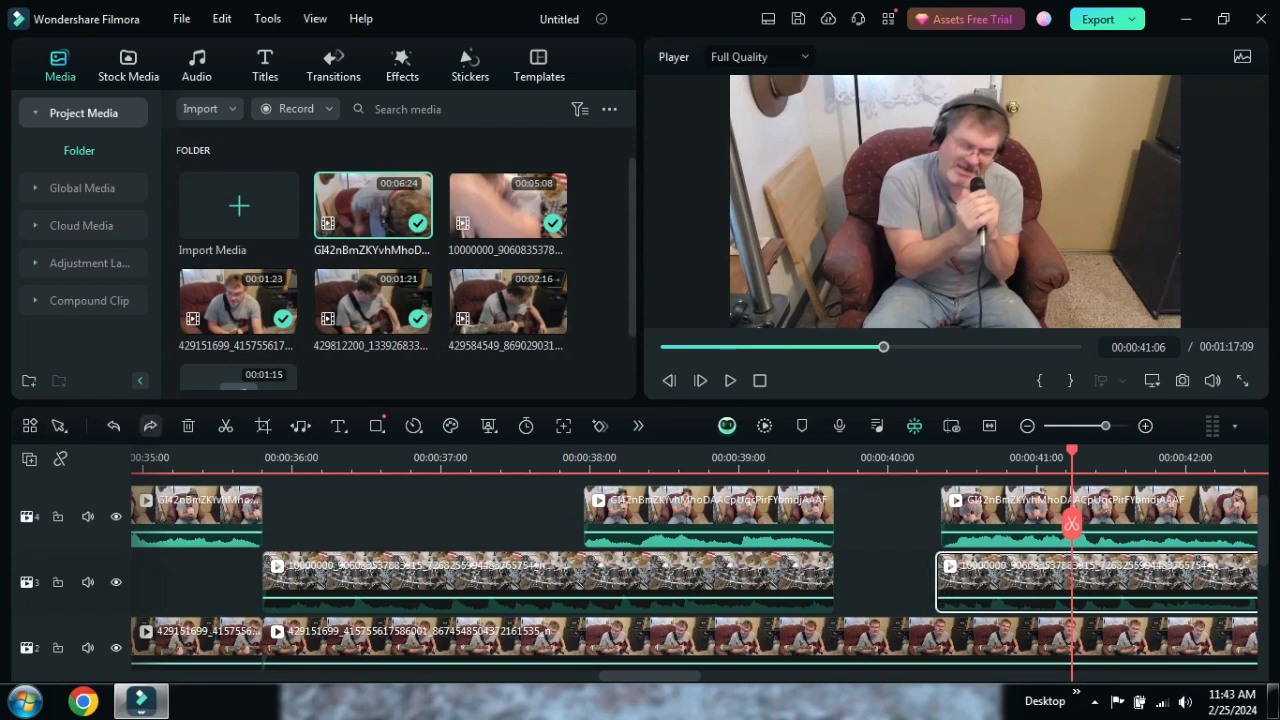
{"action": "left_click", "coordinate": [150, 425]}
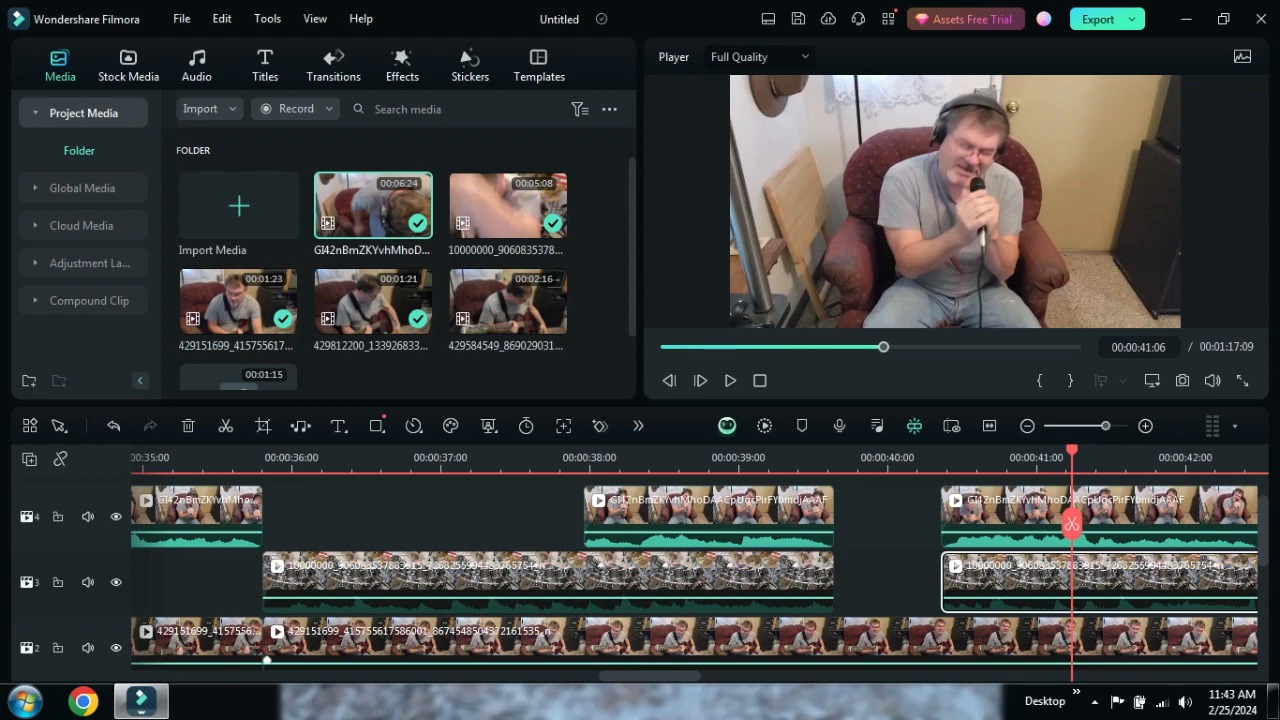
- Split the guitar clip on track 2 at 00:00:39:16, where the singer and drum clips end
{"action": "left_click", "coordinate": [267, 655]}
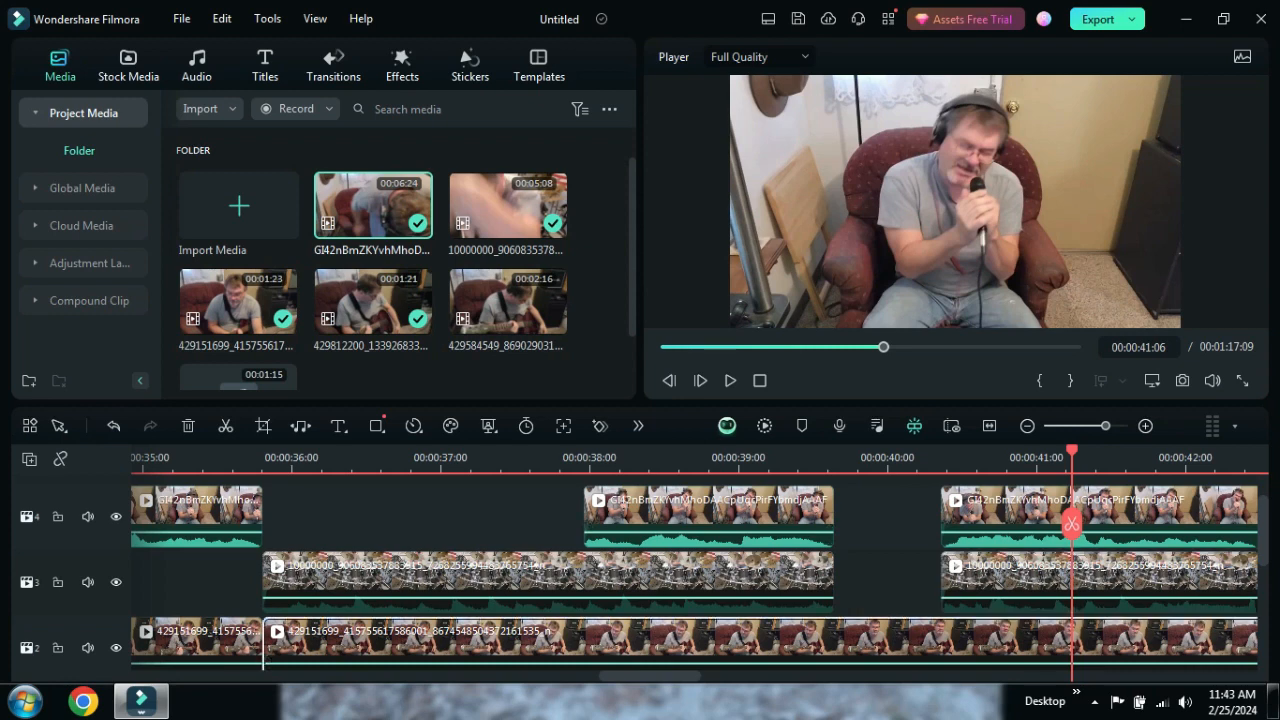
{"action": "left_click_drag", "start_coordinate": [1072, 523], "coordinate": [834, 523]}
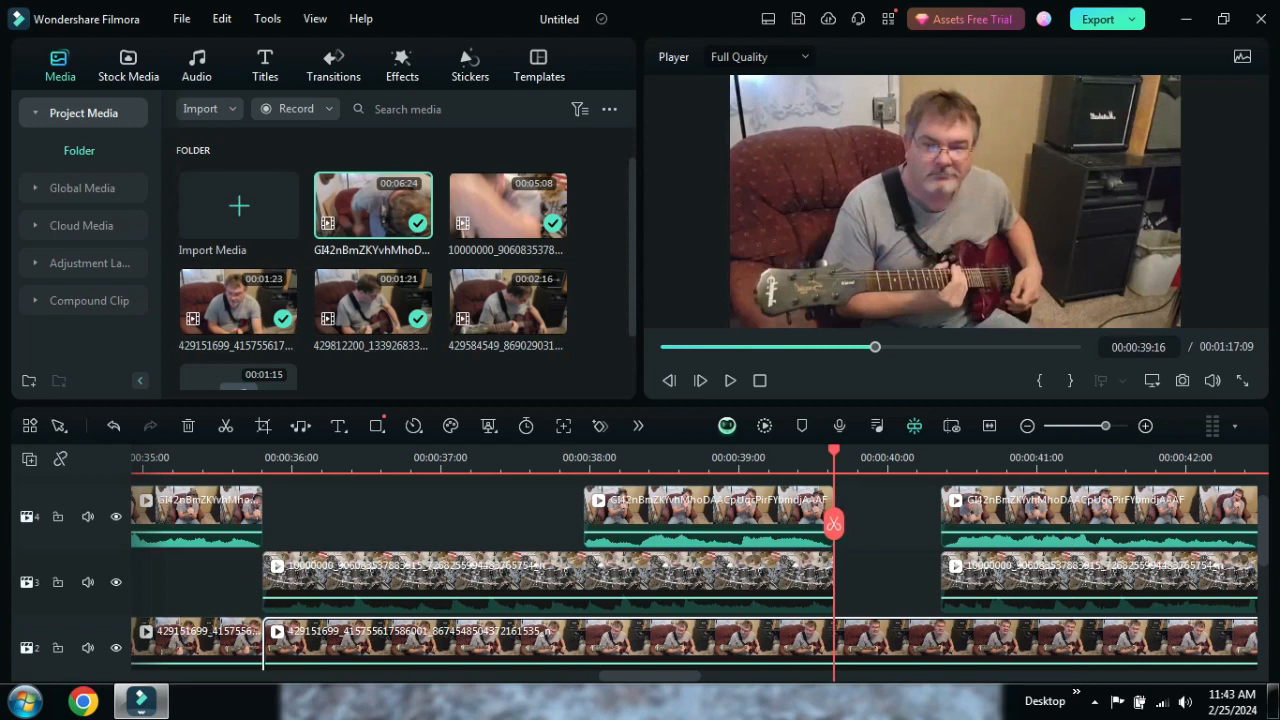
{"action": "scroll", "coordinate": [828, 523], "scroll_direction": "up", "scroll_amount": 3}
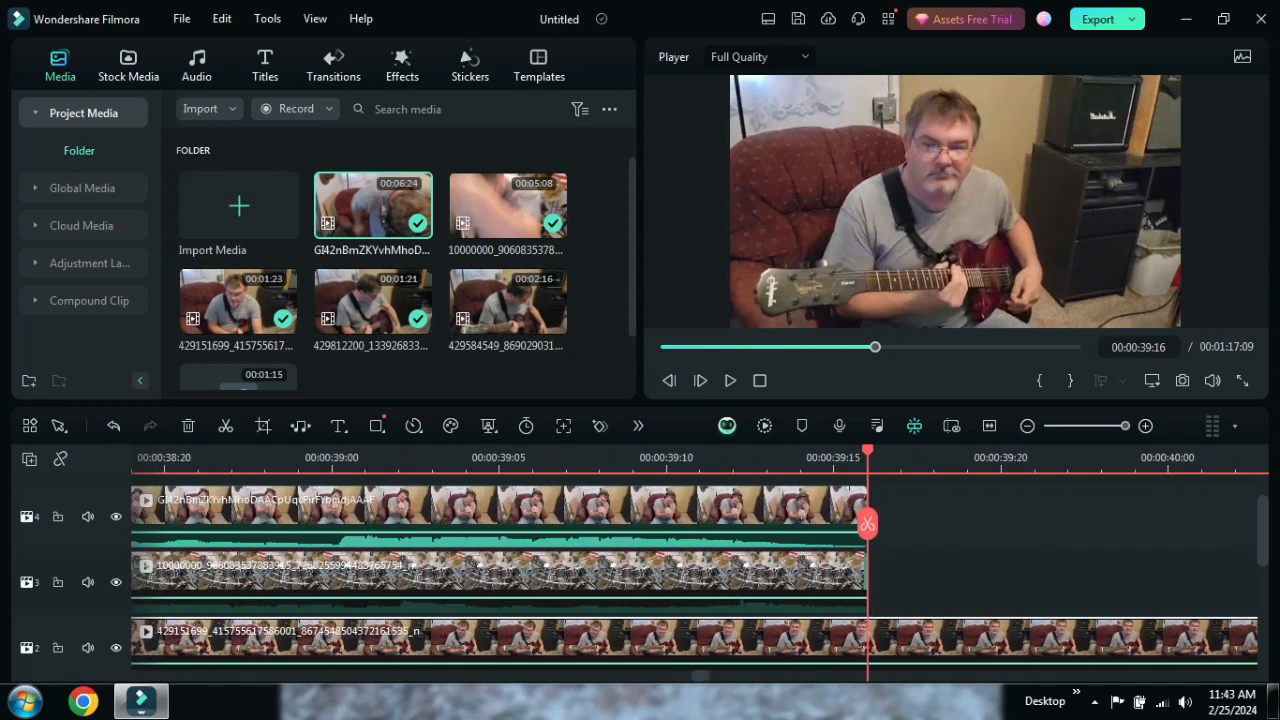
{"action": "left_click", "coordinate": [867, 523]}
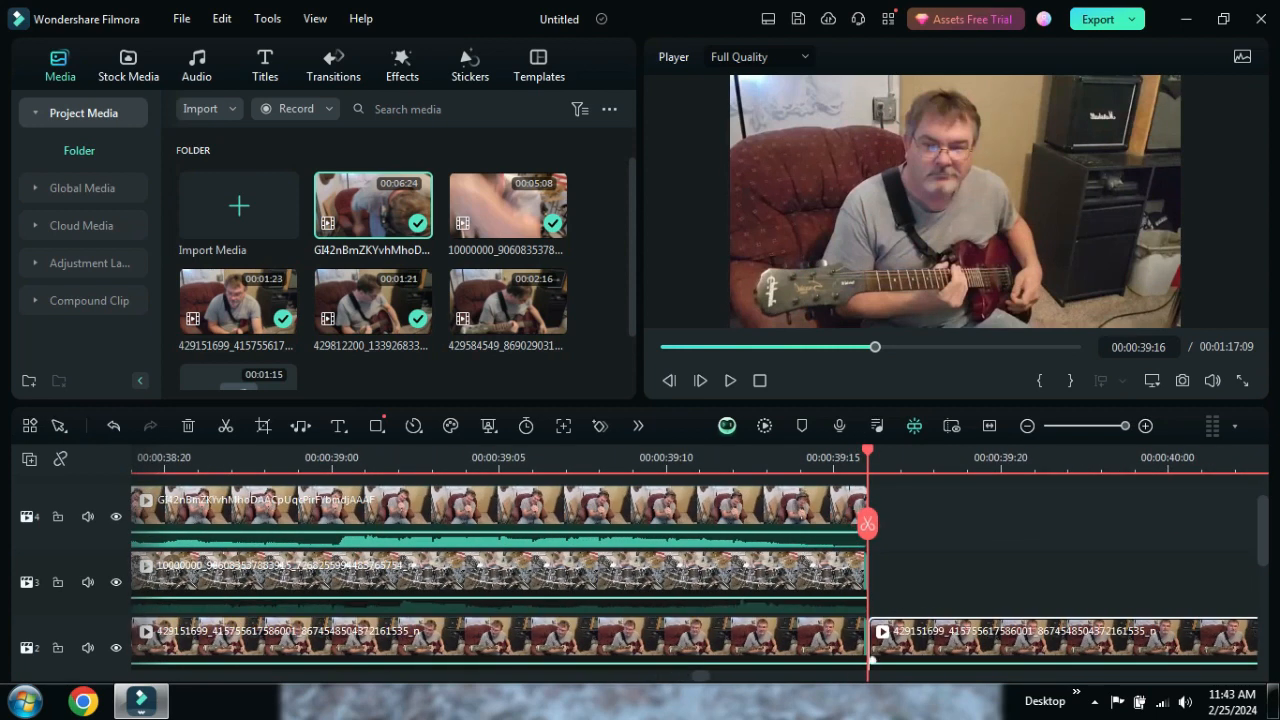
- Split the track 2 guitar clip again at 00:00:40:09, where the singer and drum clips resume
{"action": "scroll", "coordinate": [867, 523], "scroll_direction": "down", "scroll_amount": 4}
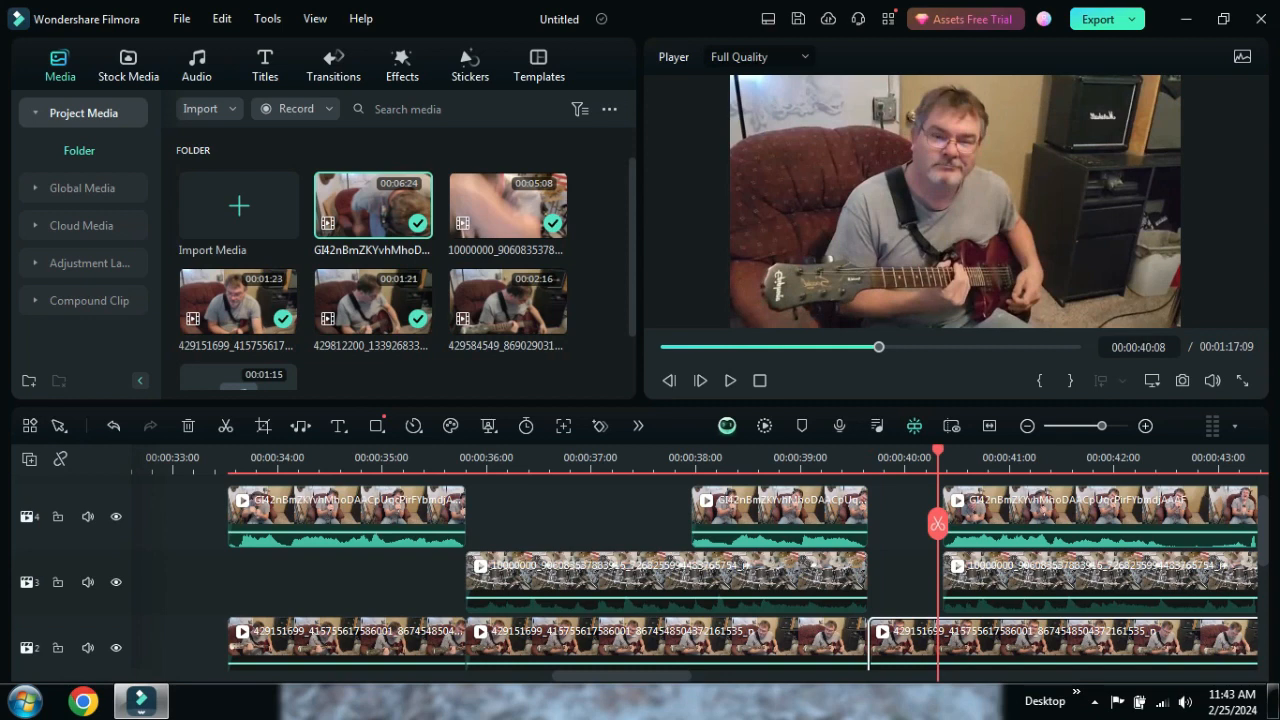
{"action": "scroll", "coordinate": [937, 523], "scroll_direction": "up", "scroll_amount": 4}
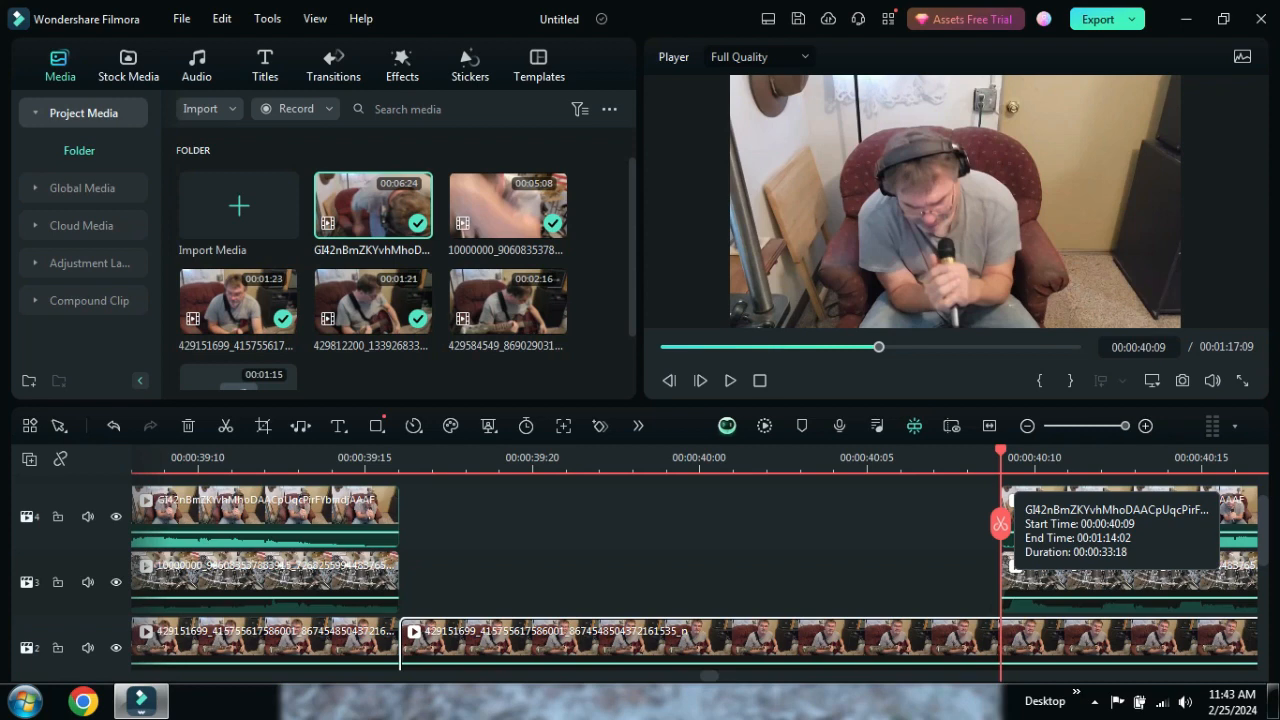
{"action": "scroll", "coordinate": [1000, 524], "scroll_direction": "down", "scroll_amount": 5}
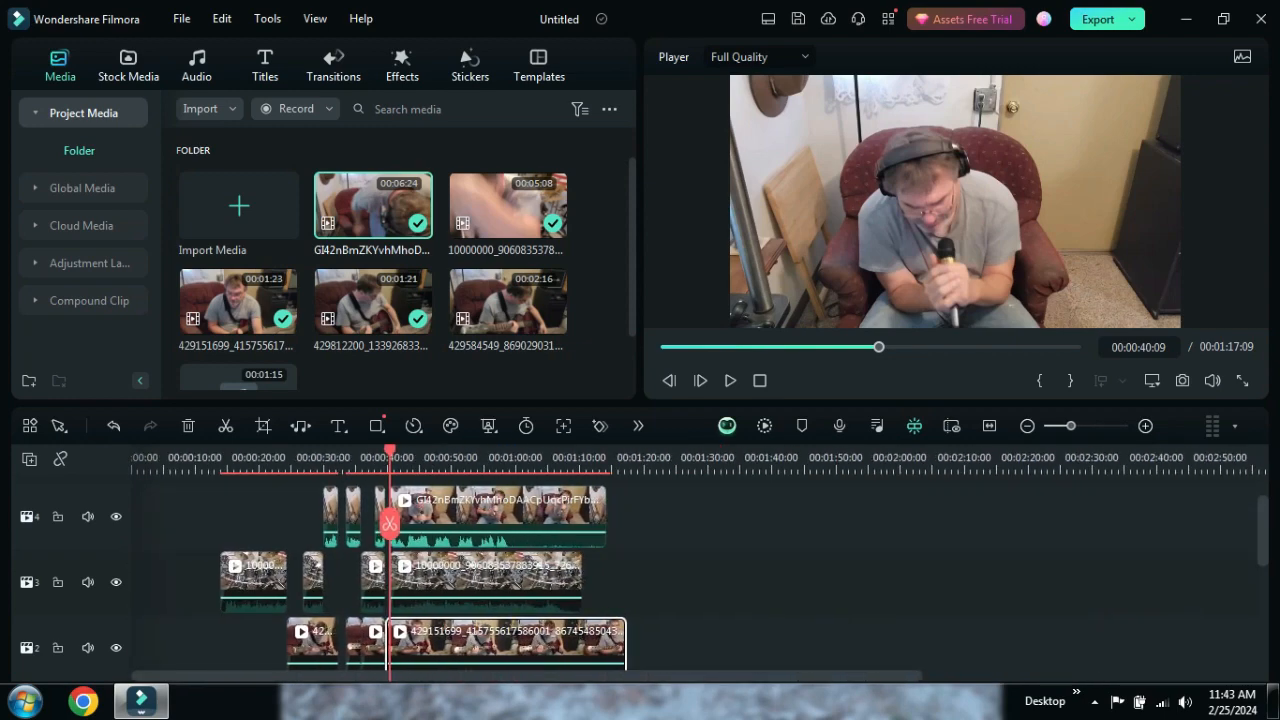
{"action": "scroll", "coordinate": [389, 524], "scroll_direction": "up", "scroll_amount": 5}
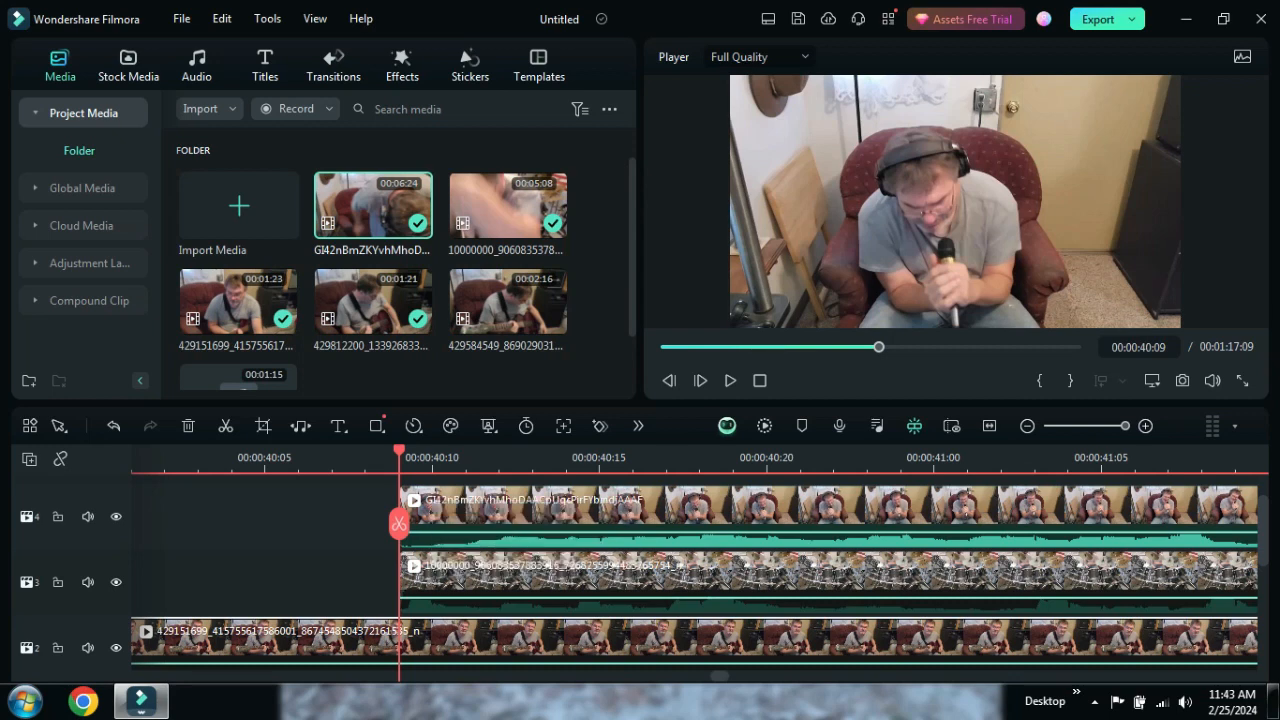
{"action": "left_click", "coordinate": [399, 524]}
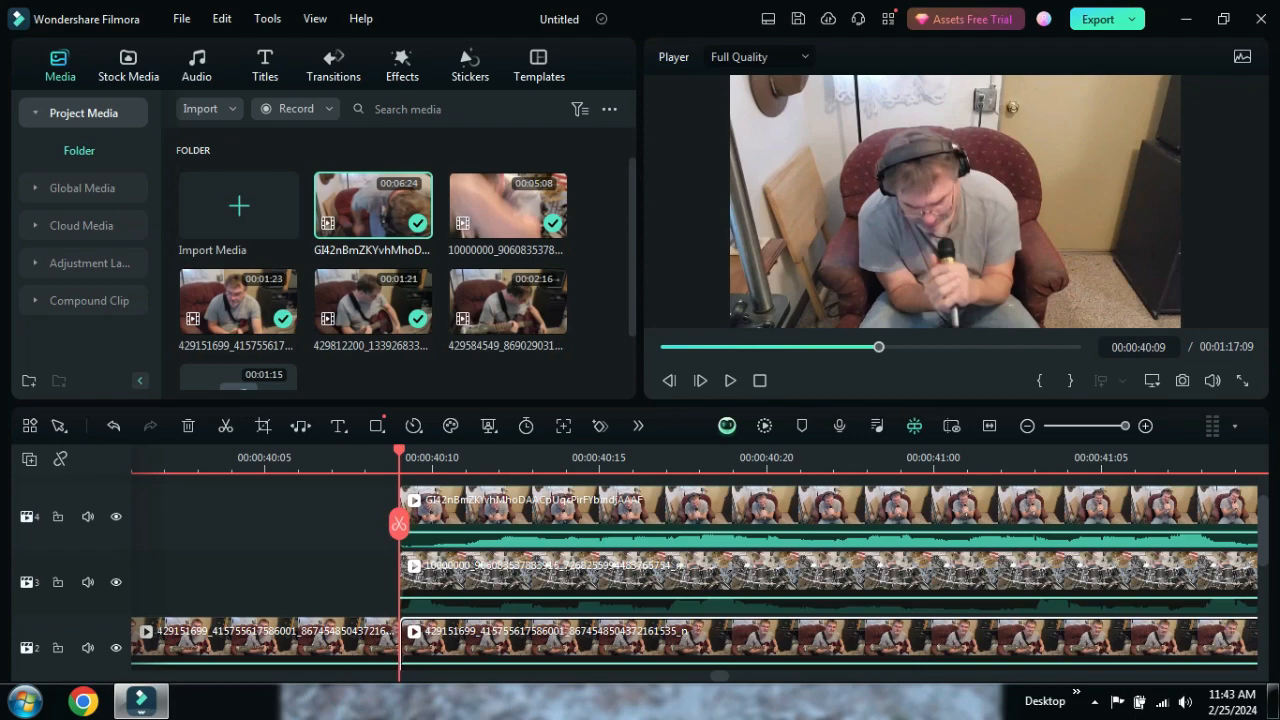
- Delete the short track 2 guitar segment between 00:00:39:16 and 00:00:40:09, leaving the gap open
{"action": "left_click_drag", "start_coordinate": [1125, 426], "coordinate": [1108, 426]}
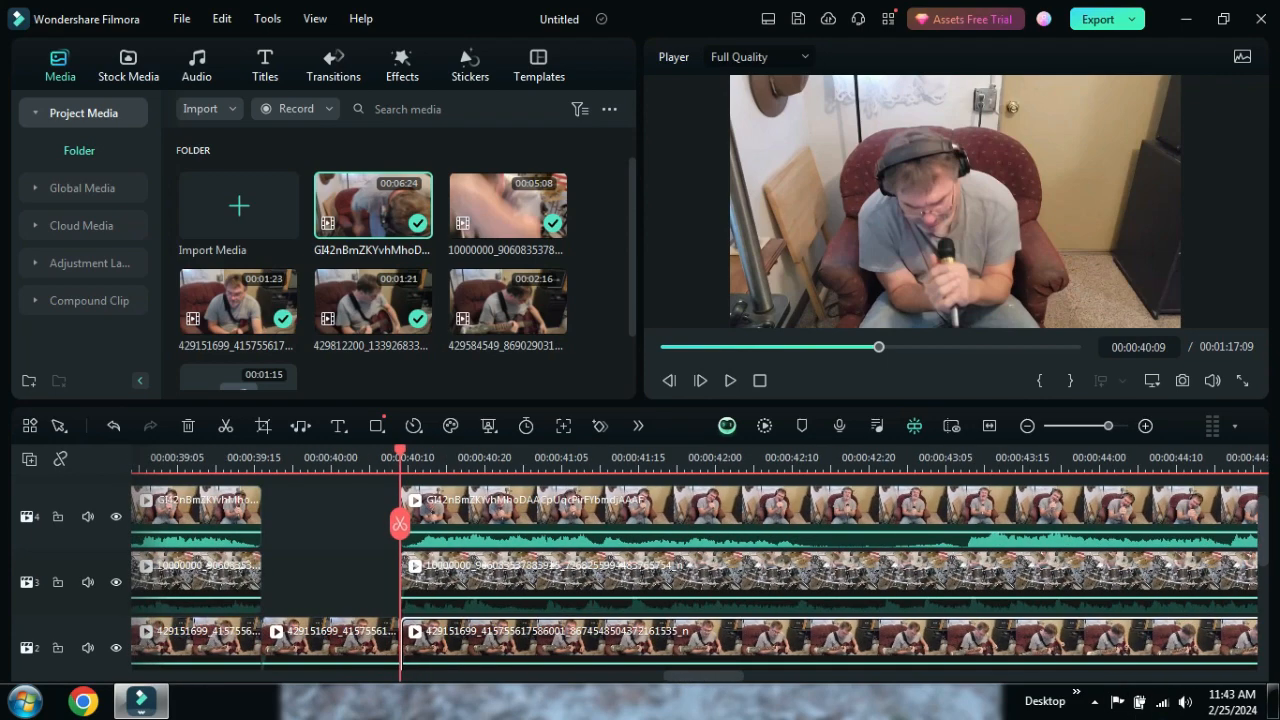
{"action": "right_click", "coordinate": [330, 640]}
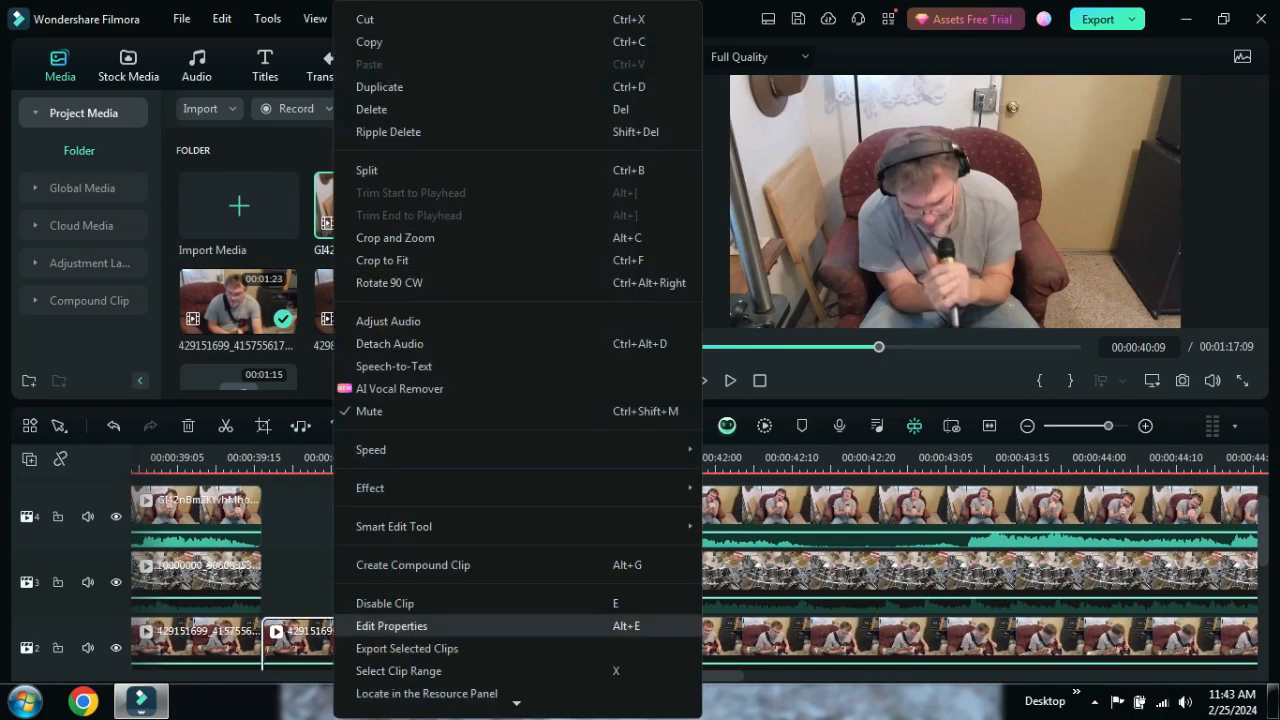
{"action": "left_click", "coordinate": [375, 109]}
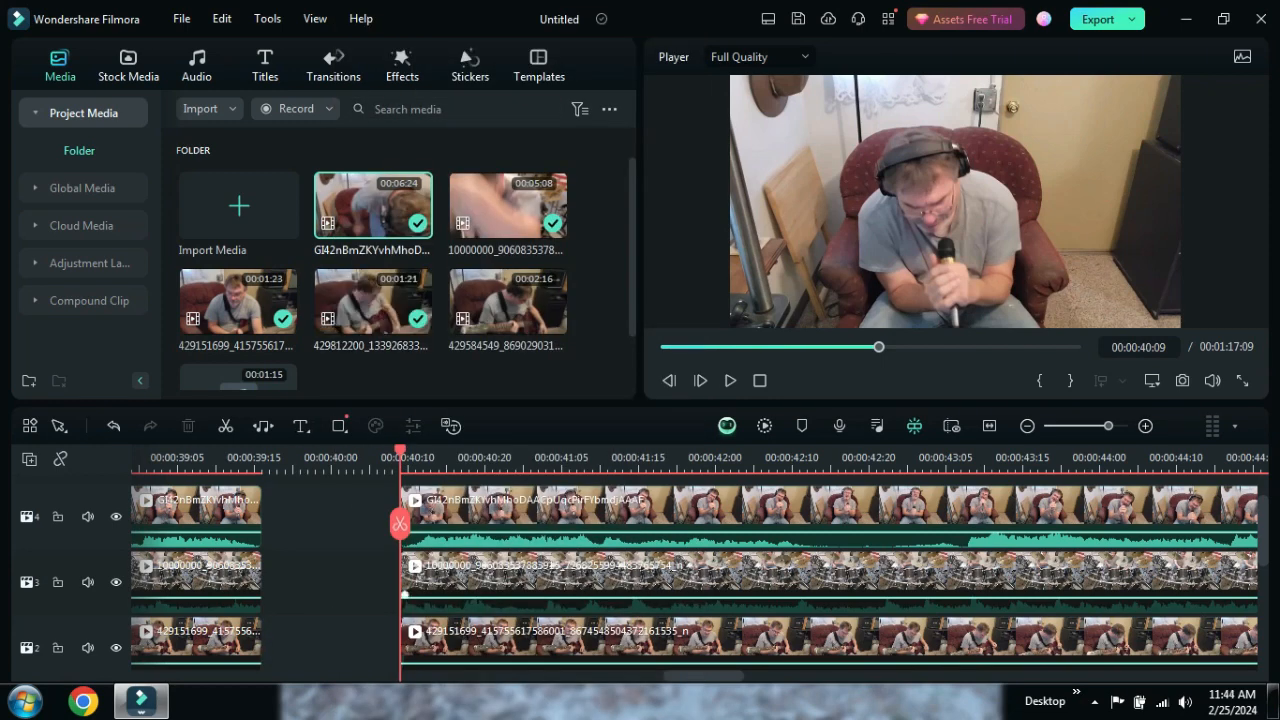
- Play the edit from 00:00:39:10 through the gap and stop at 00:00:42:13, where the singer pauses
{"action": "scroll", "coordinate": [404, 594], "scroll_direction": "down", "scroll_amount": 1}
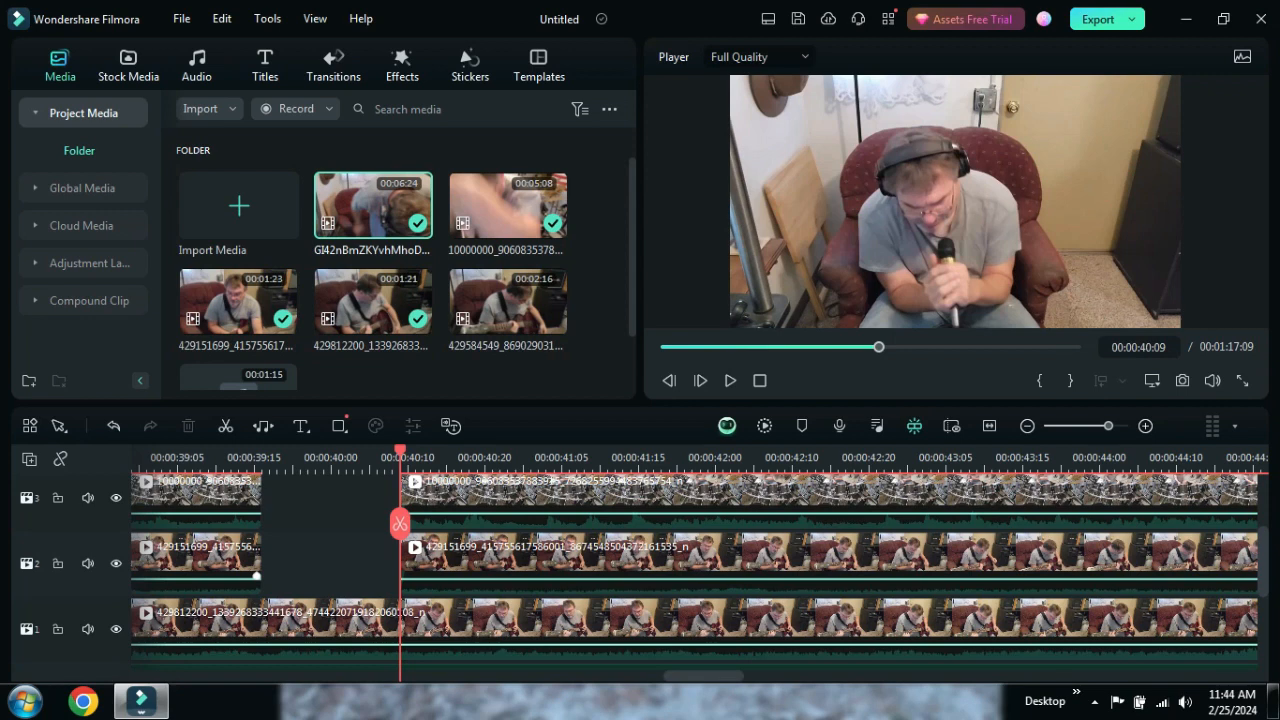
{"action": "scroll", "coordinate": [240, 567], "scroll_direction": "up", "scroll_amount": 2}
{"action": "left_click", "coordinate": [215, 461]}
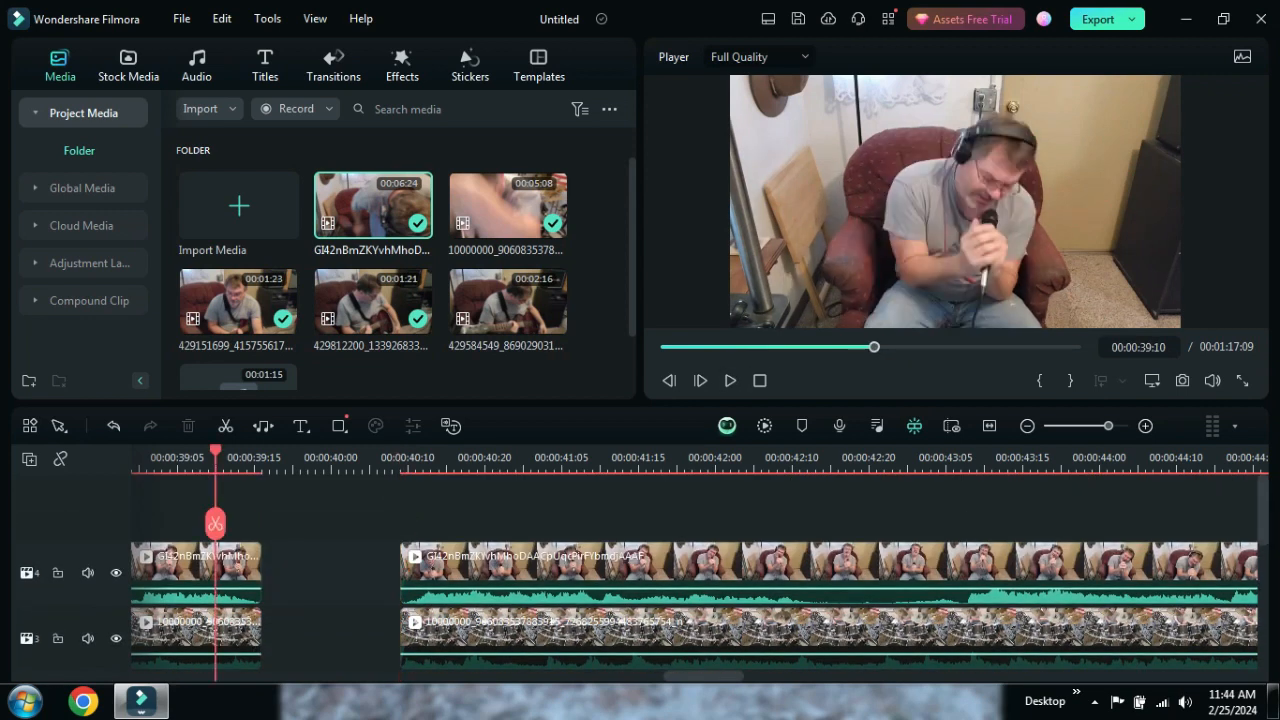
{"action": "key", "text": "space"}
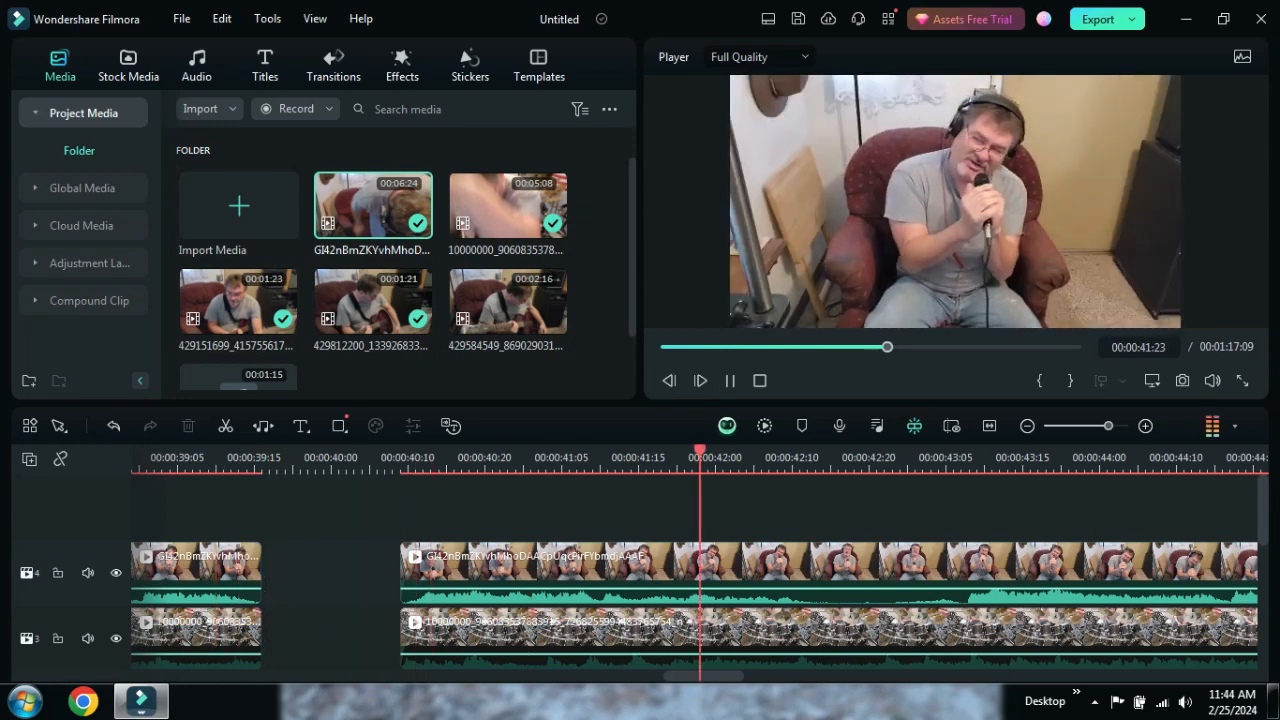
{"action": "key", "text": "space"}
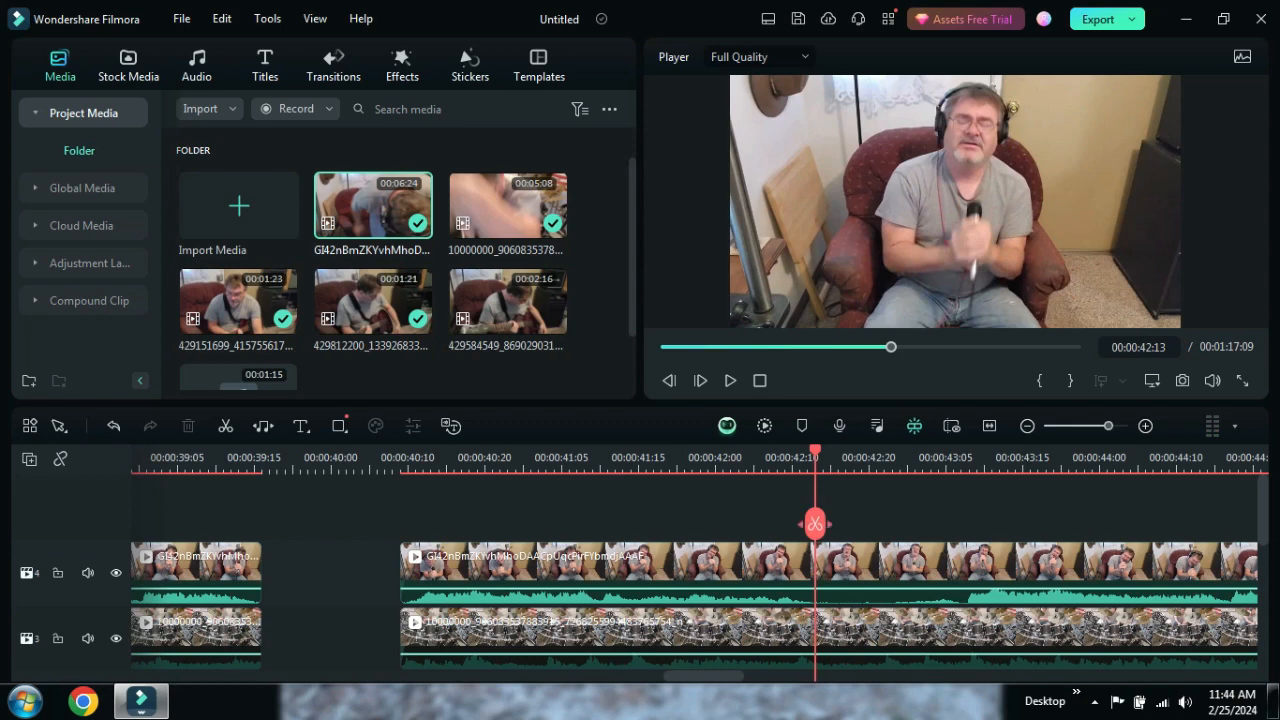
- Split the singer clip on track 4 at 00:00:42:13 and trim the second part's start to about 00:00:43:07
{"action": "left_click", "coordinate": [846, 566]}
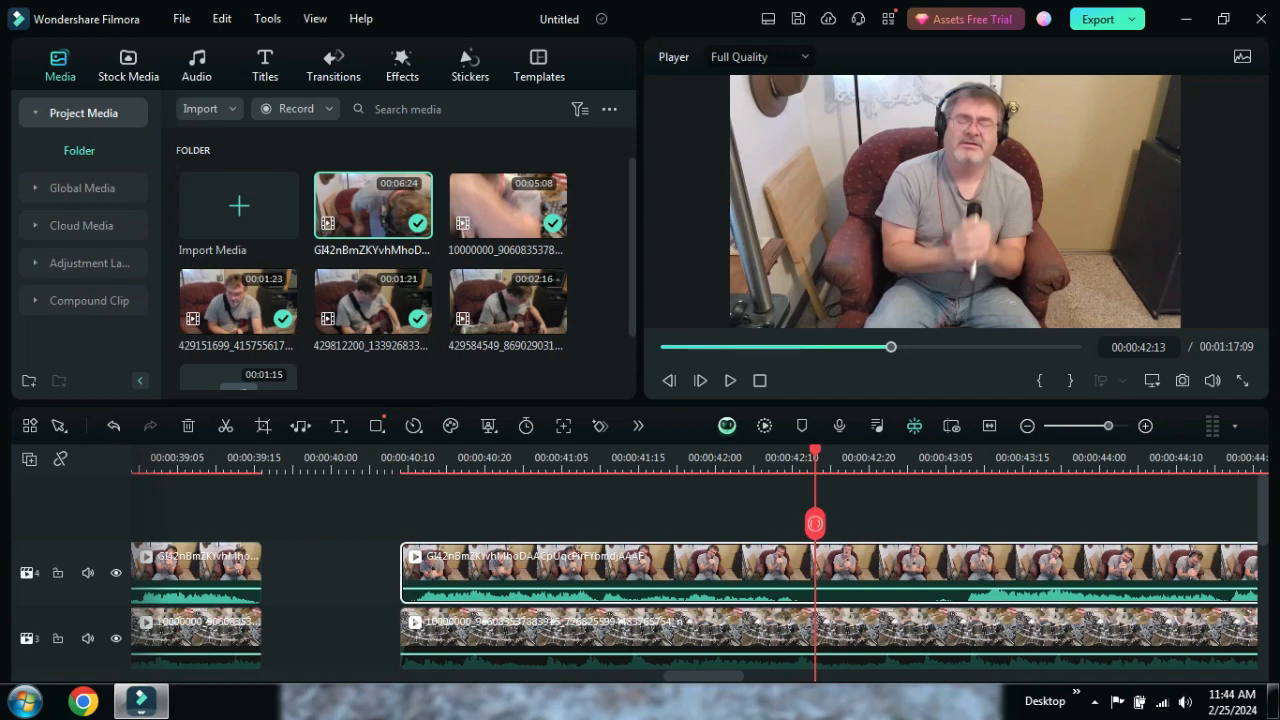
{"action": "left_click", "coordinate": [815, 524]}
{"action": "left_click_drag", "start_coordinate": [824, 575], "coordinate": [971, 575]}
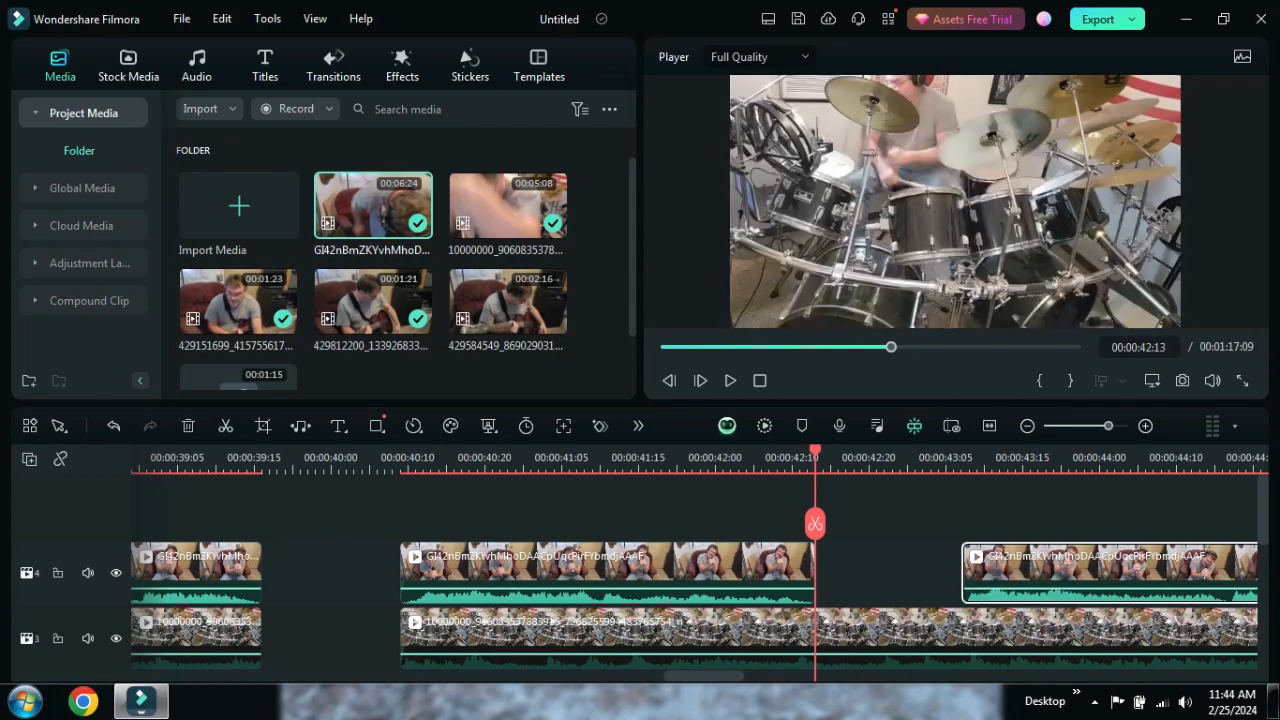
- Play the edit from about 00:00:41:21 through the new singer gap and stop at 00:00:47:01
{"action": "left_click", "coordinate": [684, 460]}
{"action": "left_click", "coordinate": [730, 381]}
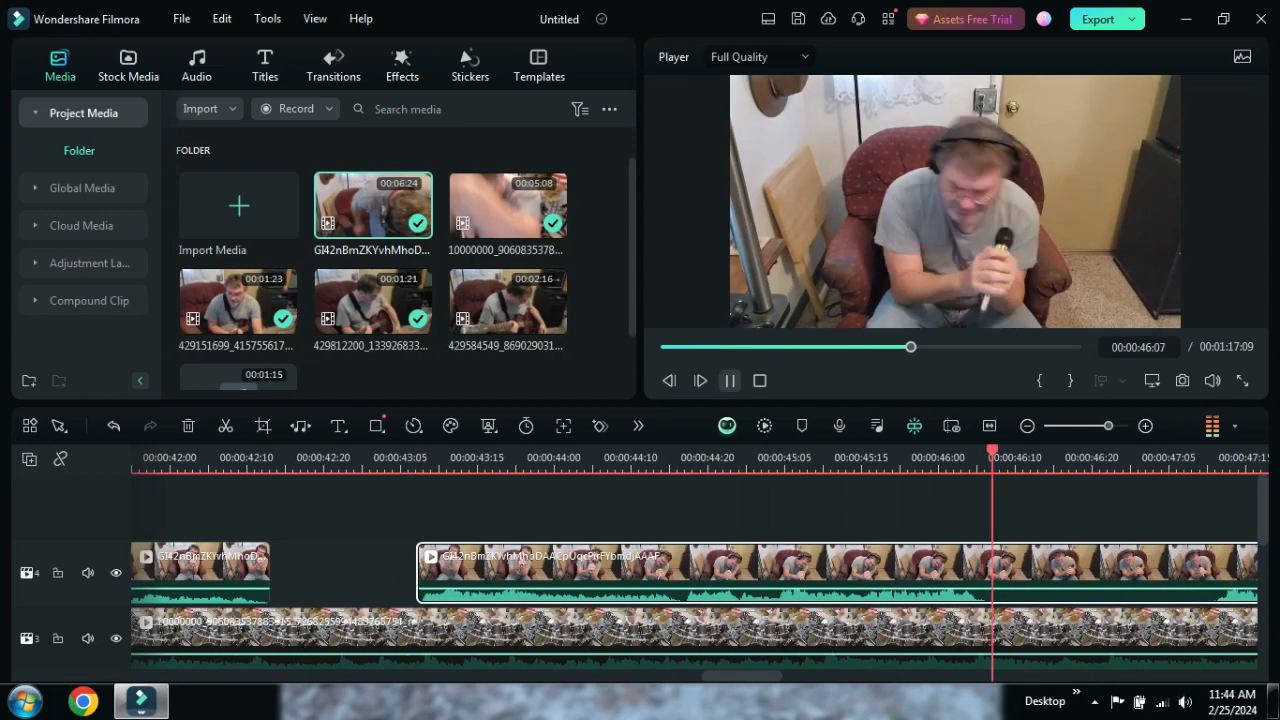
{"action": "key", "text": "space"}
{"action": "key", "text": "Right"}
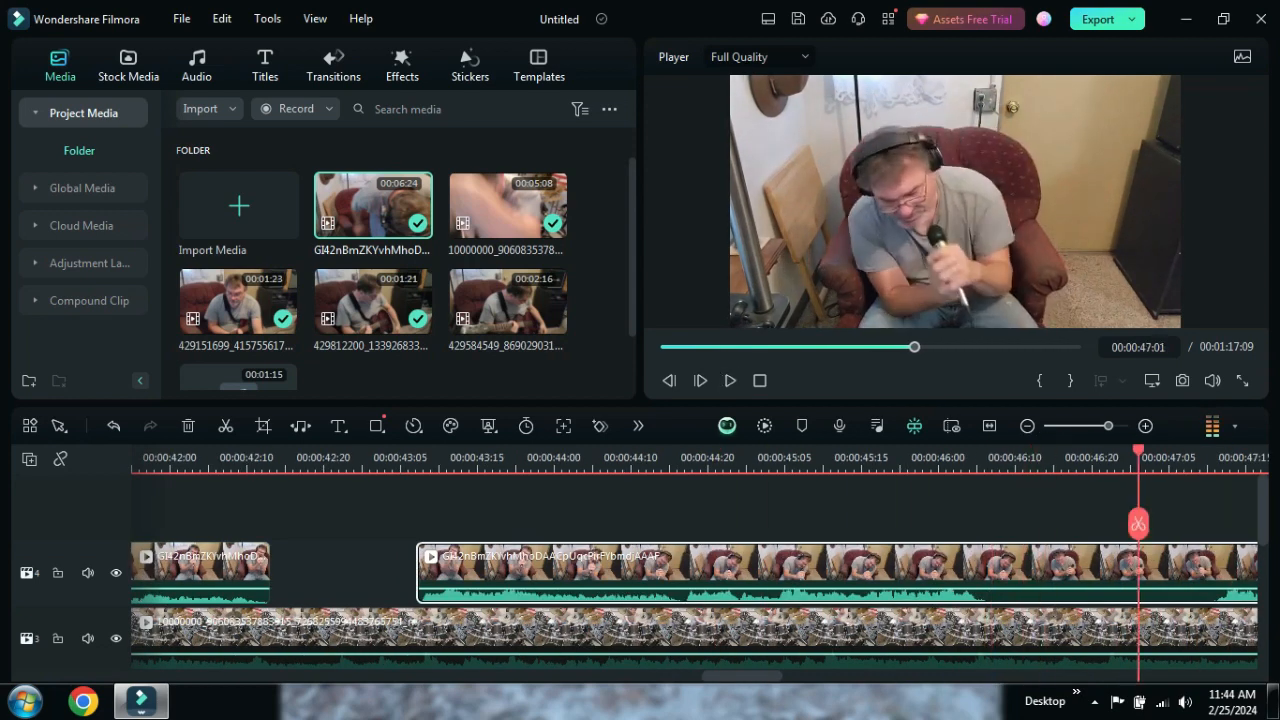
- Split the singer clip on track 4 at 00:00:45:12 and trim the second part's start to about 00:00:47:10
{"action": "left_click", "coordinate": [669, 460]}
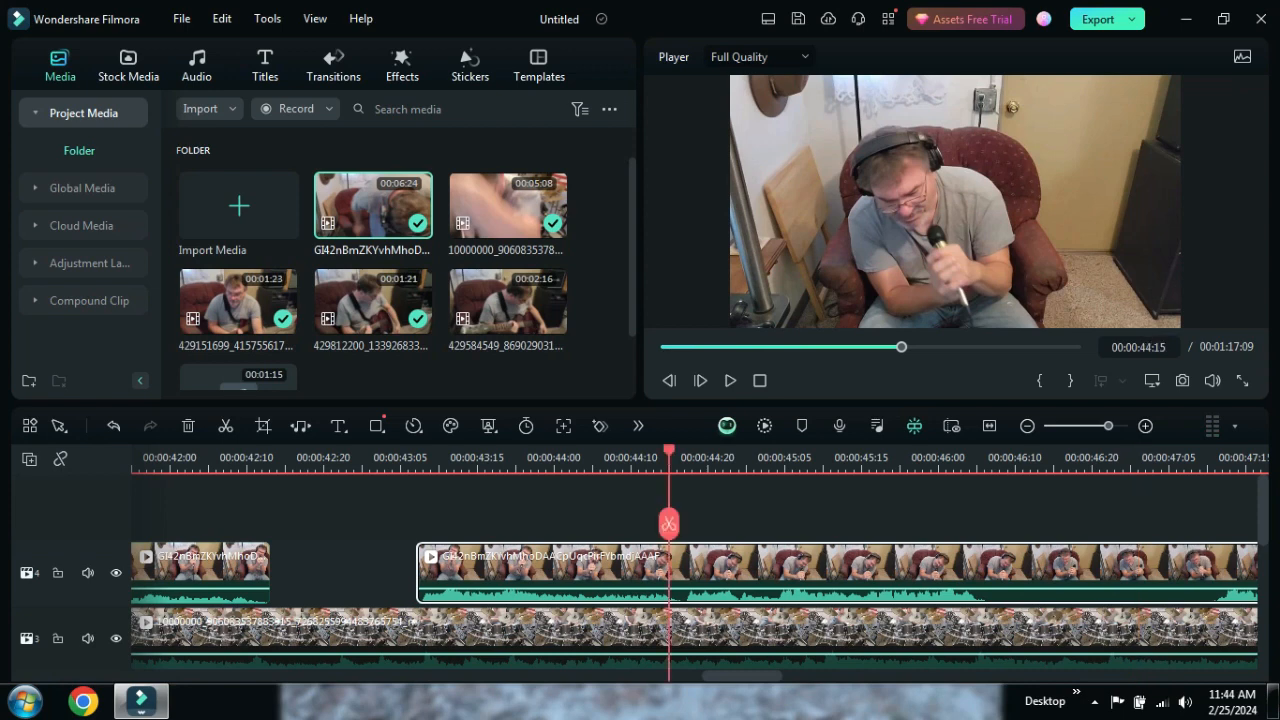
{"action": "left_click", "coordinate": [730, 380]}
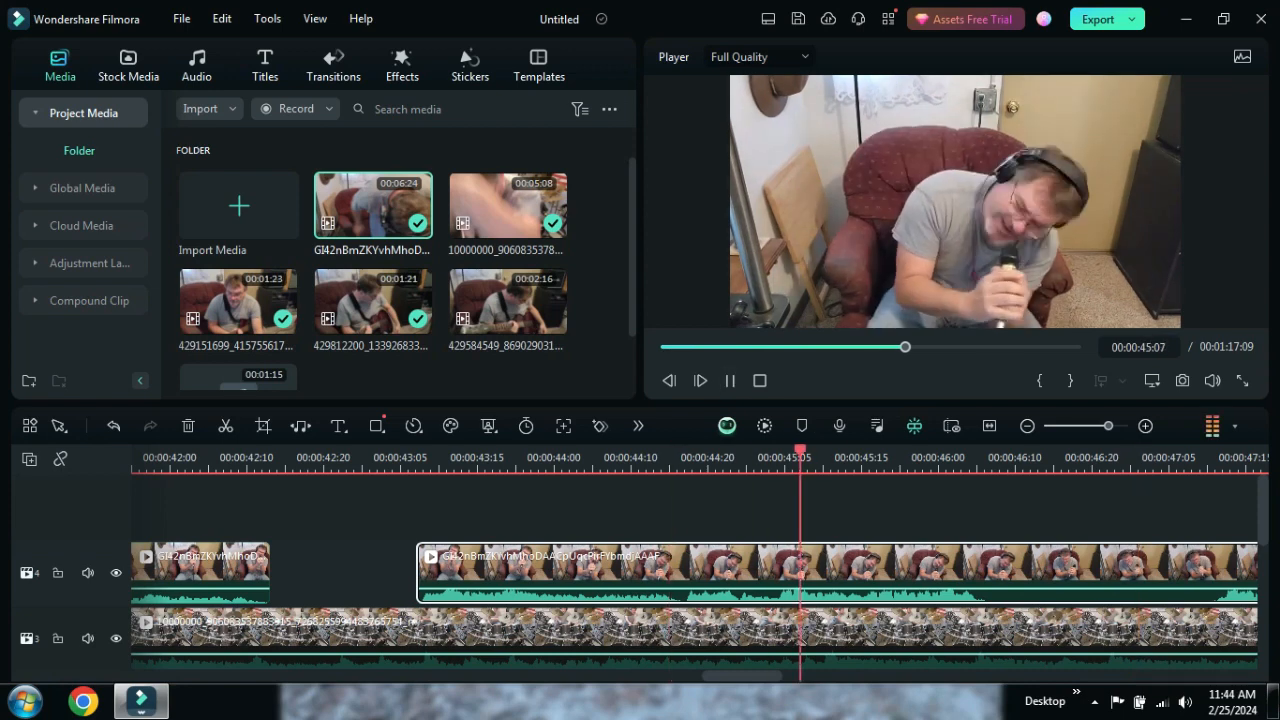
{"action": "key", "text": "space"}
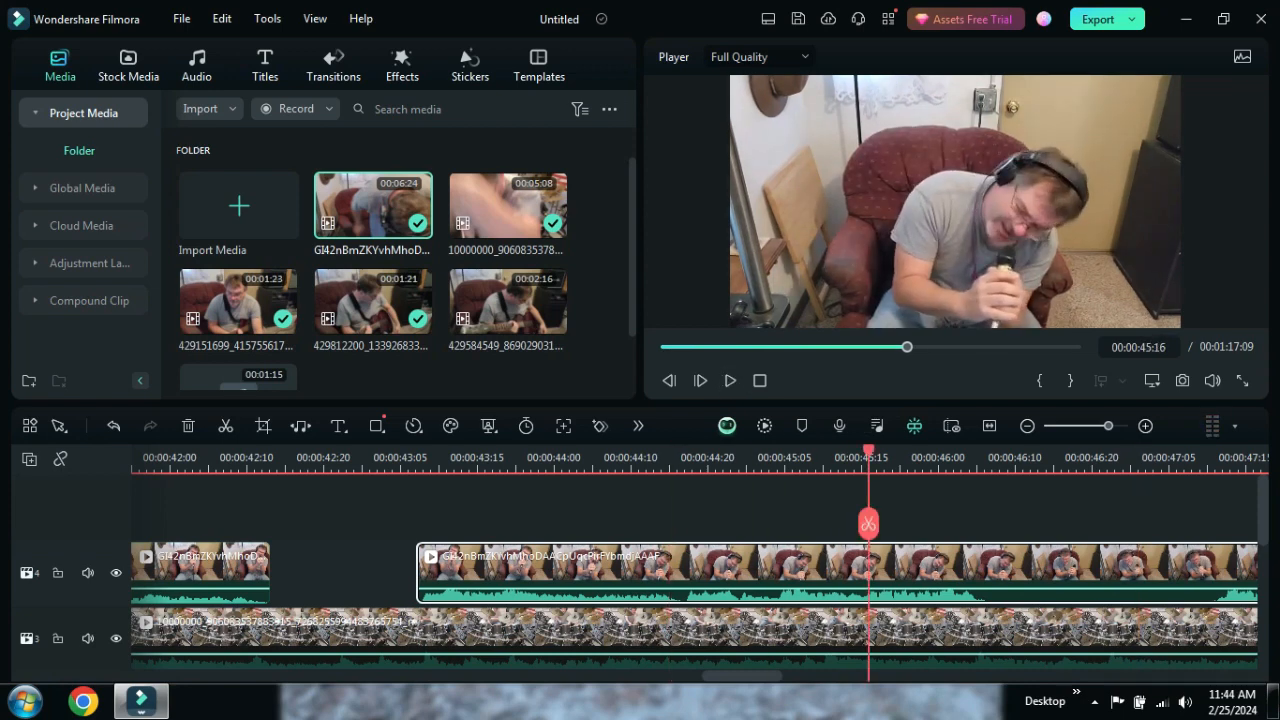
{"action": "key", "text": "Left"}
{"action": "key", "text": "Left"}
{"action": "key", "text": "Left"}
{"action": "key", "text": "Left"}
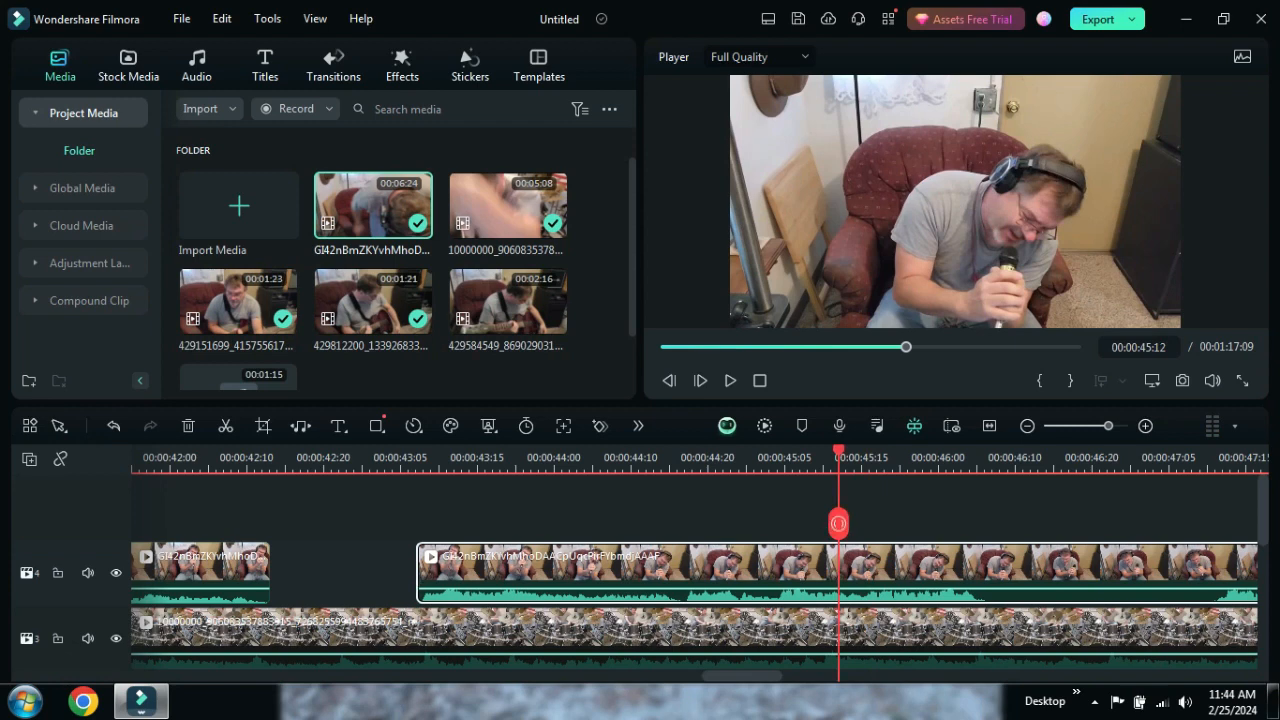
{"action": "left_click", "coordinate": [838, 523]}
{"action": "left_click_drag", "start_coordinate": [843, 585], "coordinate": [1210, 586]}
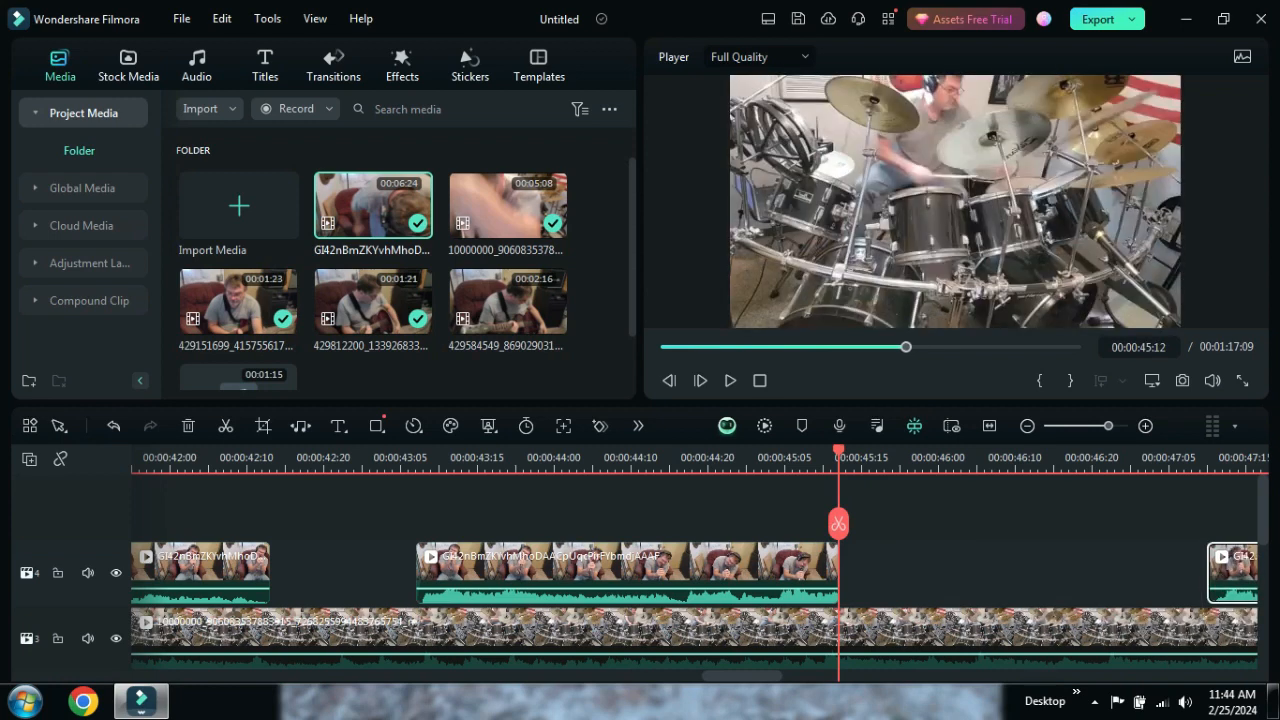
- Play the edit from about 00:00:44:03 through the second singer gap and stop at 00:00:49:17
{"action": "left_click", "coordinate": [577, 459]}
{"action": "key", "text": "space"}
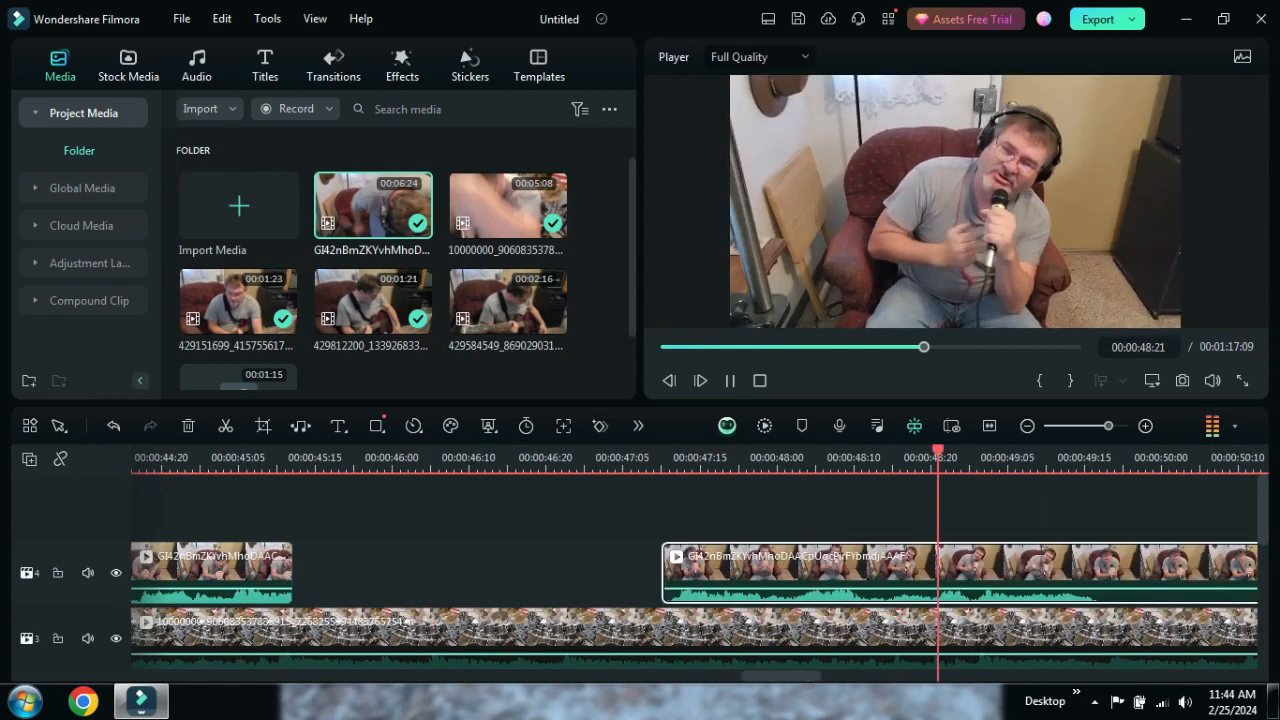
{"action": "key", "text": "space"}
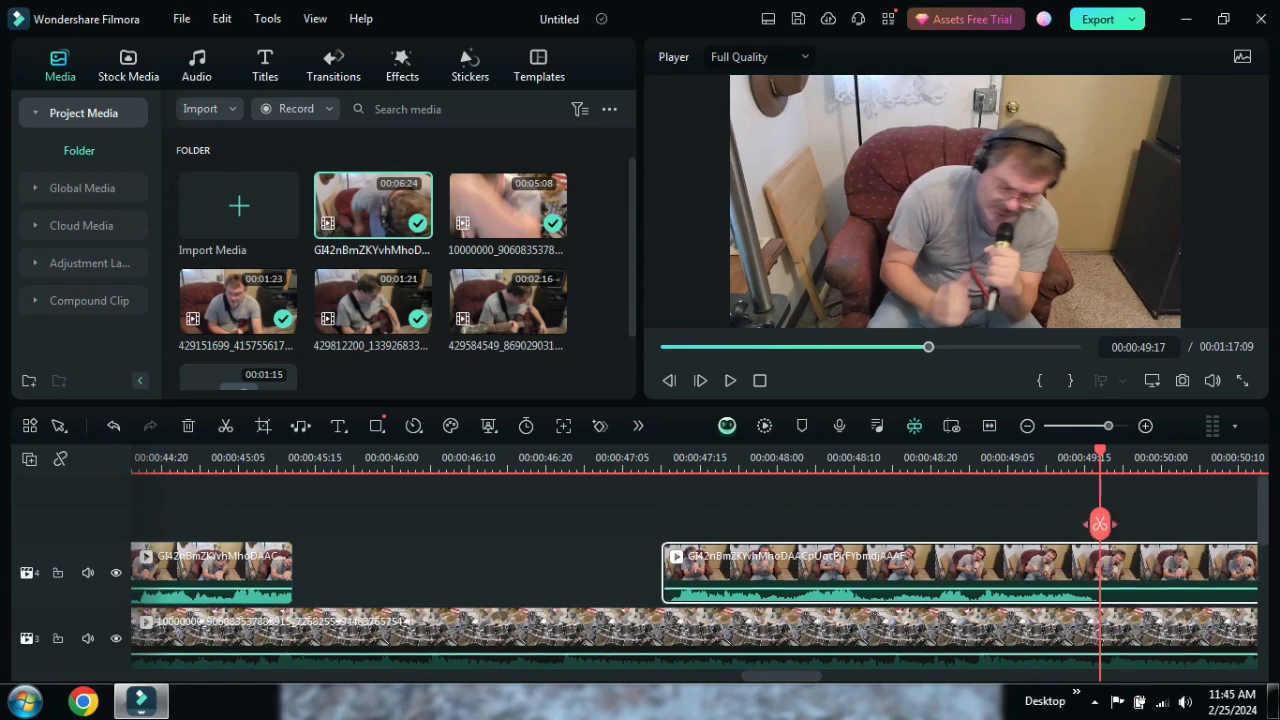
- Split the singer clip on track 4, the drum clip on track 3 and the guitar clip on track 2 at 00:00:49:17
{"action": "left_click", "coordinate": [1100, 524]}
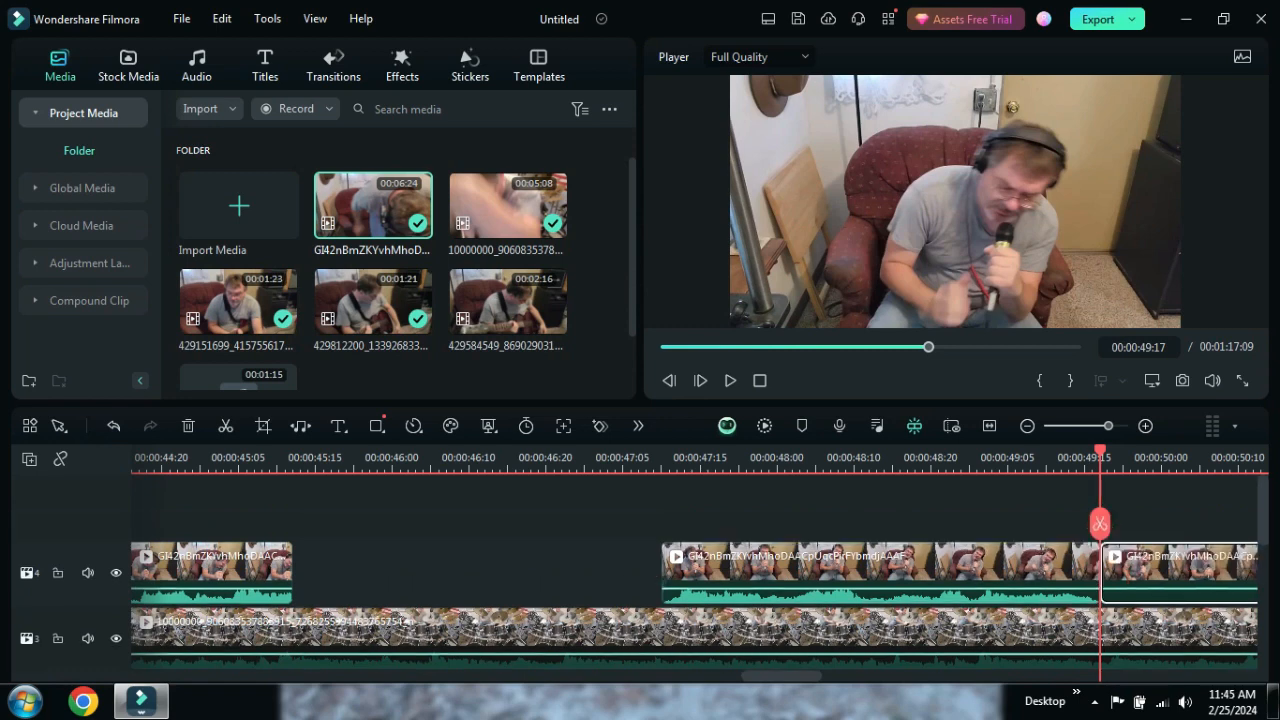
{"action": "left_click", "coordinate": [1128, 636]}
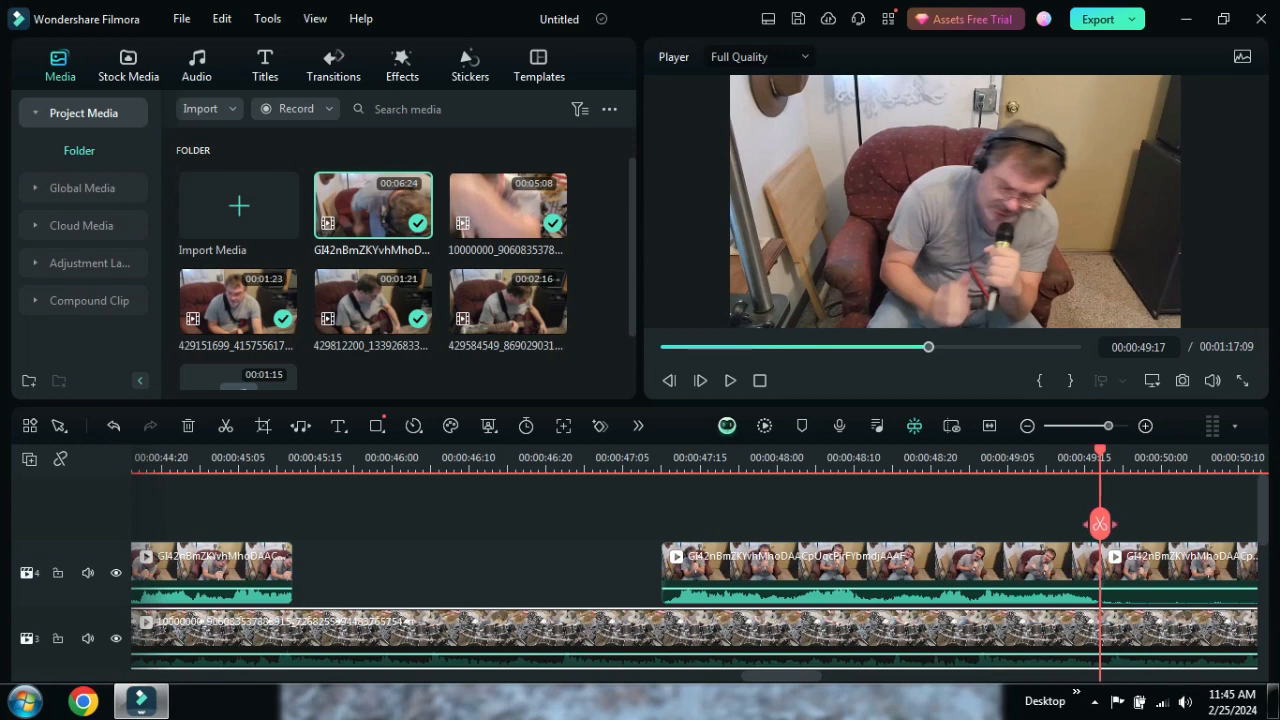
{"action": "left_click", "coordinate": [1100, 524]}
{"action": "scroll", "coordinate": [1100, 524], "scroll_direction": "down", "scroll_amount": 2}
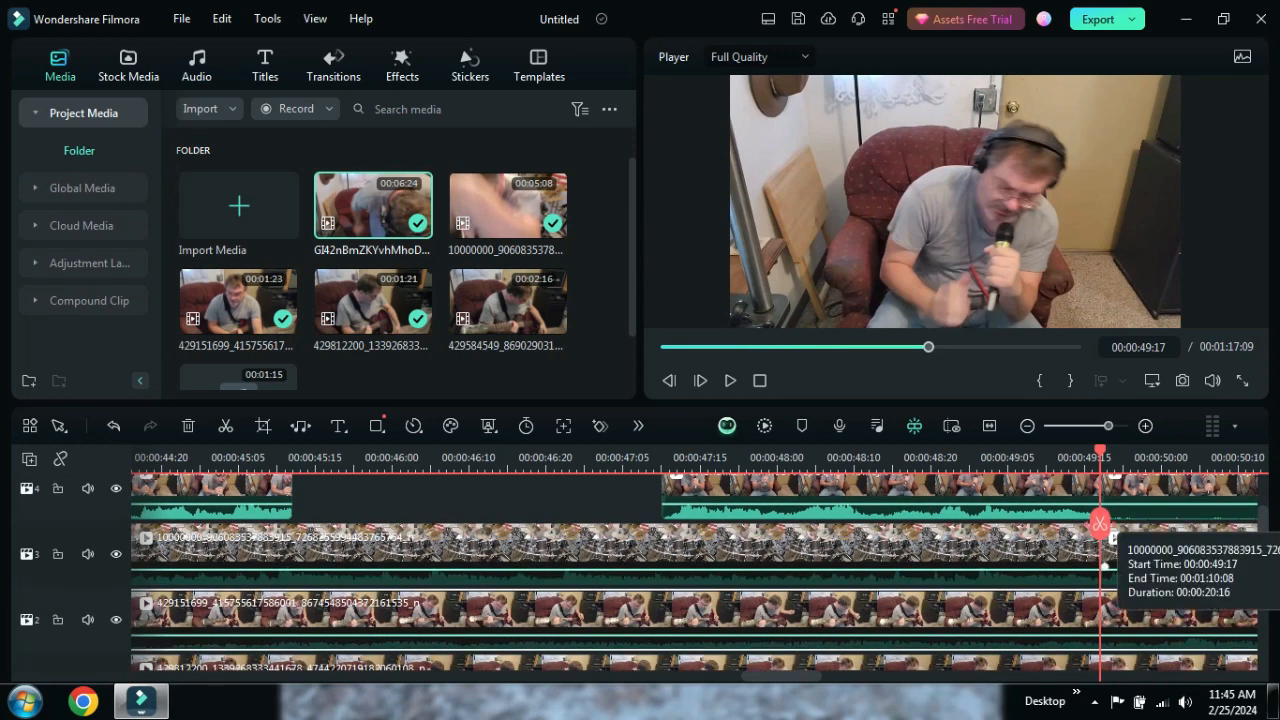
{"action": "left_click", "coordinate": [1100, 524]}
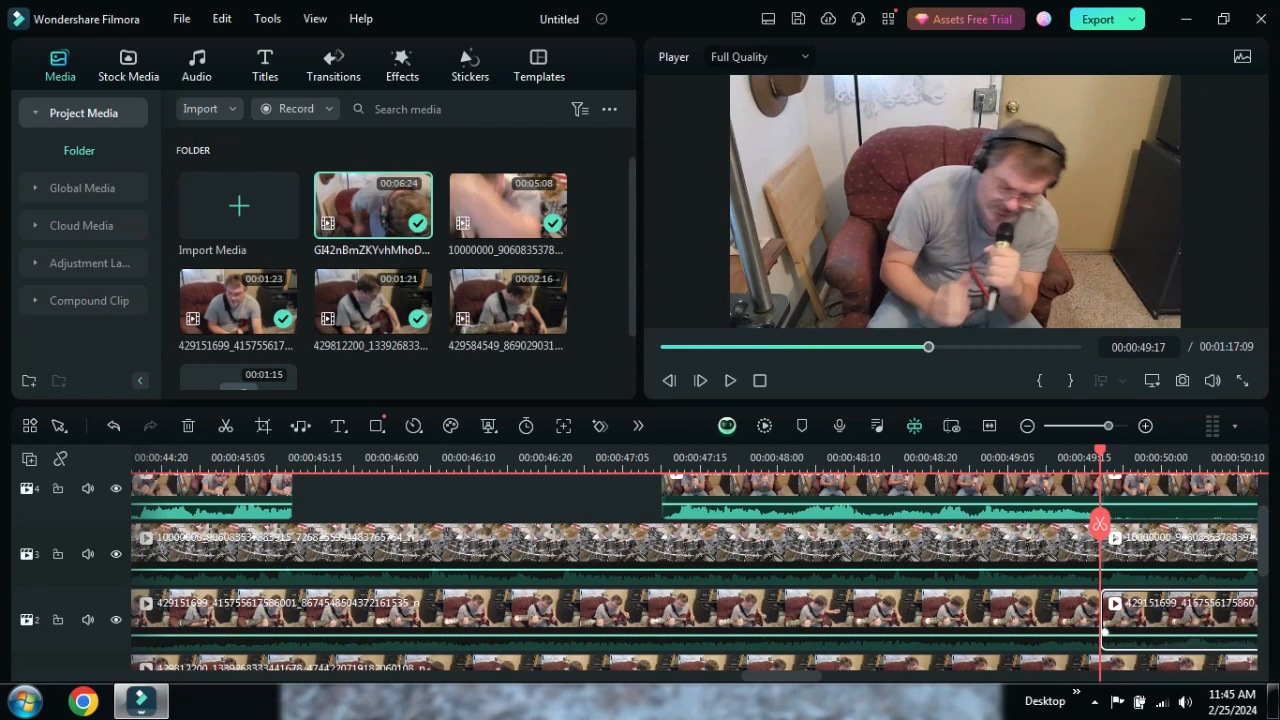
- Trim the start of the singer clip after the 00:00:49:17 split to 00:00:49:23
{"action": "scroll", "coordinate": [1100, 524], "scroll_direction": "down", "scroll_amount": 1}
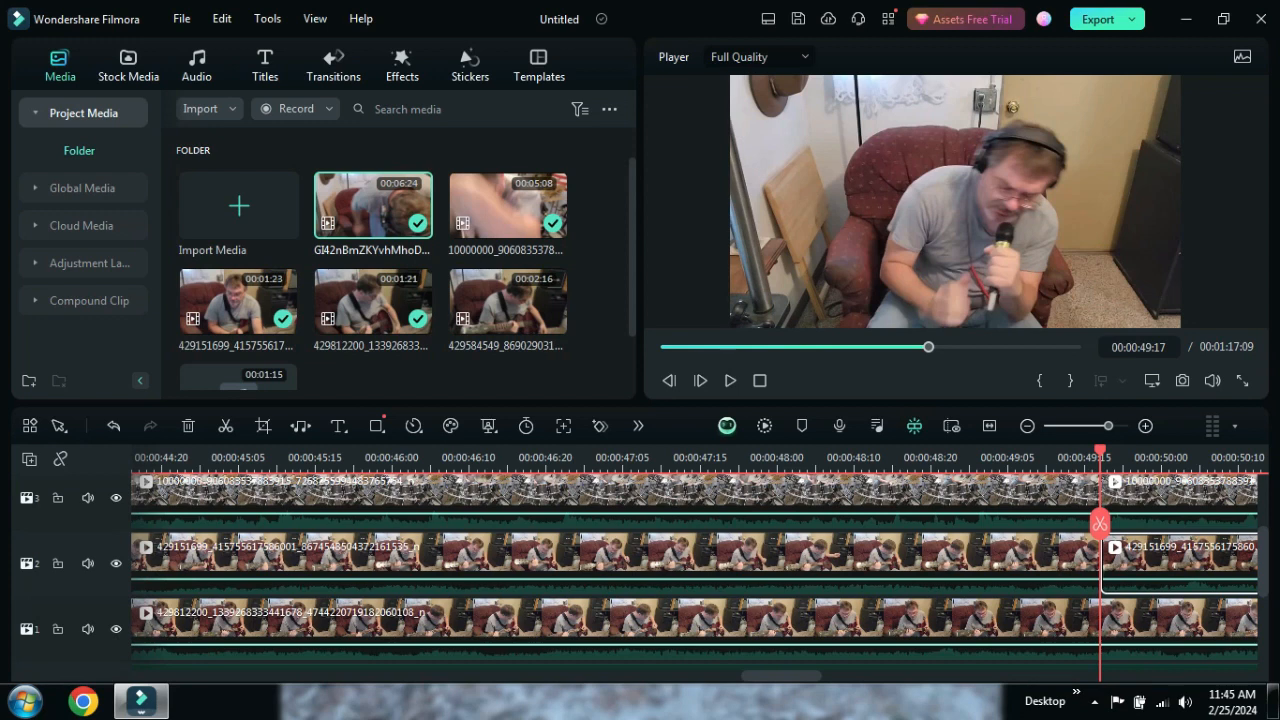
{"action": "scroll", "coordinate": [1100, 524], "scroll_direction": "down", "scroll_amount": 10}
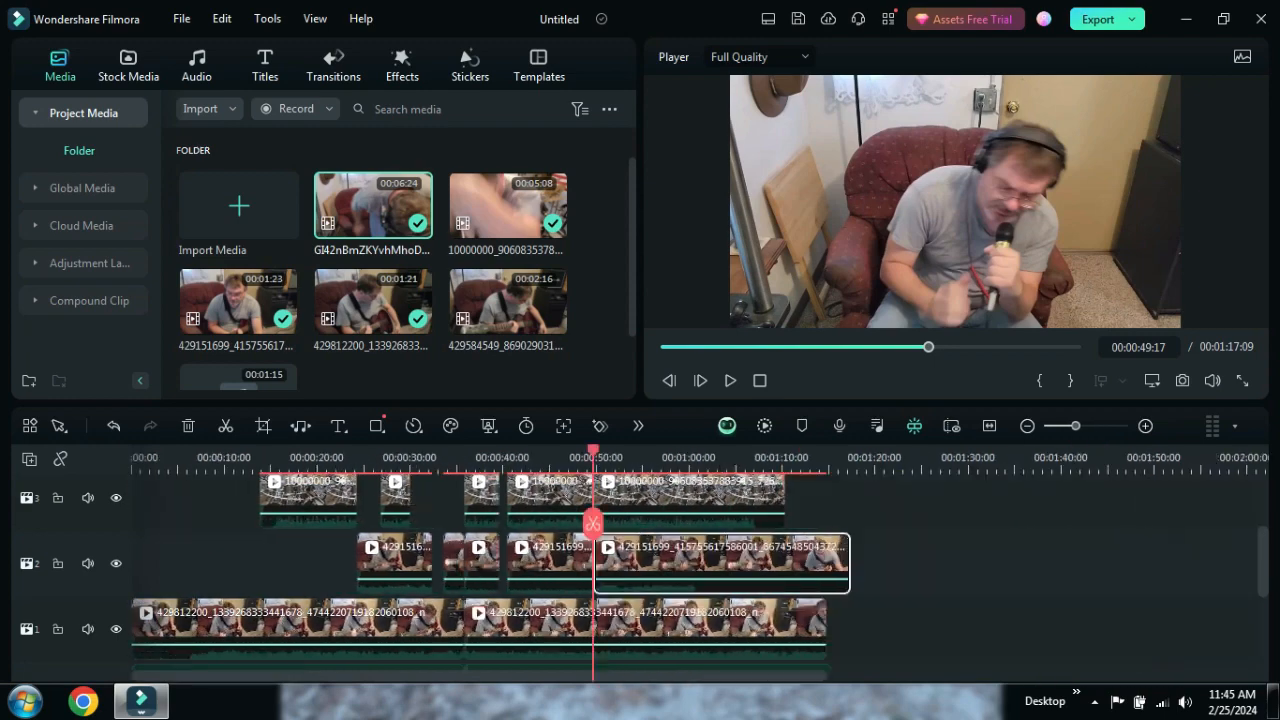
{"action": "scroll", "coordinate": [1100, 524], "scroll_direction": "down", "scroll_amount": 1}
{"action": "scroll", "coordinate": [1100, 524], "scroll_direction": "up", "scroll_amount": 10}
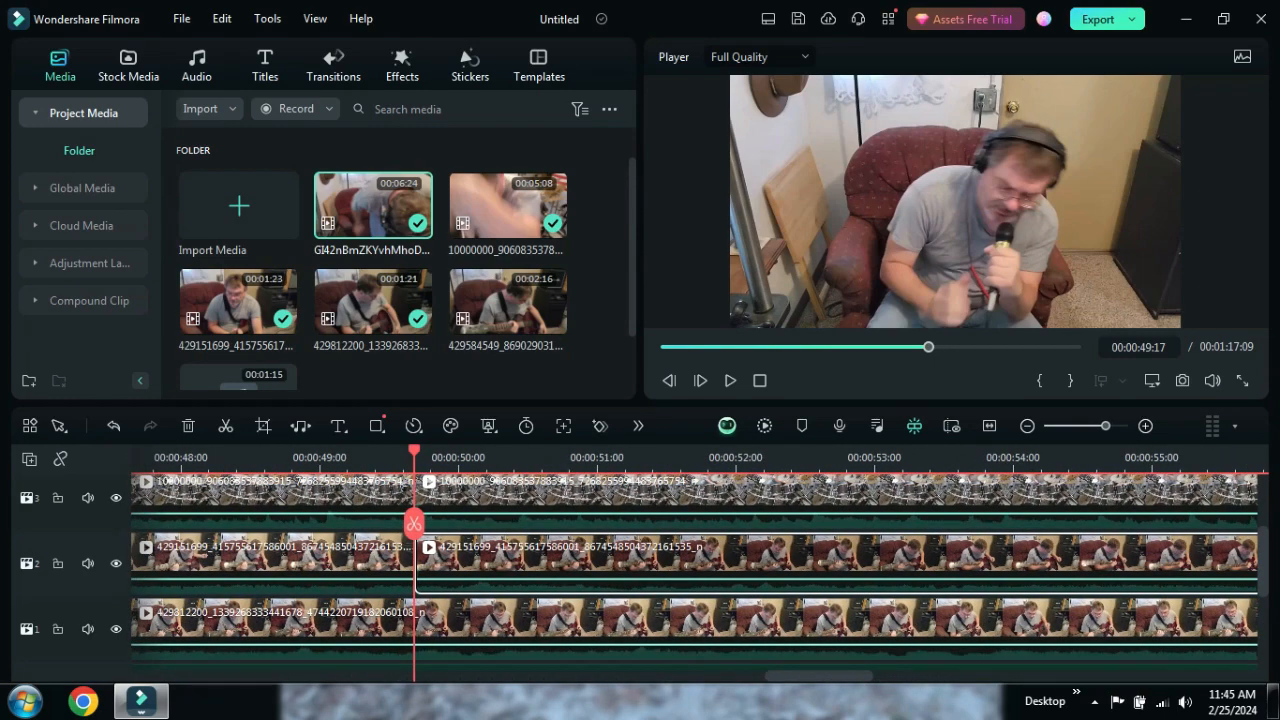
{"action": "scroll", "coordinate": [1100, 524], "scroll_direction": "up", "scroll_amount": 5}
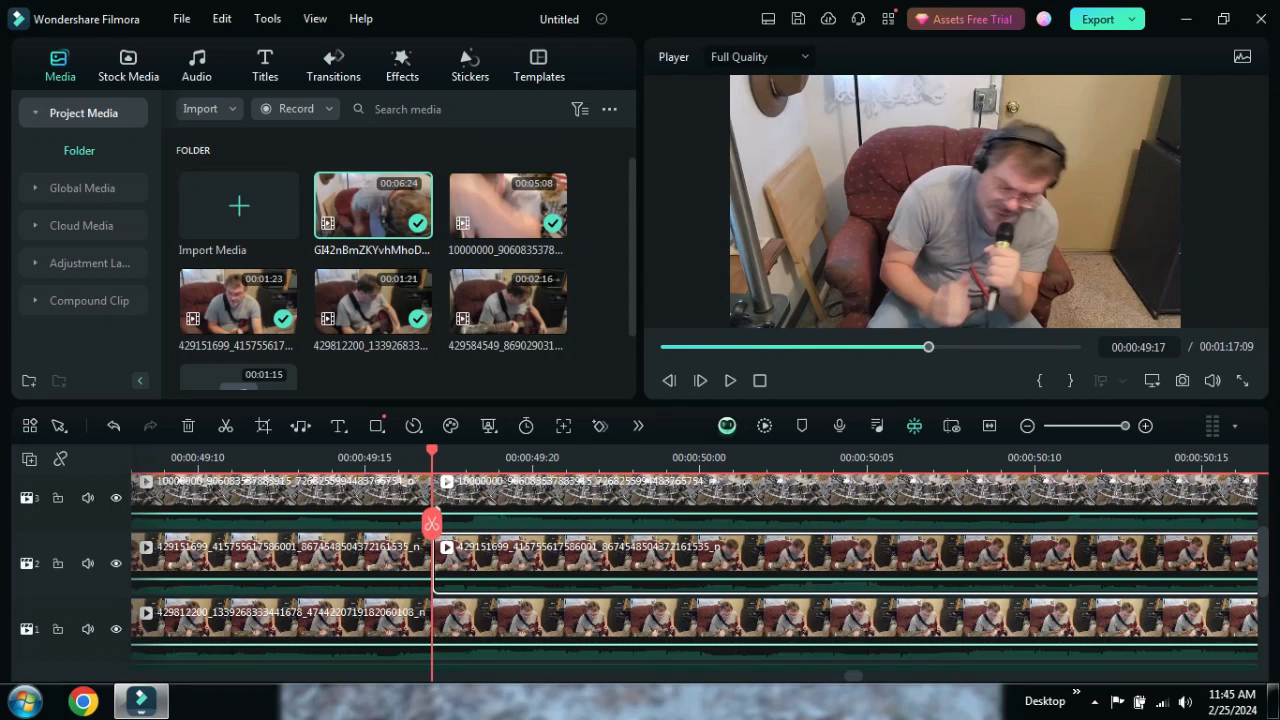
{"action": "scroll", "coordinate": [431, 523], "scroll_direction": "up", "scroll_amount": 2}
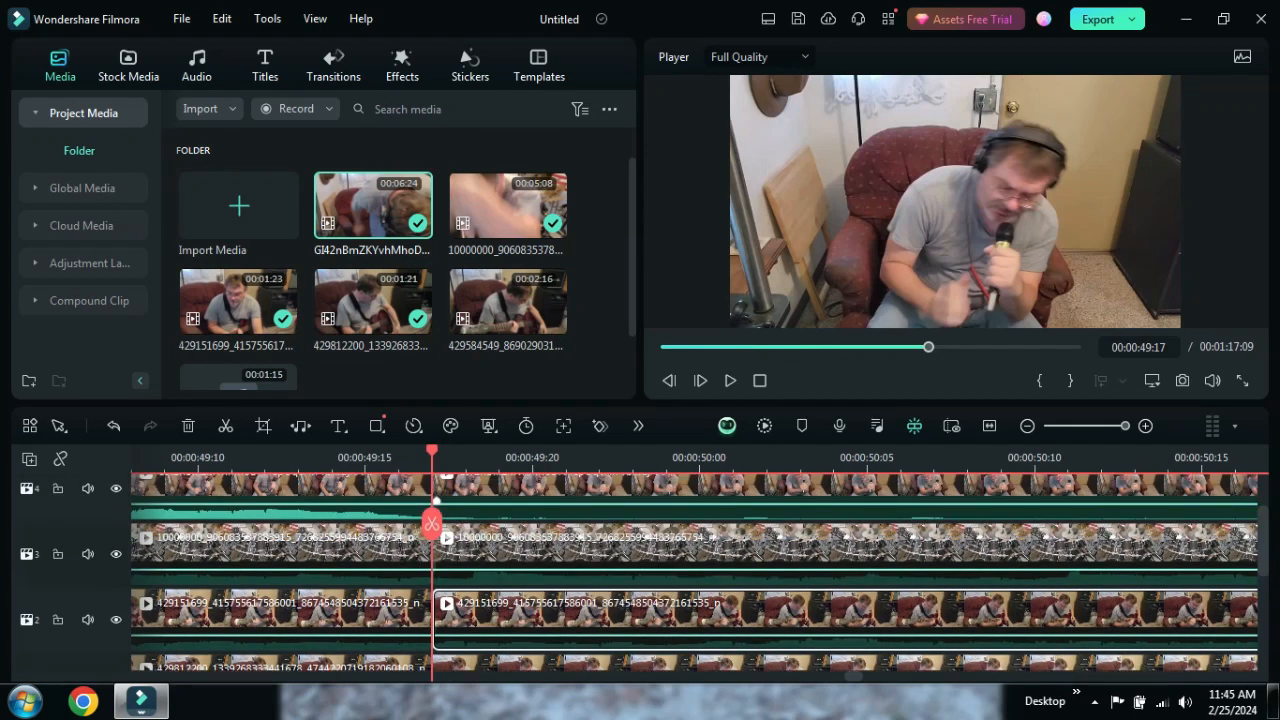
{"action": "left_click", "coordinate": [431, 523]}
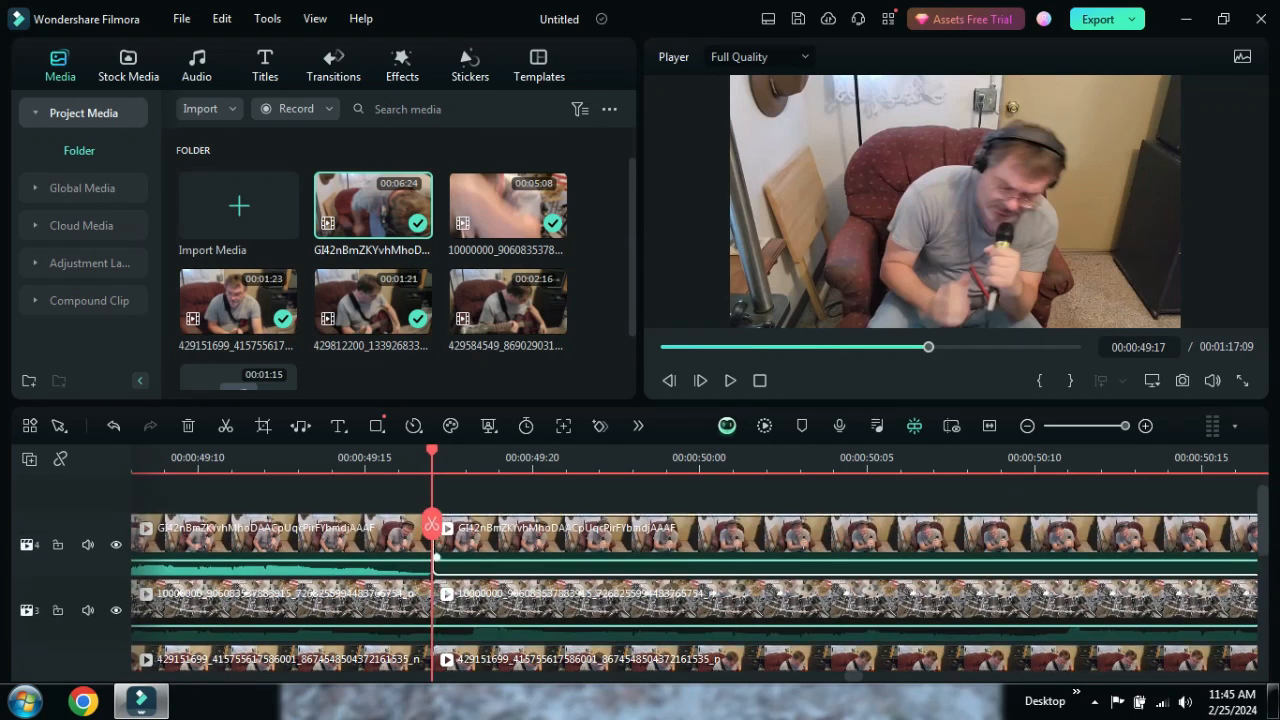
{"action": "left_click_drag", "start_coordinate": [441, 530], "coordinate": [639, 530]}
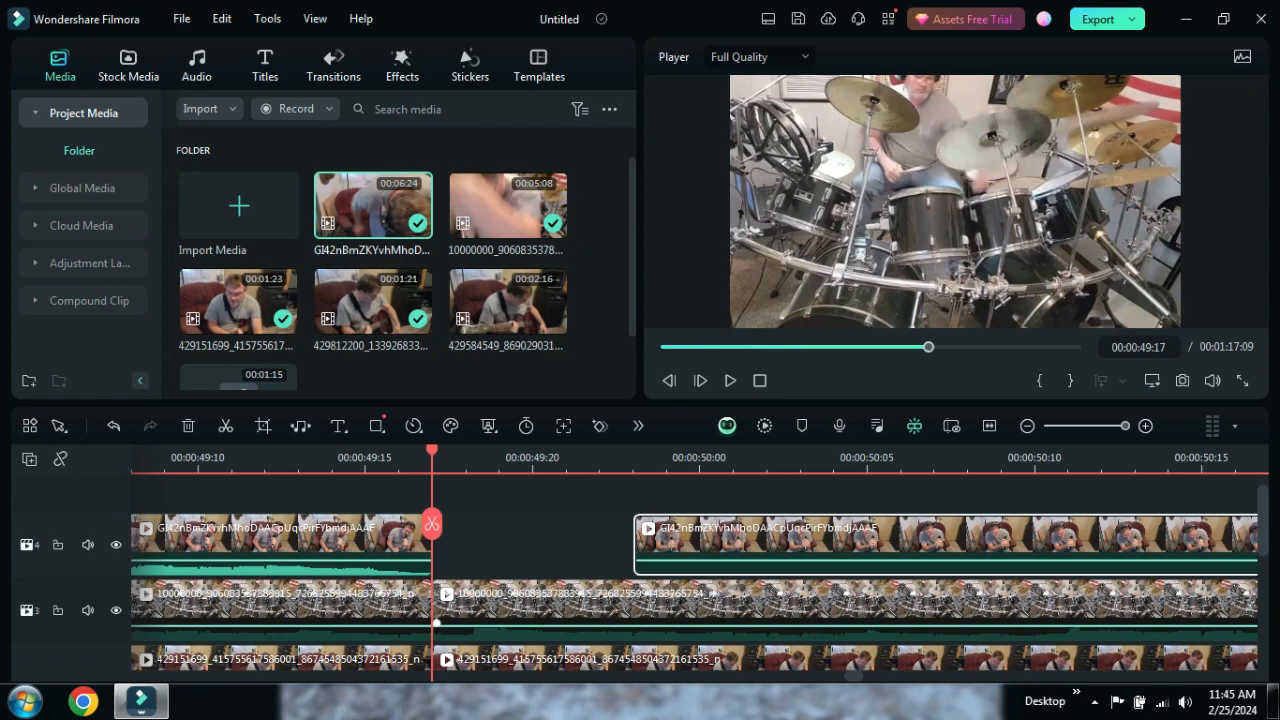
- Trim the starts of the drum clip and the track 2 guitar clip after the split to 00:00:49:23, matching the singer clip
{"action": "left_click", "coordinate": [480, 603]}
{"action": "left_click_drag", "start_coordinate": [480, 603], "coordinate": [683, 603]}
{"action": "scroll", "coordinate": [670, 587], "scroll_direction": "down", "scroll_amount": 2}
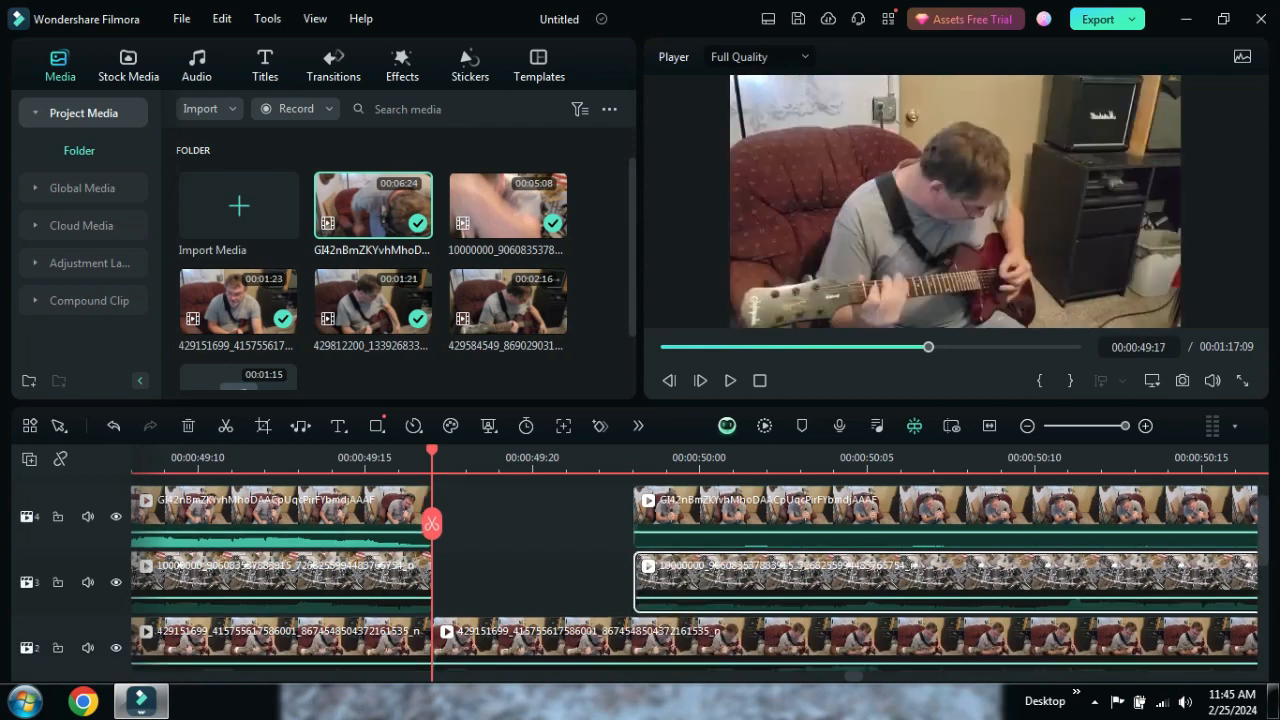
{"action": "left_click", "coordinate": [445, 603]}
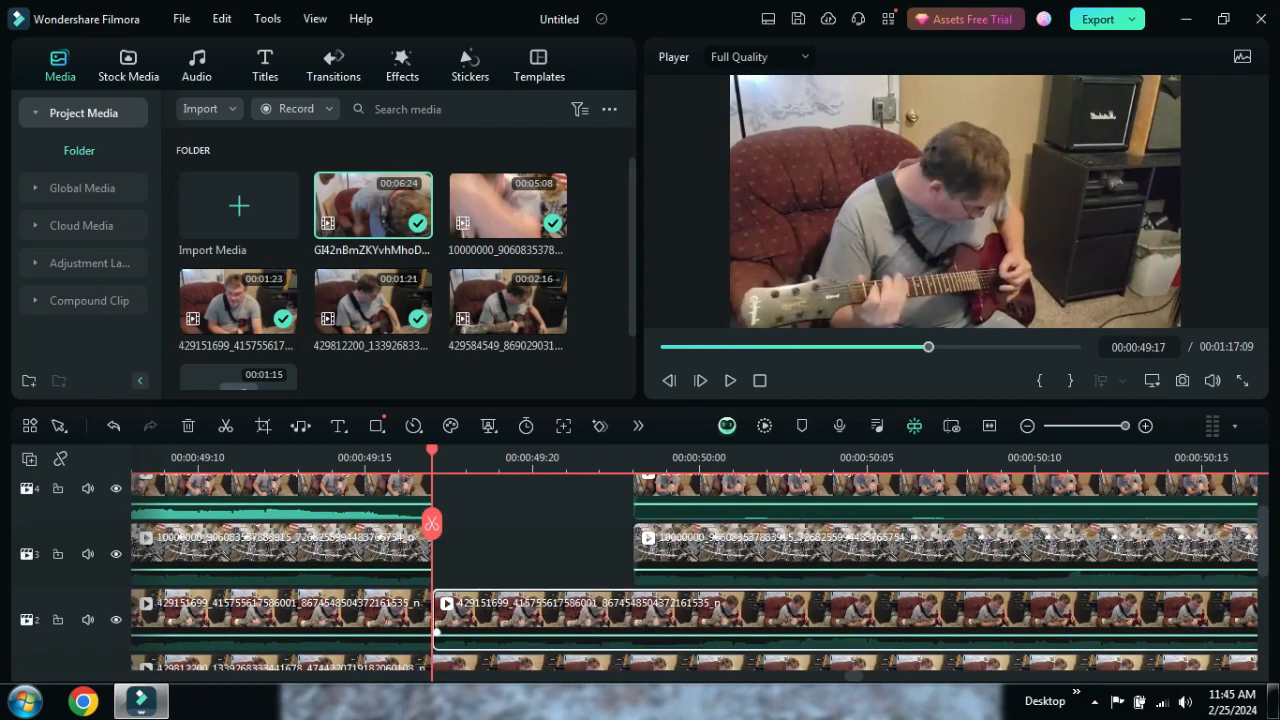
{"action": "left_click_drag", "start_coordinate": [445, 603], "coordinate": [648, 603]}
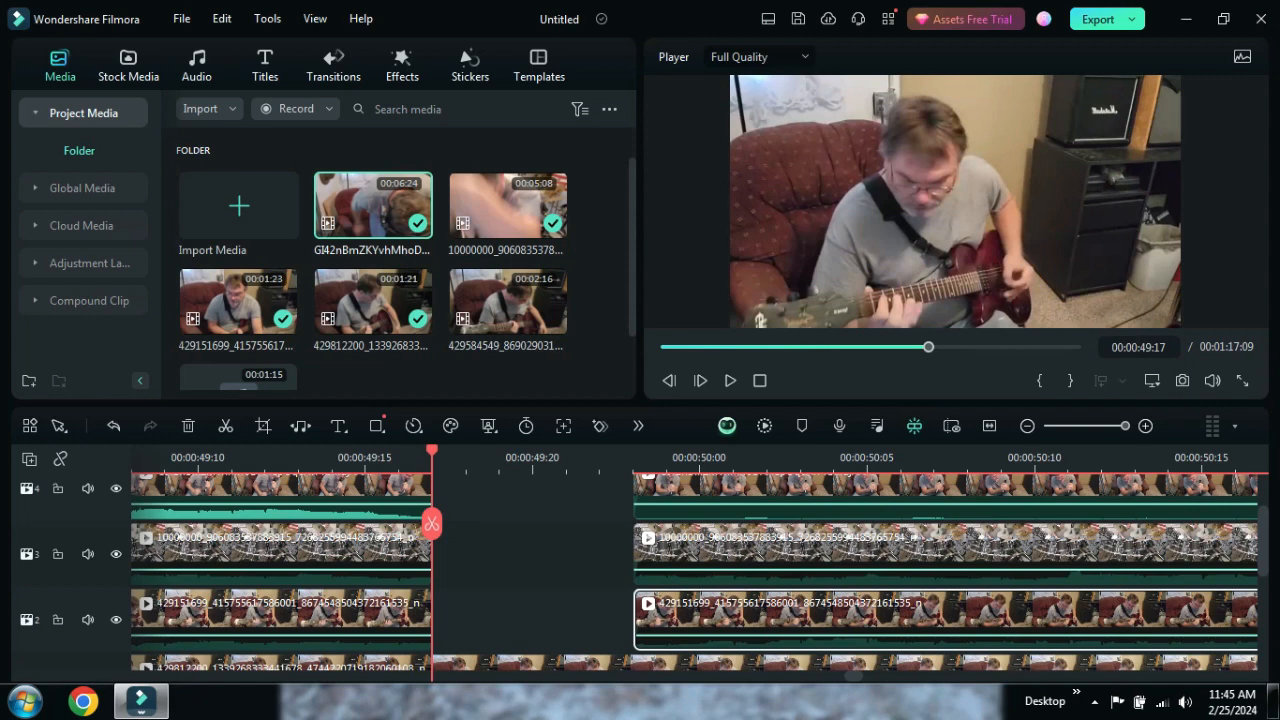
- Play the edit across the new three-track gap from 00:00:49:13, and again from 00:00:49:03
{"action": "left_click", "coordinate": [298, 459]}
{"action": "left_click", "coordinate": [730, 381]}
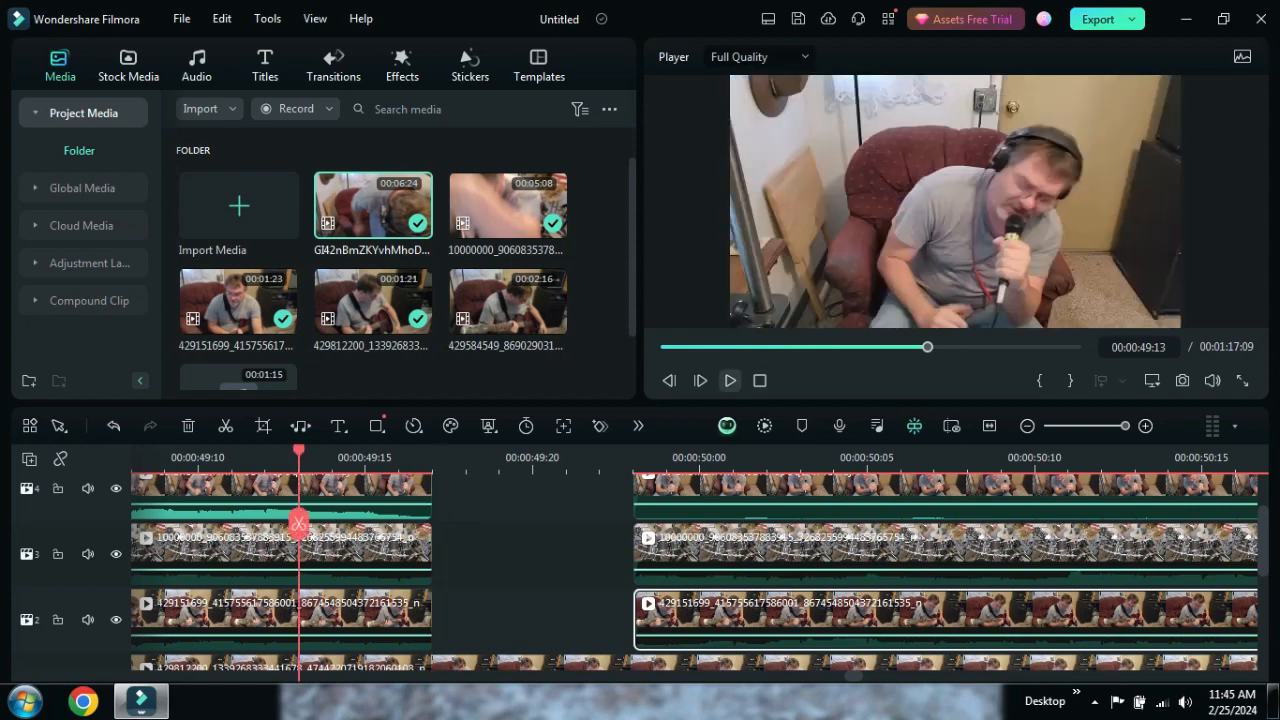
{"action": "key", "text": "space"}
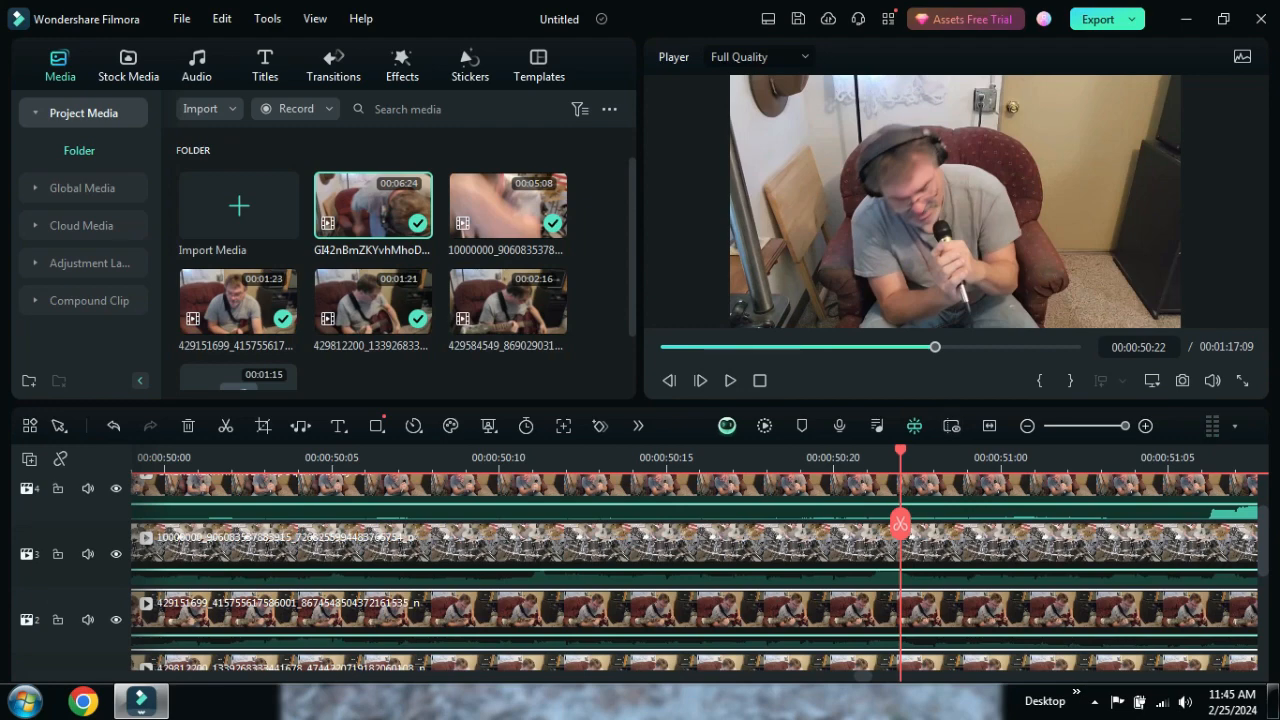
{"action": "left_click_drag", "start_coordinate": [1125, 426], "coordinate": [1108, 426]}
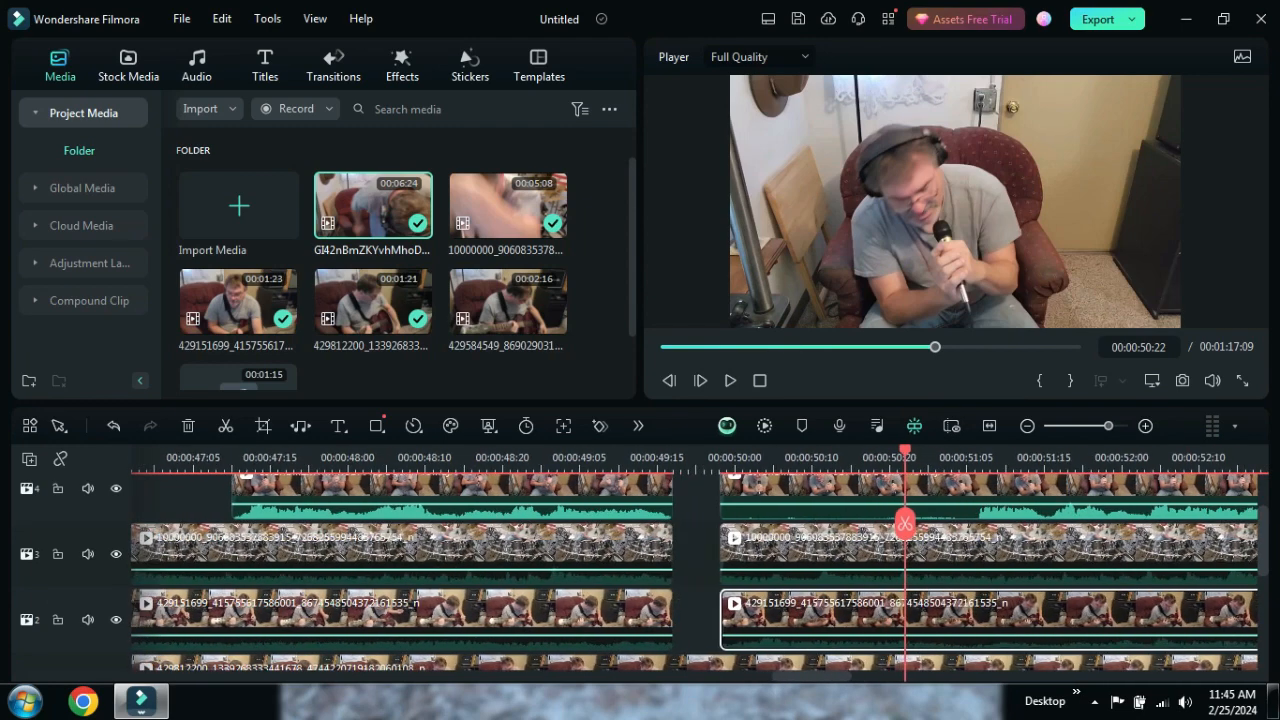
{"action": "left_click_drag", "start_coordinate": [905, 523], "coordinate": [564, 523]}
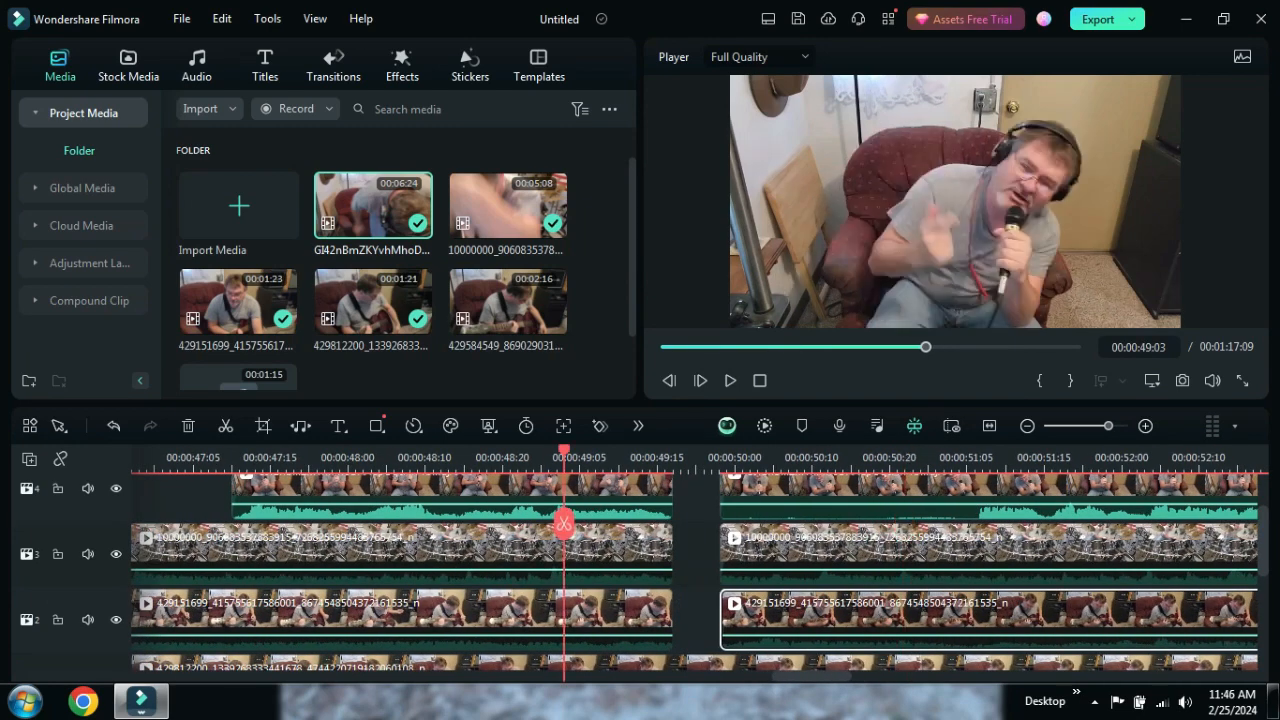
{"action": "left_click", "coordinate": [730, 380]}
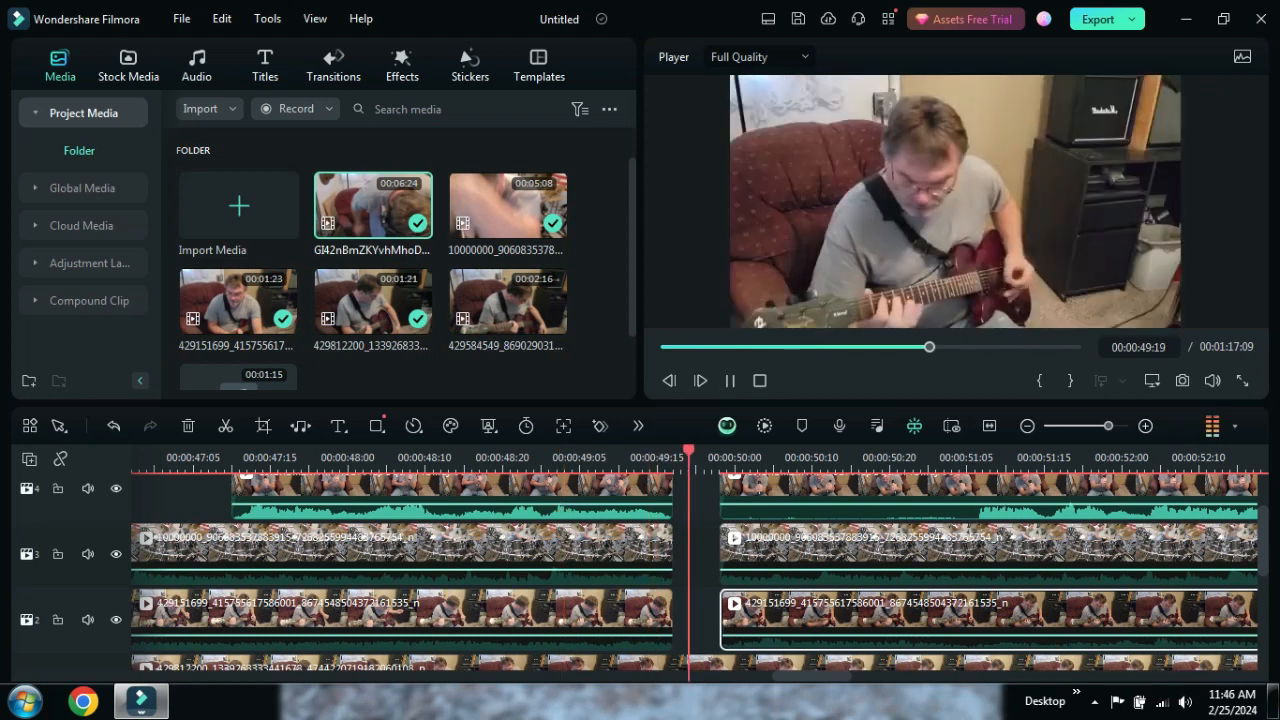
- Stop playback at 00:00:50:04 and trim the starts of the singer, drum and track 2 guitar clips to that time, widening the gap
{"action": "left_click", "coordinate": [880, 489]}
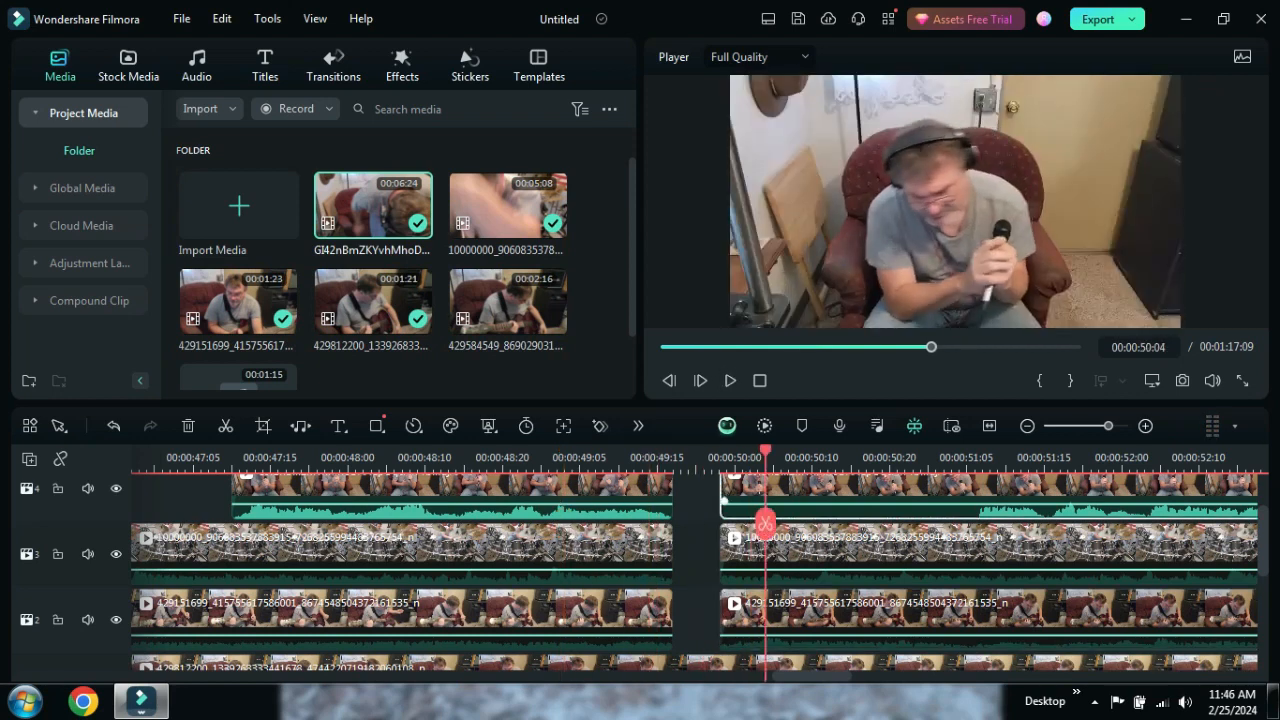
{"action": "left_click_drag", "start_coordinate": [724, 500], "coordinate": [770, 556]}
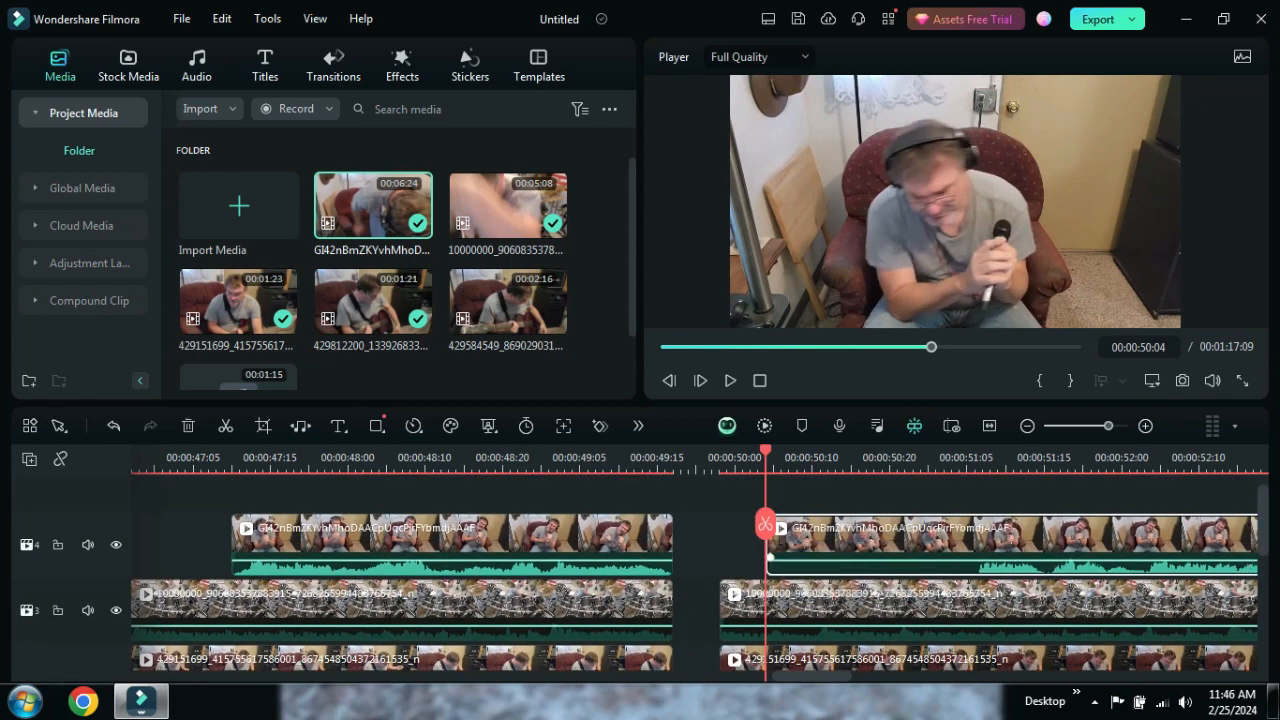
{"action": "left_click", "coordinate": [725, 607]}
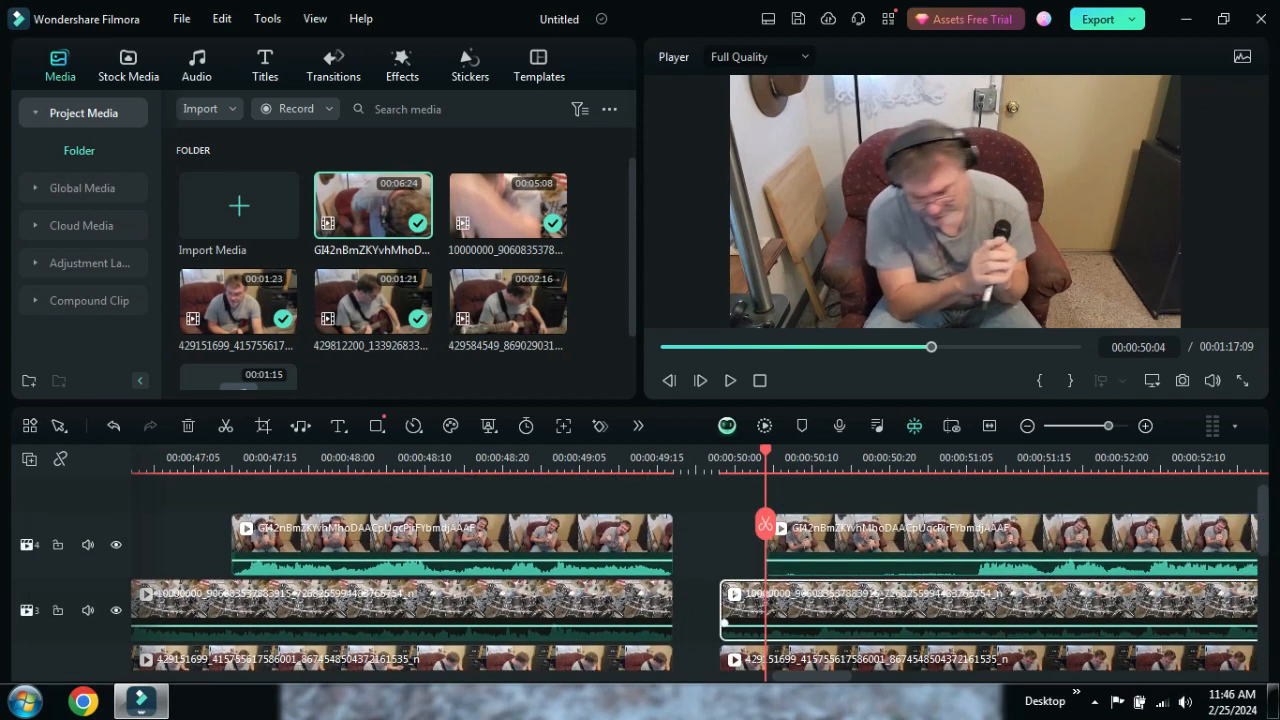
{"action": "left_click_drag", "start_coordinate": [722, 621], "coordinate": [767, 622]}
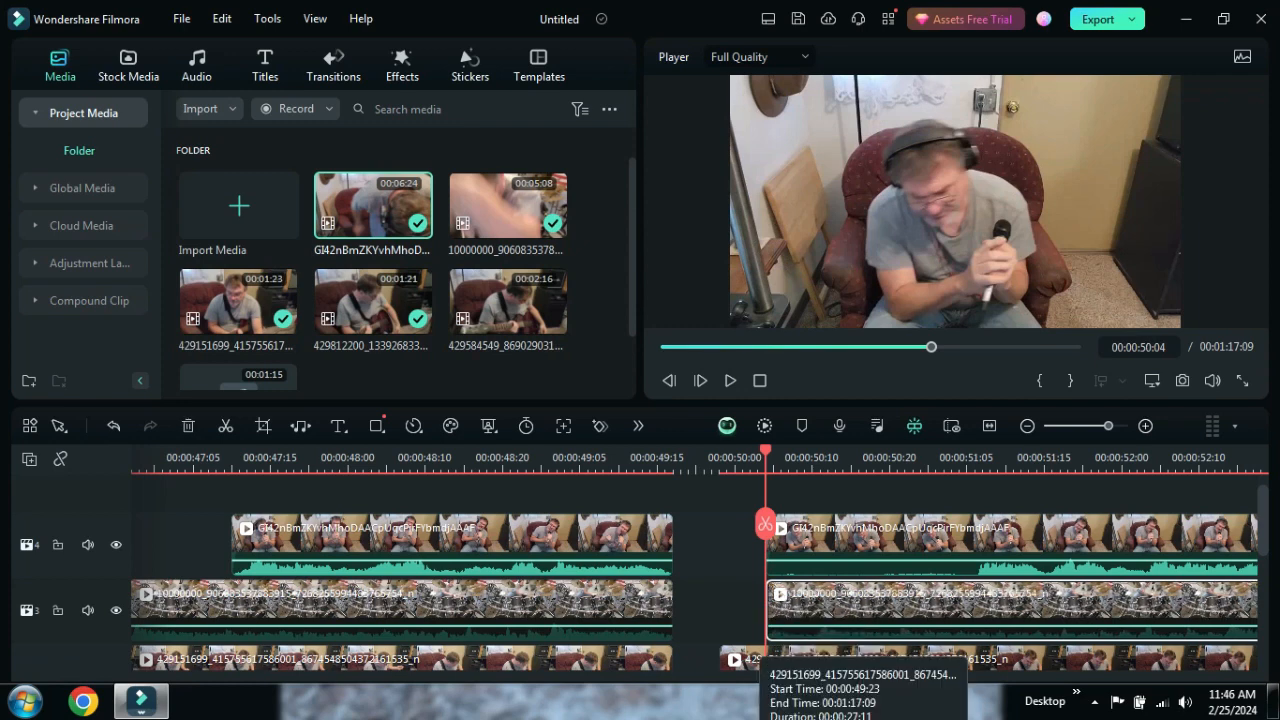
{"action": "scroll", "coordinate": [762, 650], "scroll_direction": "down", "scroll_amount": 2}
{"action": "left_click", "coordinate": [726, 566]}
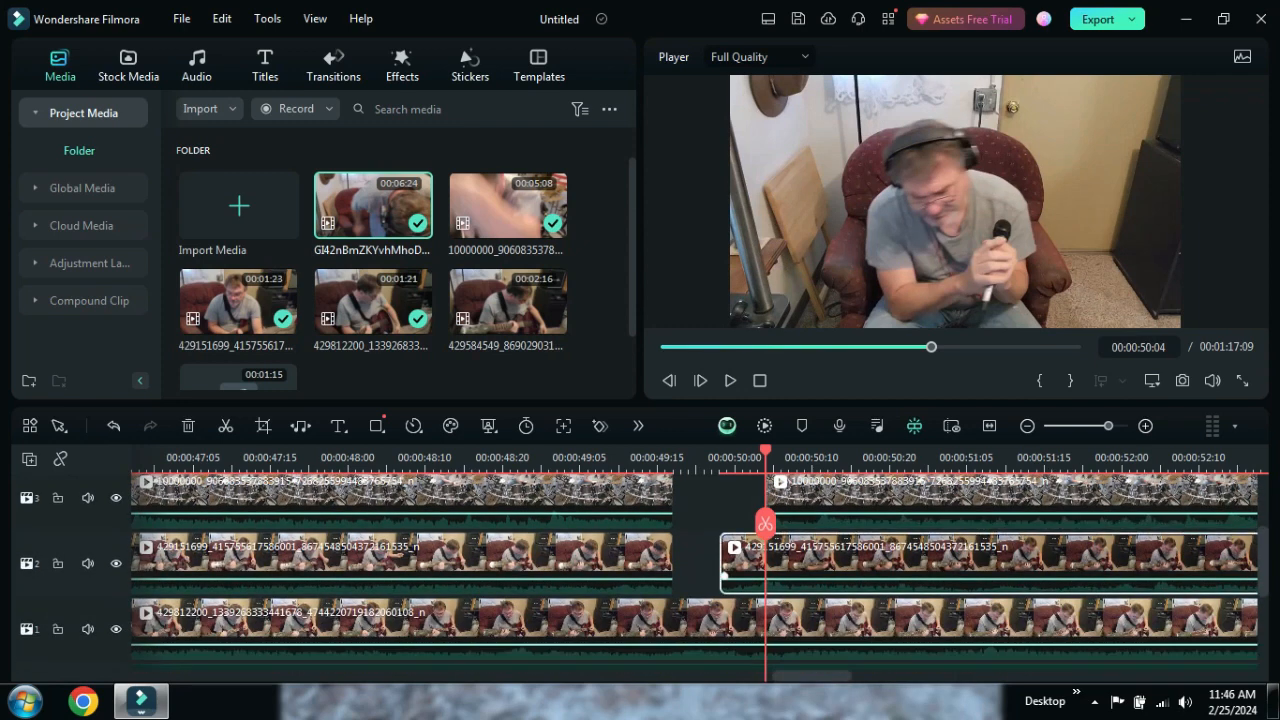
{"action": "left_click_drag", "start_coordinate": [724, 576], "coordinate": [767, 576]}
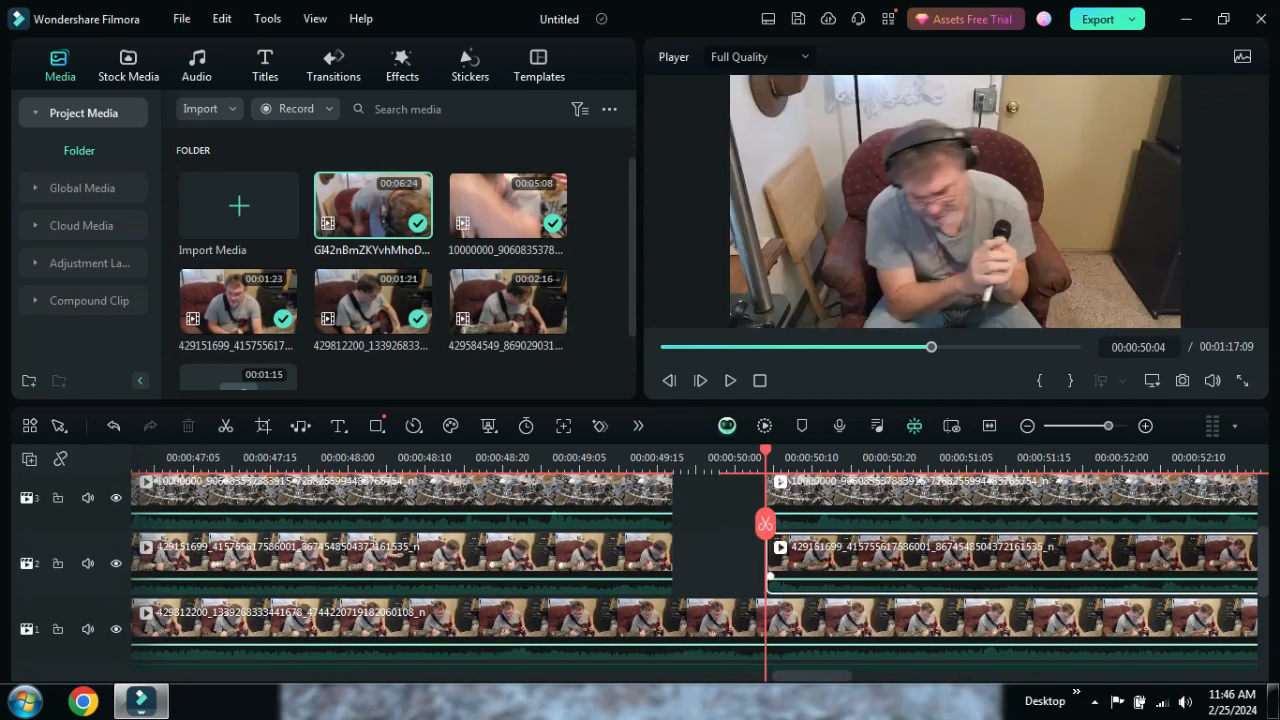
- Play across the gap from 00:00:49:02 and trim the starts of the singer, drum and track 2 guitar clips to about 00:00:50:16
{"action": "scroll", "coordinate": [765, 570], "scroll_direction": "up", "scroll_amount": 3}
{"action": "left_click", "coordinate": [557, 460]}
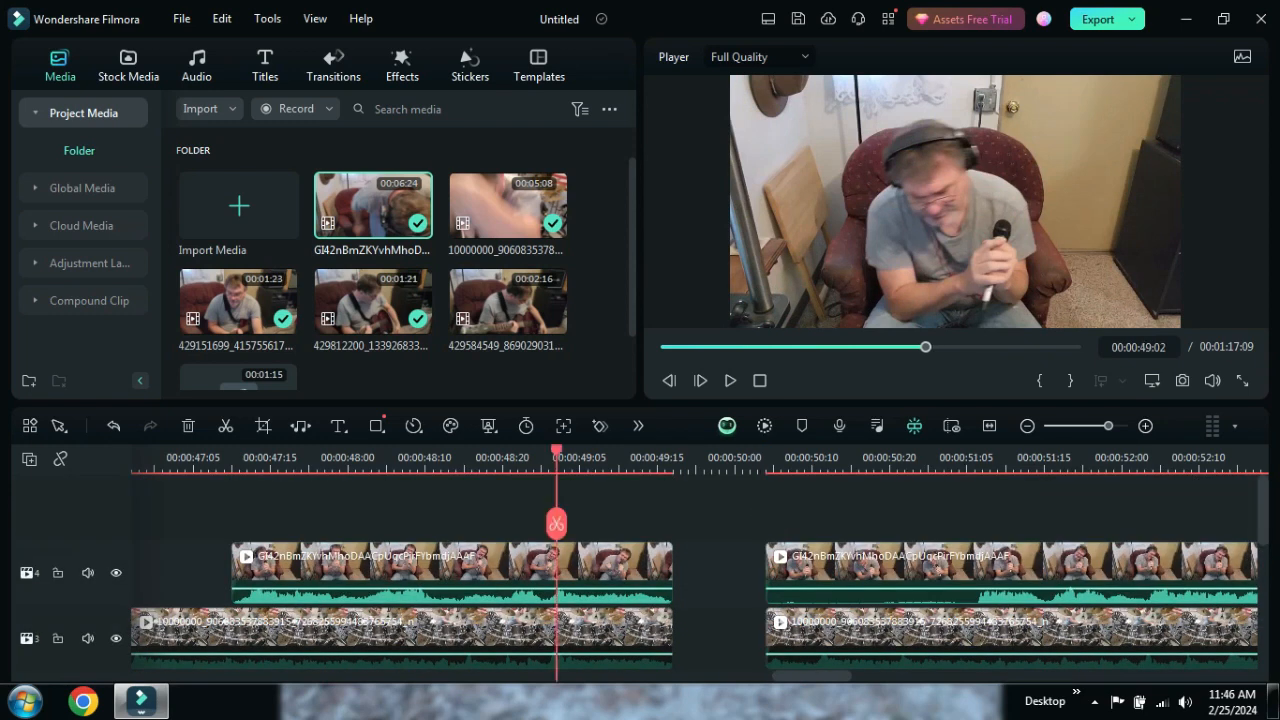
{"action": "key", "text": "space"}
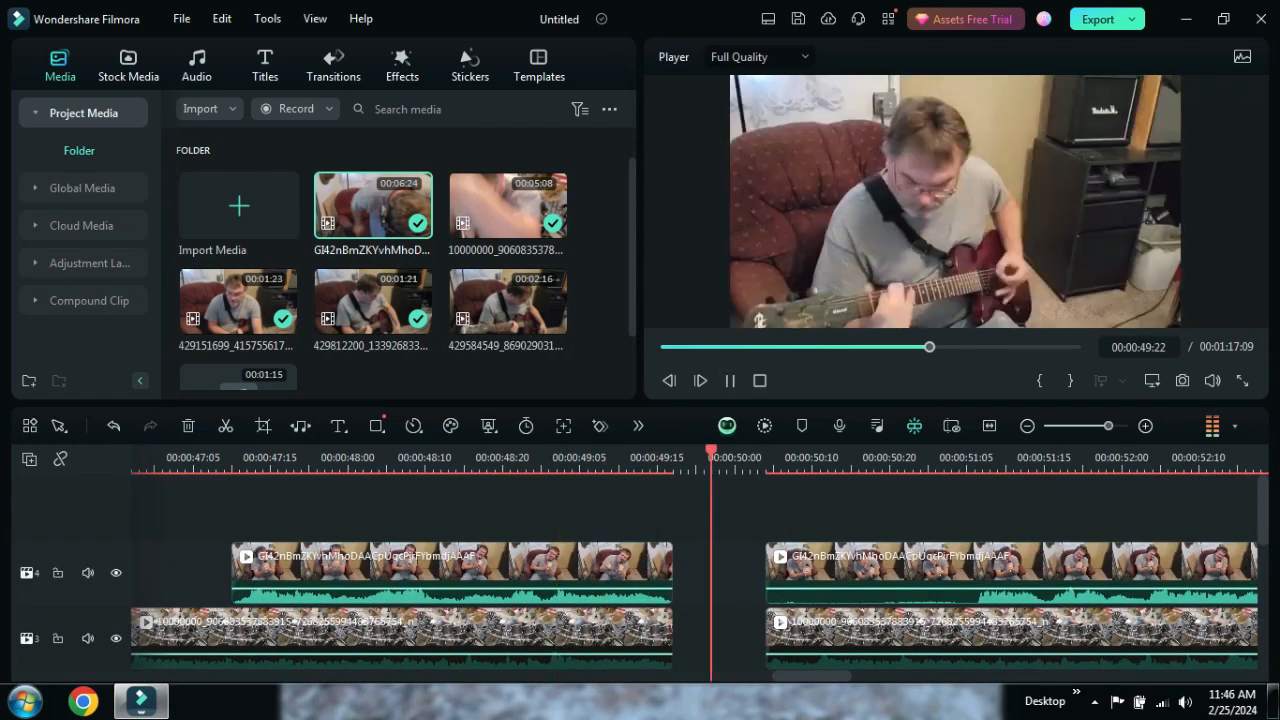
{"action": "key", "text": "space"}
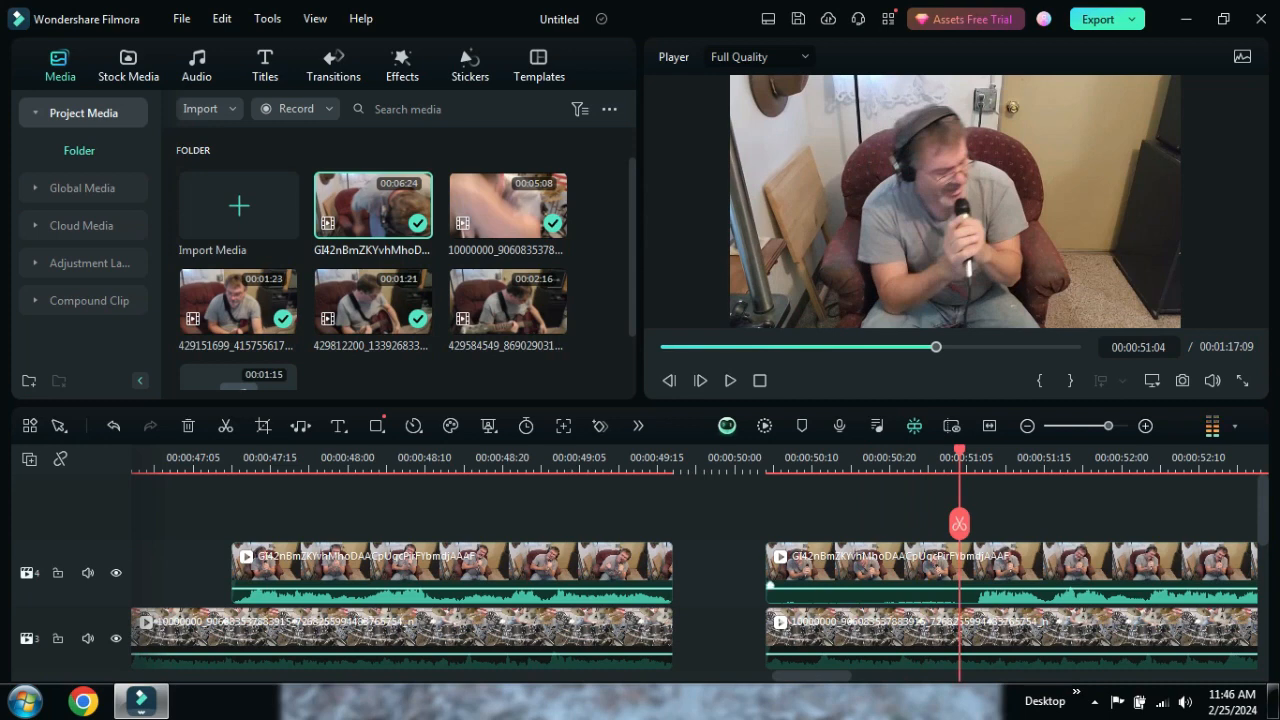
{"action": "left_click", "coordinate": [1000, 574]}
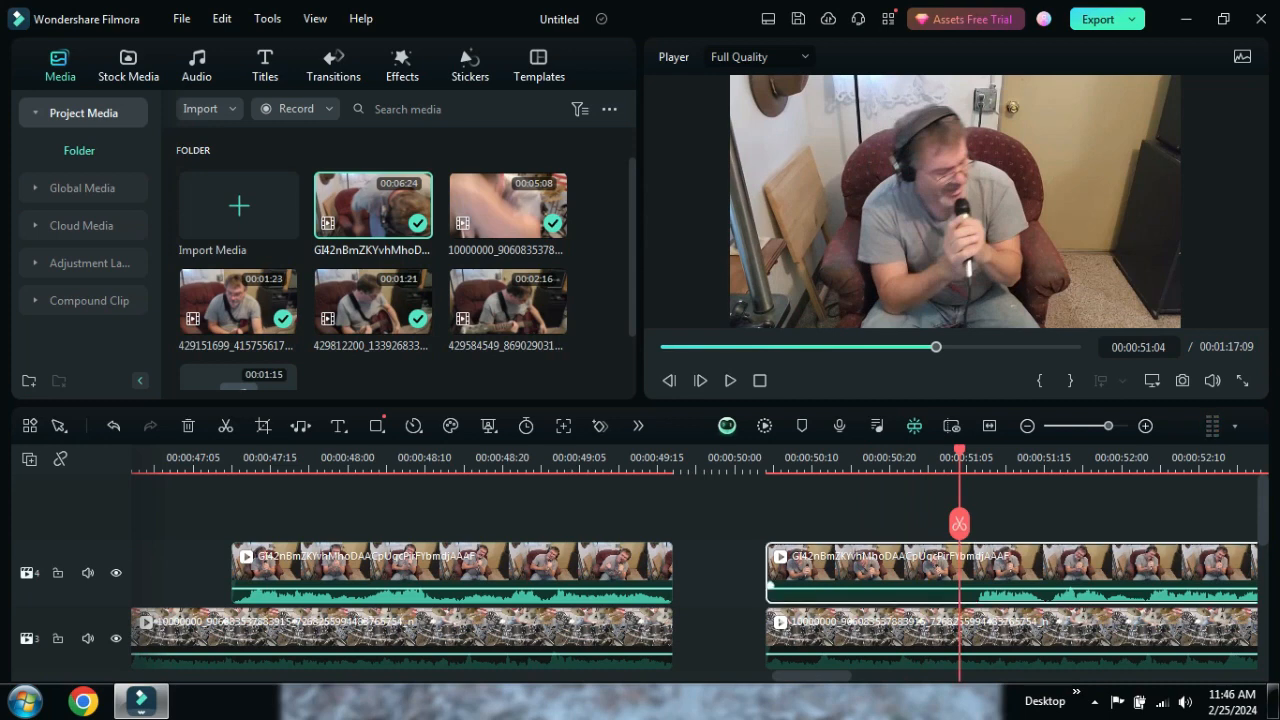
{"action": "left_click_drag", "start_coordinate": [767, 575], "coordinate": [859, 575]}
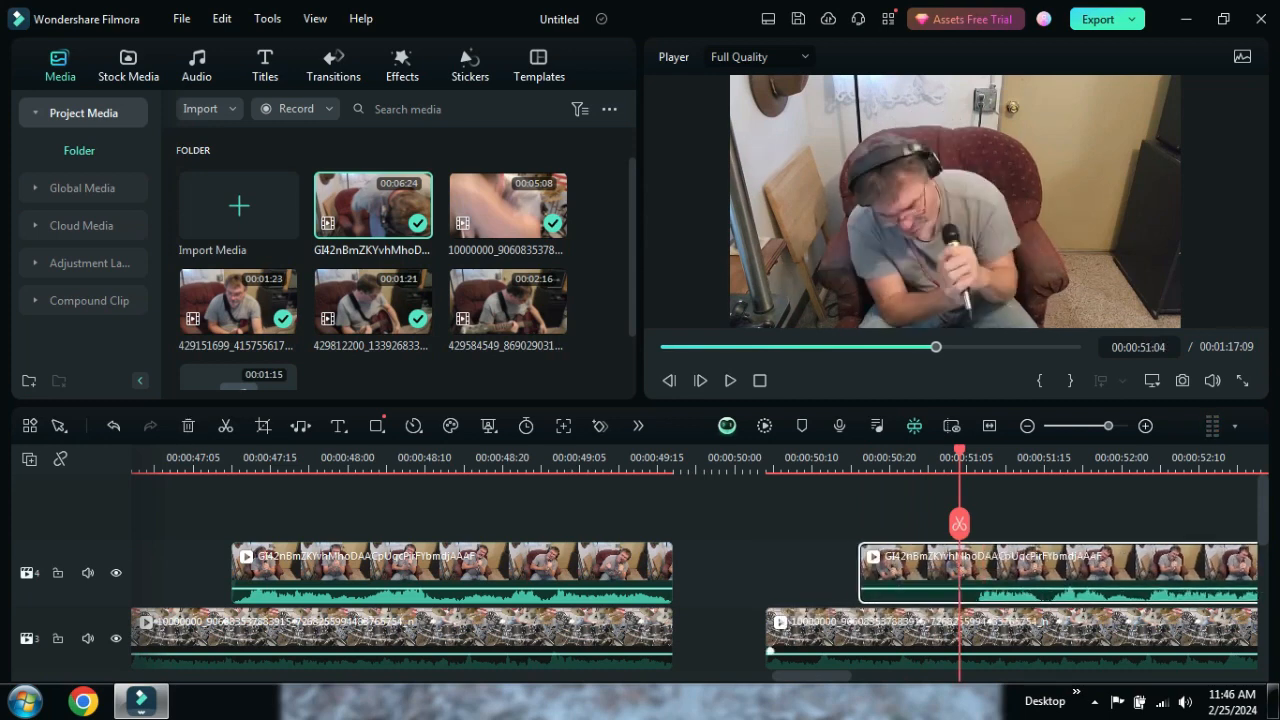
{"action": "left_click_drag", "start_coordinate": [767, 638], "coordinate": [859, 638]}
{"action": "scroll", "coordinate": [860, 640], "scroll_direction": "down", "scroll_amount": 2}
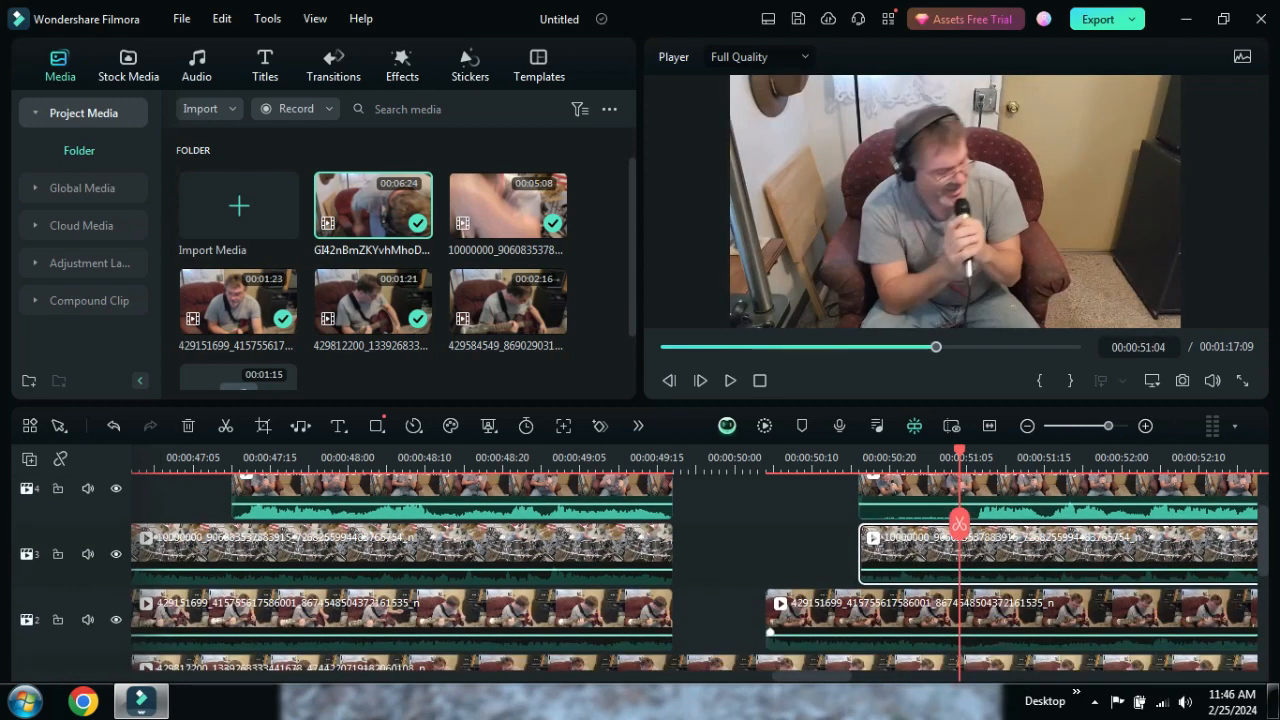
{"action": "left_click_drag", "start_coordinate": [767, 632], "coordinate": [852, 632]}
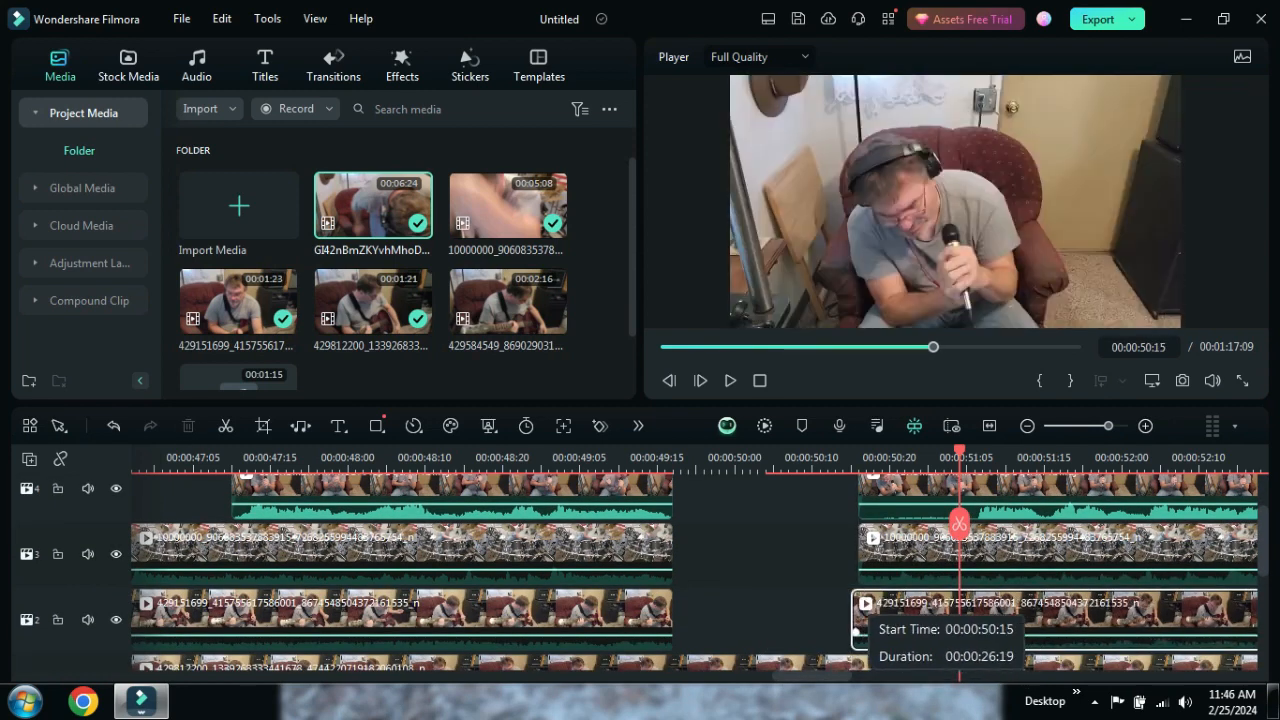
{"action": "scroll", "coordinate": [852, 632], "scroll_direction": "up", "scroll_amount": 2}
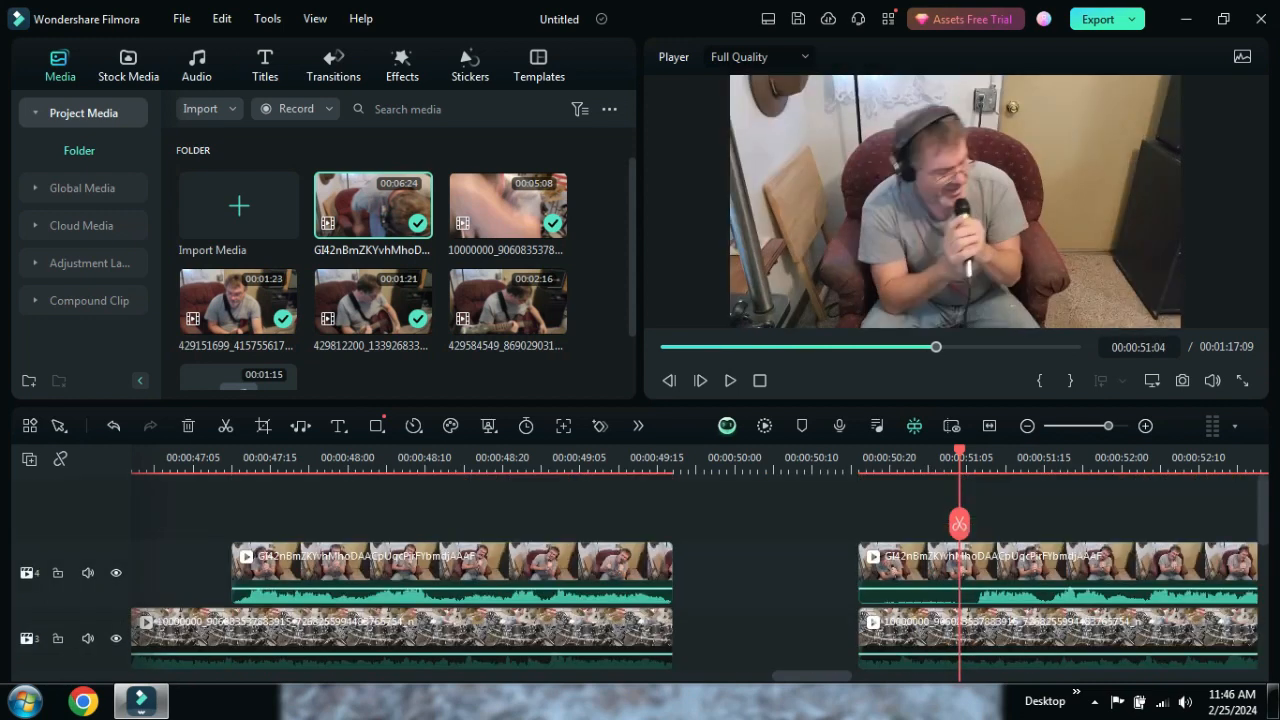
- Play the edit again from 00:00:49:02 and split the drum and track 2 guitar clips at 00:00:53:07
{"action": "left_click", "coordinate": [556, 460]}
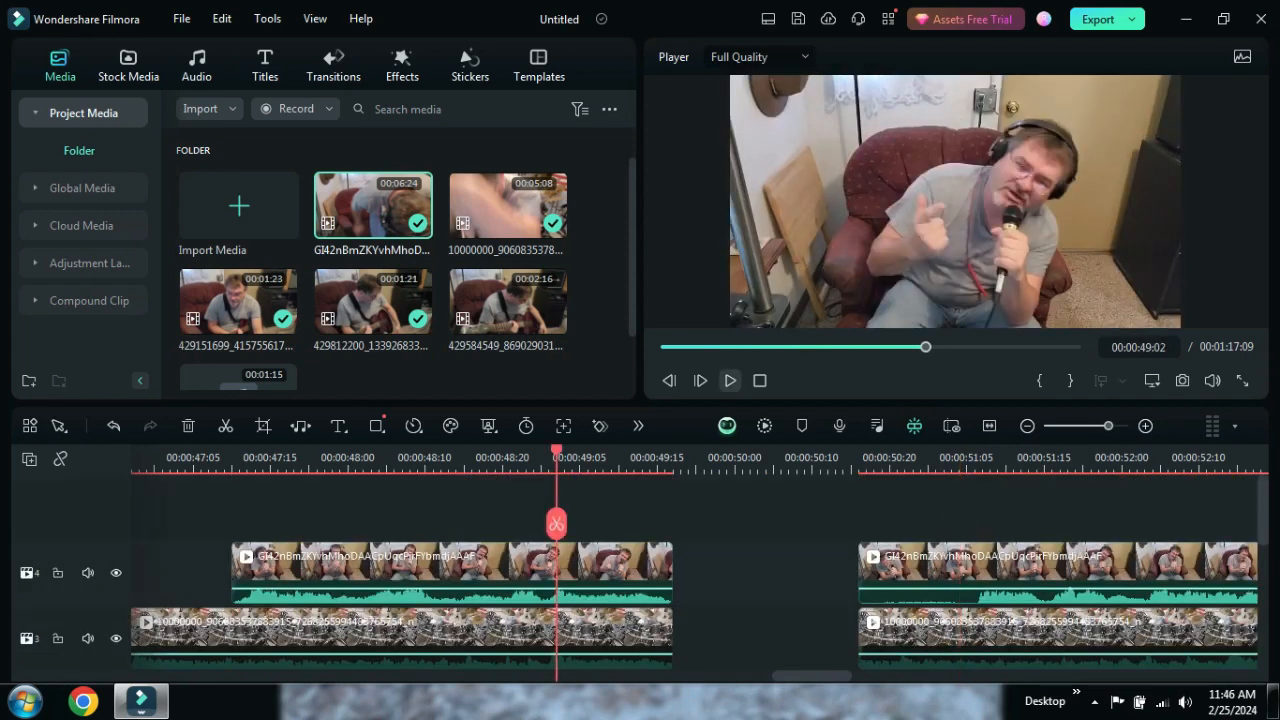
{"action": "key", "text": "space"}
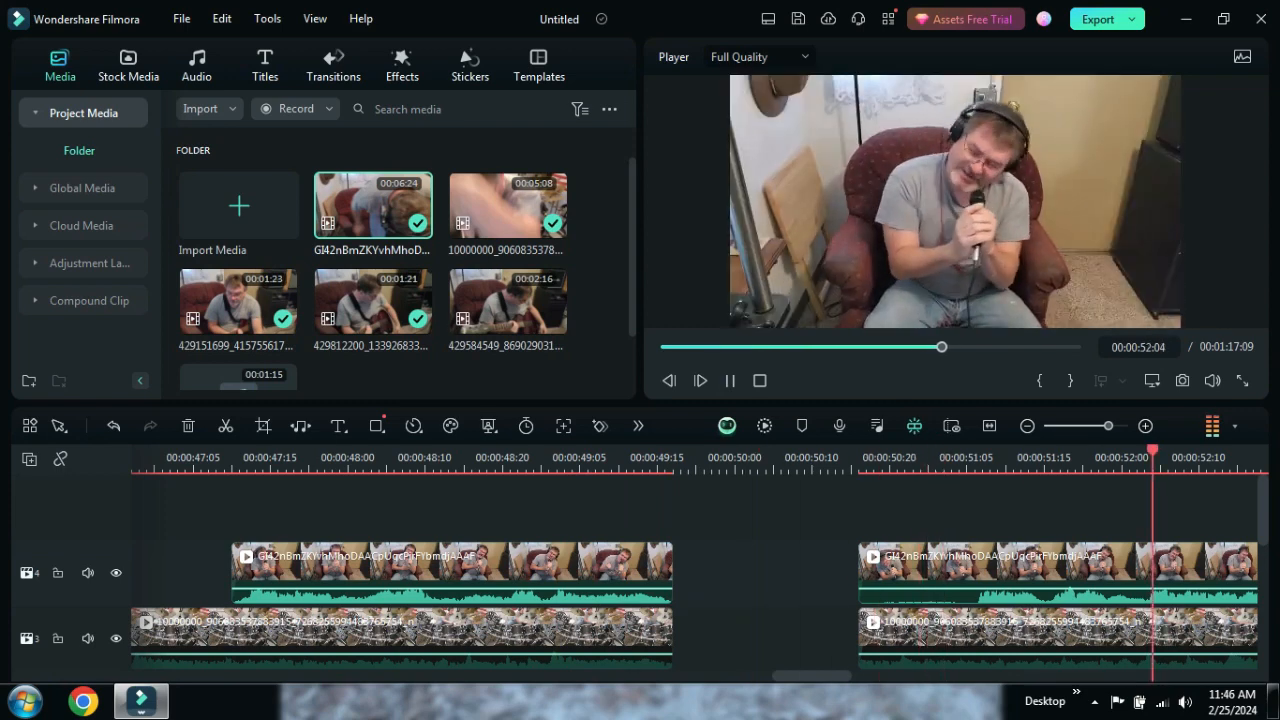
{"action": "key", "text": "space"}
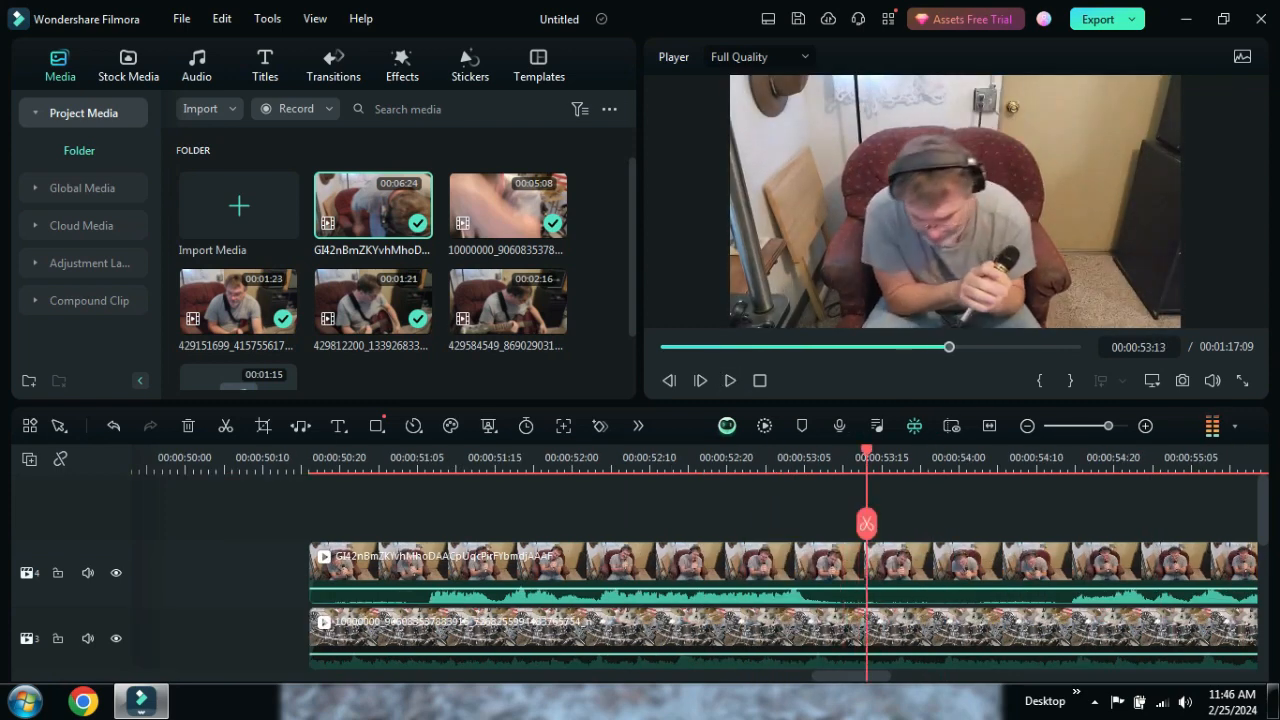
{"action": "left_click_drag", "start_coordinate": [866, 523], "coordinate": [820, 523]}
{"action": "left_click", "coordinate": [314, 650]}
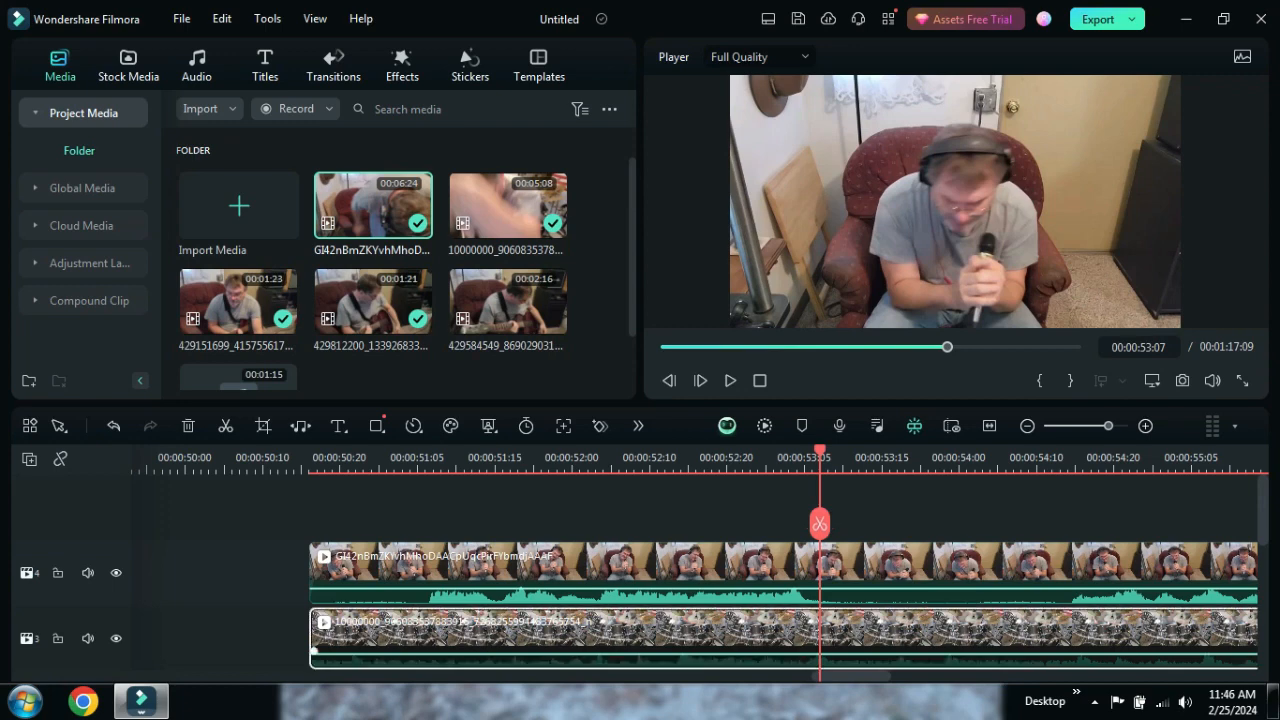
{"action": "left_click", "coordinate": [820, 523]}
{"action": "scroll", "coordinate": [820, 523], "scroll_direction": "down", "scroll_amount": 3}
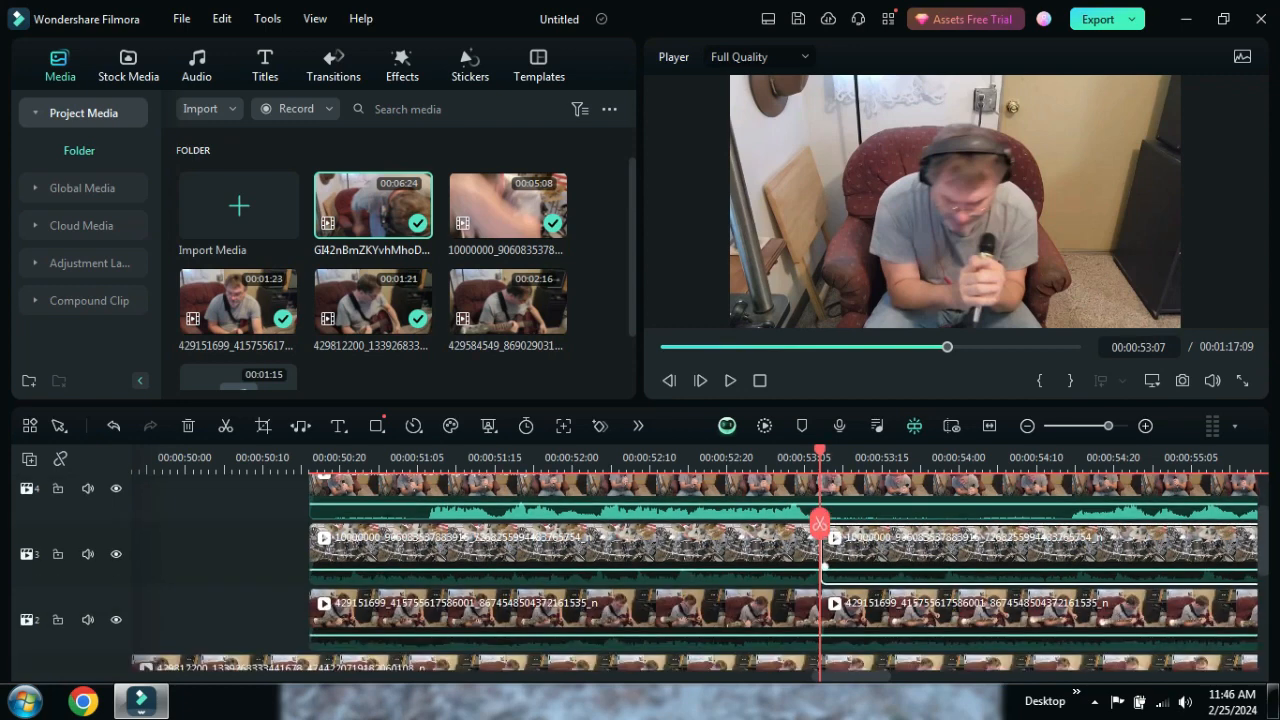
{"action": "scroll", "coordinate": [820, 523], "scroll_direction": "down", "scroll_amount": 2}
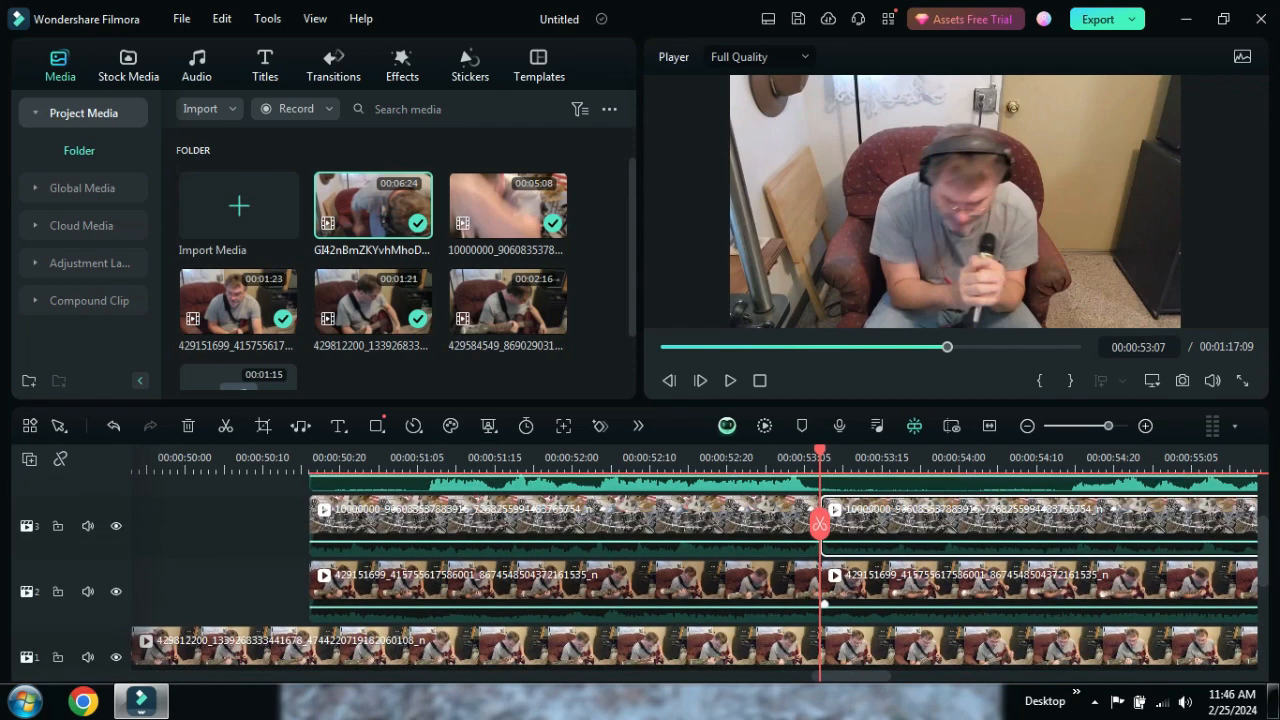
{"action": "left_click", "coordinate": [1040, 591]}
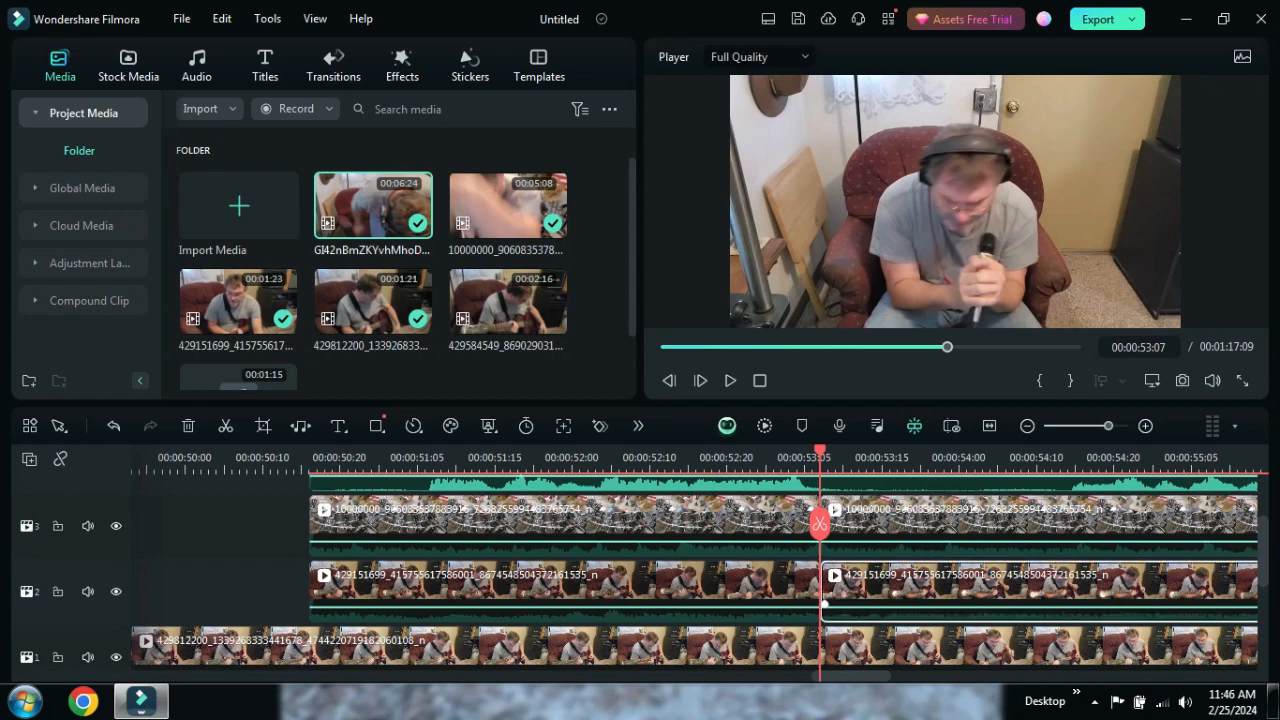
{"action": "scroll", "coordinate": [845, 600], "scroll_direction": "up", "scroll_amount": 1}
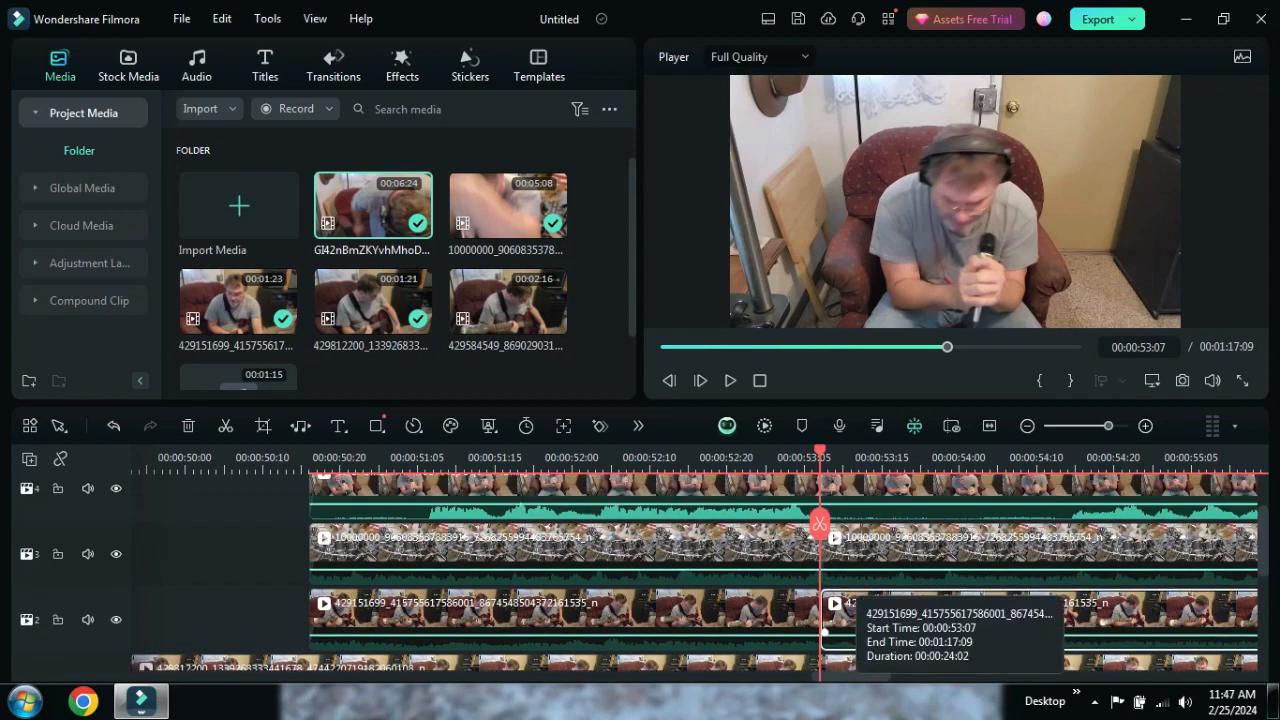
{"action": "scroll", "coordinate": [824, 632], "scroll_direction": "up", "scroll_amount": 1}
- Split the singer clip at 00:00:53:07 and trim the starts of the drum and singer clips after the split to about 00:00:54:20
{"action": "left_click", "coordinate": [824, 593]}
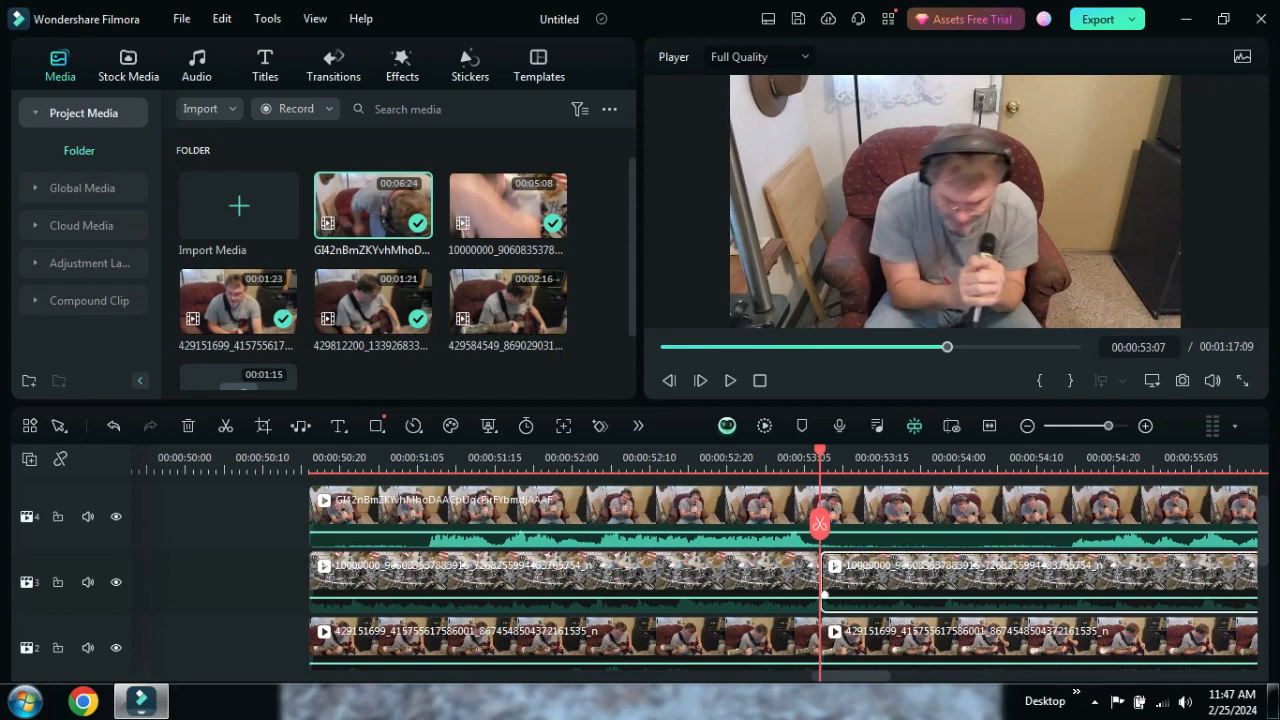
{"action": "left_click_drag", "start_coordinate": [824, 593], "coordinate": [1118, 594]}
{"action": "left_click", "coordinate": [1110, 520]}
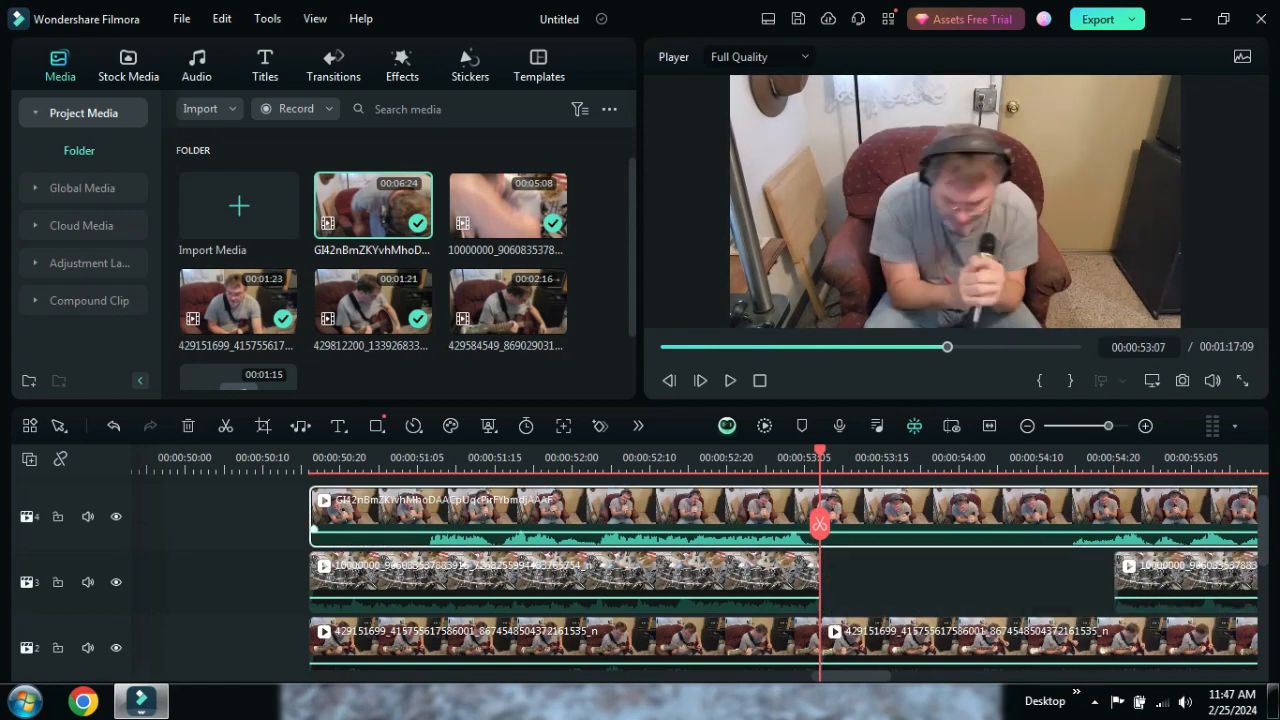
{"action": "left_click", "coordinate": [819, 523]}
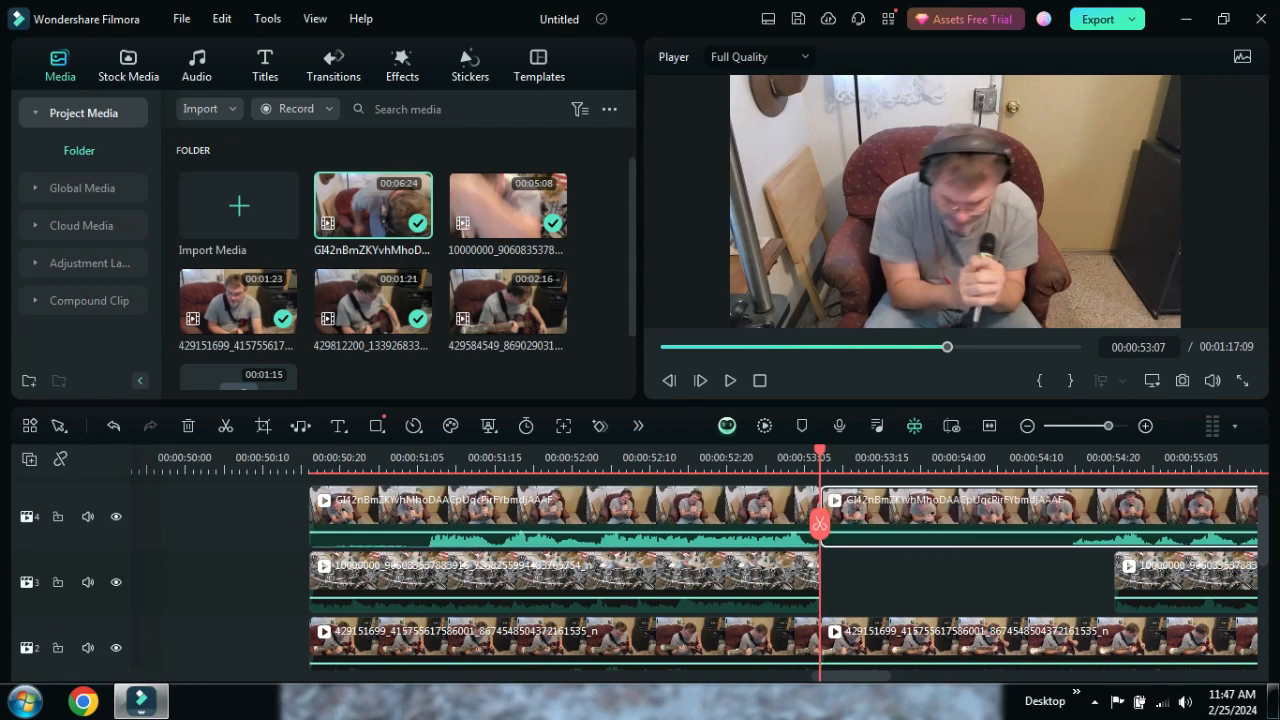
{"action": "left_click_drag", "start_coordinate": [828, 525], "coordinate": [1121, 529]}
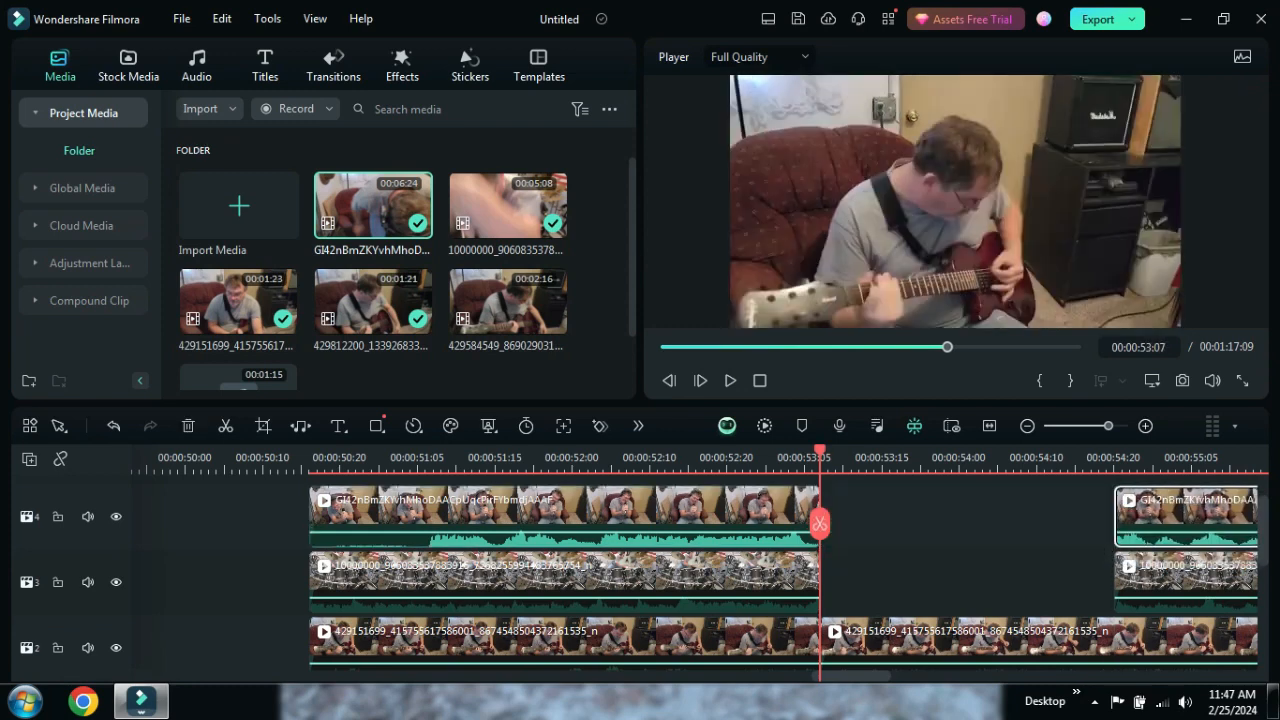
- Play across the new singer and drum gap from about 00:00:52:20, stop at 00:00:58:13 and split the singer clip there
{"action": "scroll", "coordinate": [1121, 529], "scroll_direction": "up", "scroll_amount": 1}
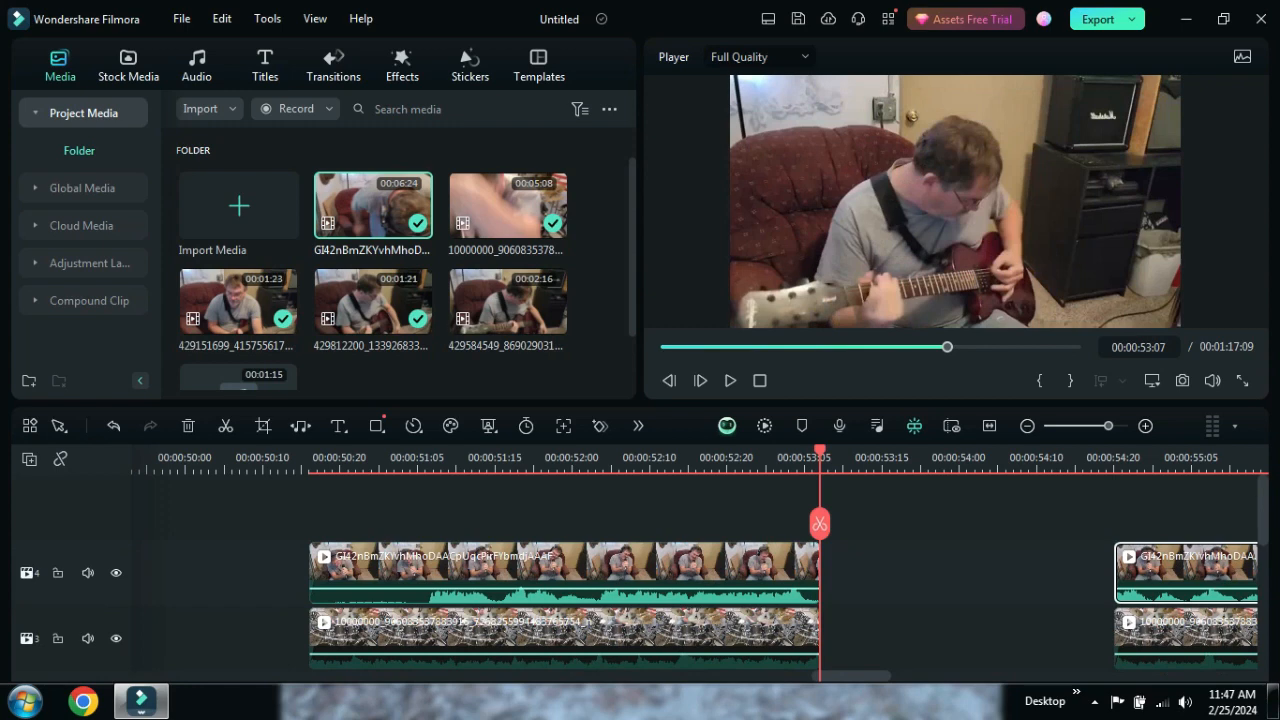
{"action": "left_click", "coordinate": [727, 460]}
{"action": "left_click", "coordinate": [730, 380]}
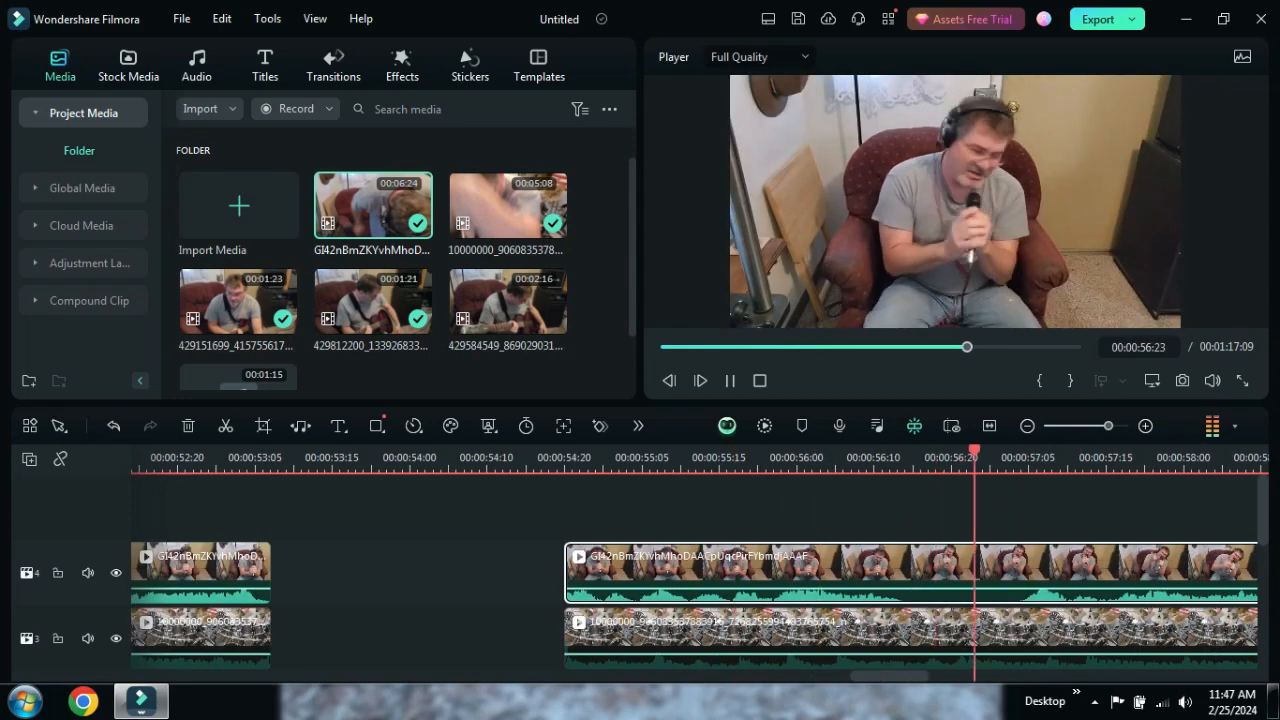
{"action": "key", "text": "space"}
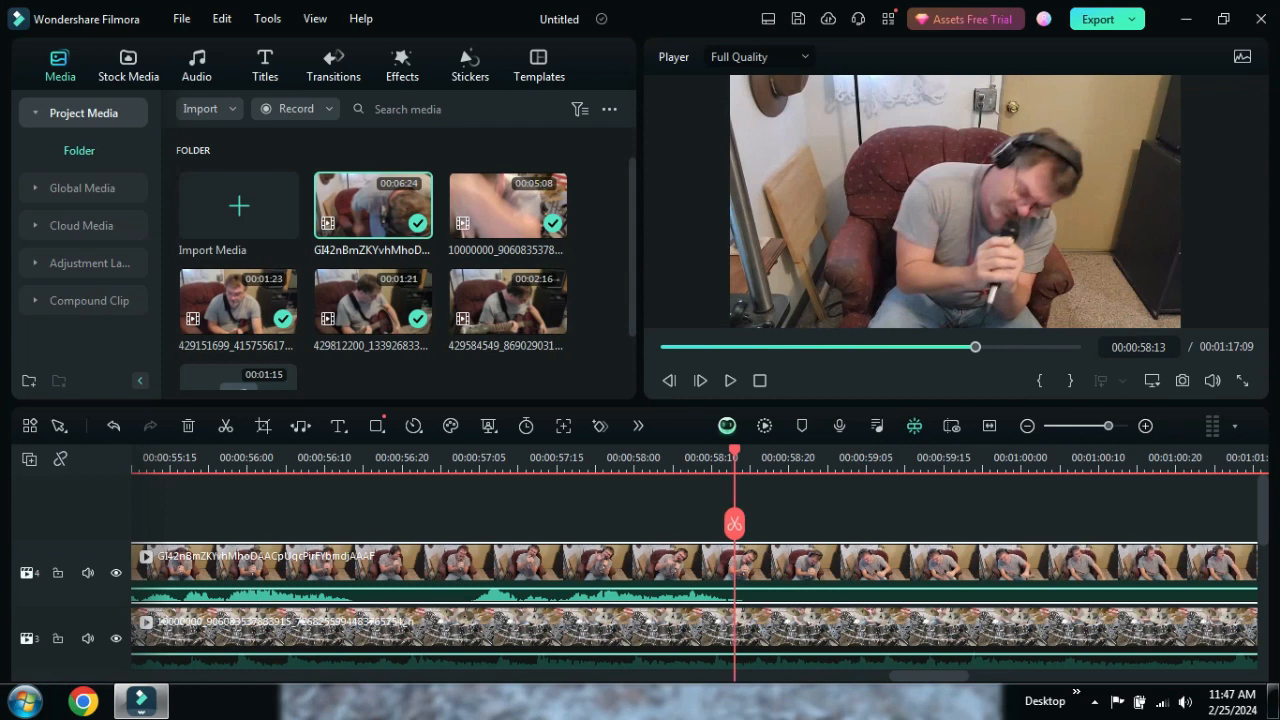
{"action": "left_click", "coordinate": [734, 523]}
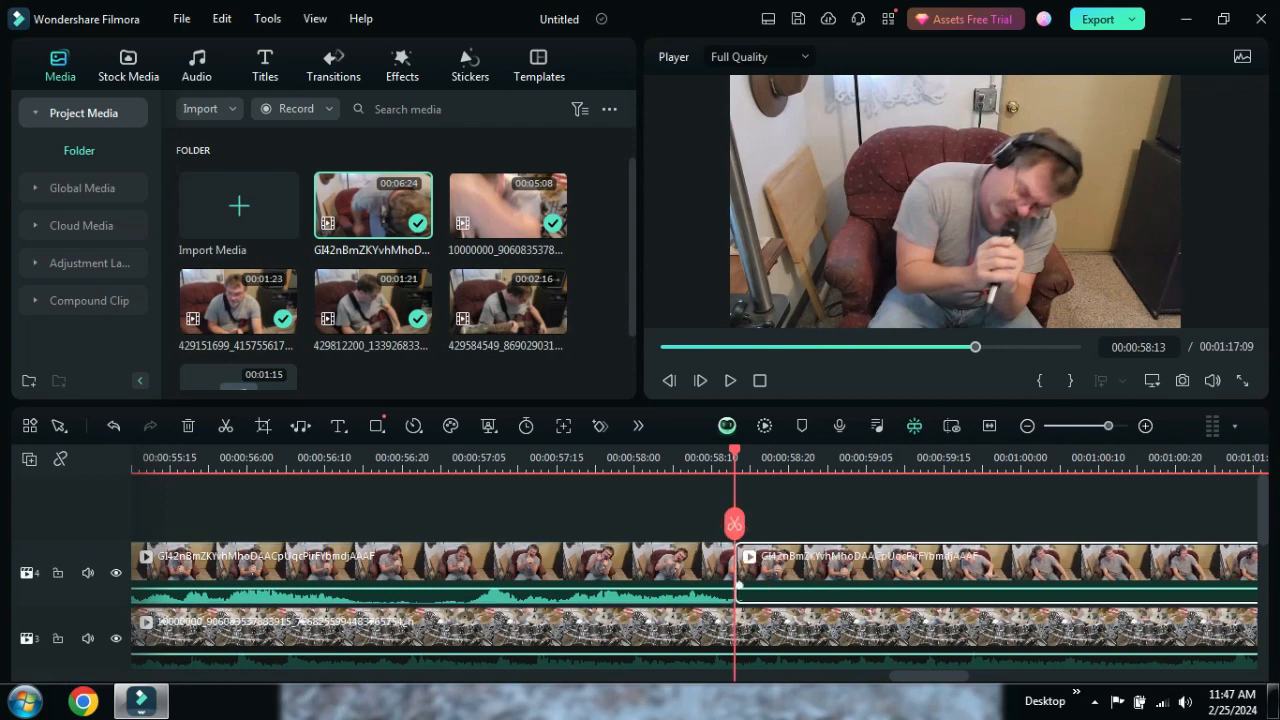
- Try a split-screen layout by shifting the singer's picture sideways to X -796 px, exposing the drums beside it
{"action": "left_click_drag", "start_coordinate": [770, 565], "coordinate": [740, 587]}
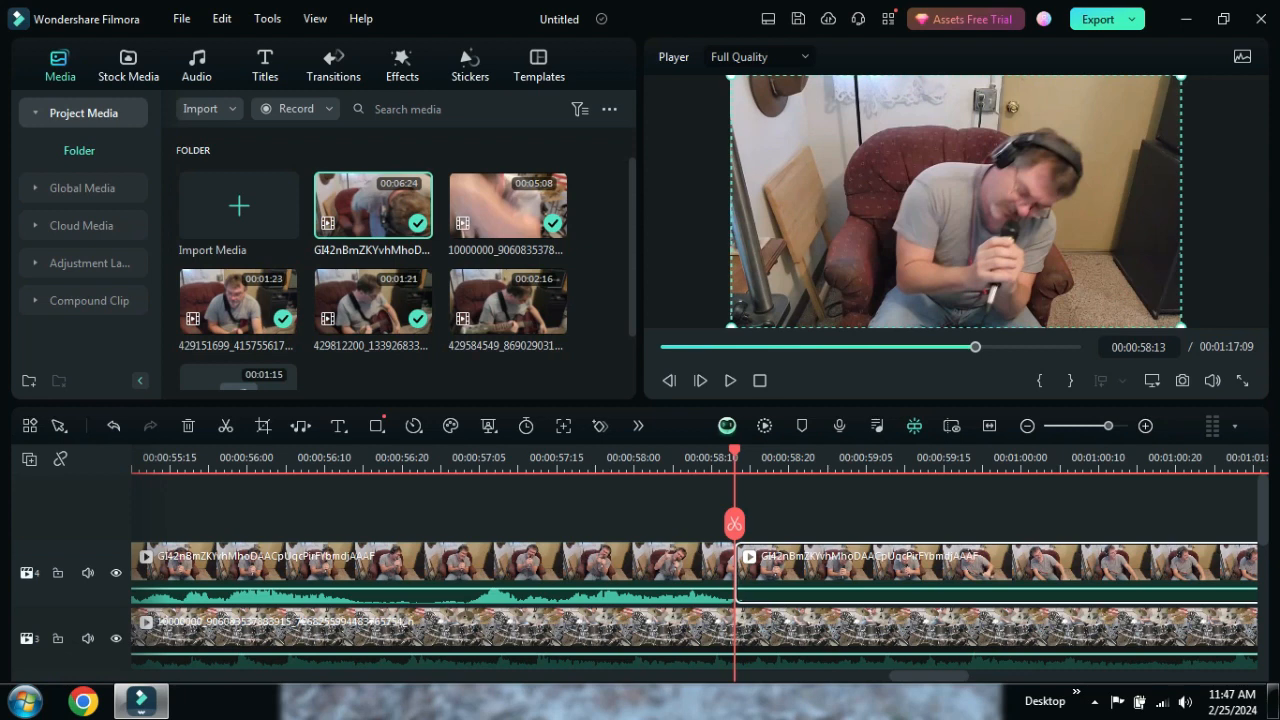
{"action": "left_click_drag", "start_coordinate": [1120, 230], "coordinate": [933, 215]}
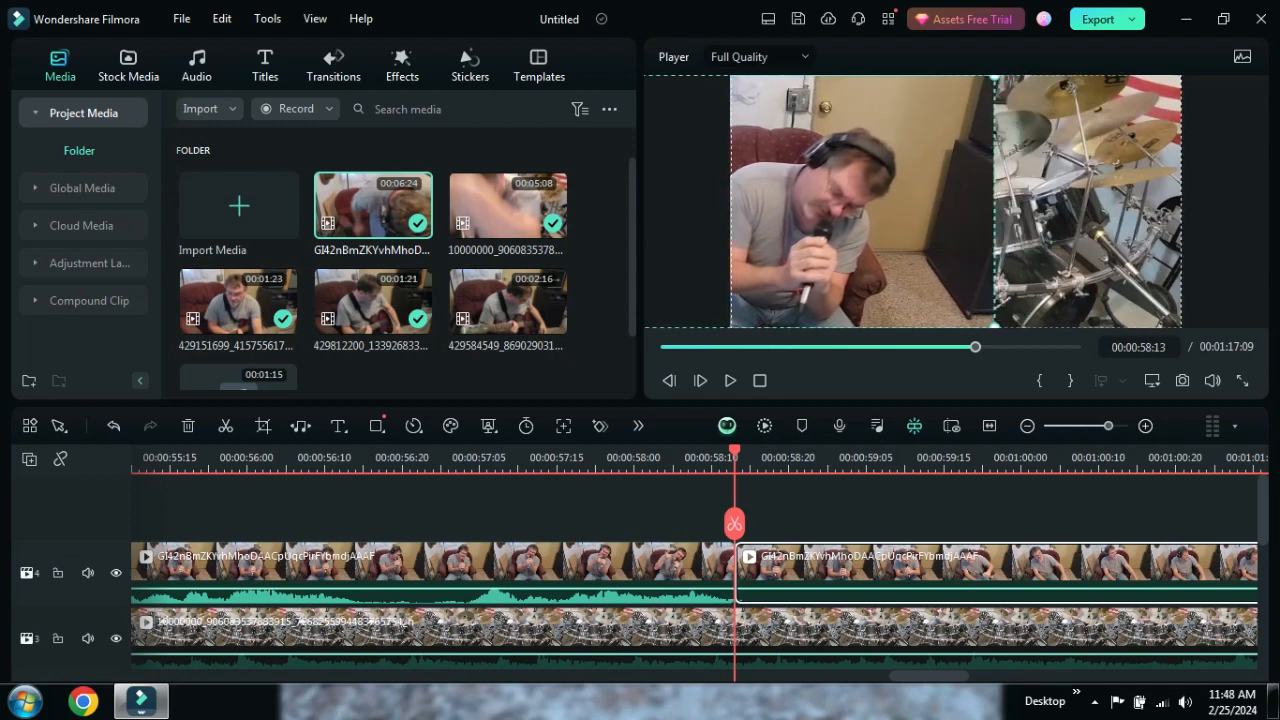
{"action": "left_click", "coordinate": [850, 632]}
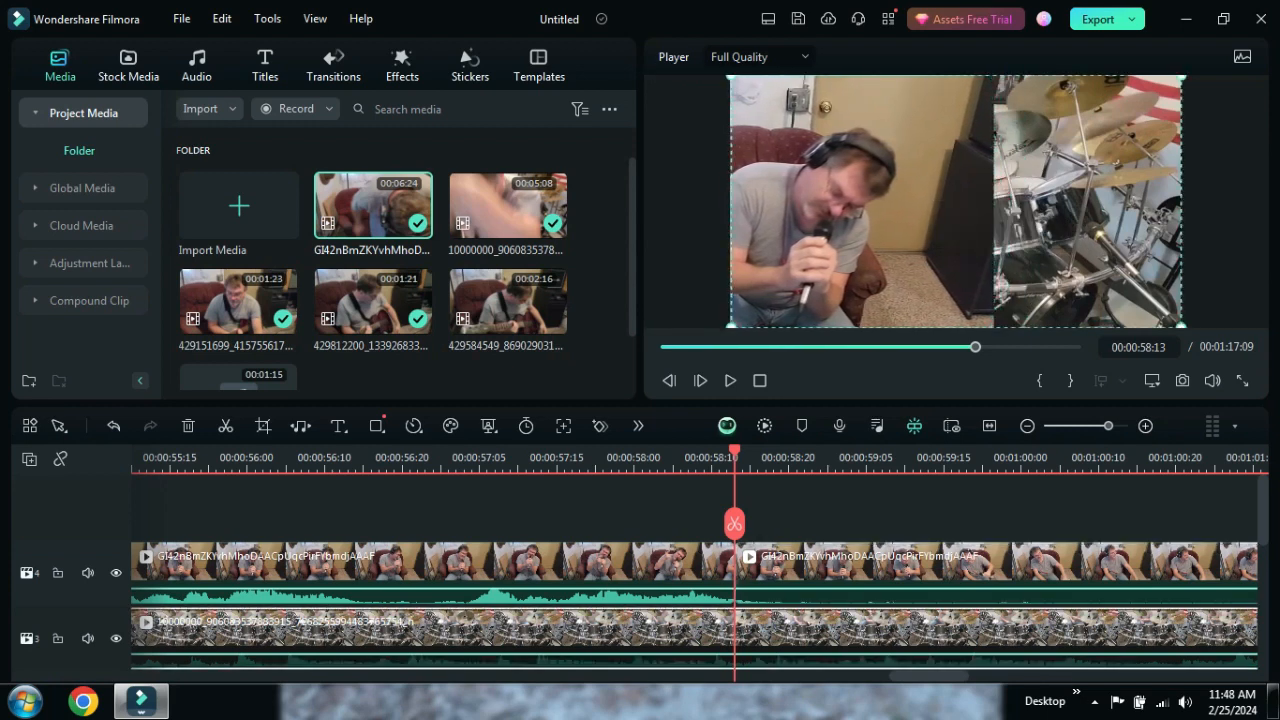
{"action": "mouse_move", "coordinate": [1120, 226]}
{"action": "left_mouse_down"}
{"action": "mouse_move", "coordinate": [1152, 226]}
{"action": "mouse_move", "coordinate": [1129, 226]}
{"action": "mouse_move", "coordinate": [1148, 244]}
{"action": "mouse_move", "coordinate": [1152, 234]}
{"action": "mouse_move", "coordinate": [1150, 250]}
{"action": "mouse_move", "coordinate": [1145, 224]}
{"action": "mouse_move", "coordinate": [1121, 222]}
{"action": "left_mouse_up"}
{"action": "left_click_drag", "start_coordinate": [1108, 220], "coordinate": [1099, 230]}
- Try scaling the singer's picture to 101.19%, undo the scaling and move the picture back to fill the frame
{"action": "double_click", "coordinate": [880, 573]}
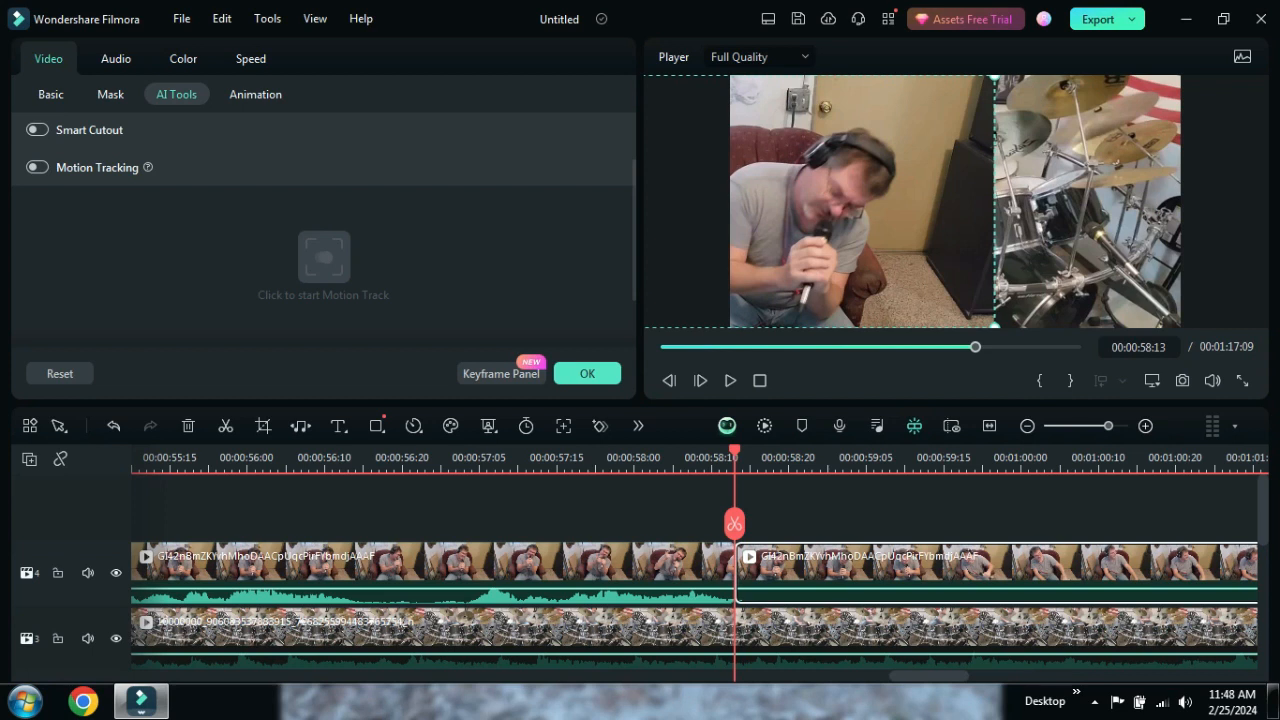
{"action": "left_click", "coordinate": [51, 94]}
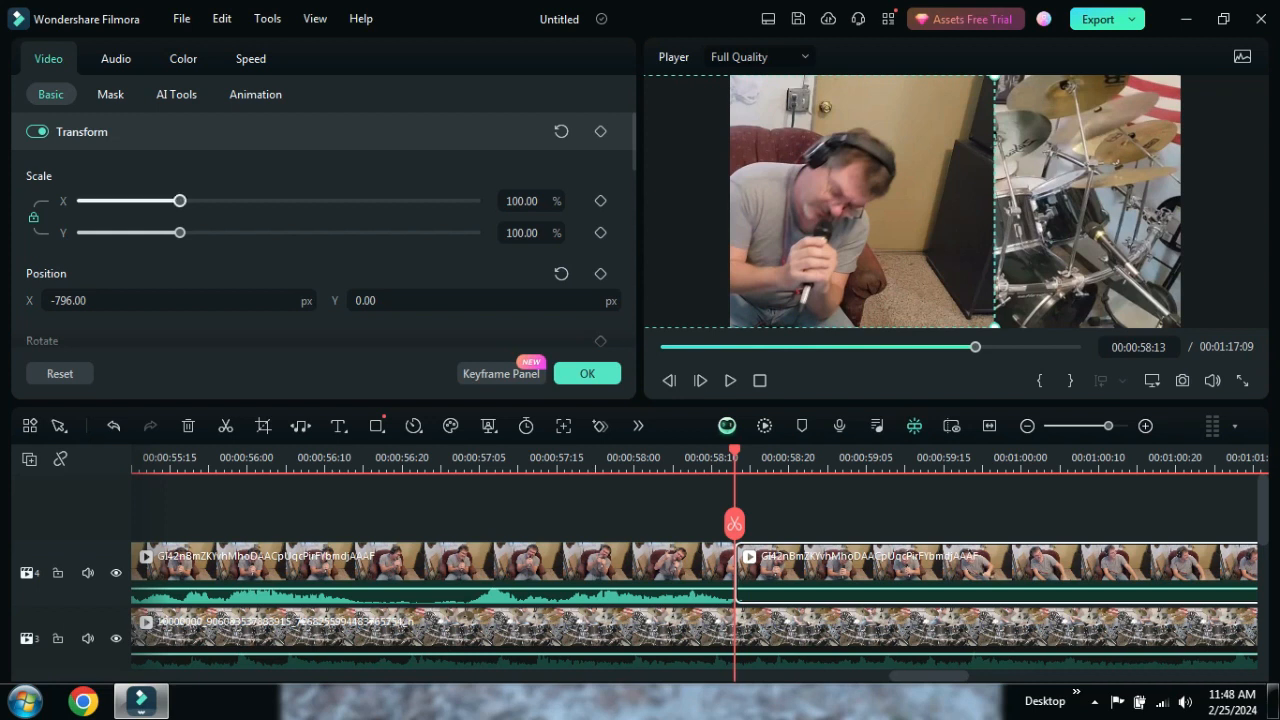
{"action": "mouse_move", "coordinate": [179, 200]}
{"action": "left_mouse_down"}
{"action": "mouse_move", "coordinate": [420, 200]}
{"action": "mouse_move", "coordinate": [92, 200]}
{"action": "mouse_move", "coordinate": [181, 200]}
{"action": "left_mouse_up"}
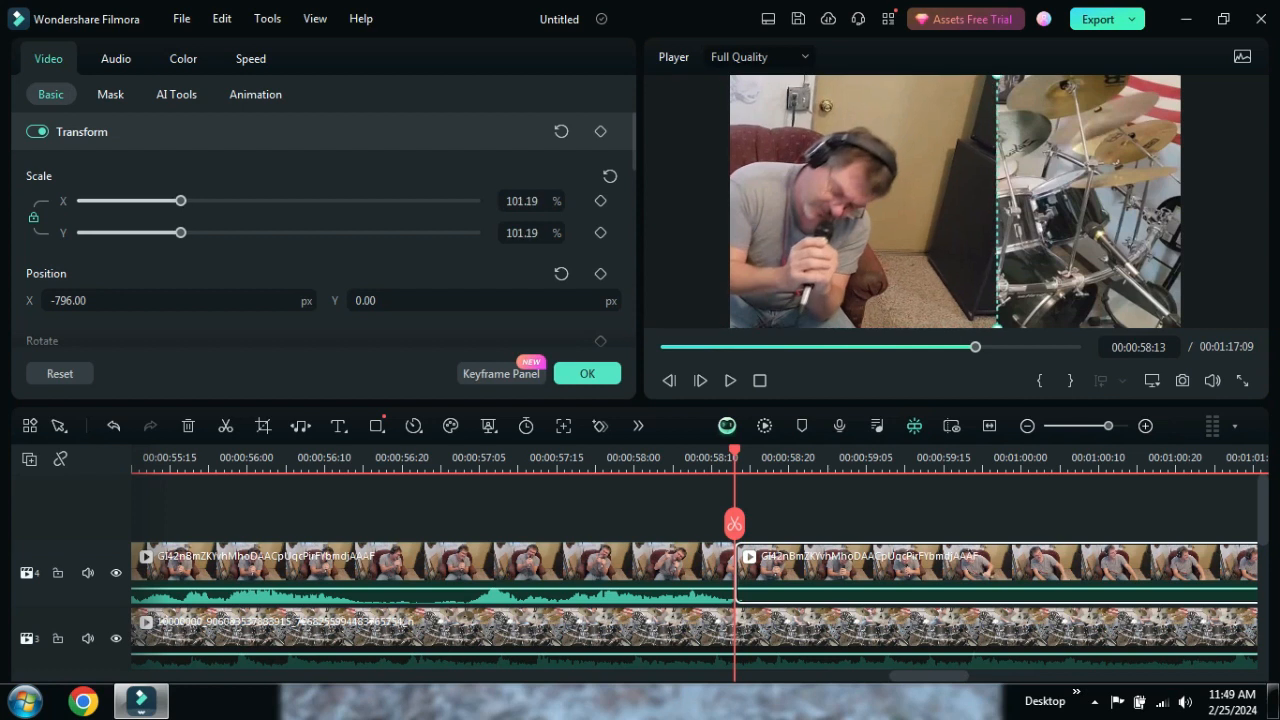
{"action": "left_click", "coordinate": [113, 425]}
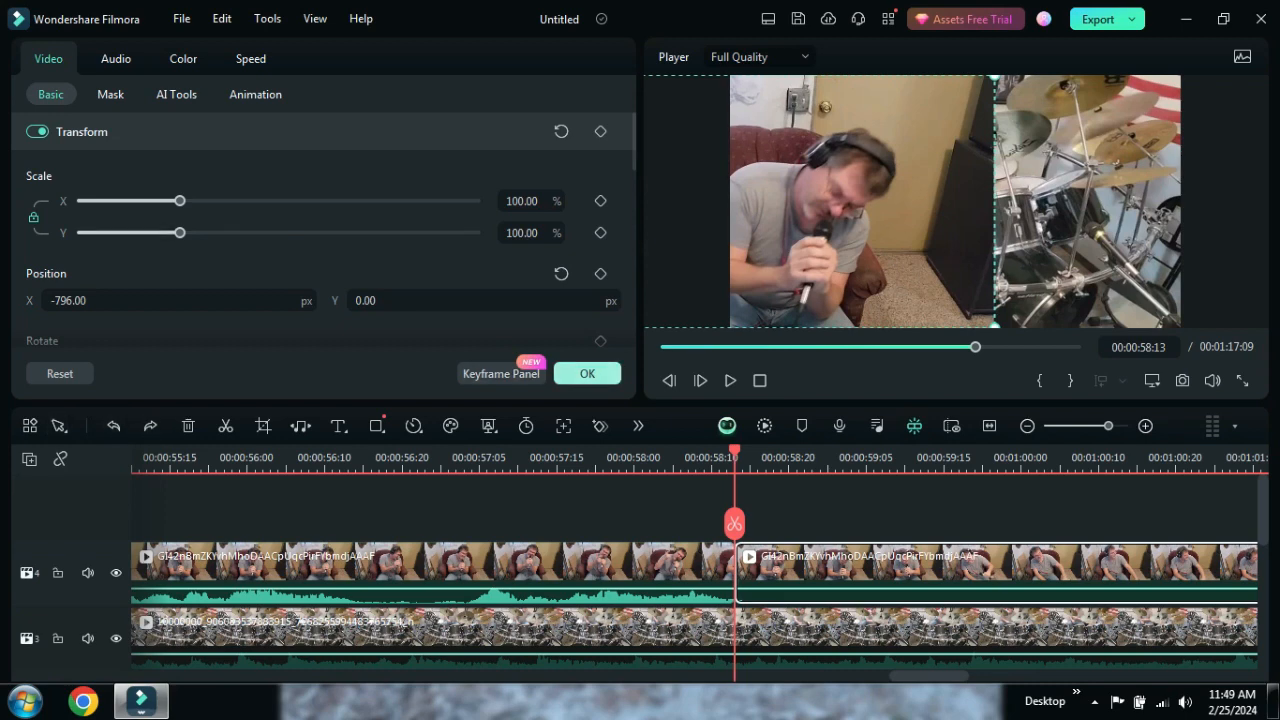
{"action": "left_click", "coordinate": [587, 373]}
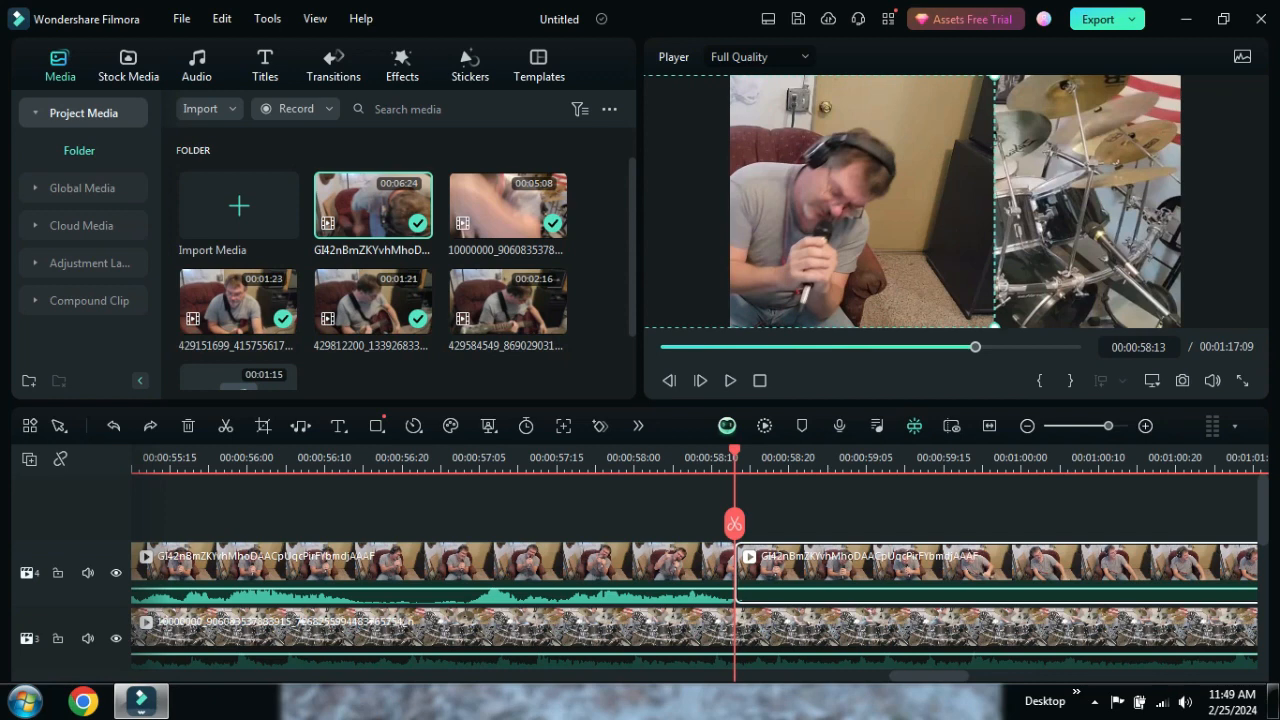
{"action": "left_click_drag", "start_coordinate": [855, 240], "coordinate": [1042, 249]}
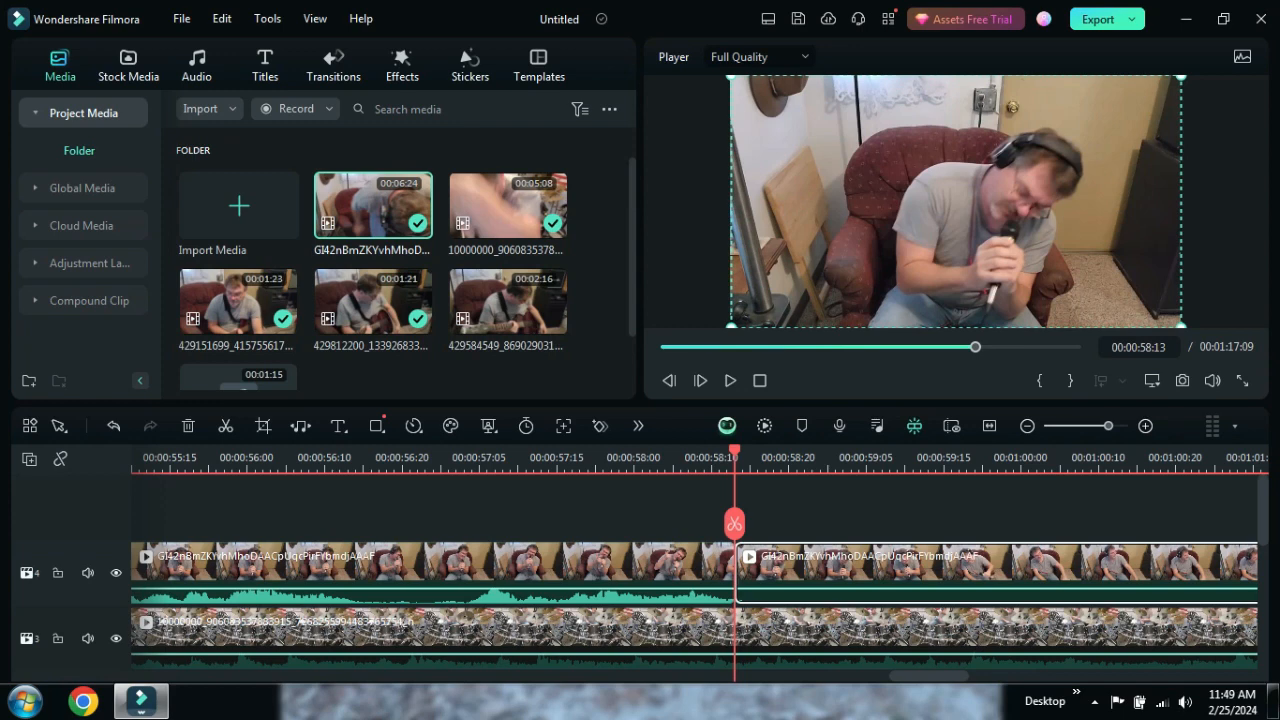
- Trim the start of the singer clip after the 00:00:58:13 split to about 00:01:00:19
{"action": "left_click", "coordinate": [680, 460]}
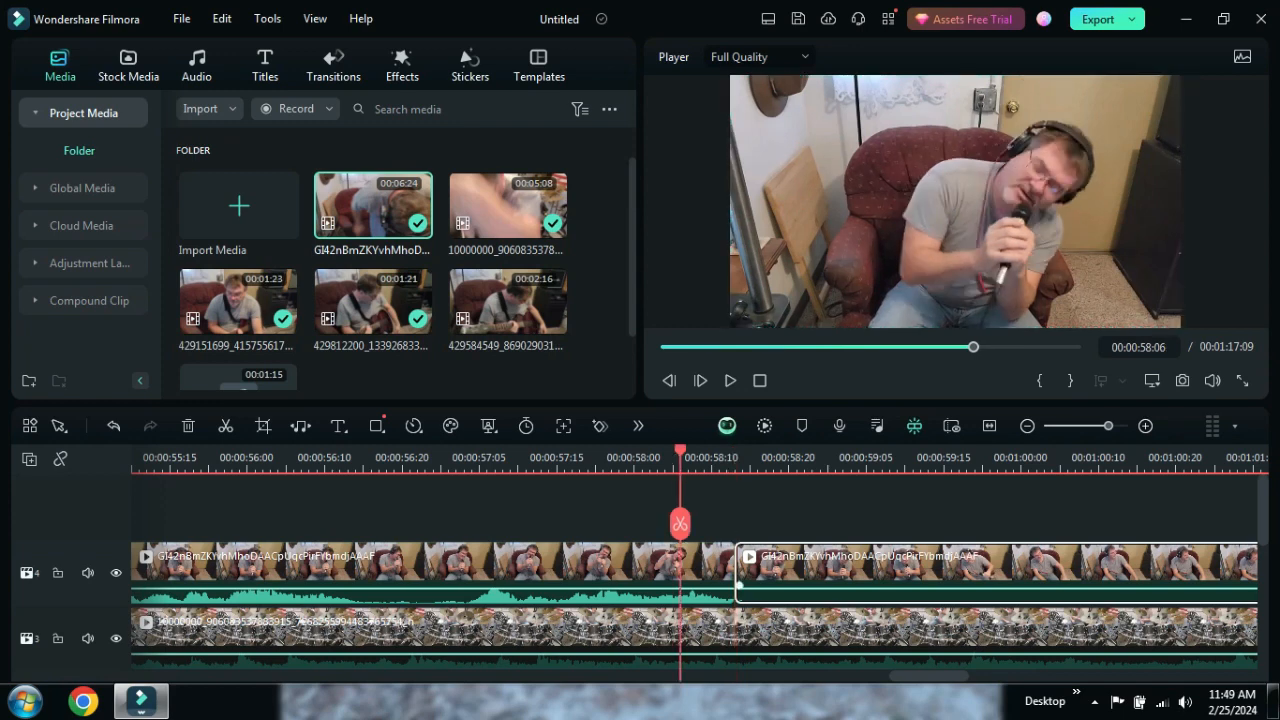
{"action": "left_click_drag", "start_coordinate": [750, 570], "coordinate": [1175, 585]}
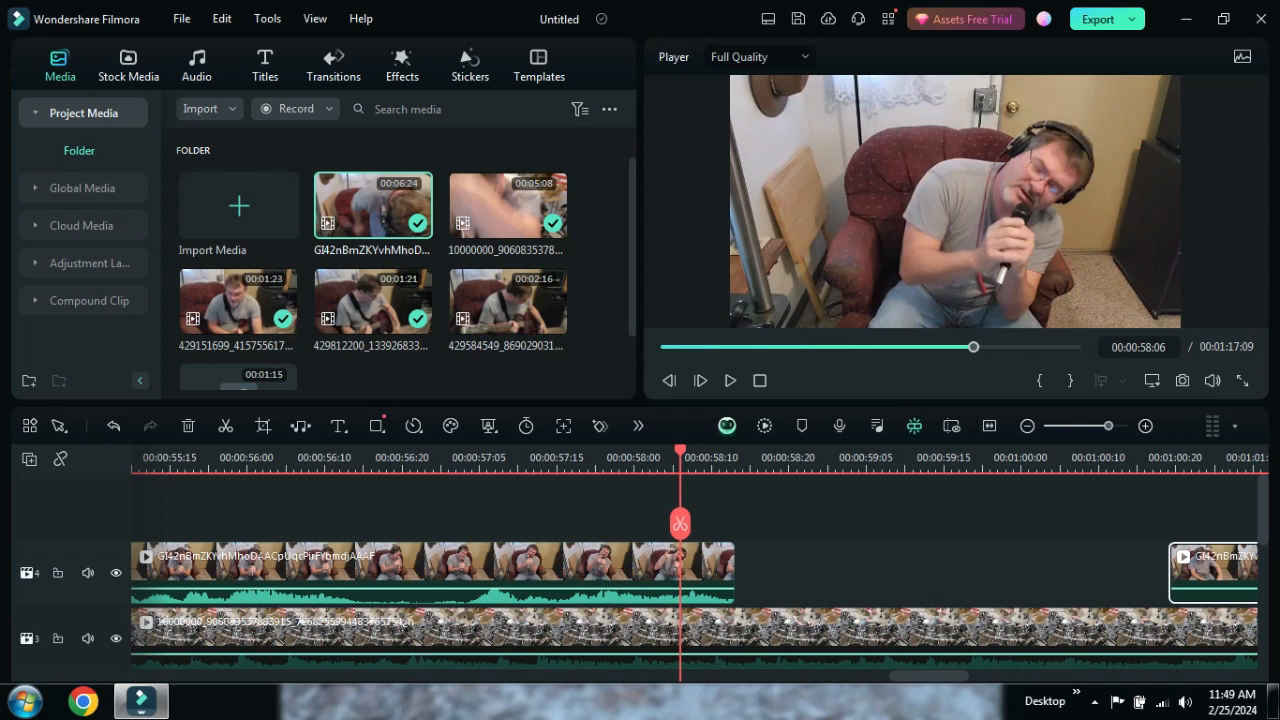
- Play from 00:00:57:08 across the gap, stop at 00:01:03:16 and trim the singer clip's start to about 00:01:03:08
{"action": "left_click", "coordinate": [503, 460]}
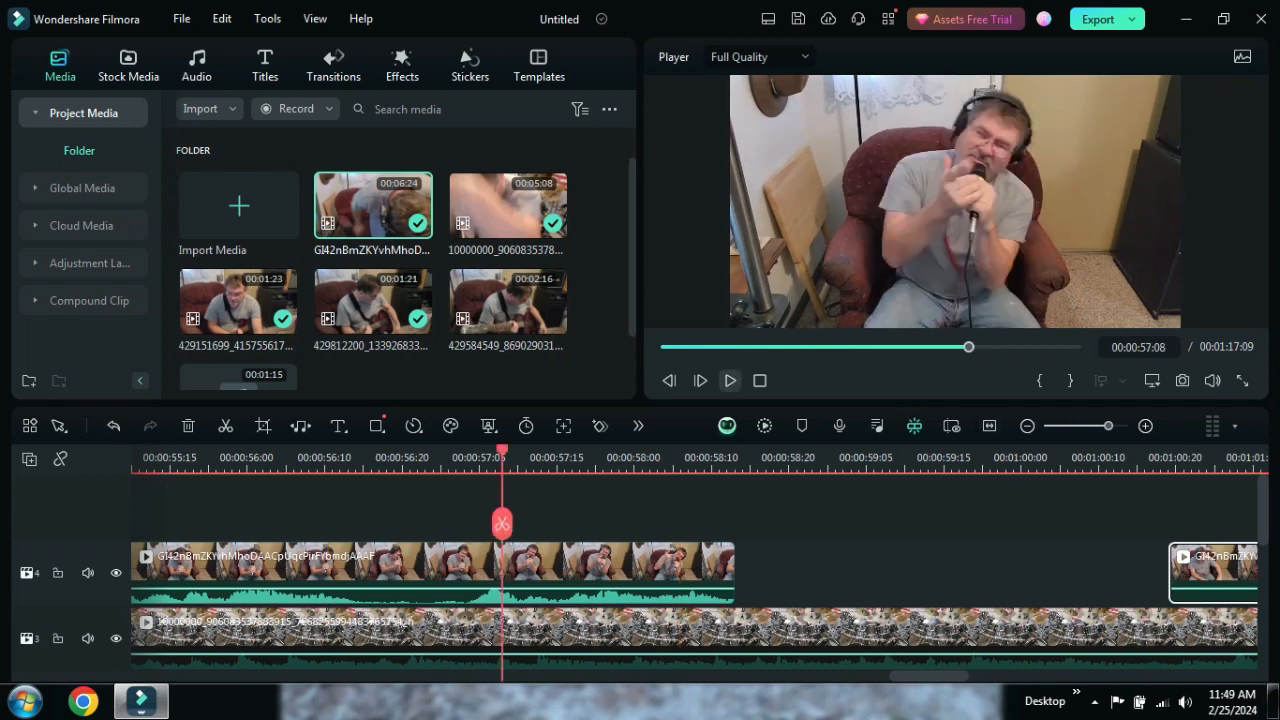
{"action": "left_click", "coordinate": [730, 381]}
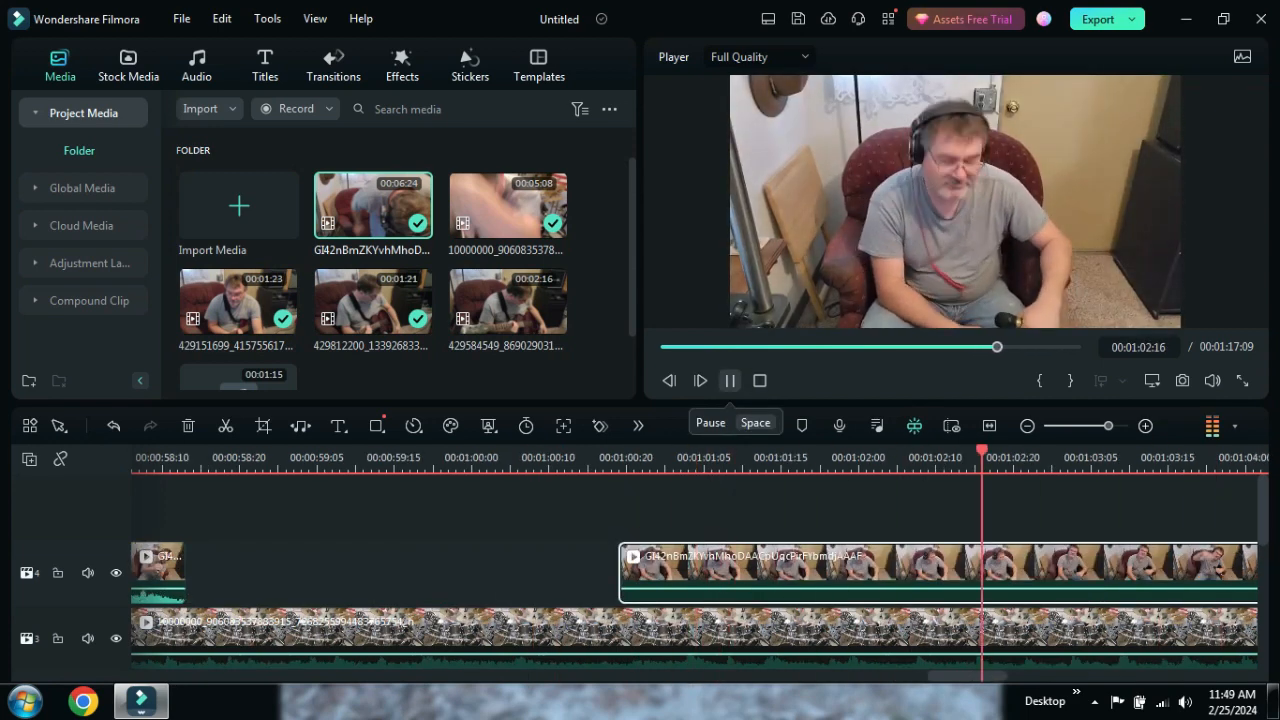
{"action": "left_click", "coordinate": [730, 381]}
{"action": "mouse_move", "coordinate": [1108, 426]}
{"action": "left_mouse_down"}
{"action": "mouse_move", "coordinate": [1050, 426]}
{"action": "mouse_move", "coordinate": [1100, 426]}
{"action": "left_mouse_up"}
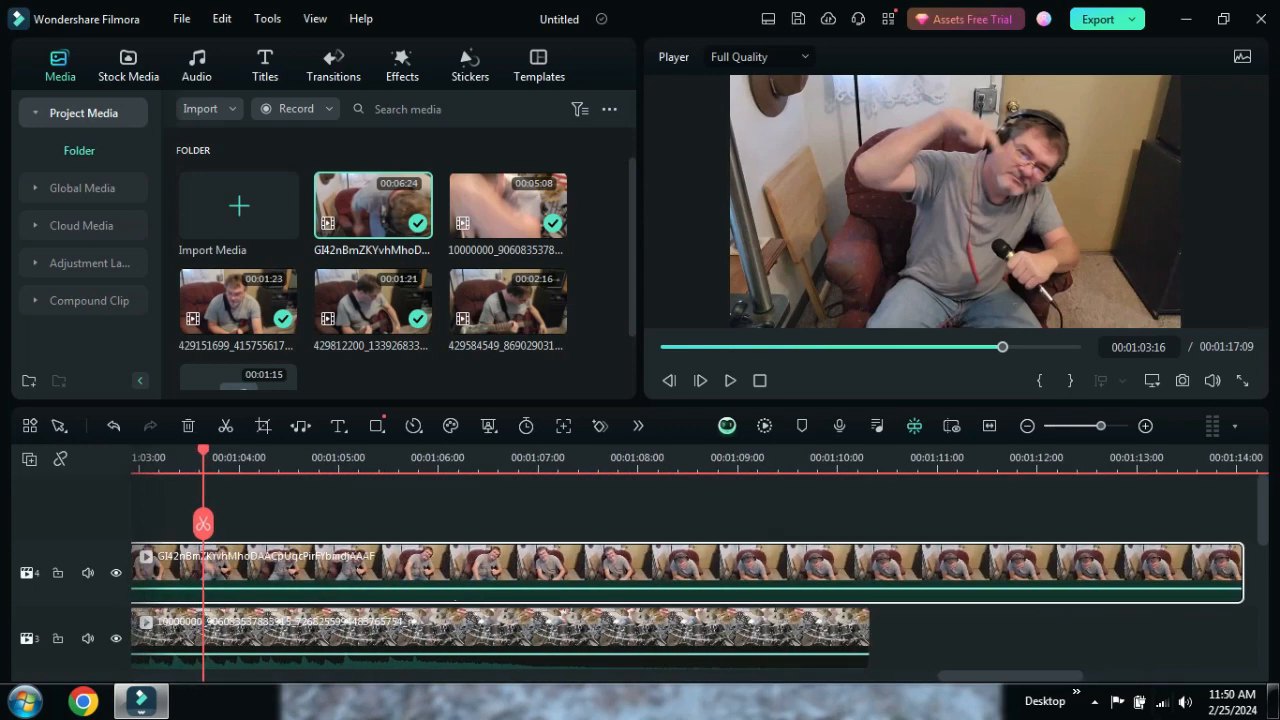
{"action": "left_click_drag", "start_coordinate": [1010, 676], "coordinate": [972, 676]}
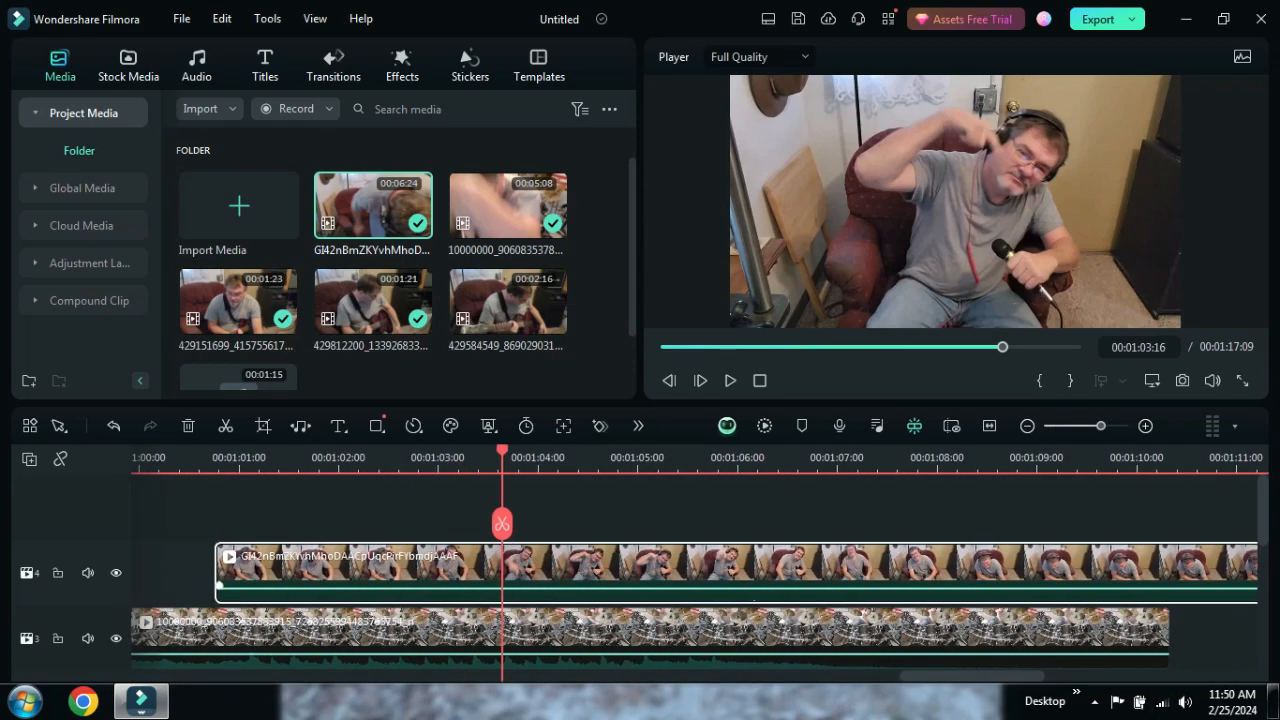
{"action": "left_click_drag", "start_coordinate": [219, 586], "coordinate": [474, 586]}
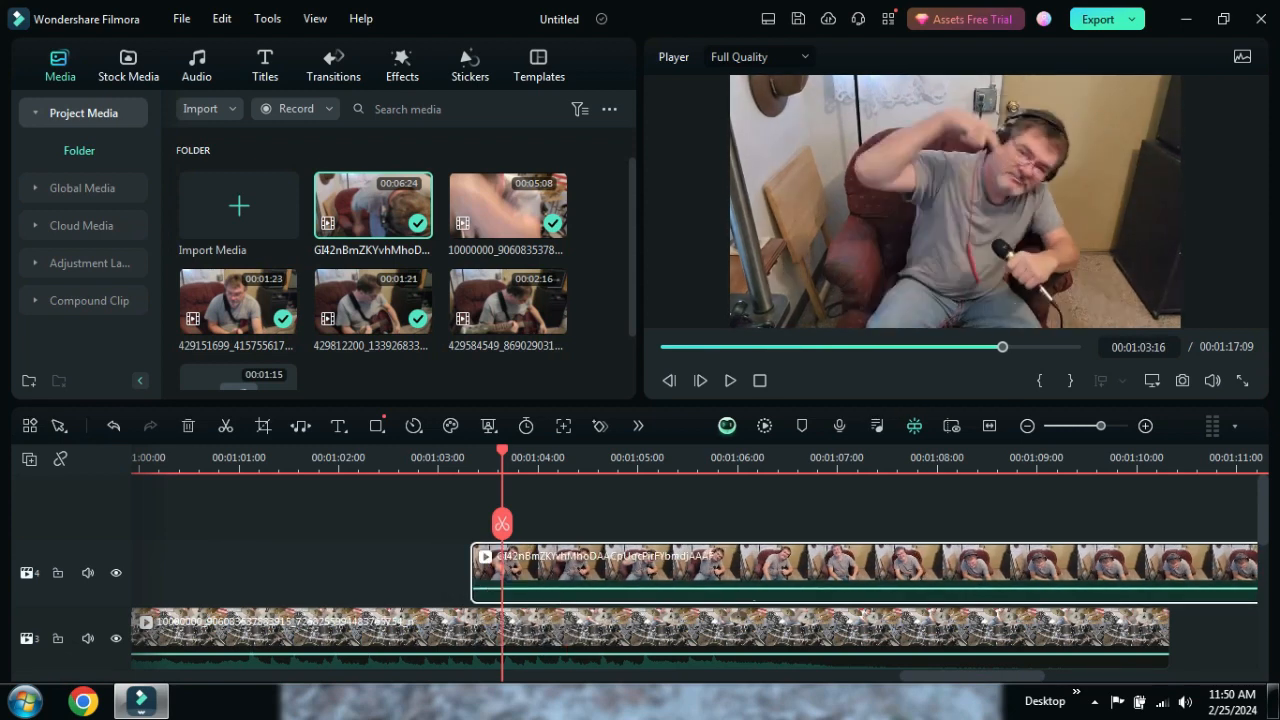
- Replay the gap from 00:00:57:07 and trim the start of the singer clip further to about 00:01:05:03
{"action": "key", "text": "ctrl+minus"}
{"action": "key", "text": "ctrl+minus"}
{"action": "key", "text": "ctrl+minus"}
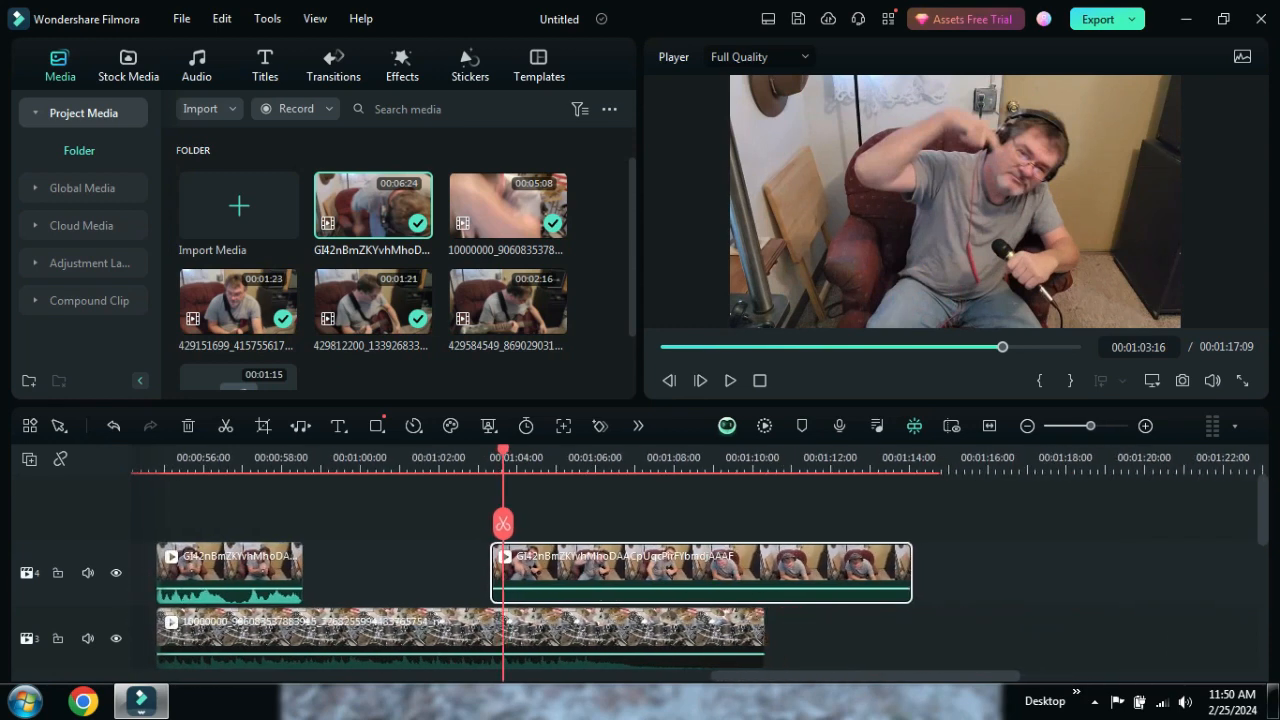
{"action": "left_click", "coordinate": [254, 459]}
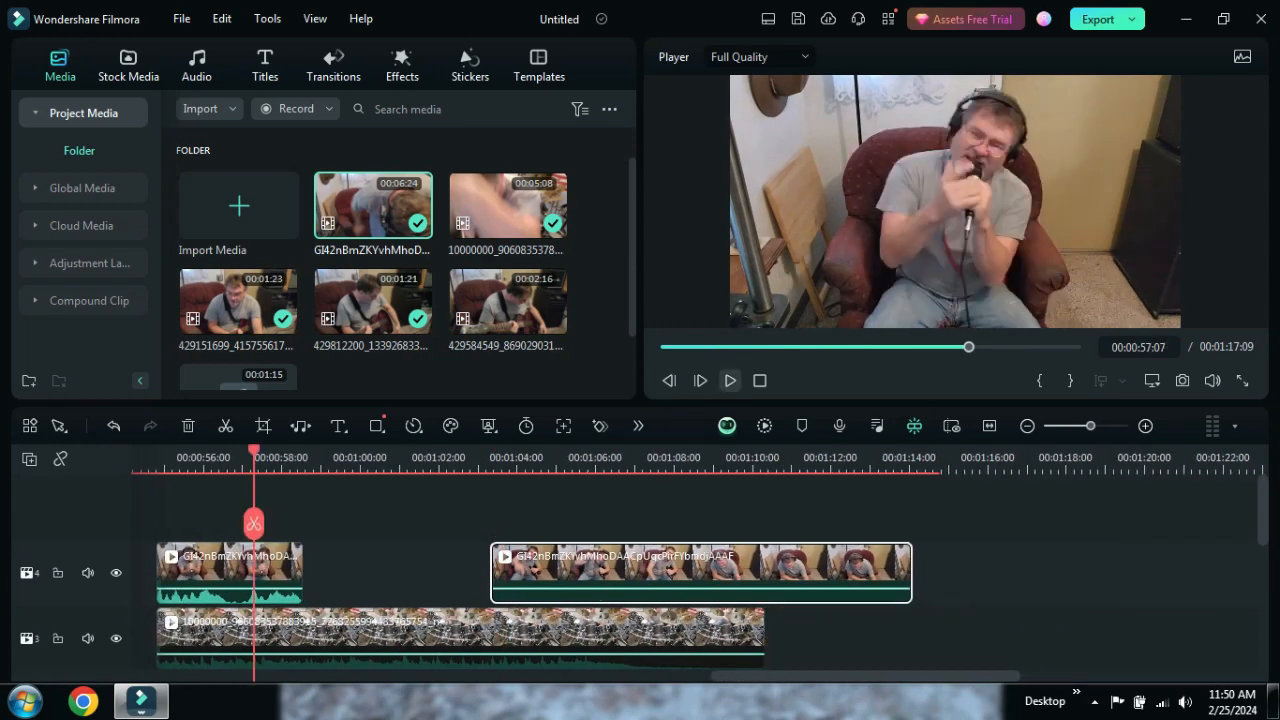
{"action": "left_click", "coordinate": [730, 380]}
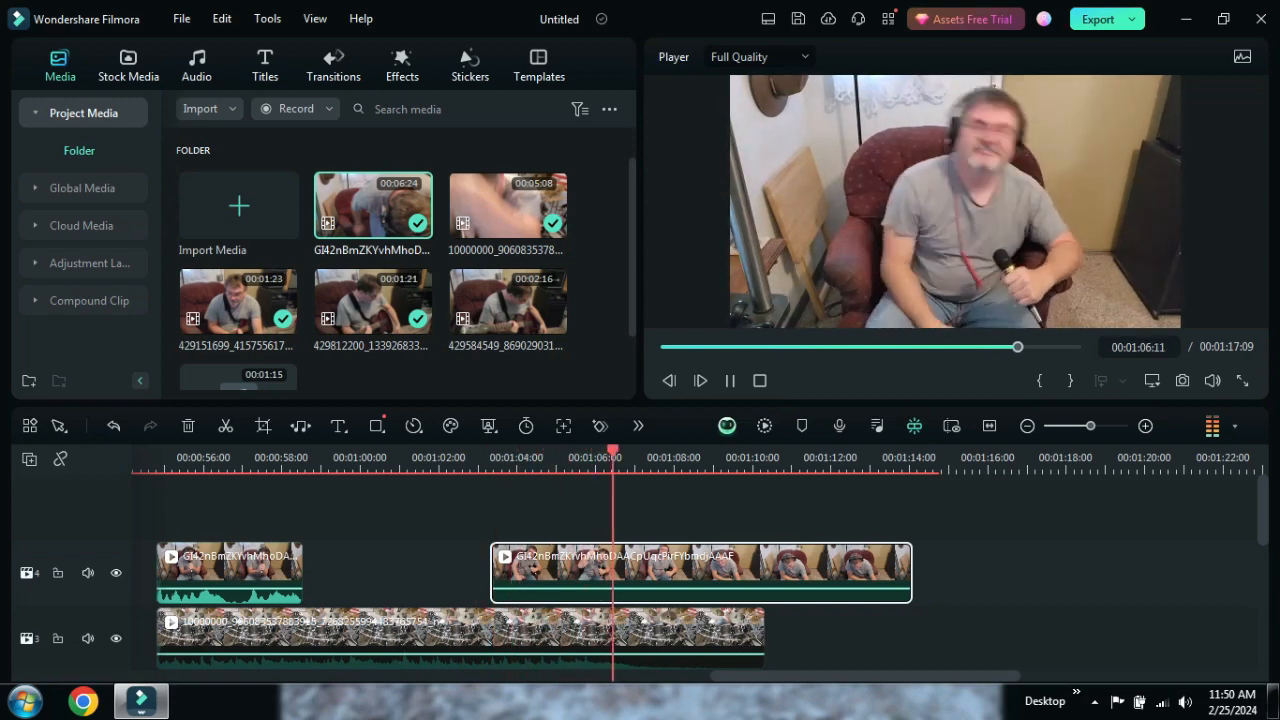
{"action": "left_click_drag", "start_coordinate": [493, 573], "coordinate": [562, 573]}
- Play the cut from 00:01:04:15, then try moving the last singer clip to start at about 00:01:09:01
{"action": "left_click", "coordinate": [541, 464]}
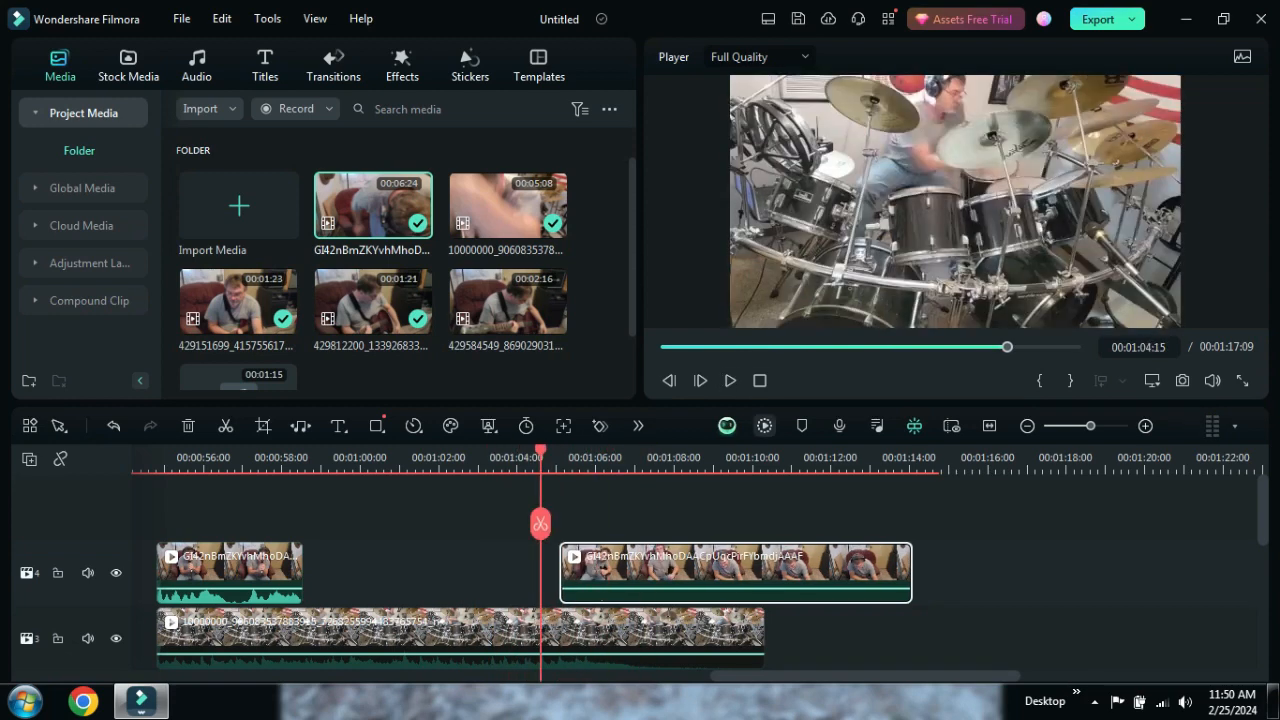
{"action": "left_click", "coordinate": [730, 381]}
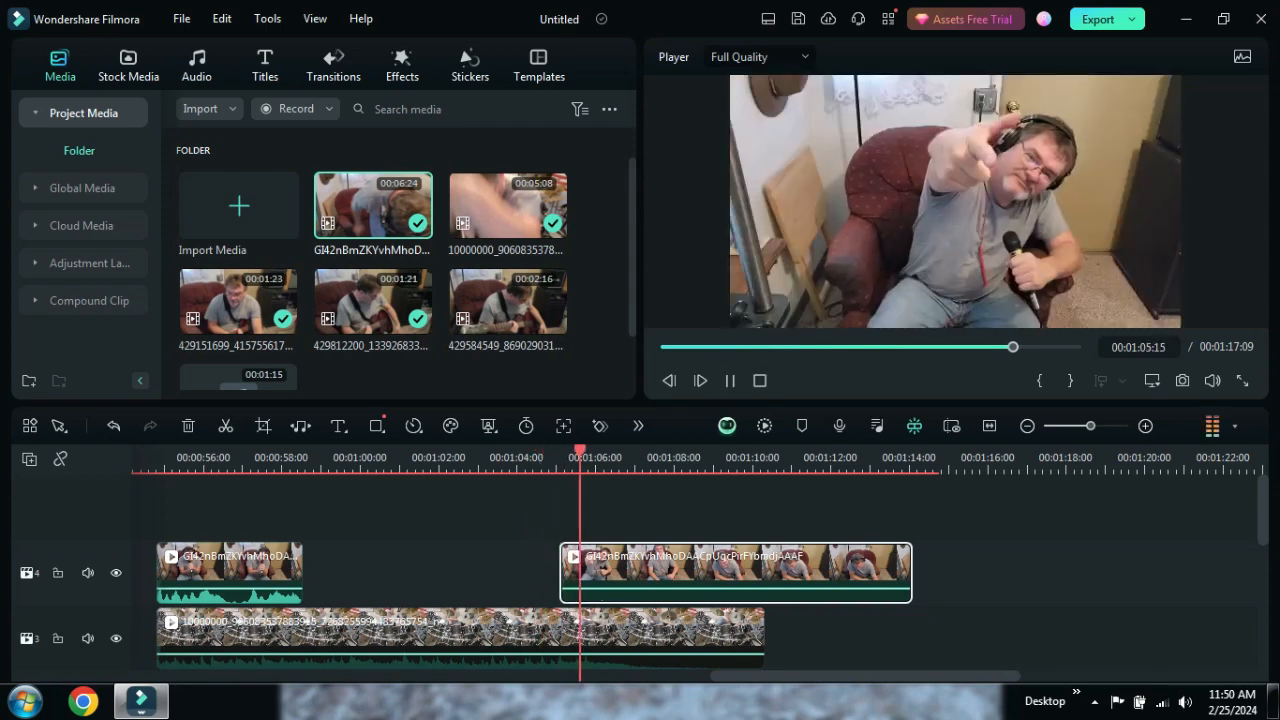
{"action": "left_click", "coordinate": [730, 381]}
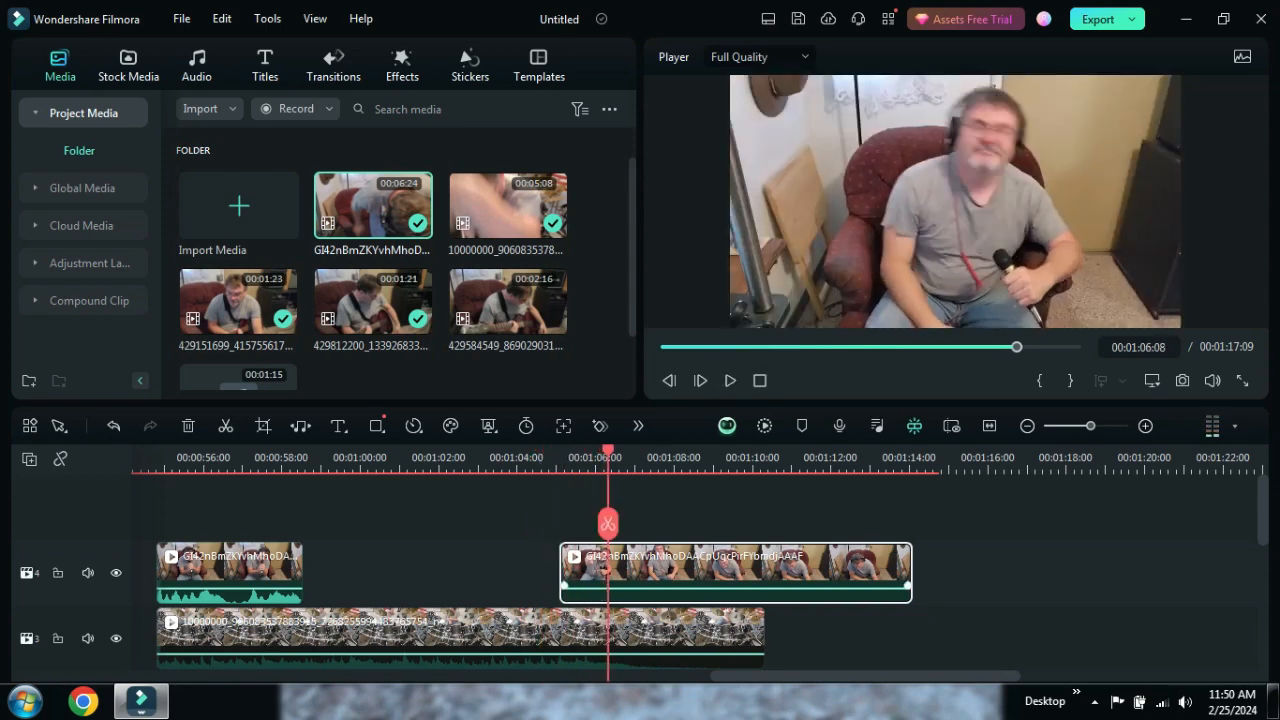
{"action": "left_click_drag", "start_coordinate": [728, 578], "coordinate": [884, 578]}
- Play the drum section to find the singer's cue and move the last singer clip to start at 00:01:06:12
{"action": "left_click", "coordinate": [233, 459]}
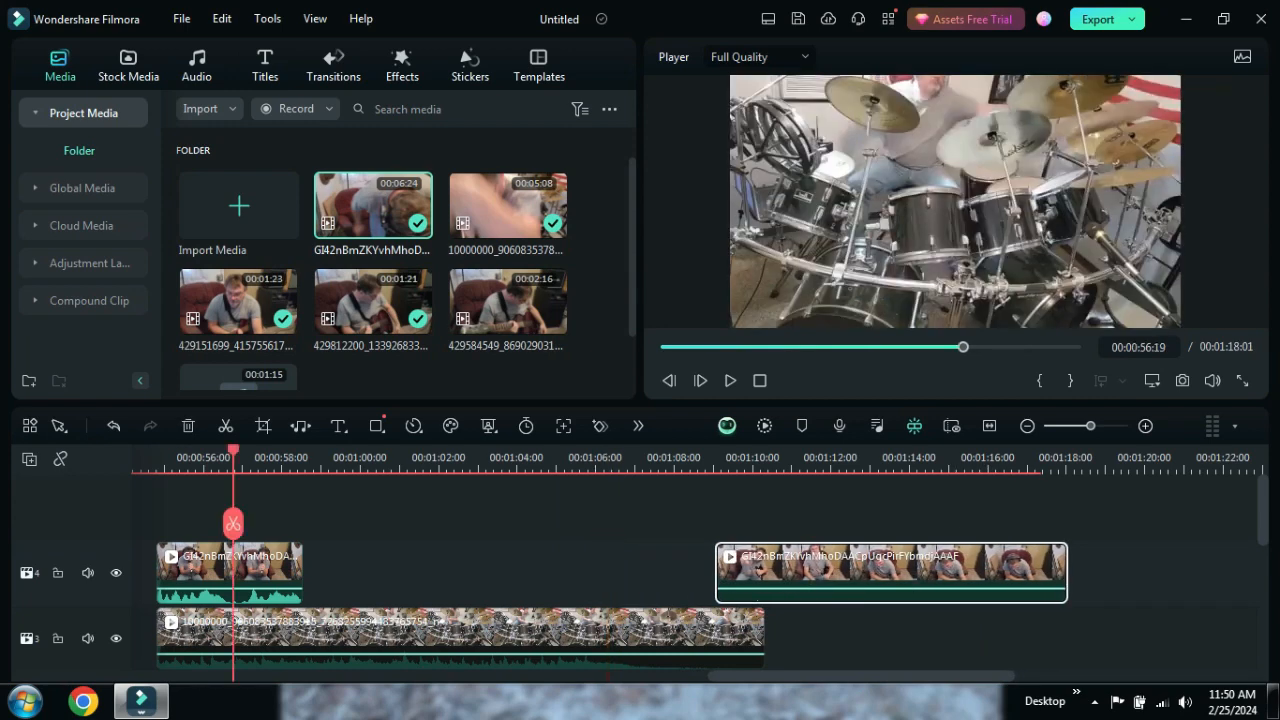
{"action": "key", "text": "space"}
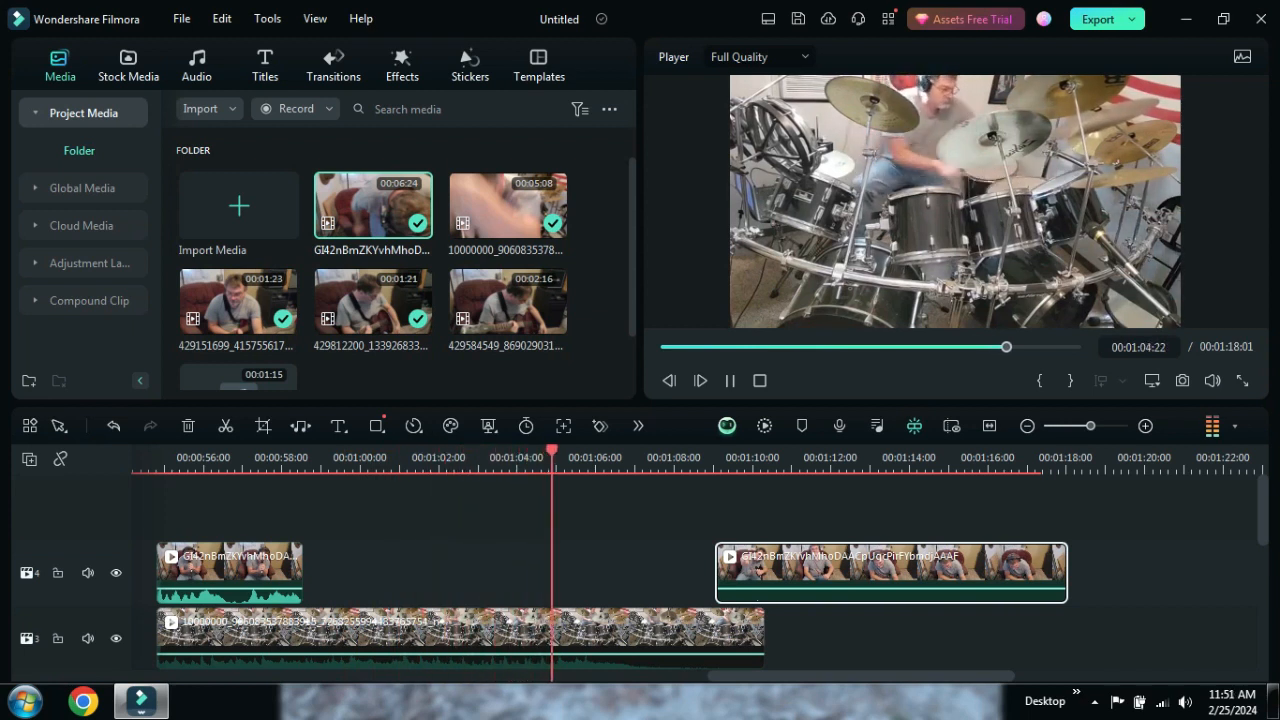
{"action": "key", "text": "space"}
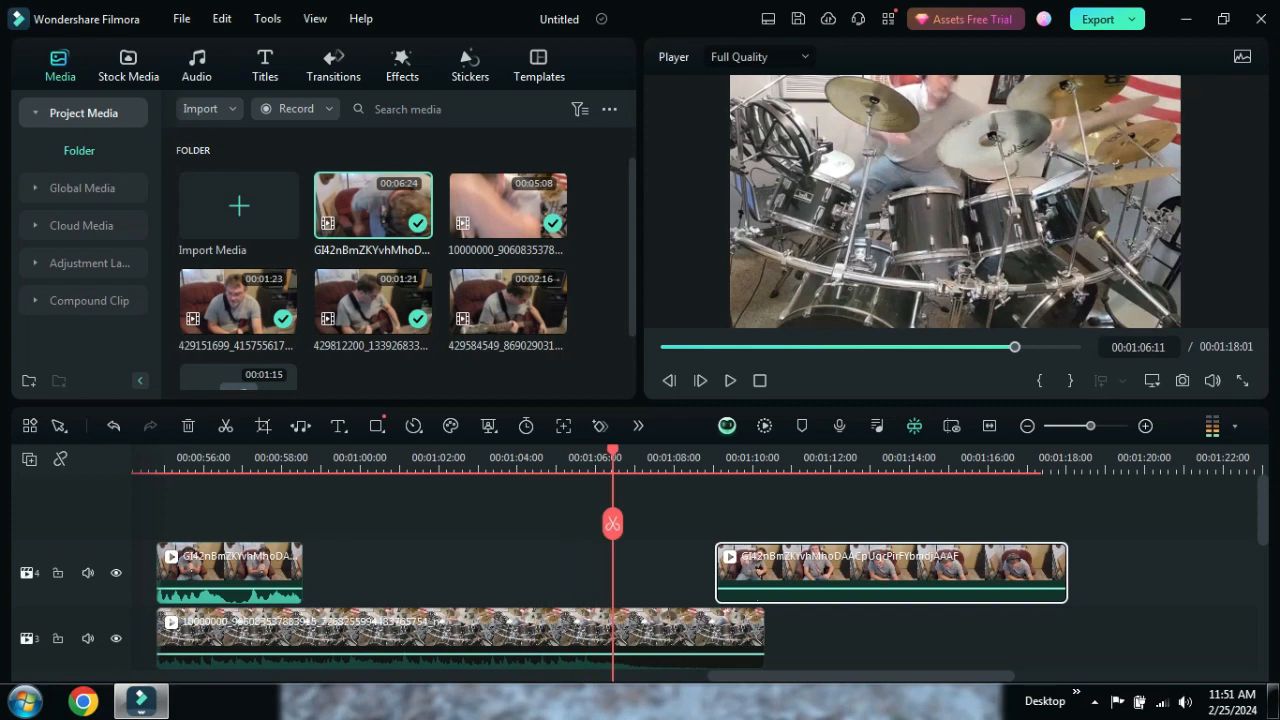
{"action": "key", "text": "space"}
{"action": "key", "text": "space"}
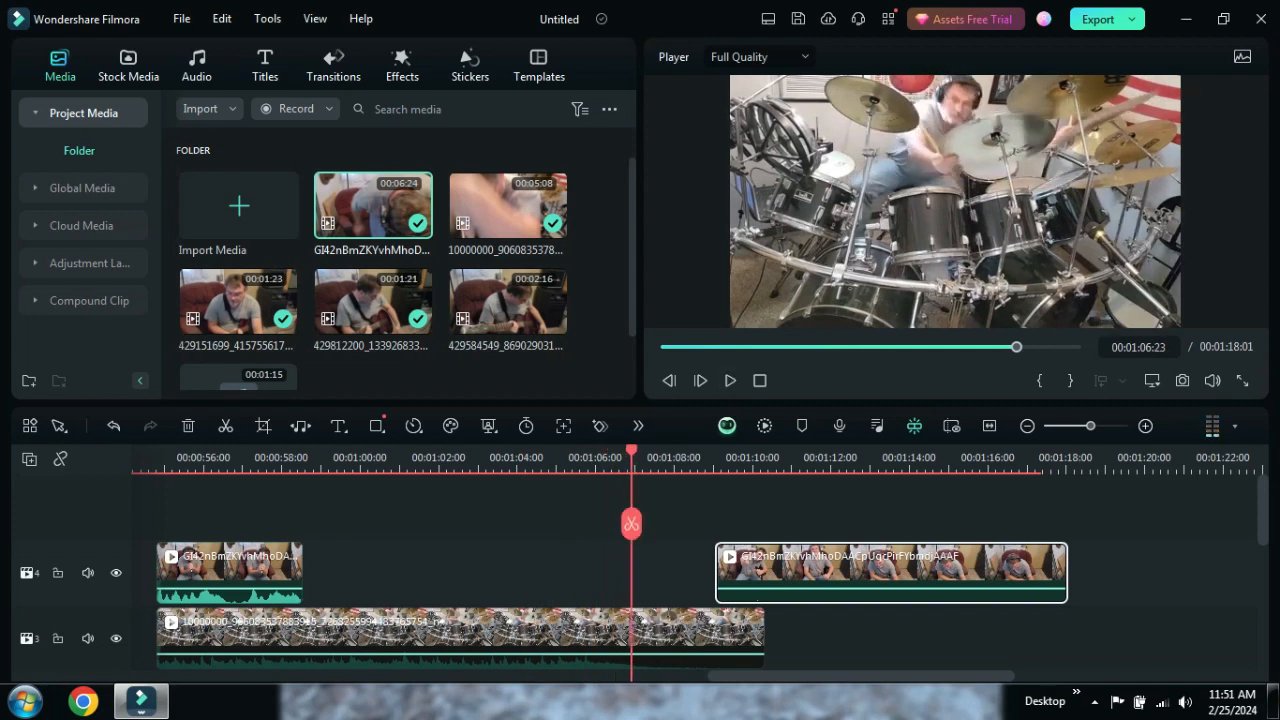
{"action": "left_click", "coordinate": [557, 459]}
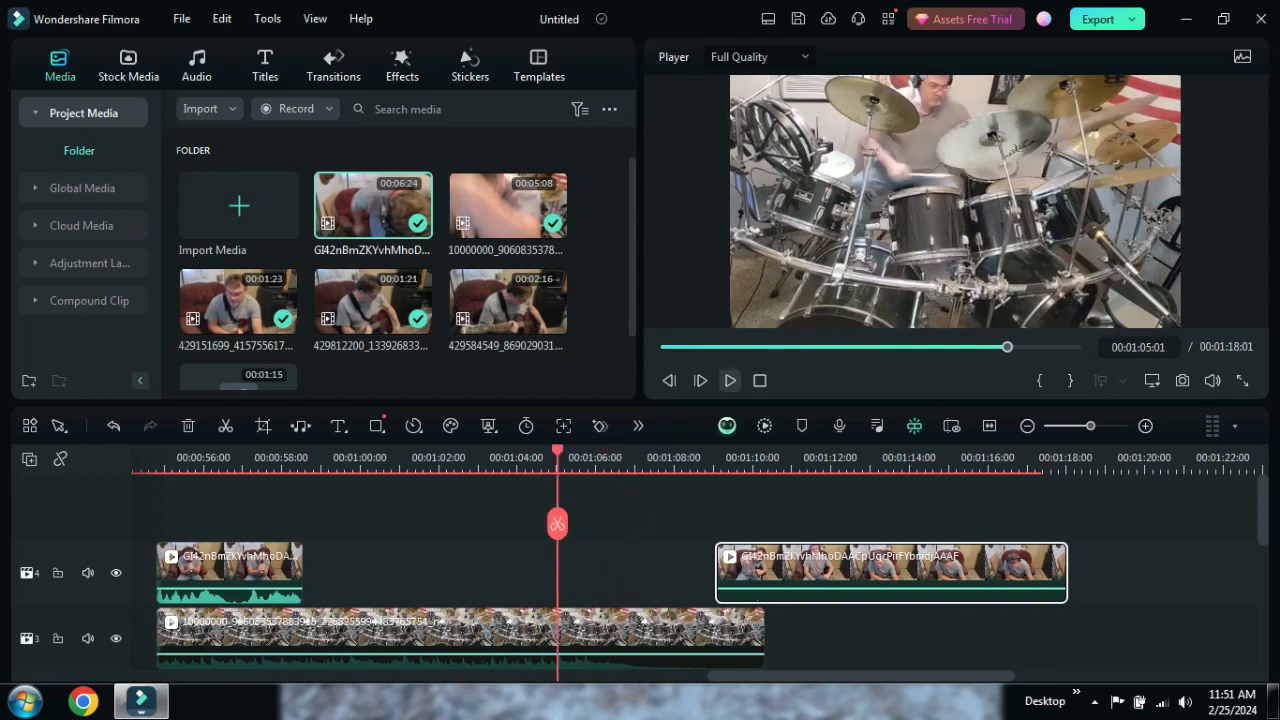
{"action": "left_click", "coordinate": [730, 380]}
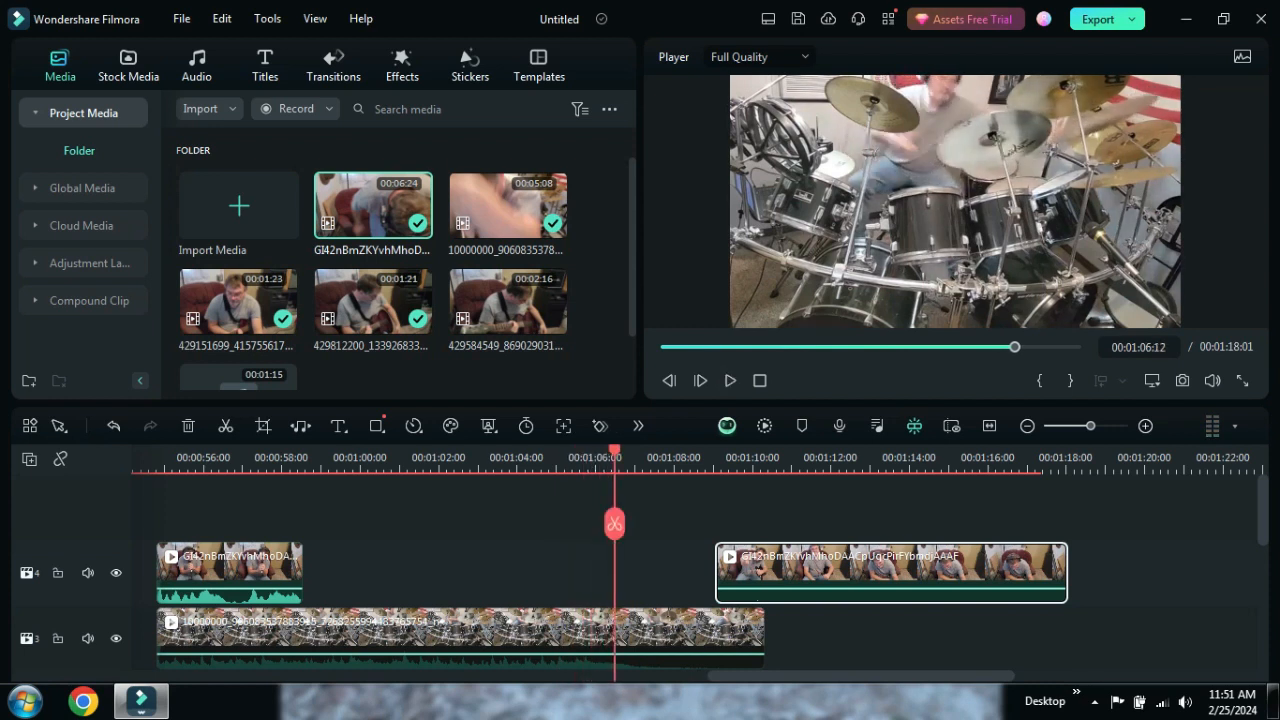
{"action": "left_click_drag", "start_coordinate": [889, 572], "coordinate": [800, 572]}
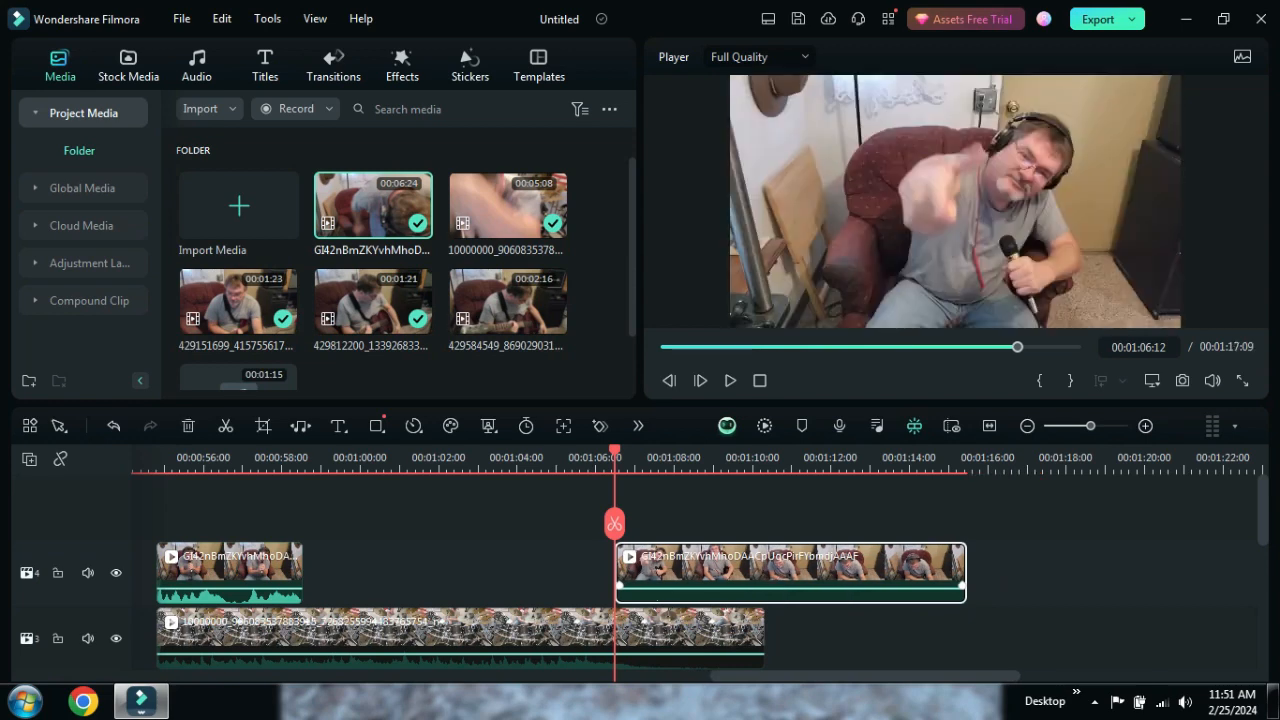
- Replay the cut, extend the last singer clip's start back to about 00:01:05:20 and shift the clip to begin at about 00:01:06:20
{"action": "left_click", "coordinate": [730, 380]}
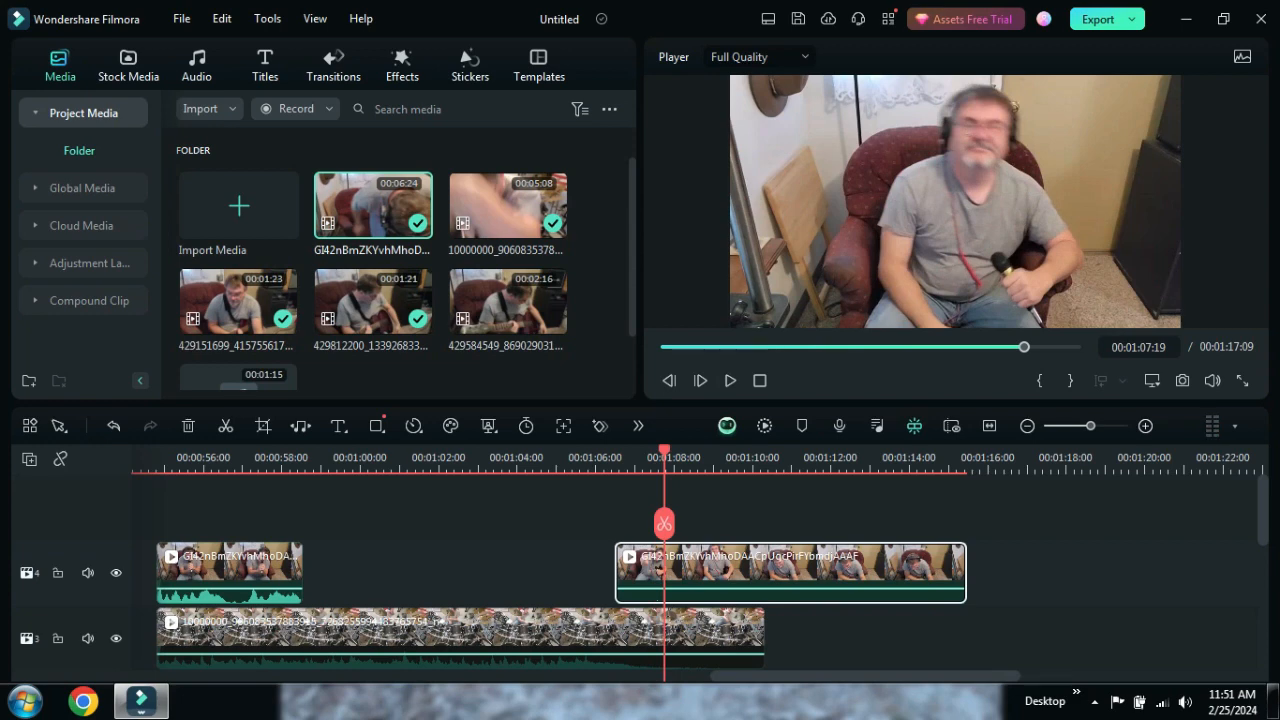
{"action": "left_click", "coordinate": [587, 460]}
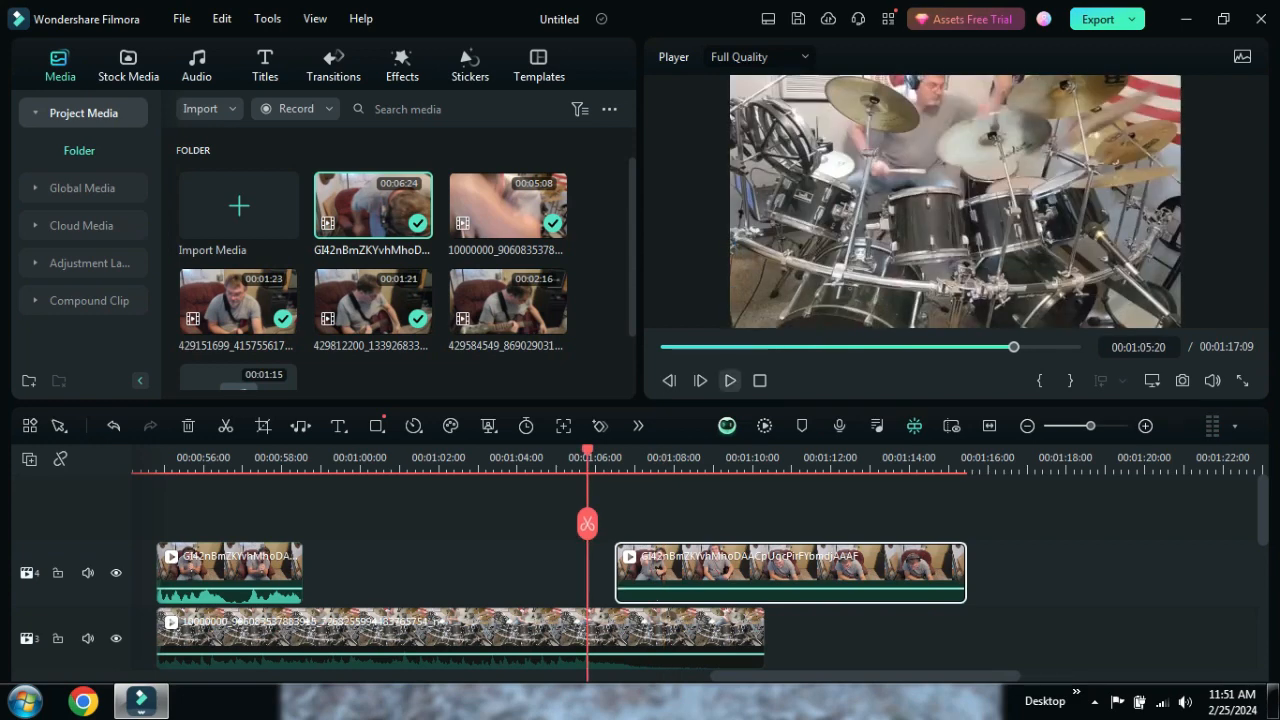
{"action": "key", "text": "space"}
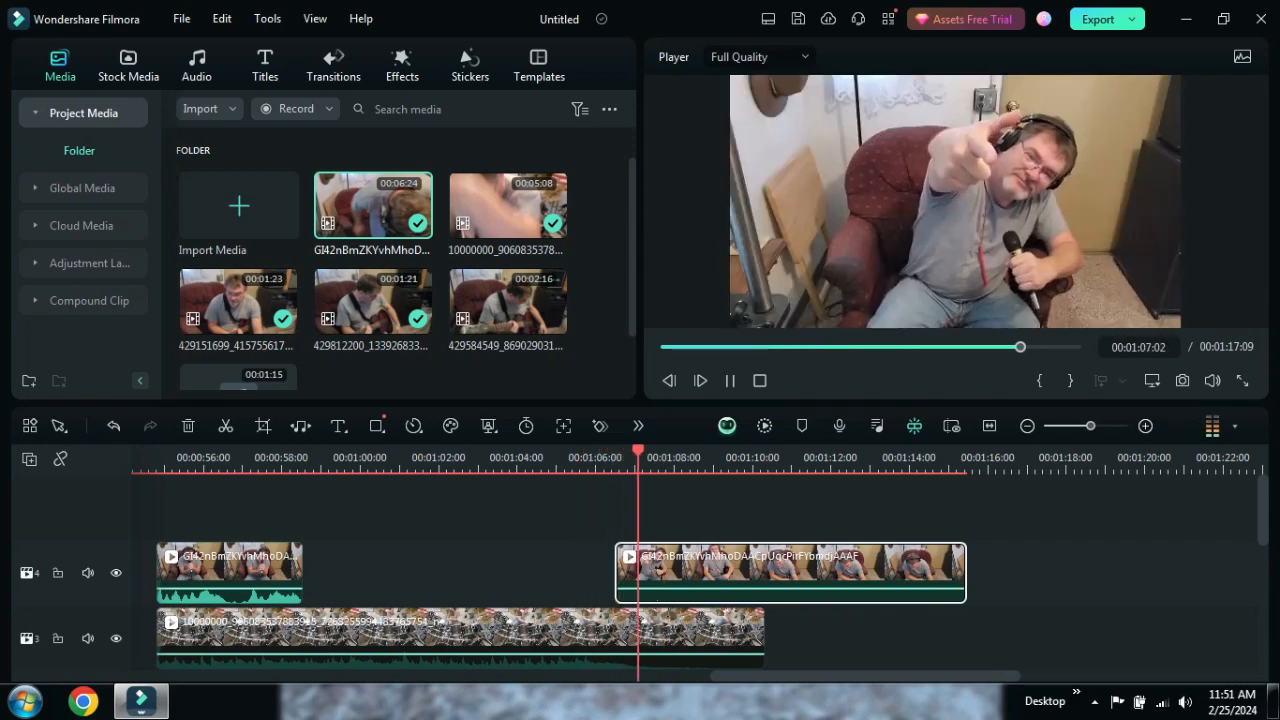
{"action": "key", "text": "space"}
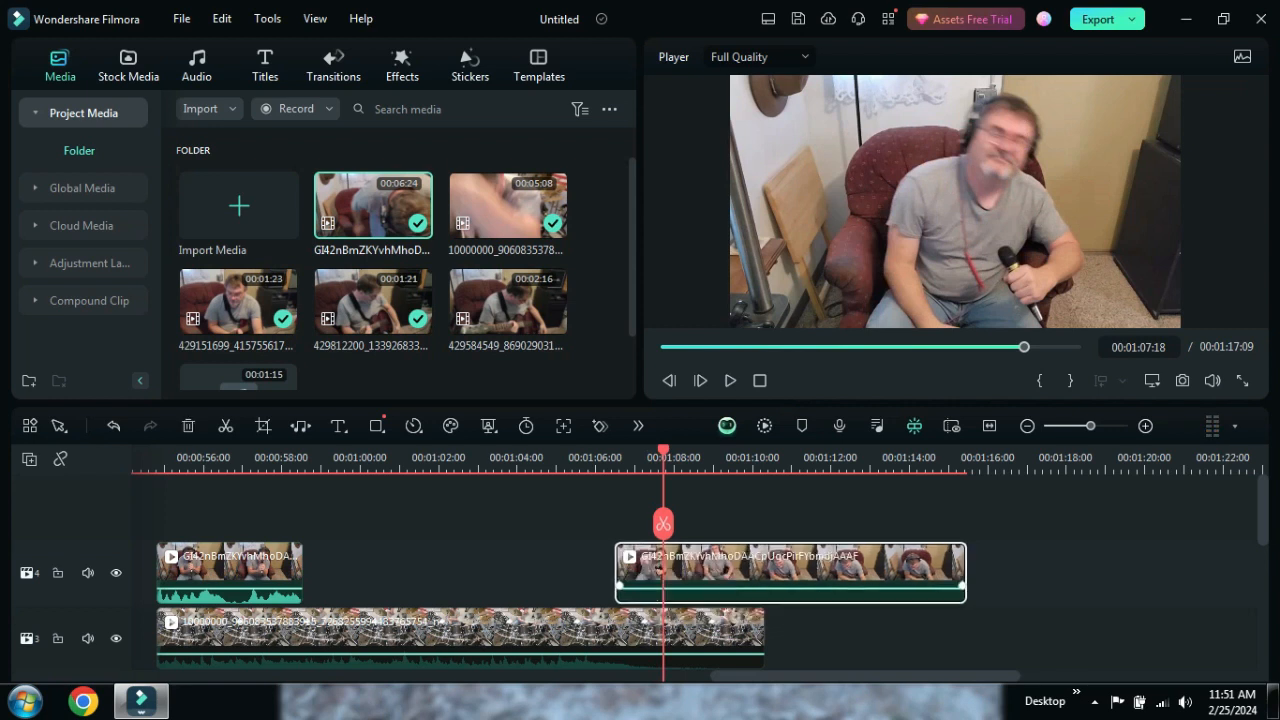
{"action": "left_click_drag", "start_coordinate": [617, 575], "coordinate": [588, 575]}
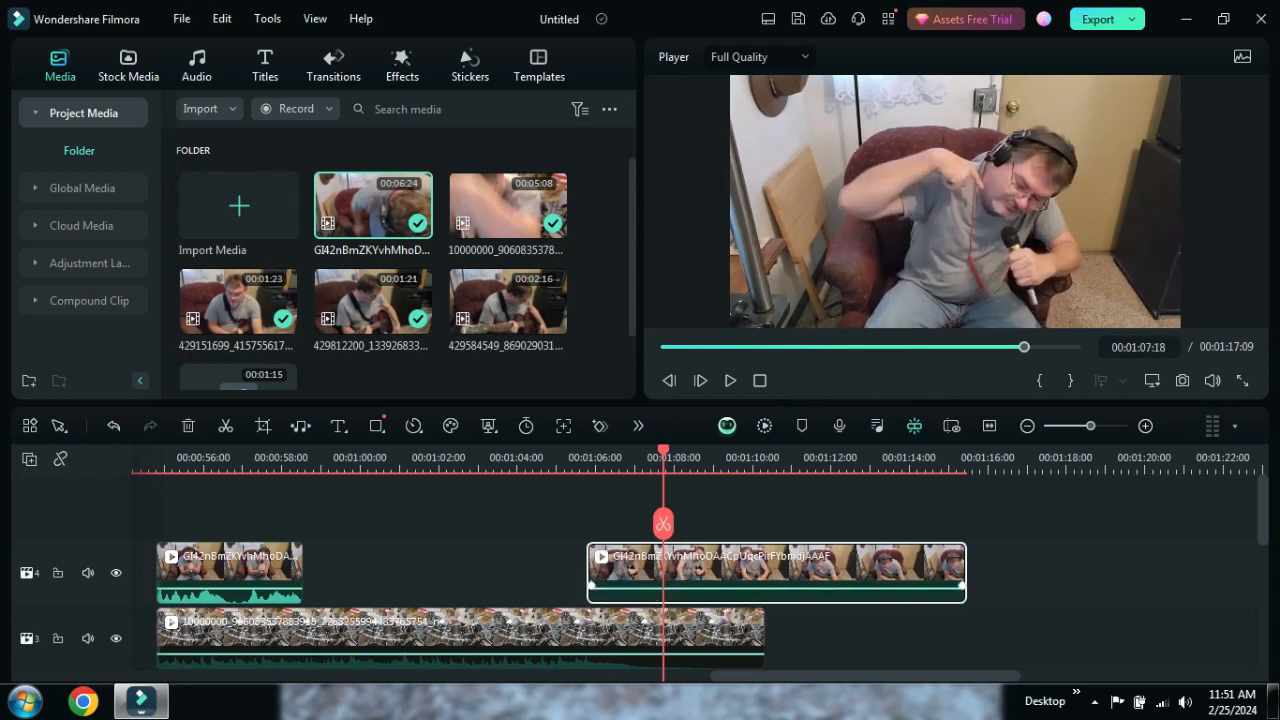
{"action": "left_click_drag", "start_coordinate": [764, 575], "coordinate": [804, 575]}
- Play from 00:01:04:01, split the last singer clip at 00:01:09:05 and delete the part after the split
{"action": "left_click", "coordinate": [519, 460]}
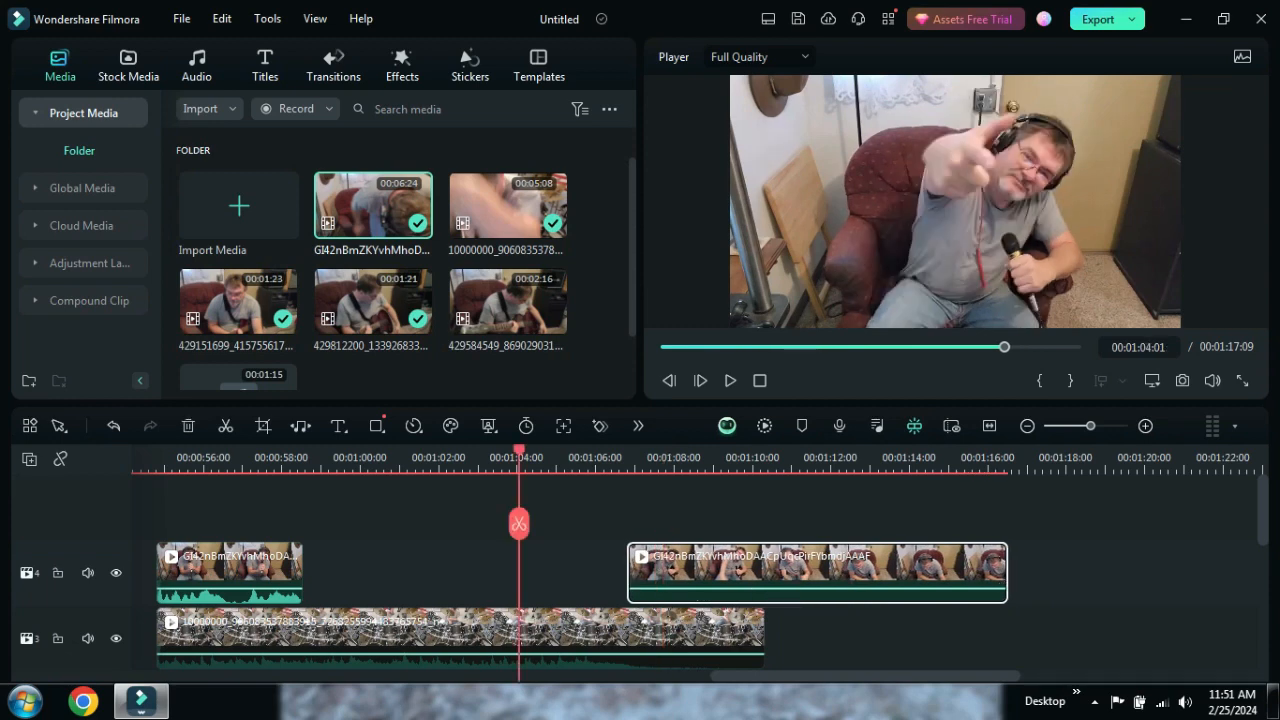
{"action": "key", "text": "space"}
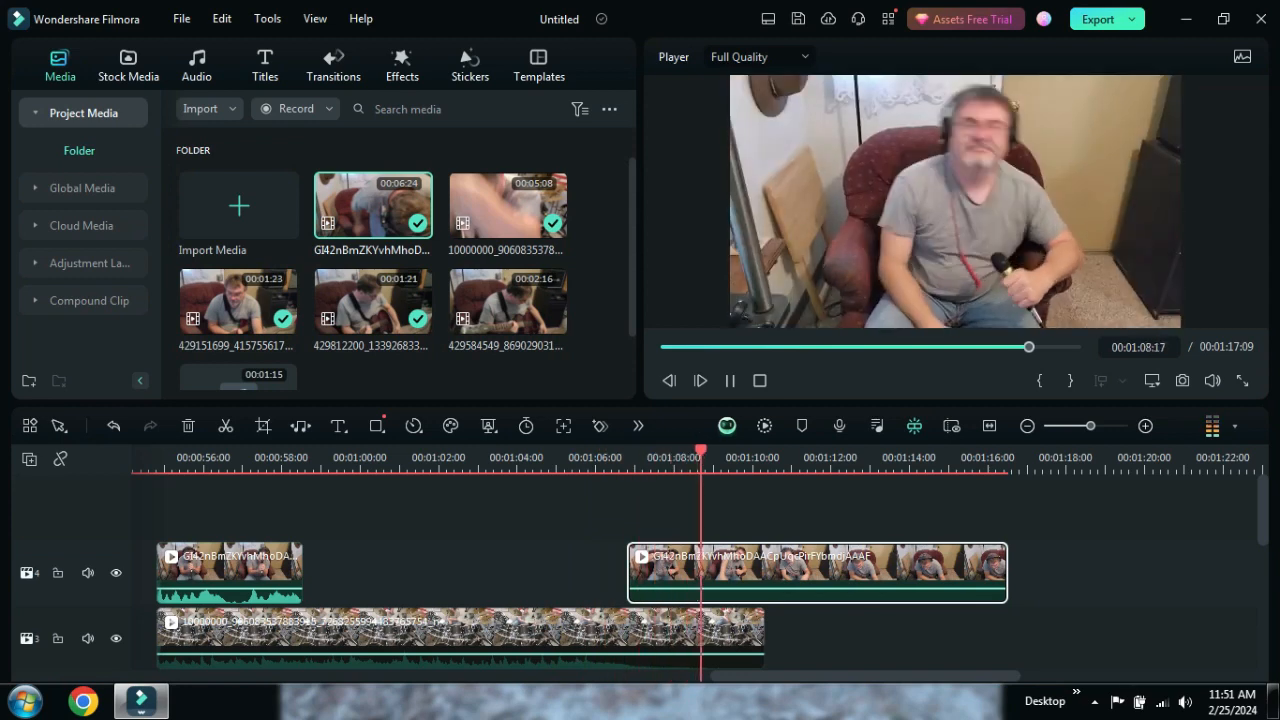
{"action": "key", "text": "space"}
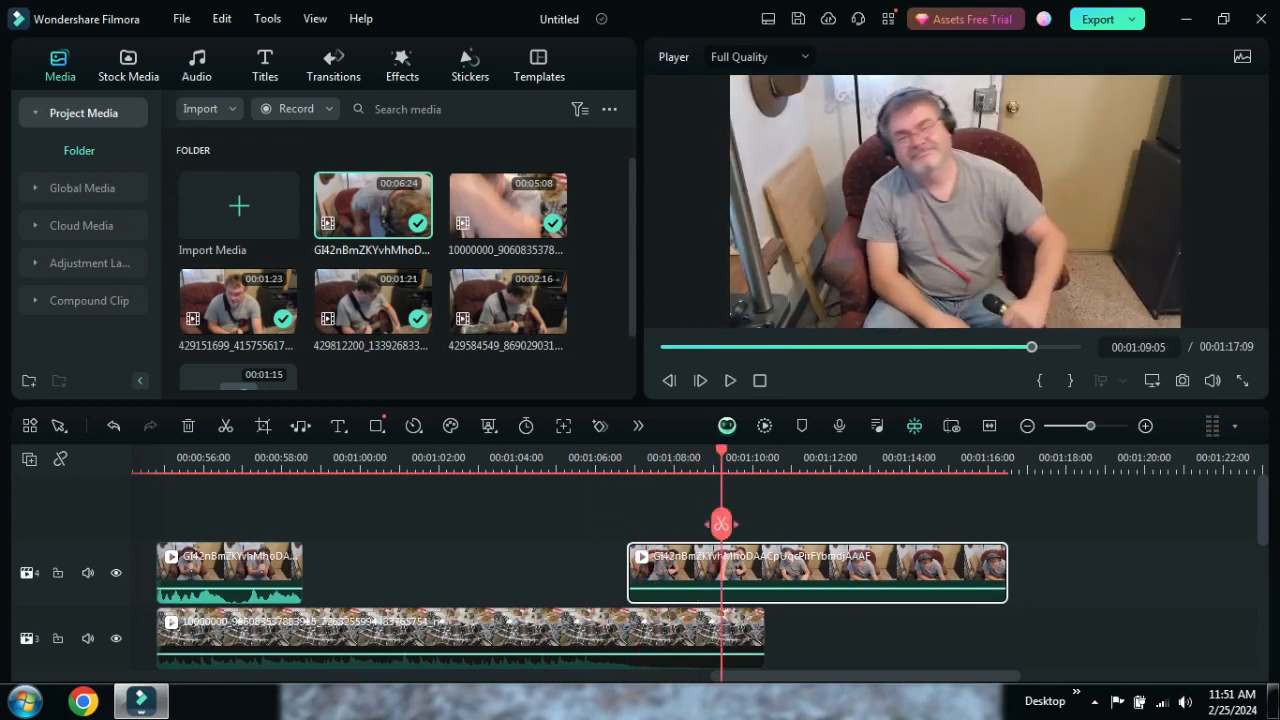
{"action": "left_click", "coordinate": [721, 523]}
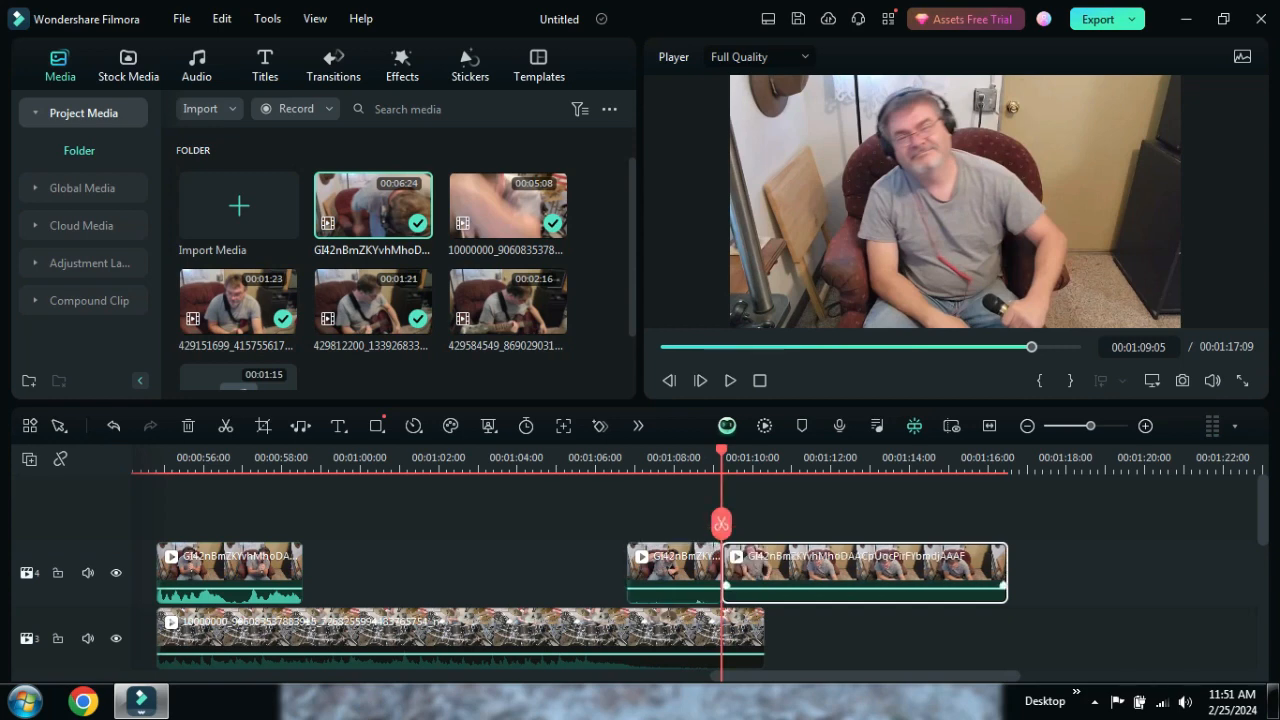
{"action": "right_click", "coordinate": [806, 572]}
{"action": "left_click", "coordinate": [840, 106]}
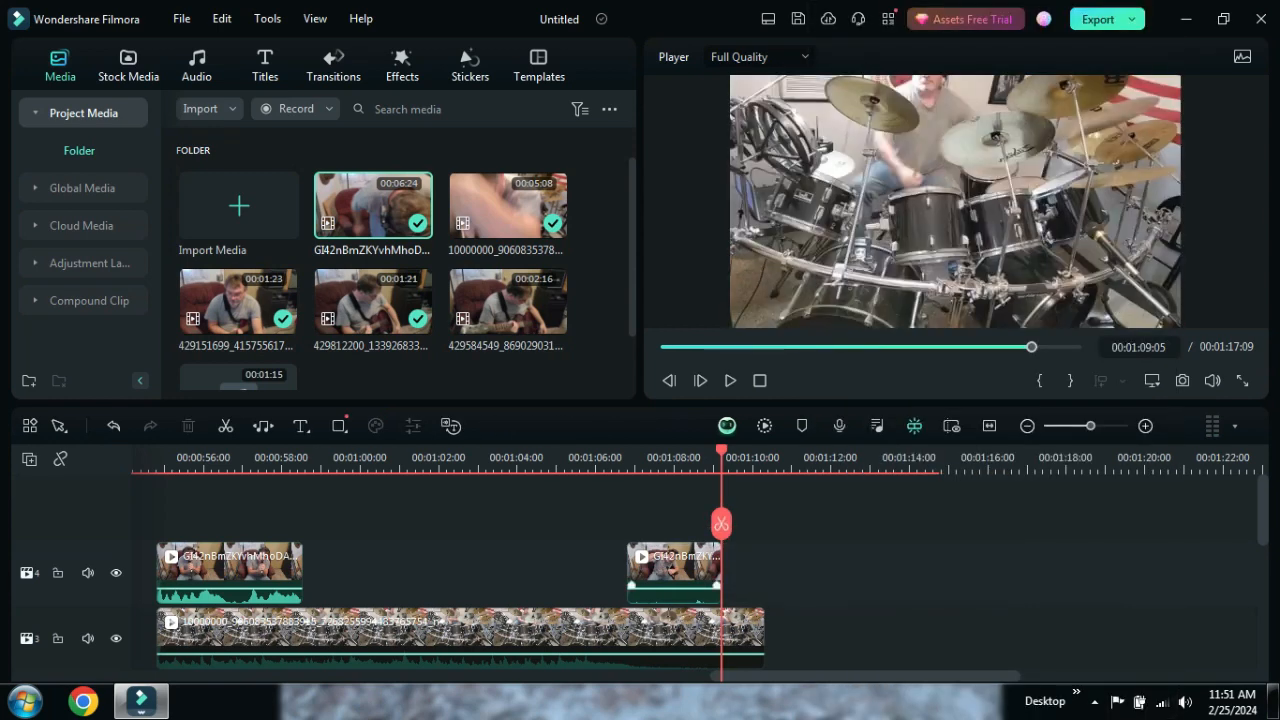
- Play the cut from 00:01:05:23 and move the short singer clip to start at 00:01:06:16
{"action": "left_click", "coordinate": [592, 460]}
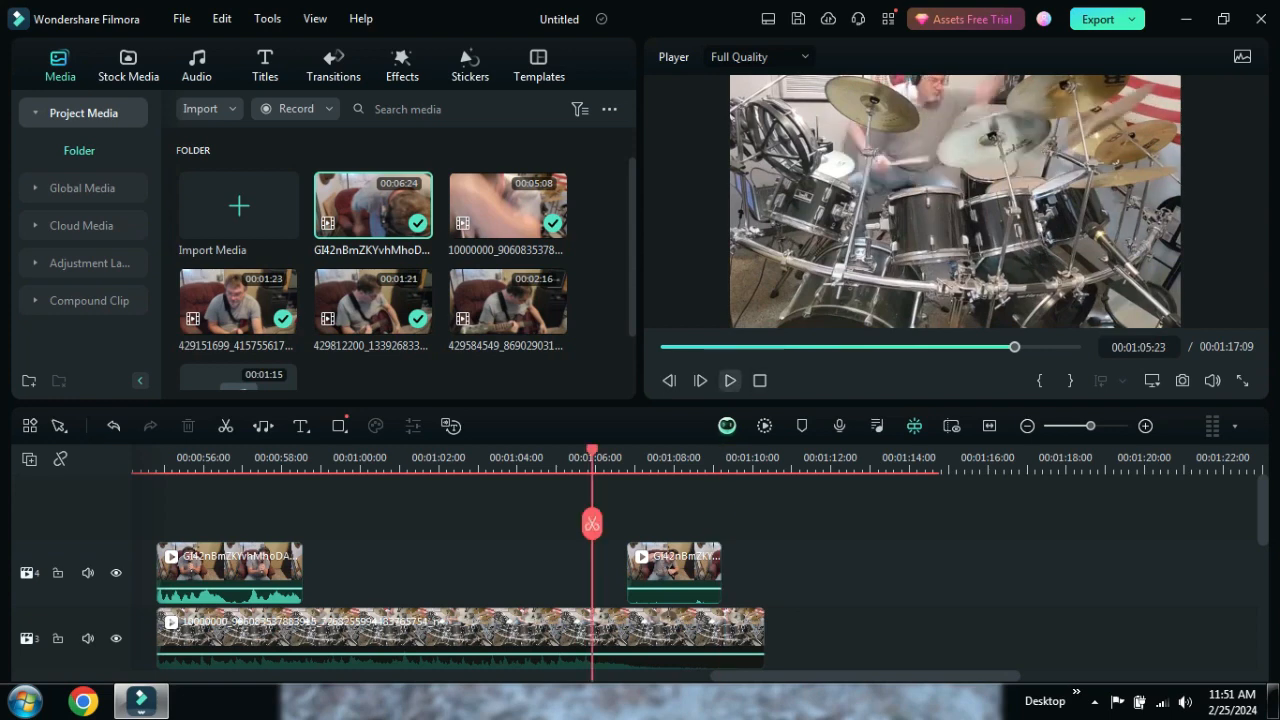
{"action": "left_click", "coordinate": [730, 380]}
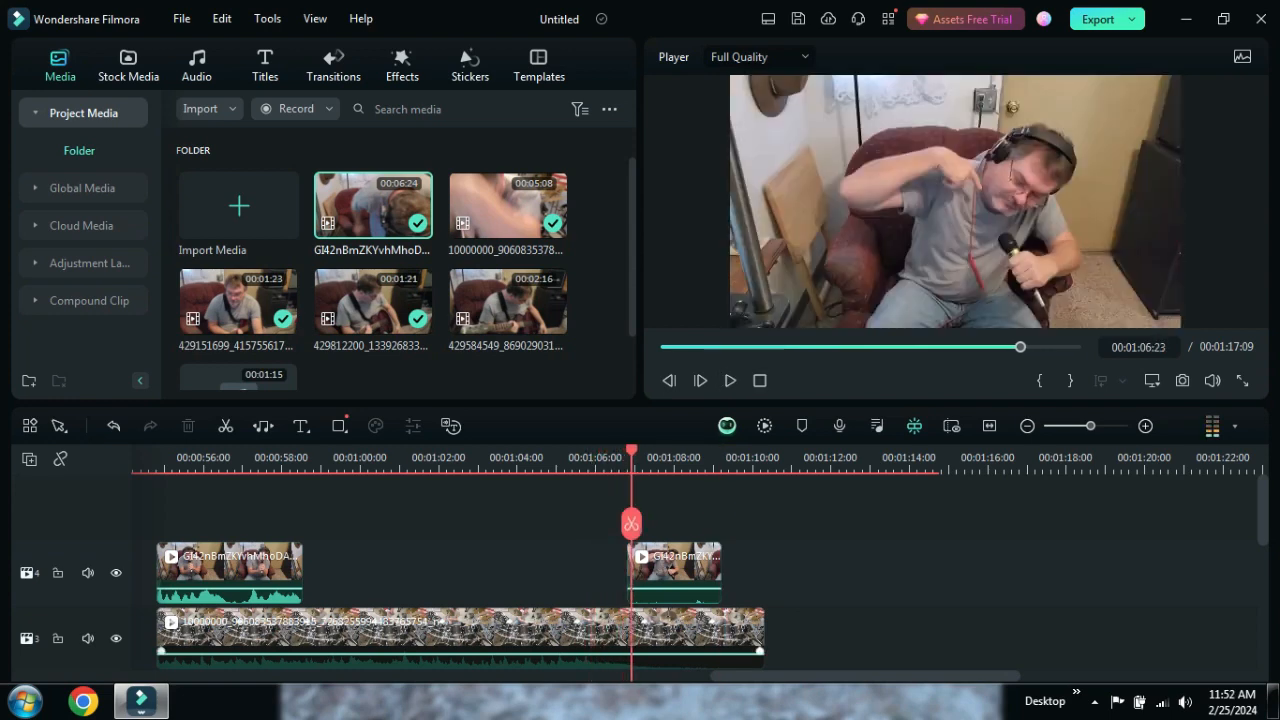
{"action": "left_click", "coordinate": [621, 460]}
{"action": "scroll", "coordinate": [640, 560], "scroll_direction": "up", "scroll_amount": 2}
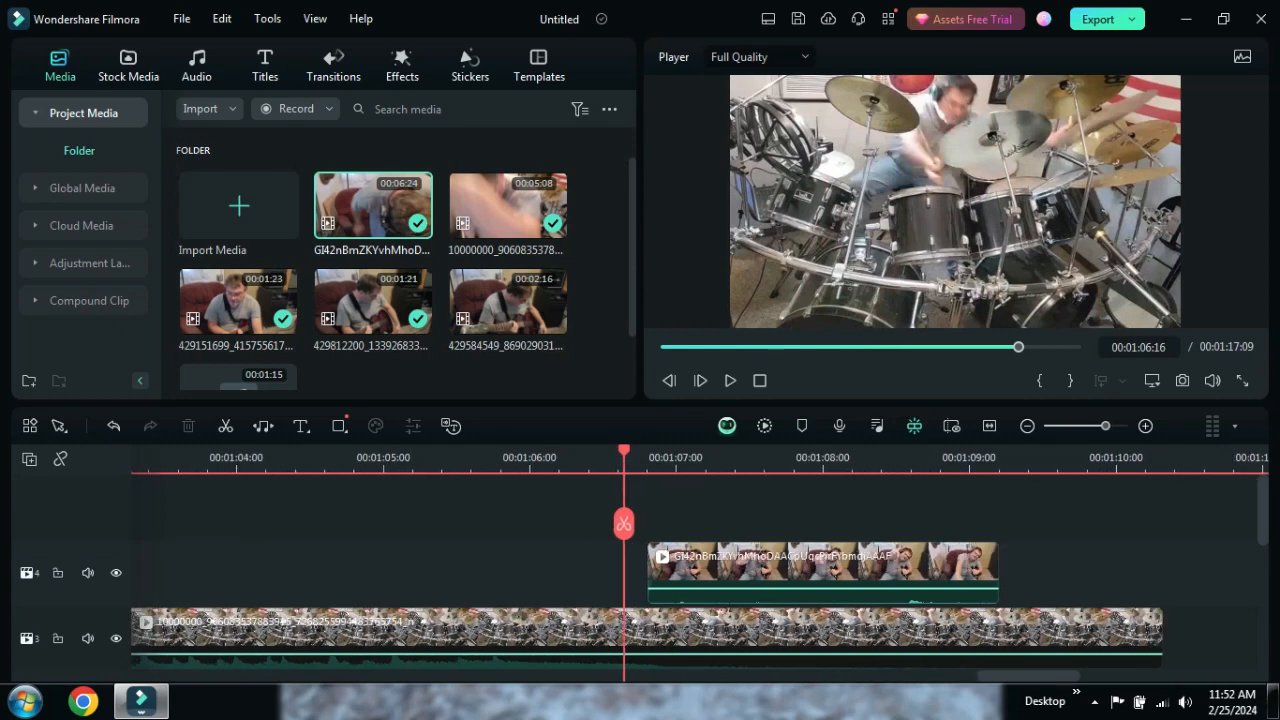
{"action": "left_click_drag", "start_coordinate": [822, 556], "coordinate": [800, 556]}
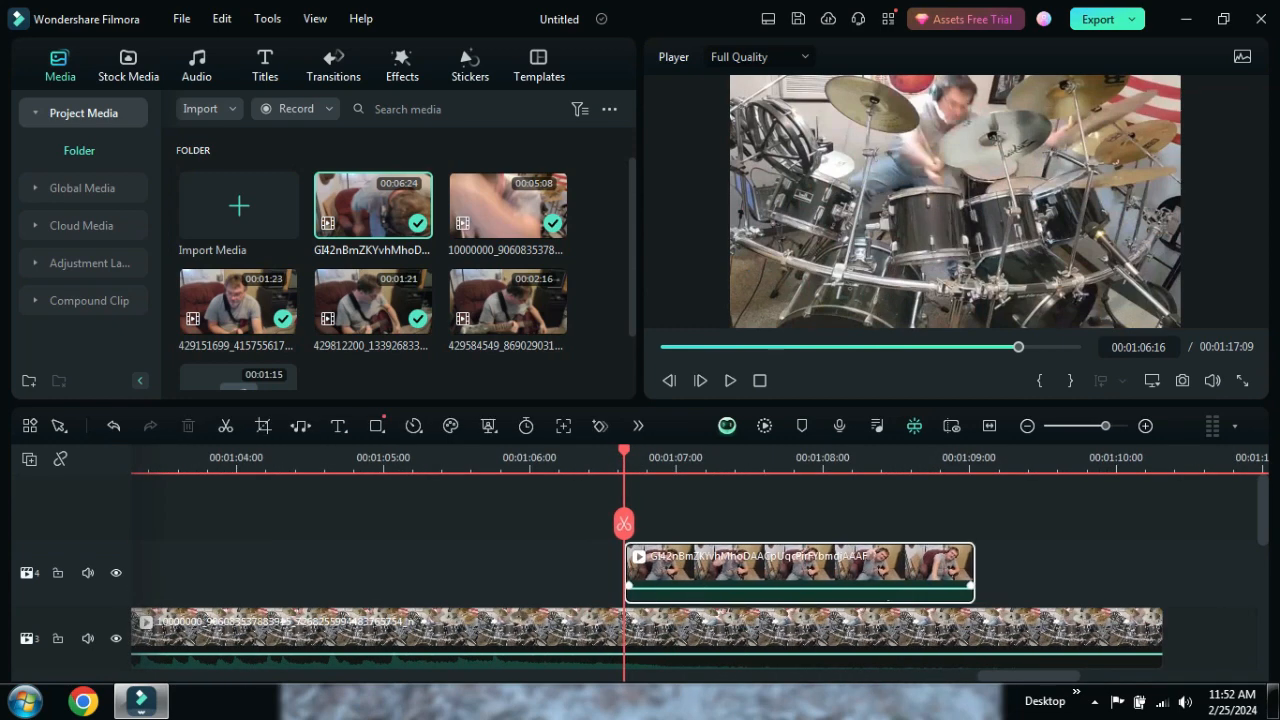
- Play from 00:01:05:18 and replay the switch from drums to singer to check the short clip's timing
{"action": "left_click", "coordinate": [489, 460]}
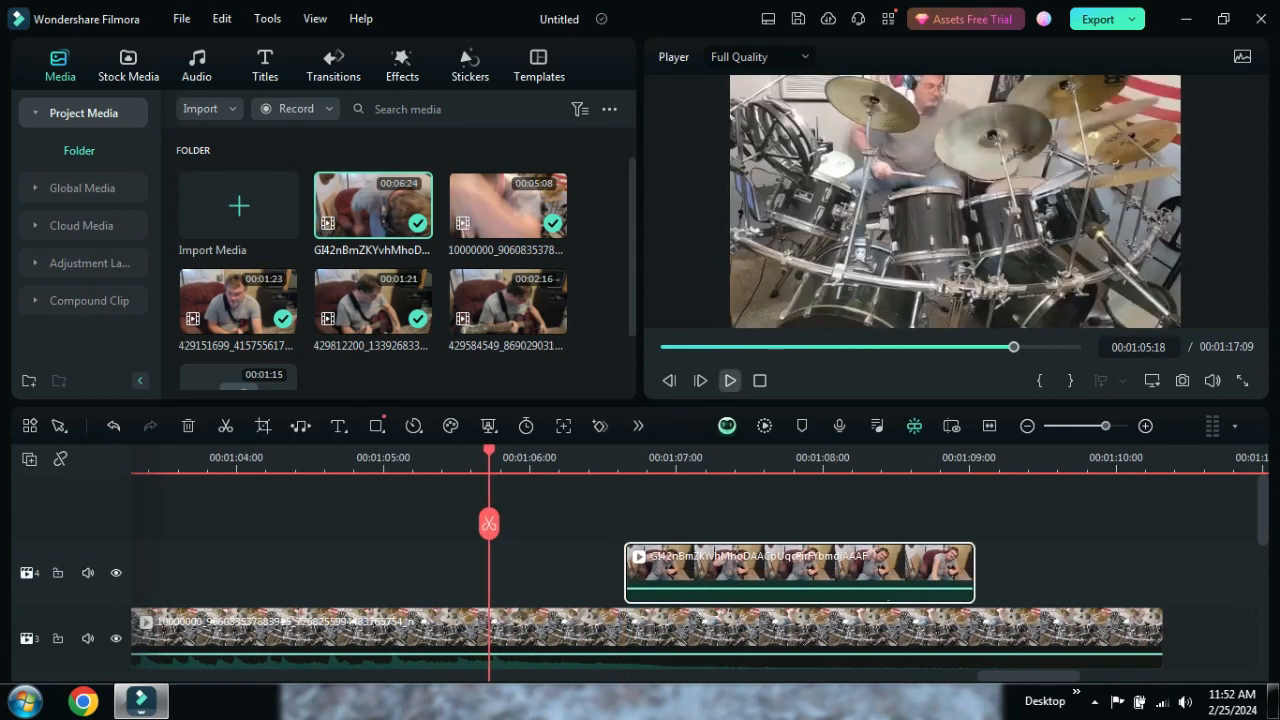
{"action": "key", "text": "space"}
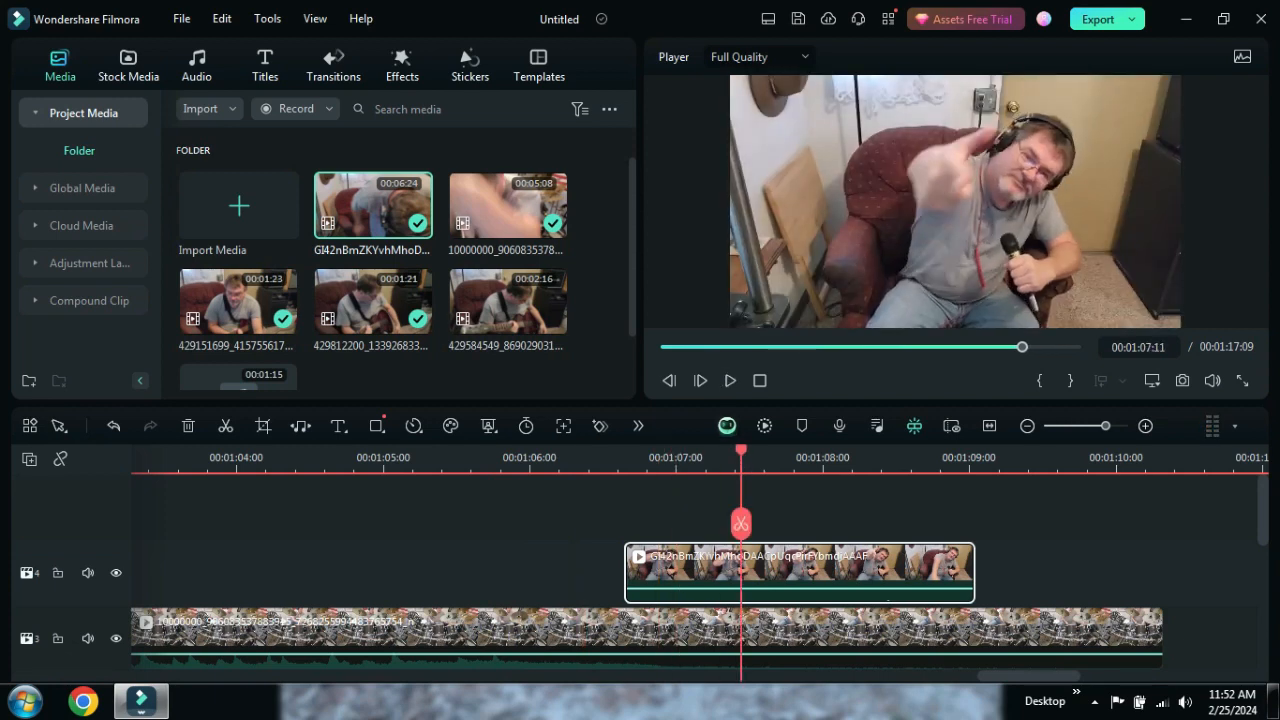
{"action": "left_click_drag", "start_coordinate": [741, 523], "coordinate": [616, 523]}
{"action": "key", "text": "space"}
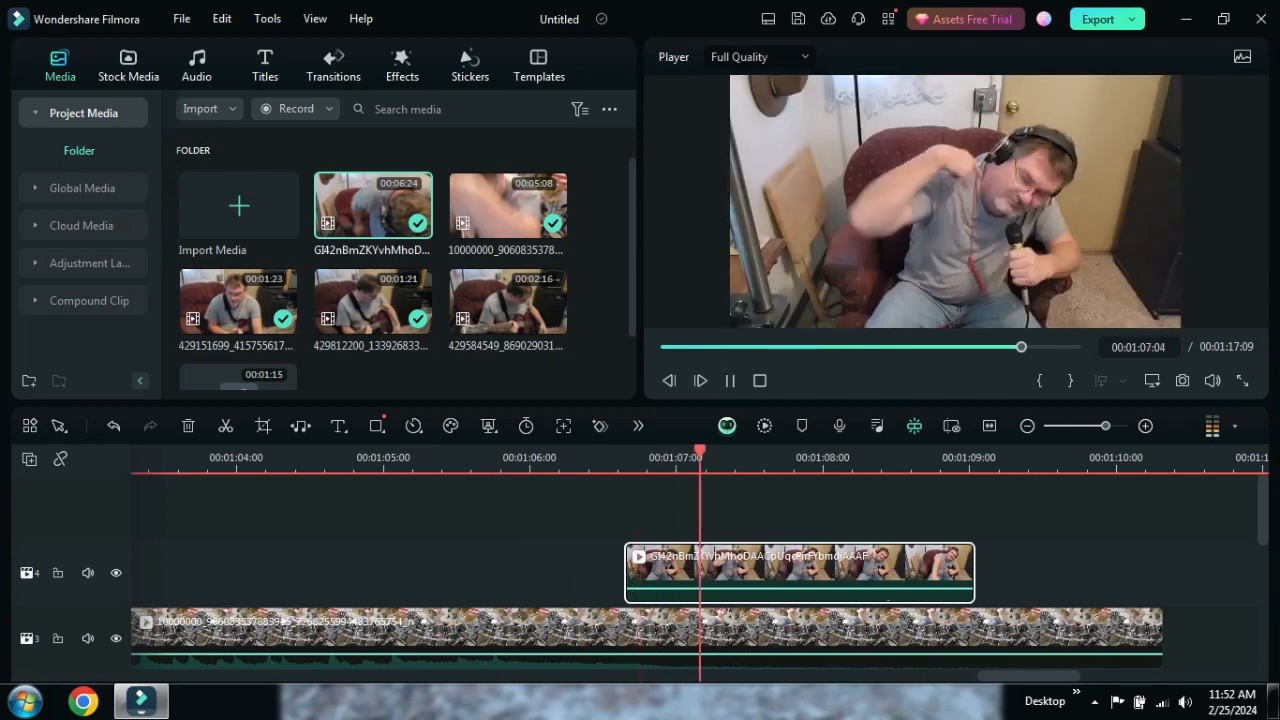
- Trim the short singer clip's start to about 00:01:06:20 and replay the switch from drums to singer
{"action": "key", "text": "space"}
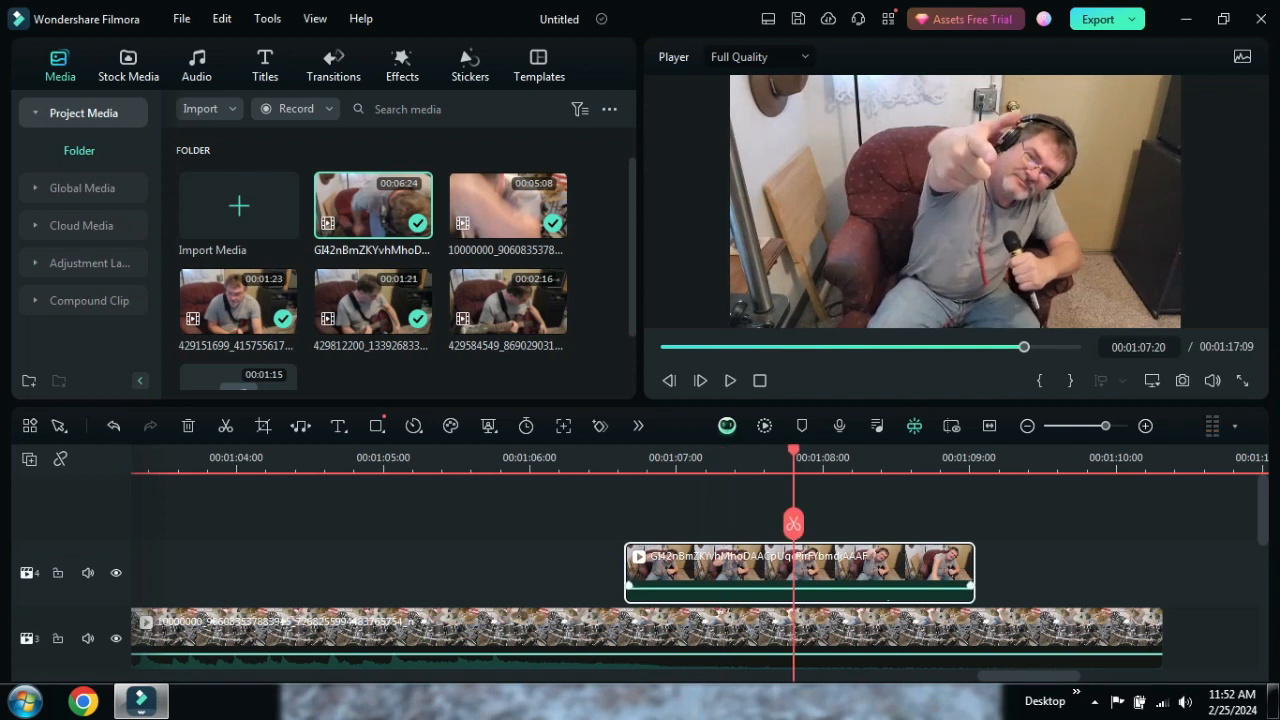
{"action": "left_click_drag", "start_coordinate": [626, 572], "coordinate": [648, 572]}
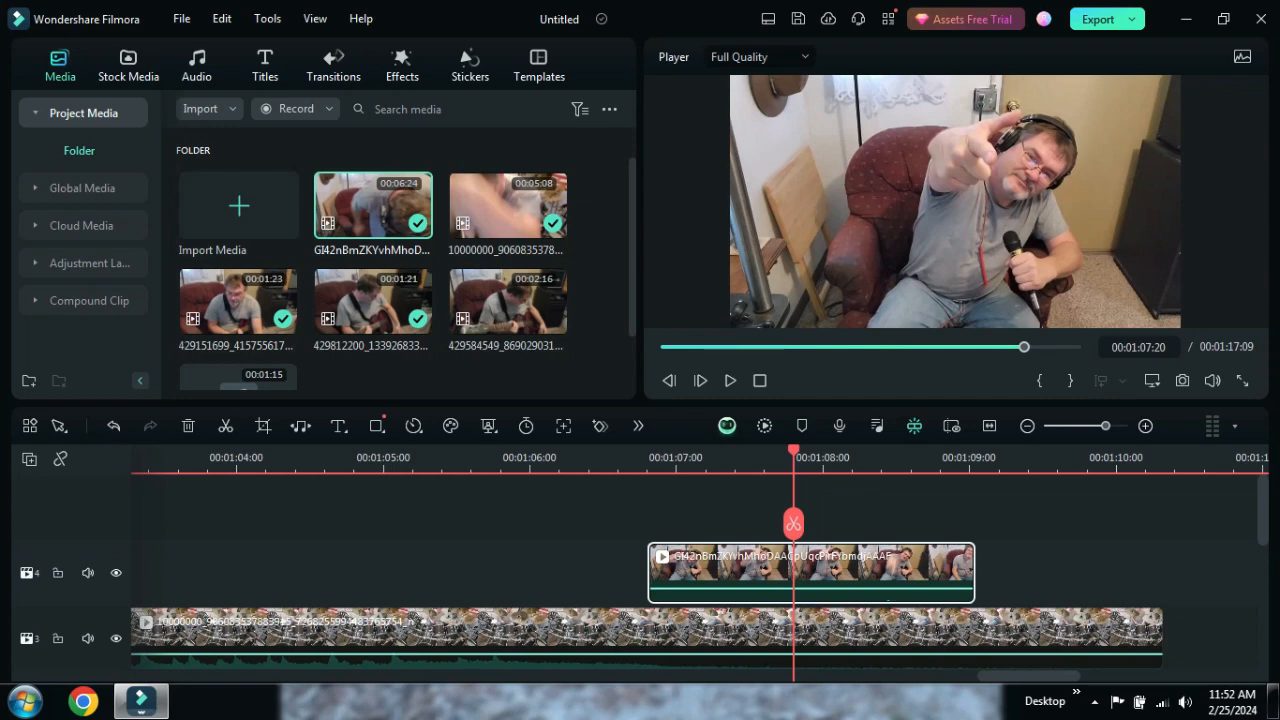
{"action": "left_click", "coordinate": [635, 459]}
{"action": "left_click", "coordinate": [730, 381]}
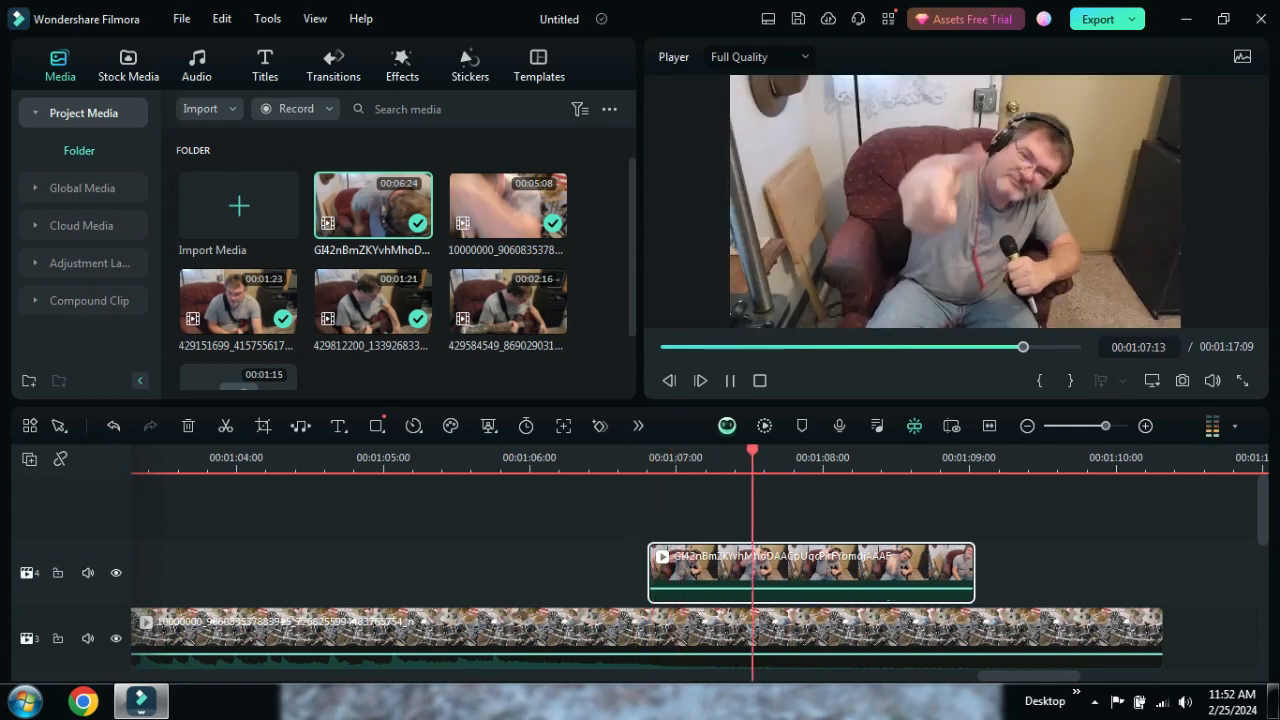
{"action": "key", "text": "space"}
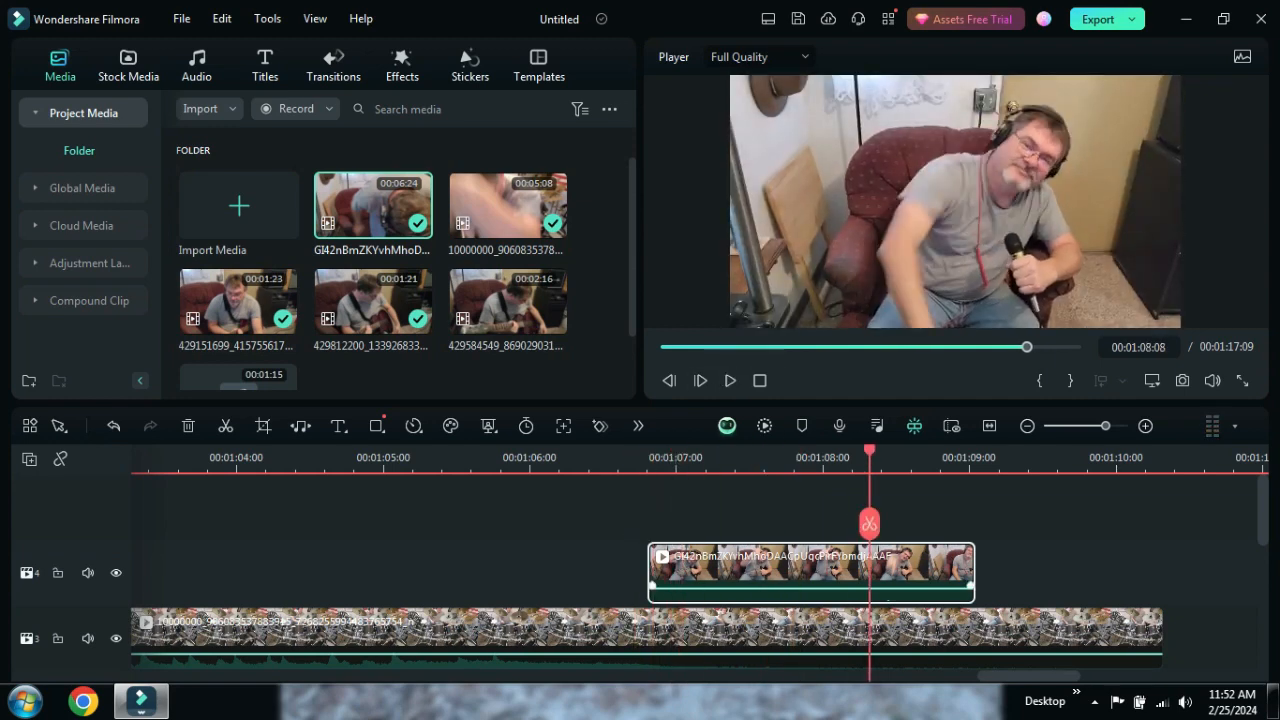
- Trim the short singer clip's start to about 00:01:07:00, replay from 00:01:06:11 and move the clip to begin at 00:01:06:20
{"action": "left_click_drag", "start_coordinate": [650, 572], "coordinate": [673, 572]}
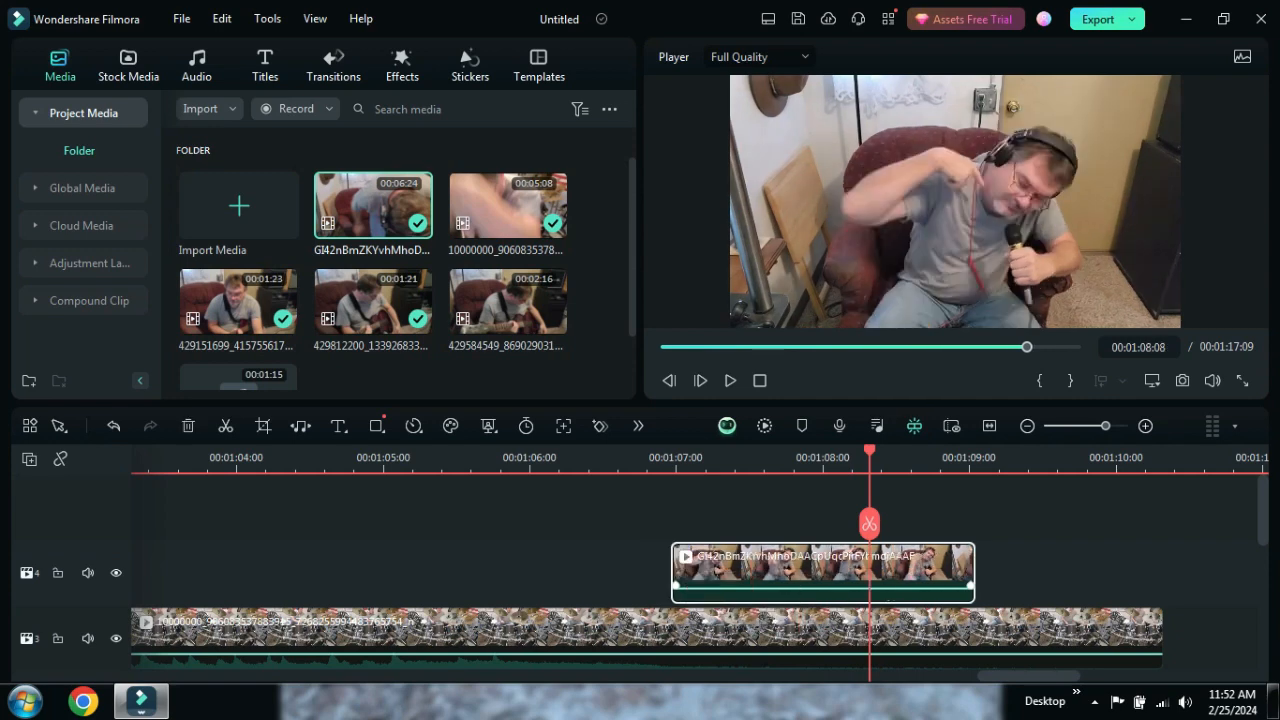
{"action": "left_click", "coordinate": [594, 459]}
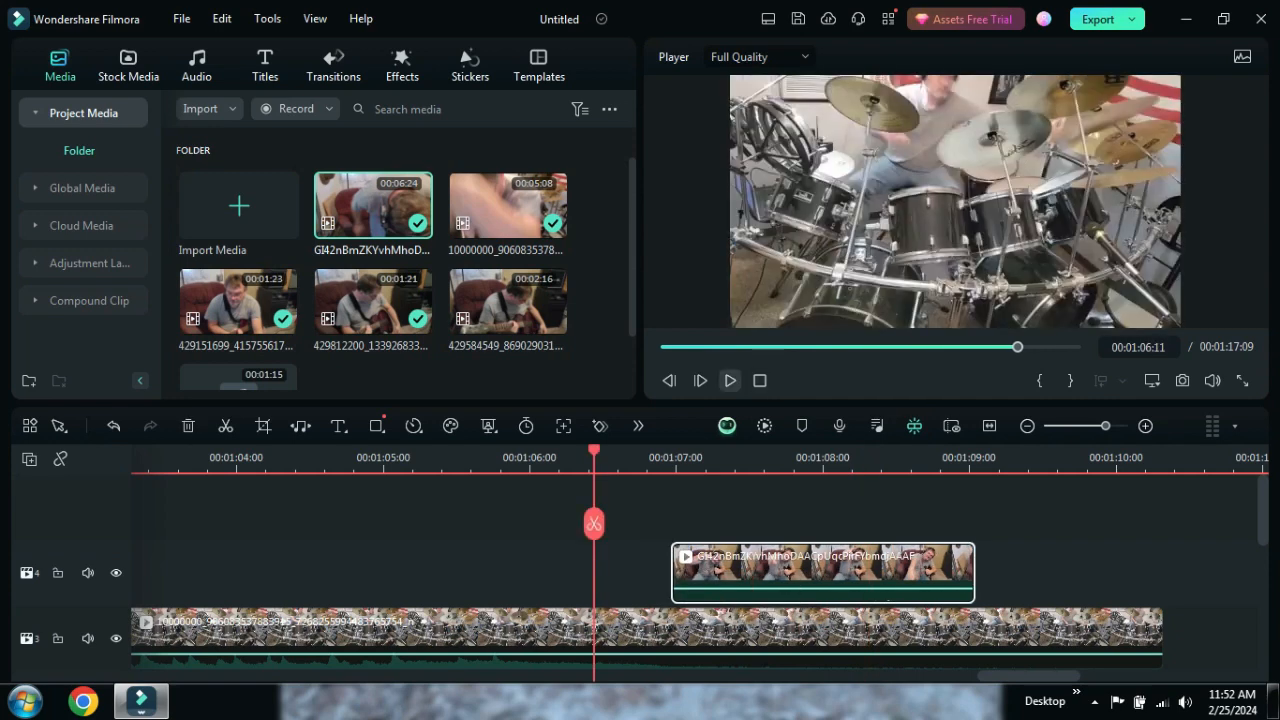
{"action": "left_click", "coordinate": [730, 381]}
{"action": "left_click", "coordinate": [730, 381]}
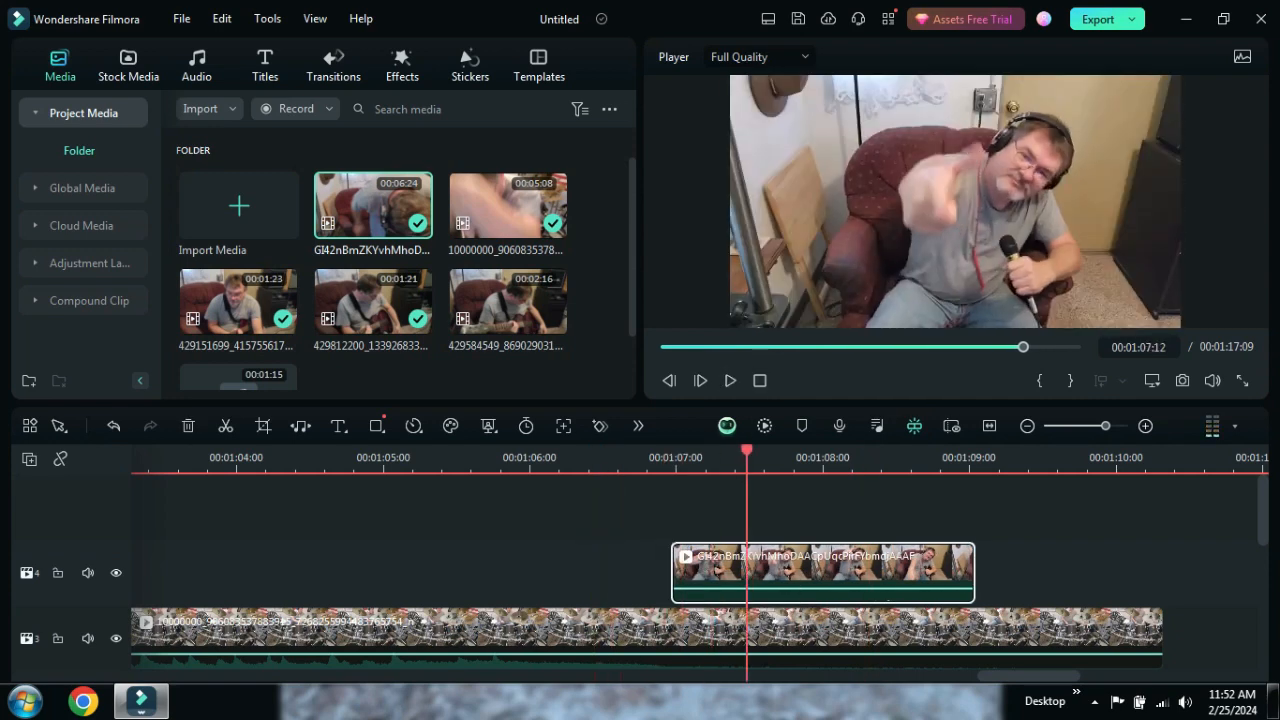
{"action": "left_click_drag", "start_coordinate": [889, 594], "coordinate": [865, 594]}
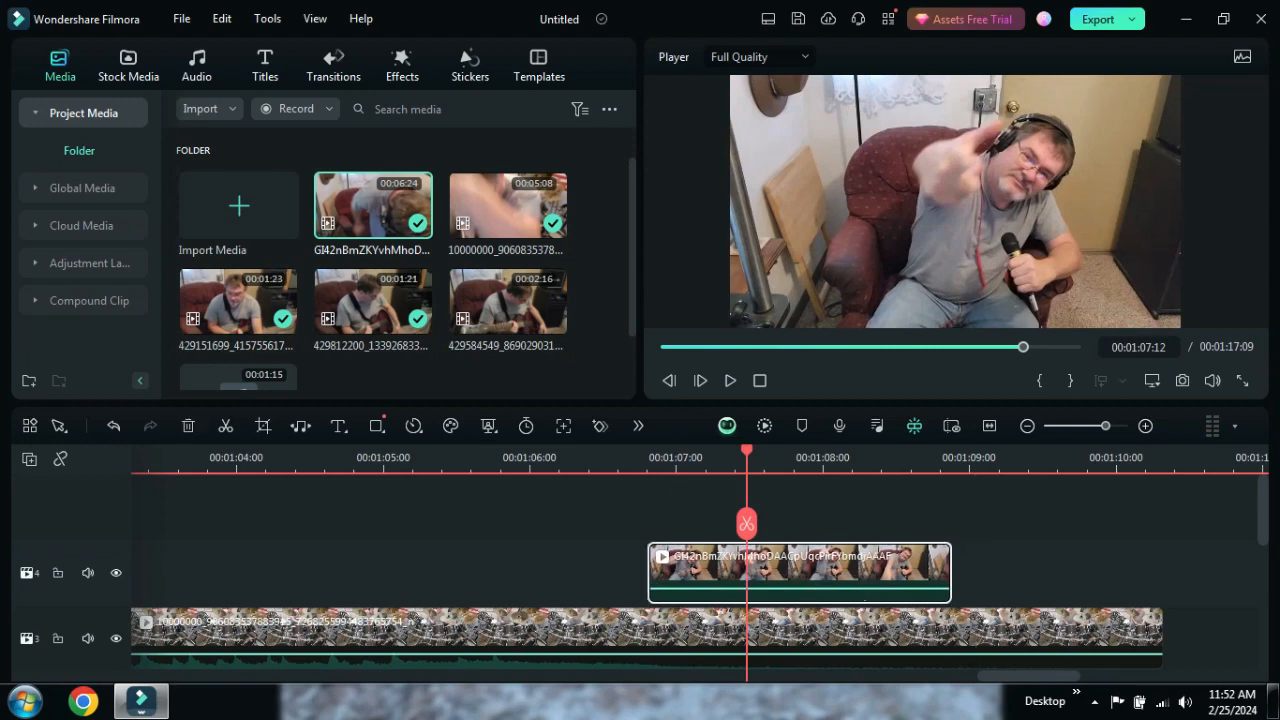
{"action": "left_click", "coordinate": [517, 458]}
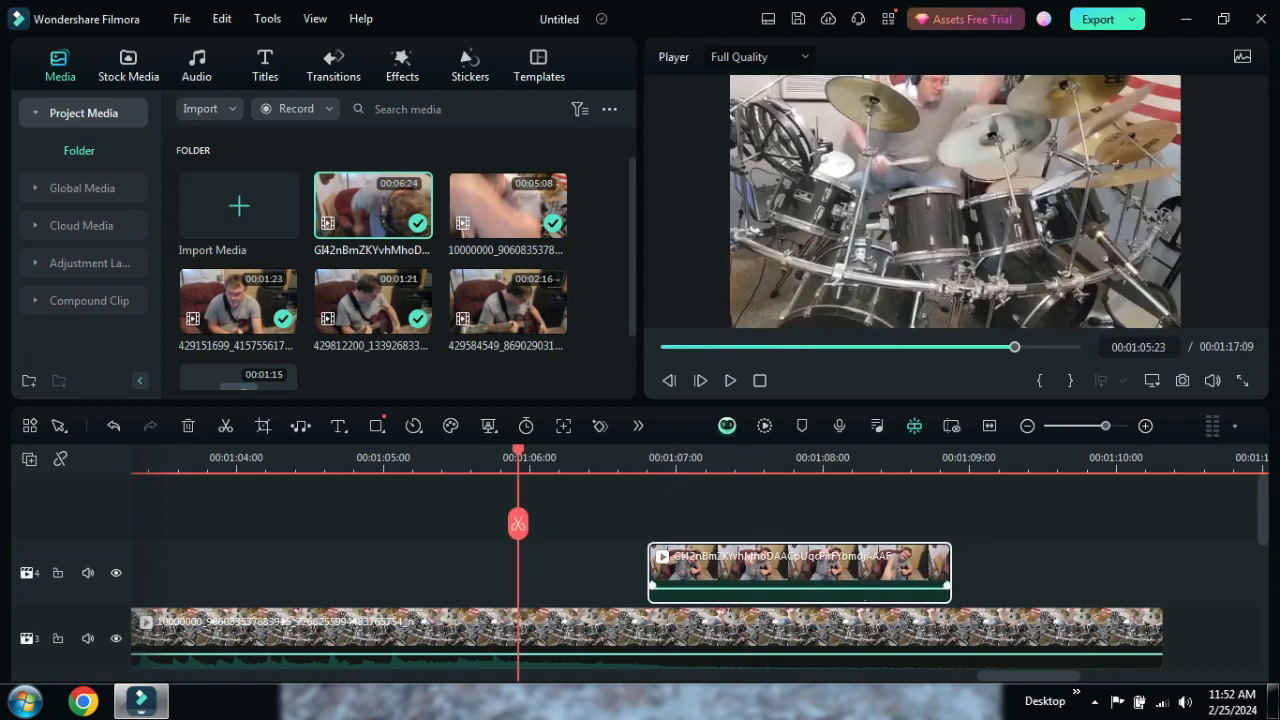
- Review the short singer clip's basic video settings, from Transform through Compositing and Background, and close them
{"action": "double_click", "coordinate": [765, 574]}
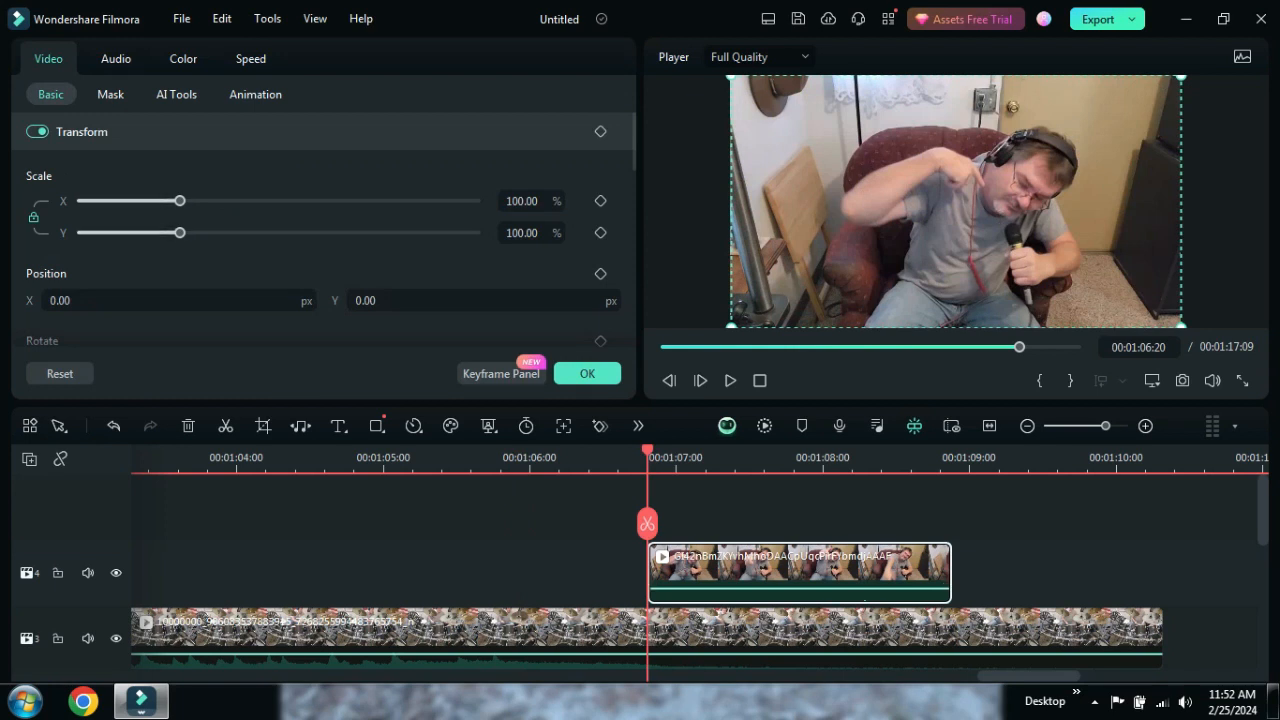
{"action": "scroll", "coordinate": [331, 230], "scroll_direction": "down", "scroll_amount": 2}
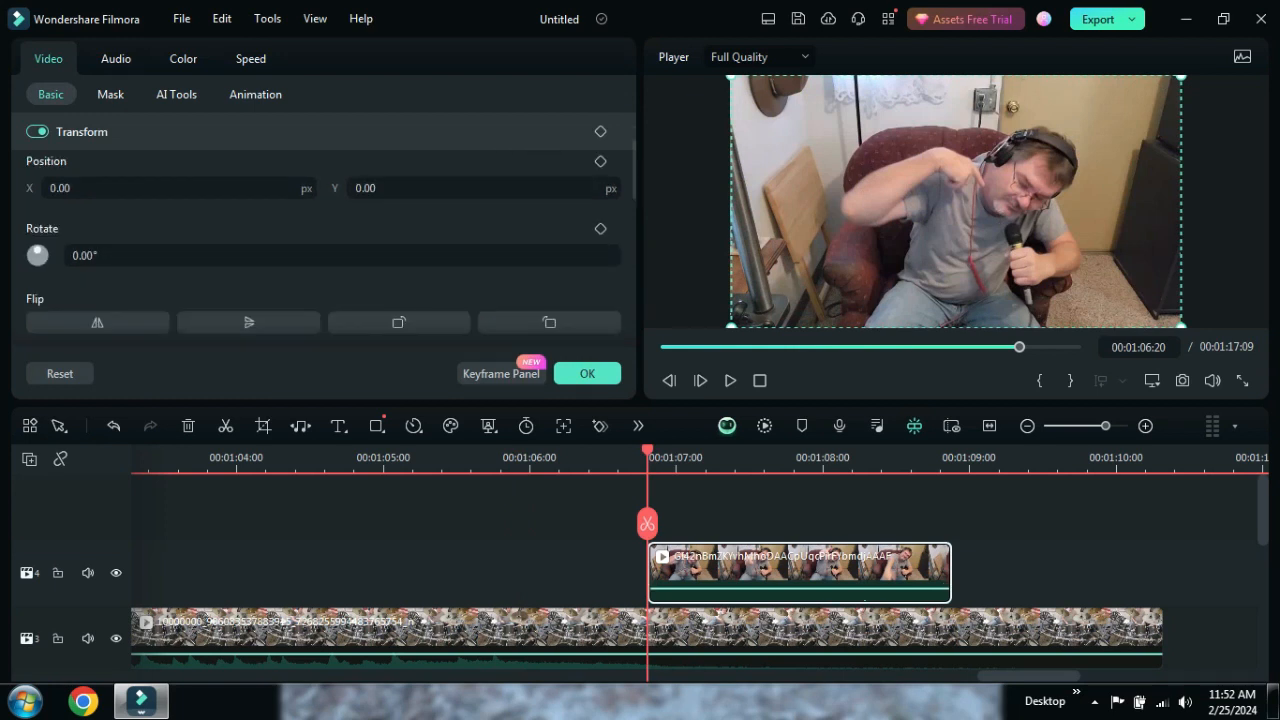
{"action": "scroll", "coordinate": [324, 244], "scroll_direction": "down", "scroll_amount": 2}
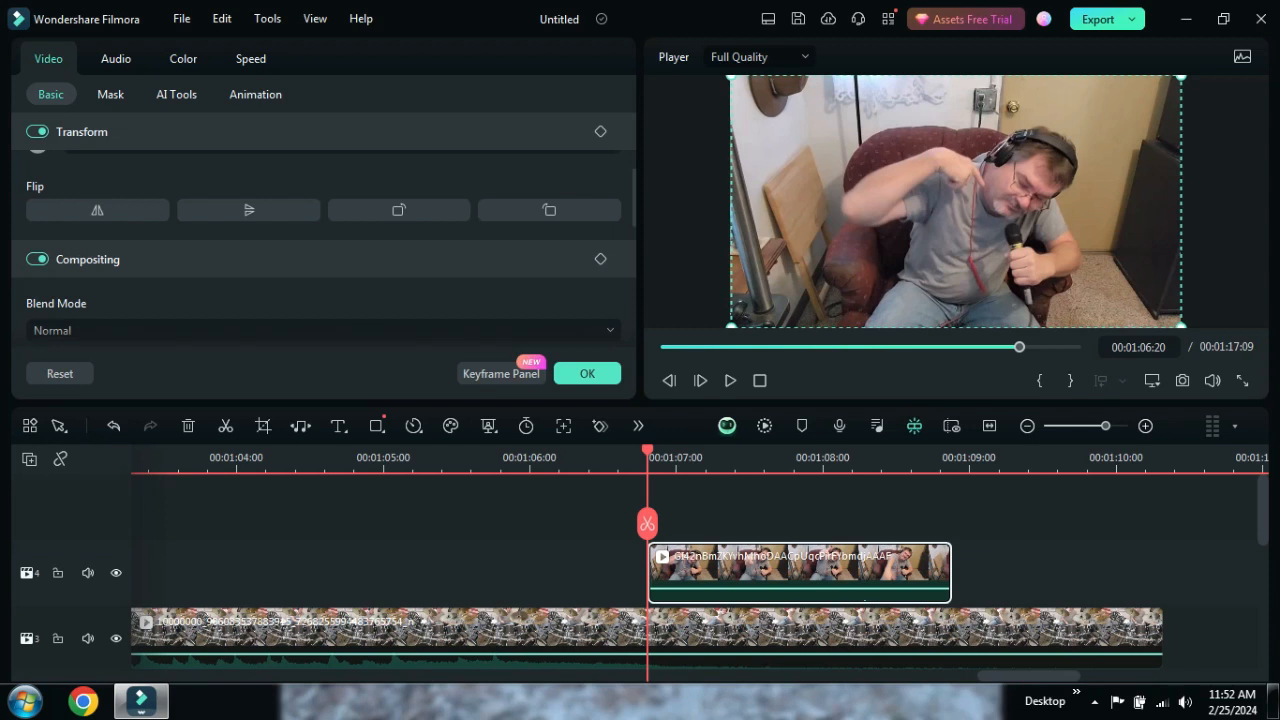
{"action": "scroll", "coordinate": [324, 249], "scroll_direction": "down", "scroll_amount": 1}
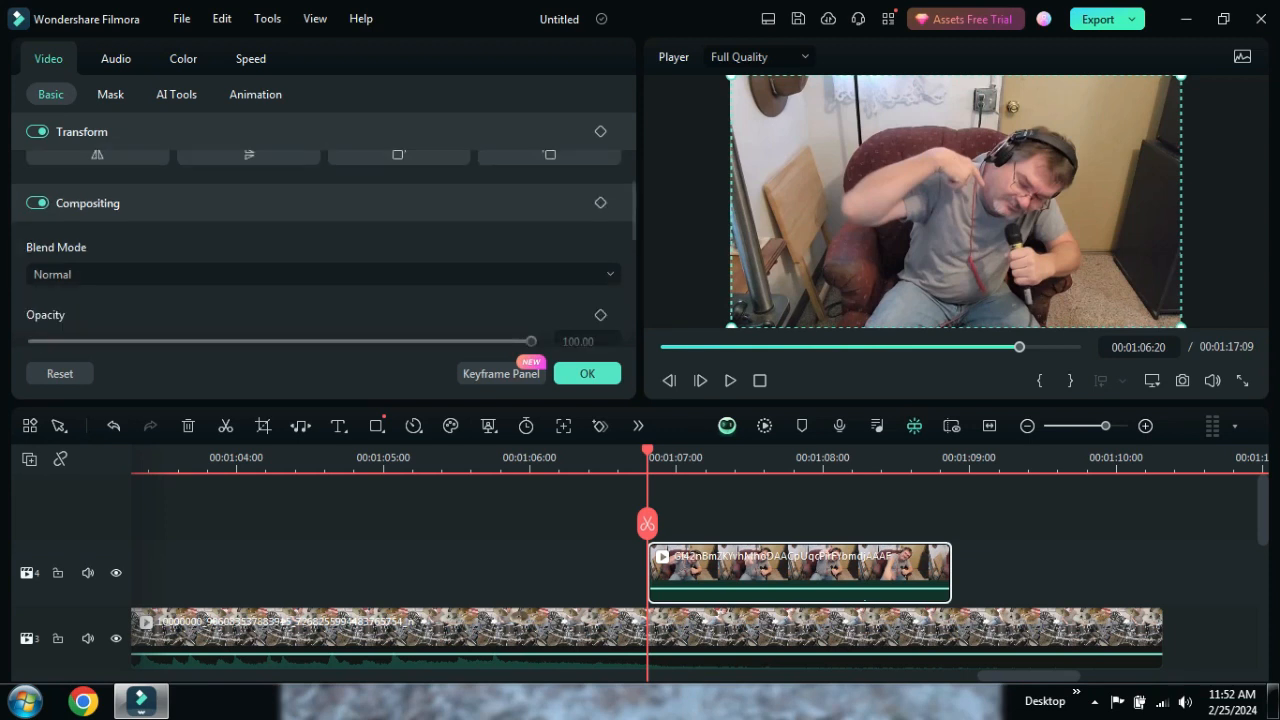
{"action": "scroll", "coordinate": [324, 244], "scroll_direction": "down", "scroll_amount": 3}
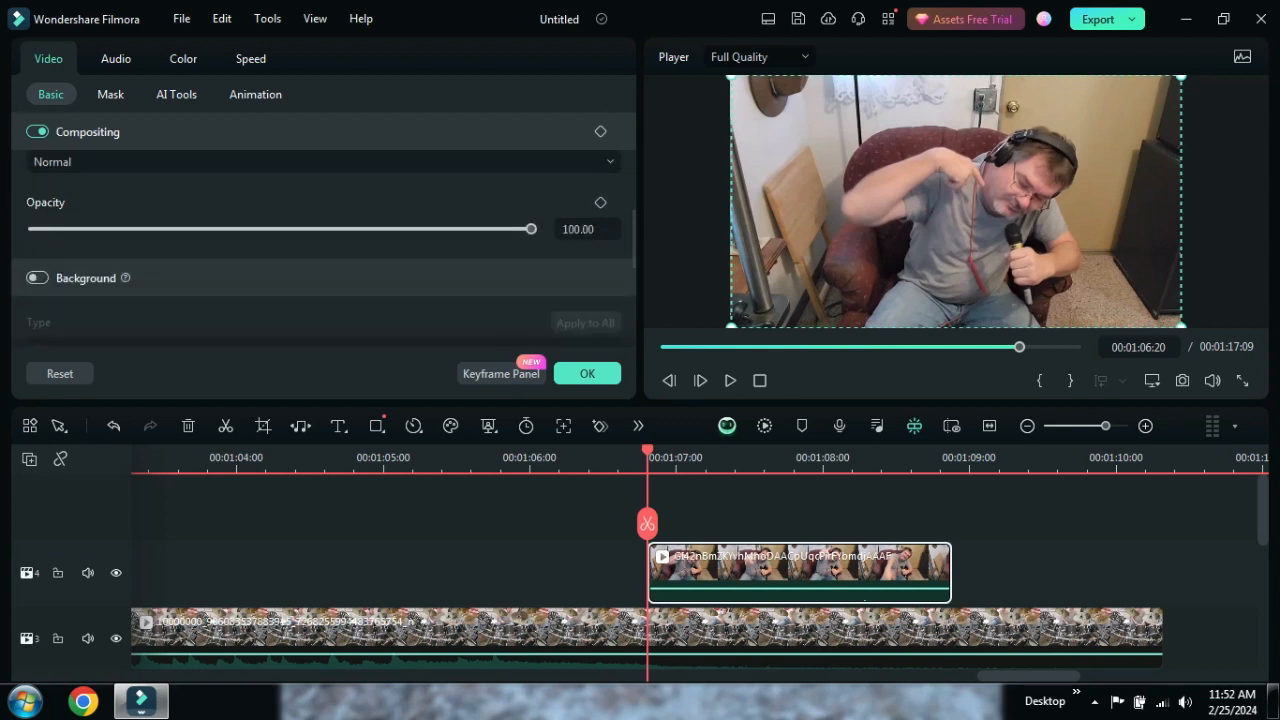
{"action": "scroll", "coordinate": [324, 244], "scroll_direction": "down", "scroll_amount": 2}
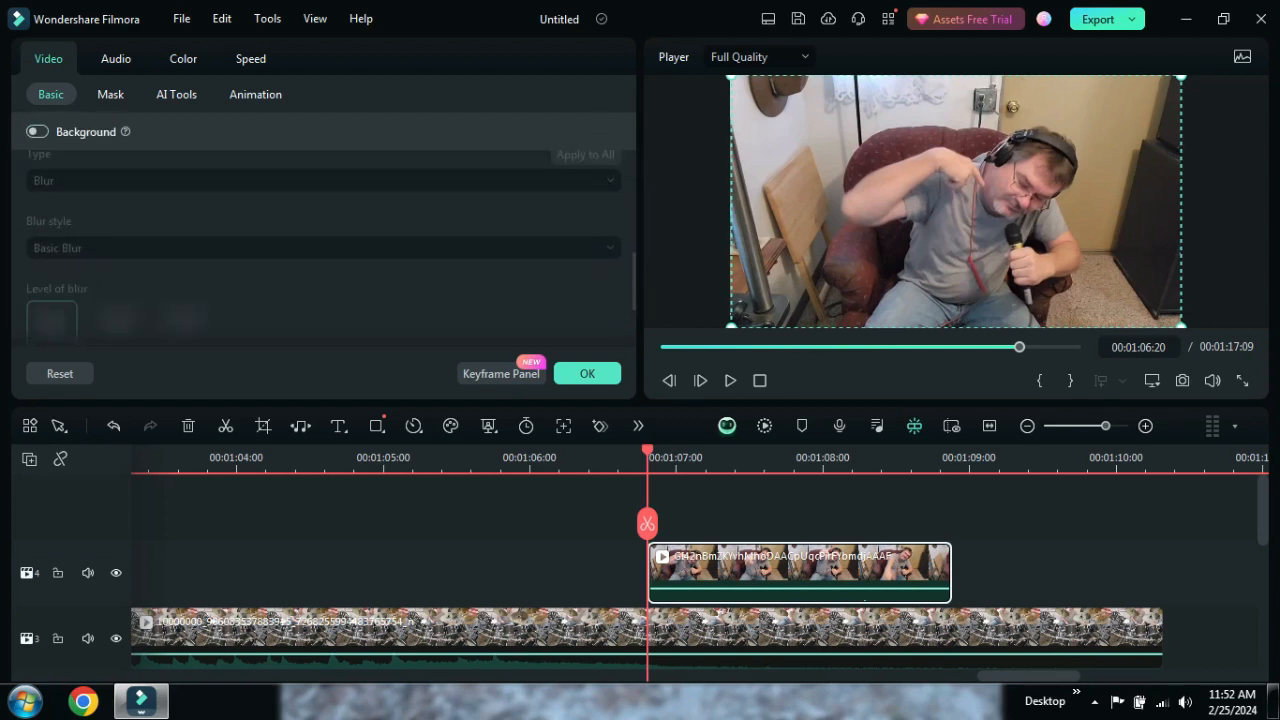
{"action": "scroll", "coordinate": [324, 244], "scroll_direction": "down", "scroll_amount": 3}
{"action": "scroll", "coordinate": [324, 244], "scroll_direction": "up", "scroll_amount": 8}
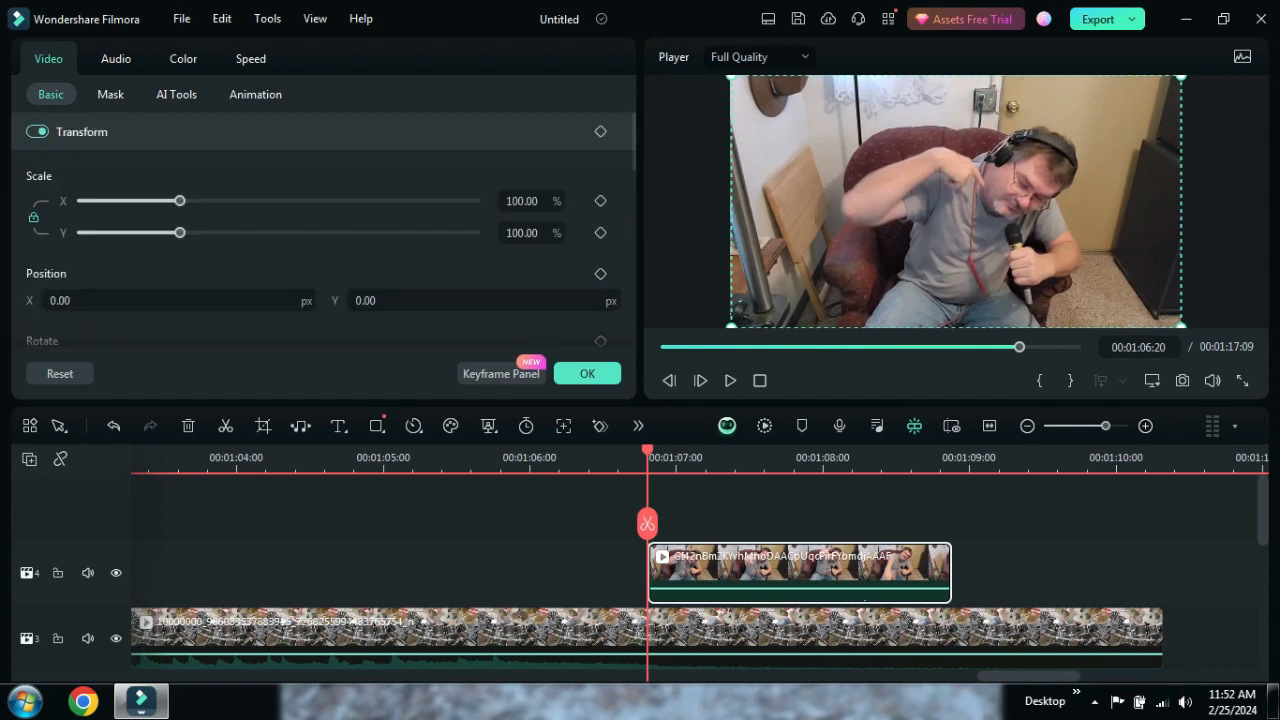
{"action": "left_click", "coordinate": [587, 373]}
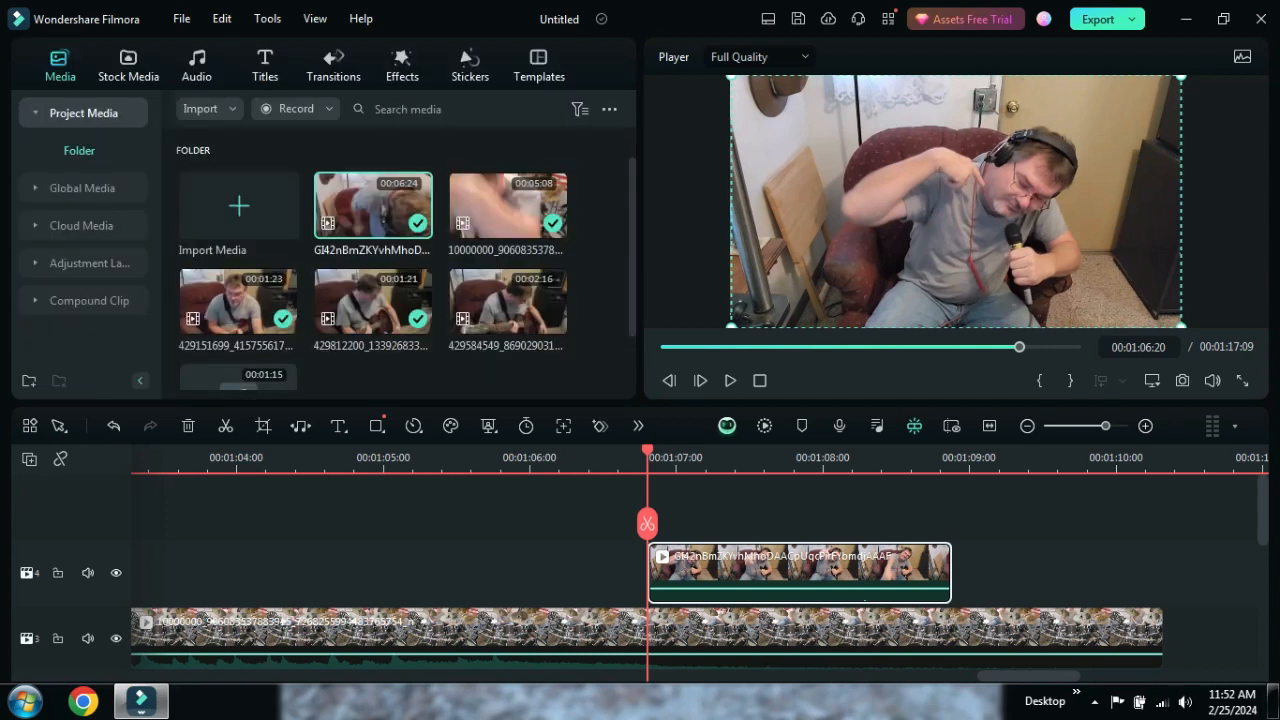
- Return to the beginning of the project and examine the clip arrangement across all video and audio tracks
{"action": "left_click_drag", "start_coordinate": [1105, 426], "coordinate": [1080, 426]}
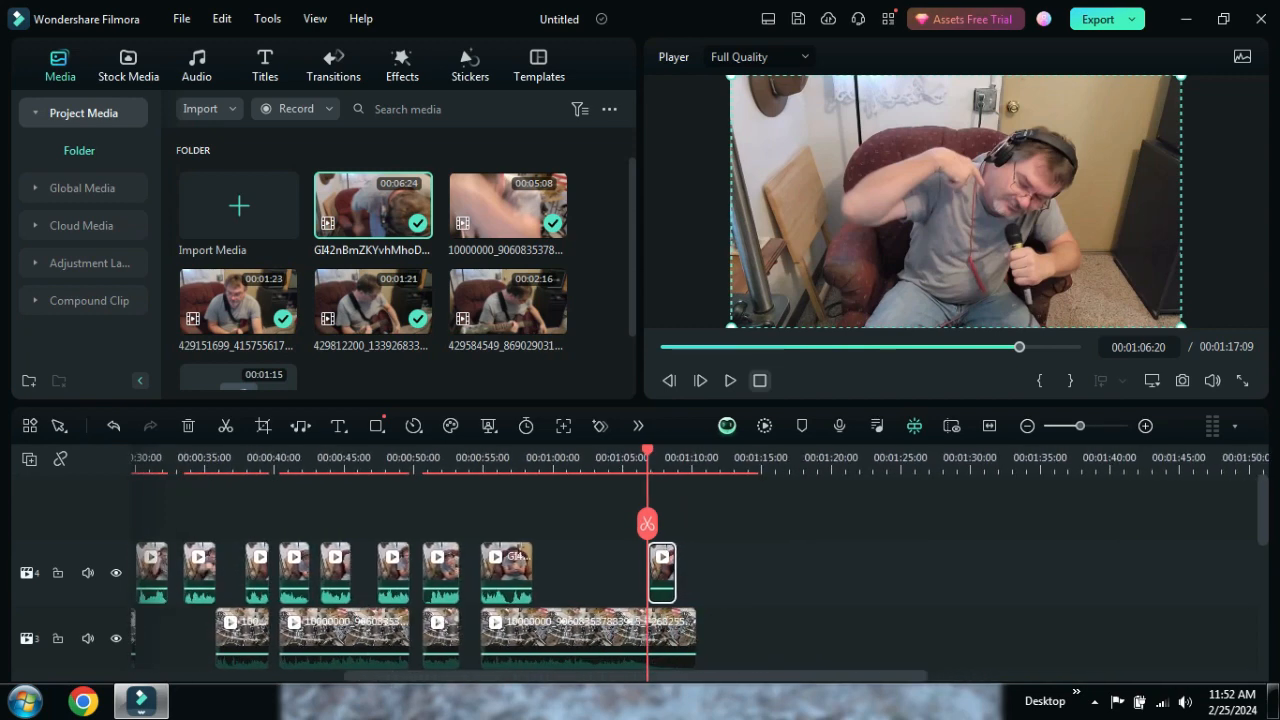
{"action": "left_click", "coordinate": [760, 381]}
{"action": "scroll", "coordinate": [922, 580], "scroll_direction": "down", "scroll_amount": 1}
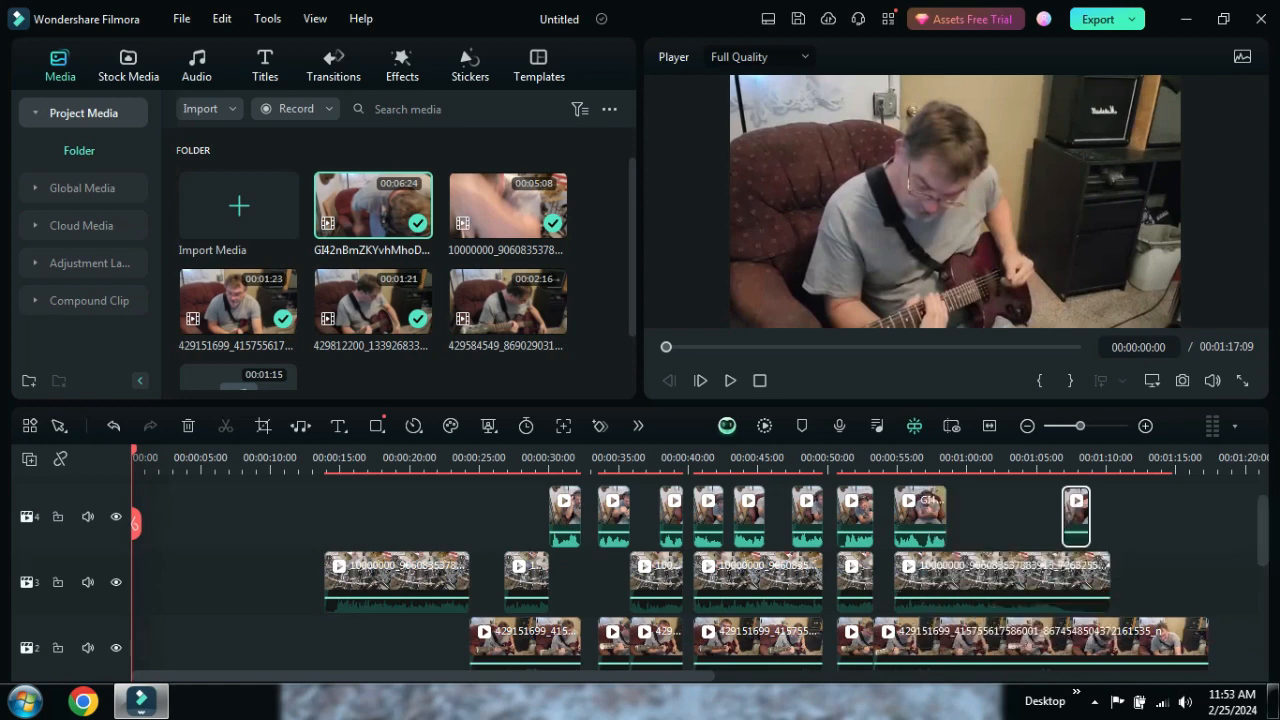
{"action": "scroll", "coordinate": [700, 573], "scroll_direction": "down", "scroll_amount": 2}
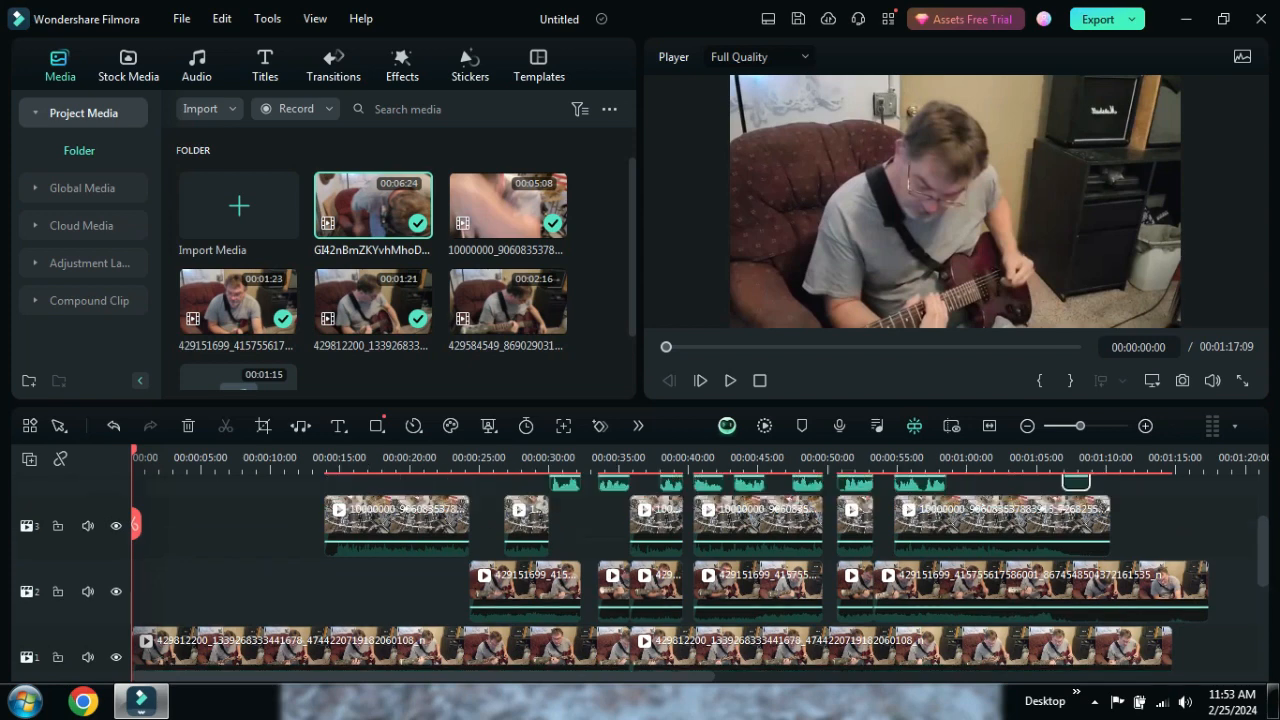
{"action": "scroll", "coordinate": [700, 573], "scroll_direction": "up", "scroll_amount": 2}
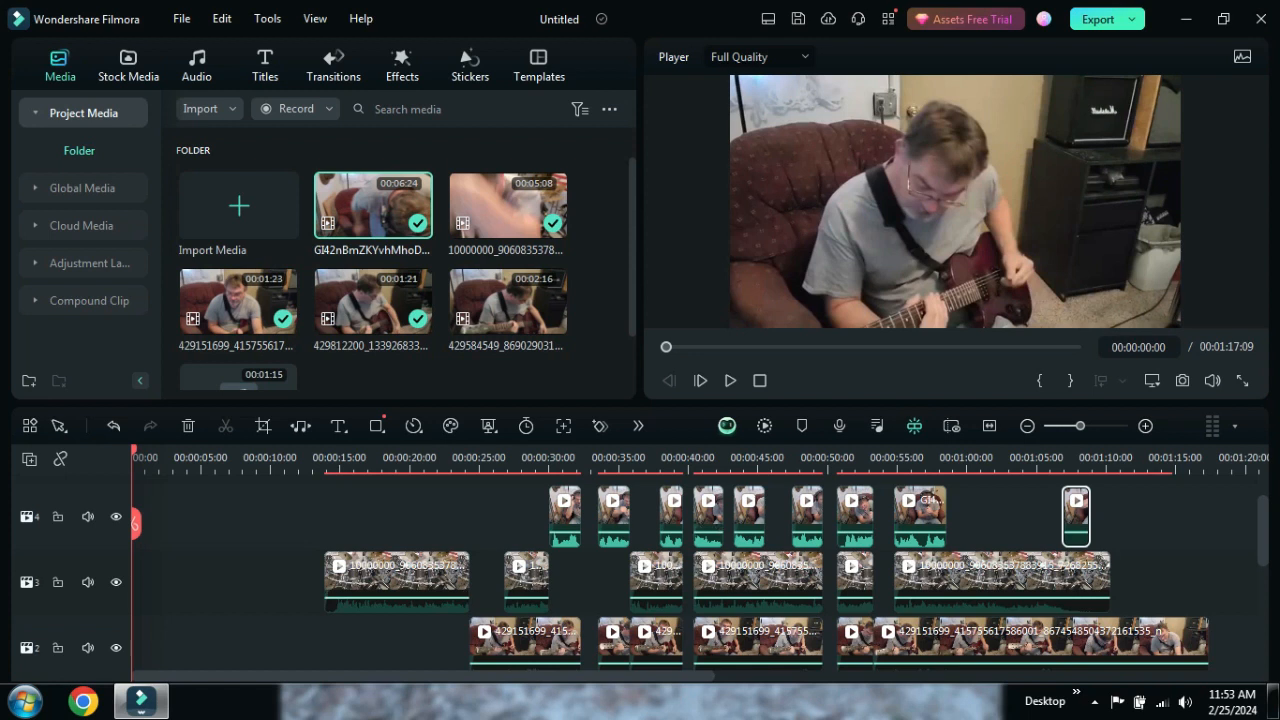
{"action": "scroll", "coordinate": [855, 530], "scroll_direction": "down", "scroll_amount": 5}
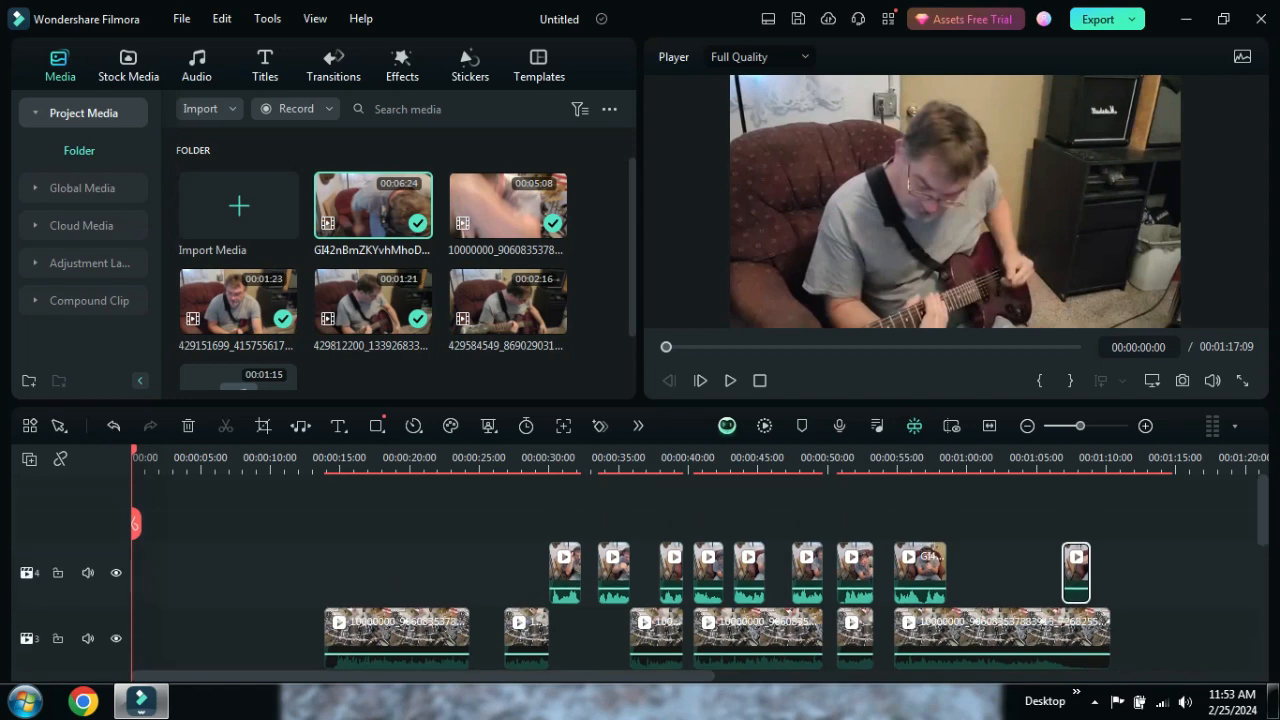
{"action": "scroll", "coordinate": [855, 530], "scroll_direction": "up", "scroll_amount": 3}
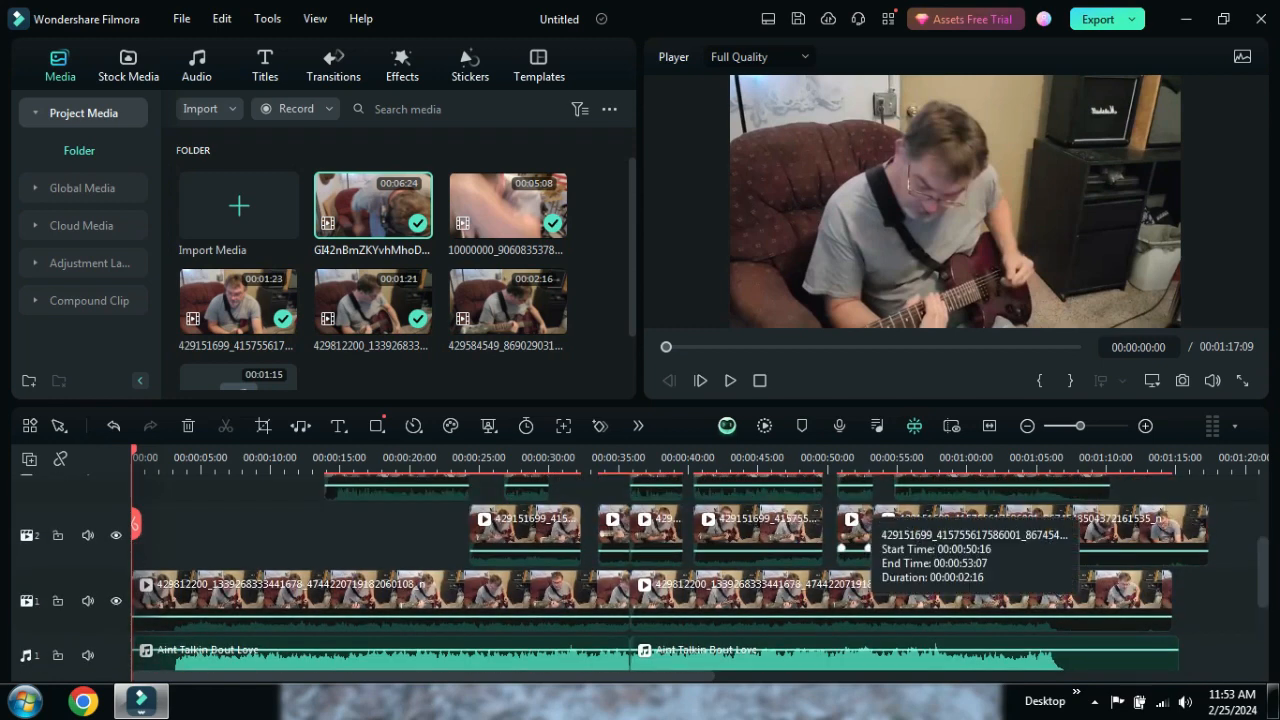
{"action": "scroll", "coordinate": [855, 530], "scroll_direction": "up", "scroll_amount": 2}
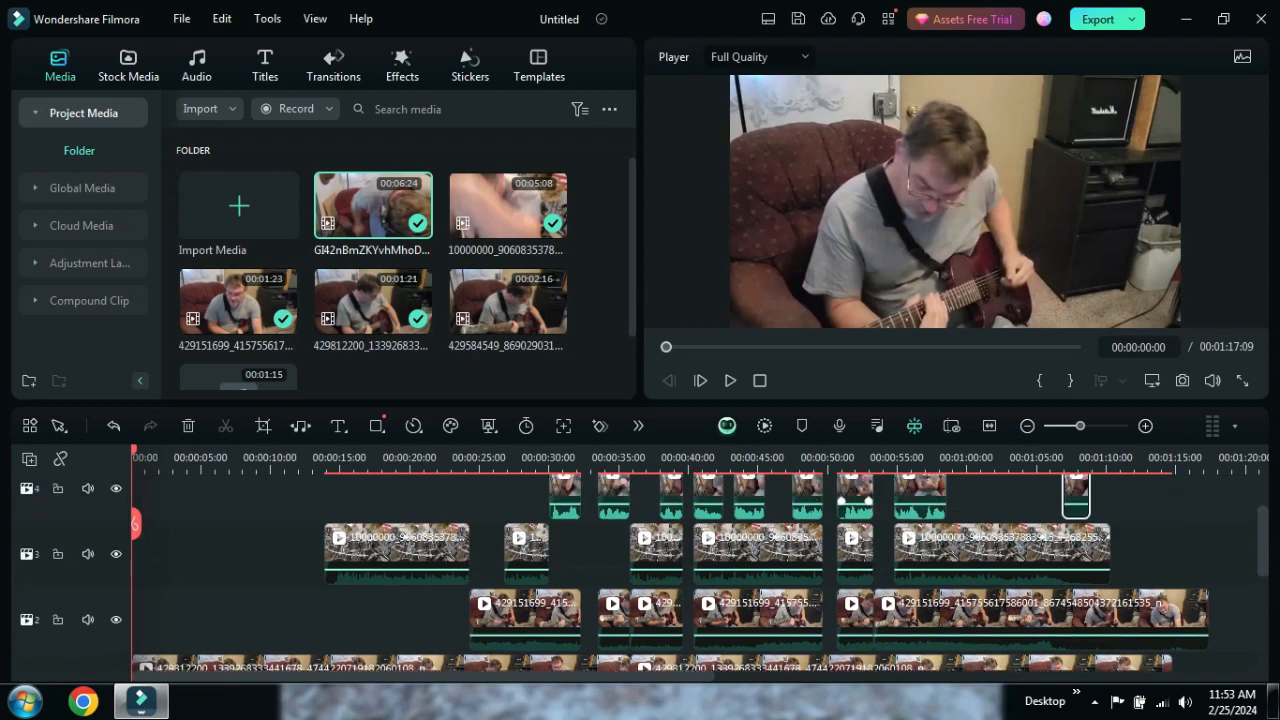
- Select all the singer, drum and guitar clips on the four video tracks
{"action": "left_click_drag", "start_coordinate": [1176, 508], "coordinate": [228, 626]}
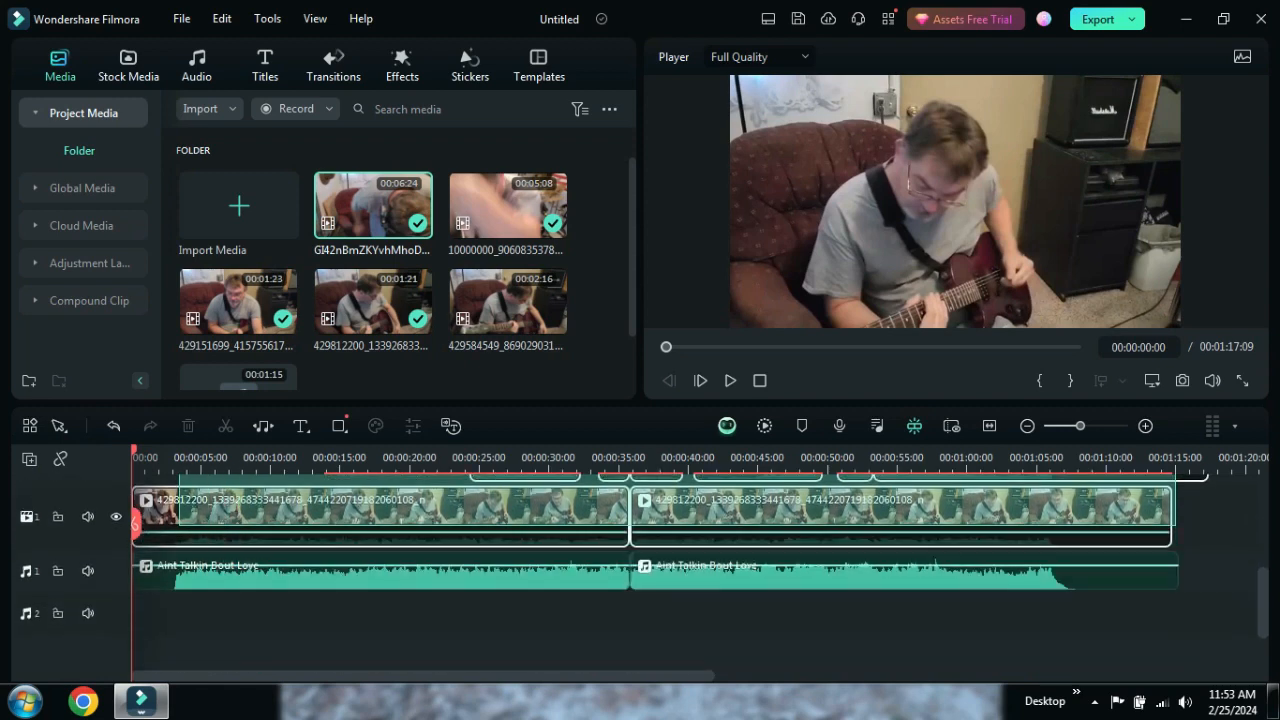
{"action": "left_click_drag", "start_coordinate": [179, 525], "coordinate": [179, 525]}
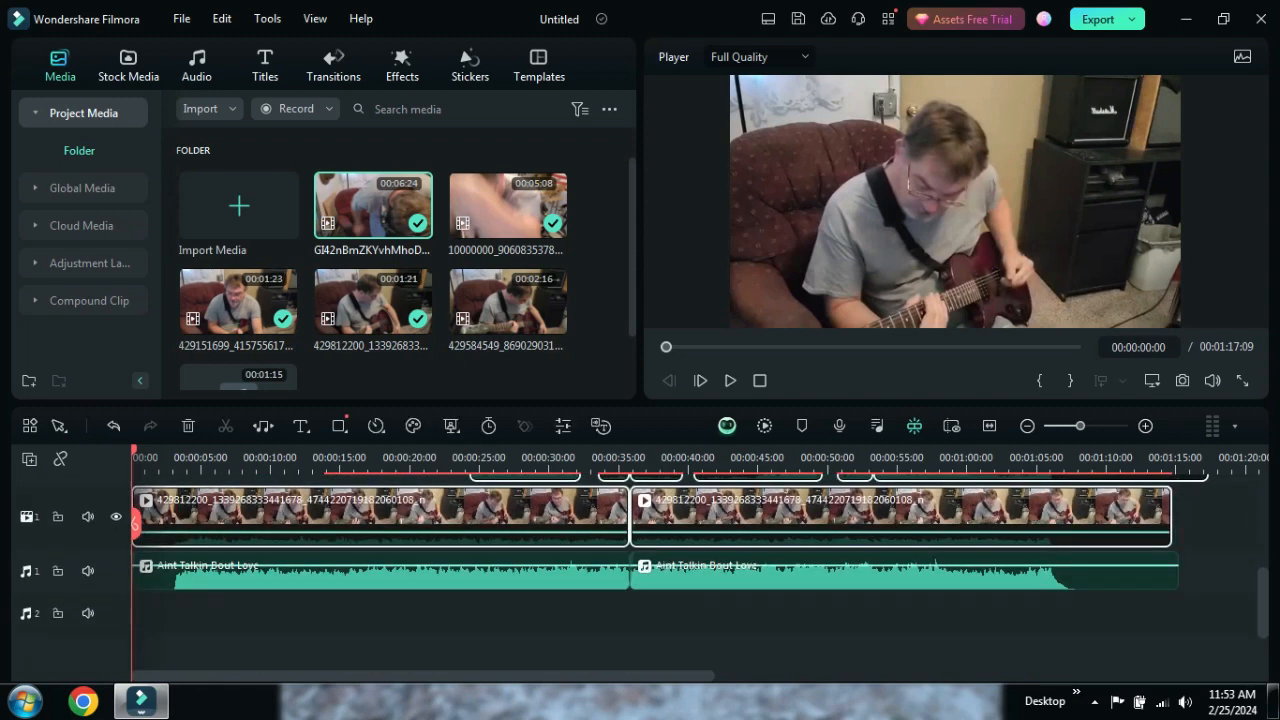
{"action": "scroll", "coordinate": [525, 612], "scroll_direction": "up", "scroll_amount": 6}
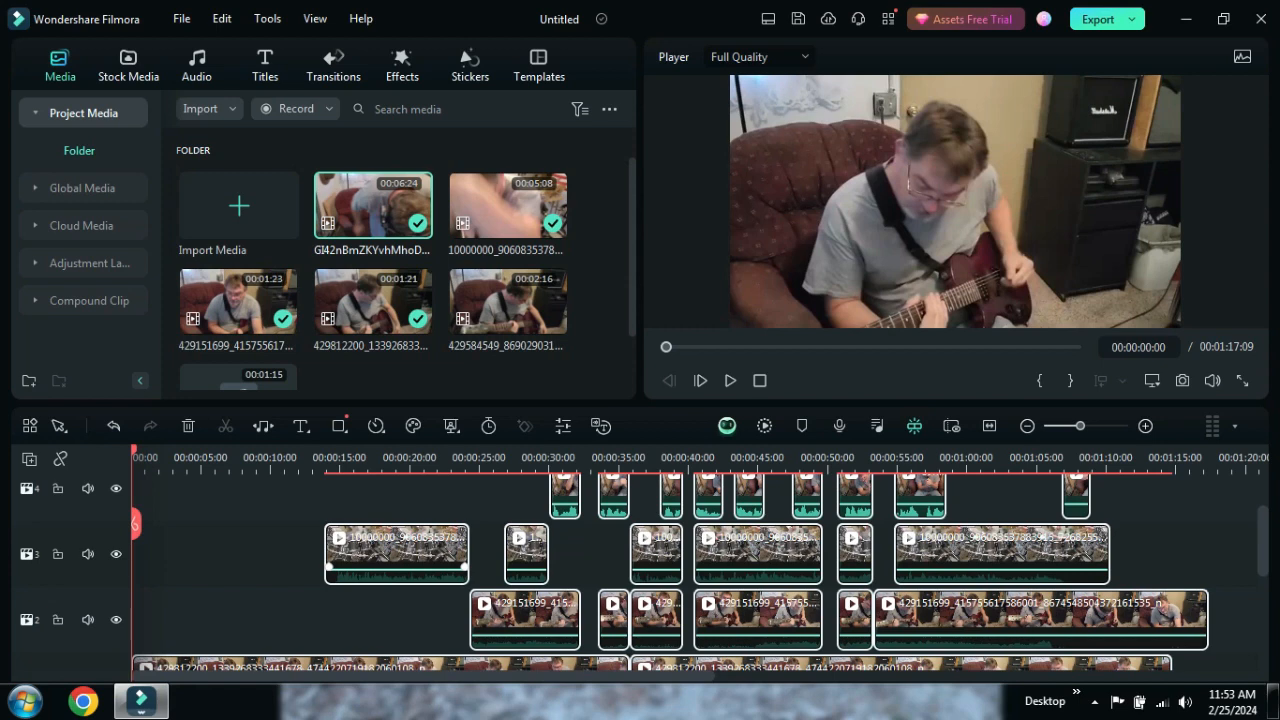
- Flip the first drum clip, starting at 00:00:13:21, horizontally
{"action": "double_click", "coordinate": [397, 554]}
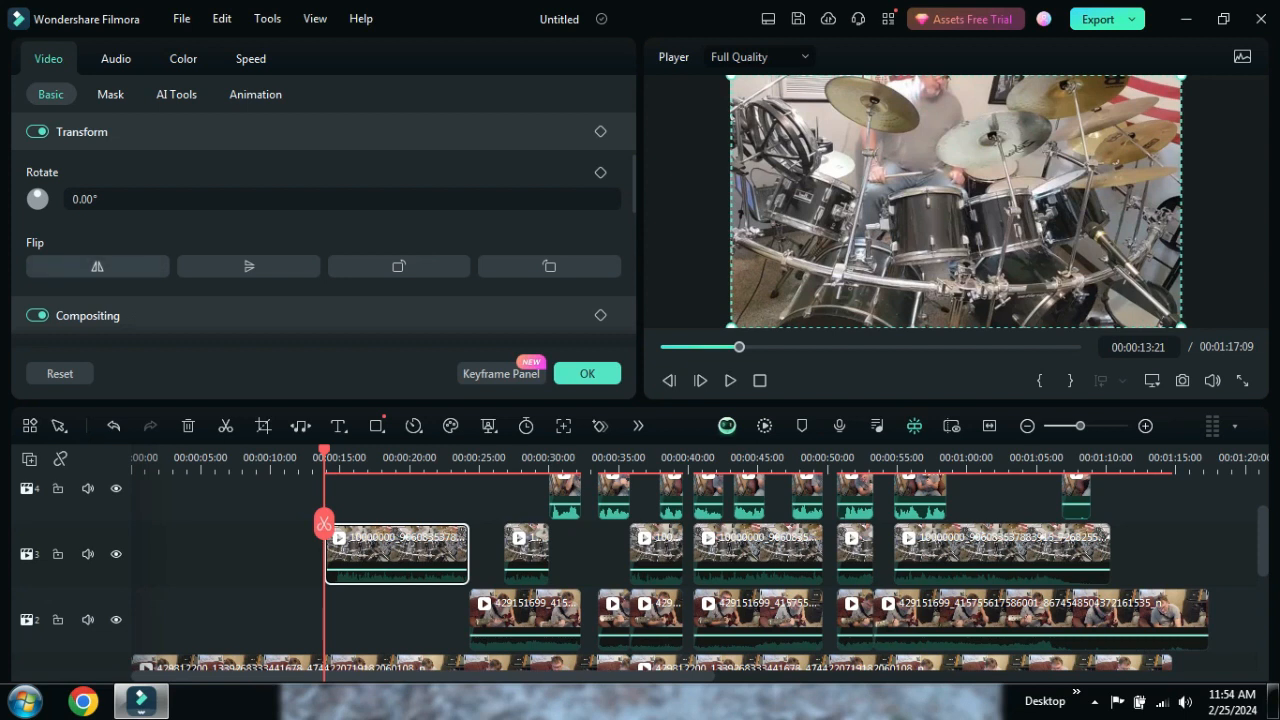
{"action": "scroll", "coordinate": [603, 577], "scroll_direction": "down", "scroll_amount": 2}
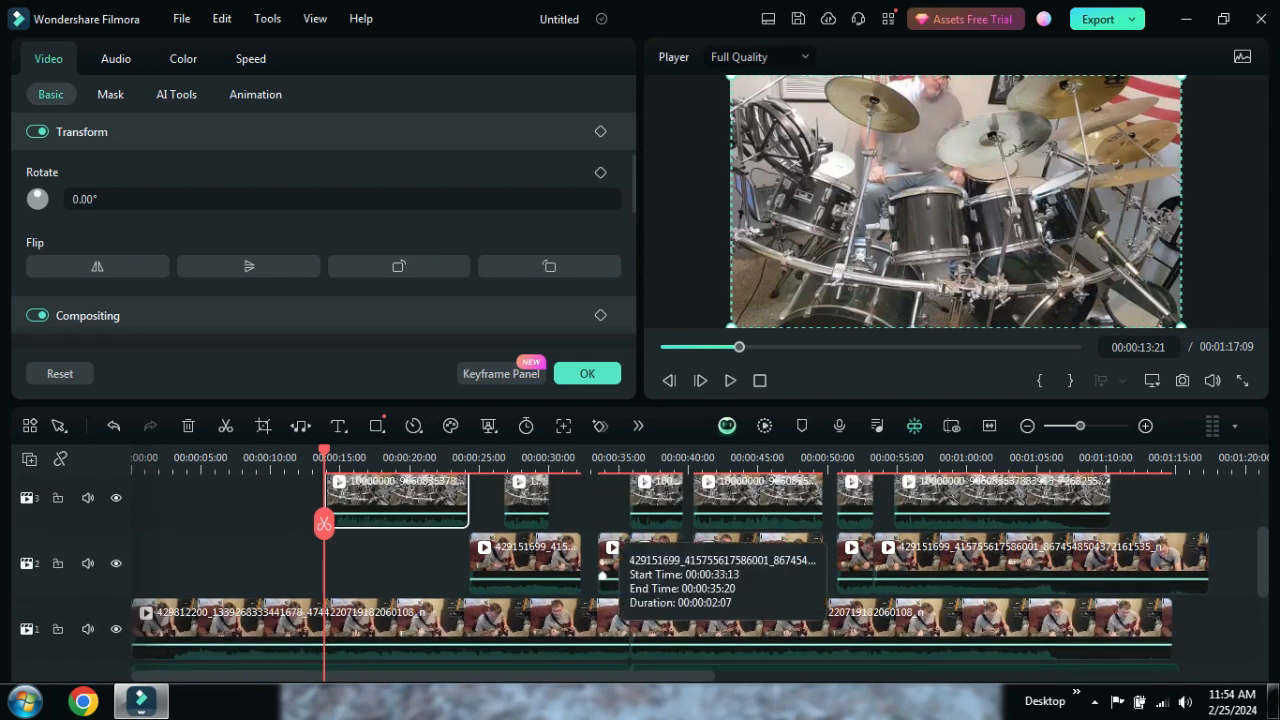
{"action": "scroll", "coordinate": [612, 548], "scroll_direction": "down", "scroll_amount": 1}
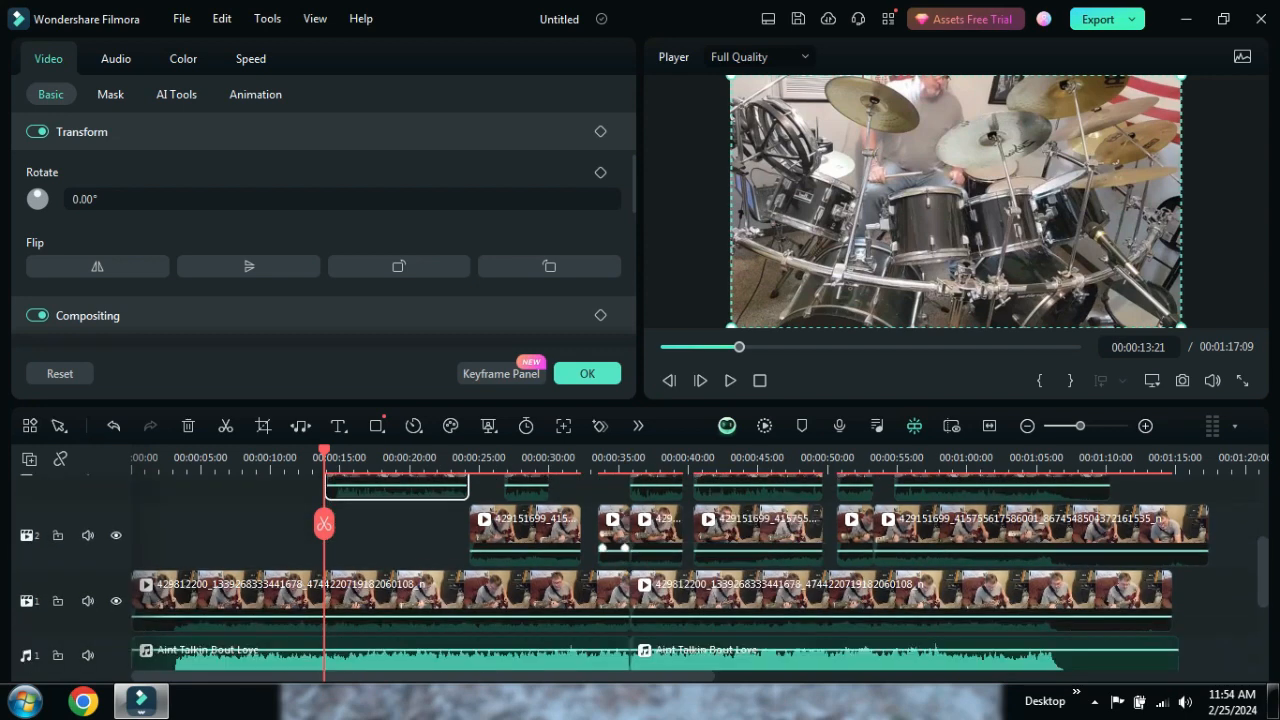
{"action": "scroll", "coordinate": [612, 548], "scroll_direction": "up", "scroll_amount": 2}
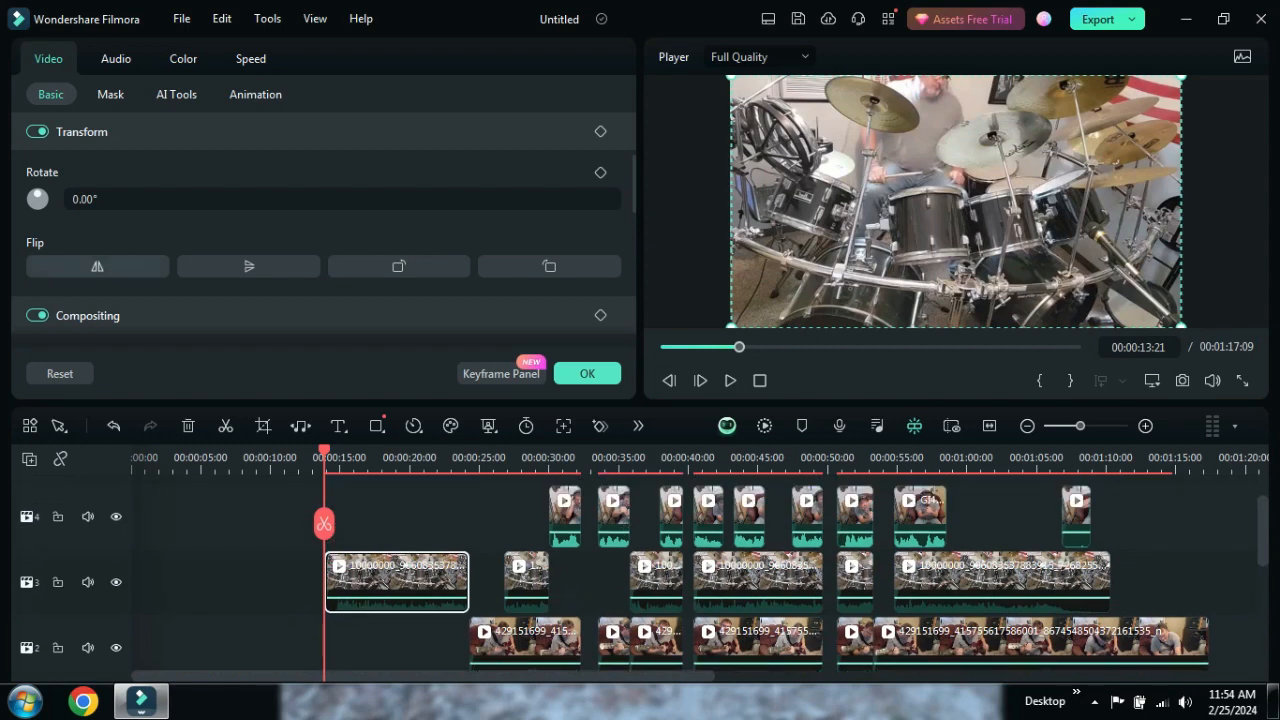
{"action": "left_click", "coordinate": [97, 266]}
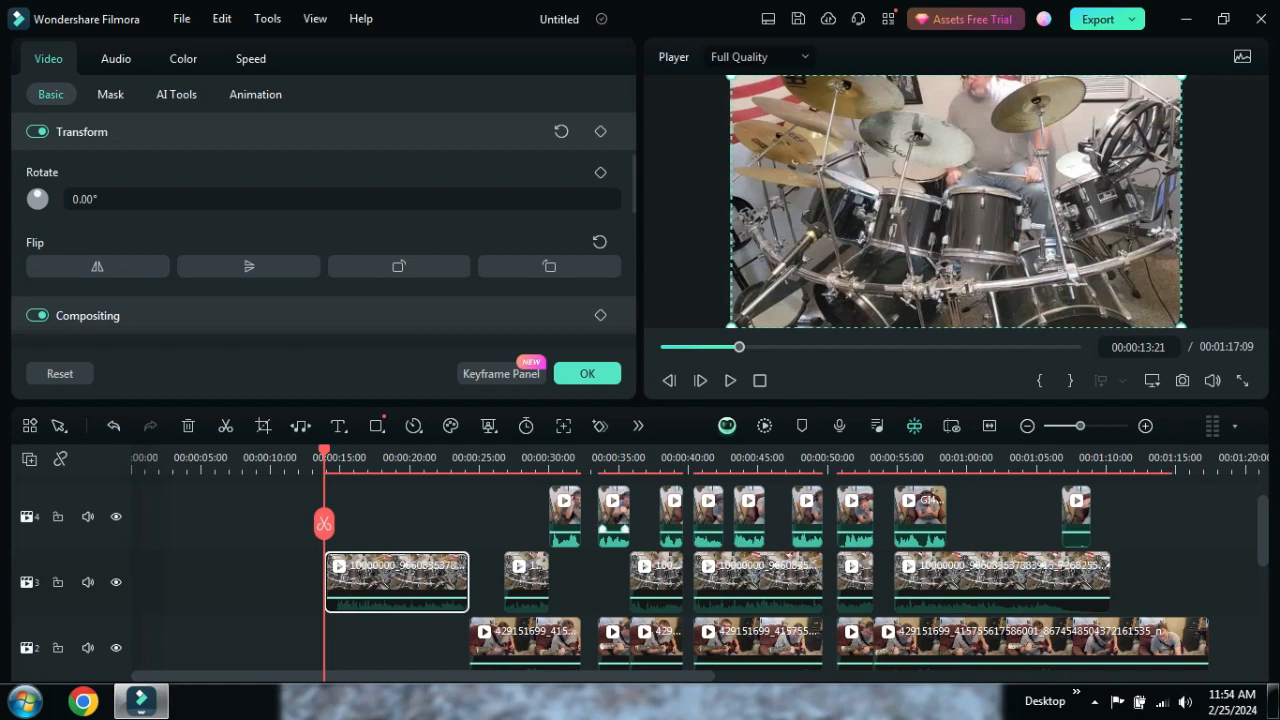
- Flip the first singer clip, starting at 00:00:30:01, horizontally and preview its picture at 00:00:31:02
{"action": "left_click", "coordinate": [565, 512]}
{"action": "double_click", "coordinate": [565, 512]}
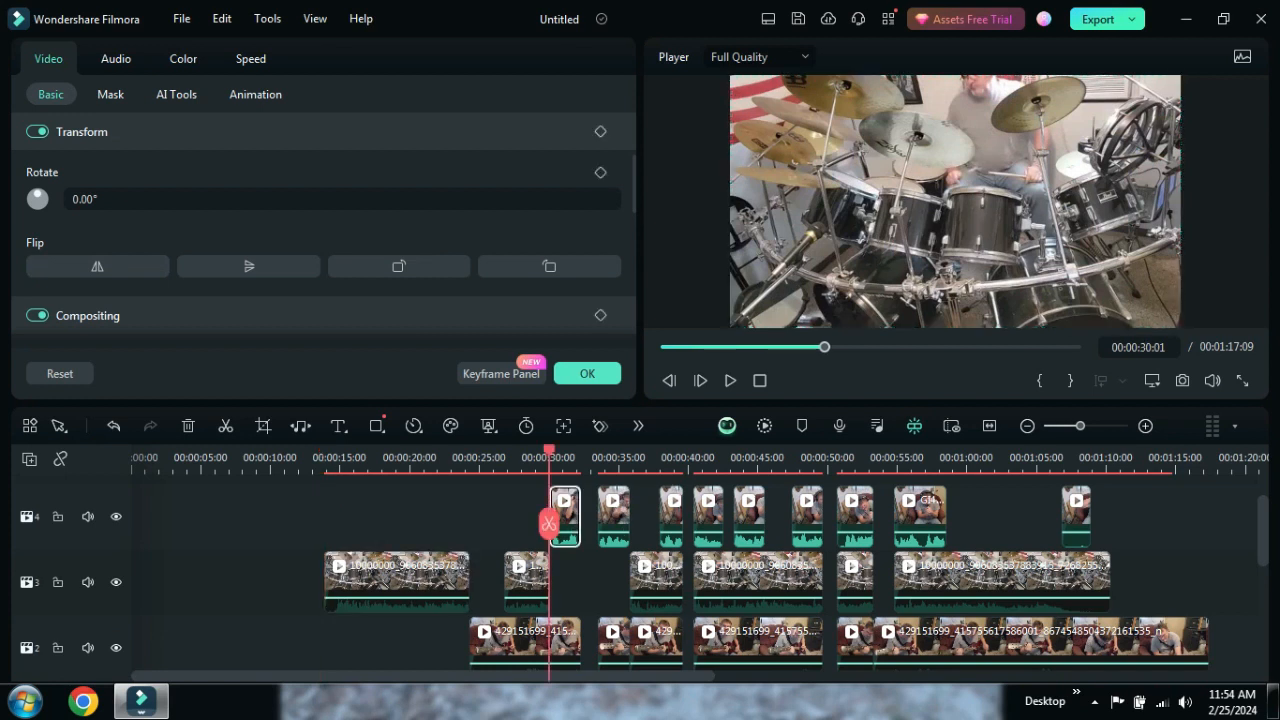
{"action": "left_click", "coordinate": [97, 266]}
{"action": "left_click_drag", "start_coordinate": [548, 524], "coordinate": [564, 524]}
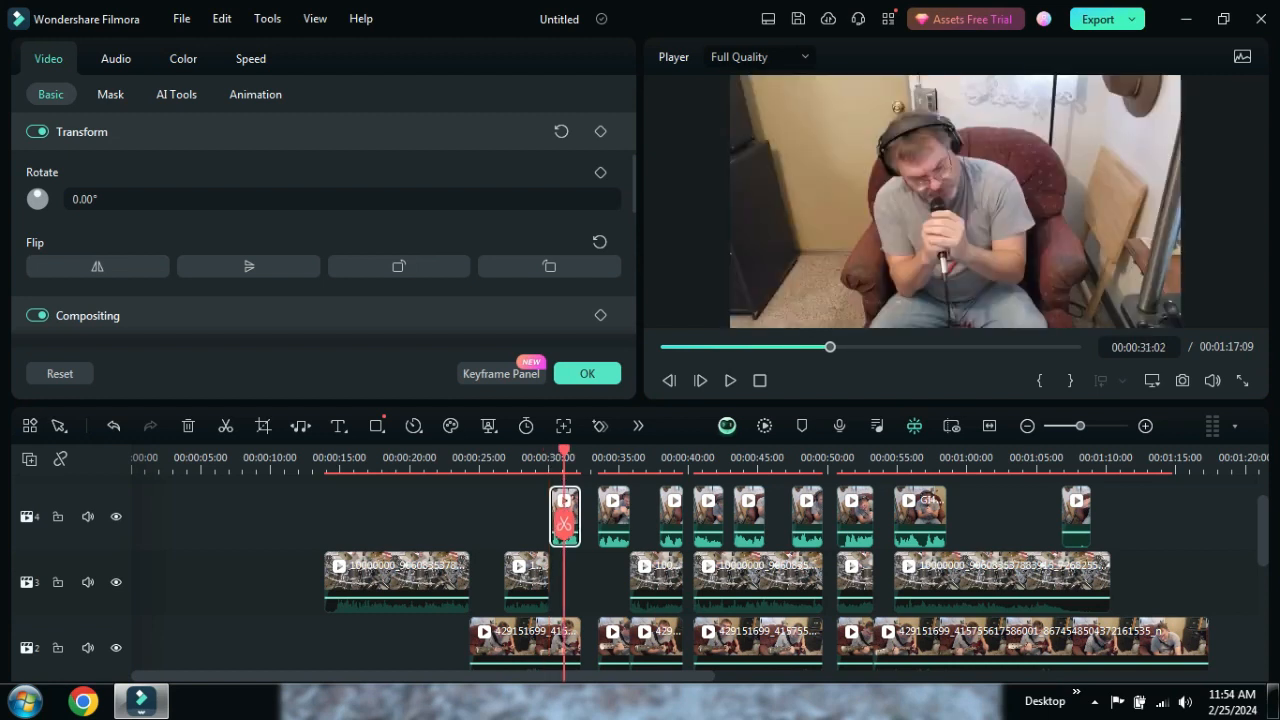
- Flip the second singer clip, starting at 00:00:33:13, and the fifth and eighth singer clips on video track 4 horizontally
{"action": "double_click", "coordinate": [599, 522]}
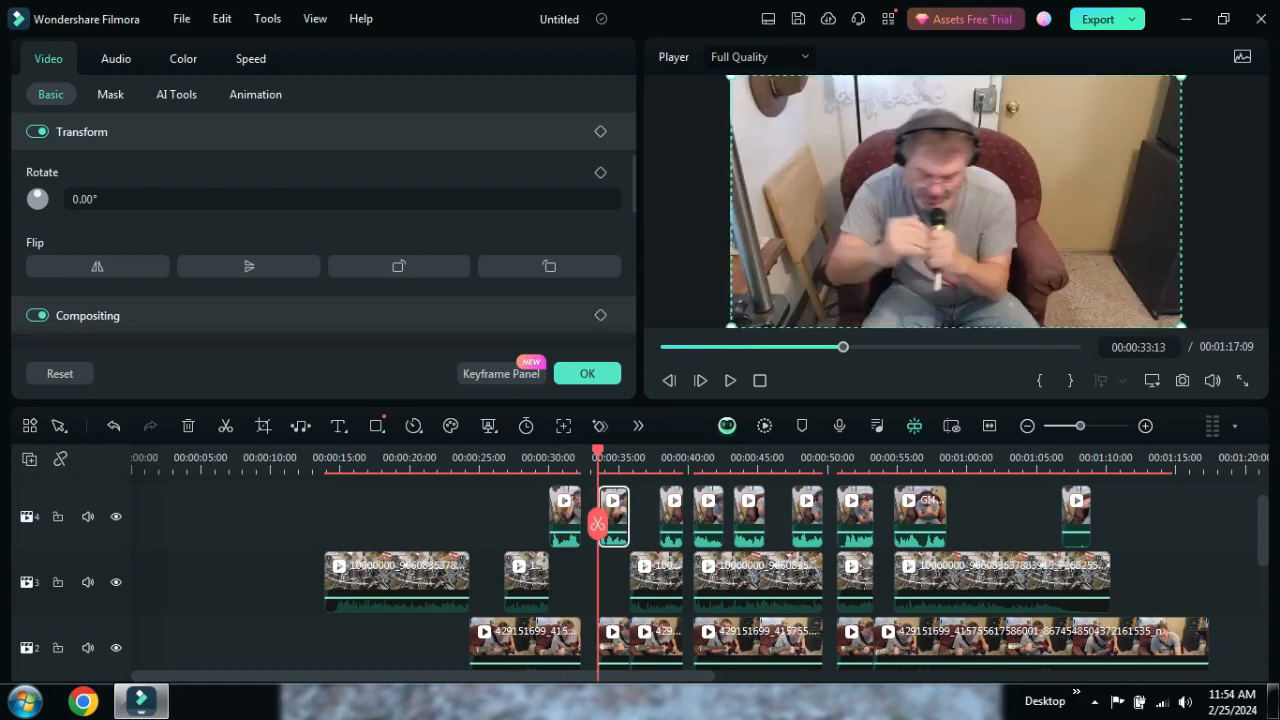
{"action": "left_click", "coordinate": [97, 266]}
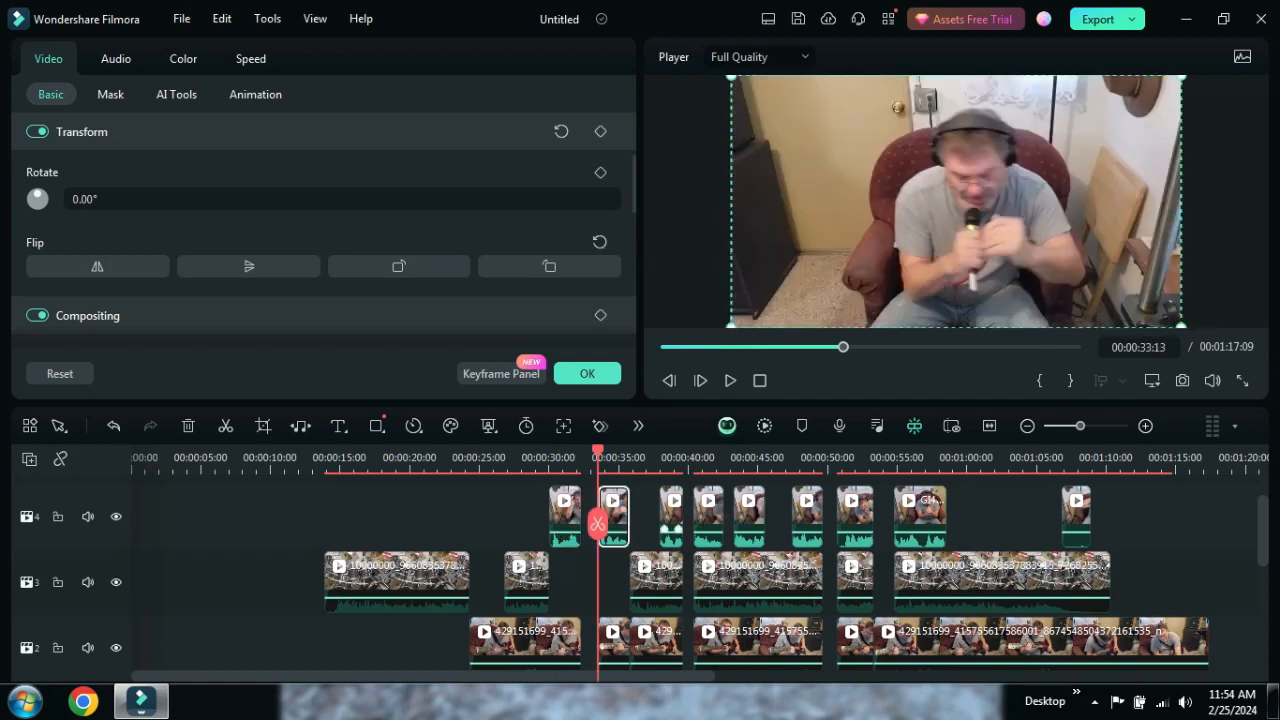
{"action": "double_click", "coordinate": [749, 520]}
{"action": "left_click", "coordinate": [97, 266]}
{"action": "double_click", "coordinate": [919, 520]}
{"action": "left_click", "coordinate": [97, 266]}
- Flip the second drum clip and the short drum clip starting at 00:00:50:16 on video track 3 horizontally
{"action": "double_click", "coordinate": [526, 582]}
{"action": "left_click", "coordinate": [97, 266]}
{"action": "double_click", "coordinate": [855, 582]}
{"action": "left_click", "coordinate": [97, 266]}
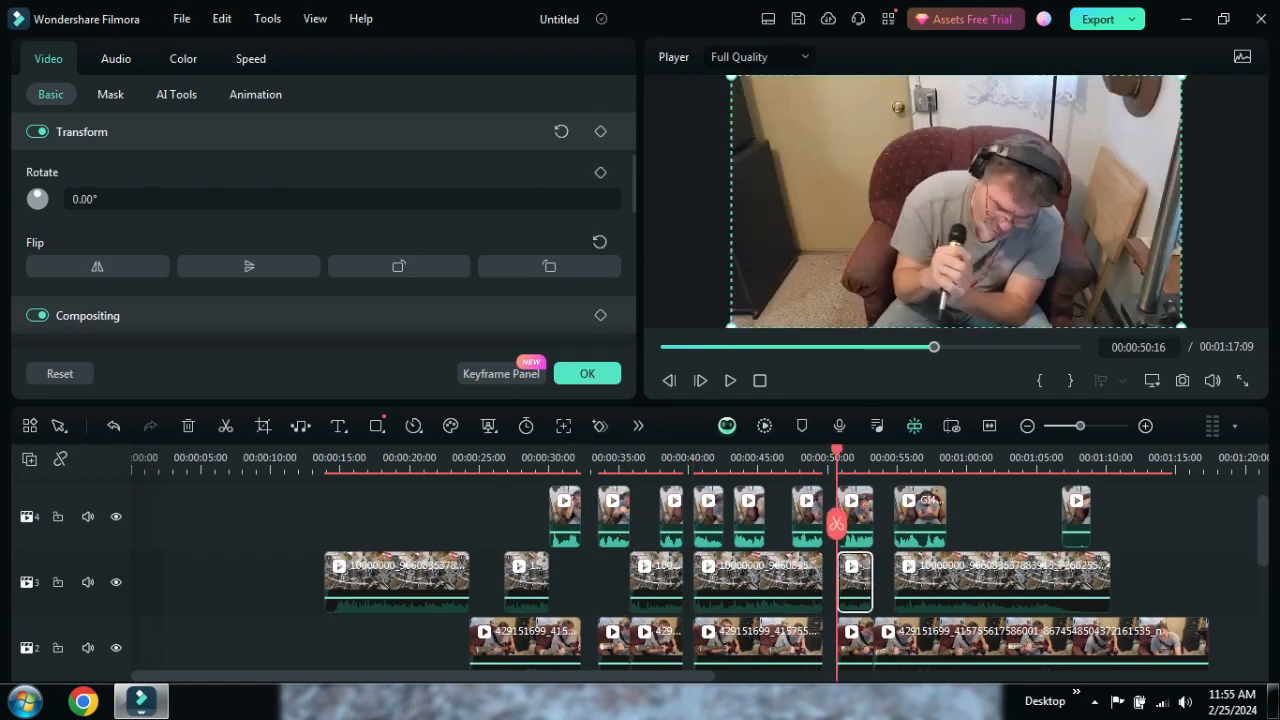
- Flip the guitar clips on video track 2 starting at about 33, 40 and 50 seconds horizontally
{"action": "double_click", "coordinate": [614, 648]}
{"action": "left_click", "coordinate": [97, 266]}
{"action": "double_click", "coordinate": [758, 648]}
{"action": "left_click", "coordinate": [97, 266]}
{"action": "double_click", "coordinate": [857, 648]}
{"action": "scroll", "coordinate": [857, 648], "scroll_direction": "down", "scroll_amount": 2}
- Flip the second guitar clip on video track 1, starting at 00:00:35:20, horizontally and accept the clip settings
{"action": "double_click", "coordinate": [760, 630]}
{"action": "left_click", "coordinate": [97, 266]}
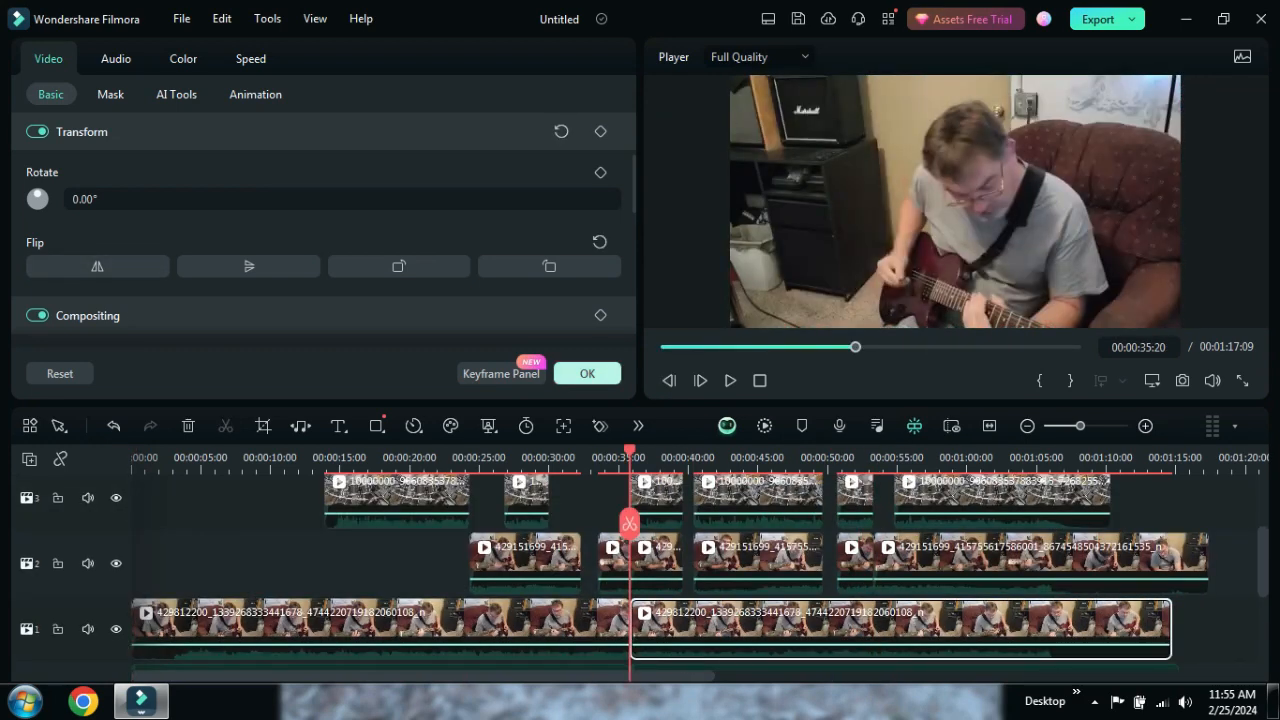
{"action": "left_click", "coordinate": [587, 373]}
- Slow the last singer clip on video track 4 to 0.25x speed
{"action": "scroll", "coordinate": [670, 573], "scroll_direction": "up", "scroll_amount": 2}
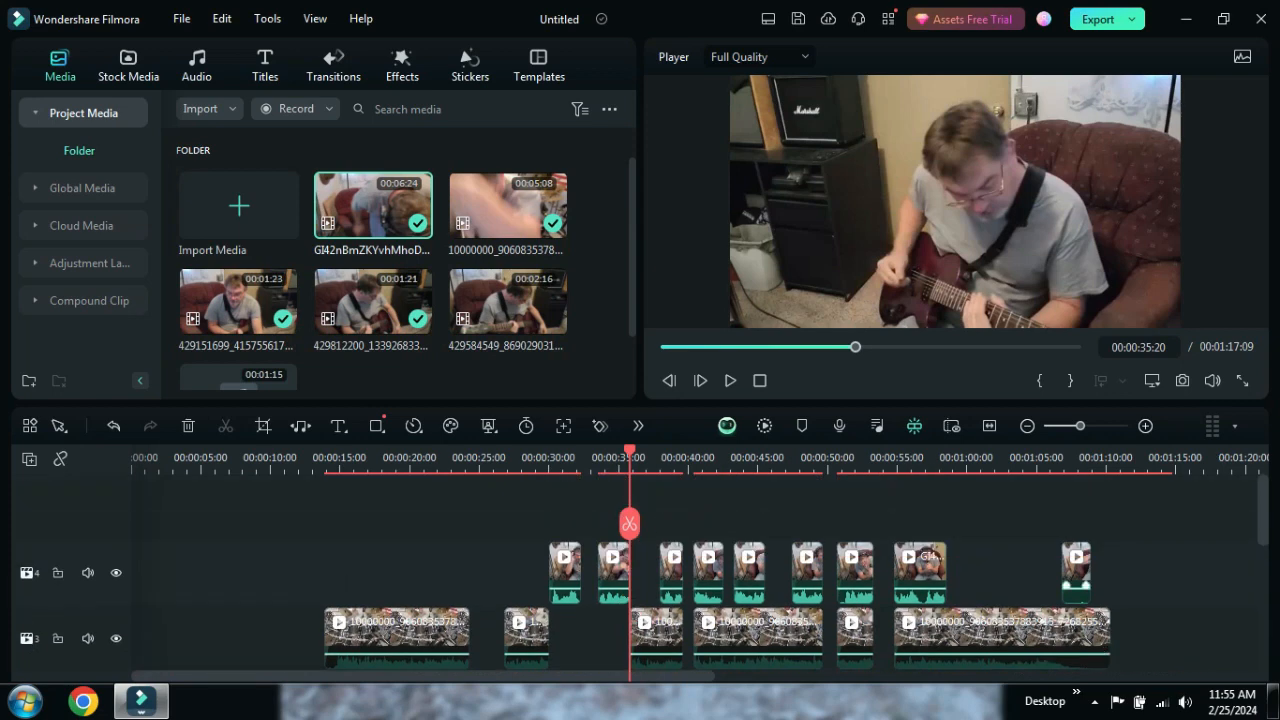
{"action": "right_click", "coordinate": [1076, 574]}
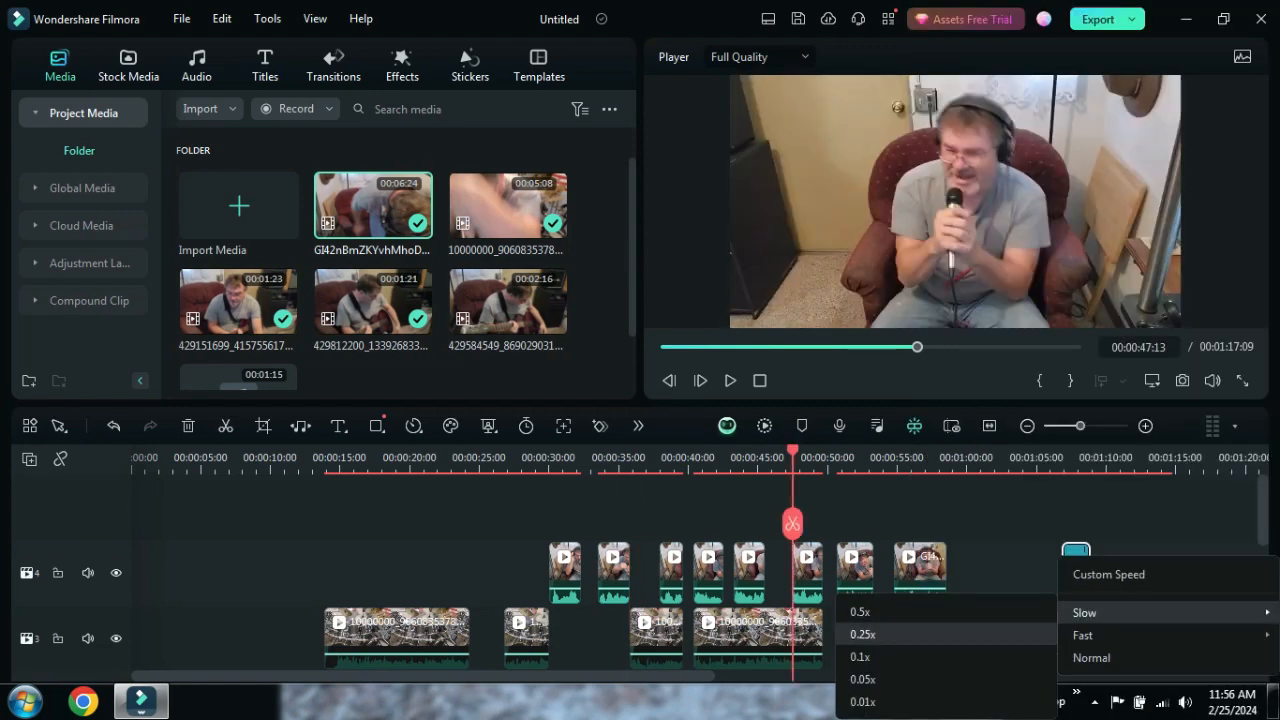
{"action": "left_click", "coordinate": [862, 634]}
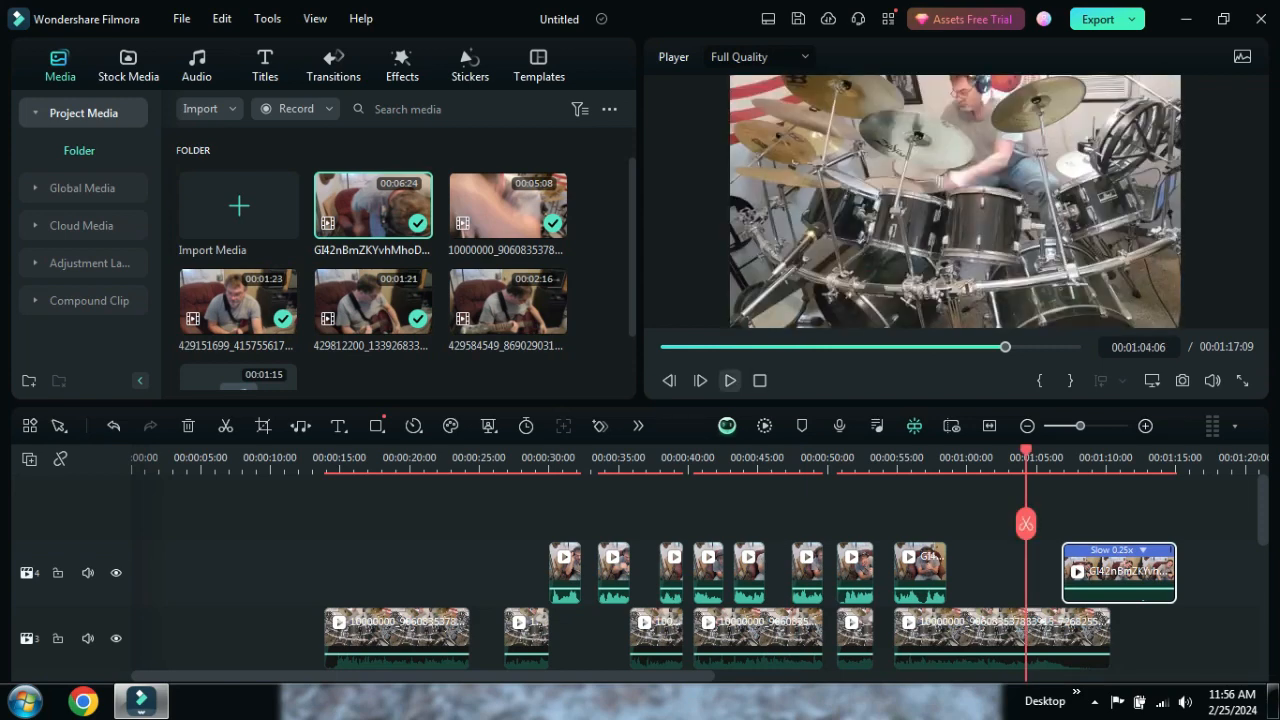
- Play through the slowed singer clip and trim its end to 00:01:13:02
{"action": "left_click", "coordinate": [730, 380]}
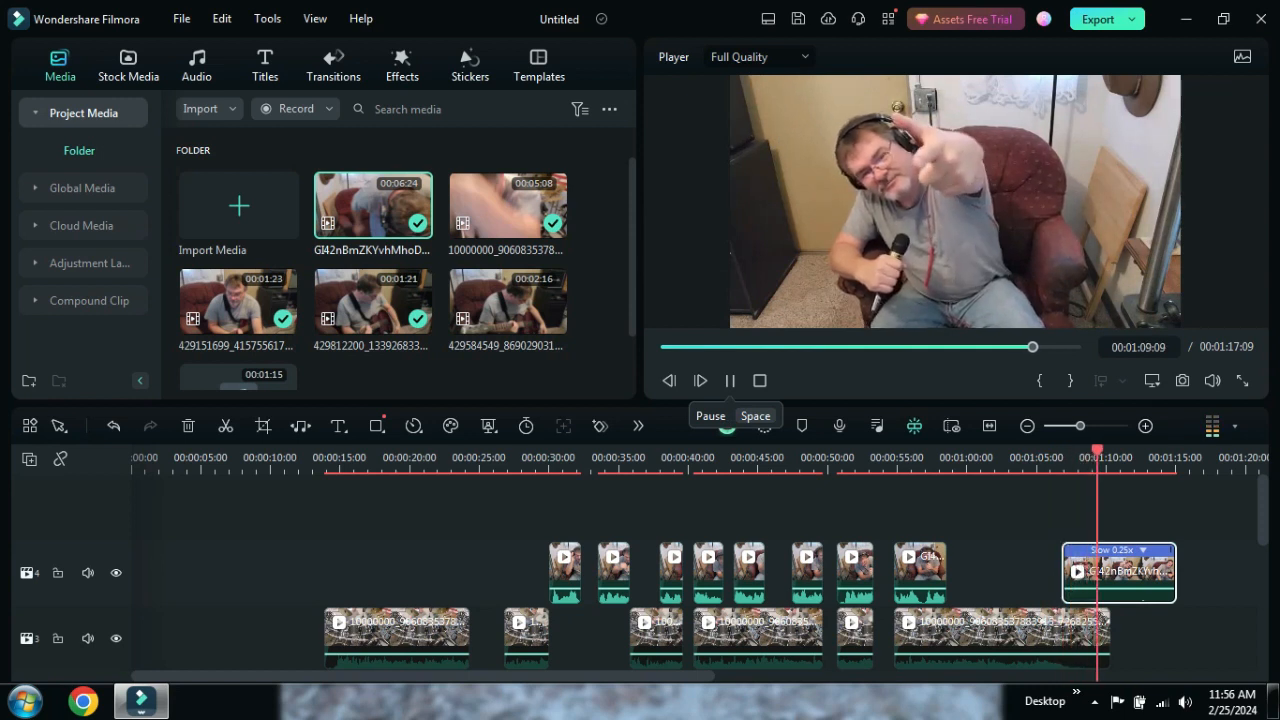
{"action": "left_click", "coordinate": [730, 380]}
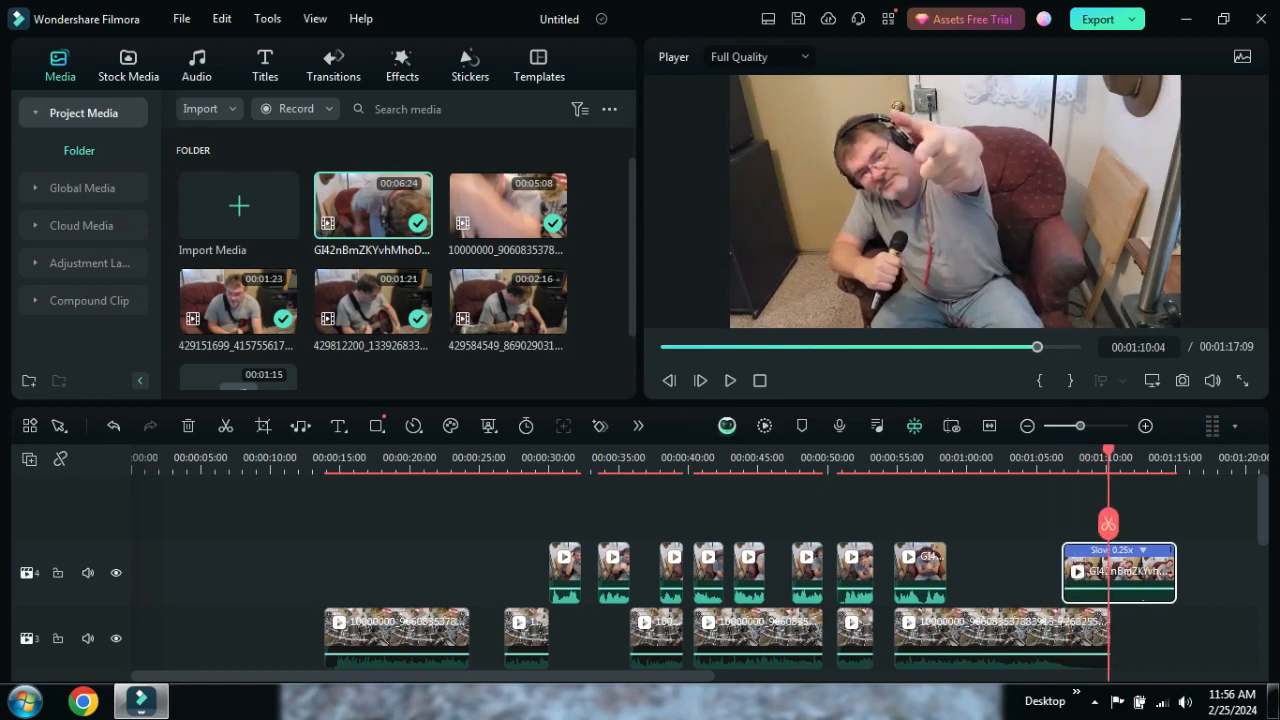
{"action": "left_click", "coordinate": [730, 380]}
{"action": "key", "text": "space"}
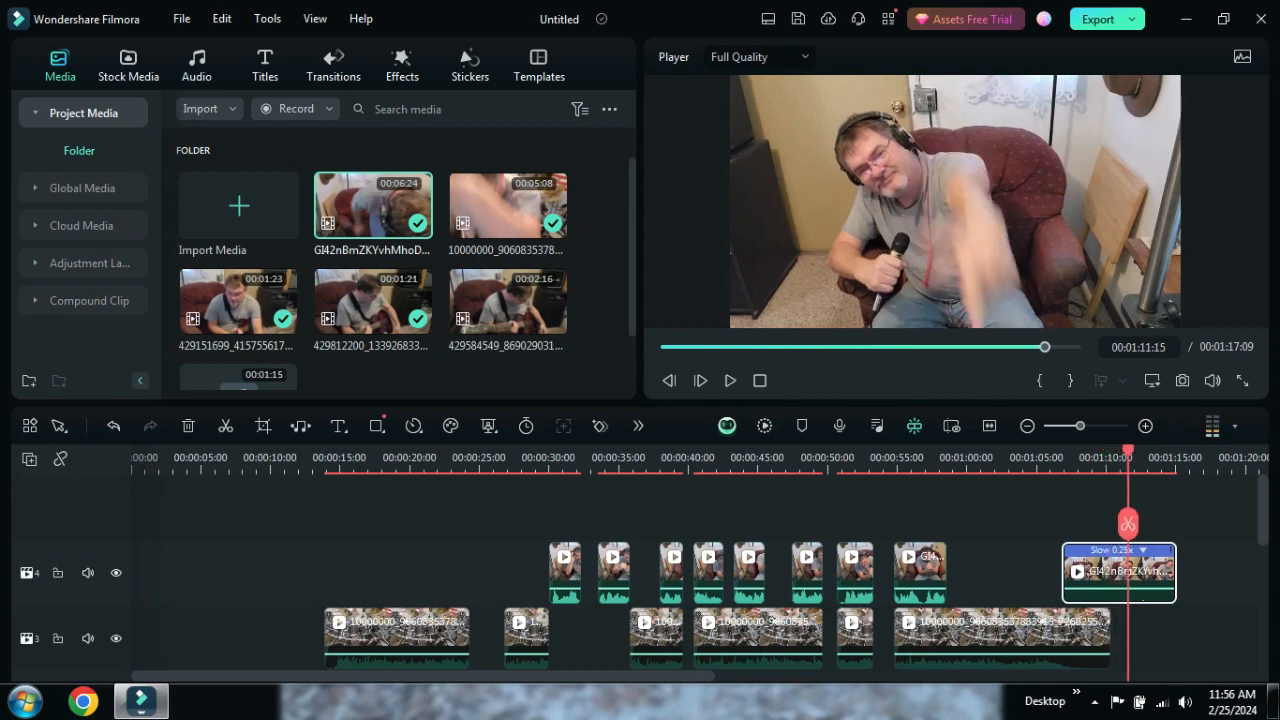
{"action": "key", "text": "space"}
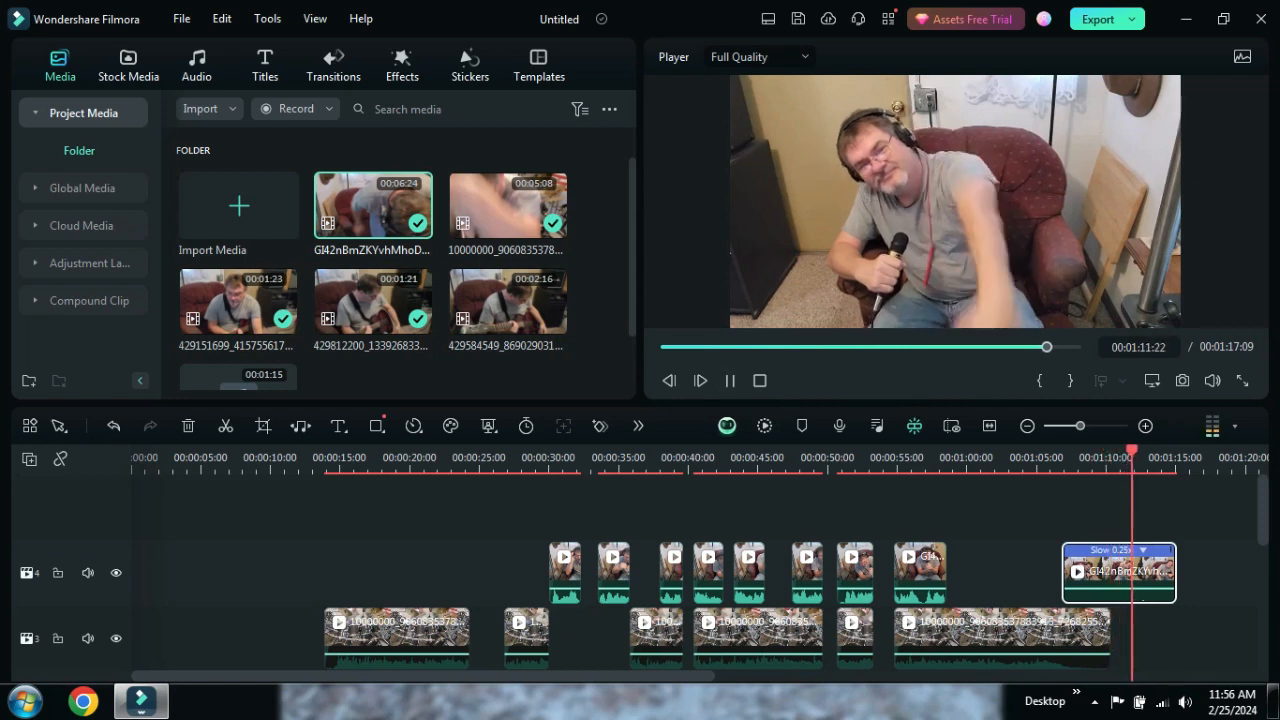
{"action": "key", "text": "space"}
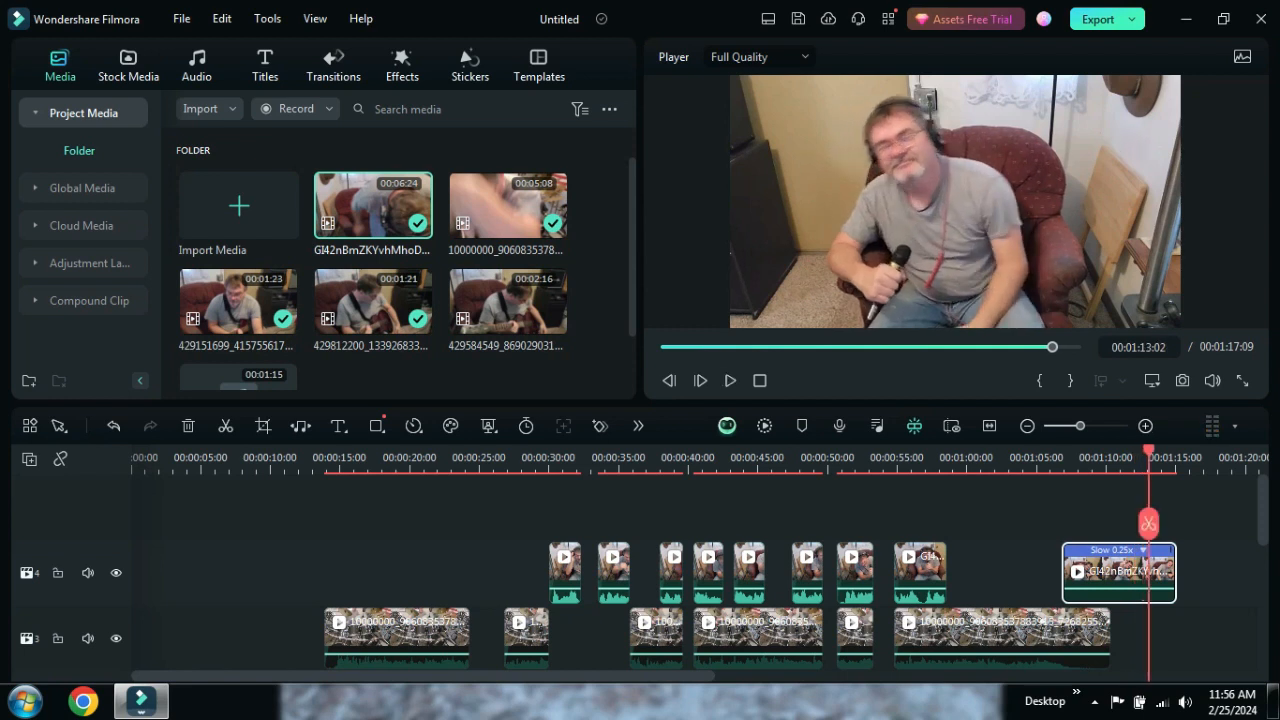
{"action": "left_click_drag", "start_coordinate": [1174, 585], "coordinate": [1143, 586]}
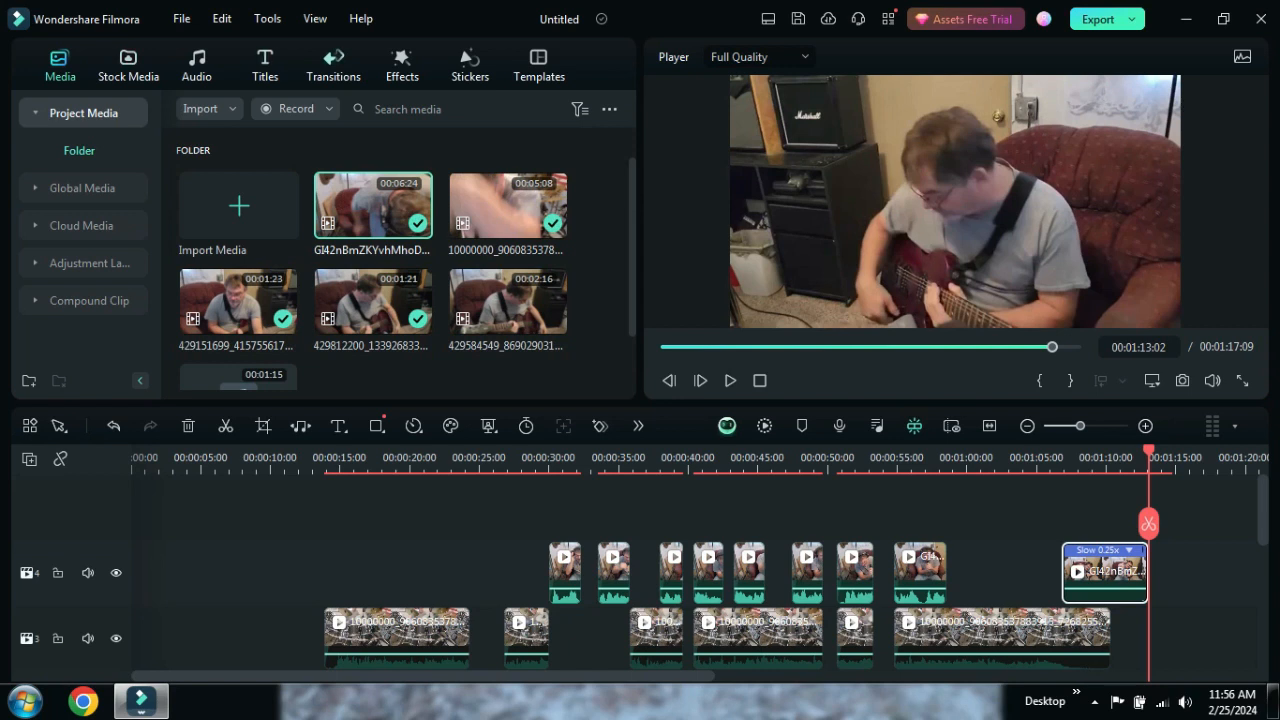
- Add a Fade transition to the end of the slowed singer clip and play the fade-out
{"action": "left_click", "coordinate": [333, 66]}
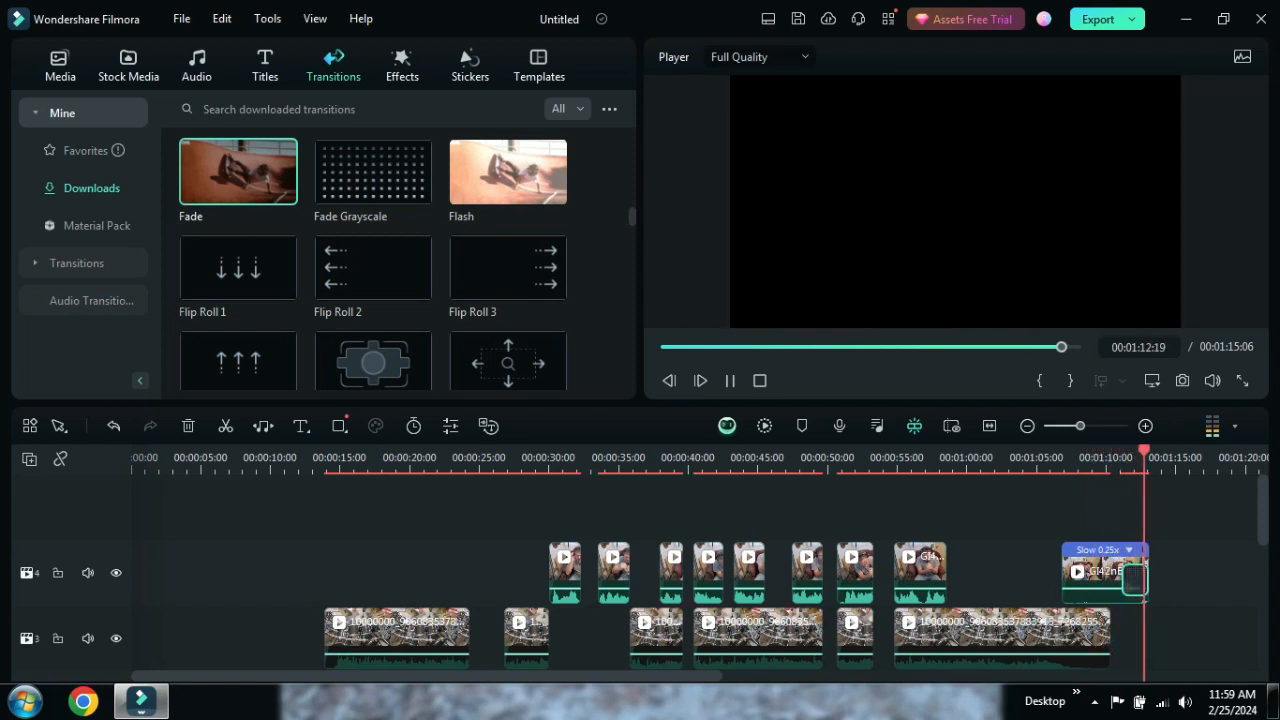
{"action": "left_click", "coordinate": [730, 380]}
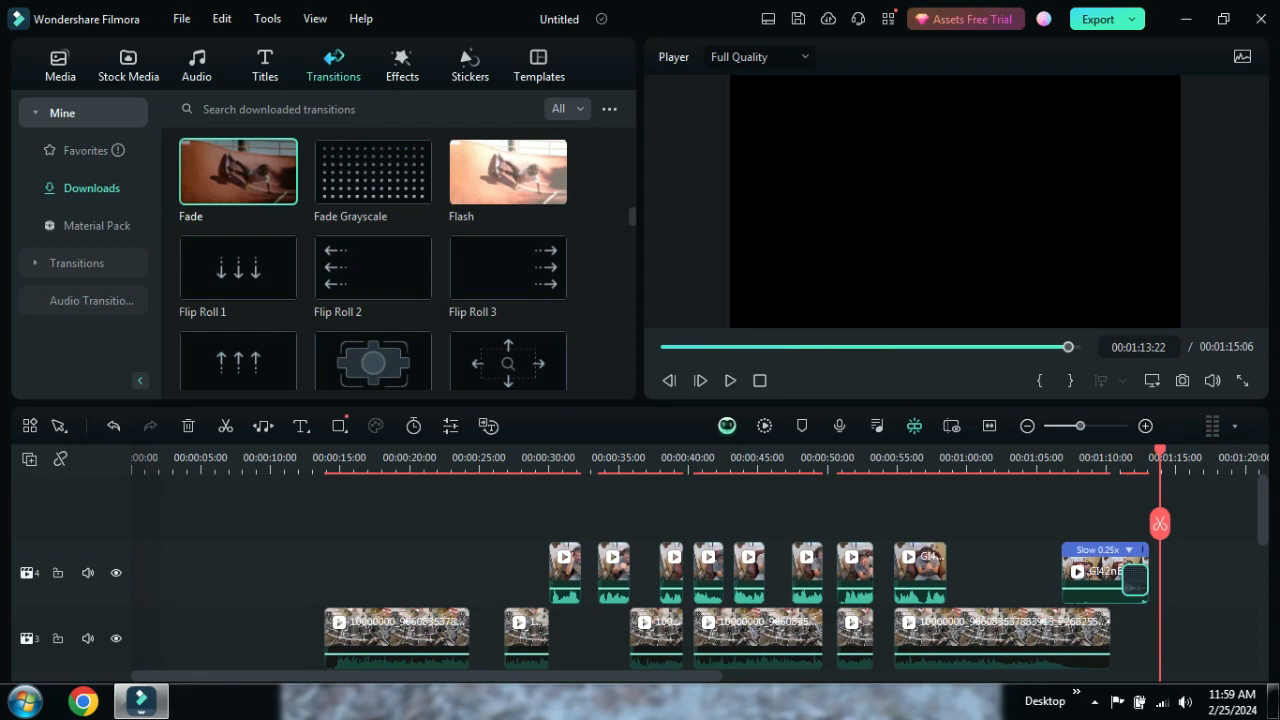
{"action": "scroll", "coordinate": [640, 580], "scroll_direction": "down", "scroll_amount": 2}
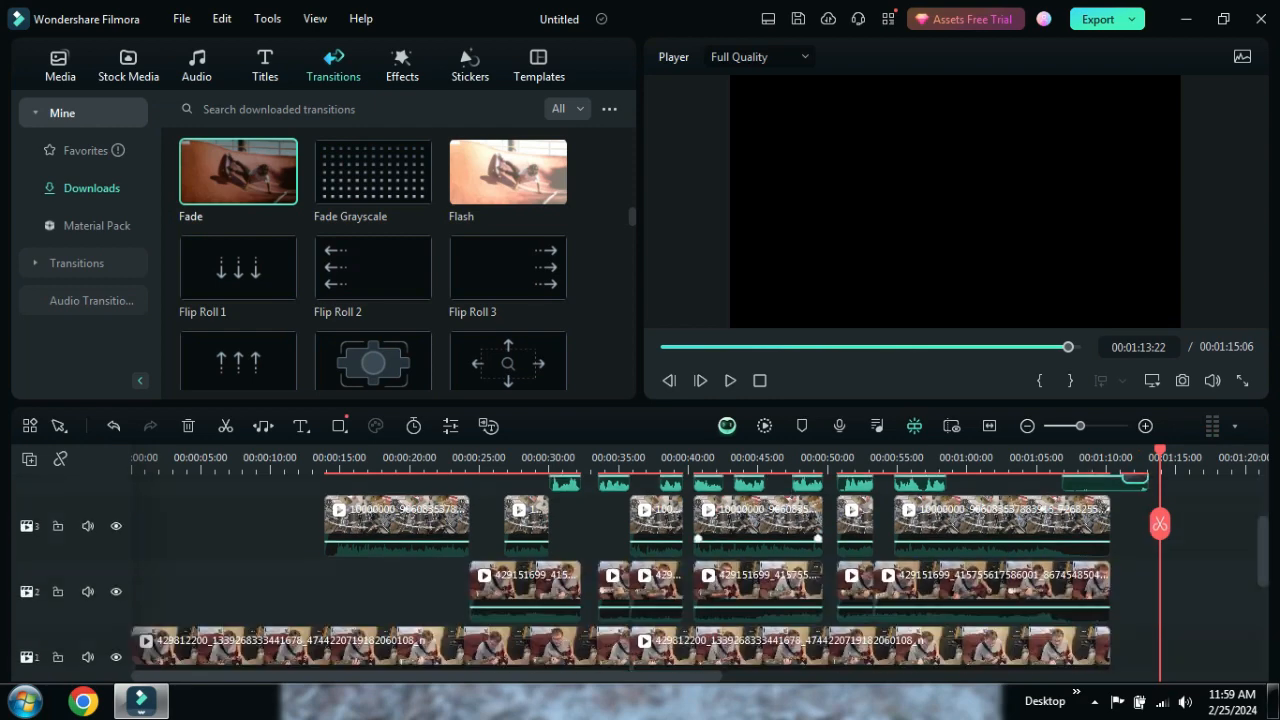
{"action": "scroll", "coordinate": [640, 580], "scroll_direction": "up", "scroll_amount": 2}
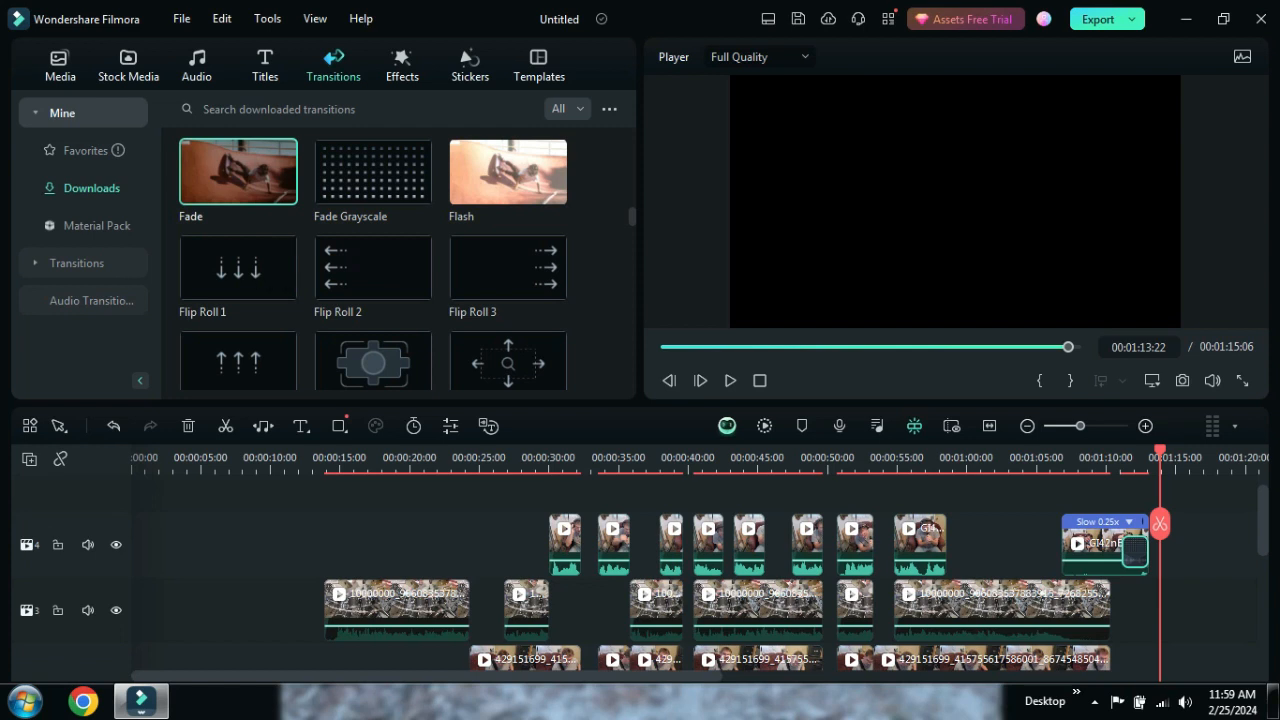
- Browse the downloaded transitions for one suited to the opening of the video
{"action": "scroll", "coordinate": [508, 268], "scroll_direction": "down", "scroll_amount": 3}
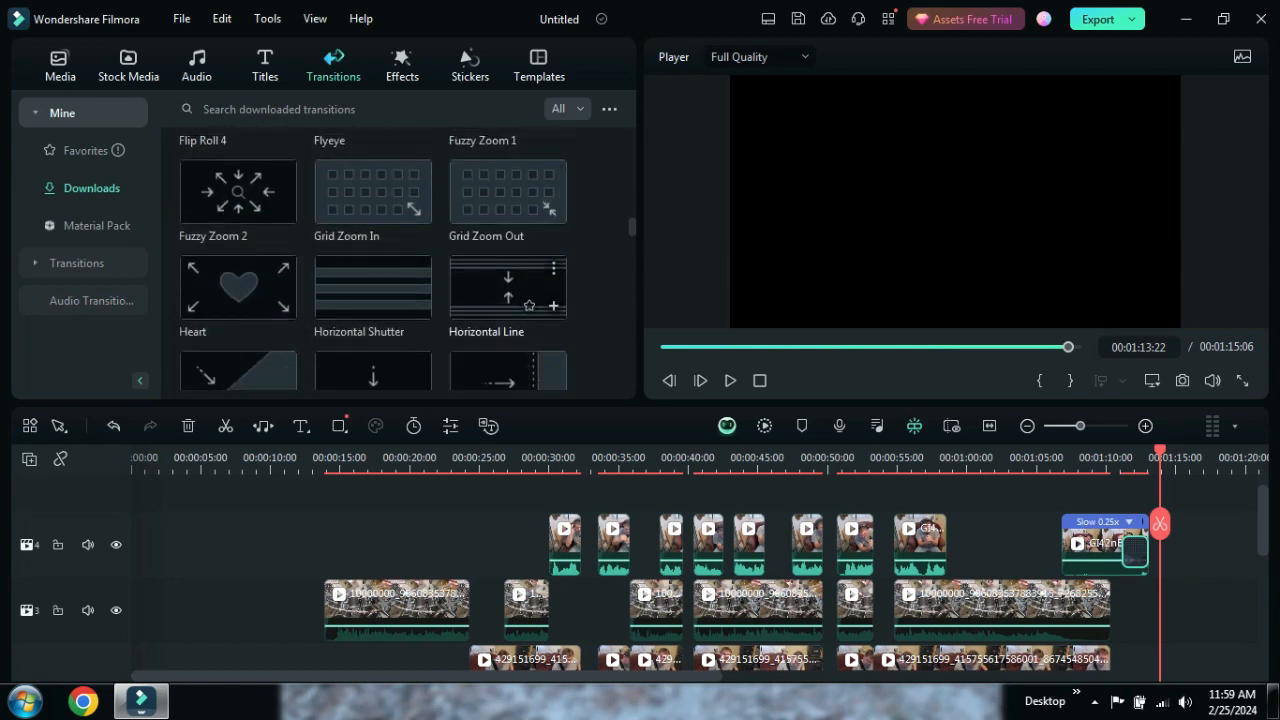
{"action": "scroll", "coordinate": [373, 260], "scroll_direction": "down", "scroll_amount": 5}
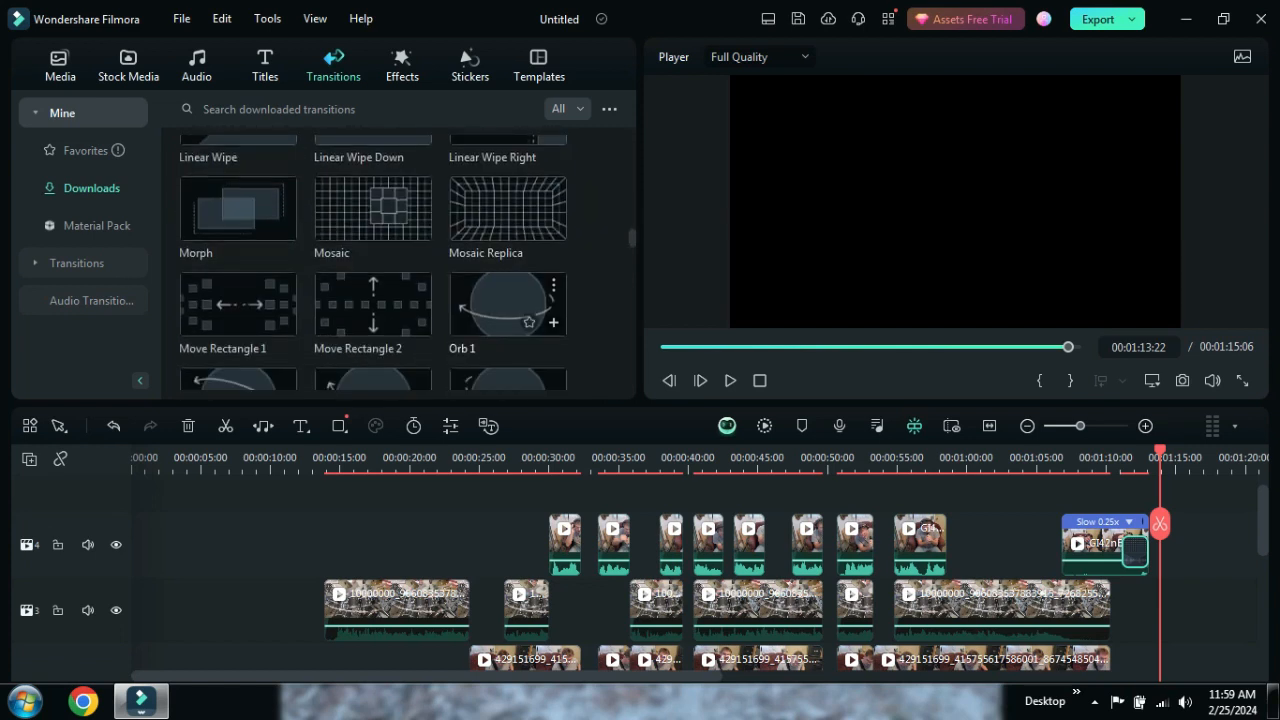
{"action": "scroll", "coordinate": [373, 260], "scroll_direction": "up", "scroll_amount": 10}
{"action": "scroll", "coordinate": [373, 260], "scroll_direction": "up", "scroll_amount": 1}
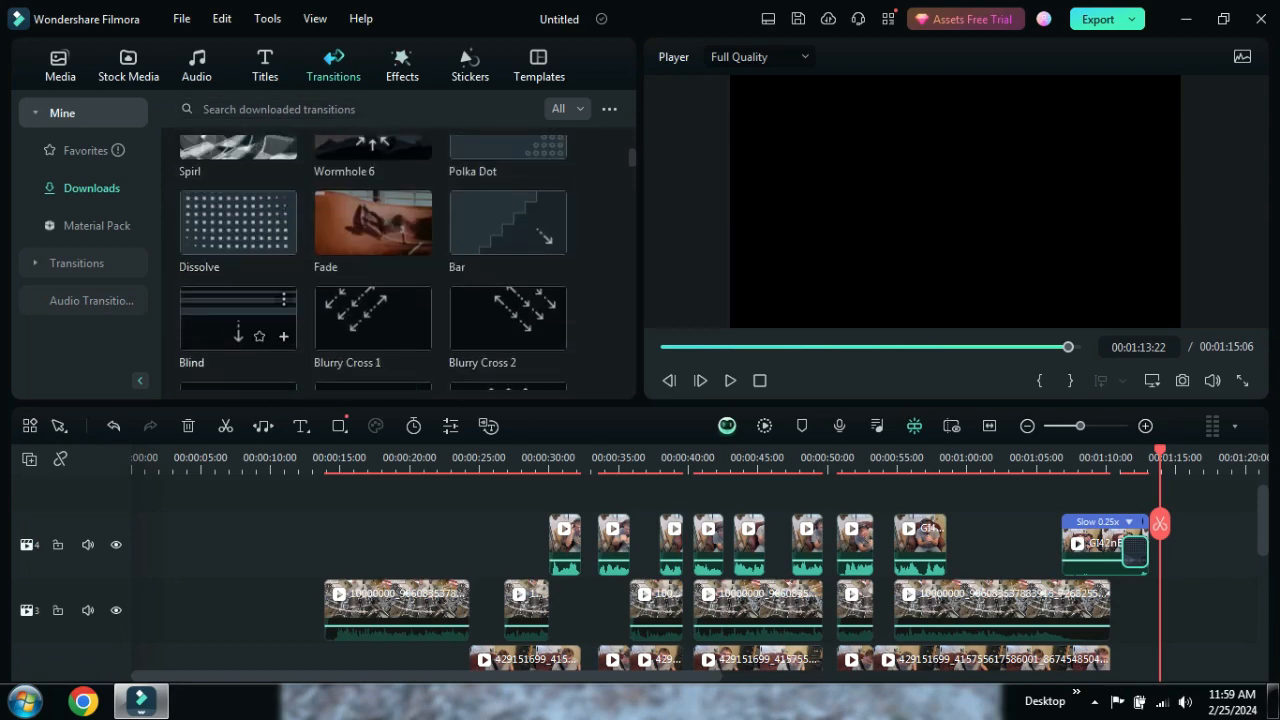
{"action": "scroll", "coordinate": [373, 262], "scroll_direction": "up", "scroll_amount": 5}
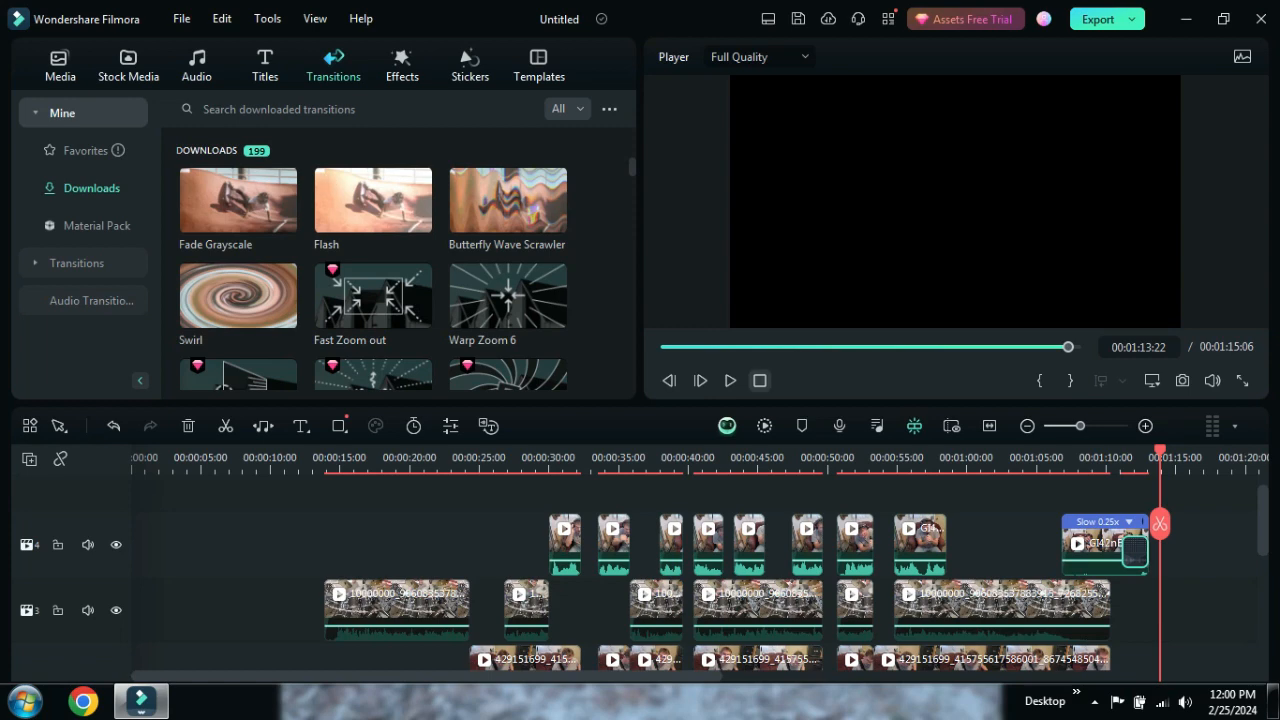
{"action": "scroll", "coordinate": [640, 575], "scroll_direction": "down", "scroll_amount": 3}
{"action": "scroll", "coordinate": [640, 575], "scroll_direction": "up", "scroll_amount": 4}
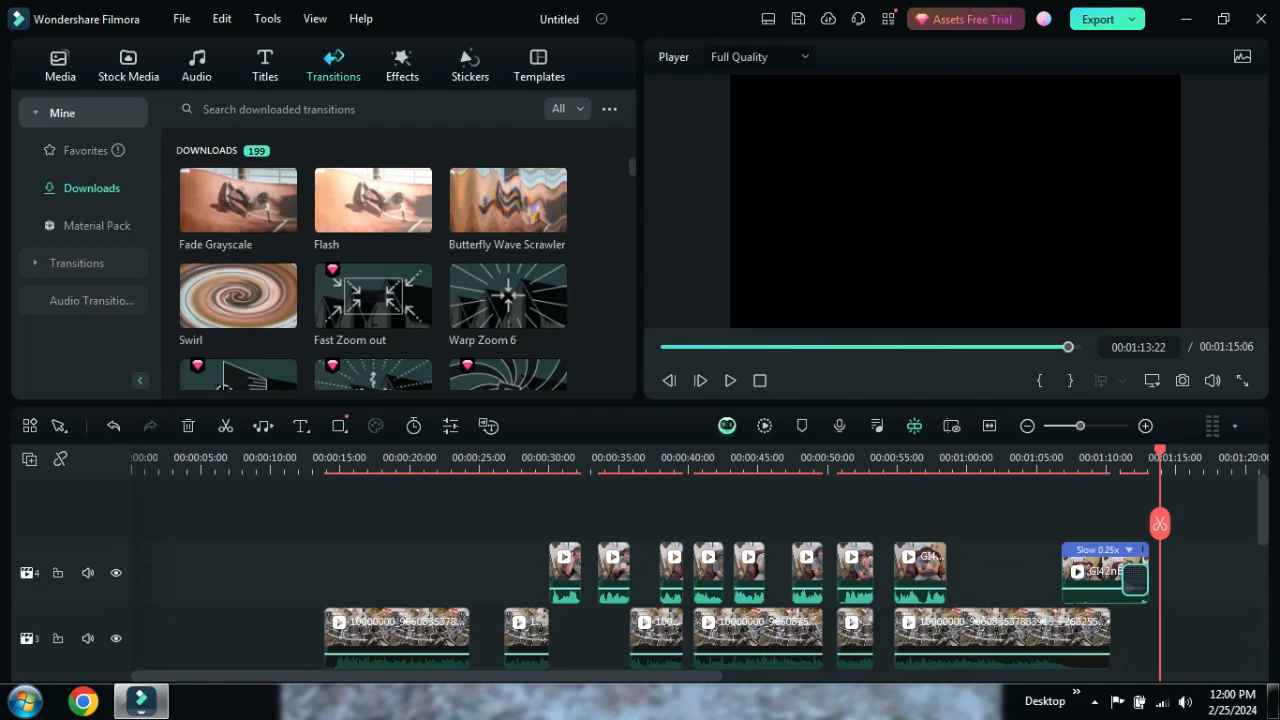
{"action": "scroll", "coordinate": [640, 575], "scroll_direction": "down", "scroll_amount": 6}
{"action": "scroll", "coordinate": [640, 575], "scroll_direction": "up", "scroll_amount": 6}
- Play the opening seconds of the project from the beginning and return to the start
{"action": "left_click", "coordinate": [760, 380]}
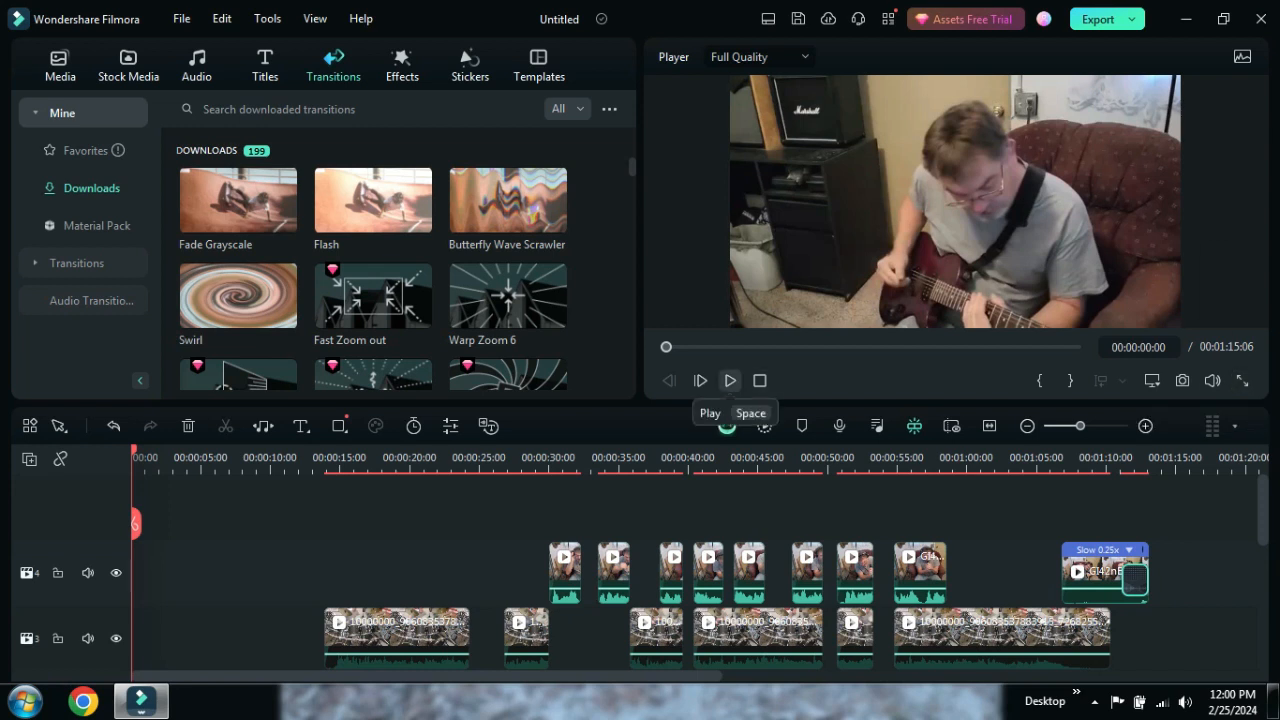
{"action": "left_click", "coordinate": [731, 381]}
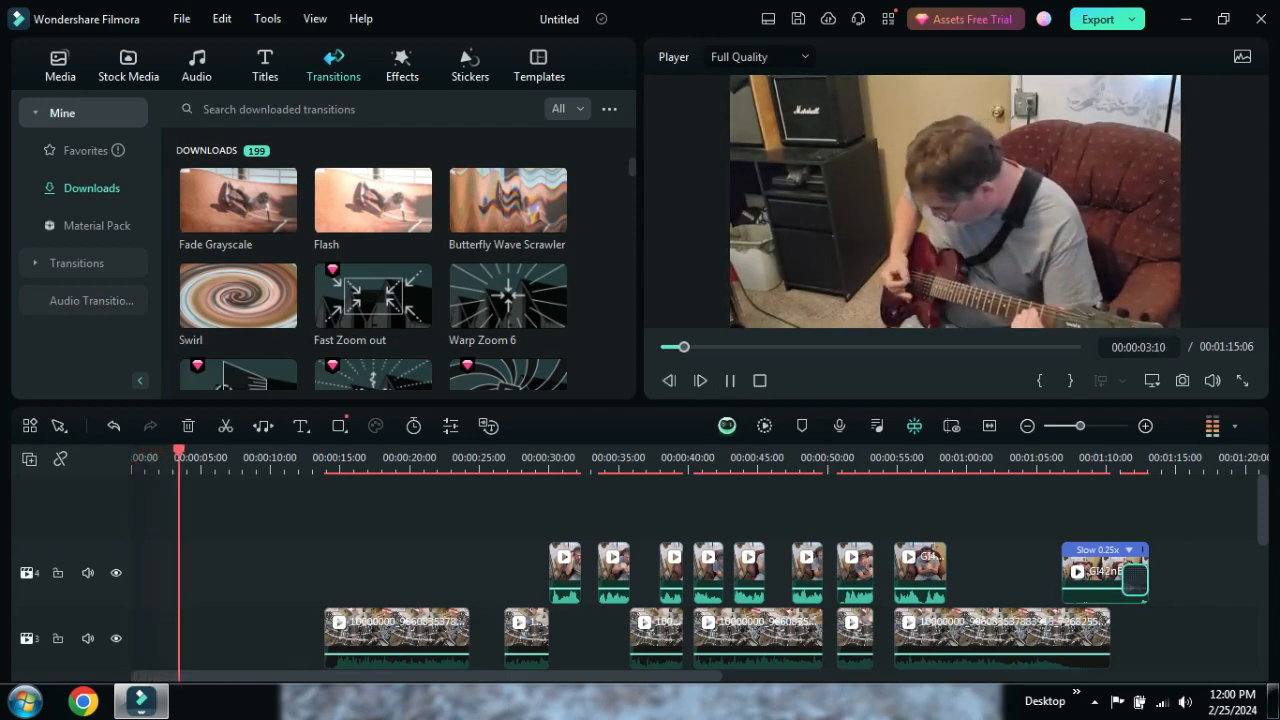
{"action": "left_click", "coordinate": [731, 381]}
{"action": "left_click", "coordinate": [760, 381]}
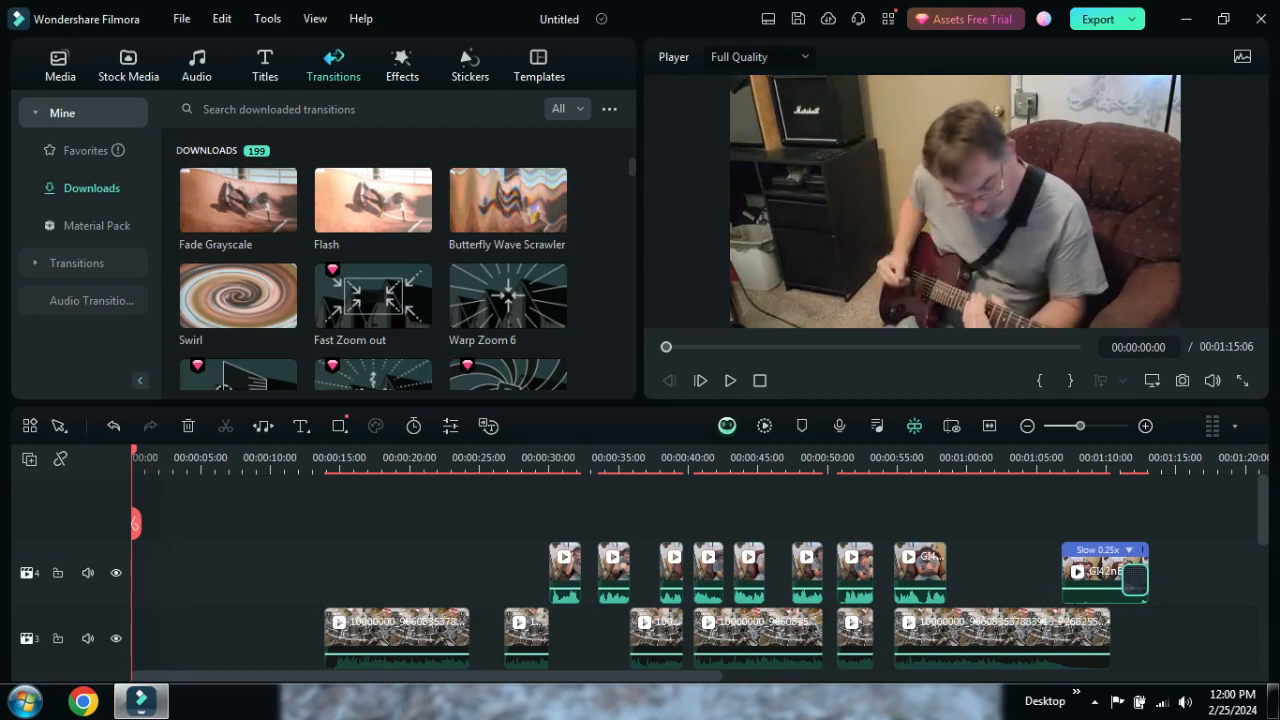
- Try the Fade Grayscale transition at the start of the first drum clip
{"action": "left_click", "coordinate": [238, 201]}
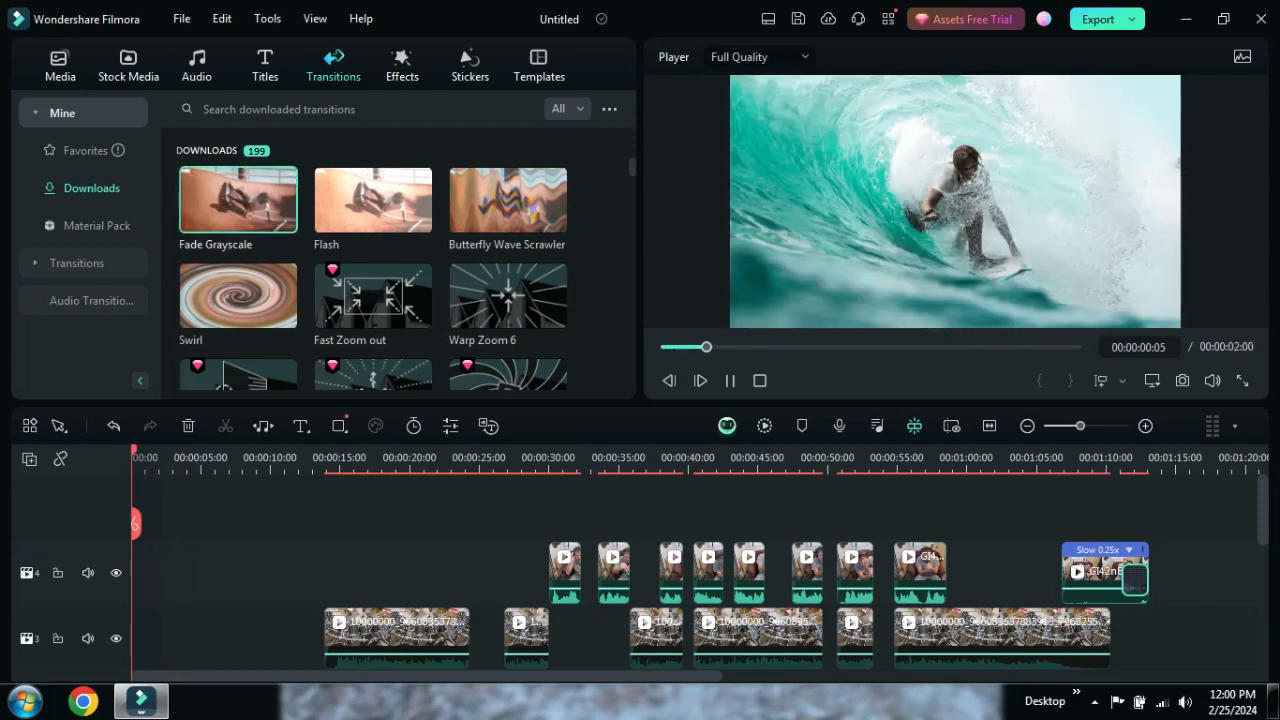
{"action": "left_click_drag", "start_coordinate": [238, 203], "coordinate": [338, 643]}
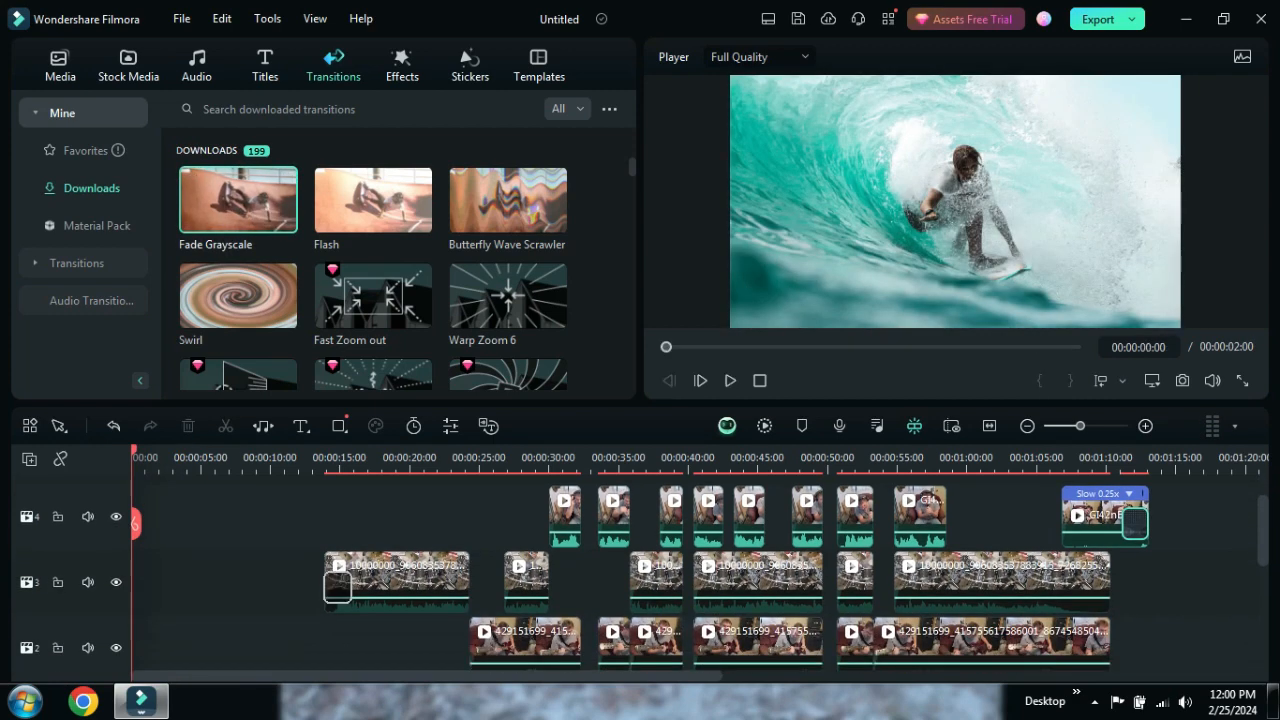
- Add a two-second Fade transition to the start of the first guitar clip on video track 1 and preview the fade-in
{"action": "scroll", "coordinate": [700, 580], "scroll_direction": "down", "scroll_amount": 3}
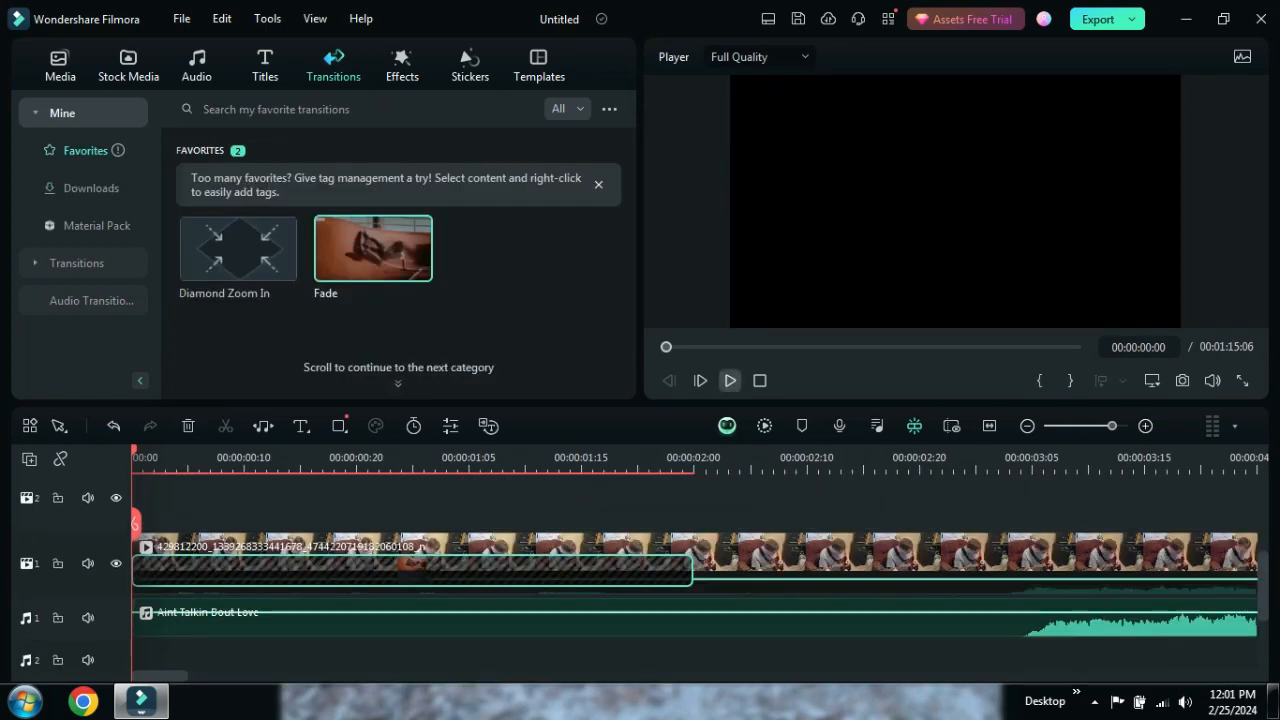
{"action": "left_click", "coordinate": [730, 380]}
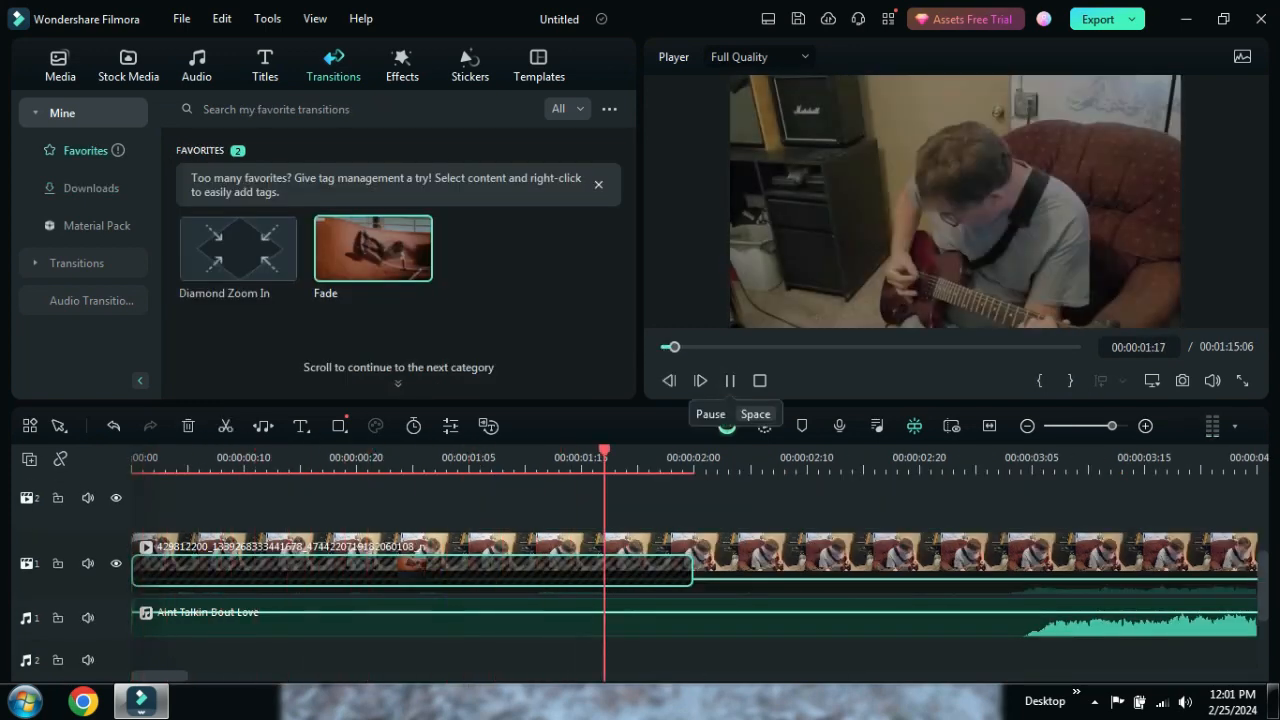
{"action": "left_click", "coordinate": [760, 380]}
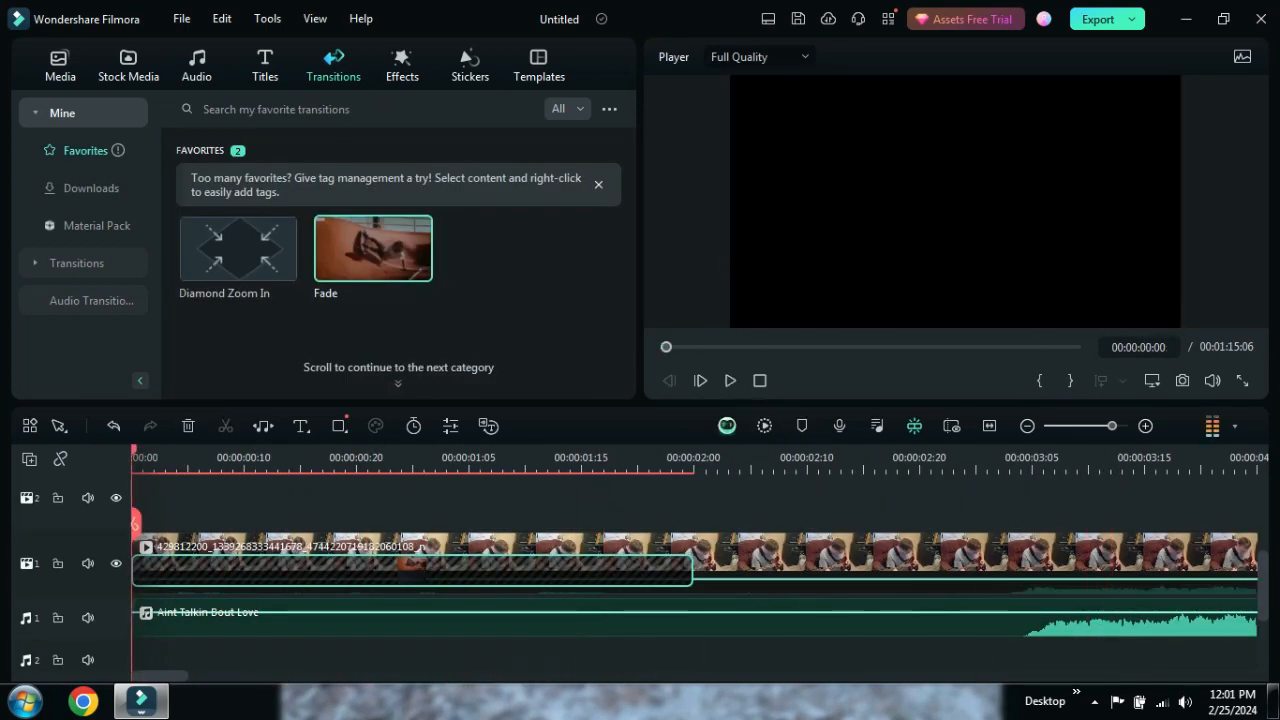
- Select every video and audio clip and shift them together about 2.4 seconds later, leaving a gap at the project's start
{"action": "left_click", "coordinate": [989, 426]}
{"action": "scroll", "coordinate": [750, 615], "scroll_direction": "up", "scroll_amount": 2}
{"action": "scroll", "coordinate": [550, 570], "scroll_direction": "up", "scroll_amount": 3}
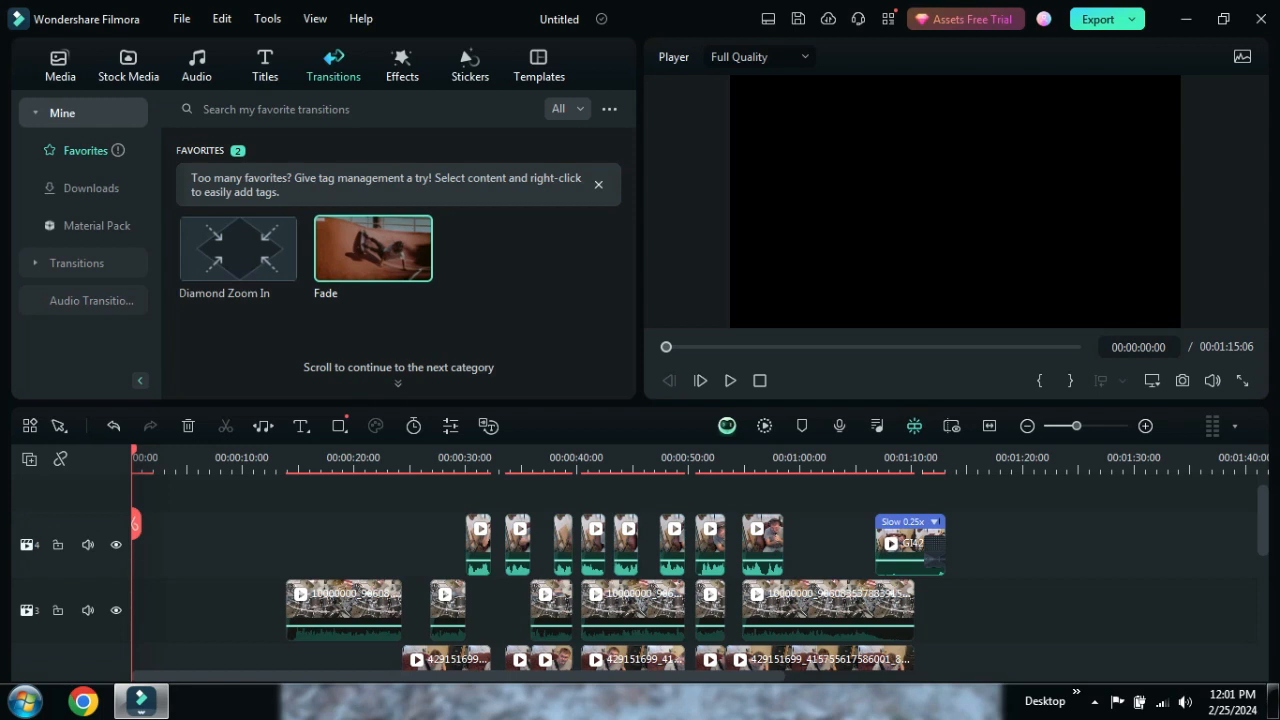
{"action": "left_click_drag", "start_coordinate": [986, 497], "coordinate": [144, 521]}
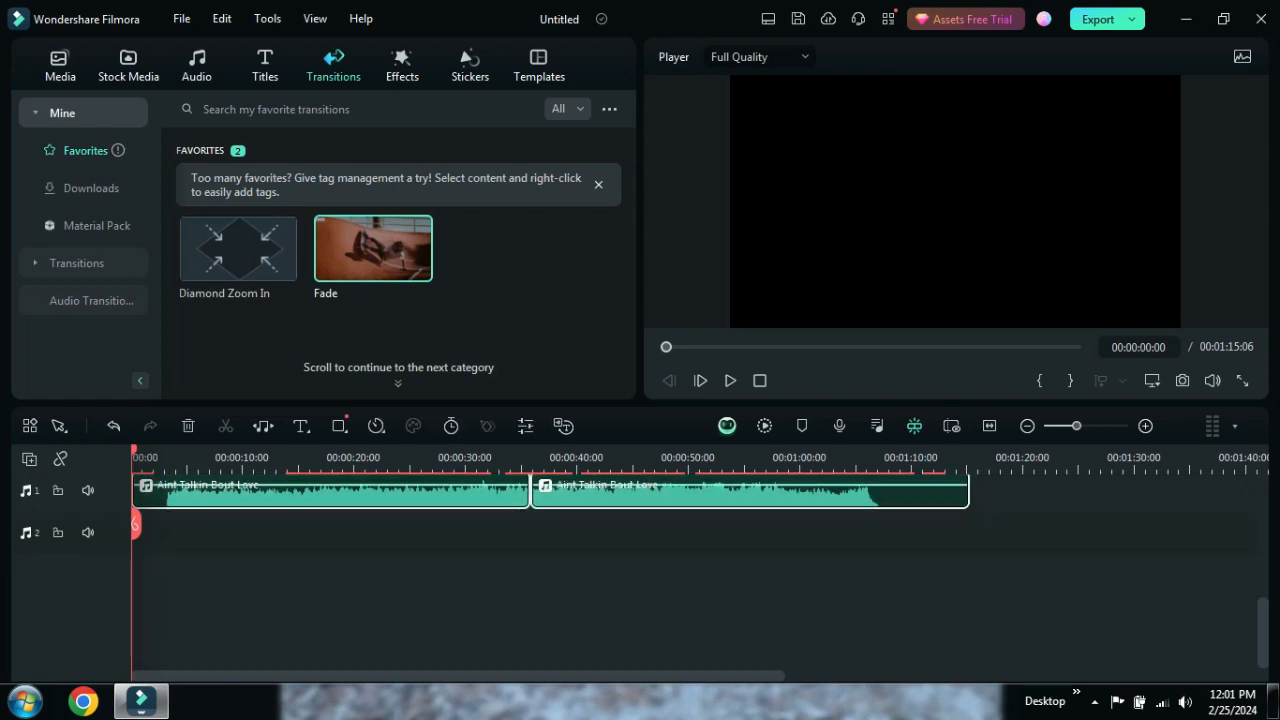
{"action": "scroll", "coordinate": [640, 560], "scroll_direction": "up", "scroll_amount": 3}
{"action": "left_click_drag", "start_coordinate": [222, 594], "coordinate": [247, 594]}
{"action": "left_click", "coordinate": [262, 515]}
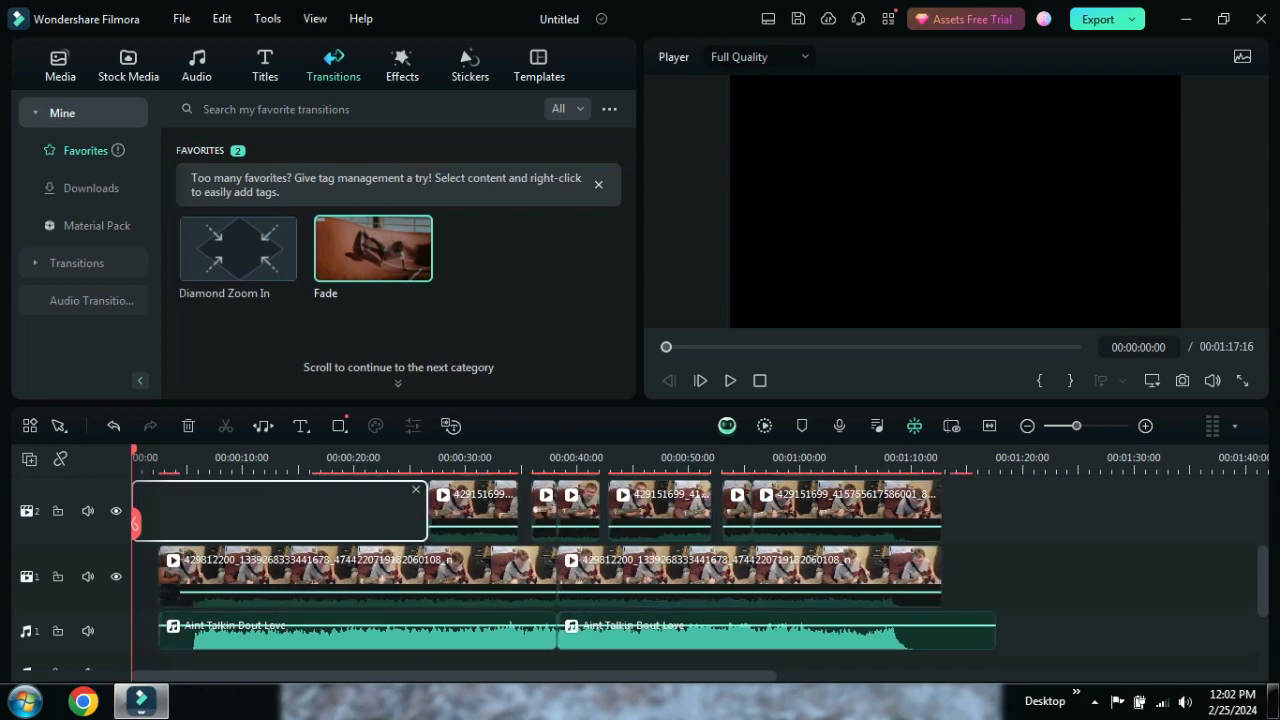
- Add the downloaded Lower Third 21 title at the very start of the project, on a new track above video track 4
{"action": "scroll", "coordinate": [560, 575], "scroll_direction": "up", "scroll_amount": 3}
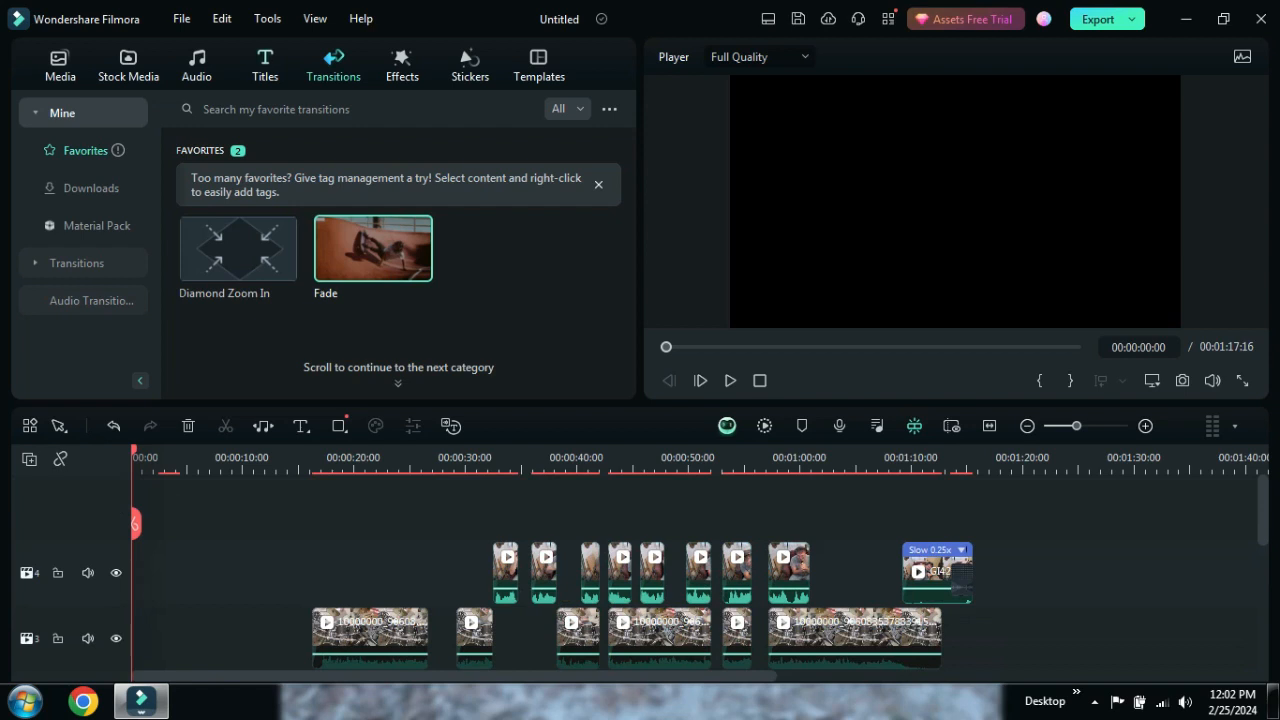
{"action": "left_click", "coordinate": [265, 66]}
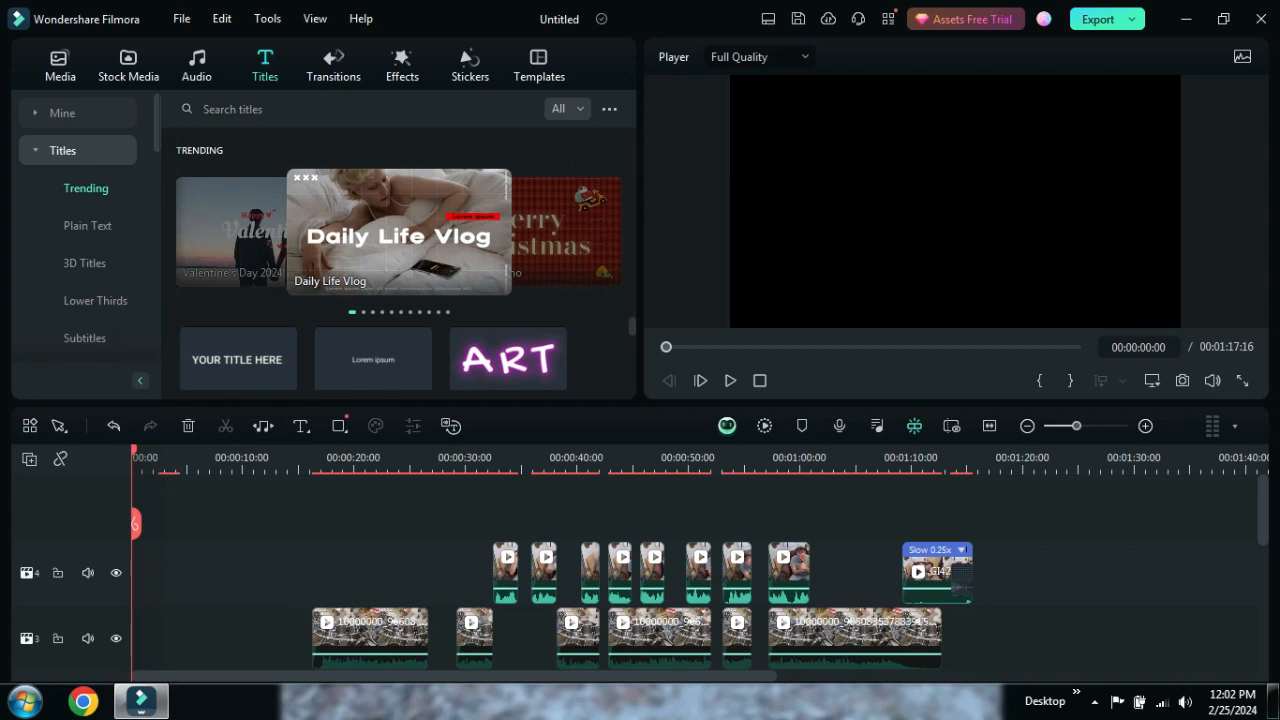
{"action": "left_click", "coordinate": [63, 113]}
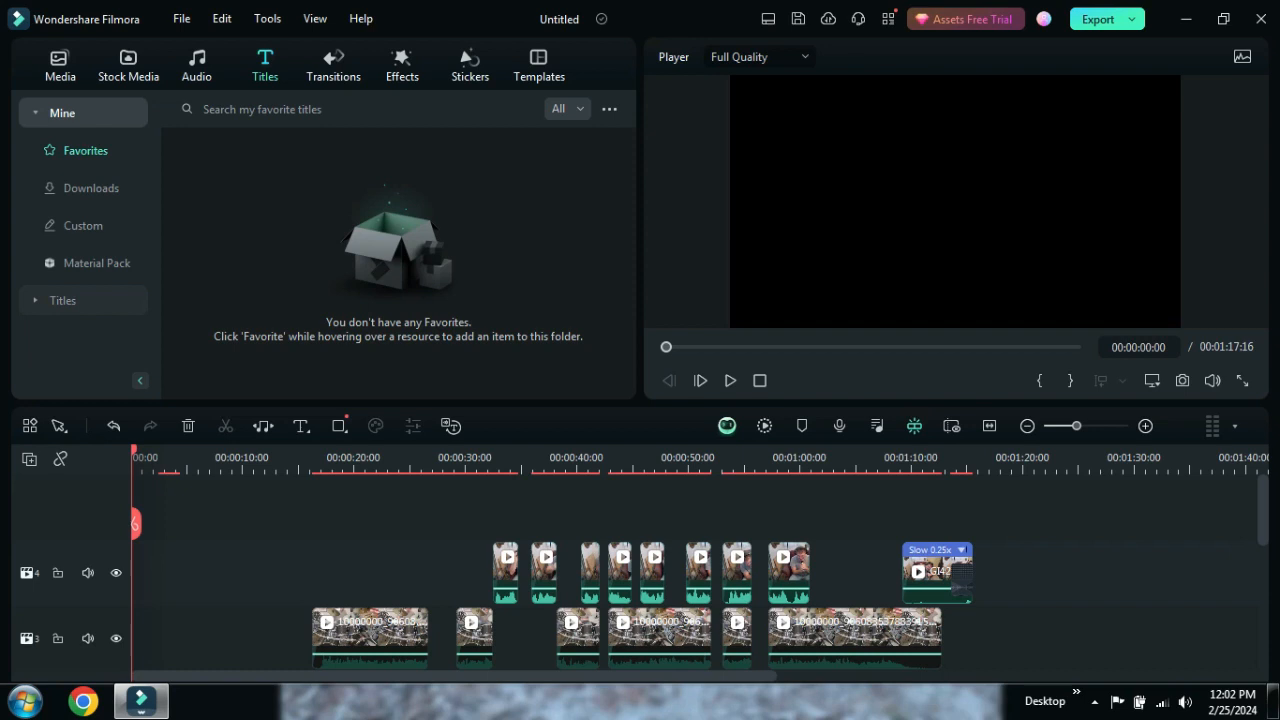
{"action": "left_click", "coordinate": [91, 188]}
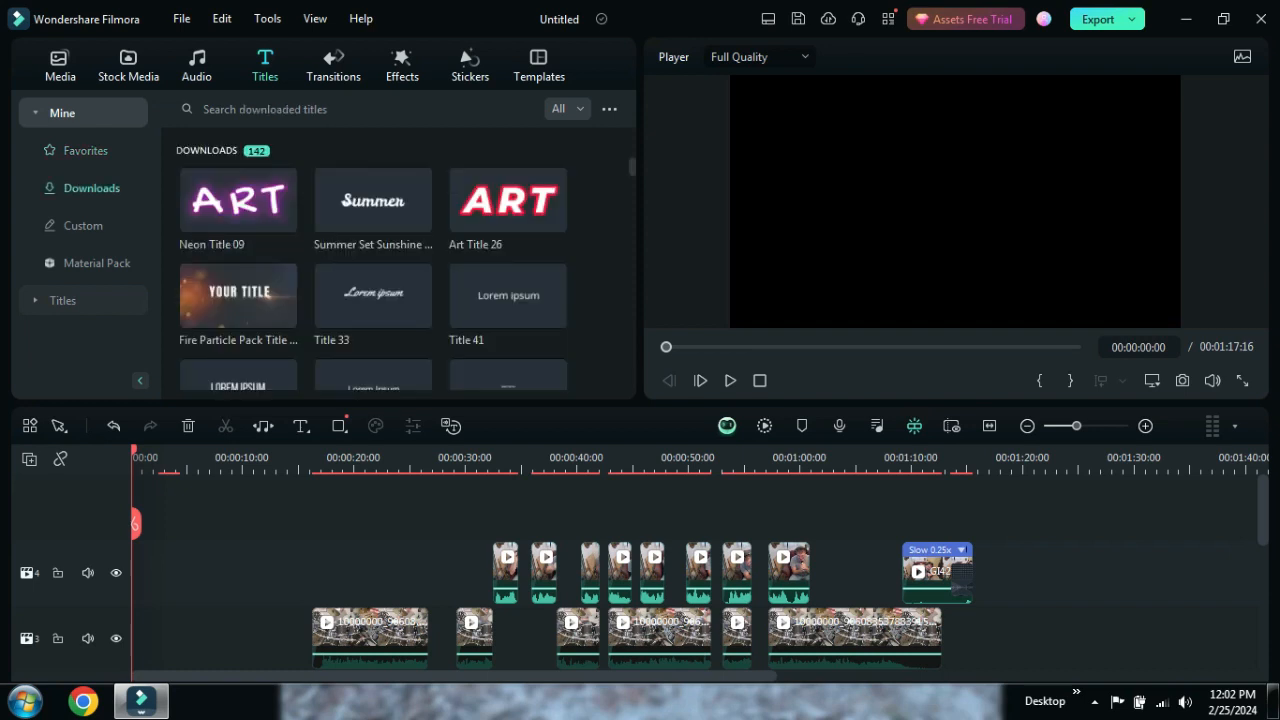
{"action": "scroll", "coordinate": [508, 318], "scroll_direction": "down", "scroll_amount": 5}
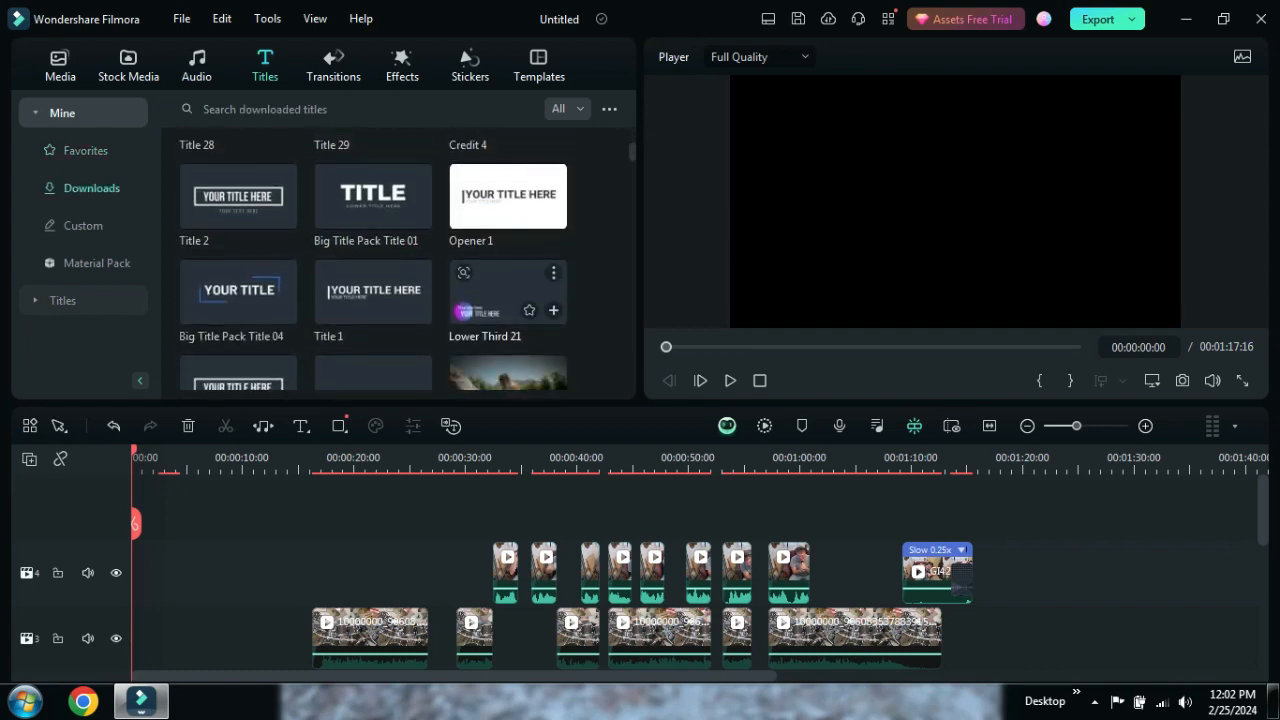
{"action": "scroll", "coordinate": [510, 285], "scroll_direction": "down", "scroll_amount": 3}
{"action": "scroll", "coordinate": [508, 270], "scroll_direction": "down", "scroll_amount": 10}
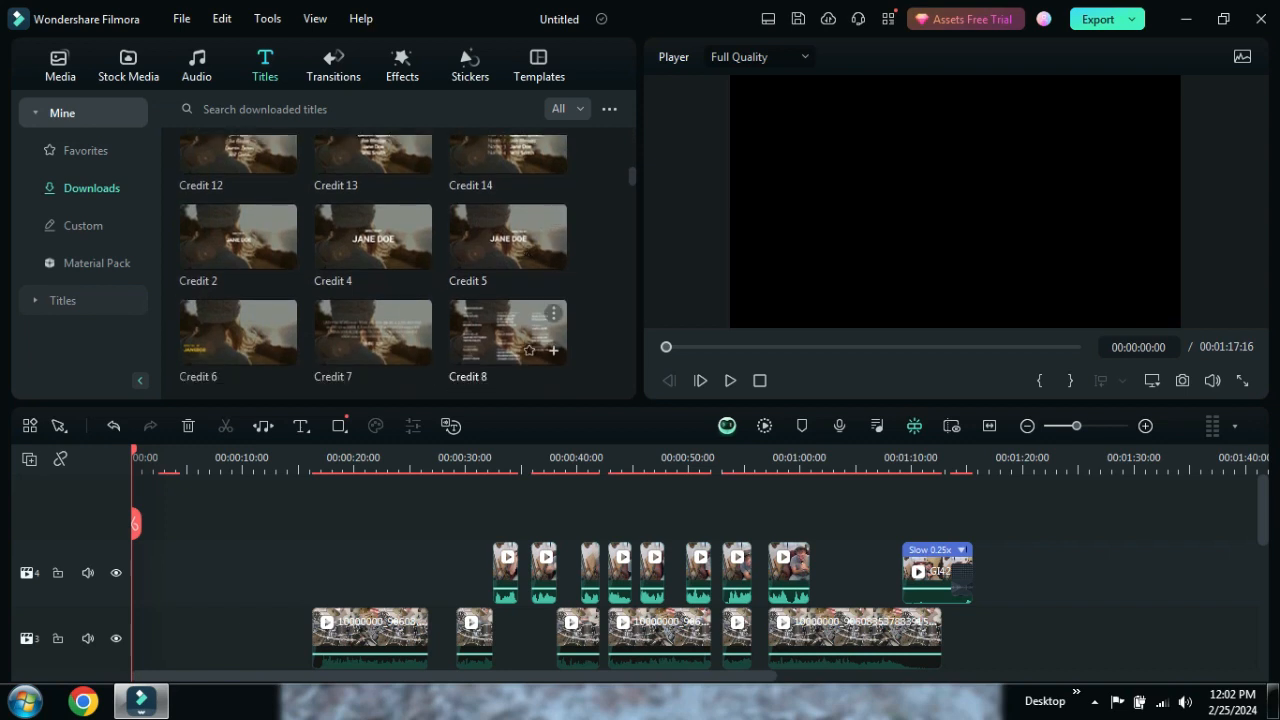
{"action": "scroll", "coordinate": [508, 275], "scroll_direction": "down", "scroll_amount": 1}
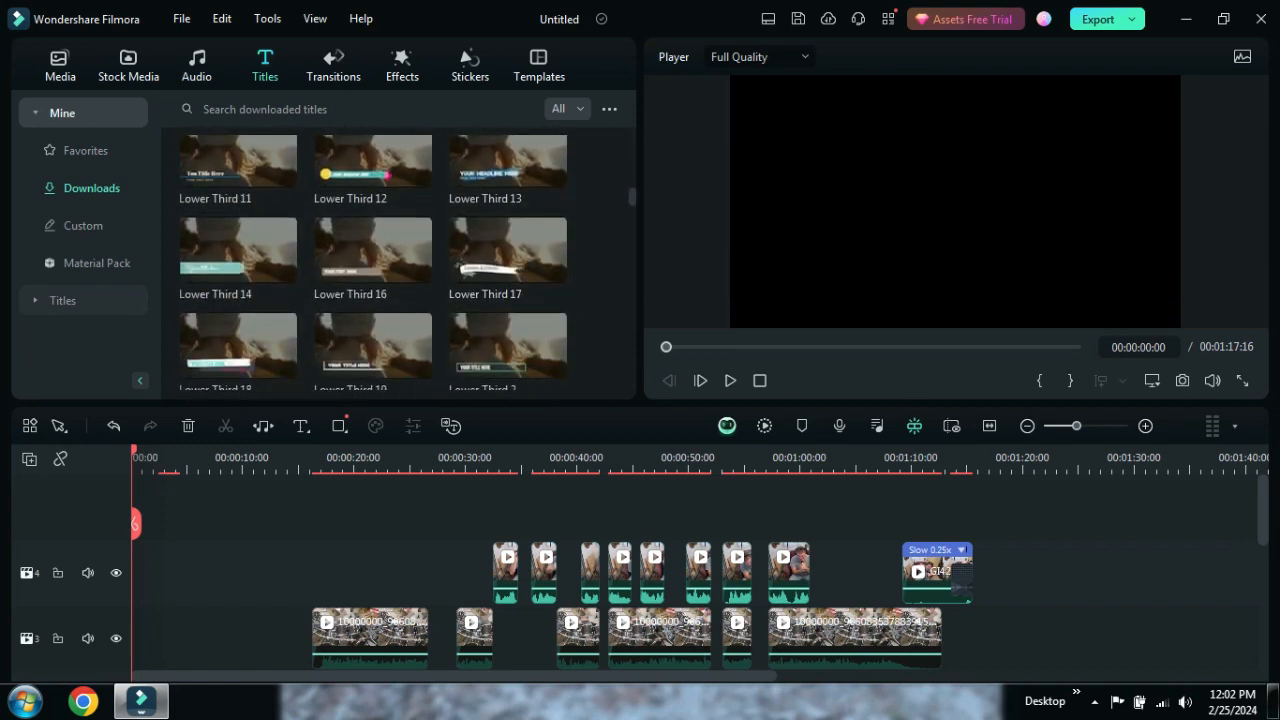
{"action": "scroll", "coordinate": [400, 300], "scroll_direction": "down", "scroll_amount": 5}
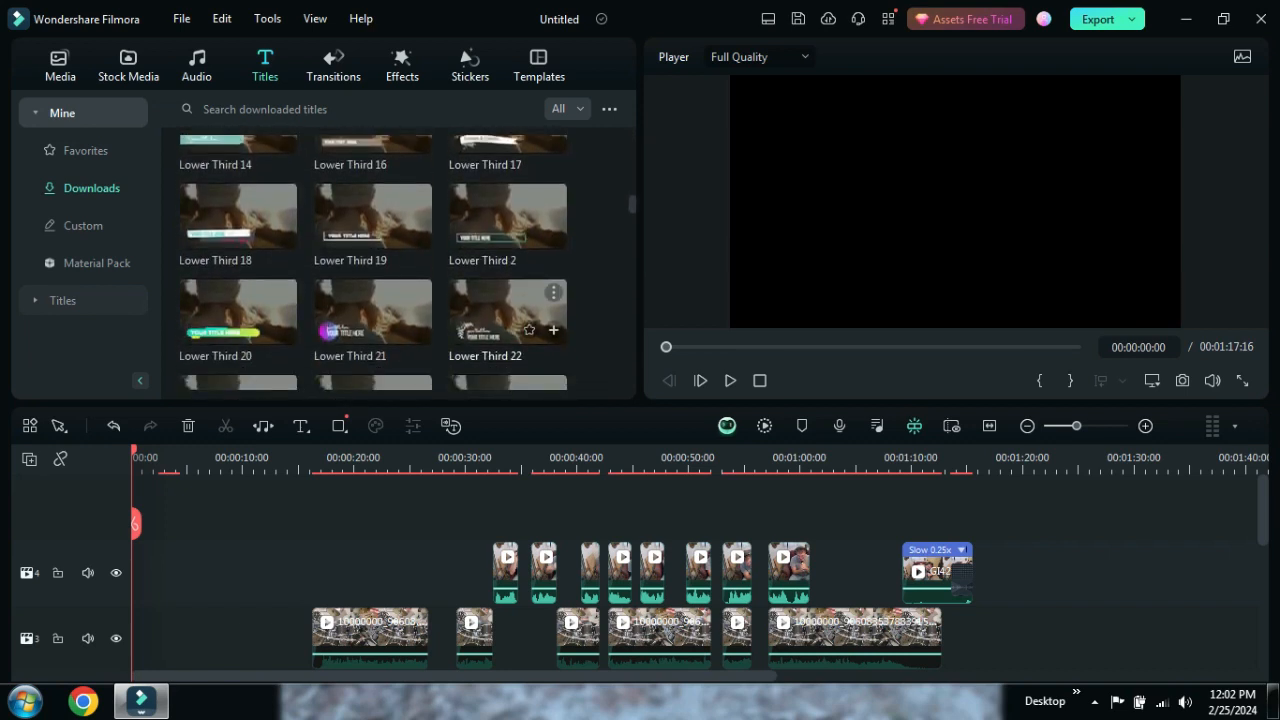
{"action": "left_click", "coordinate": [373, 305]}
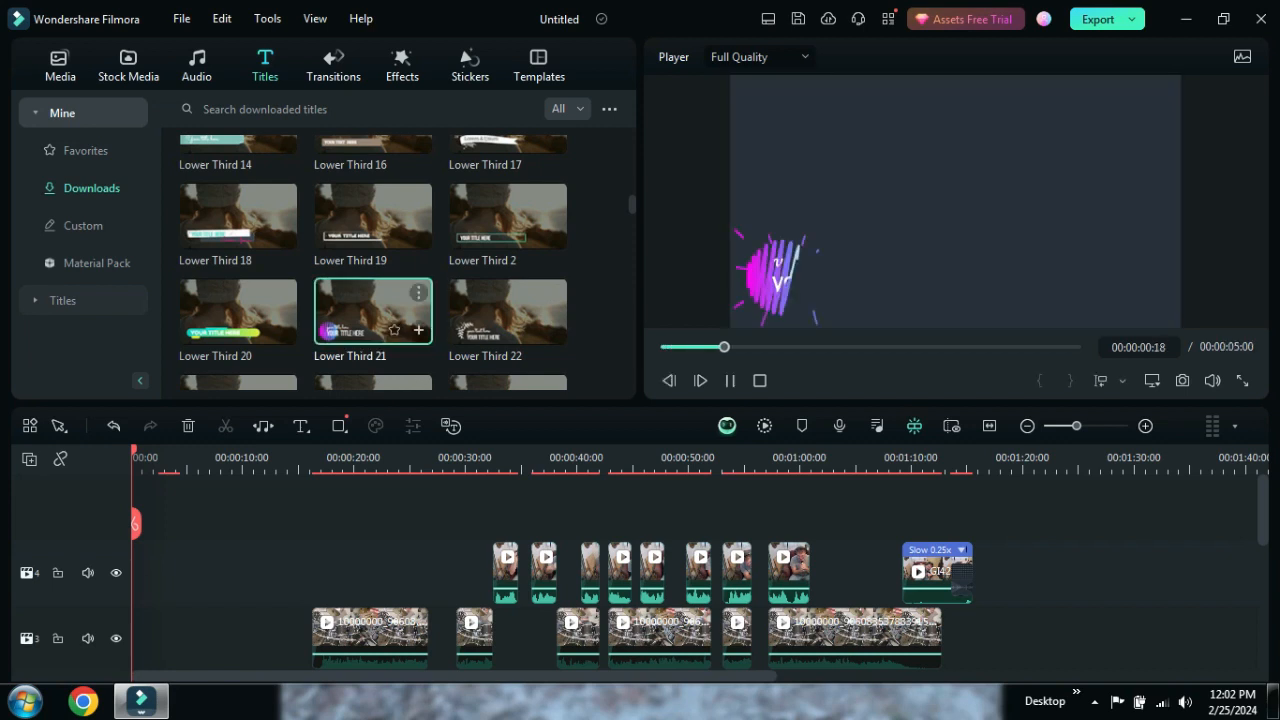
{"action": "left_click_drag", "start_coordinate": [373, 305], "coordinate": [160, 550]}
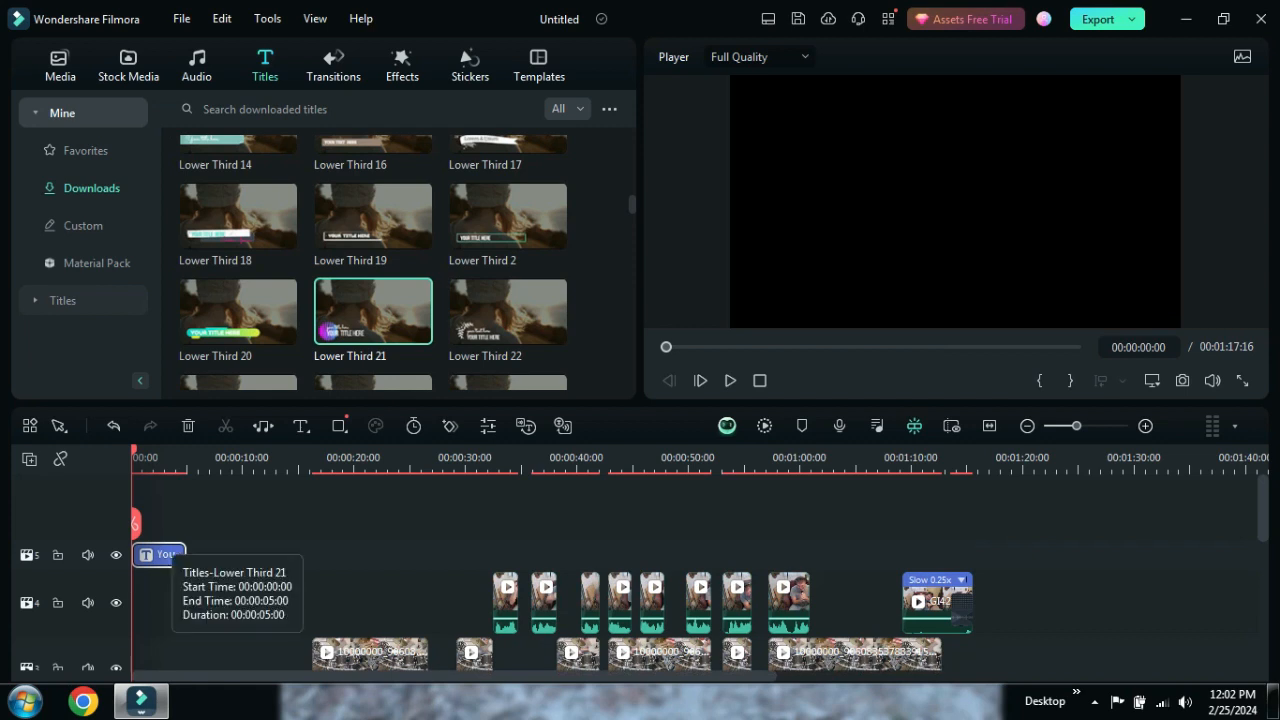
- Move the title's small text line below the visible frame and replace the main text with "Aint Talking Bout Love COVER"
{"action": "double_click", "coordinate": [160, 554]}
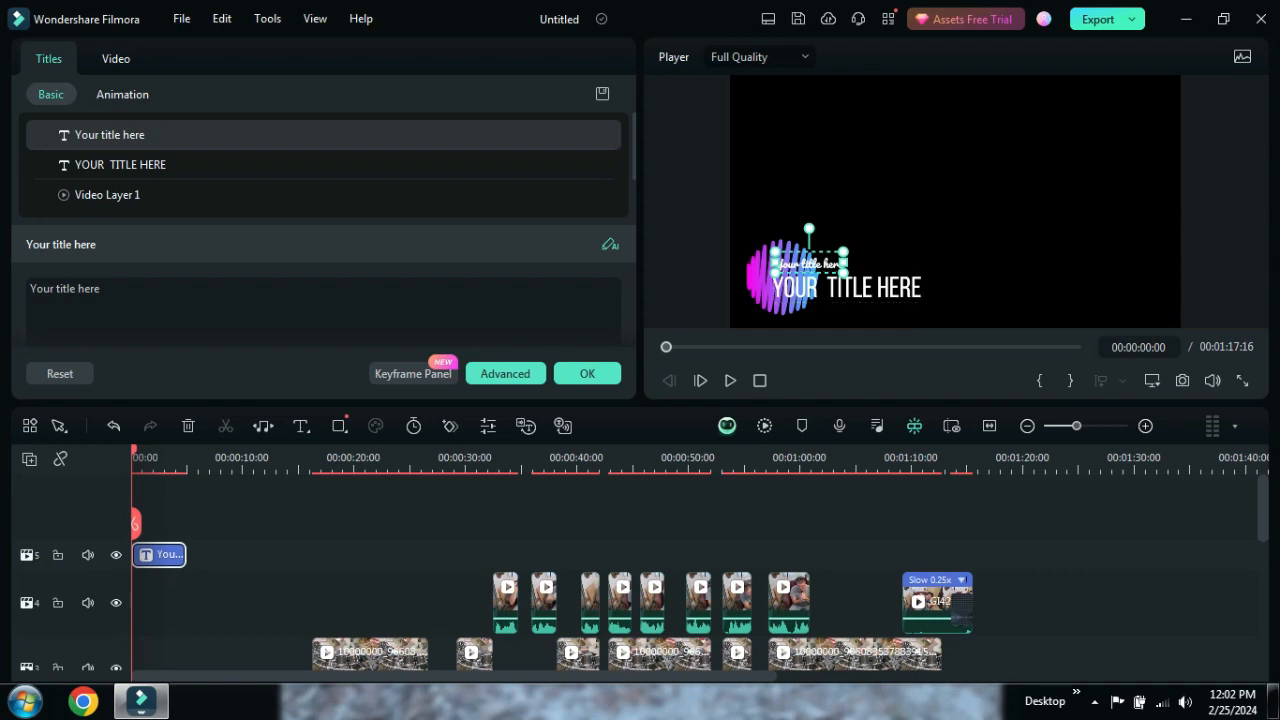
{"action": "left_click_drag", "start_coordinate": [808, 262], "coordinate": [805, 338]}
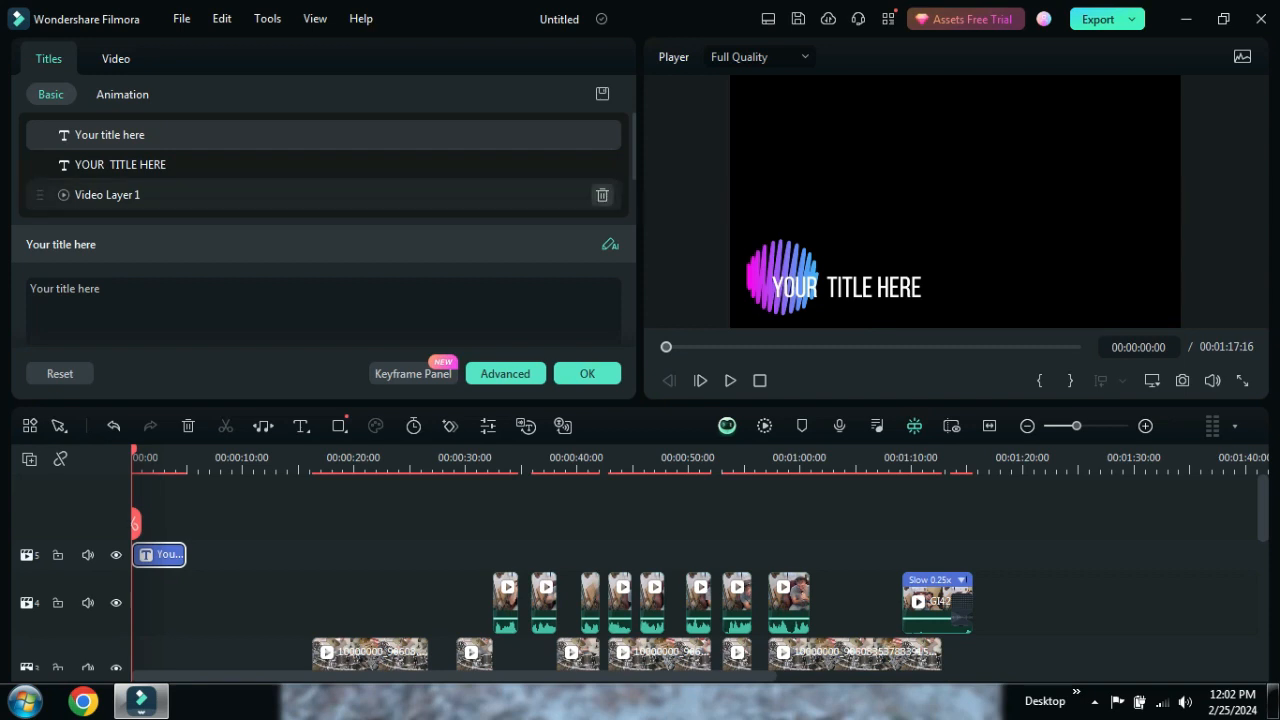
{"action": "left_click", "coordinate": [121, 165]}
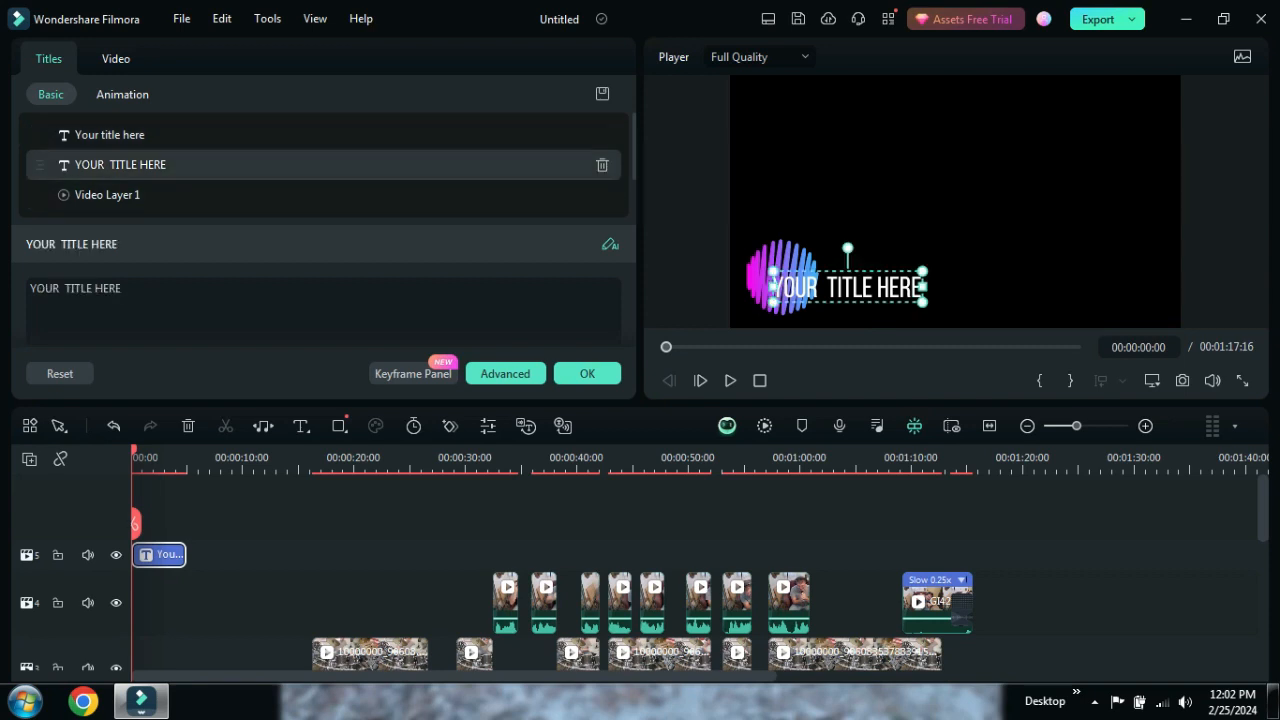
{"action": "left_click", "coordinate": [123, 289]}
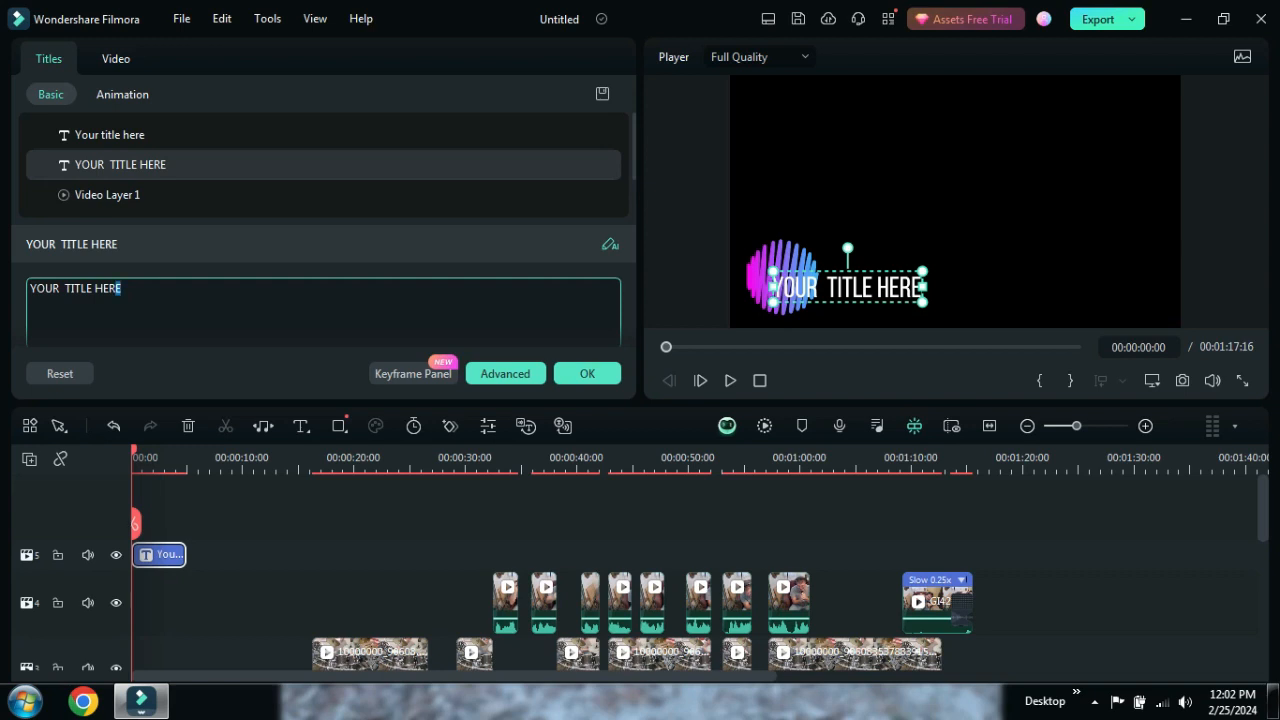
{"action": "key", "text": "ctrl+a"}
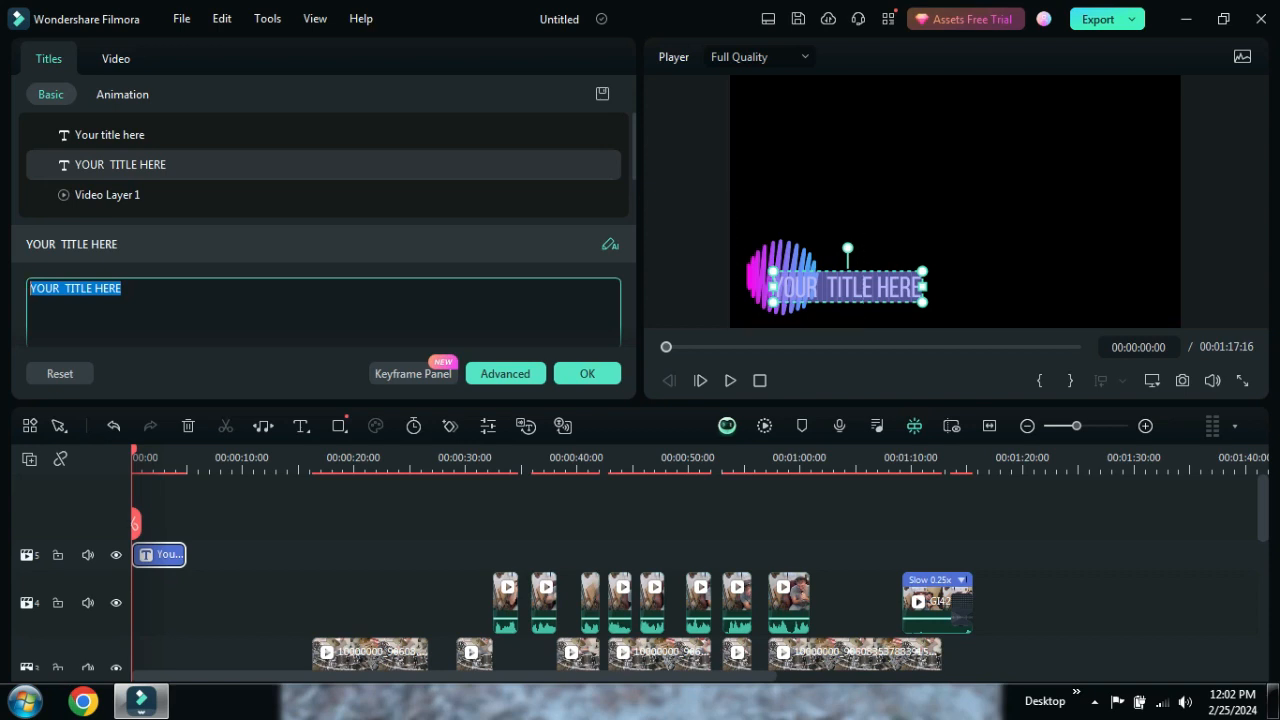
{"action": "type", "text": "Aint"}
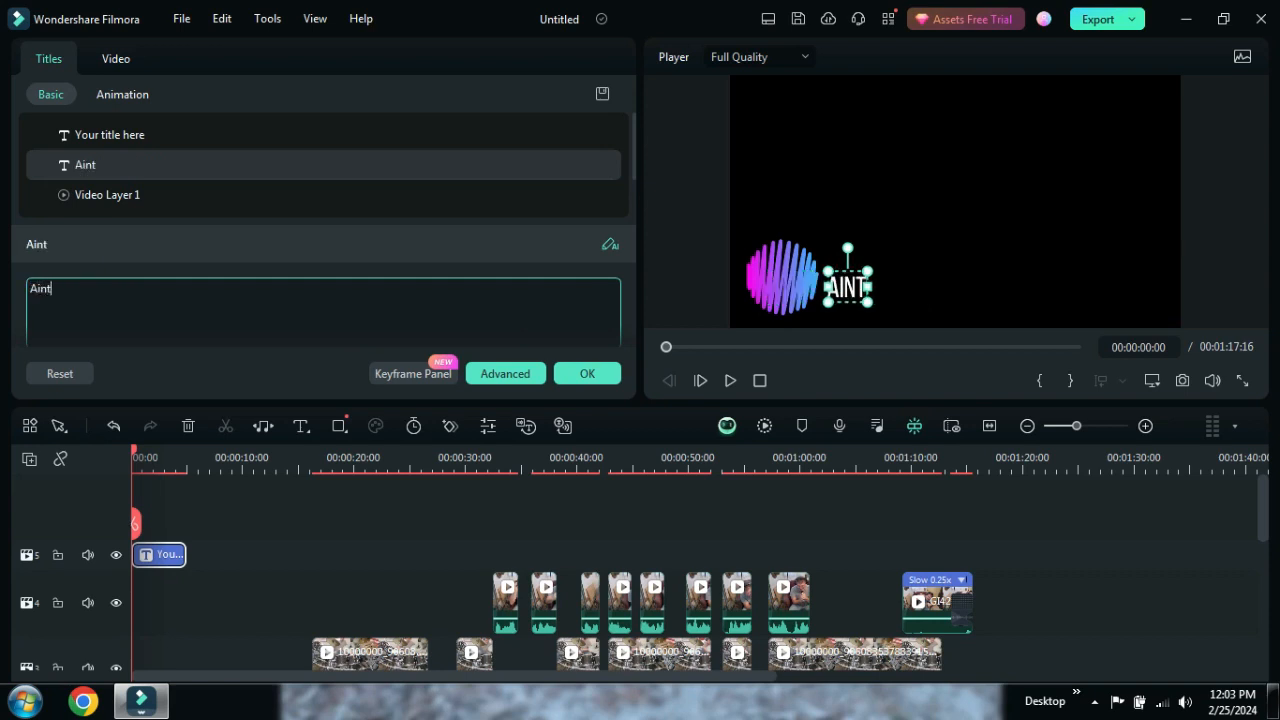
{"action": "type", "text": " T"}
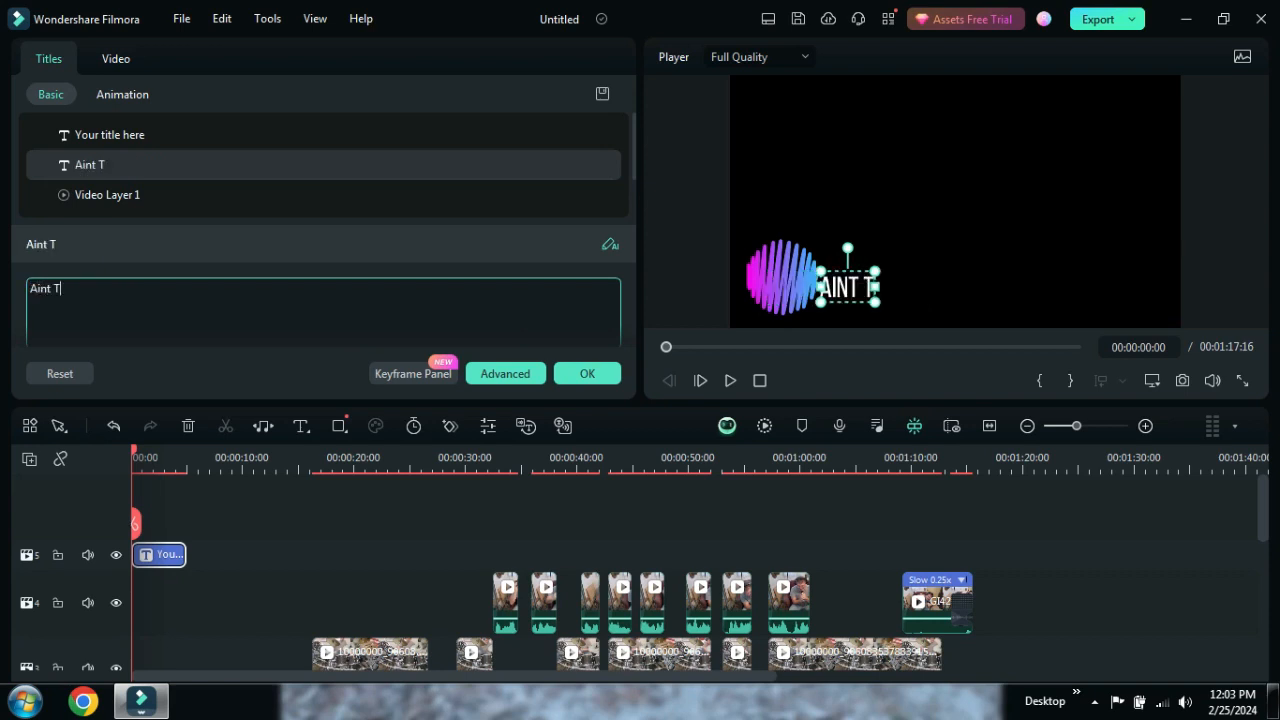
{"action": "type", "text": "alking B"}
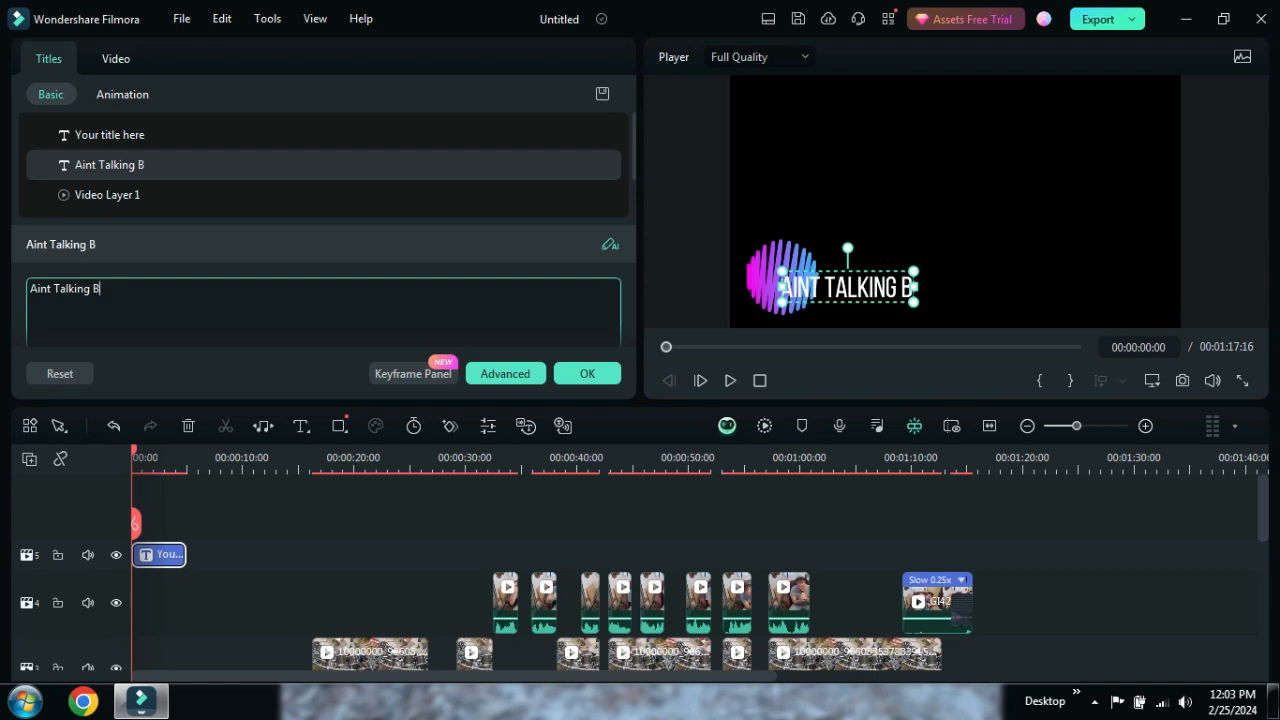
{"action": "type", "text": "out Love"}
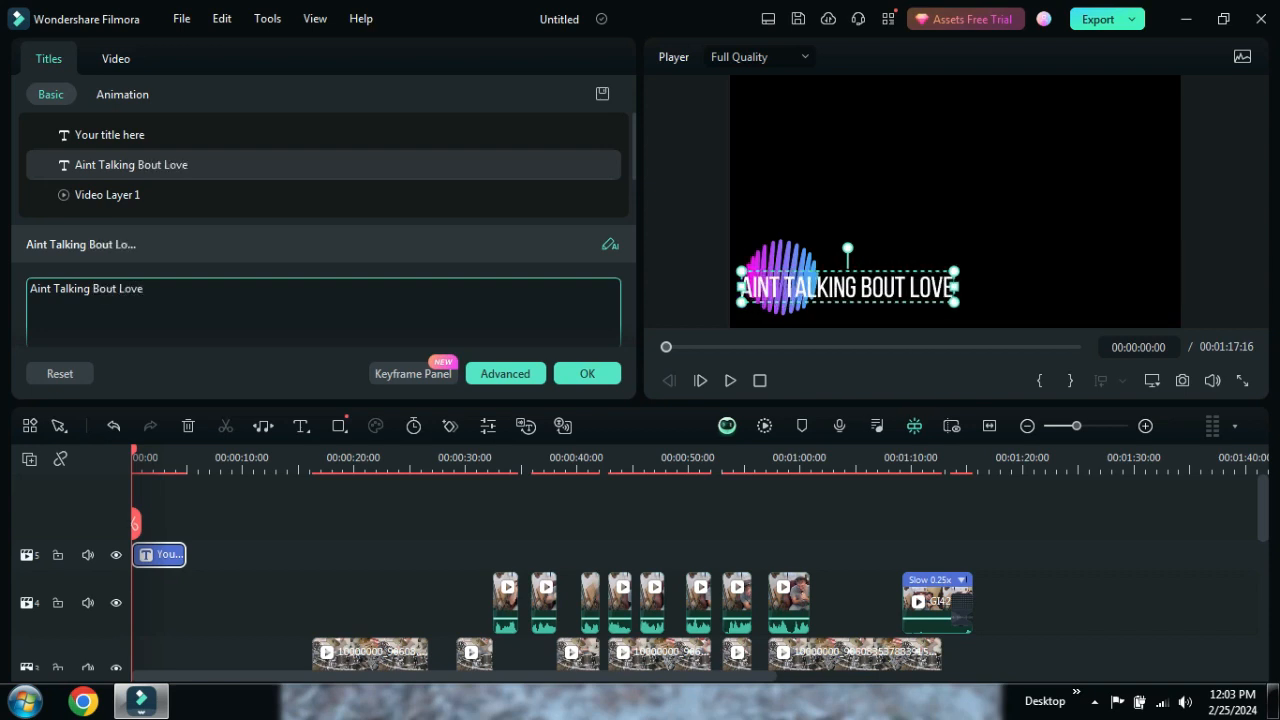
{"action": "type", "text": " COVER"}
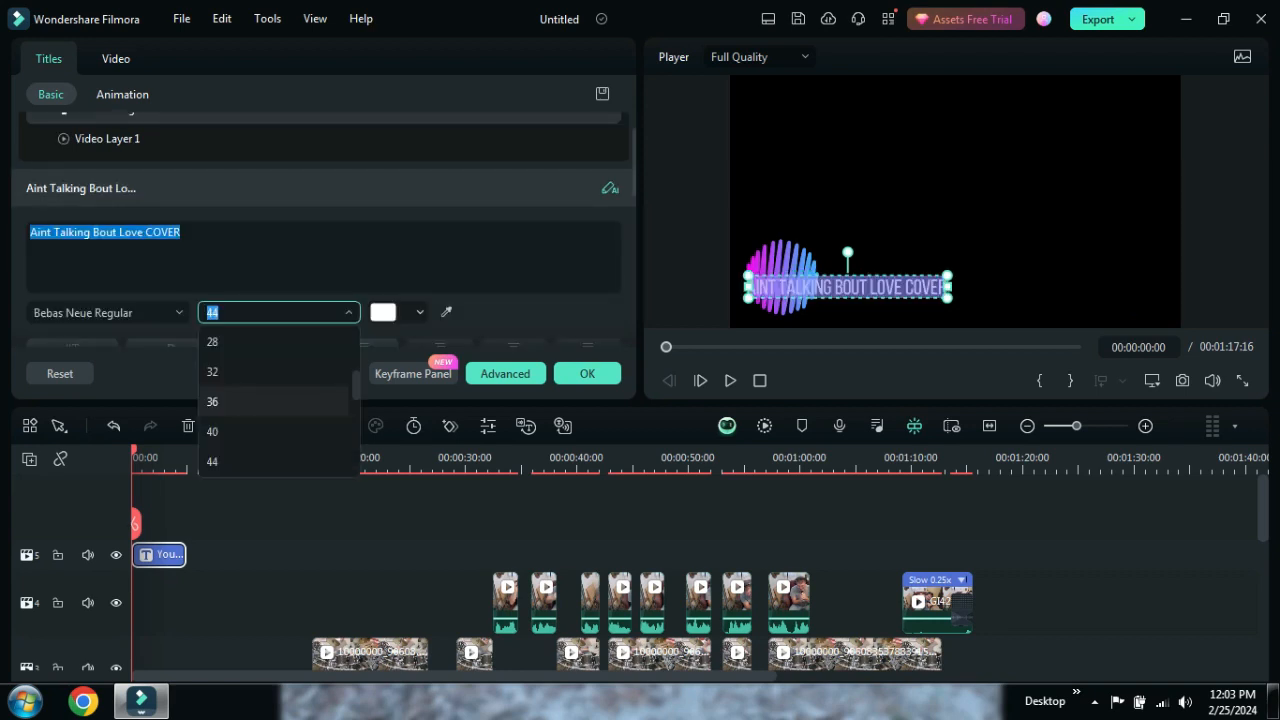
- Set the main title text to size 36 and add two lines below it: the artist's stage name and "DJ RECORDS"
{"action": "left_click", "coordinate": [250, 401]}
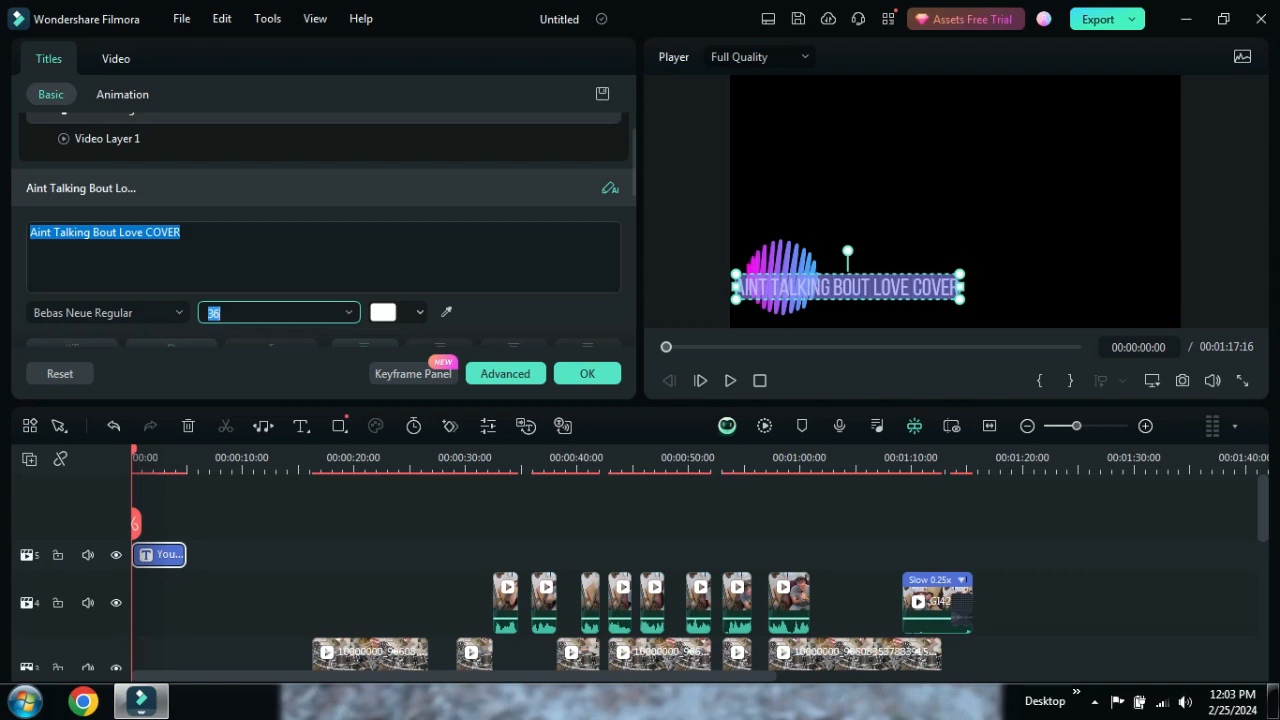
{"action": "left_click", "coordinate": [182, 233]}
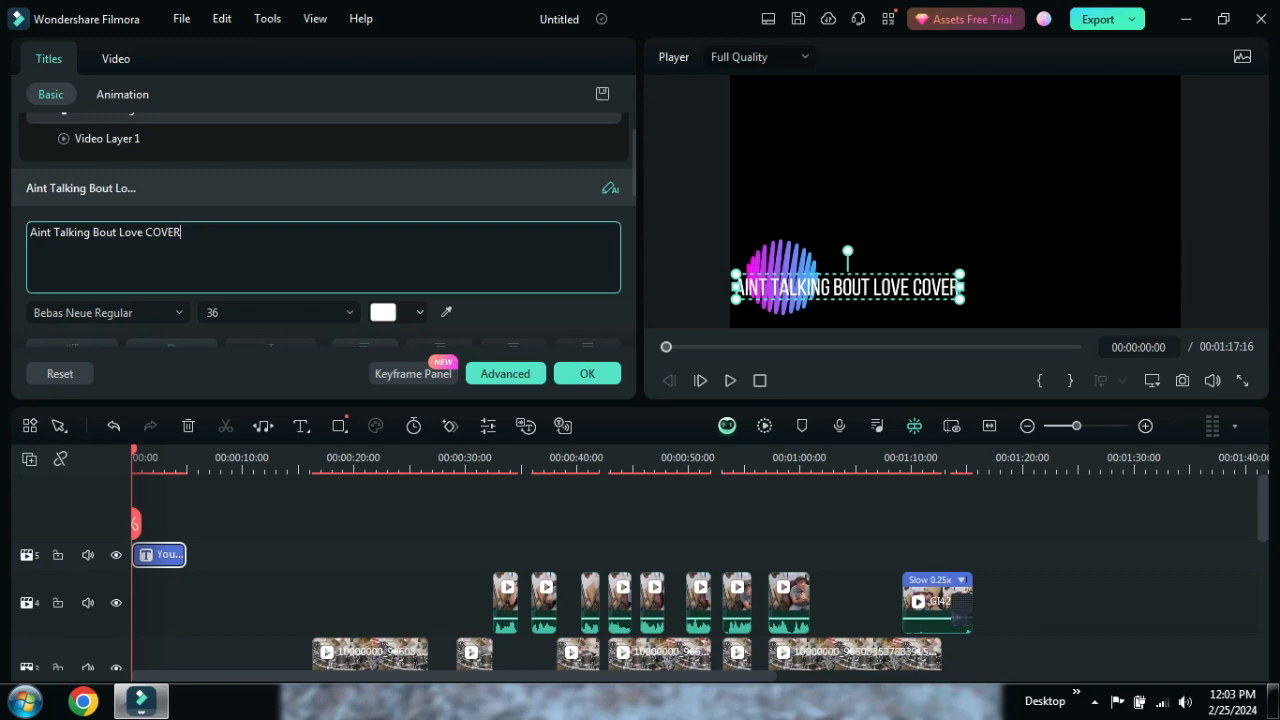
{"action": "key", "text": "Return"}
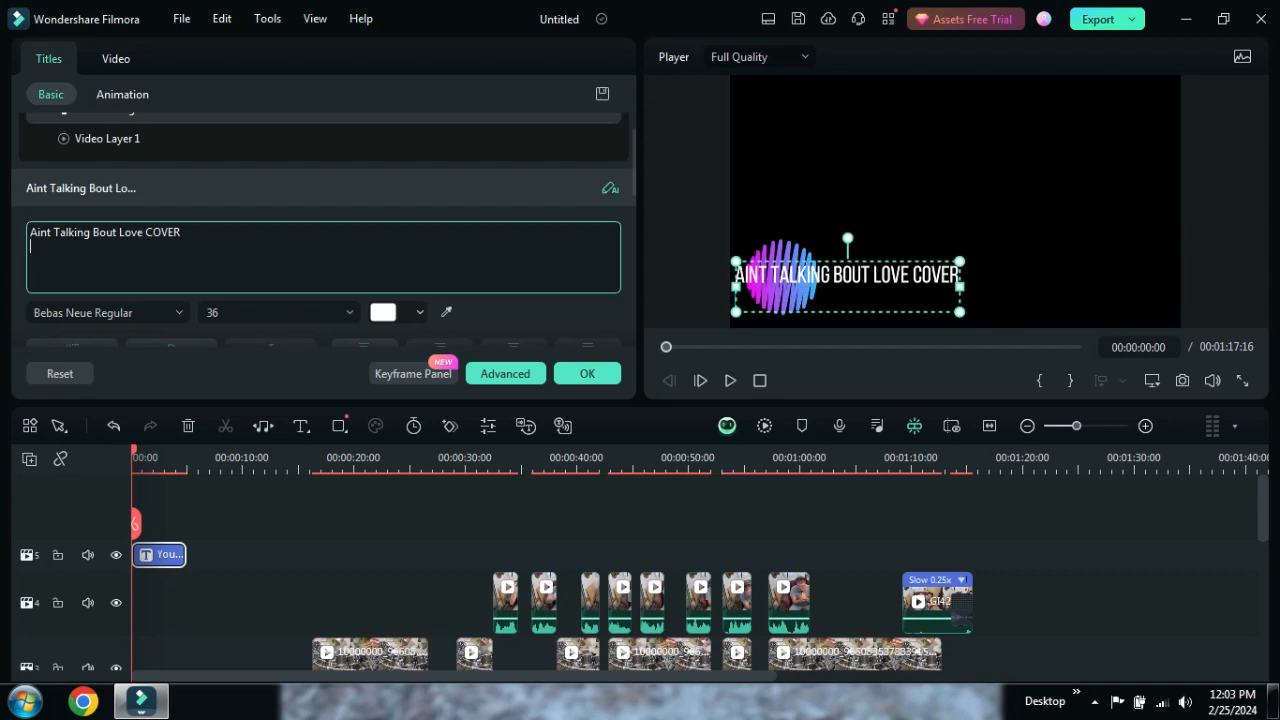
{"action": "left_click", "coordinate": [30, 232]}
{"action": "left_click", "coordinate": [30, 247]}
{"action": "type", "text": "One Man Dan"}
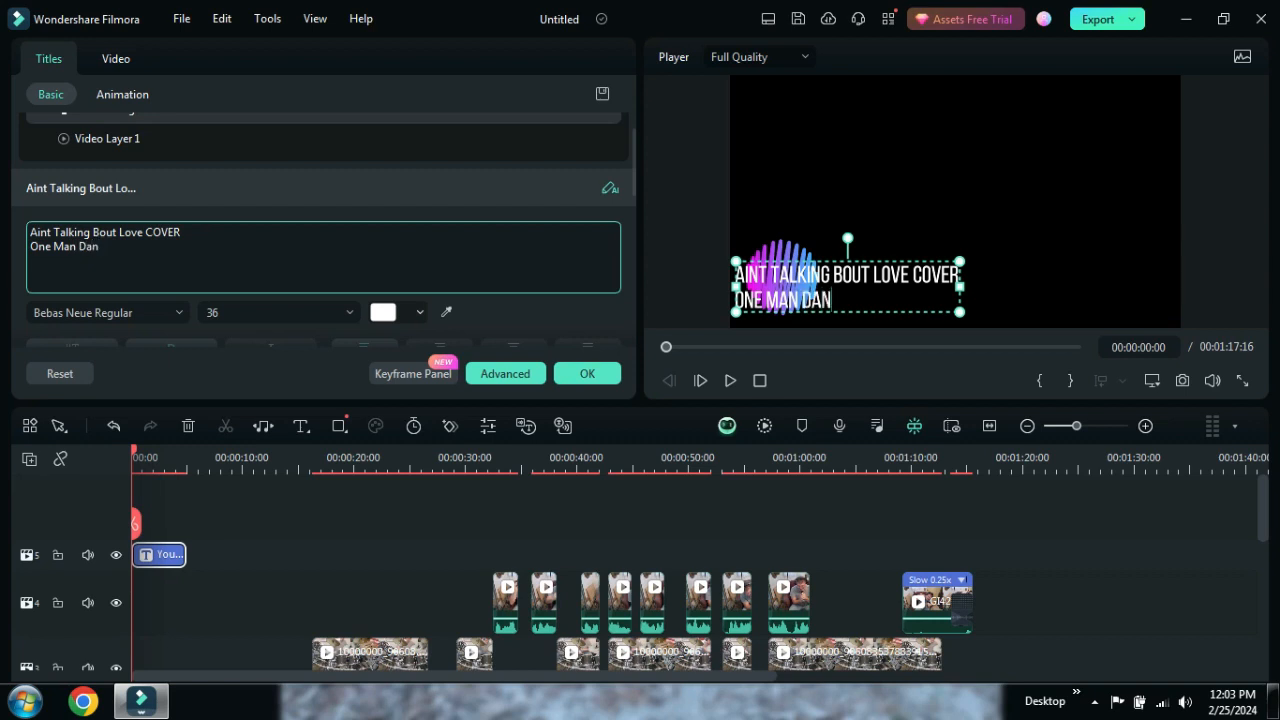
{"action": "key", "text": "Return"}
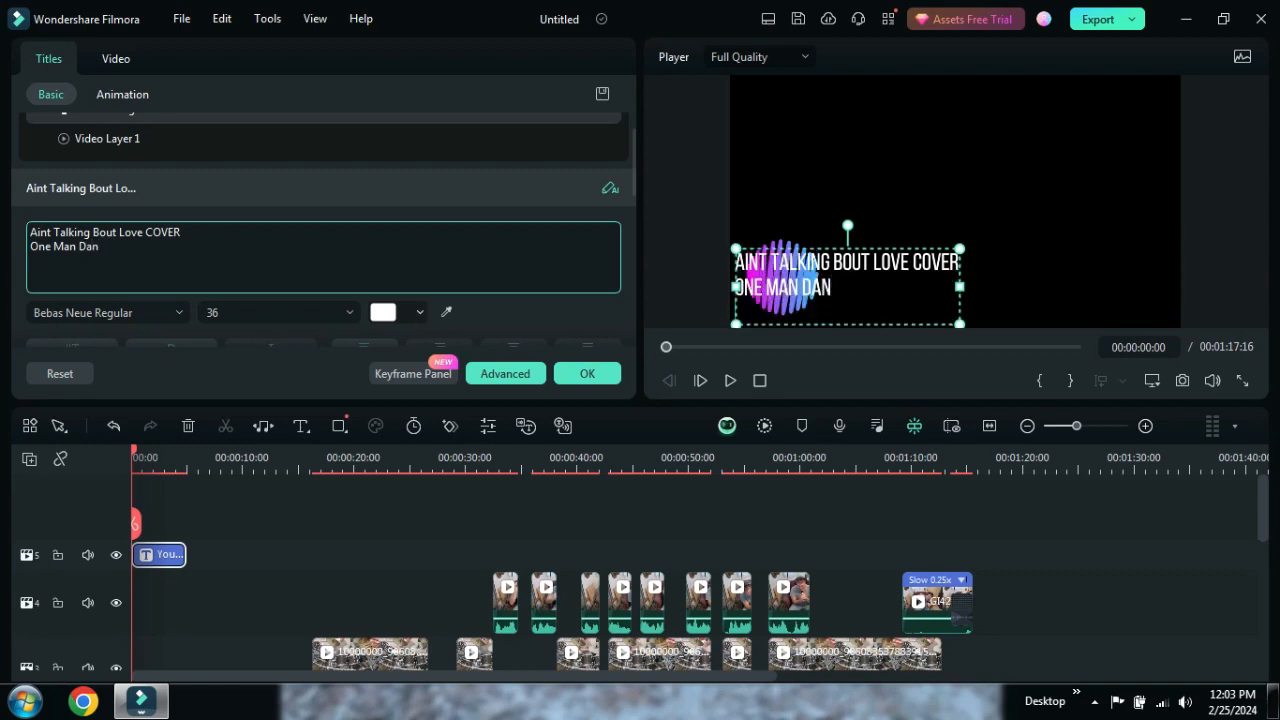
{"action": "type", "text": "DJ RECORDS"}
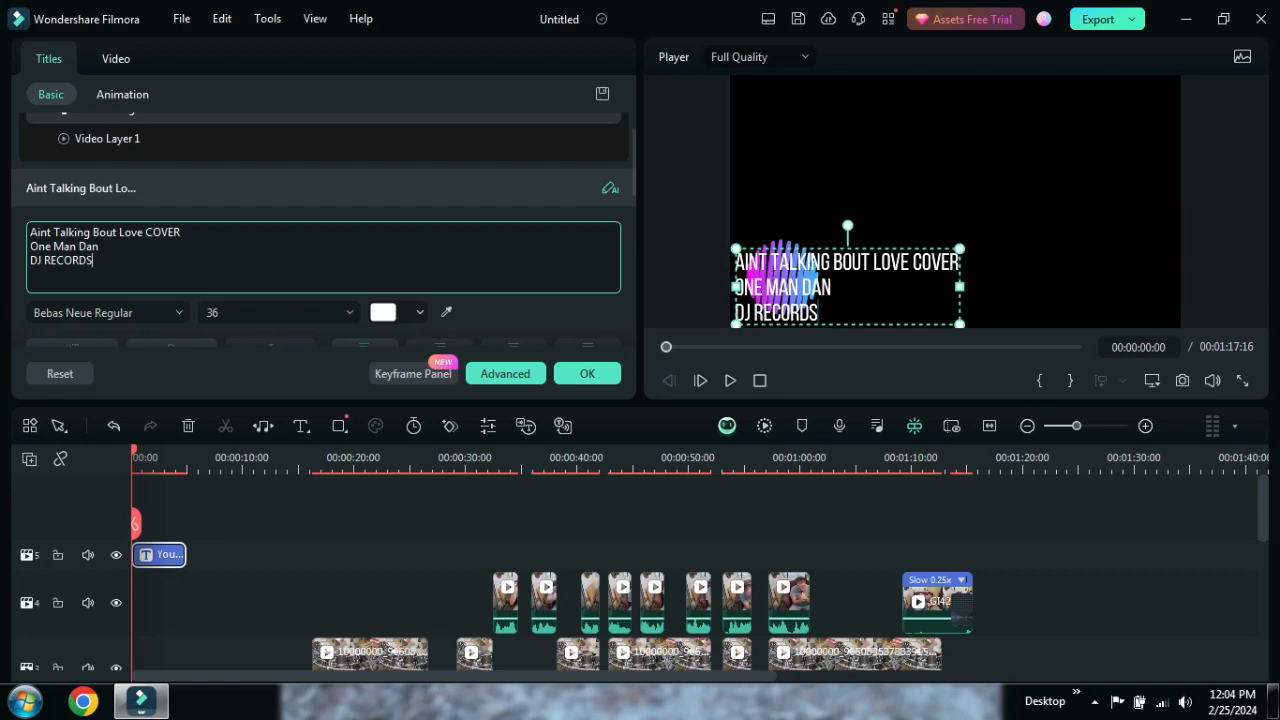
- Set the font size of all three main title lines to 32
{"action": "left_click_drag", "start_coordinate": [93, 261], "coordinate": [30, 232]}
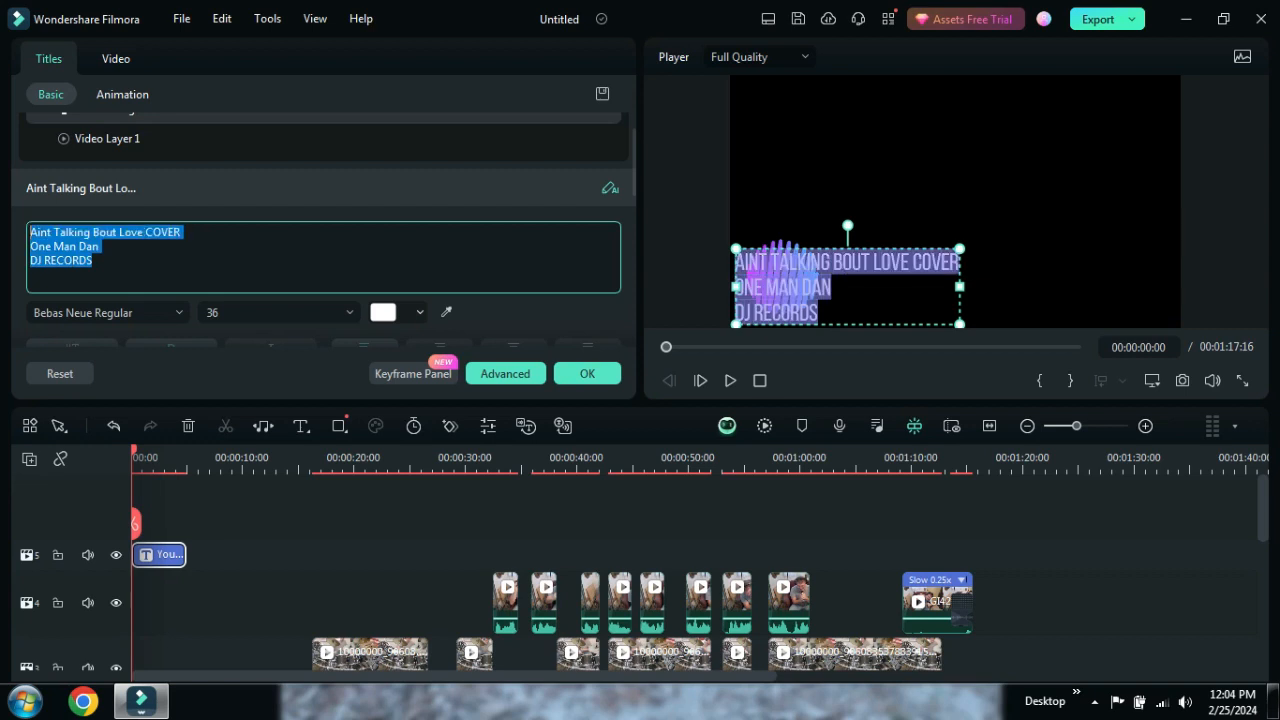
{"action": "scroll", "coordinate": [324, 232], "scroll_direction": "up", "scroll_amount": 1}
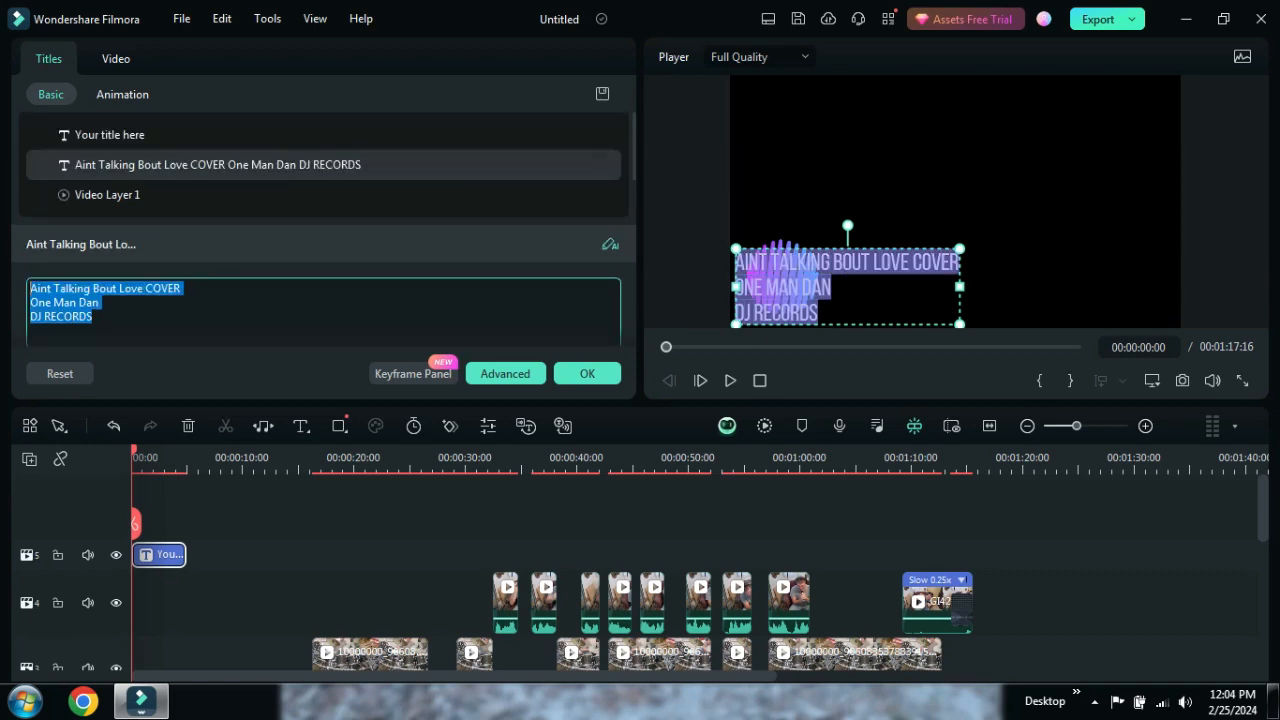
{"action": "scroll", "coordinate": [279, 256], "scroll_direction": "down", "scroll_amount": 3}
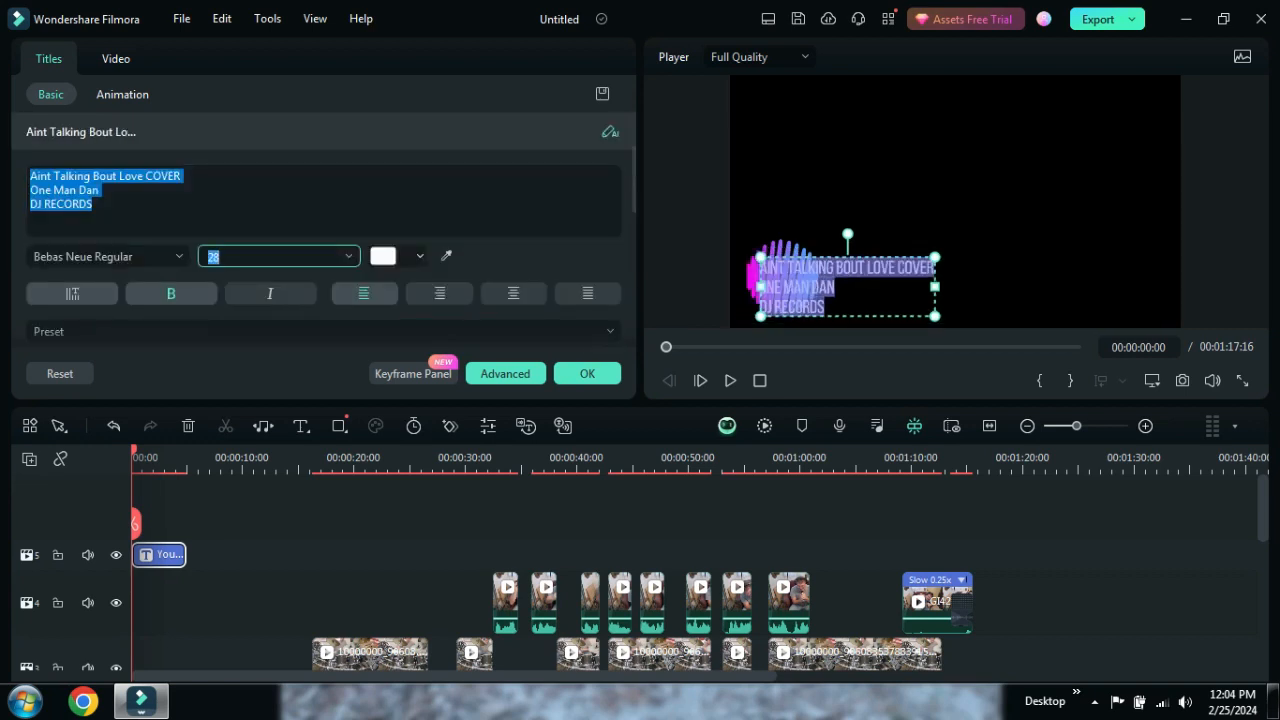
{"action": "scroll", "coordinate": [279, 256], "scroll_direction": "up", "scroll_amount": 2}
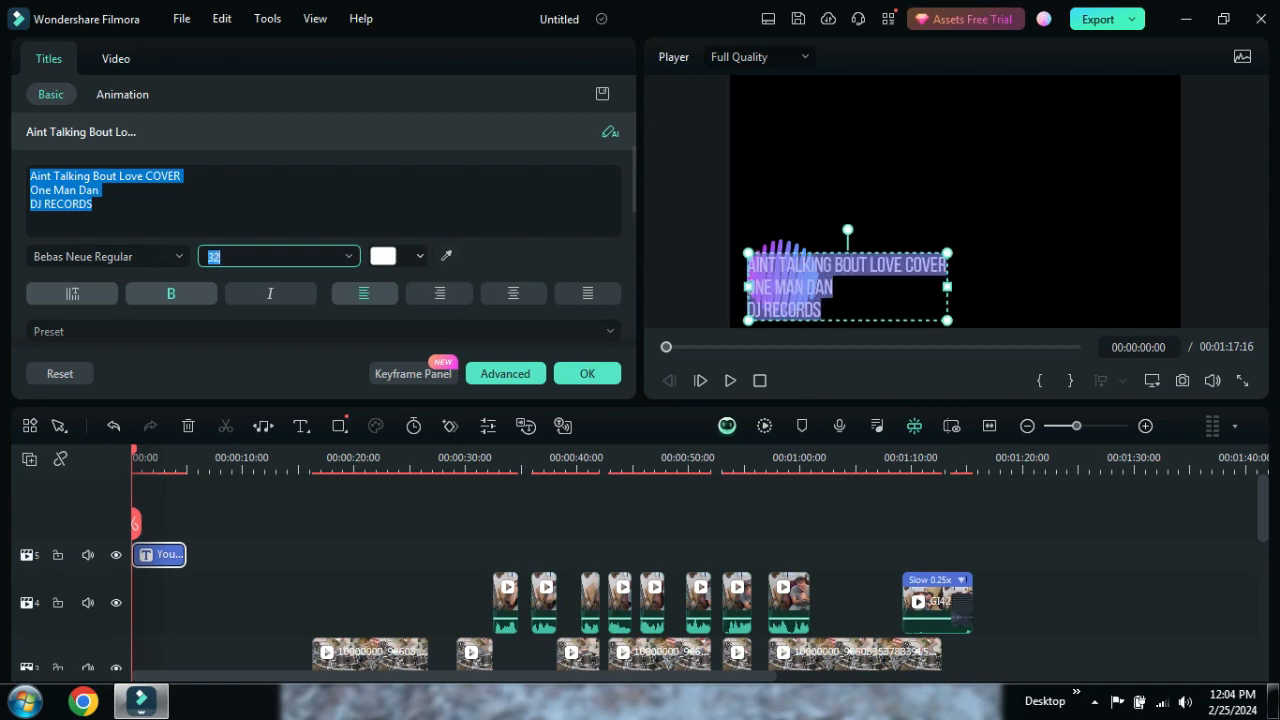
- Change the main title's font to Caveat Brush and enlarge its text box in the preview to font size 42
{"action": "left_click", "coordinate": [108, 256]}
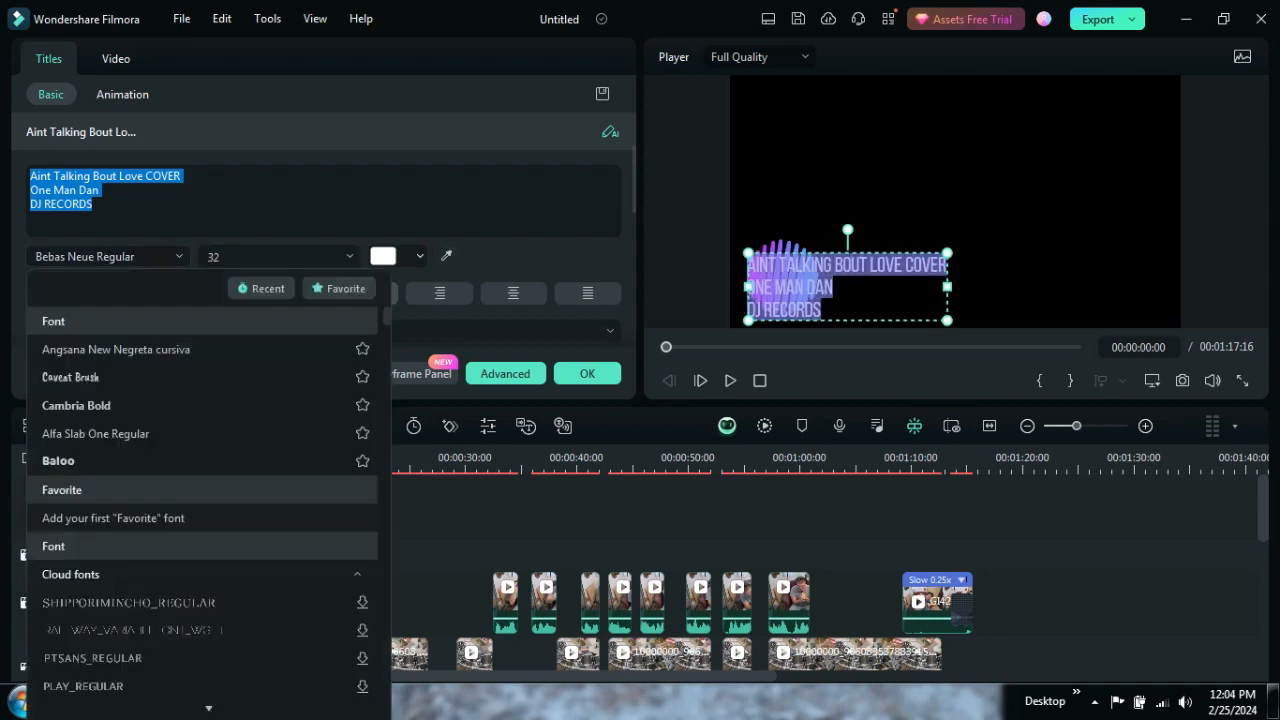
{"action": "scroll", "coordinate": [190, 445], "scroll_direction": "up", "scroll_amount": 15}
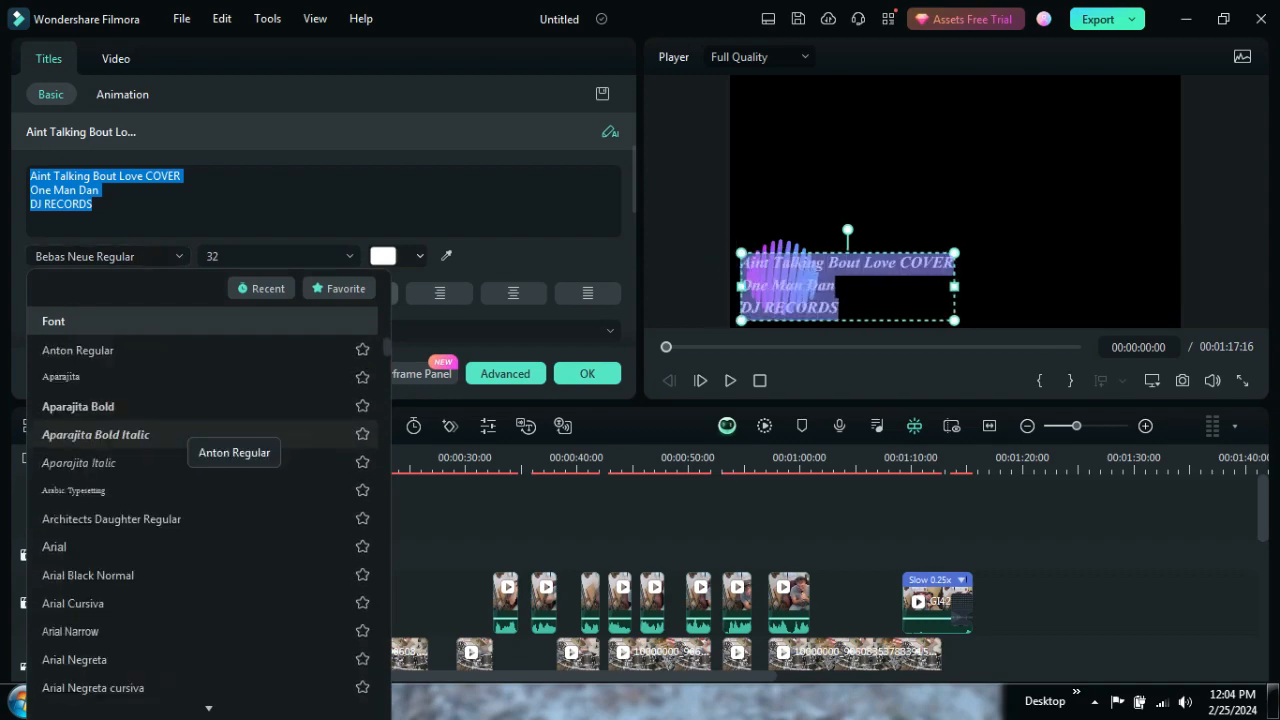
{"action": "scroll", "coordinate": [190, 440], "scroll_direction": "up", "scroll_amount": 3}
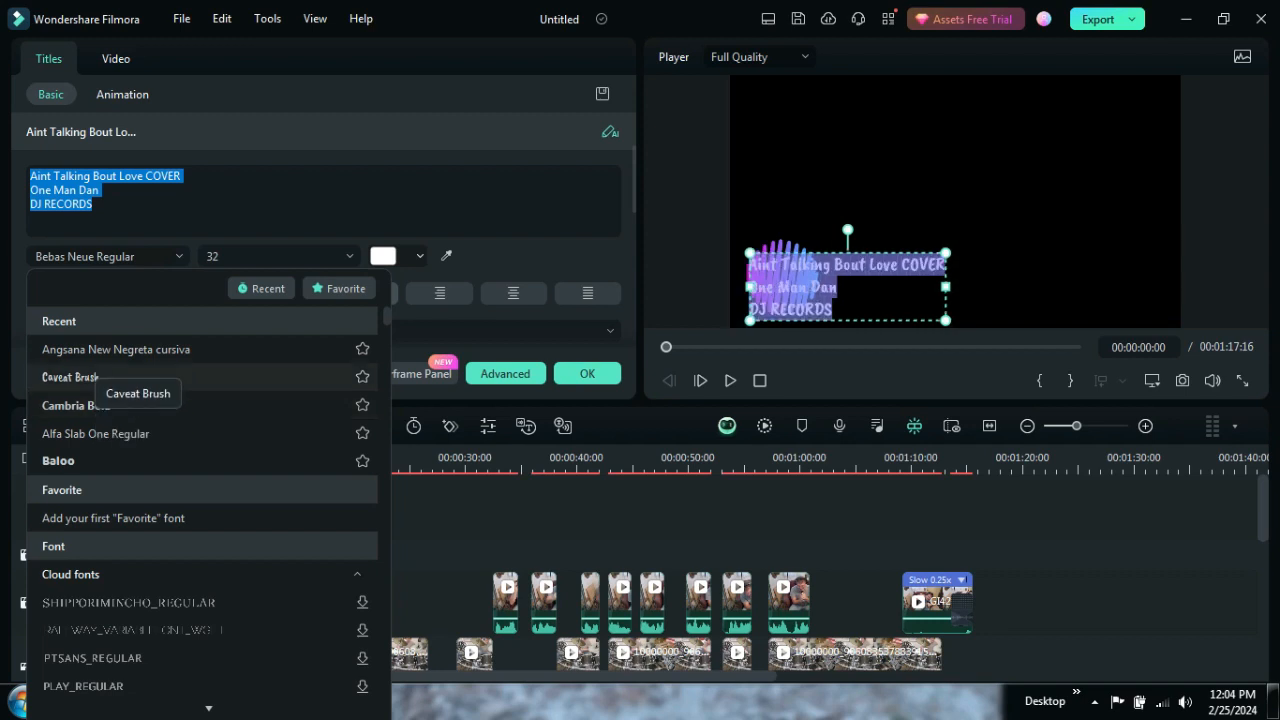
{"action": "left_click", "coordinate": [90, 377]}
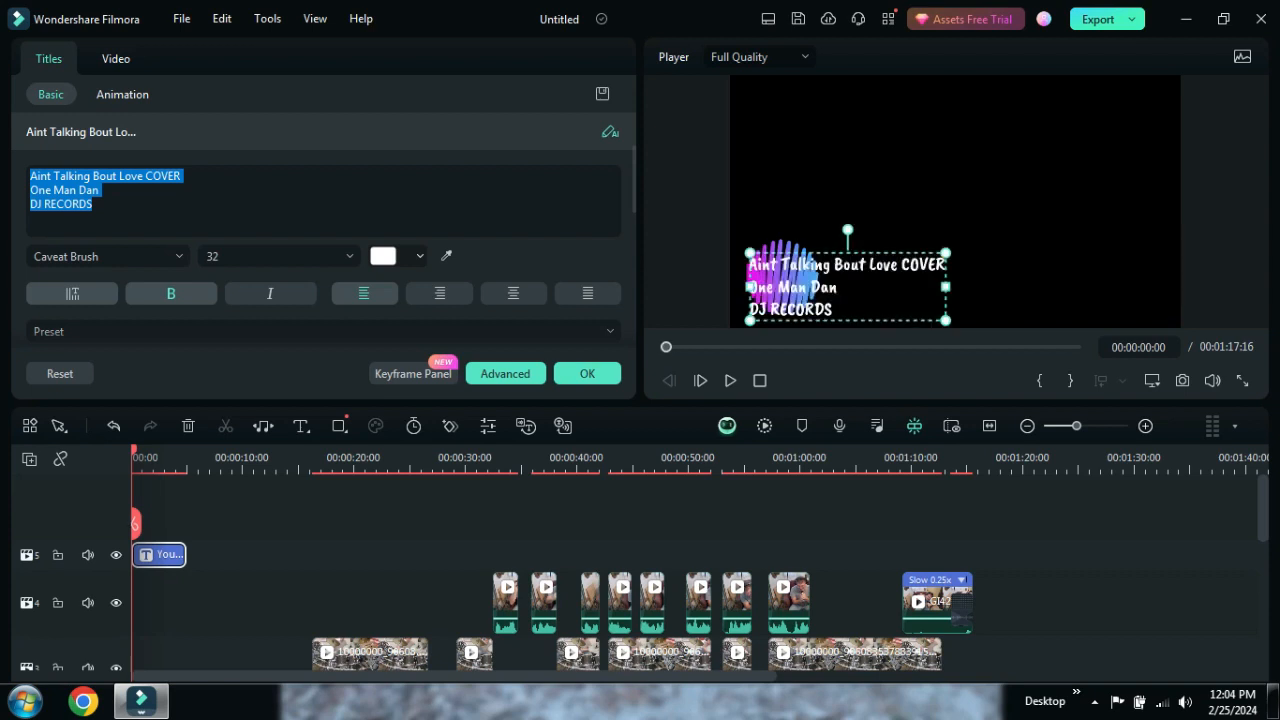
{"action": "left_click_drag", "start_coordinate": [945, 253], "coordinate": [1009, 231]}
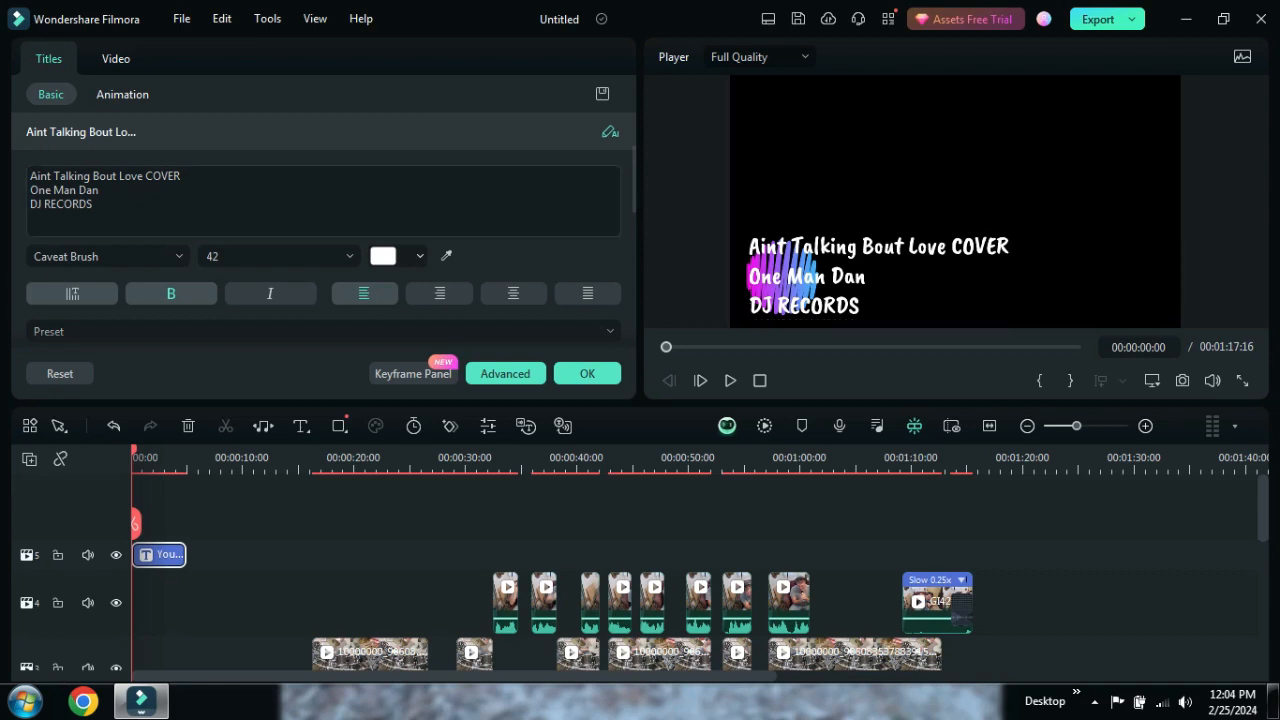
- Try two shades of blue for the three-line title text, and settle on mint green
{"action": "left_click", "coordinate": [419, 256]}
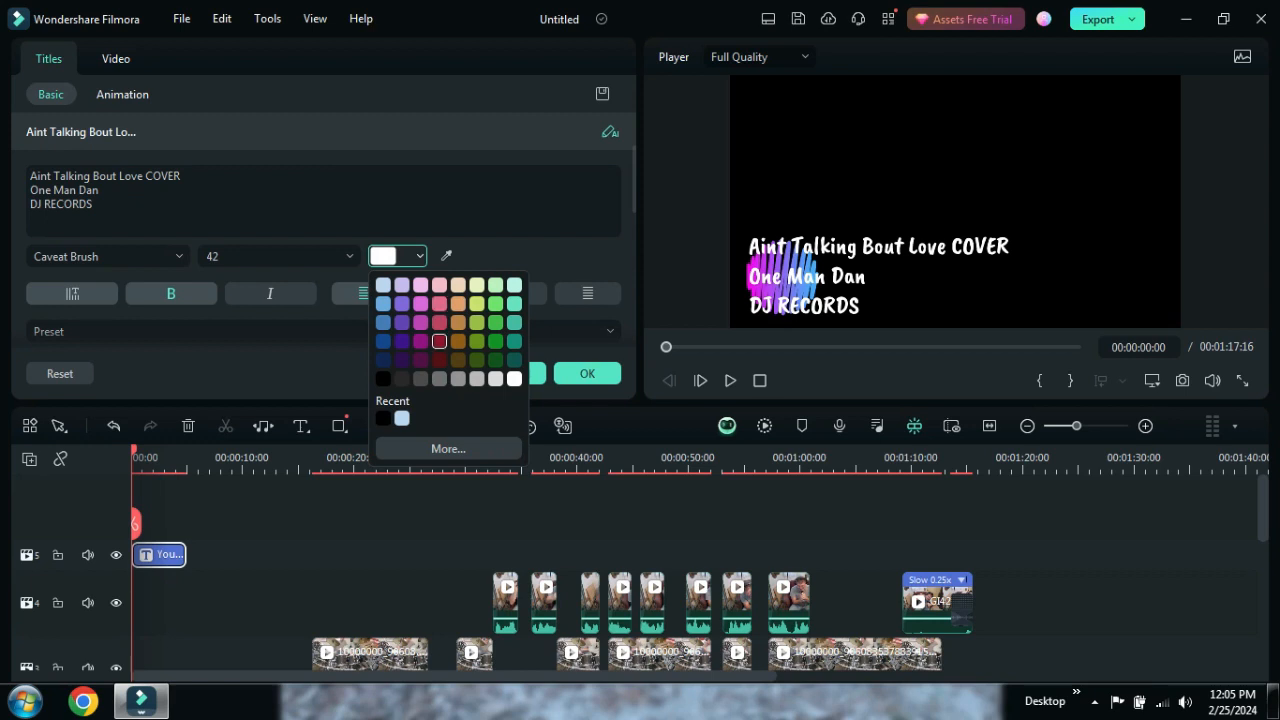
{"action": "left_click", "coordinate": [383, 322]}
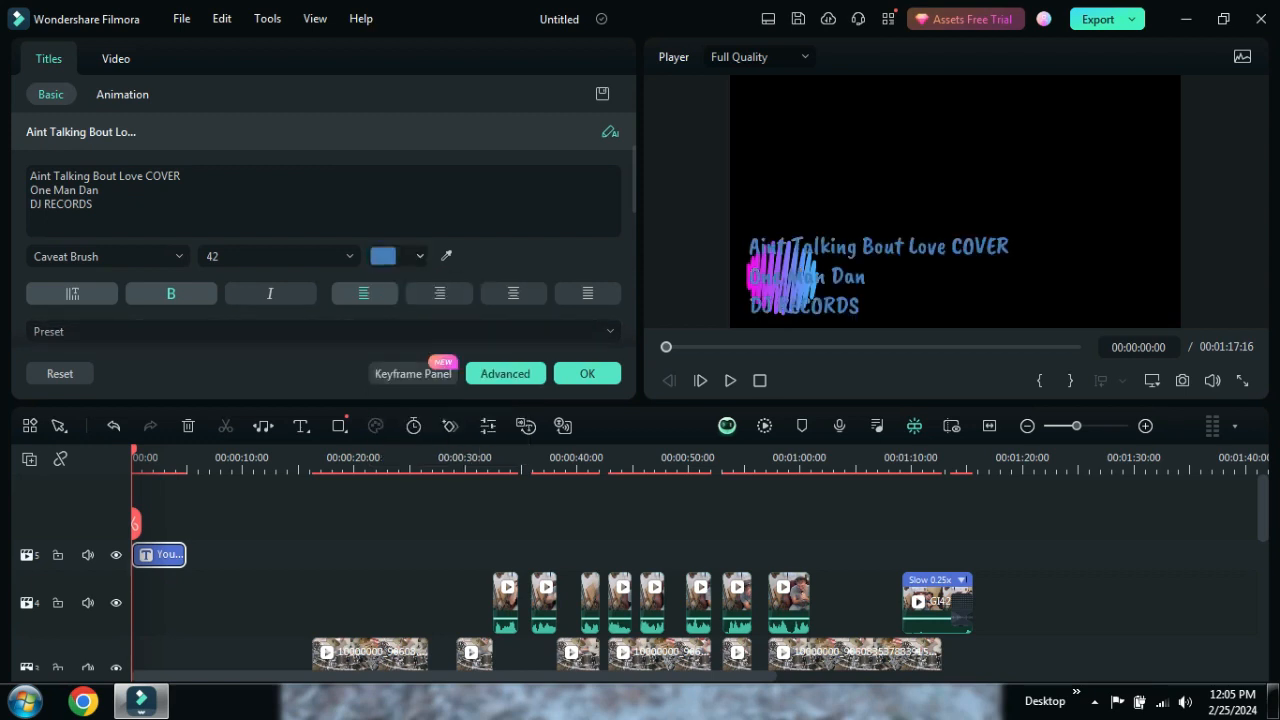
{"action": "left_click", "coordinate": [397, 256]}
{"action": "left_click", "coordinate": [383, 303]}
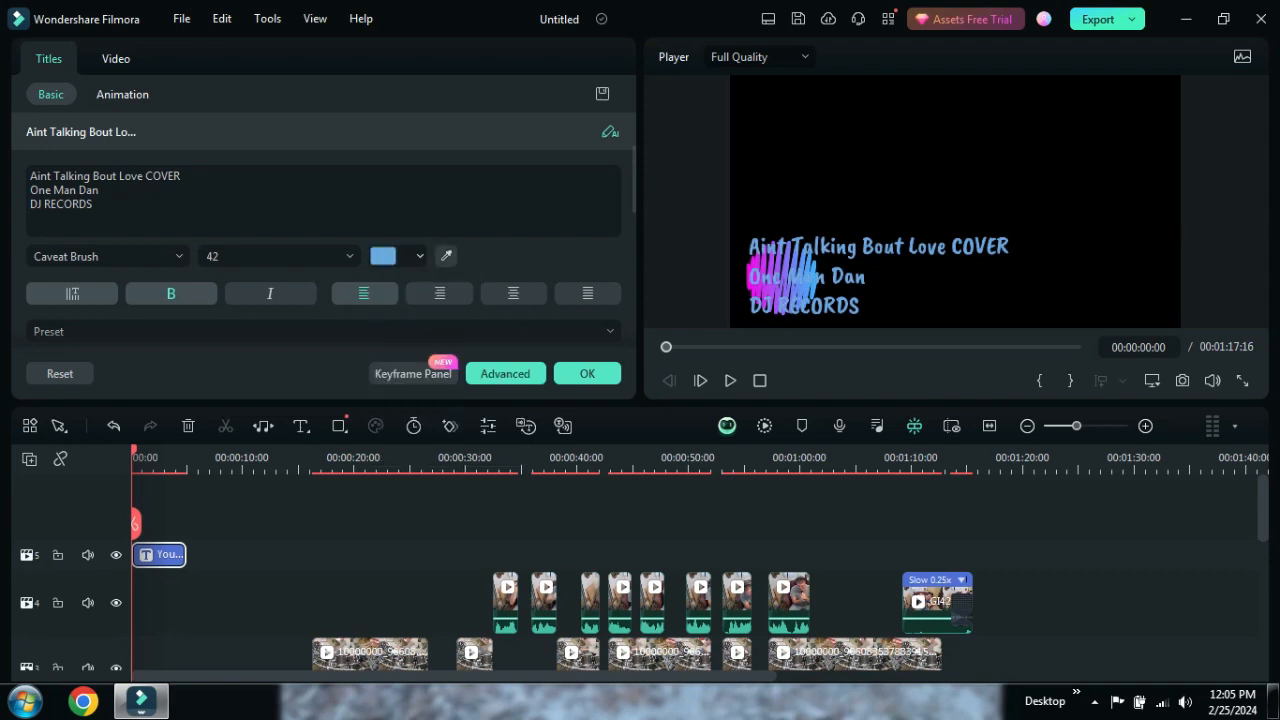
{"action": "left_click", "coordinate": [397, 256]}
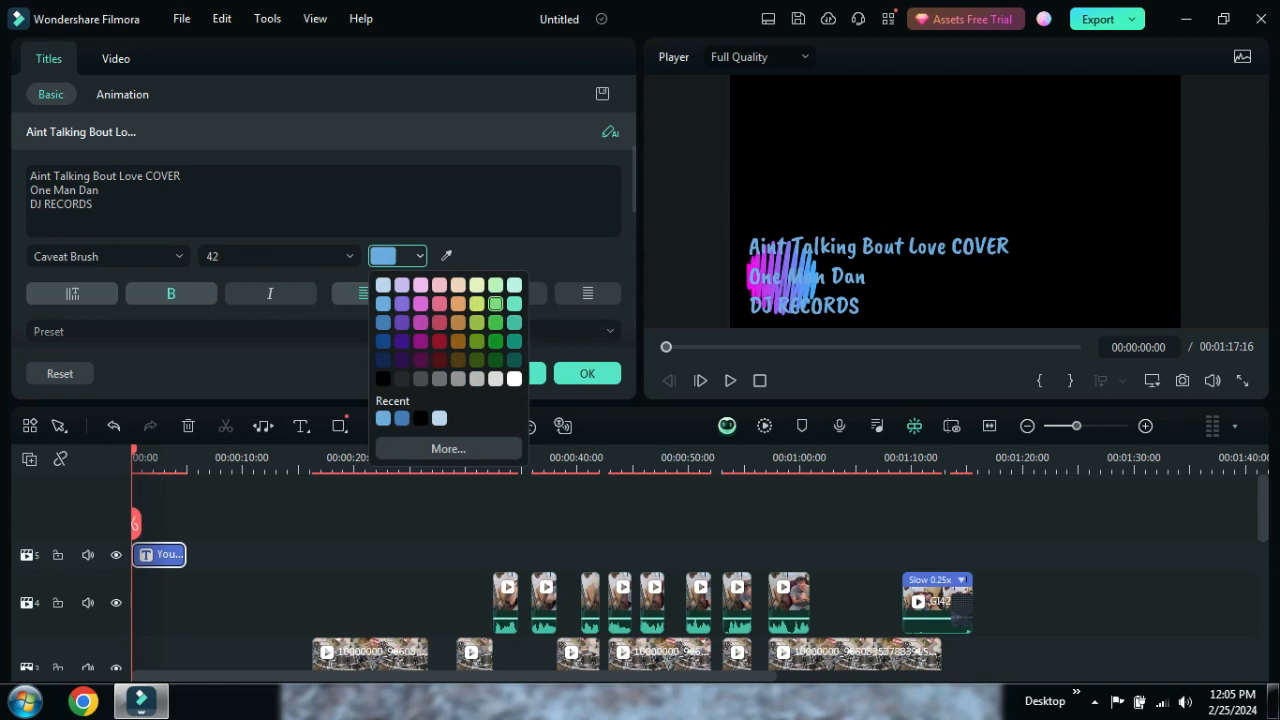
{"action": "left_click", "coordinate": [514, 303]}
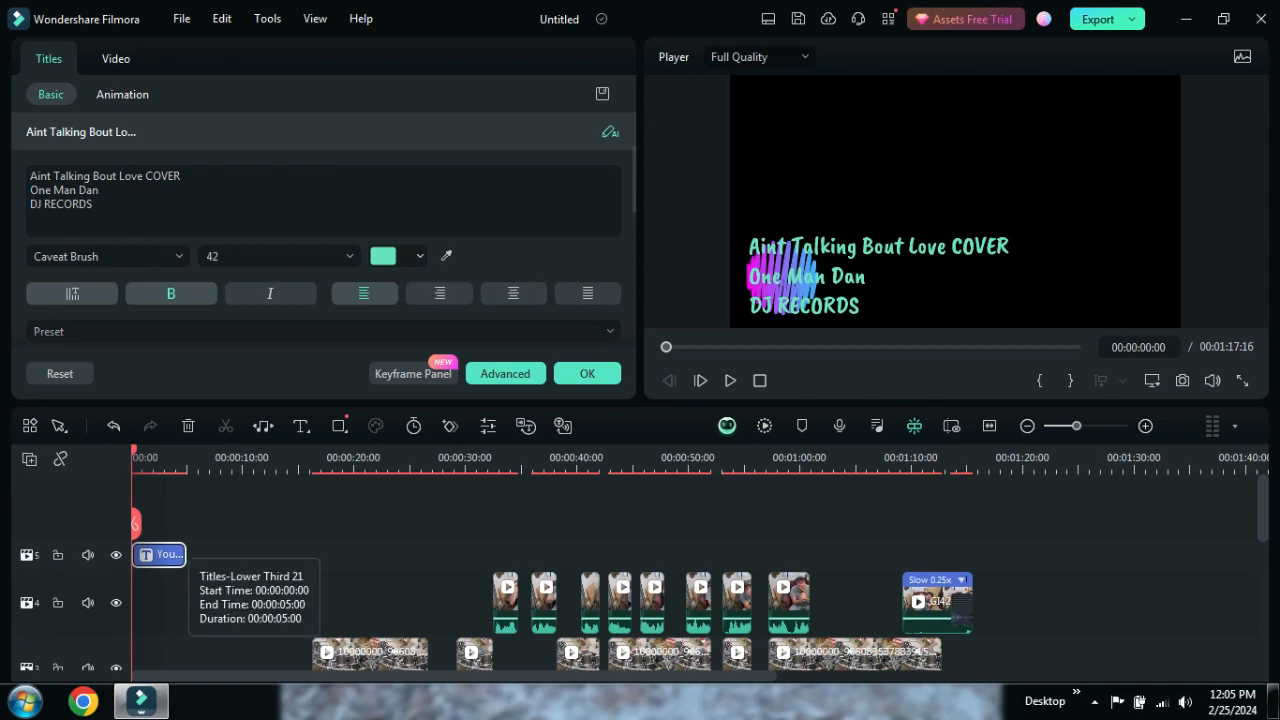
- Play the opening of the video from the start to check the recolored title, and return to the beginning
{"action": "left_click", "coordinate": [760, 381]}
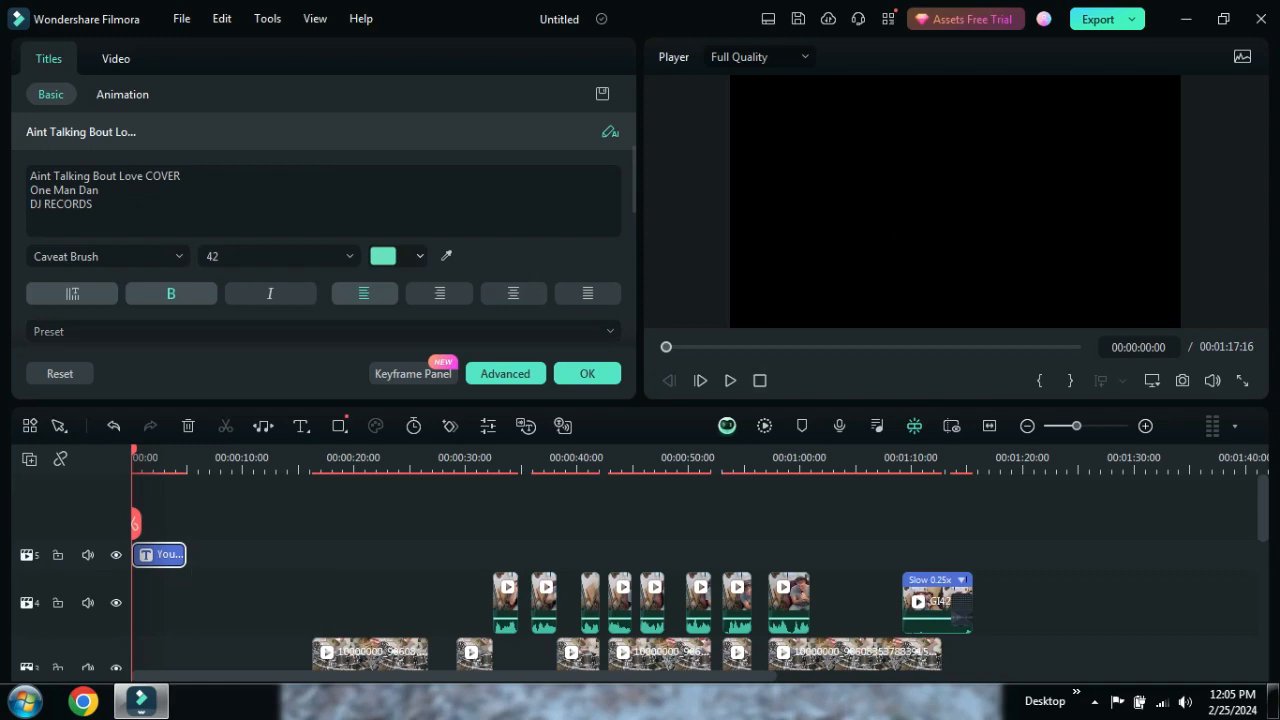
{"action": "left_click", "coordinate": [730, 381]}
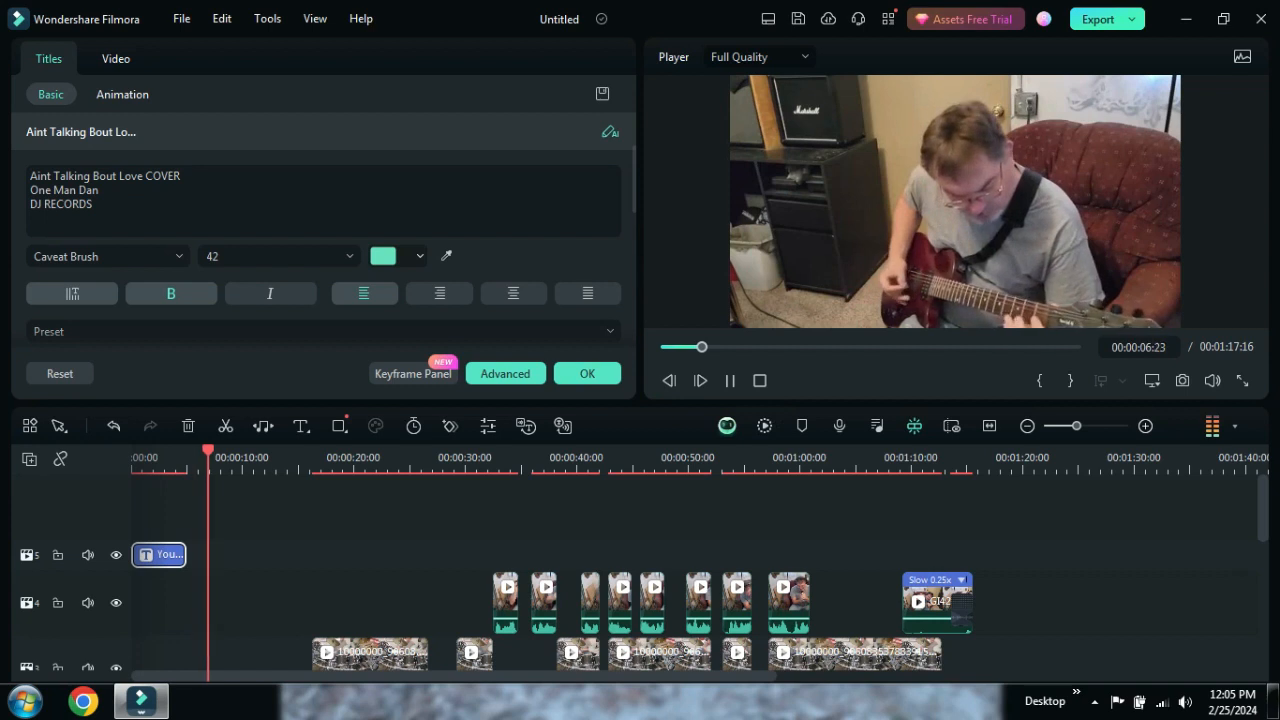
{"action": "left_click", "coordinate": [730, 381]}
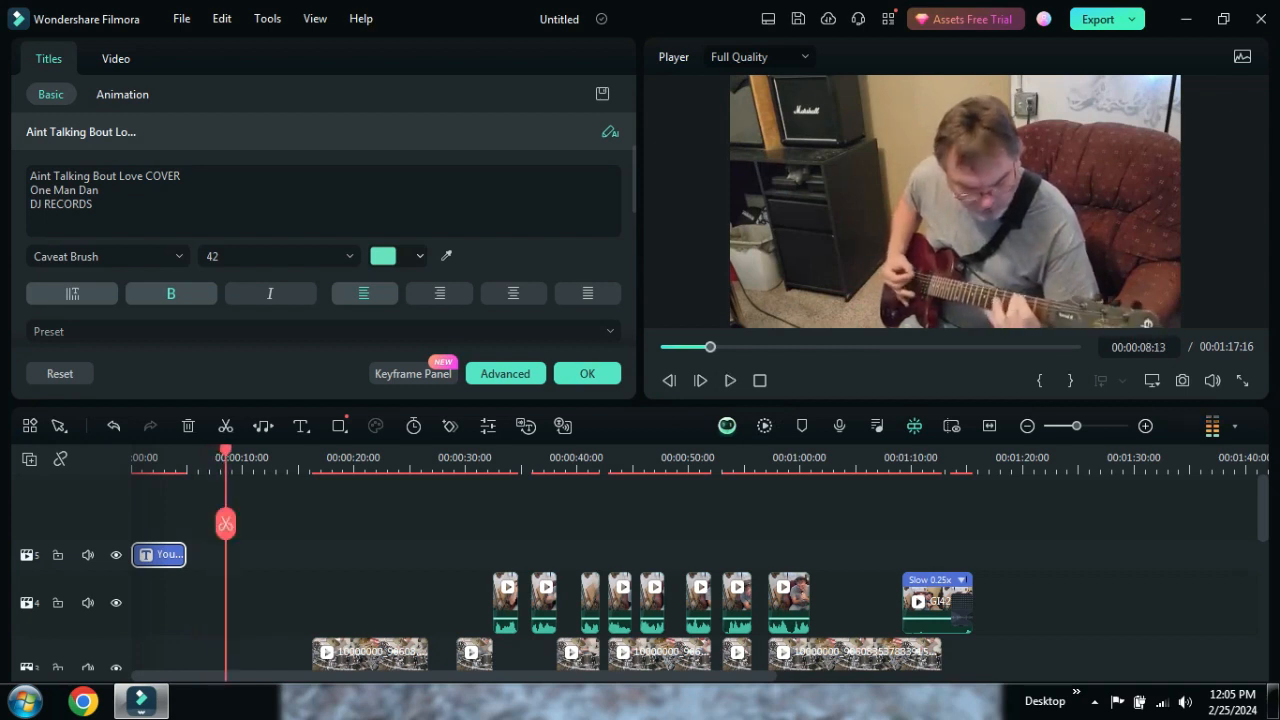
{"action": "left_click", "coordinate": [760, 381]}
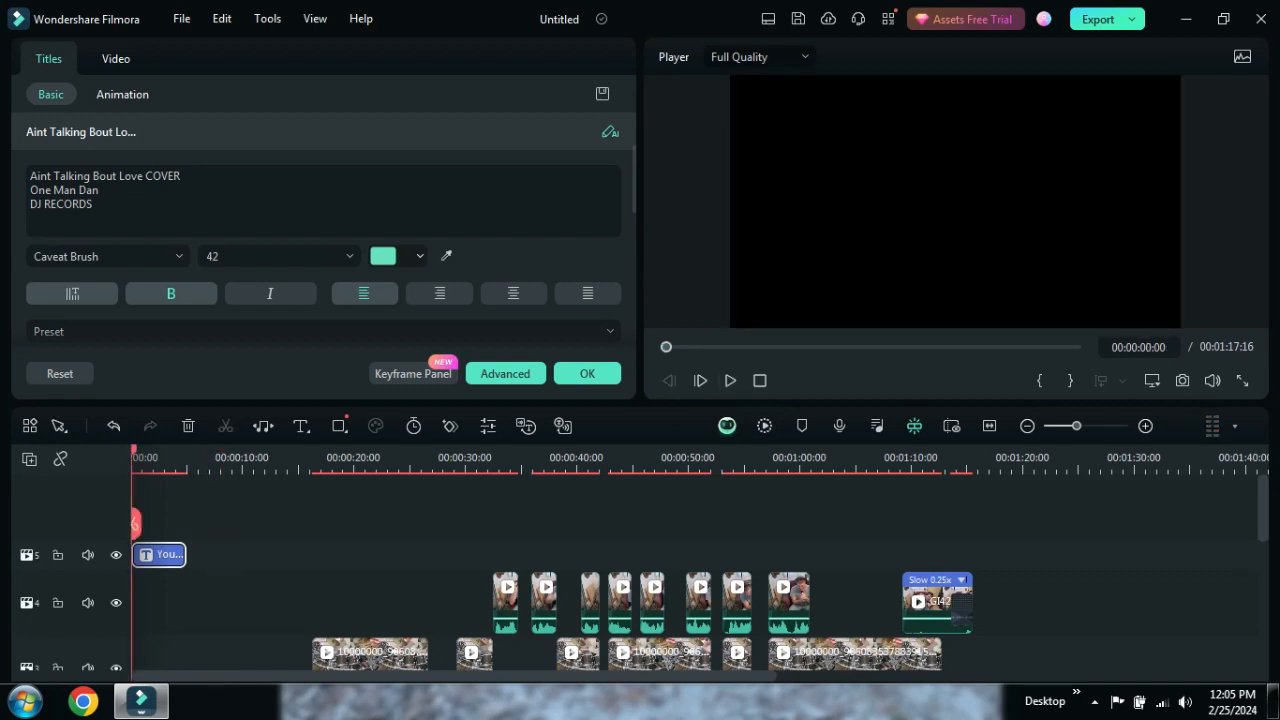
- Copy the opening title clip and play the slowed final shot to find a spot for the closing credits
{"action": "right_click", "coordinate": [170, 555]}
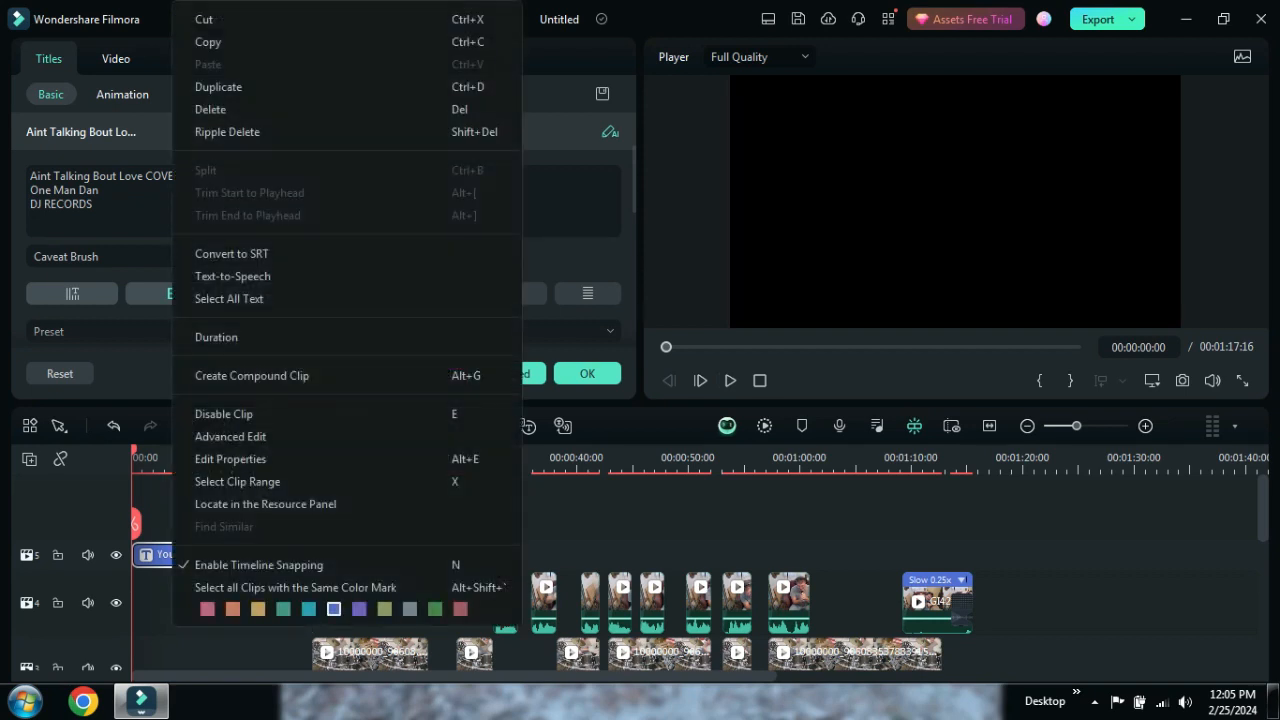
{"action": "left_click", "coordinate": [208, 42]}
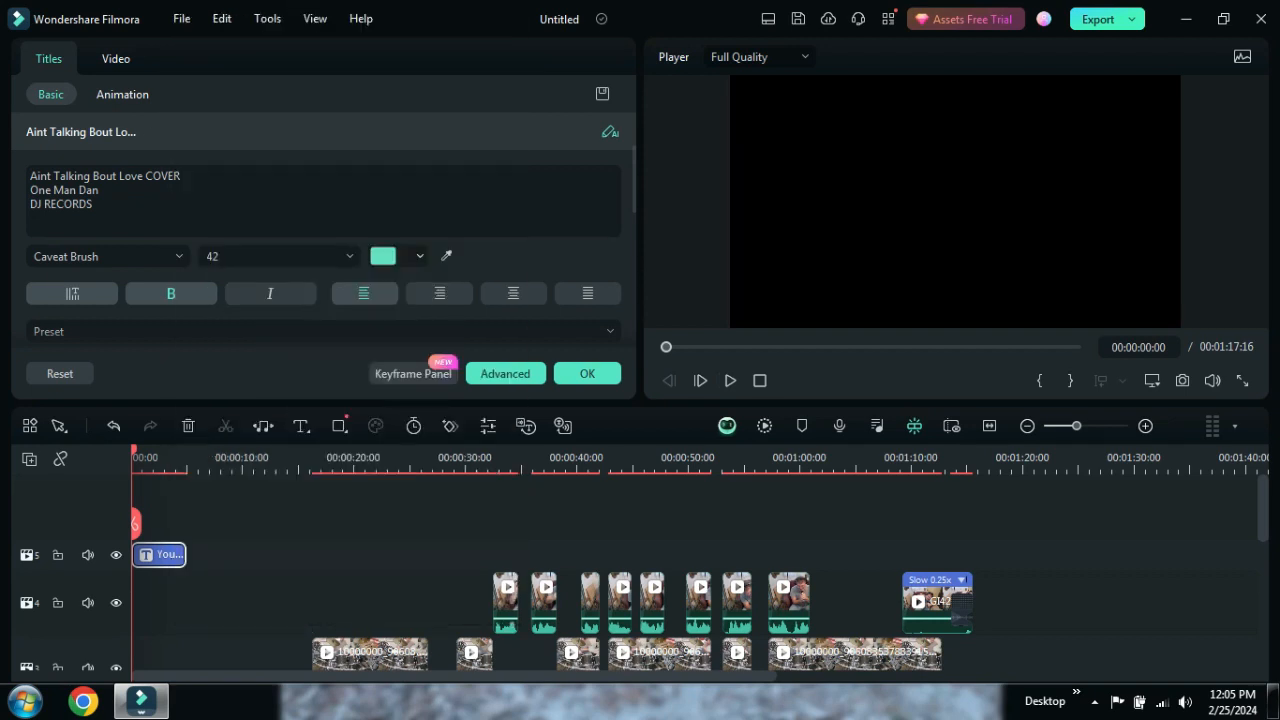
{"action": "left_click", "coordinate": [968, 460]}
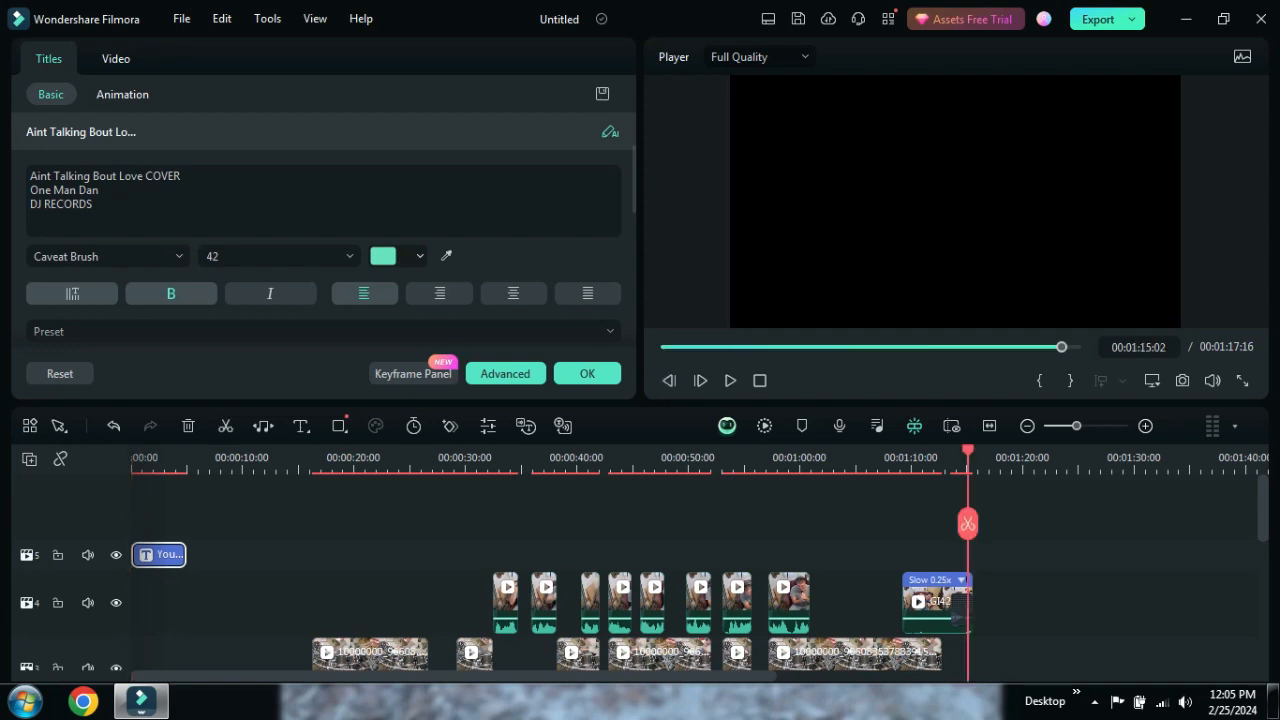
{"action": "left_click", "coordinate": [952, 460]}
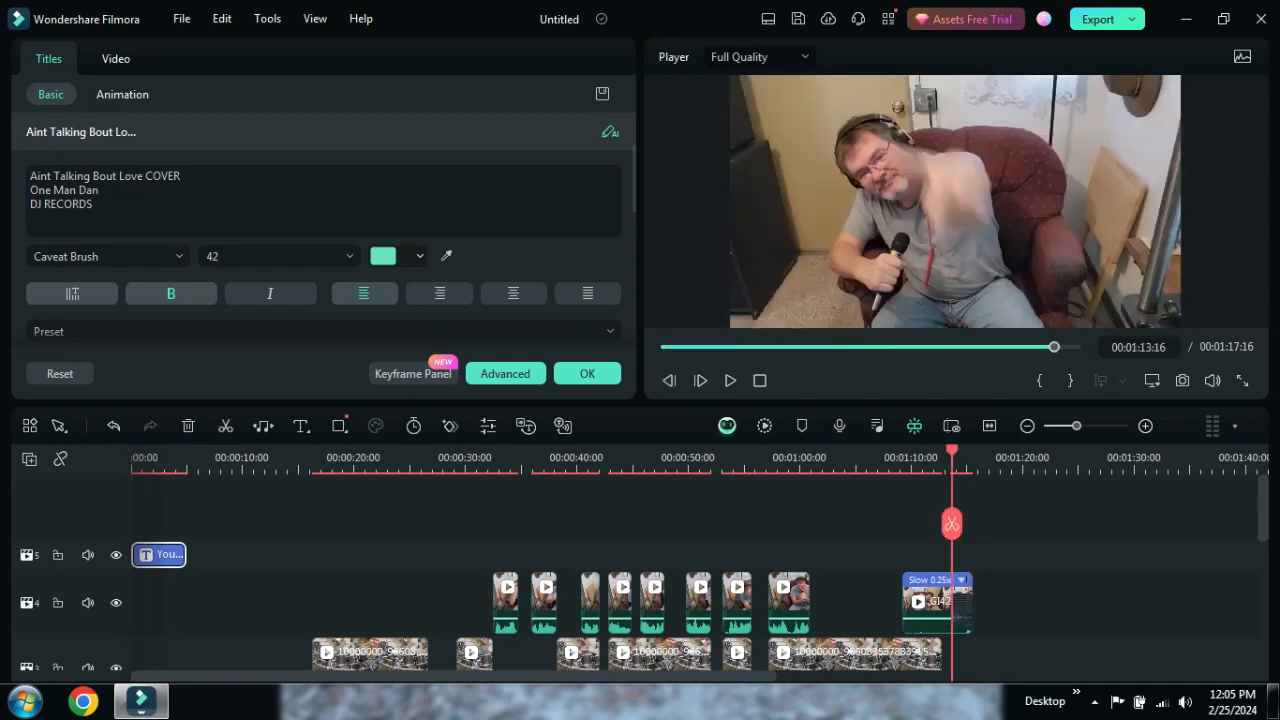
{"action": "left_click", "coordinate": [930, 460]}
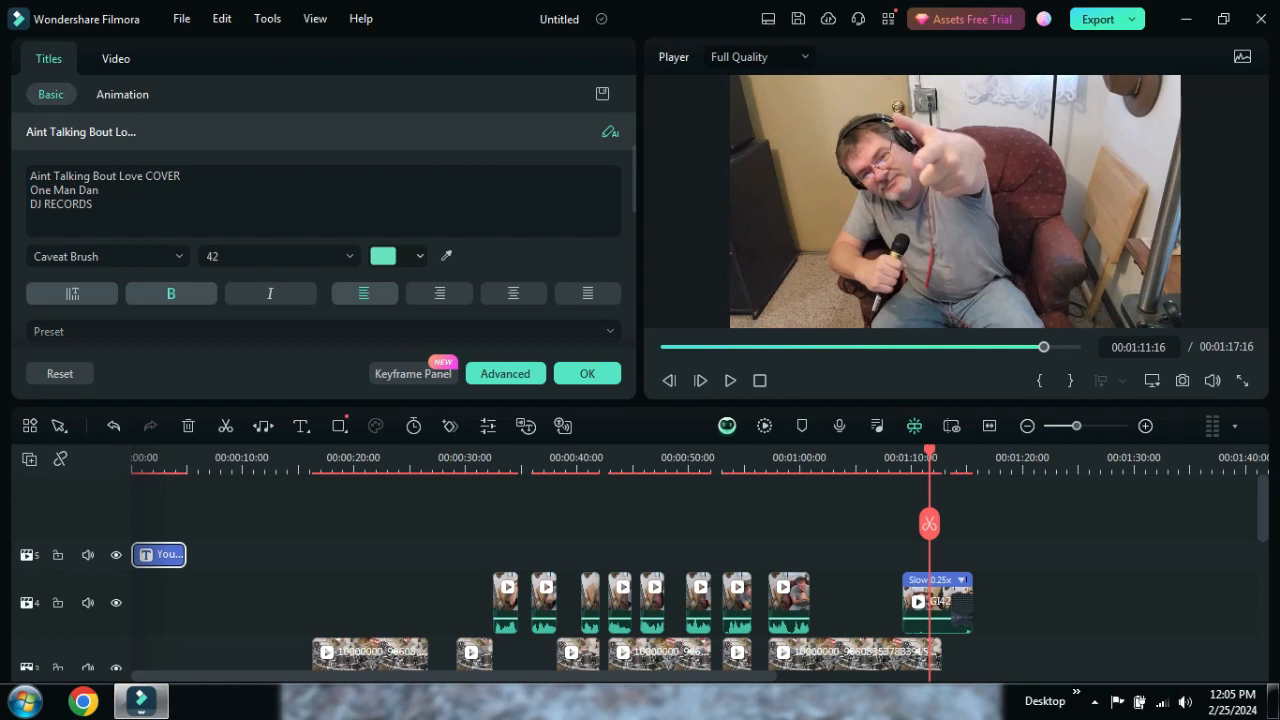
{"action": "left_click", "coordinate": [909, 460]}
{"action": "left_click", "coordinate": [730, 381]}
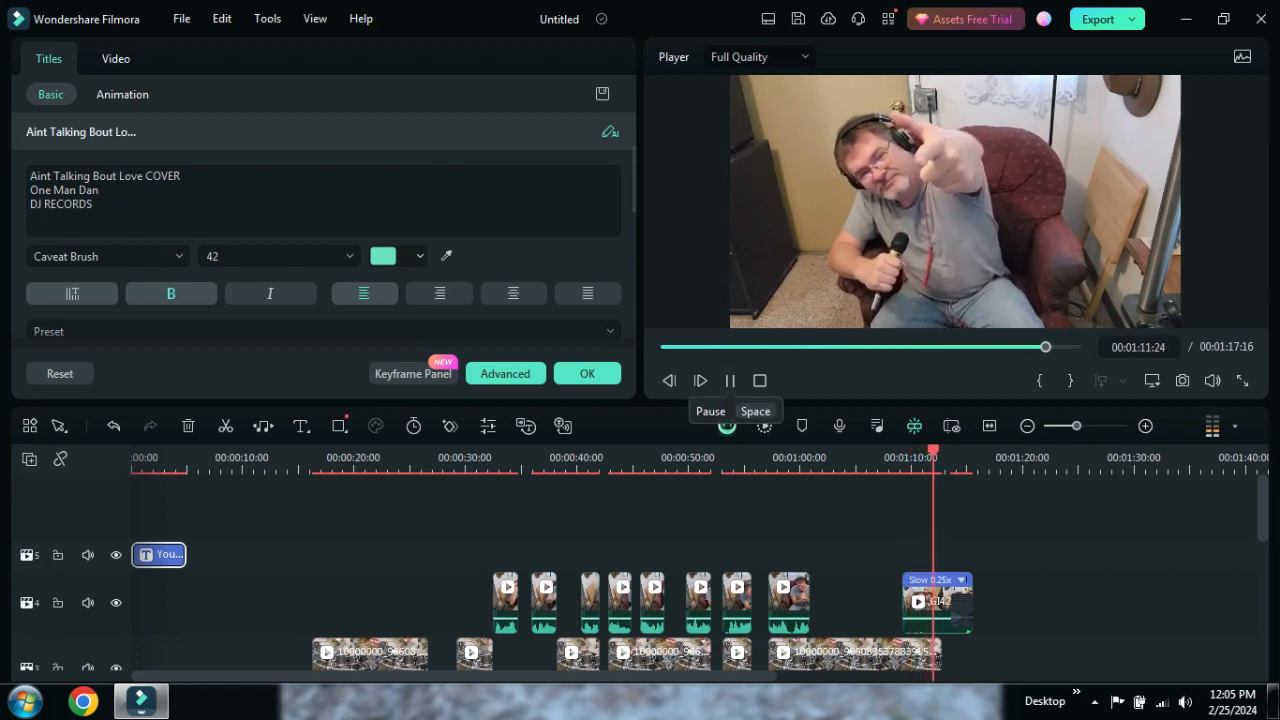
{"action": "key", "text": "space"}
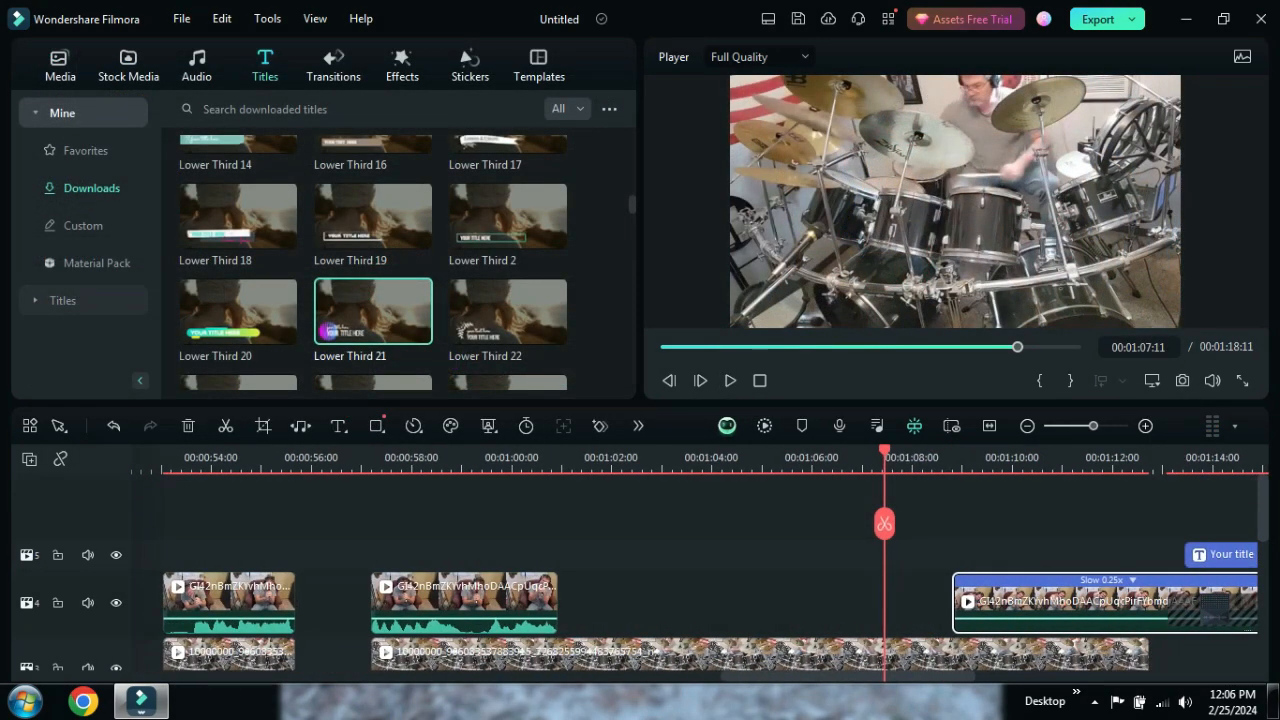
- Move the copied title on track 5 earlier to start at 00:01:12:18 and play the video up to it
{"action": "left_click_drag", "start_coordinate": [1228, 555], "coordinate": [1194, 555]}
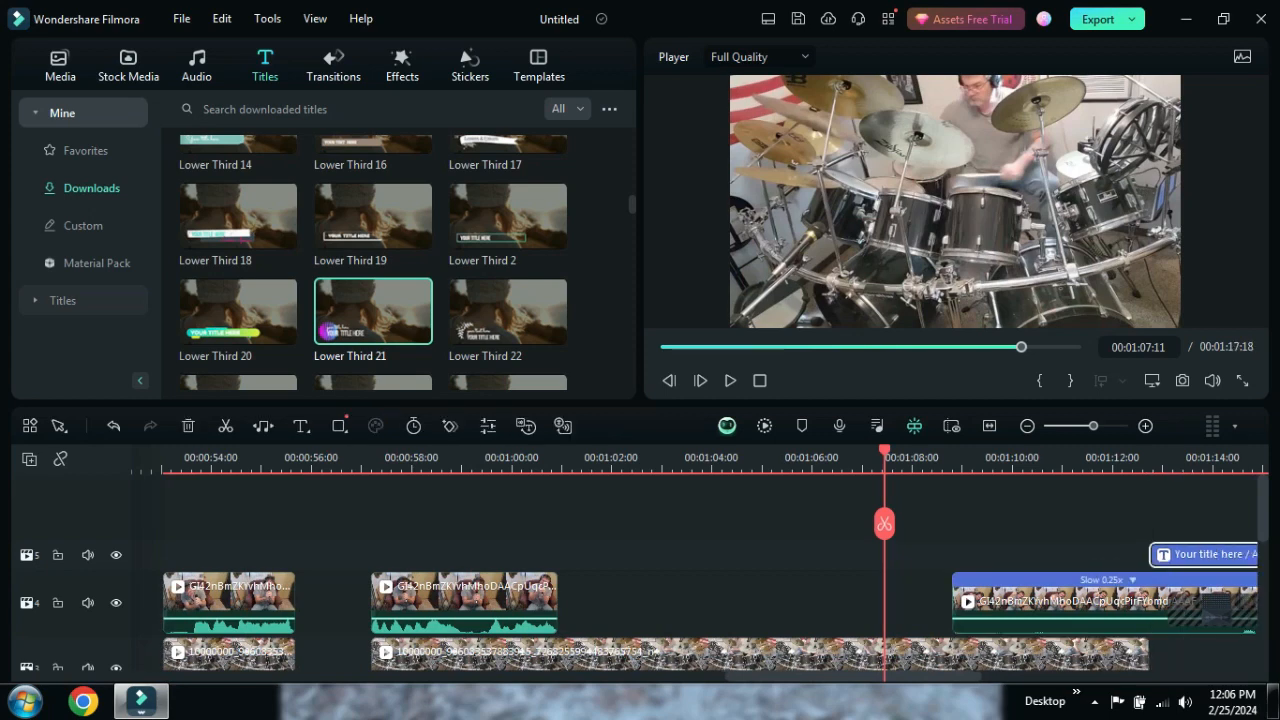
{"action": "left_click_drag", "start_coordinate": [1093, 426], "coordinate": [1076, 426]}
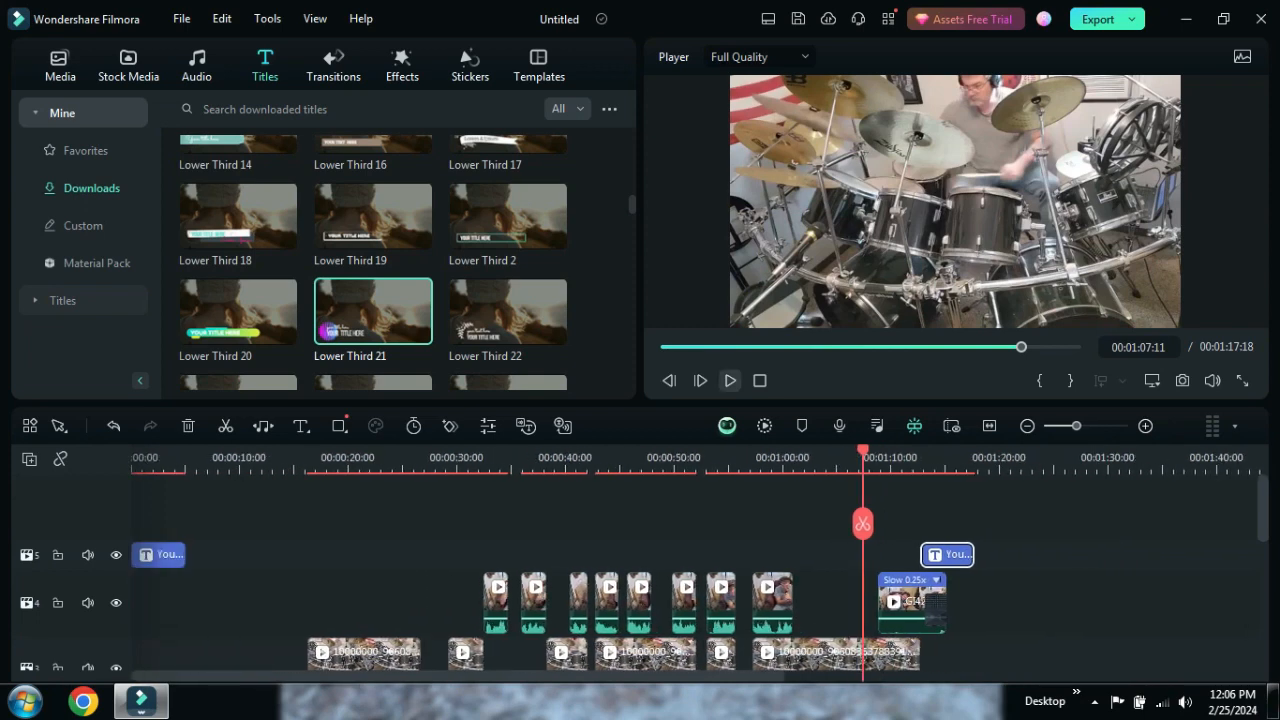
{"action": "left_click", "coordinate": [730, 380]}
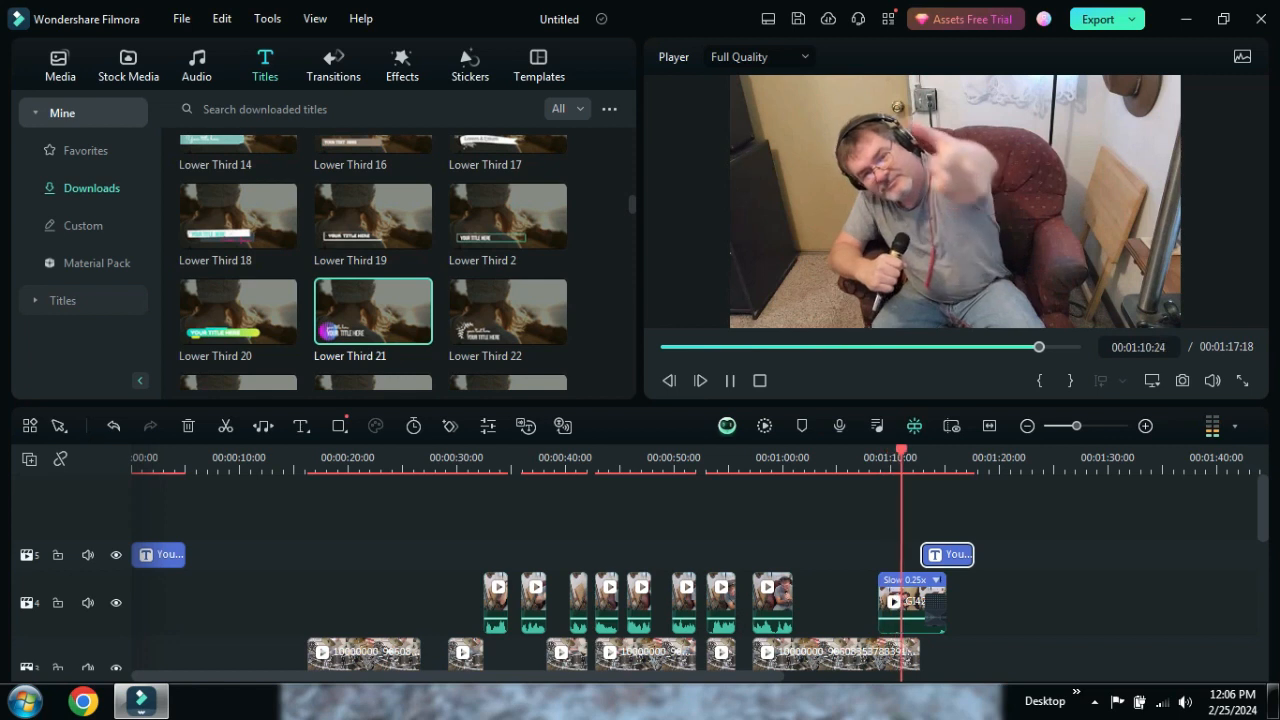
{"action": "key", "text": "space"}
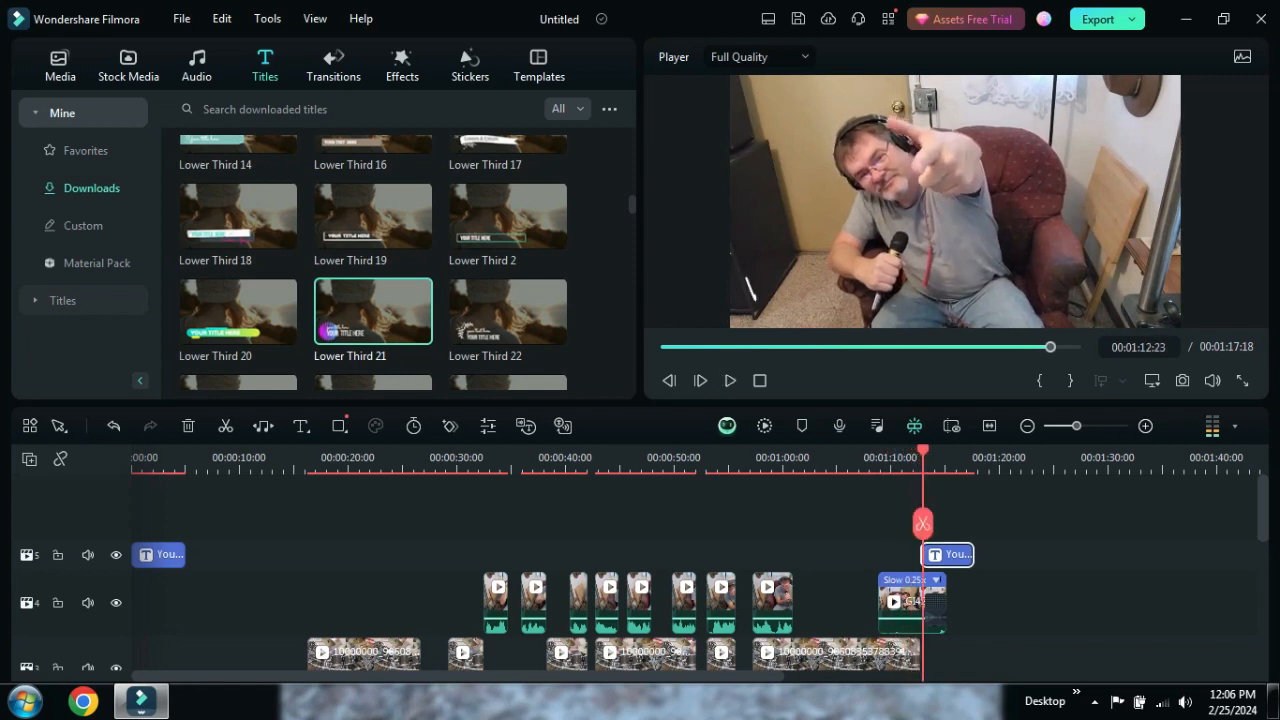
- Move the closing title back to start at 00:01:11:18 and play the ending to check its timing
{"action": "left_click", "coordinate": [910, 458]}
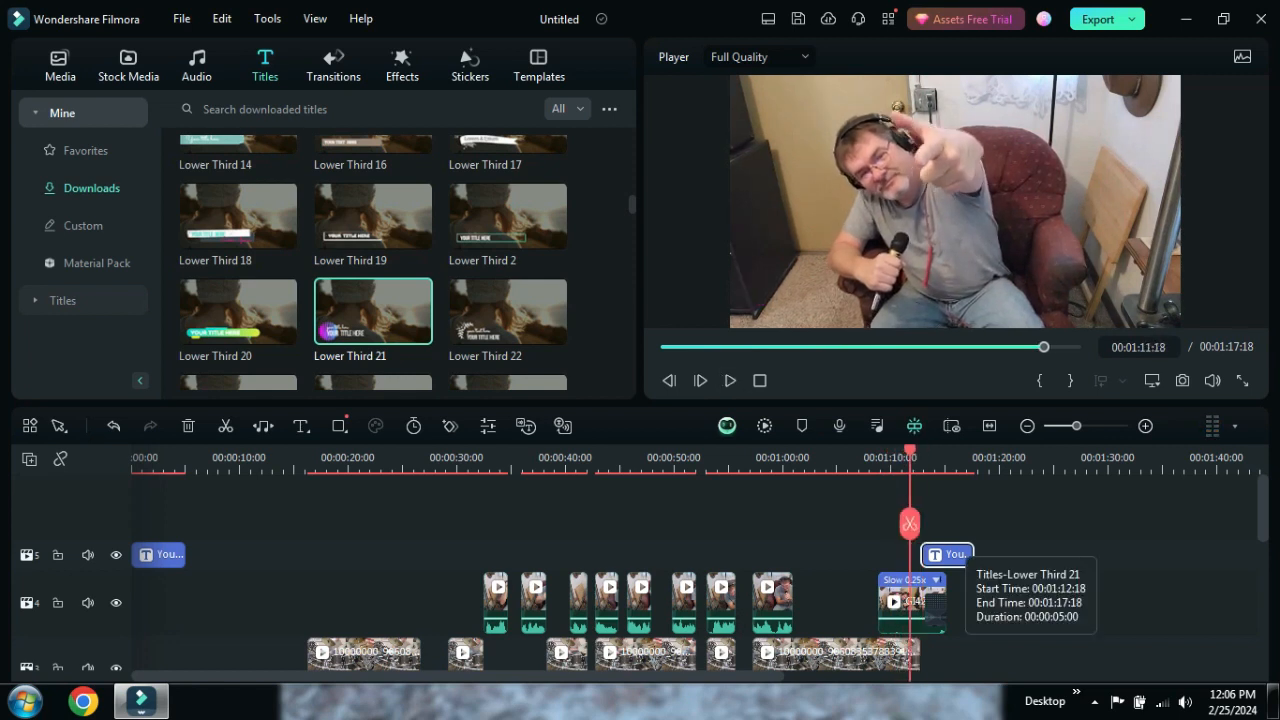
{"action": "left_click_drag", "start_coordinate": [937, 556], "coordinate": [926, 556]}
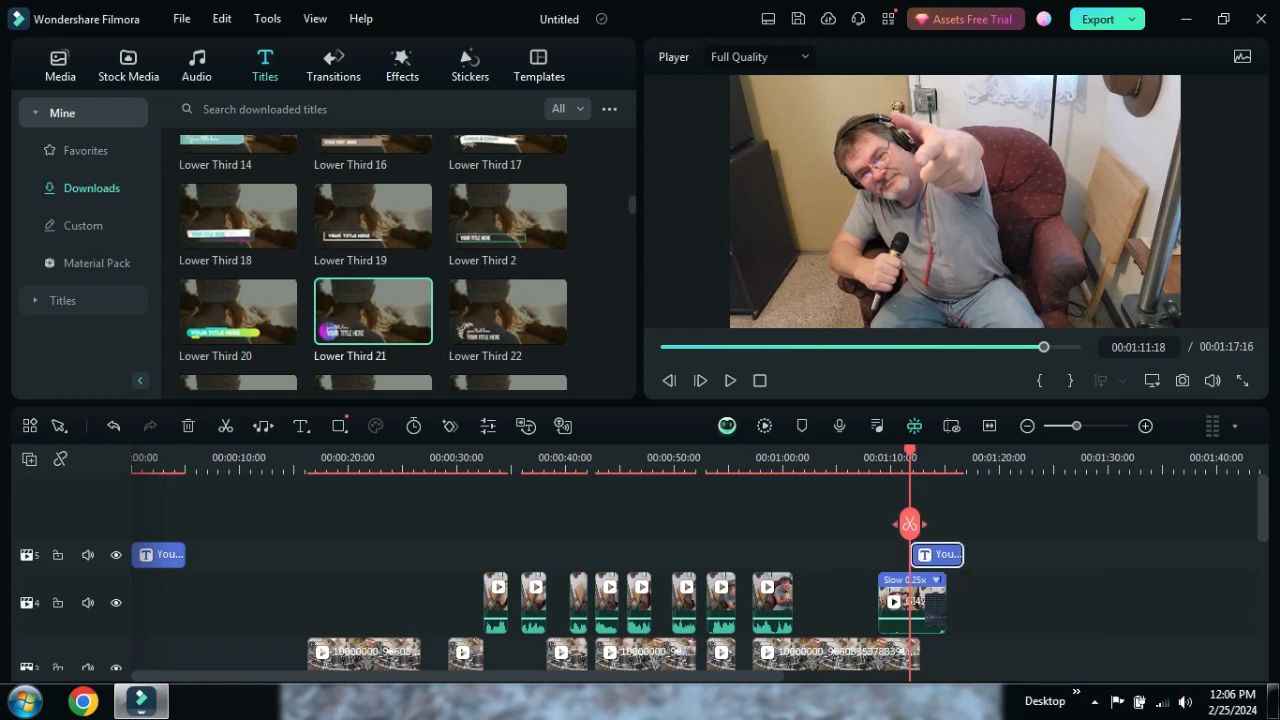
{"action": "left_click", "coordinate": [846, 458]}
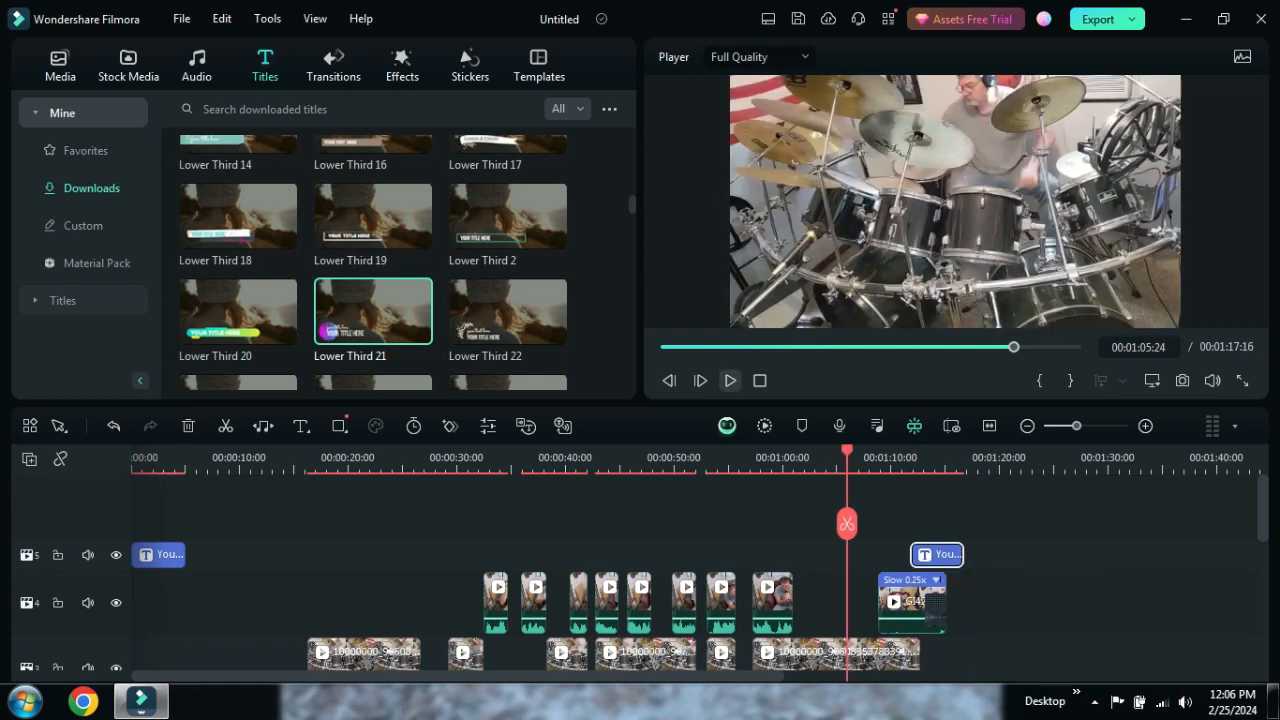
{"action": "left_click", "coordinate": [730, 380]}
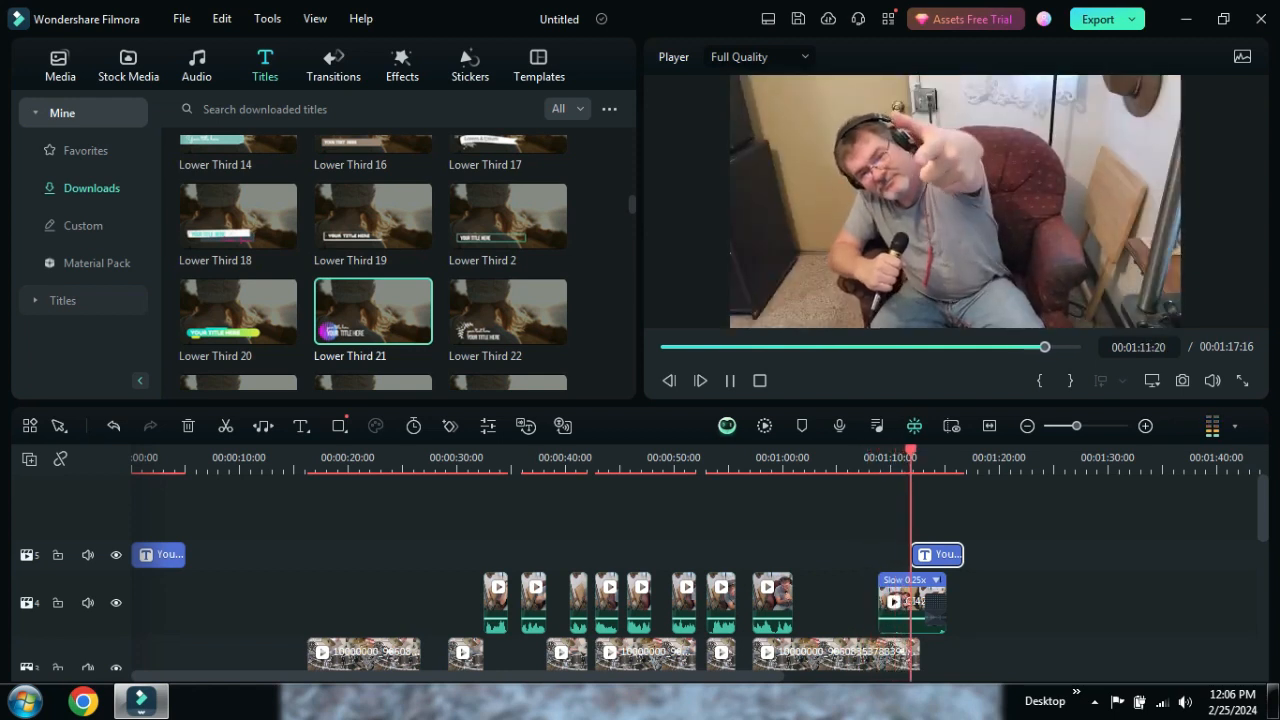
{"action": "key", "text": "space"}
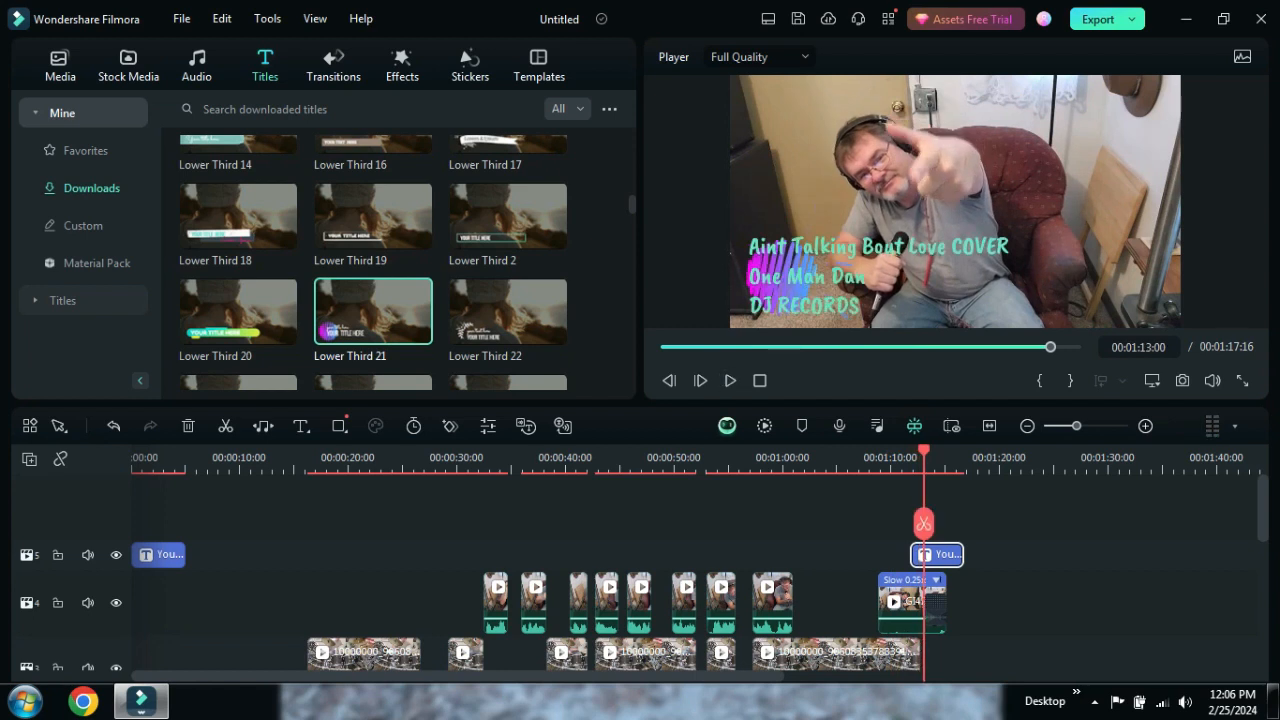
- Shift the closing title further forward over the slowed final shot to start at about 00:01:10:20
{"action": "left_click", "coordinate": [890, 460]}
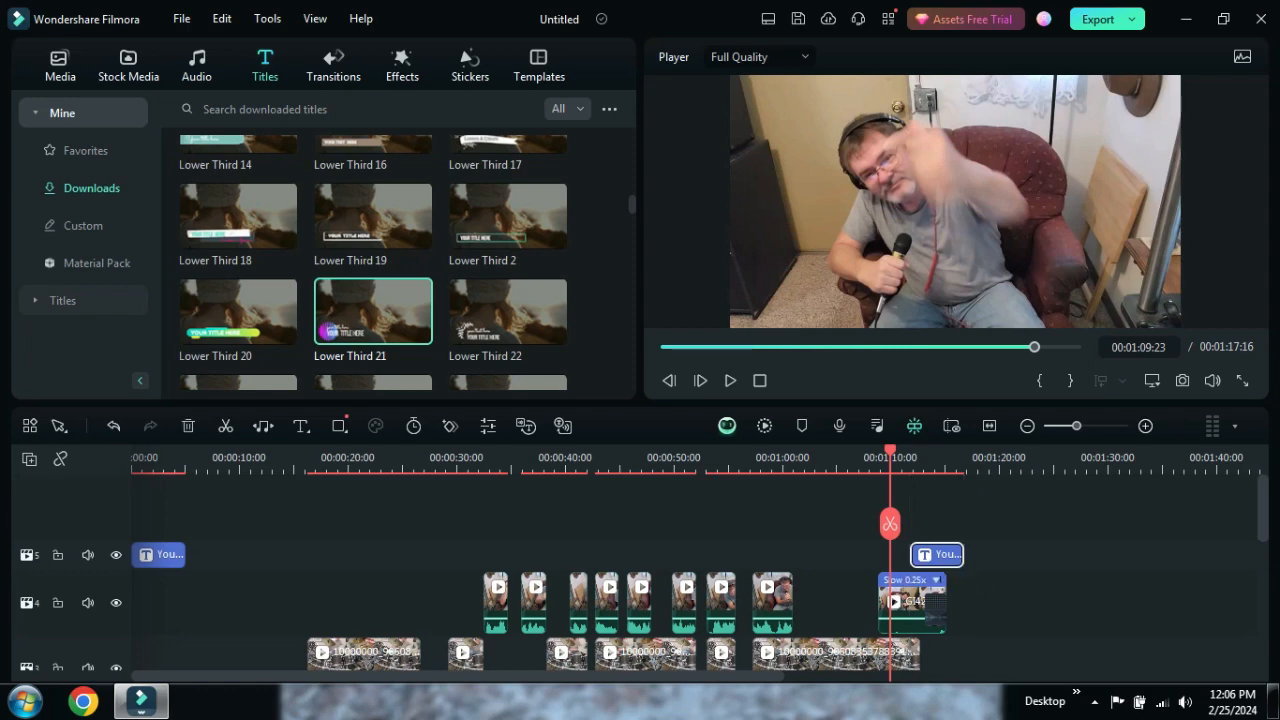
{"action": "scroll", "coordinate": [912, 600], "scroll_direction": "up", "scroll_amount": 9}
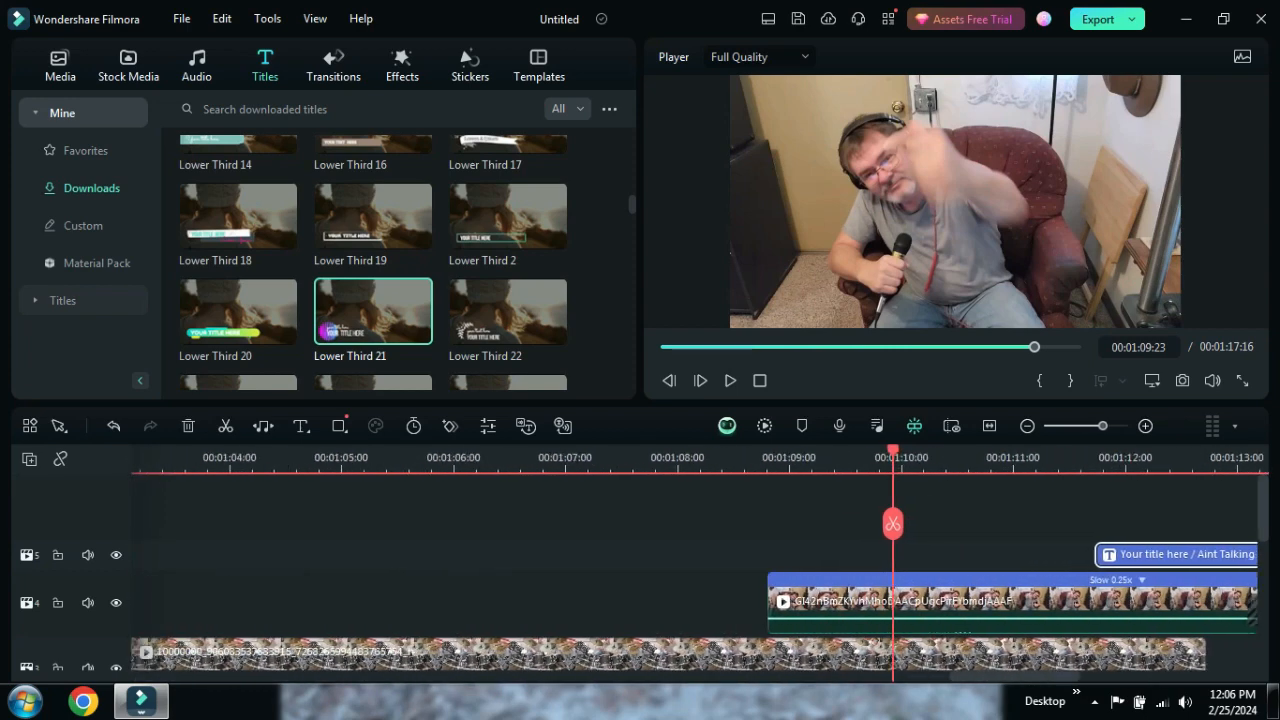
{"action": "left_click_drag", "start_coordinate": [1097, 554], "coordinate": [992, 554]}
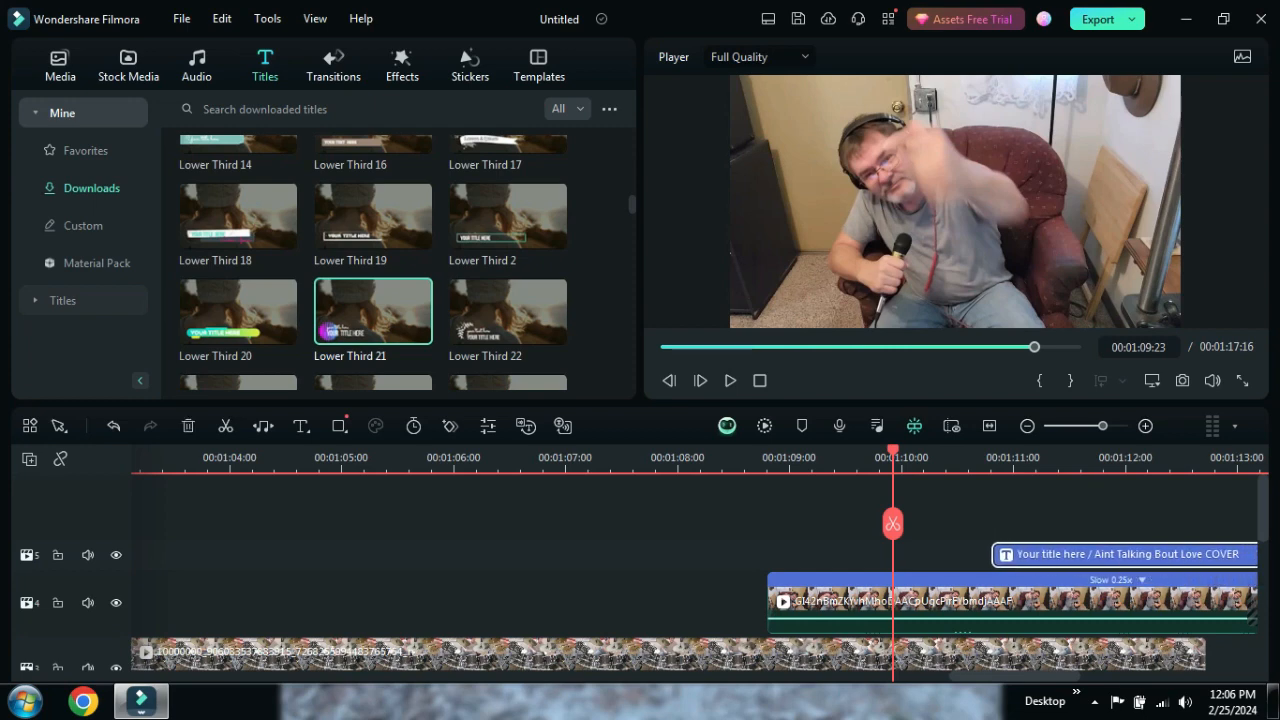
{"action": "scroll", "coordinate": [700, 600], "scroll_direction": "down", "scroll_amount": 4}
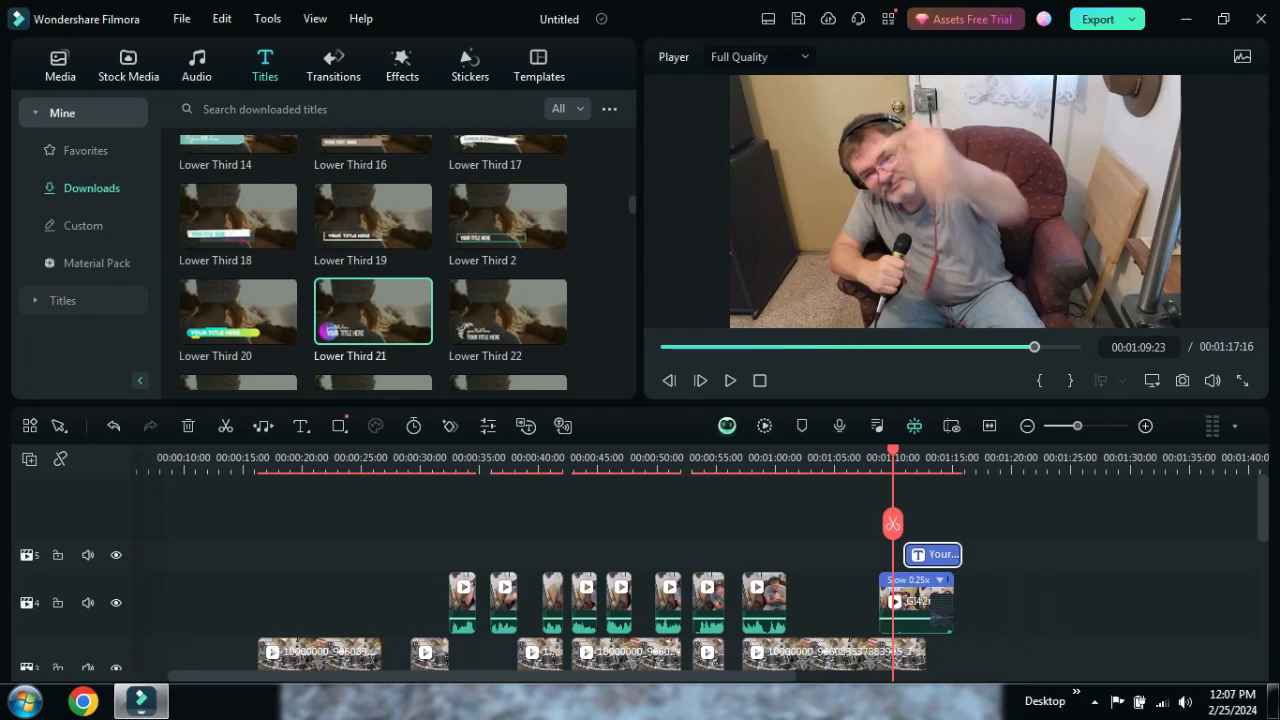
{"action": "scroll", "coordinate": [700, 600], "scroll_direction": "down", "scroll_amount": 3}
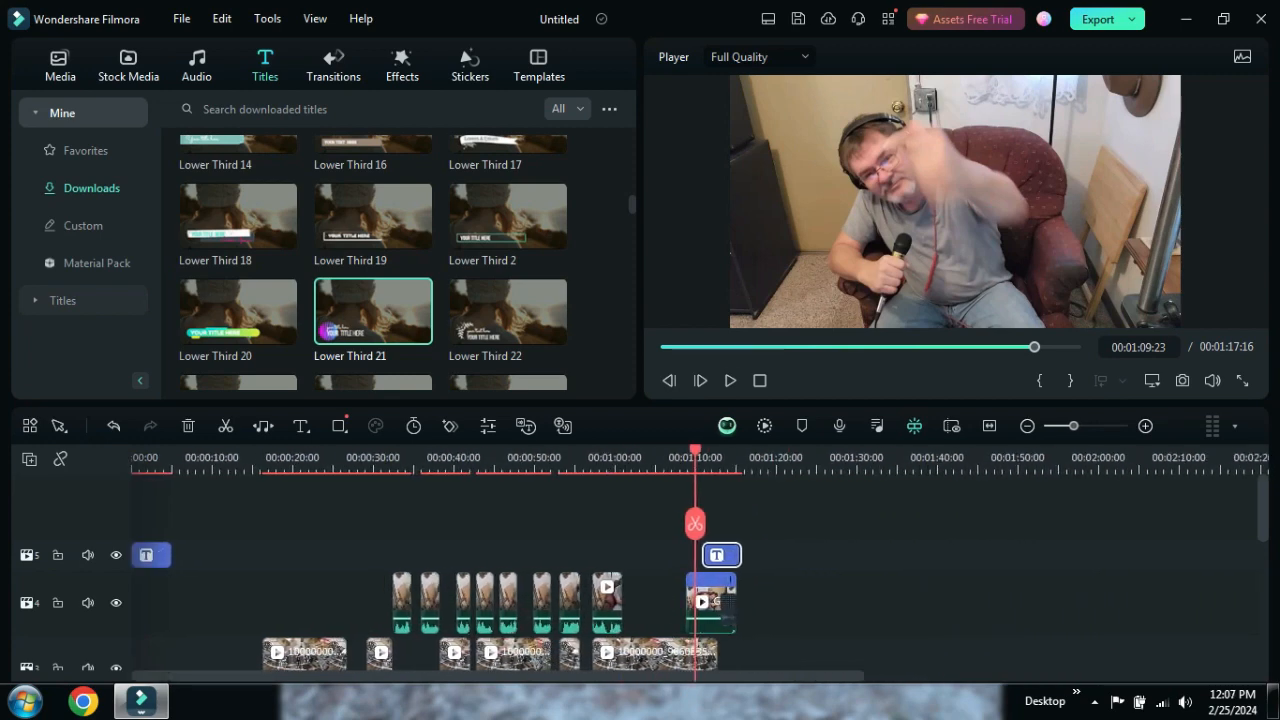
- Play the lead-in to the slowed final shot and move the closing title to start at 00:01:09:24
{"action": "left_click", "coordinate": [657, 463]}
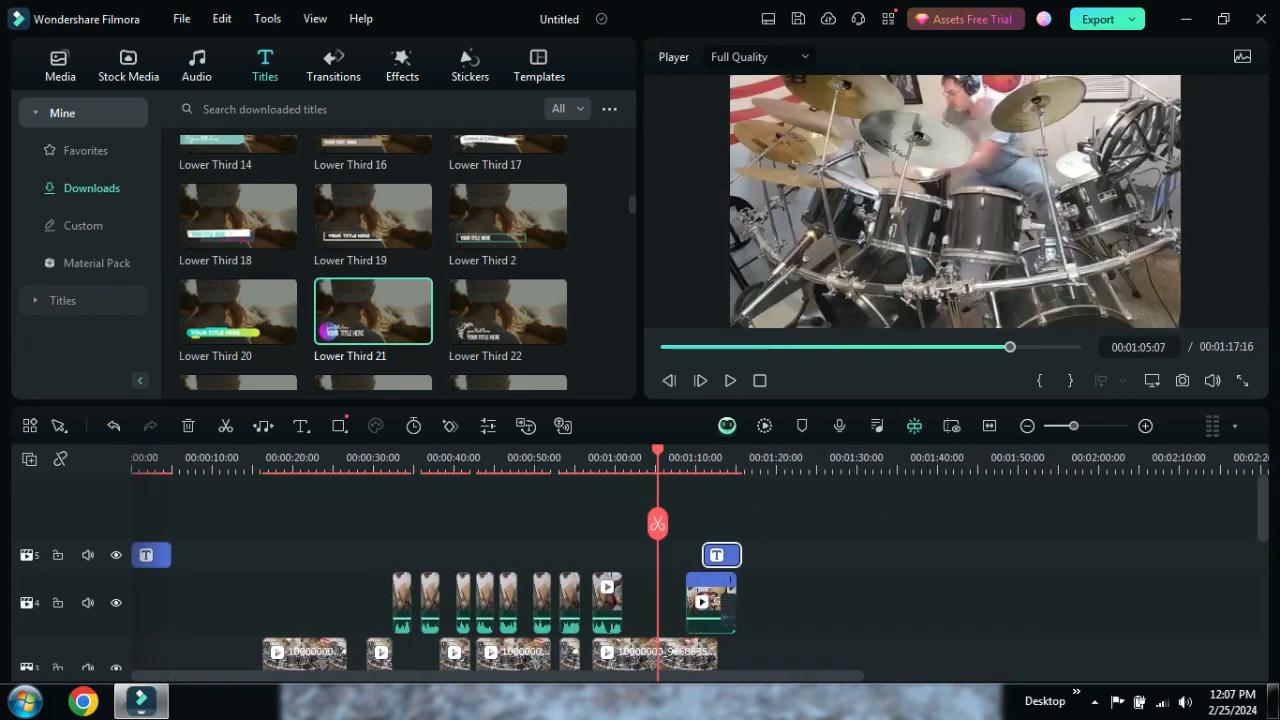
{"action": "key", "text": "space"}
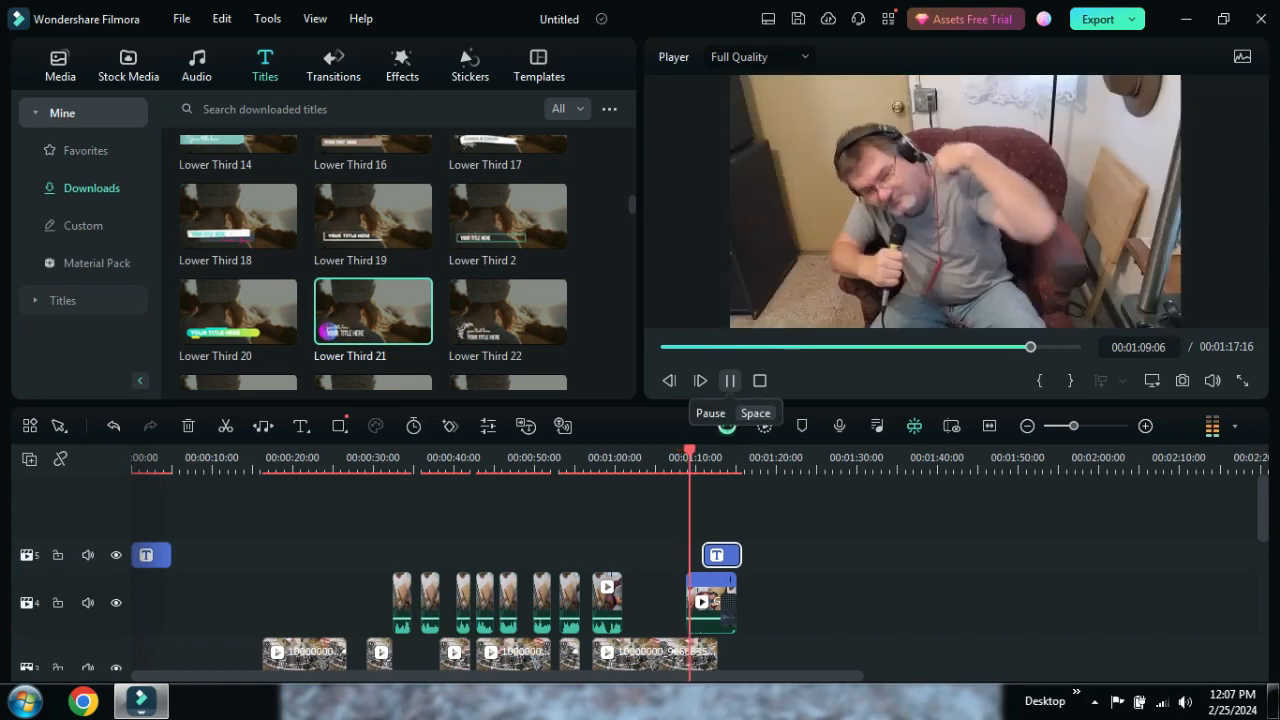
{"action": "left_click", "coordinate": [730, 380]}
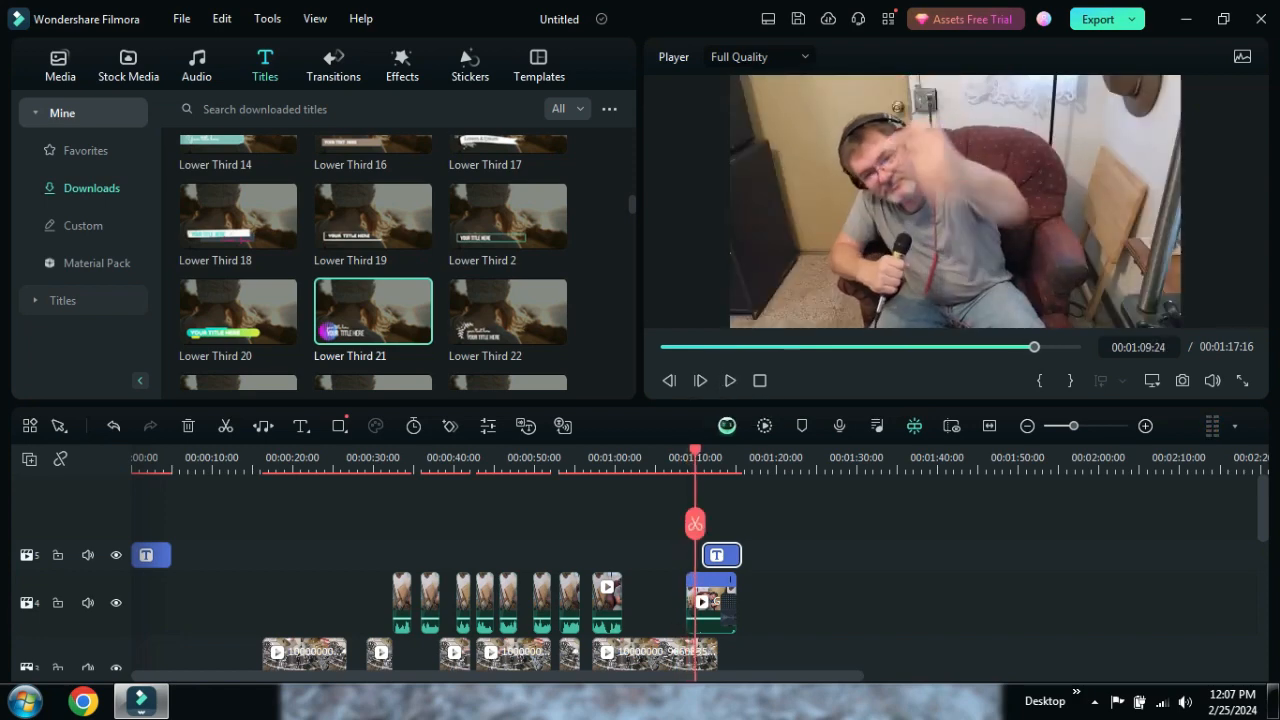
{"action": "scroll", "coordinate": [695, 523], "scroll_direction": "up", "scroll_amount": 5}
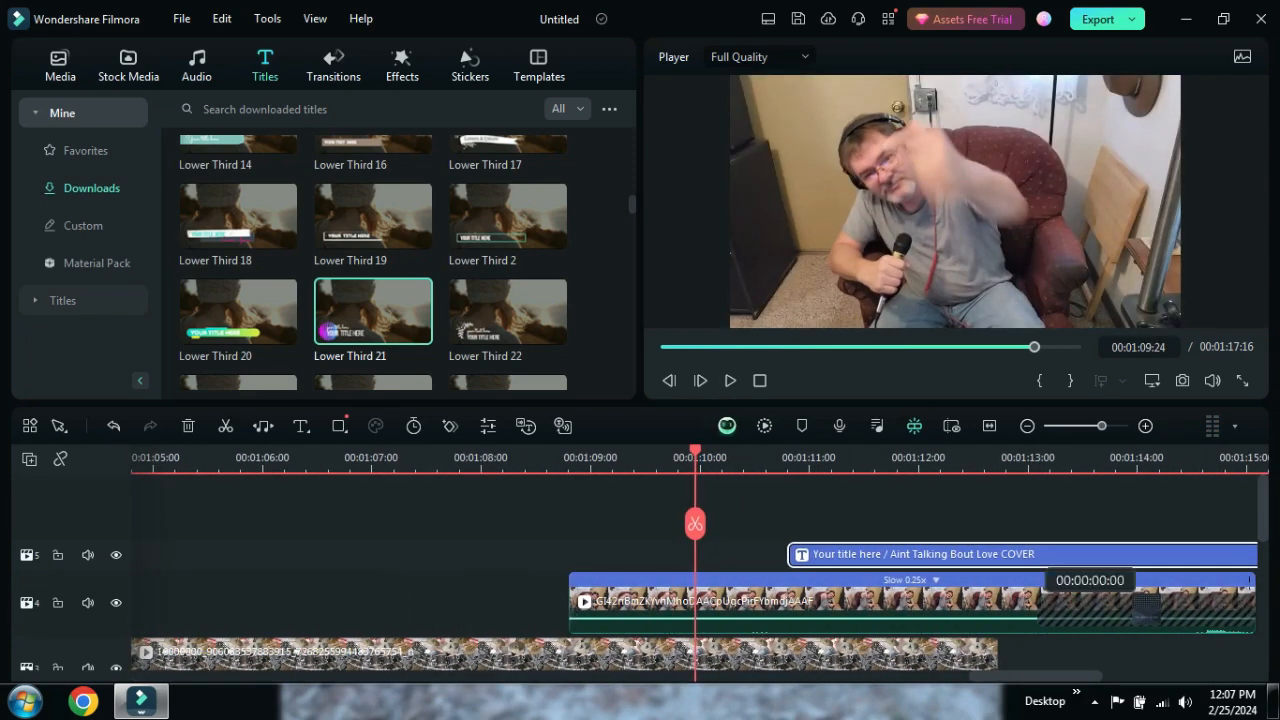
{"action": "left_click_drag", "start_coordinate": [1045, 556], "coordinate": [952, 556]}
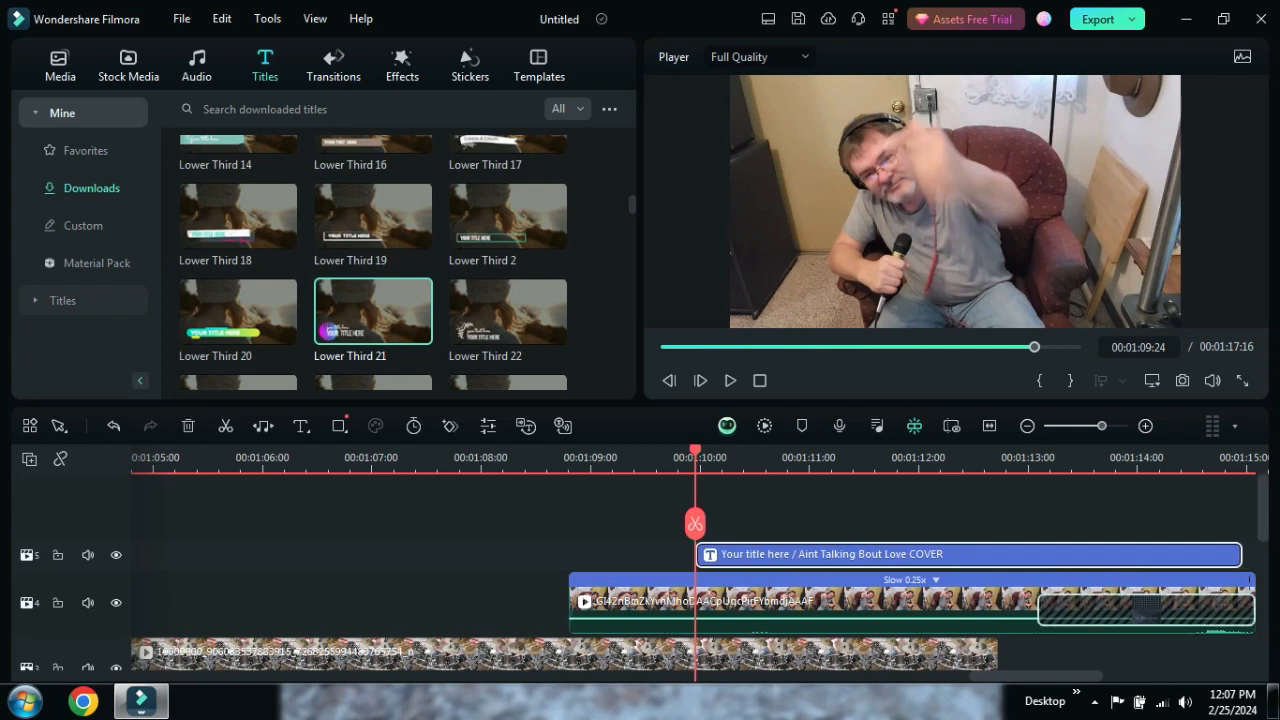
- Extend the closing title's end slightly past the slowed final shot and play the ending from 00:01:06:03
{"action": "left_click_drag", "start_coordinate": [1253, 603], "coordinate": [943, 603]}
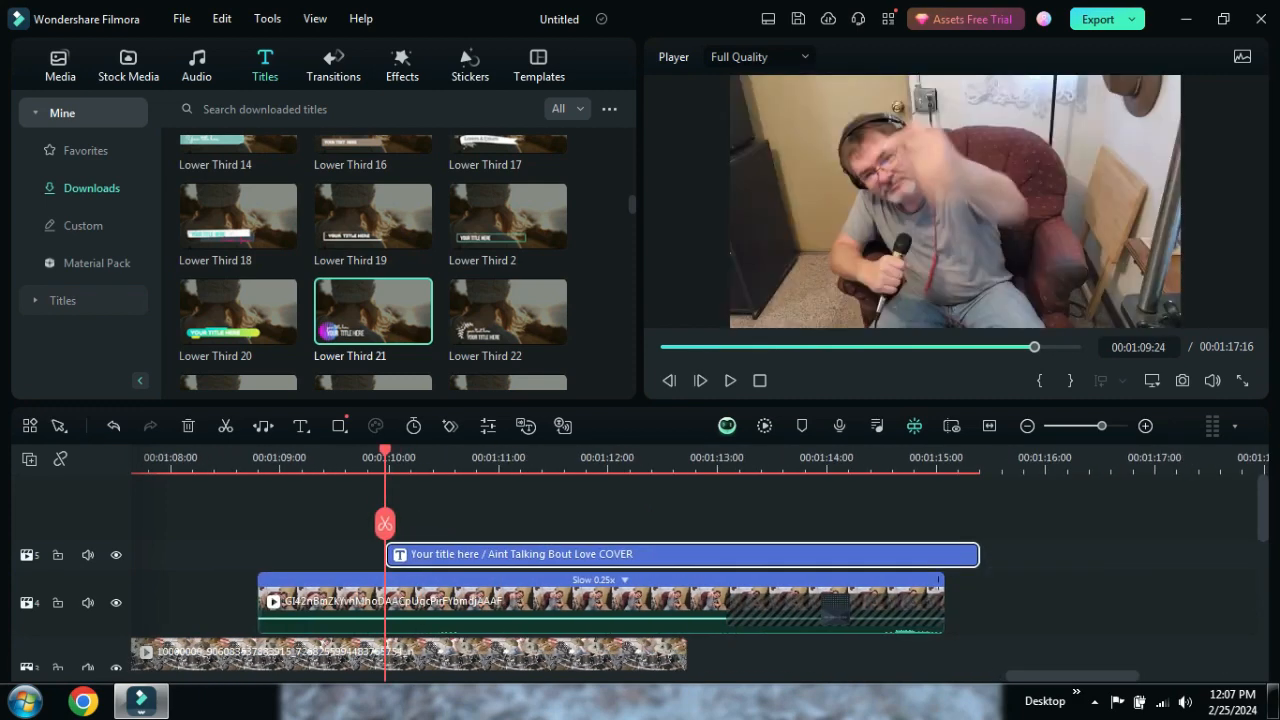
{"action": "left_click_drag", "start_coordinate": [1101, 426], "coordinate": [1086, 426]}
{"action": "left_click_drag", "start_coordinate": [385, 523], "coordinate": [290, 523]}
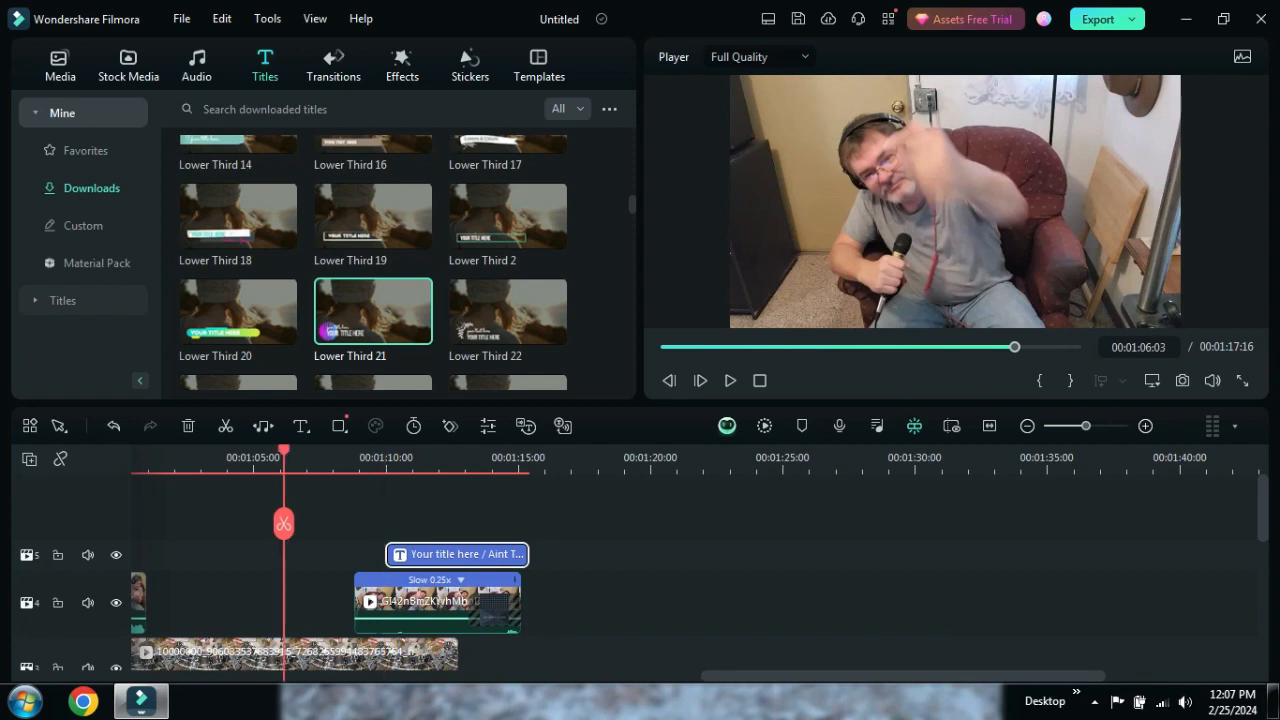
{"action": "key", "text": "space"}
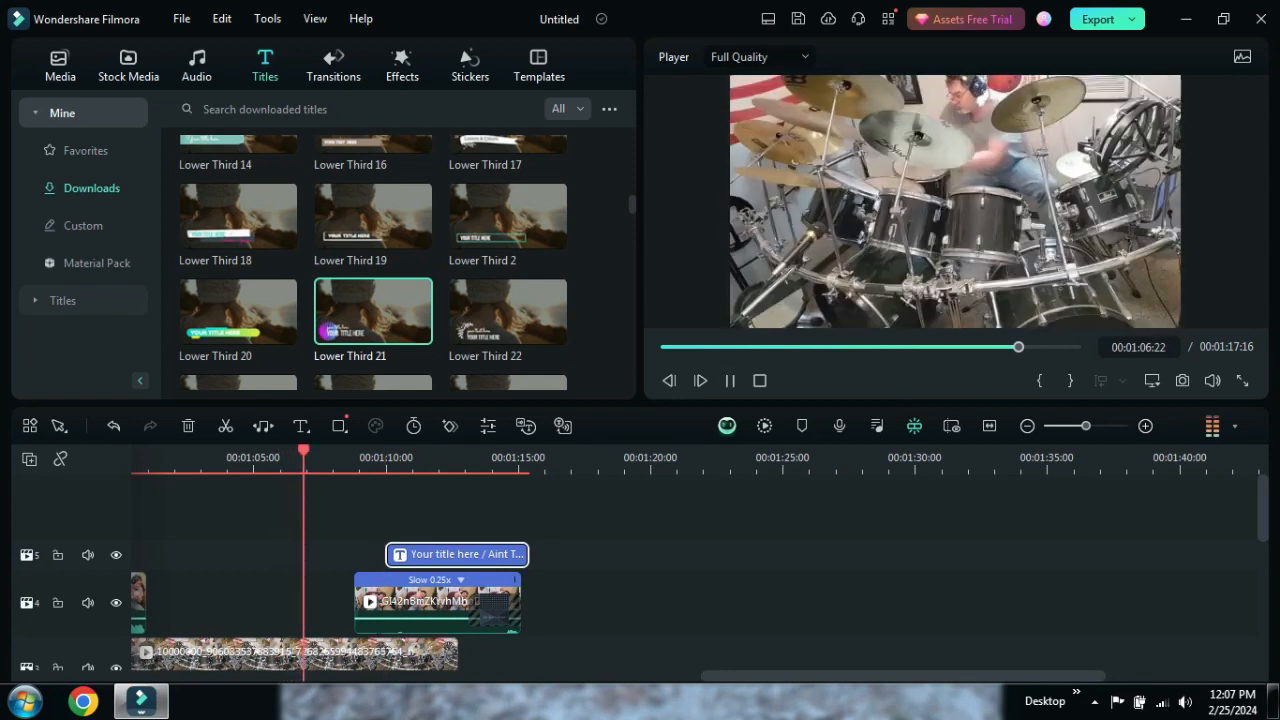
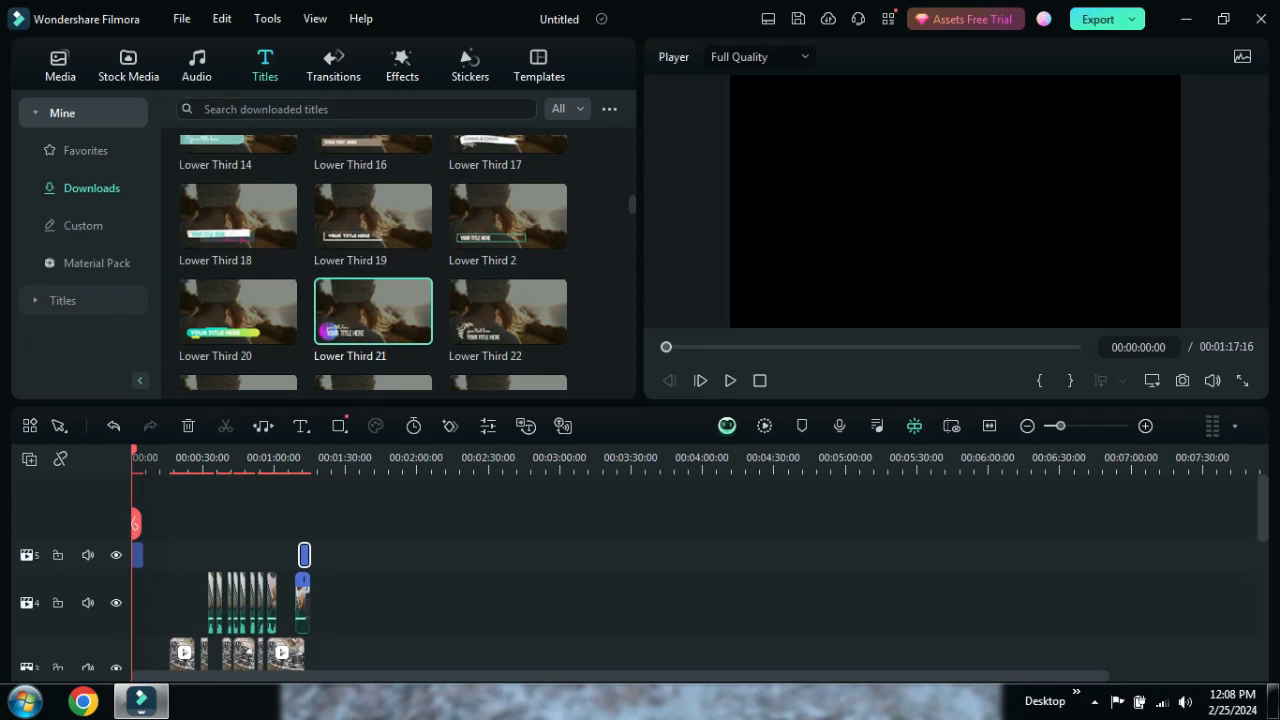
- Set up an export of the project for a device and name the file "Aint Talkin Bout Love FINAL"
{"action": "left_click", "coordinate": [60, 65]}
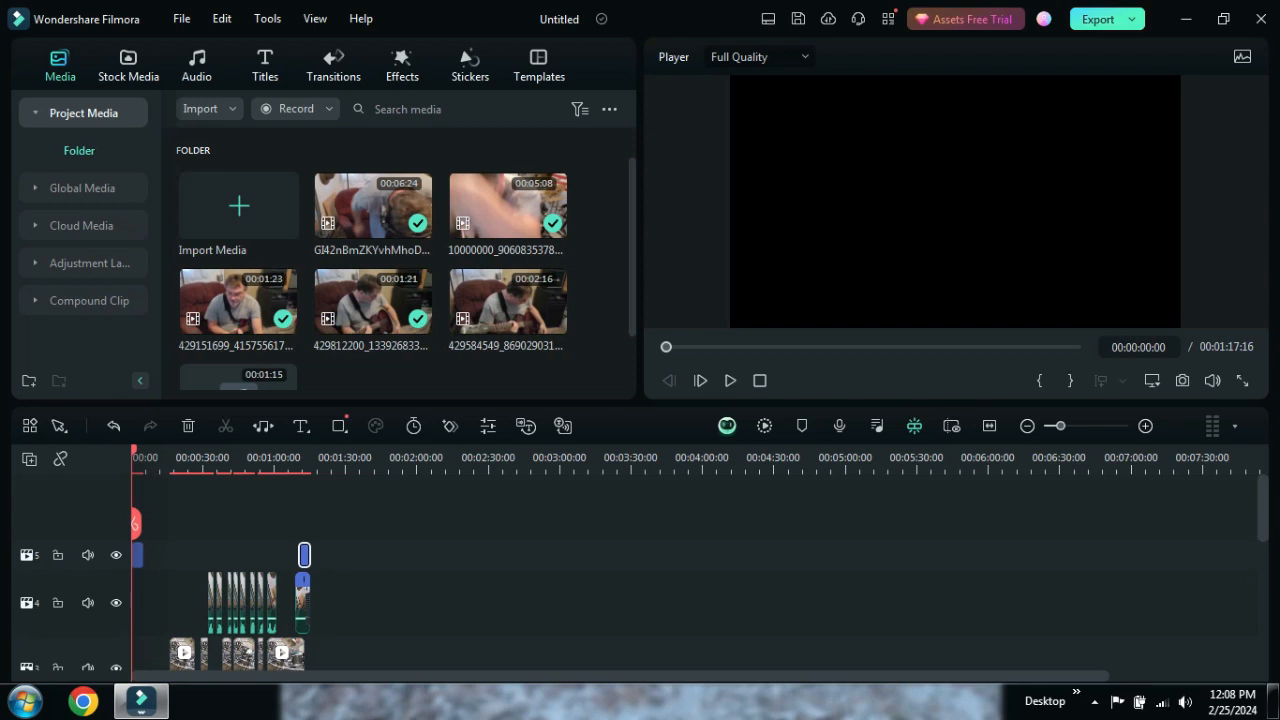
{"action": "left_click", "coordinate": [1098, 19]}
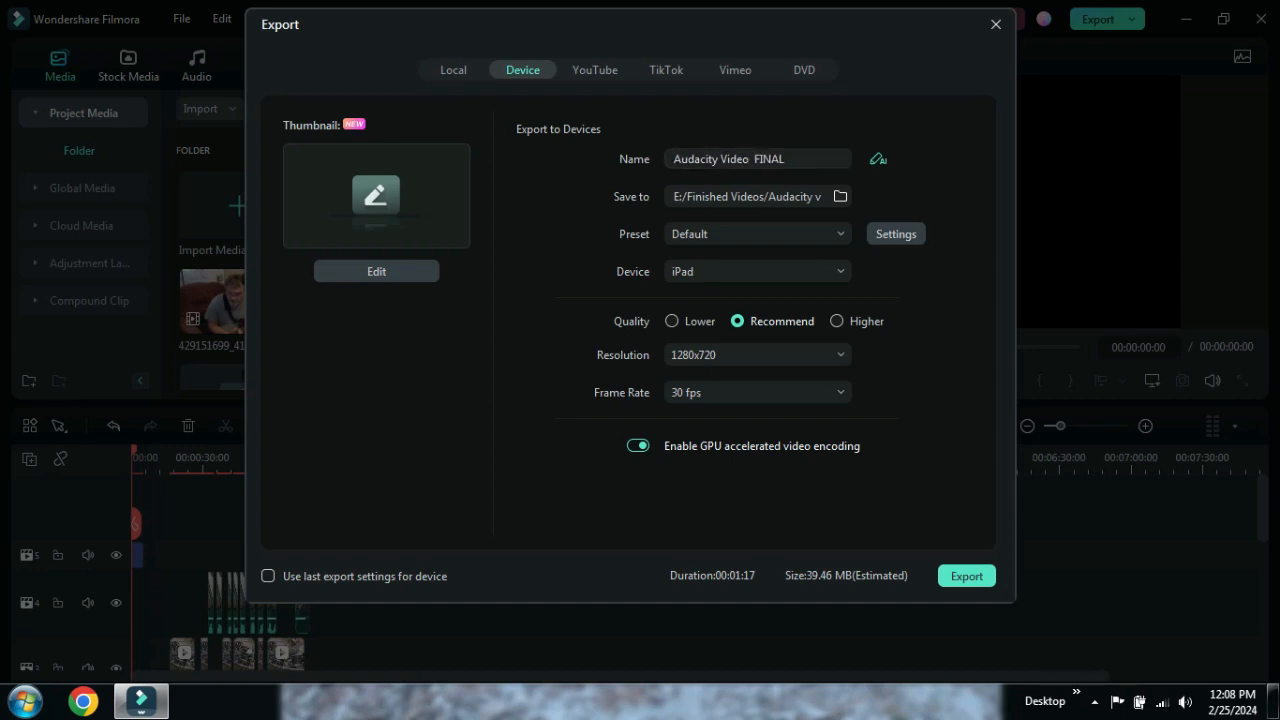
{"action": "left_click_drag", "start_coordinate": [790, 159], "coordinate": [672, 159]}
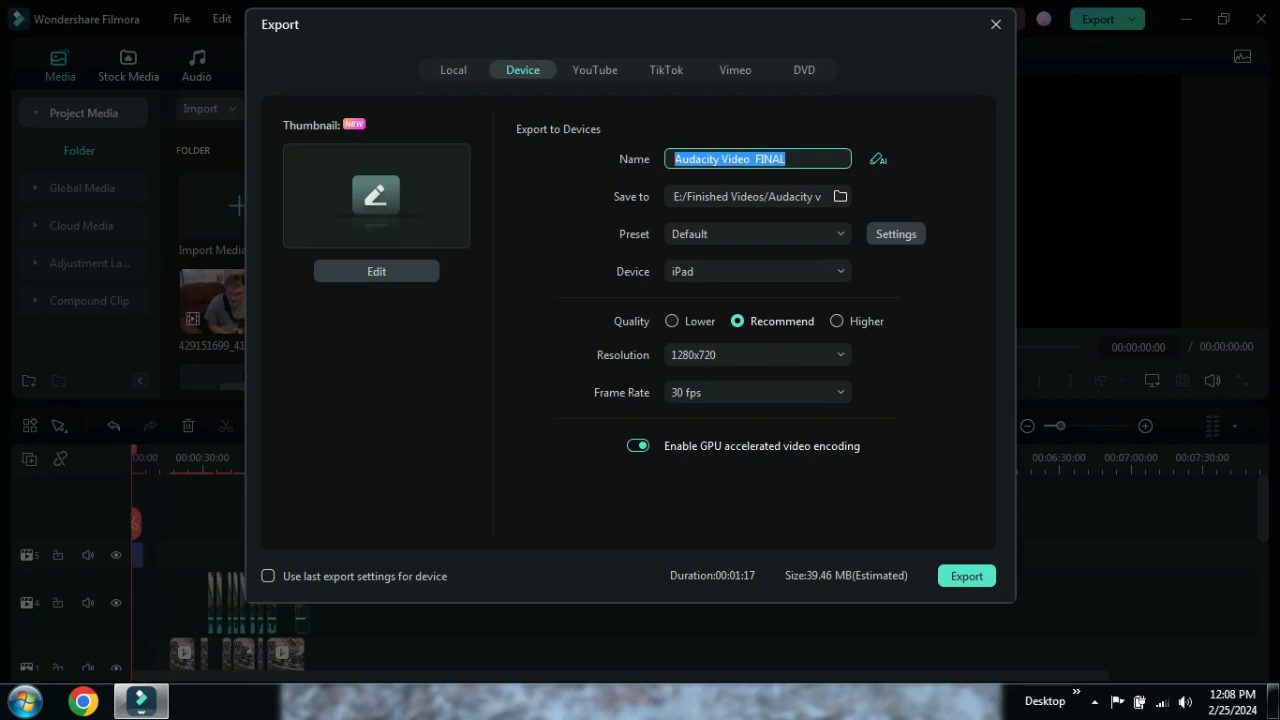
{"action": "type", "text": "Aint"}
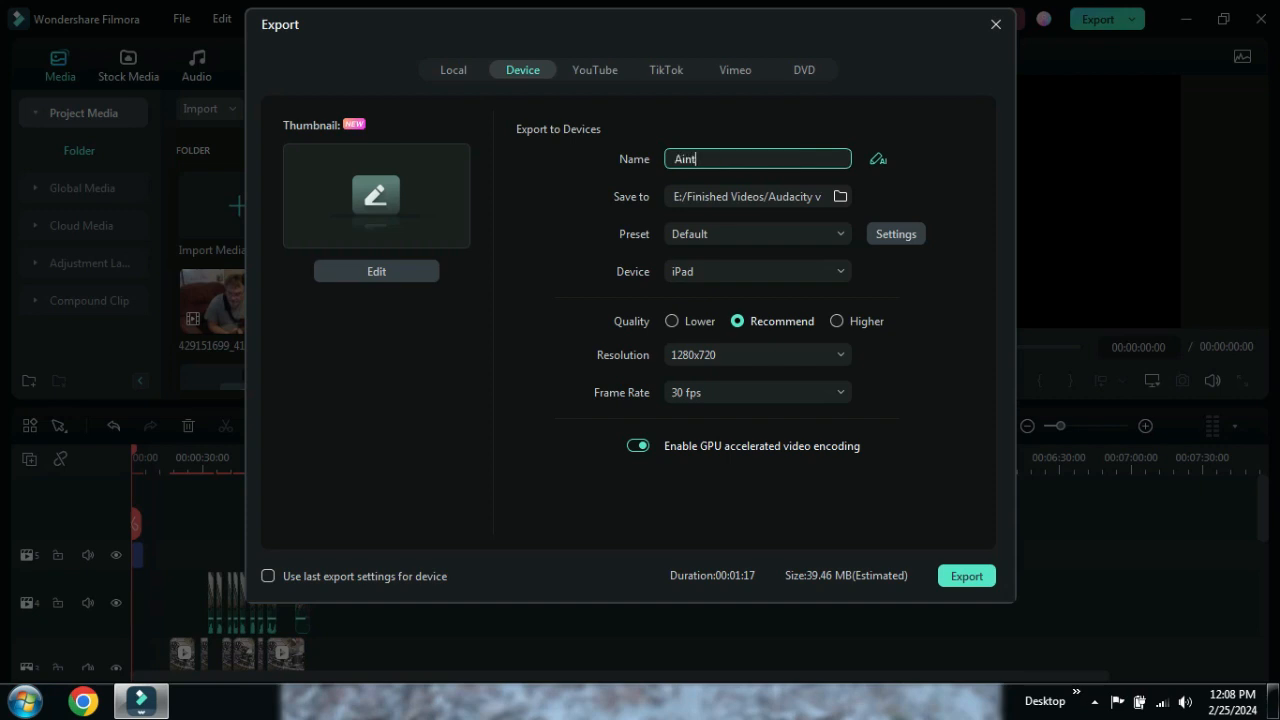
{"action": "type", "text": " Talkin Bout Love FINAL"}
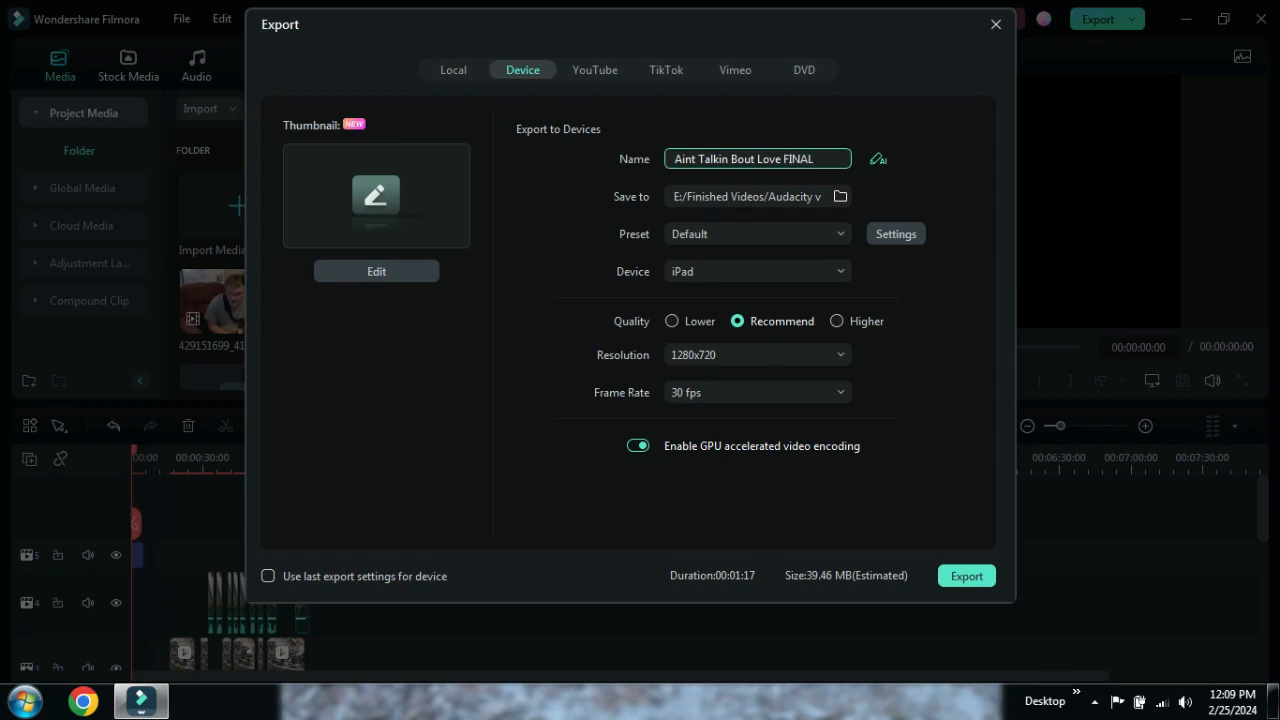
- Set the save location to Finished Songs/Aint Talkin Bout Love on drive E:, export the video and dismiss the export window
{"action": "left_click", "coordinate": [840, 196]}
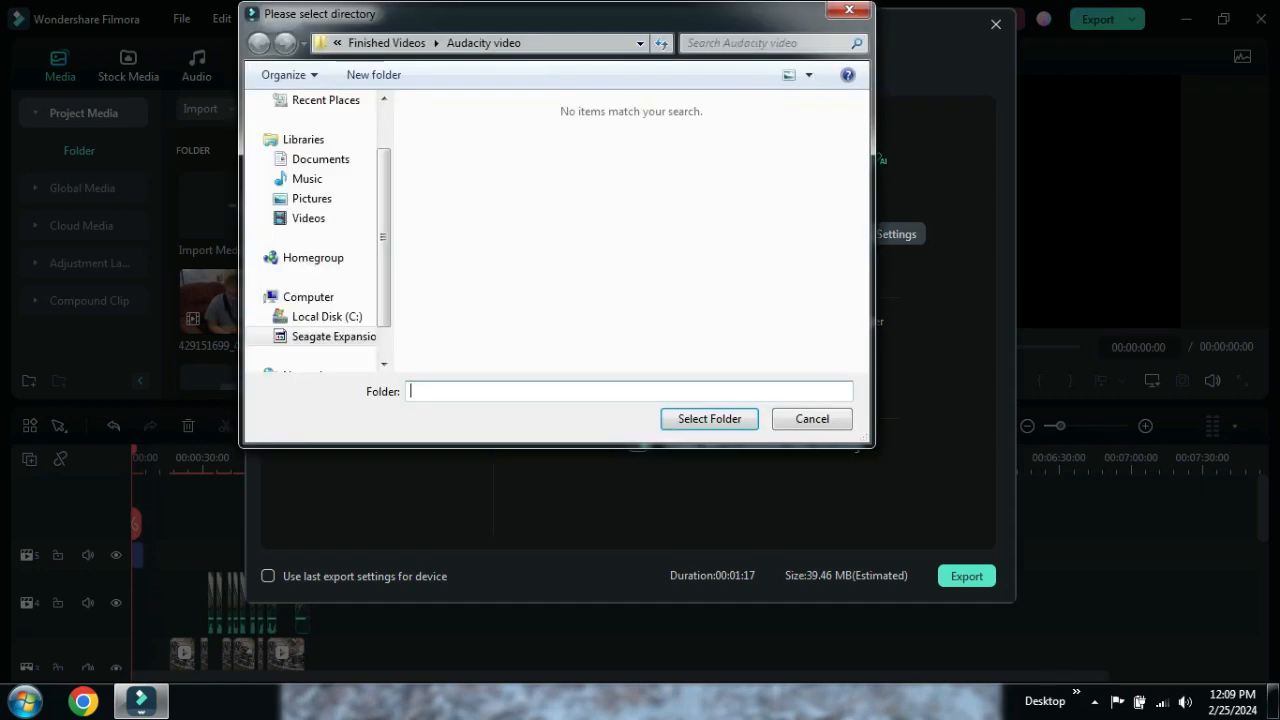
{"action": "left_click", "coordinate": [333, 336]}
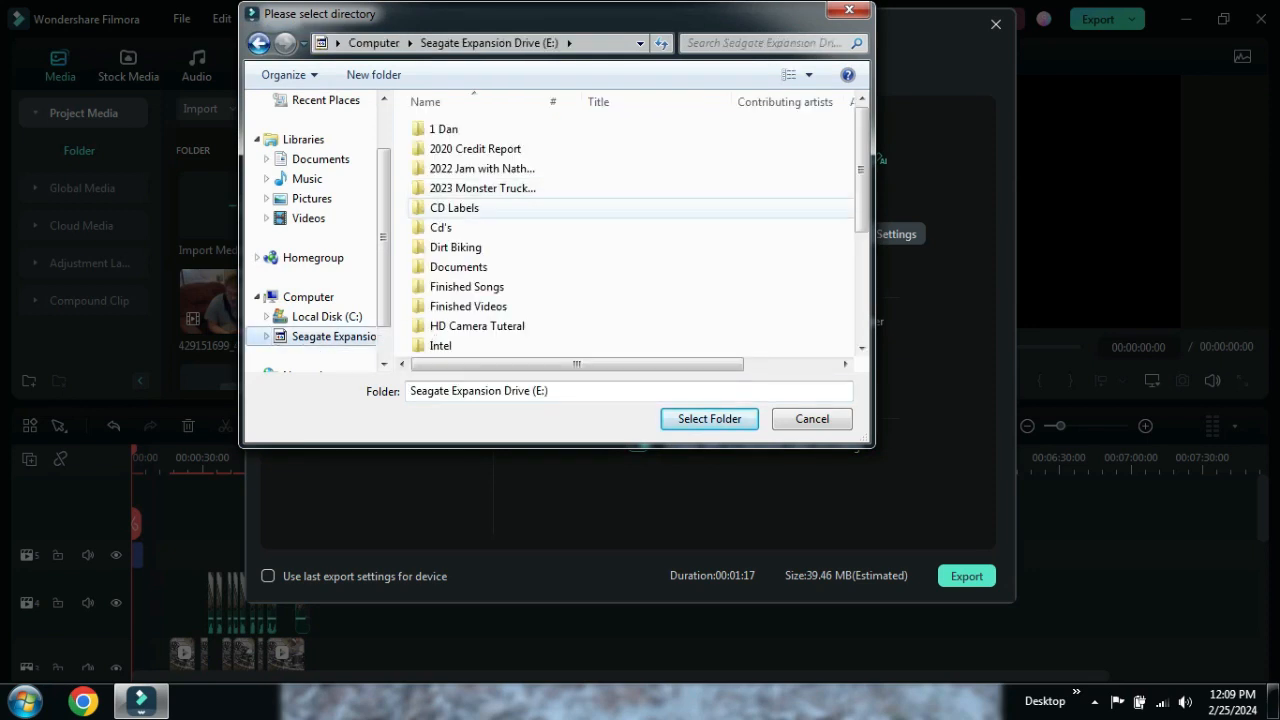
{"action": "double_click", "coordinate": [560, 287]}
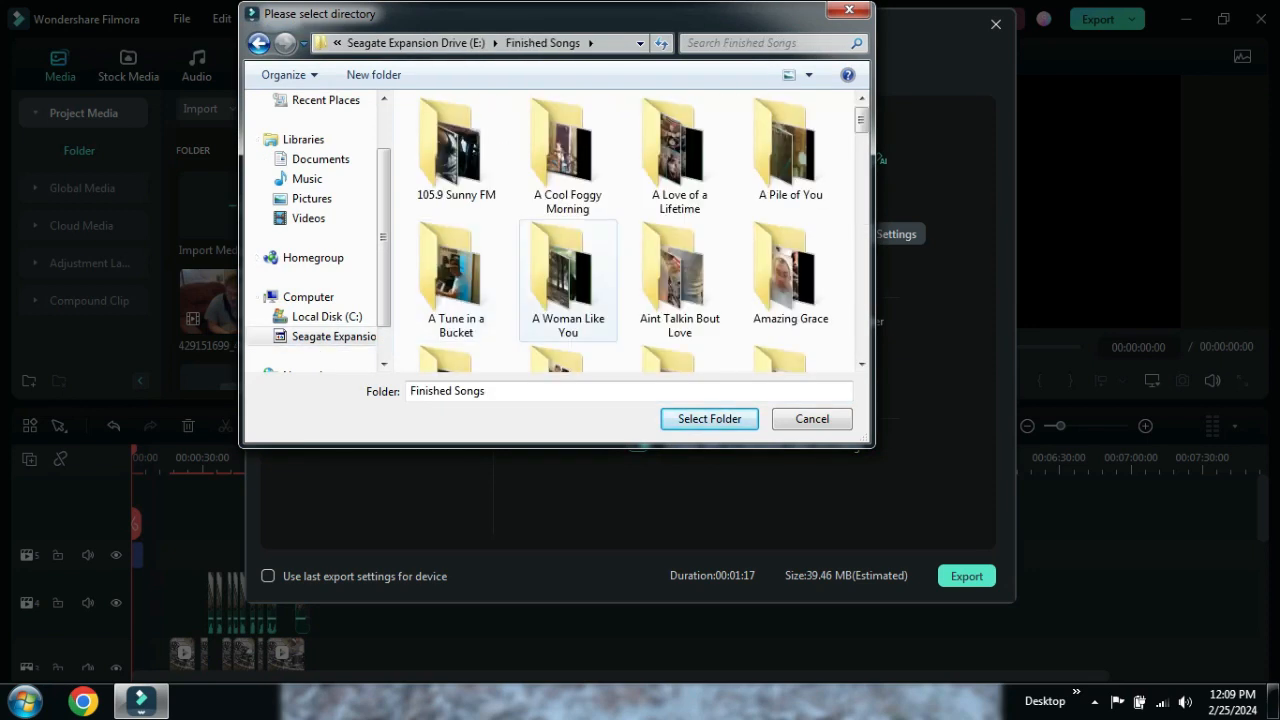
{"action": "double_click", "coordinate": [680, 275]}
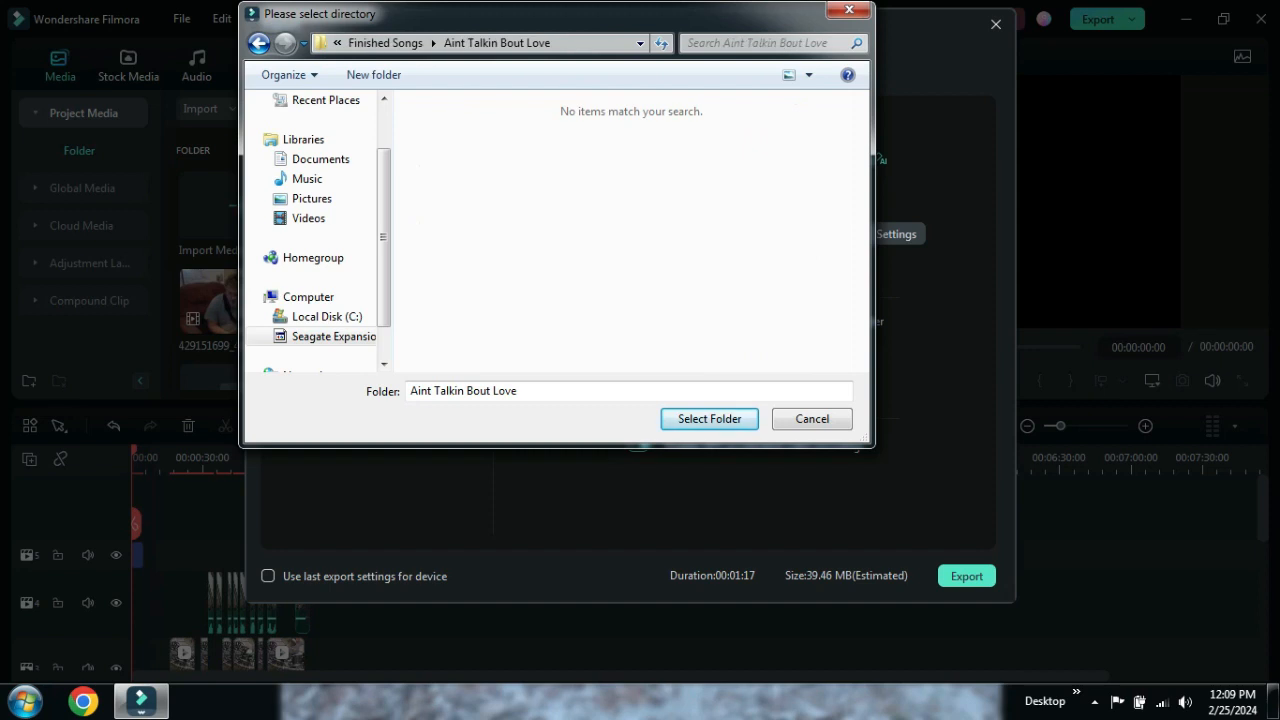
{"action": "left_click", "coordinate": [709, 418]}
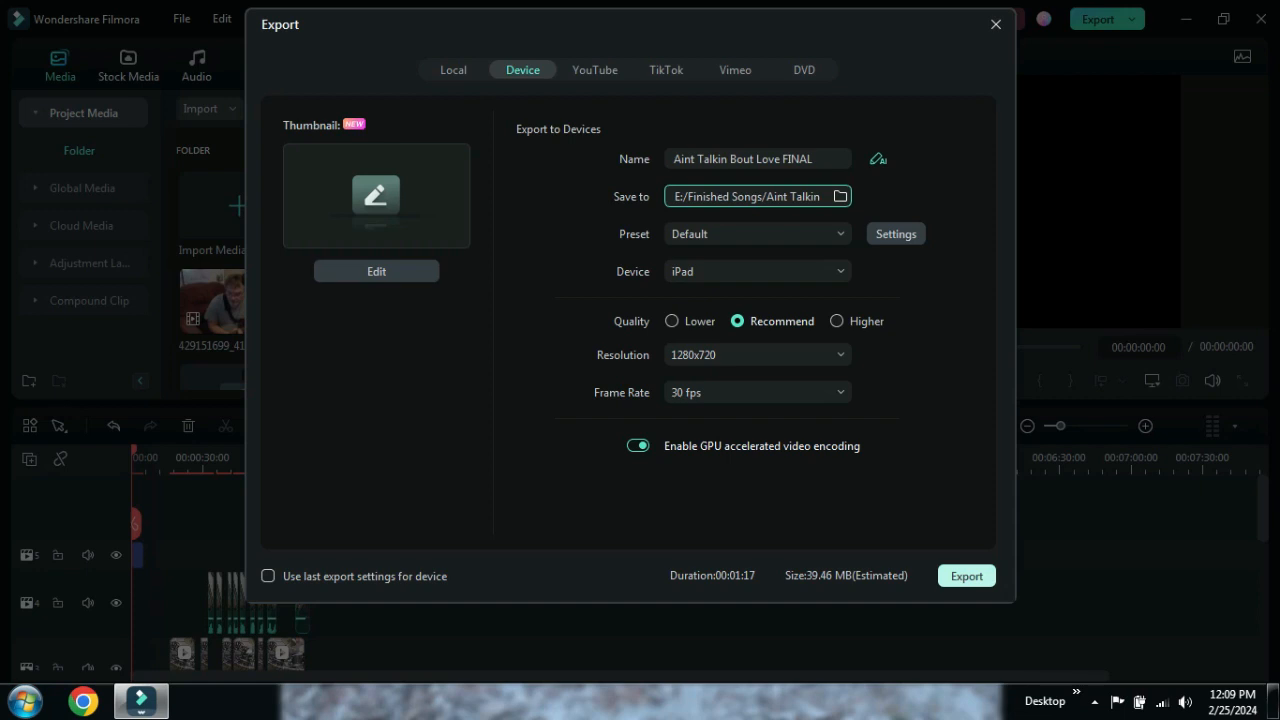
{"action": "left_click", "coordinate": [966, 576]}
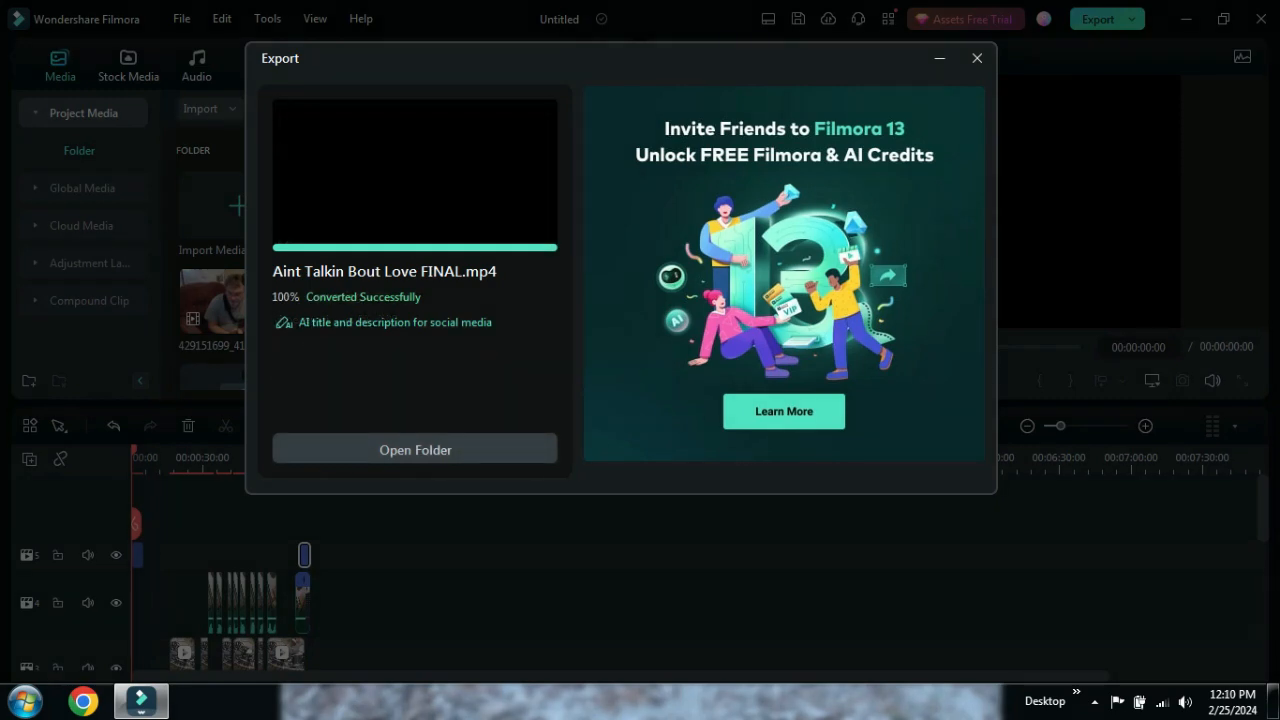
{"action": "left_click", "coordinate": [977, 58]}
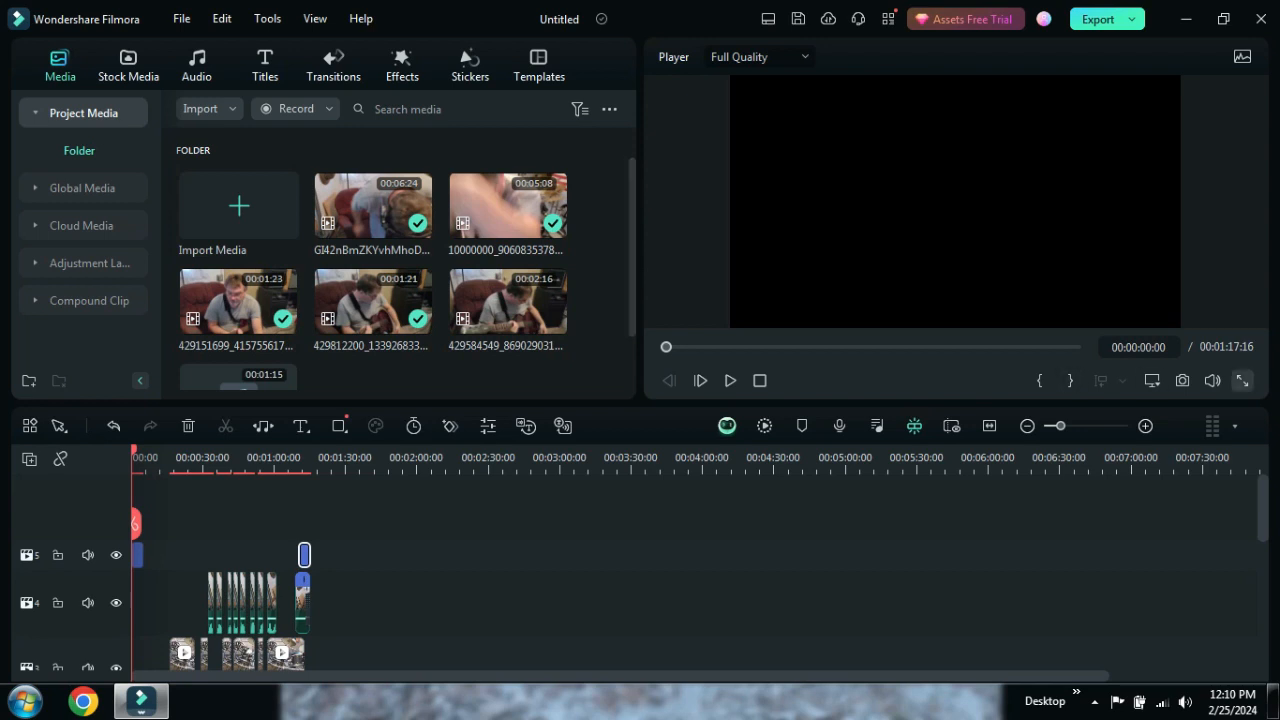
- Show the project's video preview in full screen
{"action": "left_click", "coordinate": [1241, 380]}
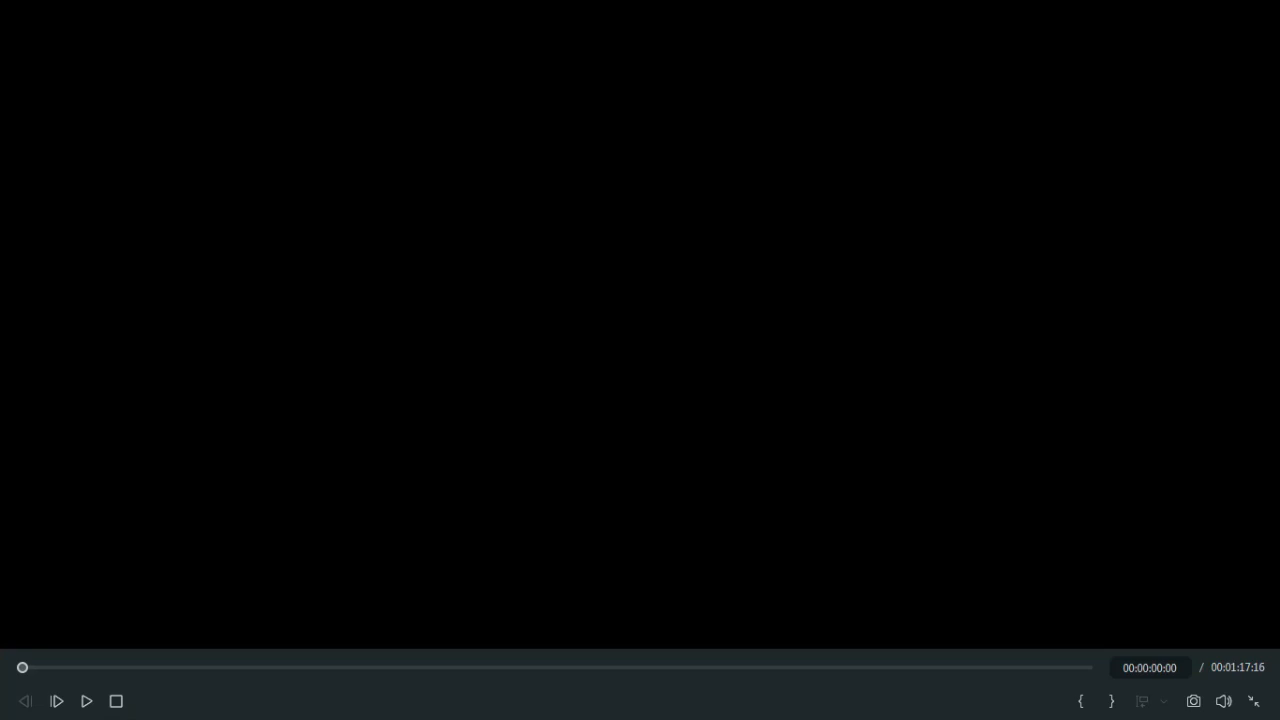